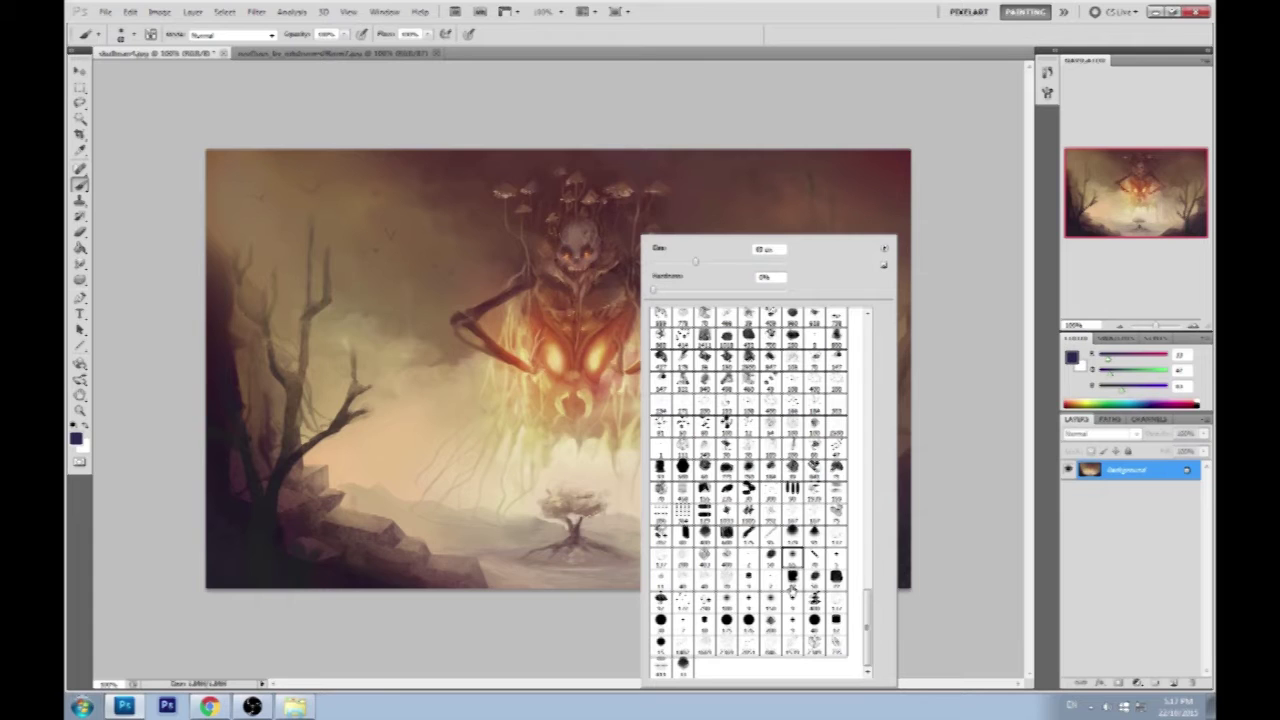
# Choose a sketching brush tip and set the foreground colour to a strong red.
pyautogui.doubleClick(741, 352)
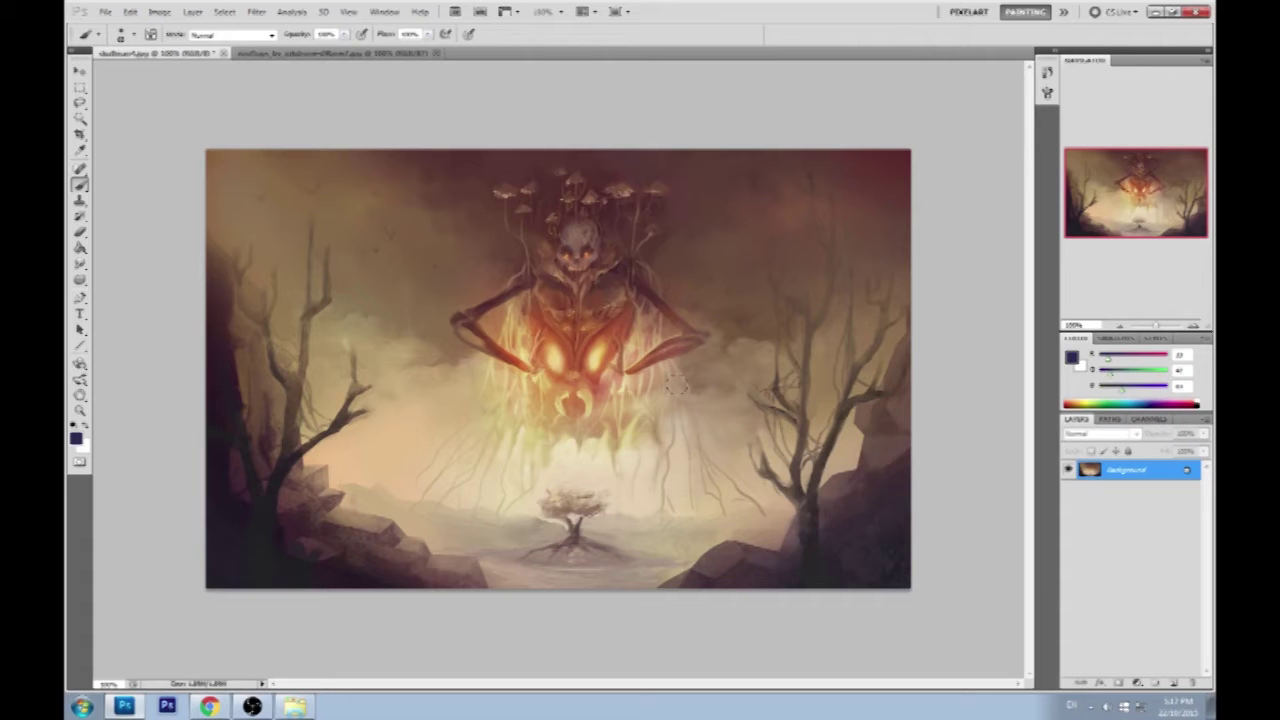
pyautogui.click(1073, 357)
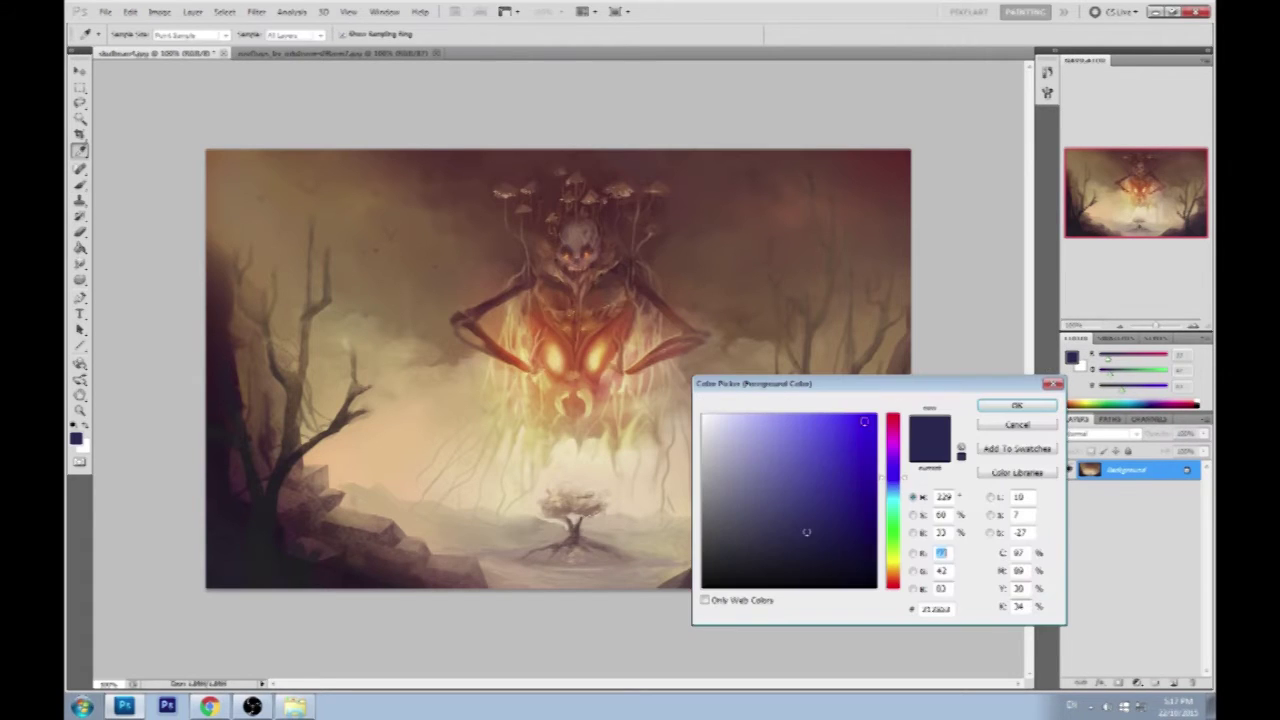
pyautogui.click(889, 425)
pyautogui.click(1000, 403)
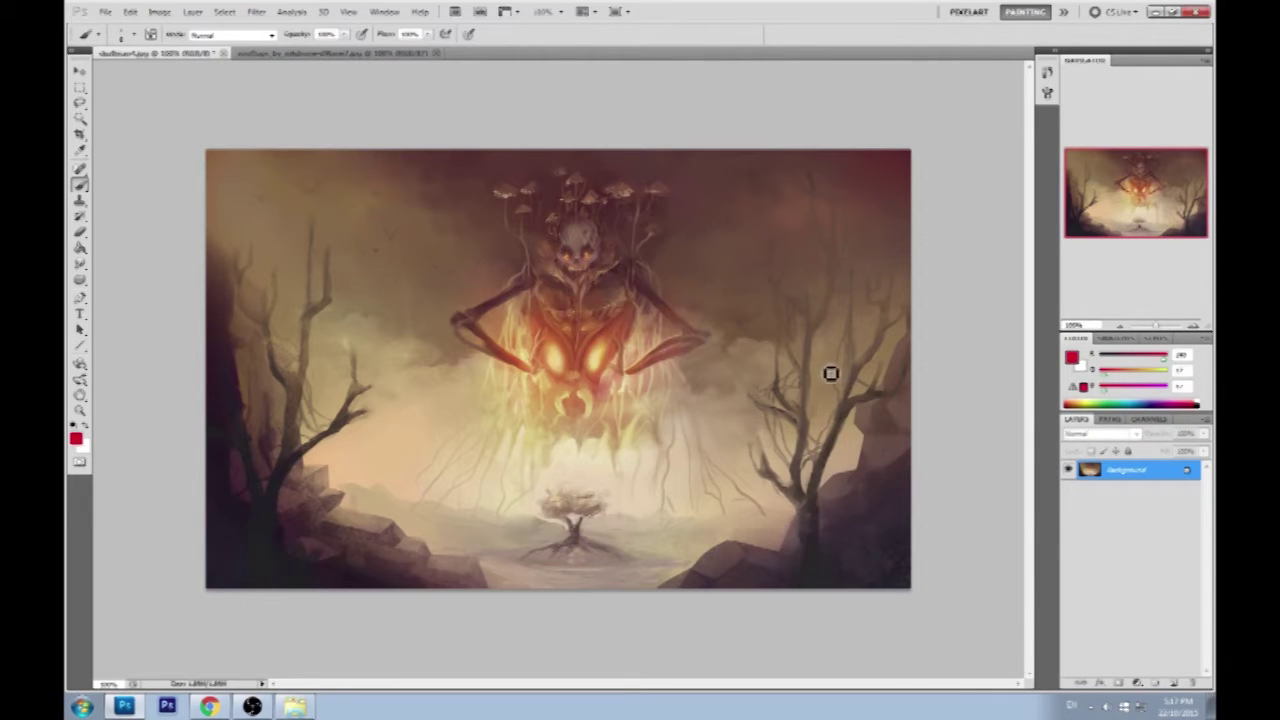
# Paint a red horizon line, a bottom-edge mark, foreground hatching and left and right outline curves.
pyautogui.moveTo(908, 505); pyautogui.dragTo(206, 490)
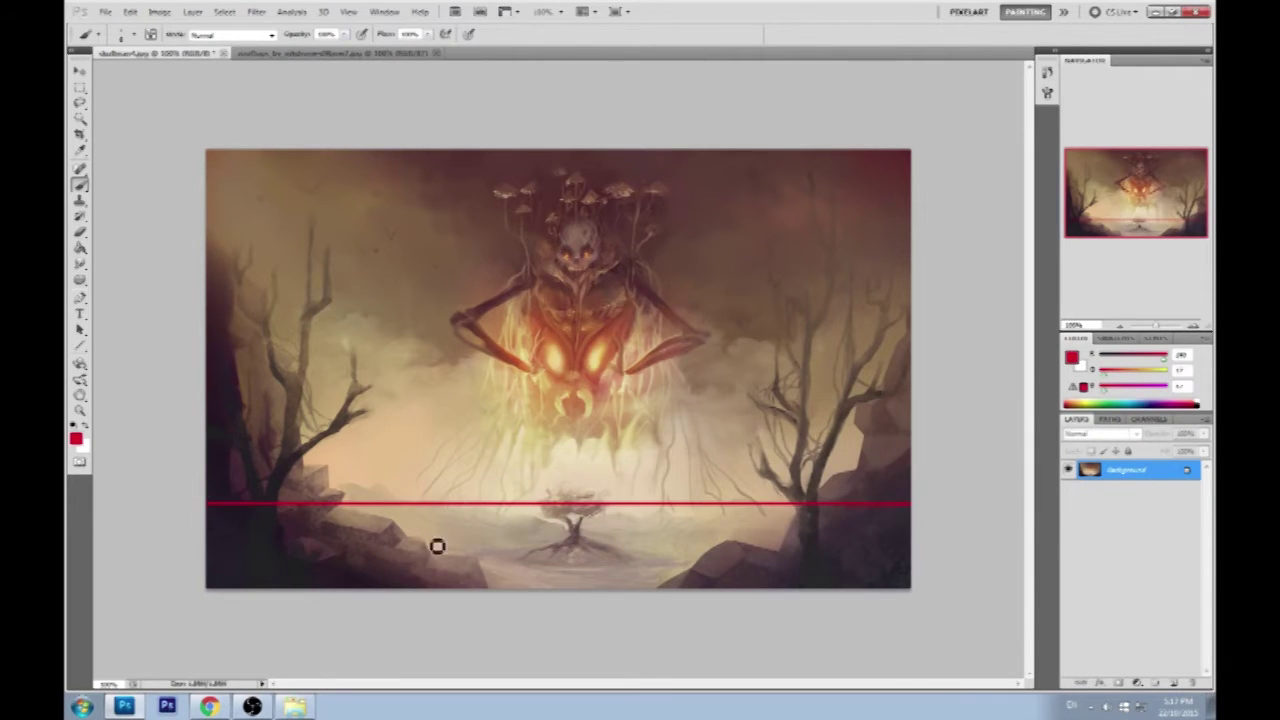
pyautogui.moveTo(517, 591); pyautogui.dragTo(572, 598)
pyautogui.keyDown('shift'); pyautogui.click(774, 521); pyautogui.keyUp('shift')
pyautogui.moveTo(737, 521); pyautogui.dragTo(386, 531)
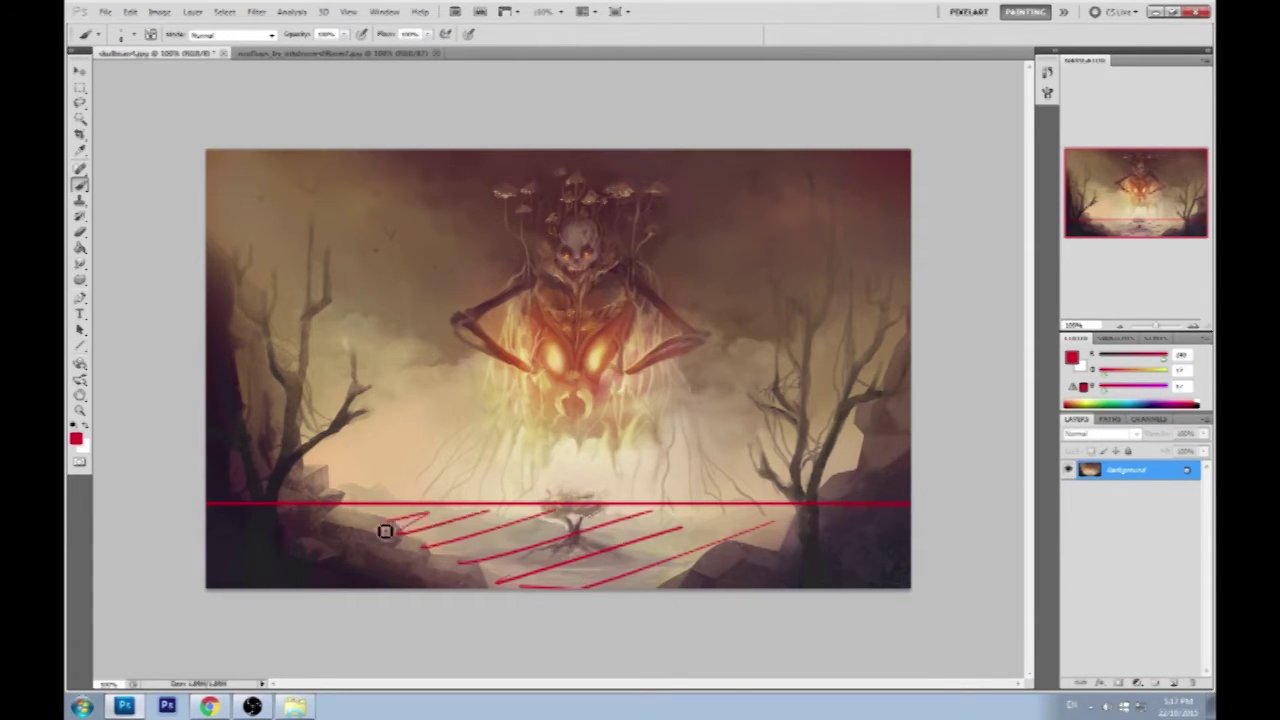
pyautogui.moveTo(700, 593)
pyautogui.mouseDown()
pyautogui.moveTo(826, 551)
pyautogui.moveTo(820, 351)
pyautogui.moveTo(914, 274)
pyautogui.moveTo(878, 452)
pyautogui.mouseUp()
pyautogui.moveTo(465, 592); pyautogui.dragTo(207, 188)
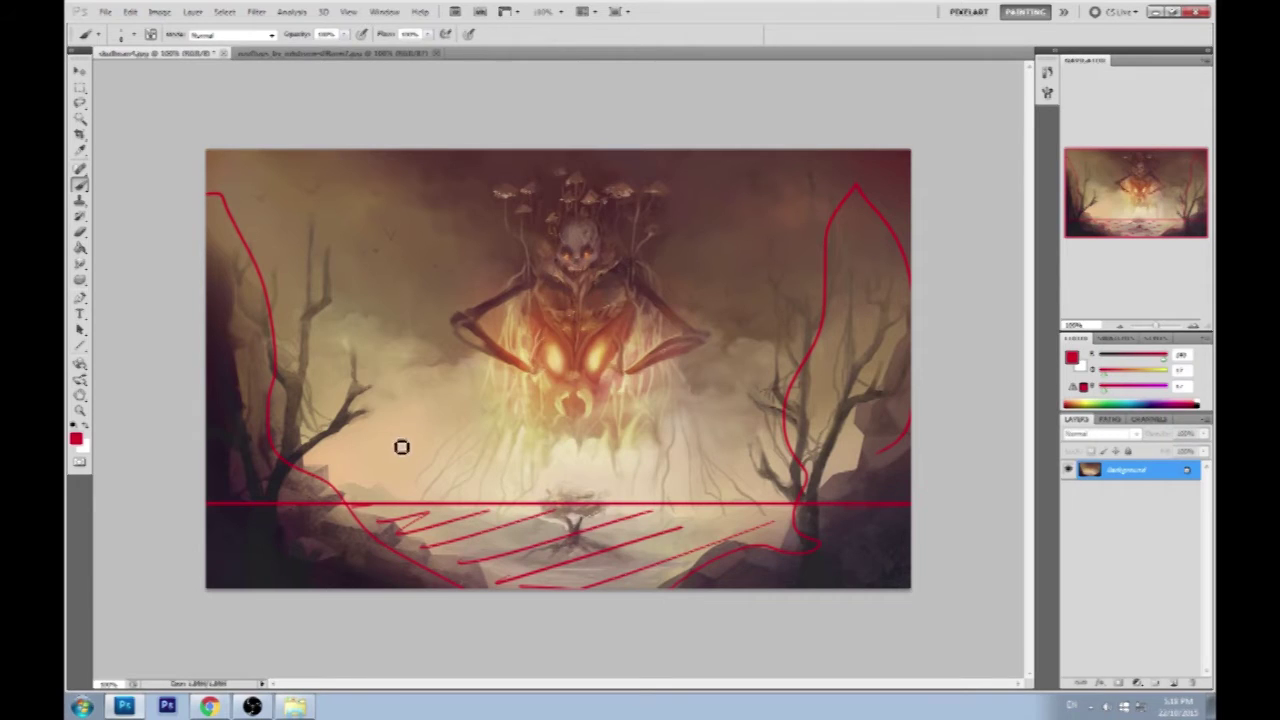
# Add a red line across the creature's lower body, a thick downward arrow and an upper horizontal line.
pyautogui.moveTo(316, 447)
pyautogui.mouseDown()
pyautogui.moveTo(346, 451)
pyautogui.moveTo(802, 336)
pyautogui.mouseUp()
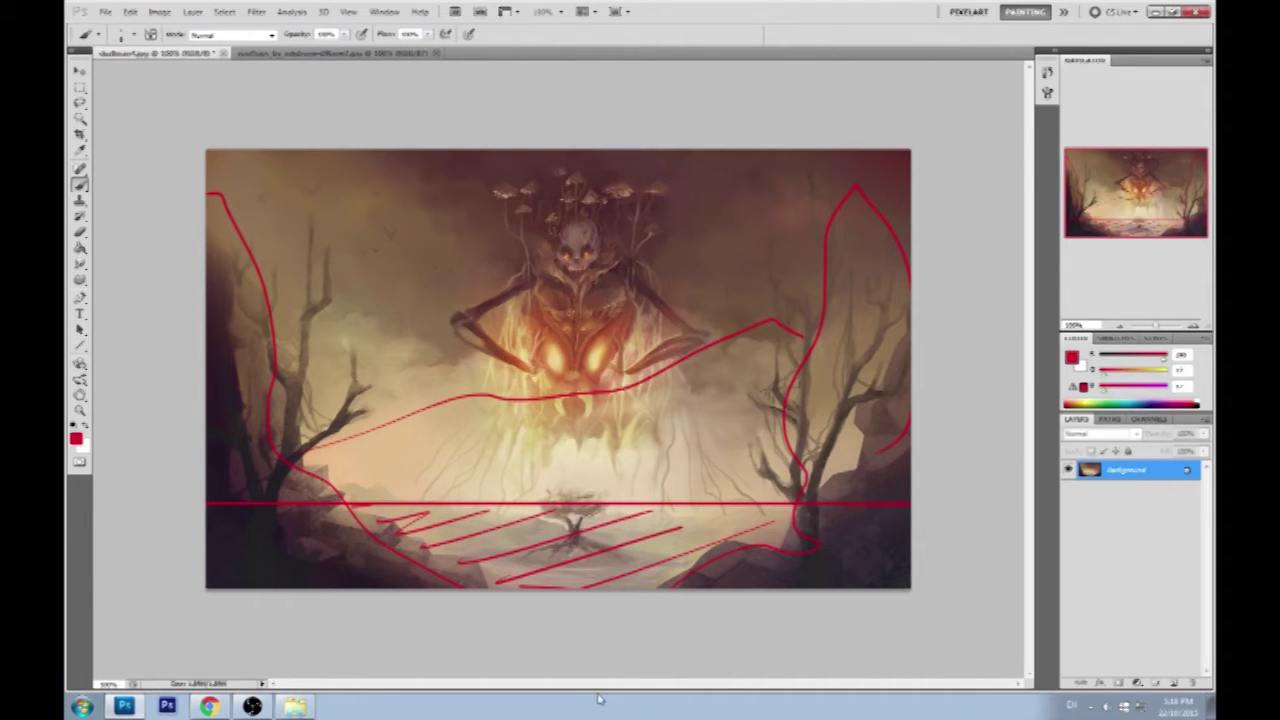
pyautogui.moveTo(676, 494)
pyautogui.mouseDown()
pyautogui.moveTo(716, 420)
pyautogui.moveTo(721, 504)
pyautogui.moveTo(706, 500)
pyautogui.moveTo(736, 494)
pyautogui.moveTo(718, 511)
pyautogui.moveTo(701, 477)
pyautogui.moveTo(720, 516)
pyautogui.moveTo(732, 476)
pyautogui.moveTo(699, 474)
pyautogui.moveTo(722, 514)
pyautogui.moveTo(746, 470)
pyautogui.moveTo(719, 511)
pyautogui.moveTo(740, 480)
pyautogui.mouseUp()
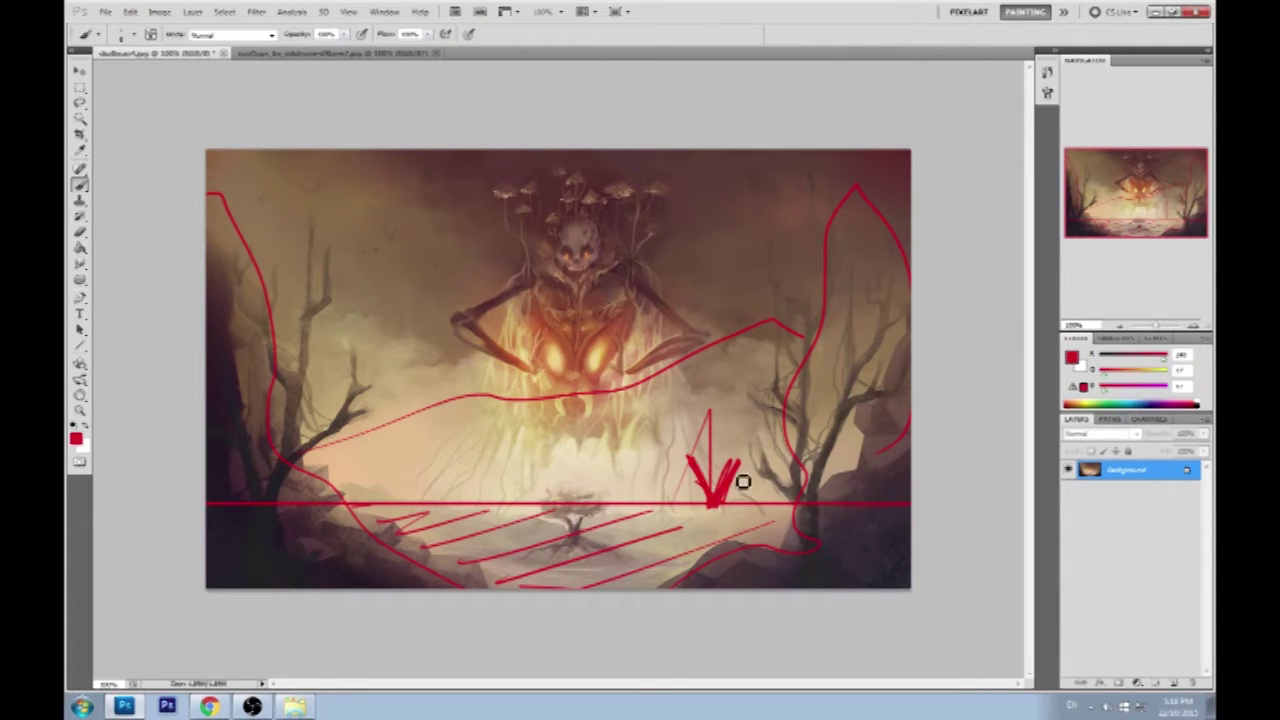
pyautogui.moveTo(742, 431)
pyautogui.mouseDown()
pyautogui.moveTo(717, 509)
pyautogui.moveTo(712, 500)
pyautogui.mouseUp()
pyautogui.moveTo(699, 451); pyautogui.dragTo(712, 498)
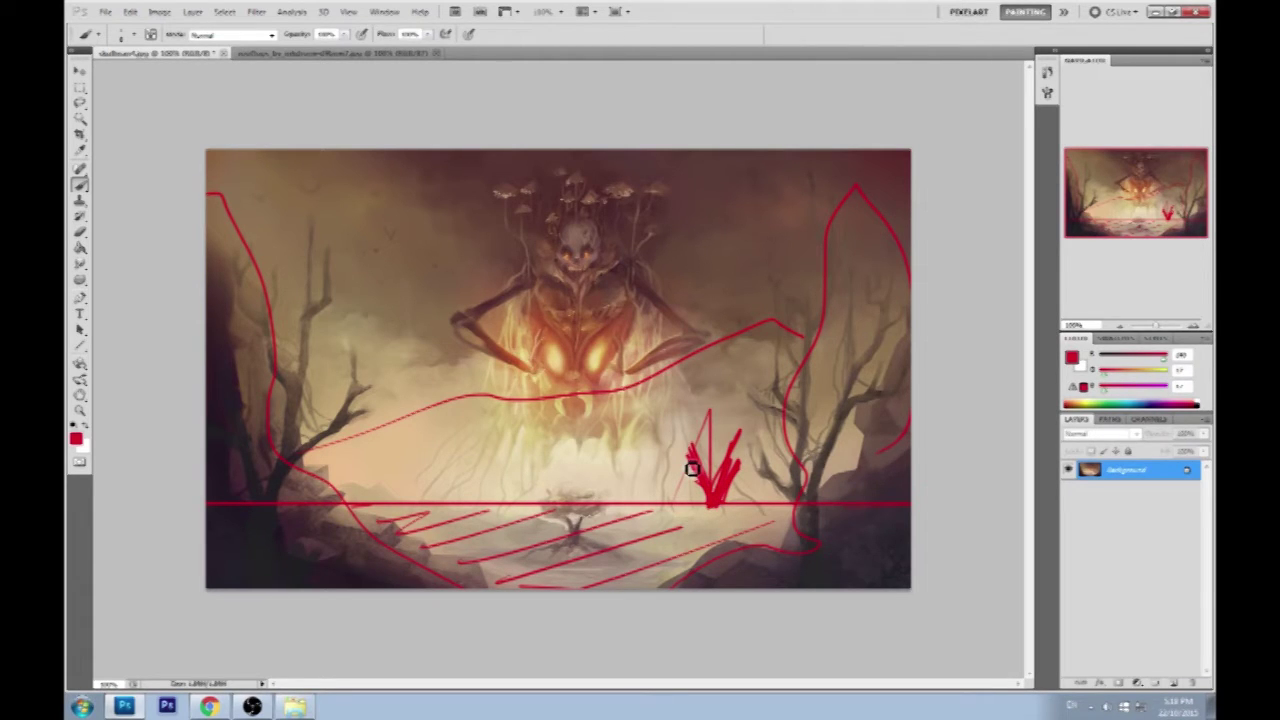
pyautogui.moveTo(345, 318)
pyautogui.mouseDown()
pyautogui.moveTo(551, 323)
pyautogui.moveTo(359, 317)
pyautogui.mouseUp()
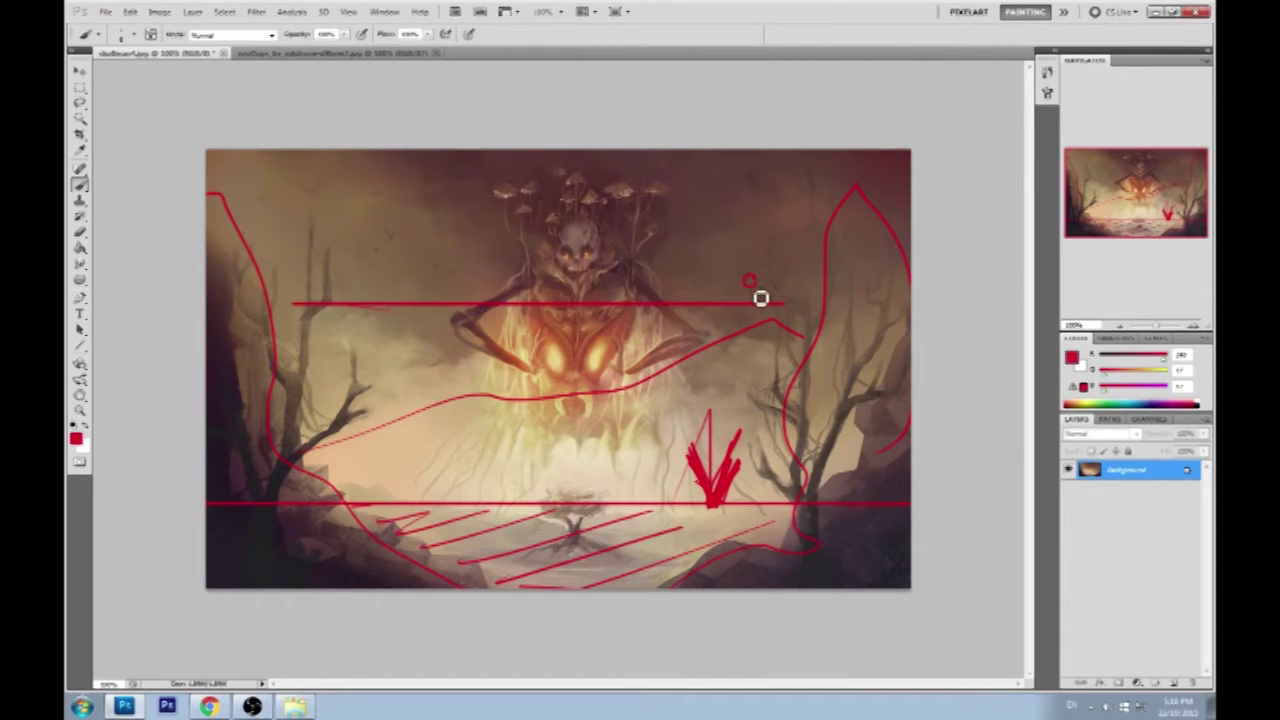
# Sketch a red arrowhead, a small circle, a divided rectangle and a small figure at top right.
pyautogui.moveTo(760, 298)
pyautogui.mouseDown()
pyautogui.moveTo(751, 314)
pyautogui.moveTo(751, 283)
pyautogui.moveTo(729, 271)
pyautogui.moveTo(748, 279)
pyautogui.mouseUp()
pyautogui.moveTo(690, 225)
pyautogui.mouseDown()
pyautogui.moveTo(709, 165)
pyautogui.moveTo(793, 177)
pyautogui.moveTo(764, 231)
pyautogui.moveTo(690, 222)
pyautogui.mouseUp()
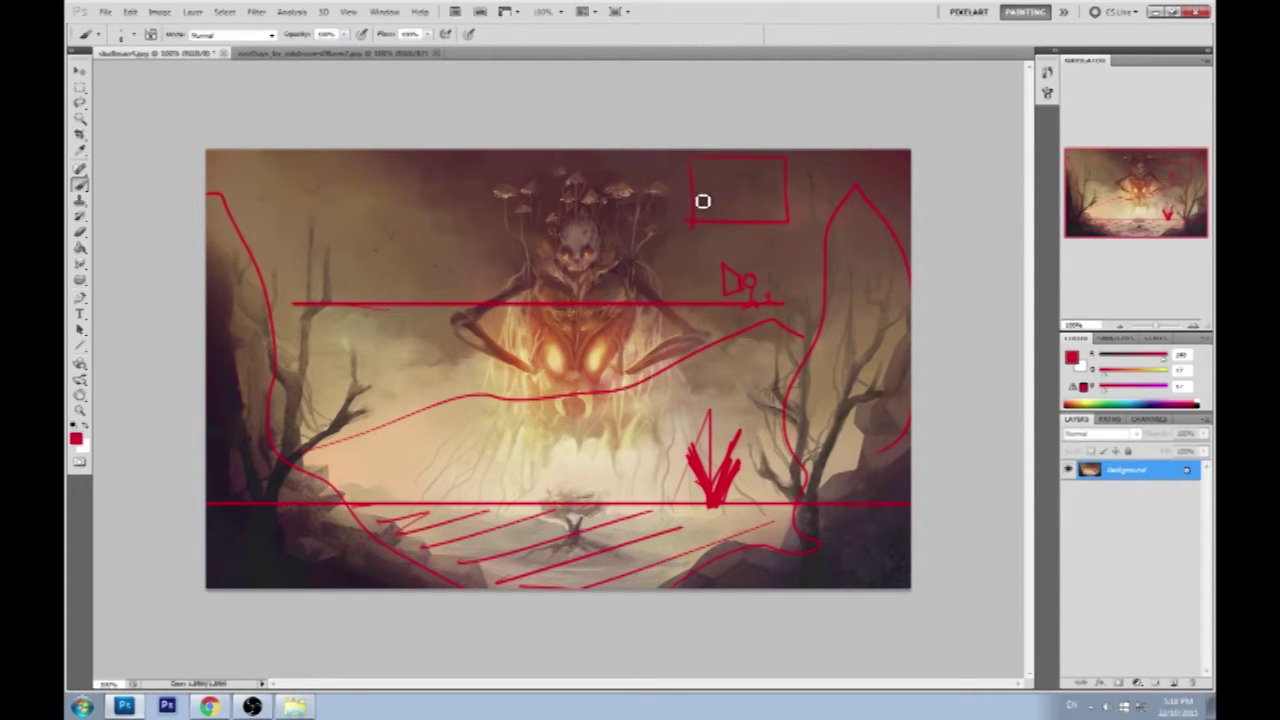
pyautogui.moveTo(701, 199); pyautogui.dragTo(786, 197)
pyautogui.moveTo(655, 155)
pyautogui.mouseDown()
pyautogui.moveTo(660, 188)
pyautogui.moveTo(634, 171)
pyautogui.moveTo(646, 189)
pyautogui.mouseUp()
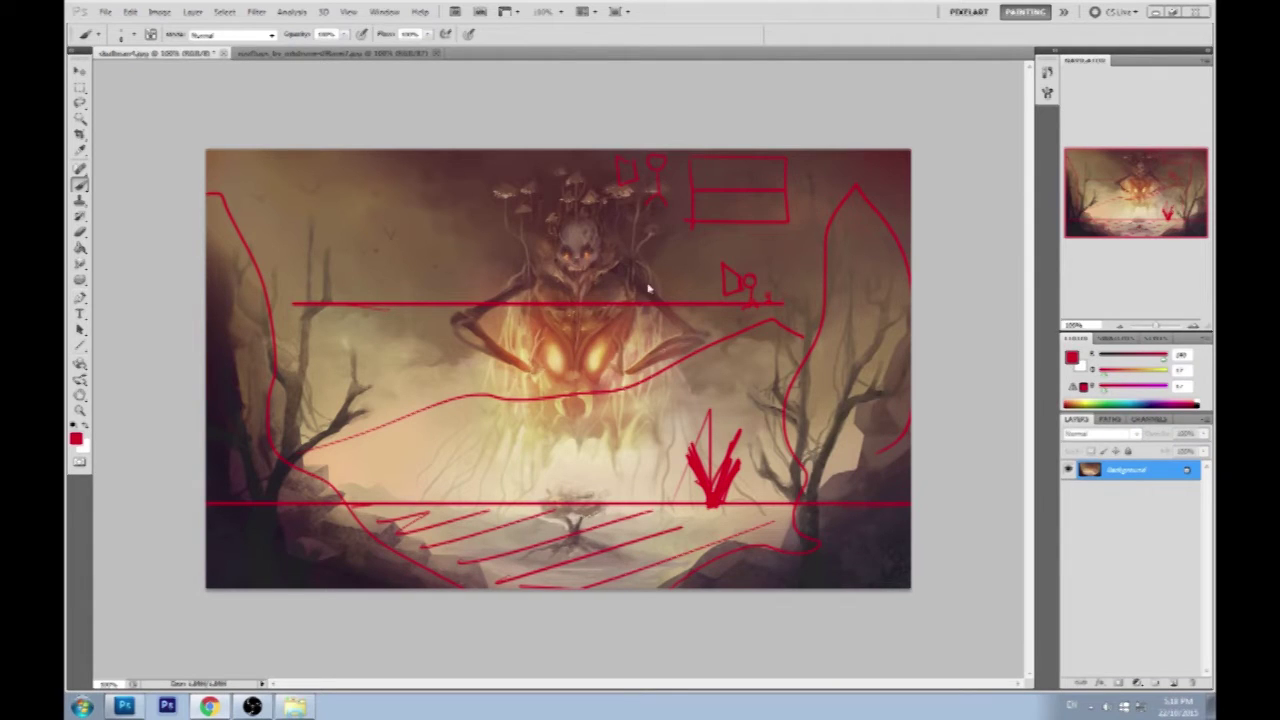
# Add faint strokes near the skull and loop red ellipses around the creature.
pyautogui.moveTo(510, 245); pyautogui.dragTo(606, 182)
pyautogui.moveTo(530, 154); pyautogui.dragTo(600, 168)
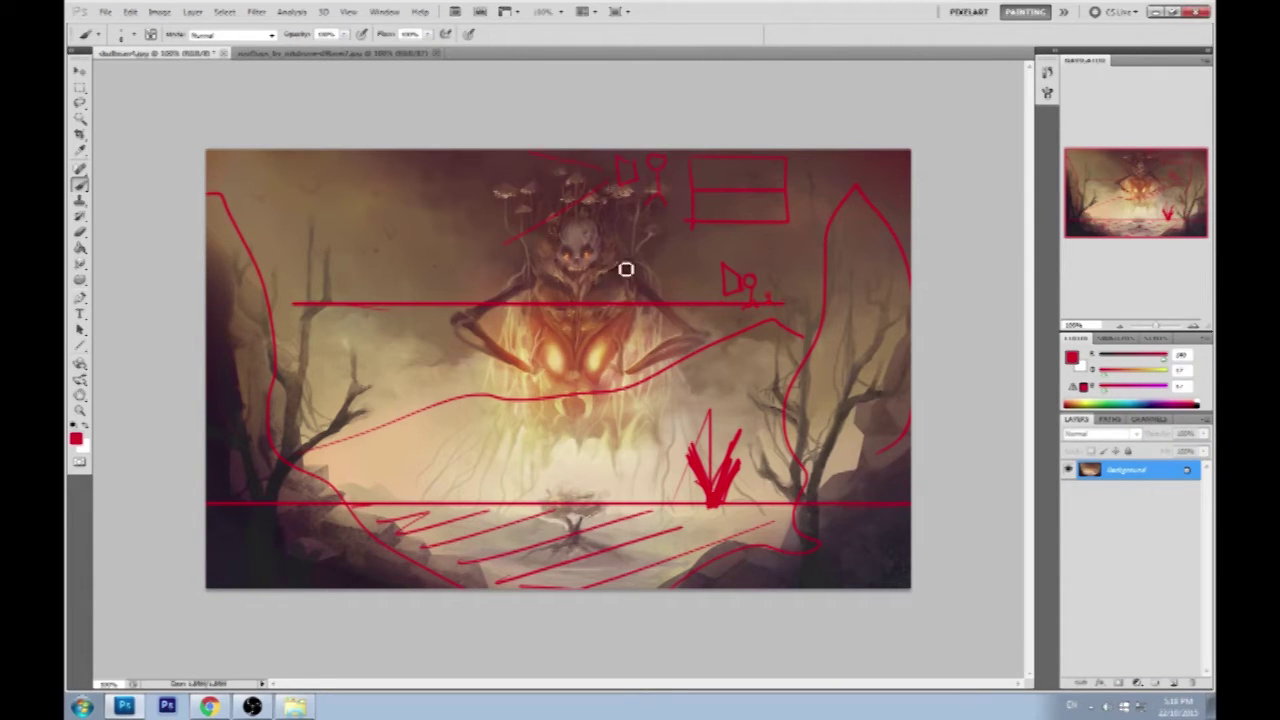
pyautogui.moveTo(624, 262)
pyautogui.mouseDown()
pyautogui.moveTo(426, 363)
pyautogui.moveTo(434, 309)
pyautogui.moveTo(480, 250)
pyautogui.moveTo(674, 229)
pyautogui.mouseUp()
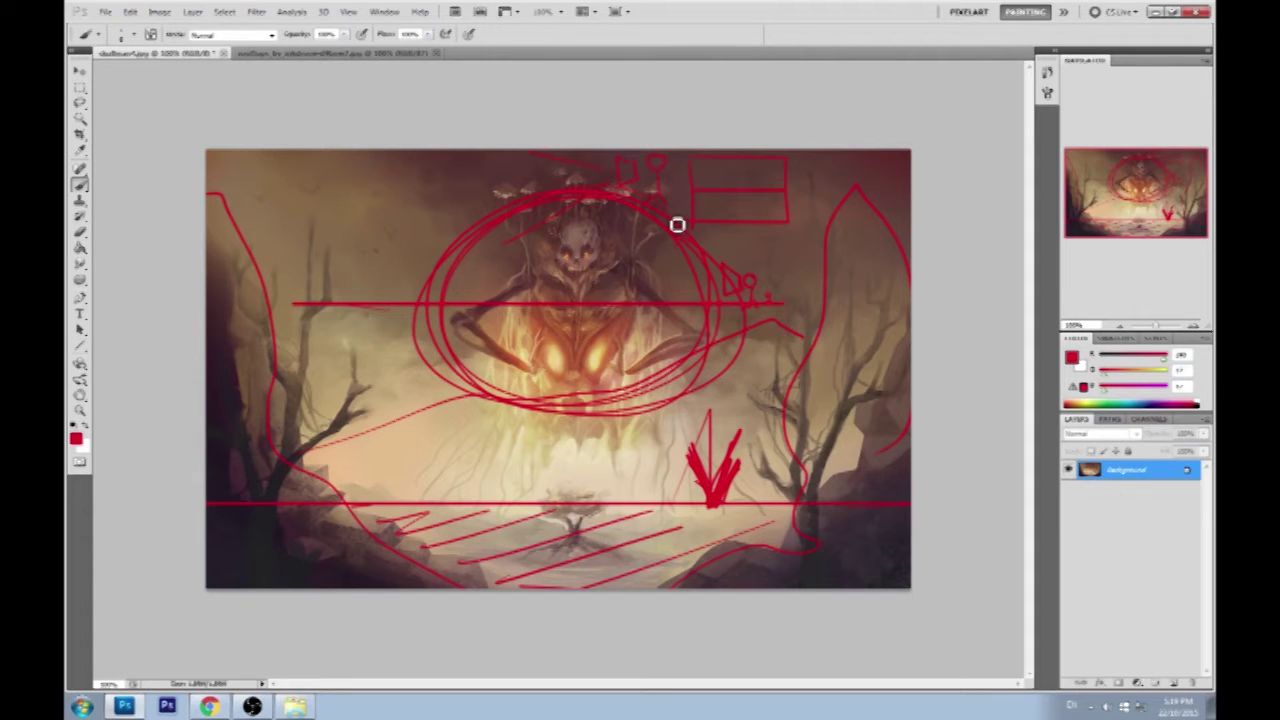
pyautogui.moveTo(677, 225)
pyautogui.mouseDown()
pyautogui.moveTo(493, 268)
pyautogui.moveTo(614, 235)
pyautogui.moveTo(671, 169)
pyautogui.moveTo(597, 184)
pyautogui.moveTo(686, 173)
pyautogui.moveTo(671, 221)
pyautogui.moveTo(596, 162)
pyautogui.moveTo(656, 147)
pyautogui.moveTo(627, 224)
pyautogui.moveTo(602, 154)
pyautogui.moveTo(642, 218)
pyautogui.moveTo(626, 153)
pyautogui.moveTo(626, 241)
pyautogui.mouseUp()
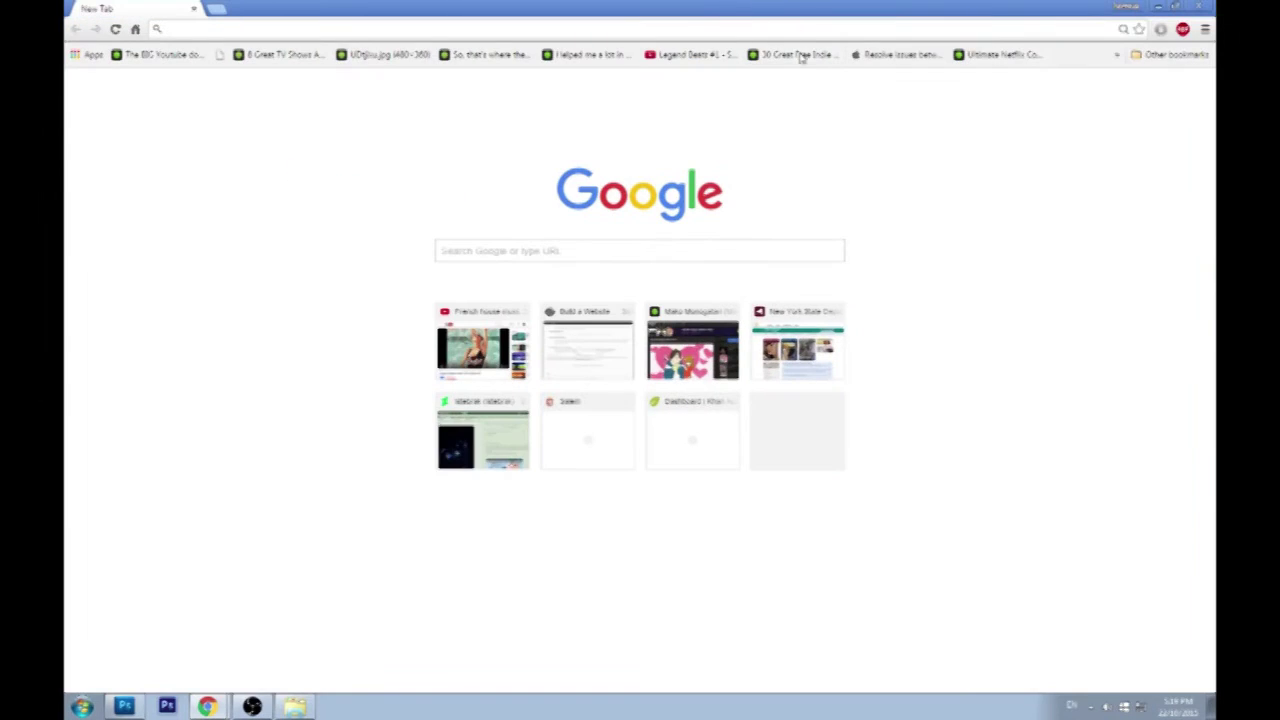
pyautogui.moveTo(768, 8); pyautogui.dragTo(912, 82)
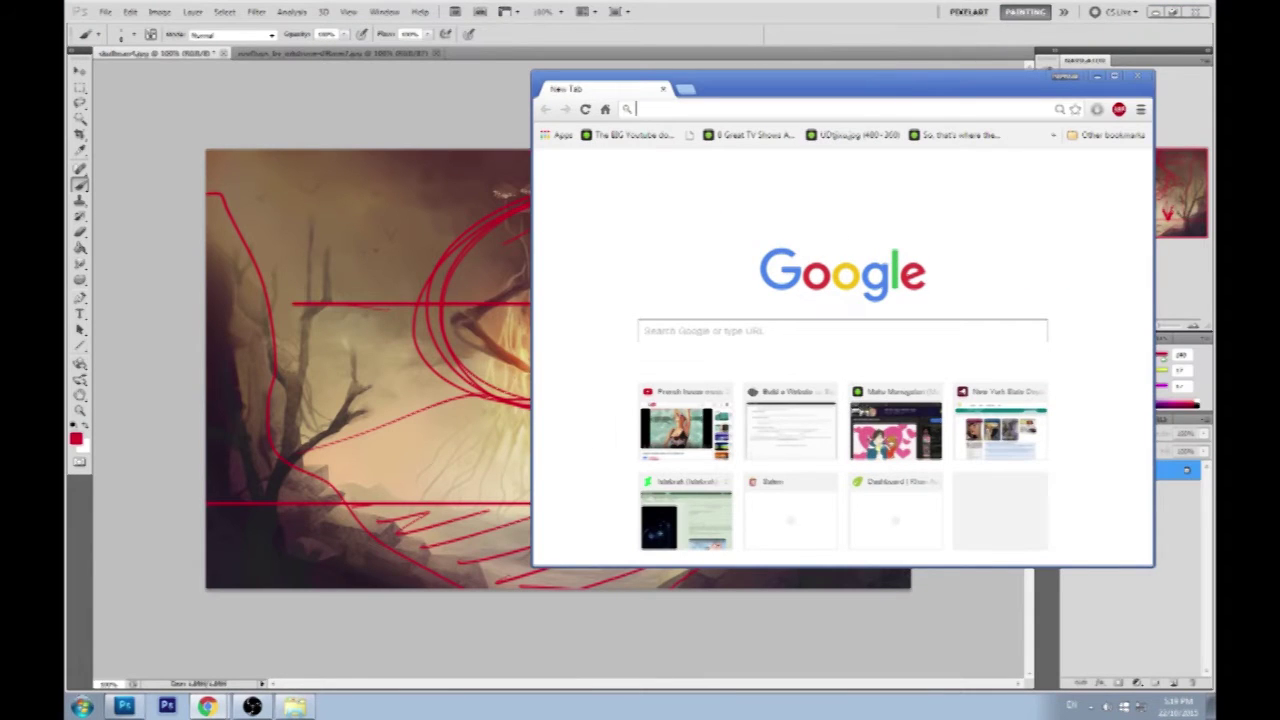
pyautogui.hotkey('alt', 'Tab')
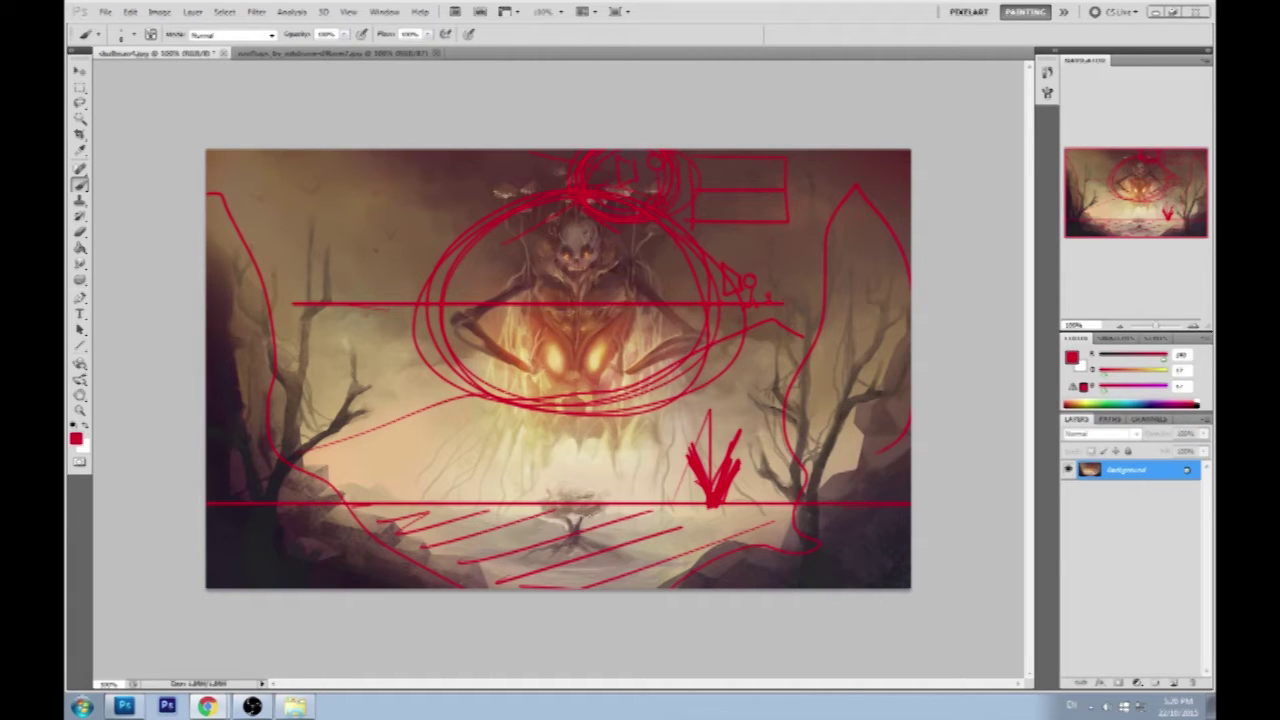
# Bring Chrome back full screen and open the Red Death image preview from the big-dragon results.
pyautogui.hotkey('alt', 'Tab')
pyautogui.press('super+Up')
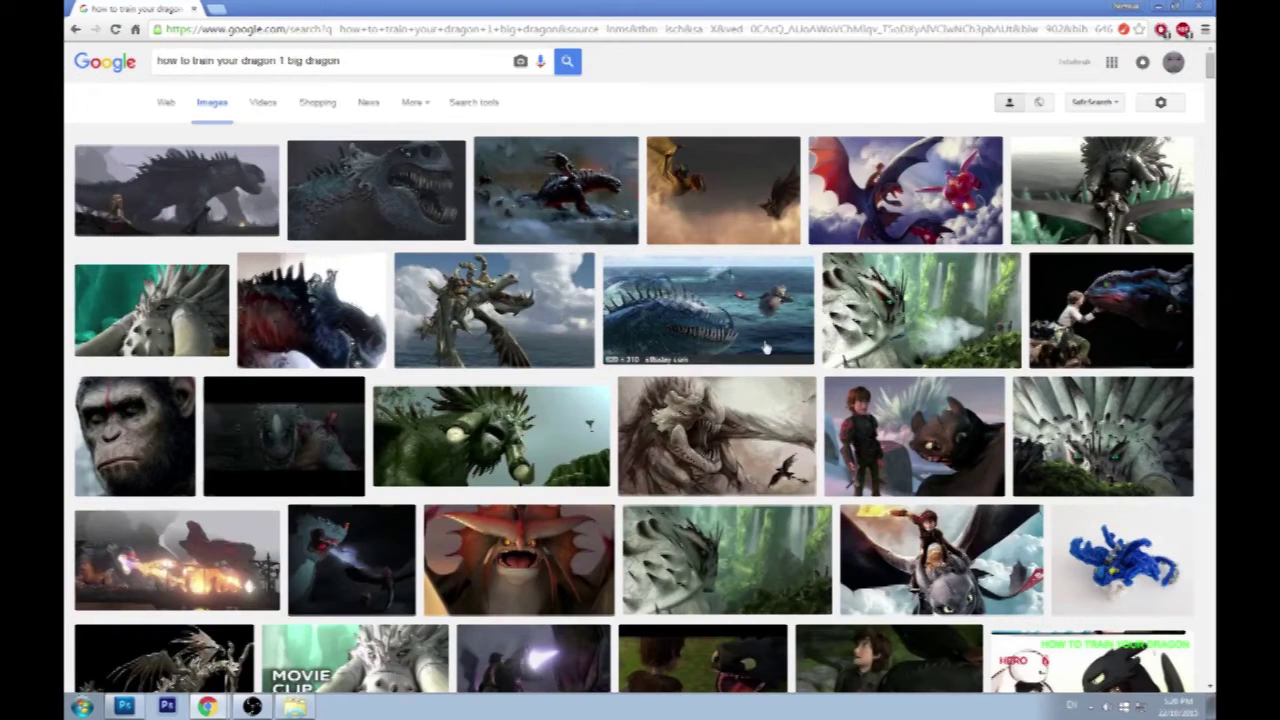
pyautogui.scroll(-2, 735, 365)
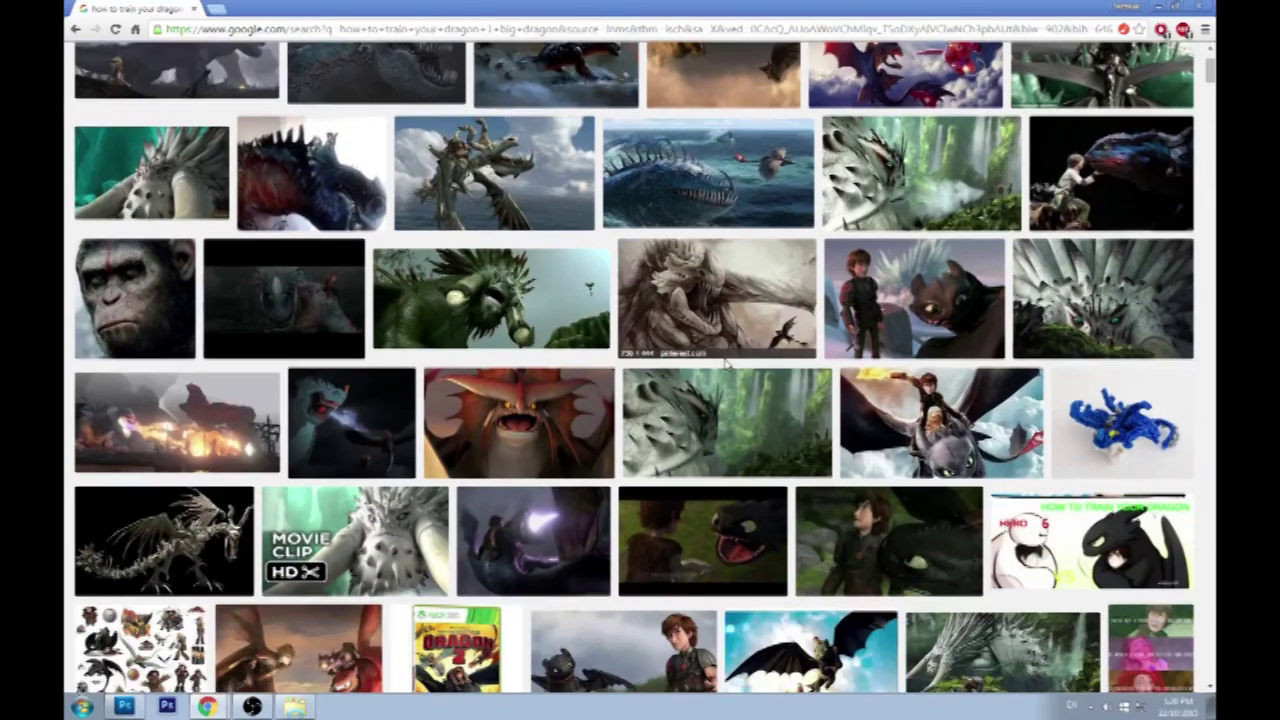
pyautogui.scroll(-4, 727, 368)
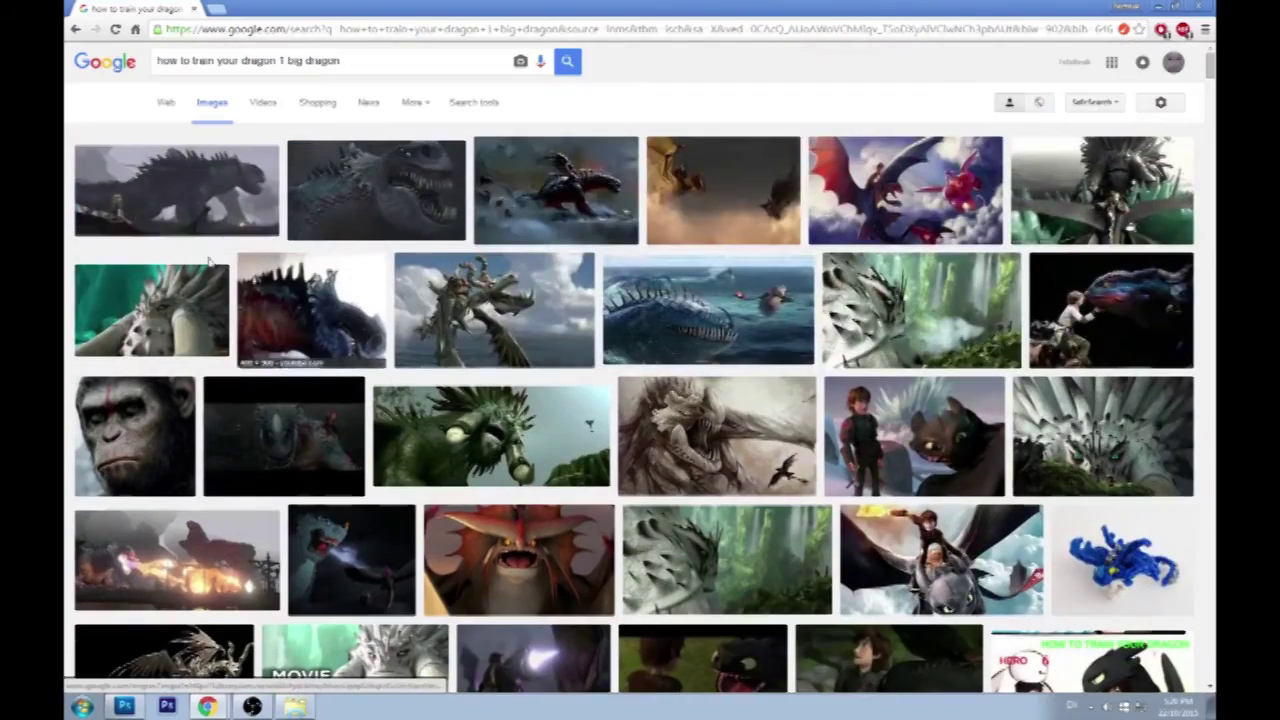
pyautogui.click(136, 194)
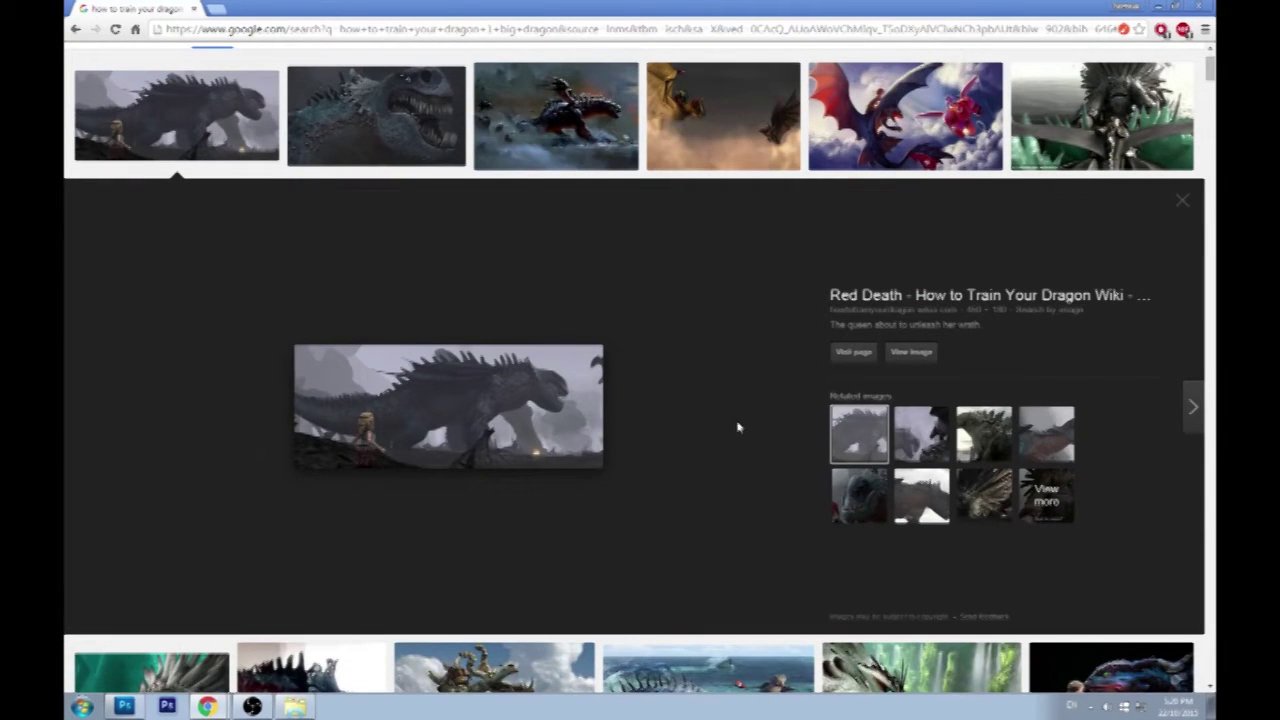
# View the related Toothless and Red Death image, then return to the Red Death preview.
pyautogui.scroll(1, 737, 427)
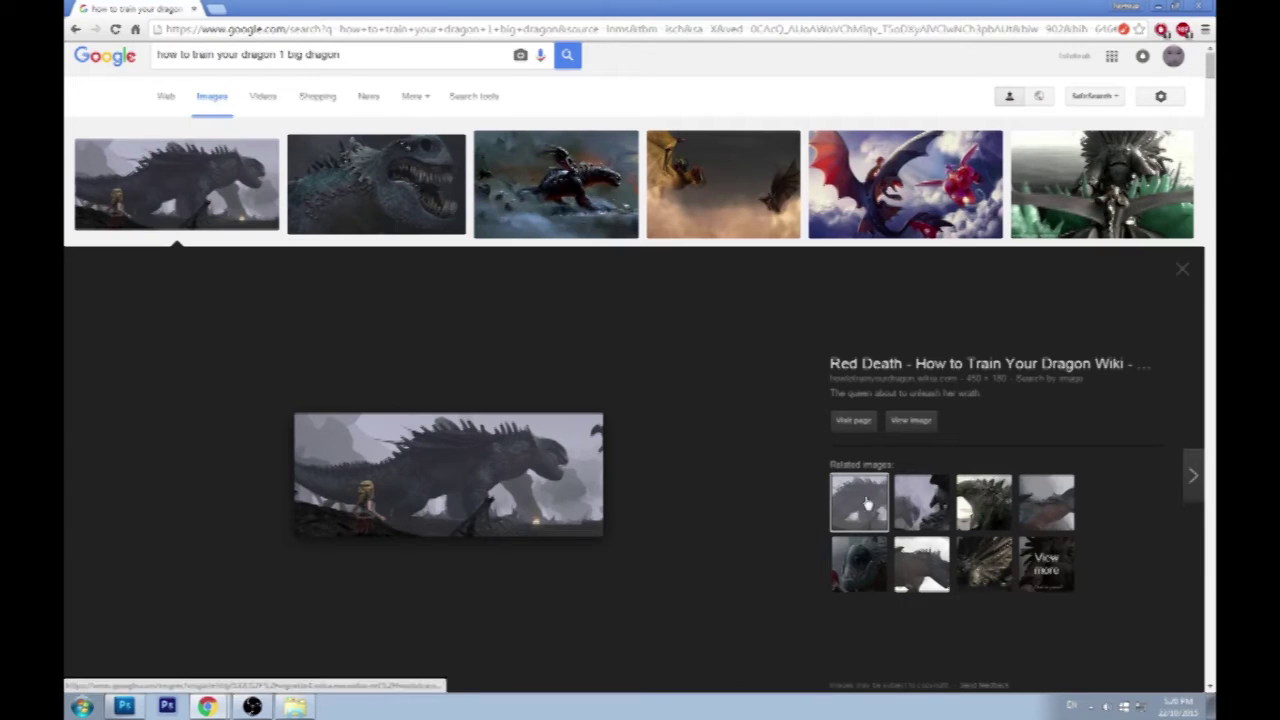
pyautogui.click(920, 504)
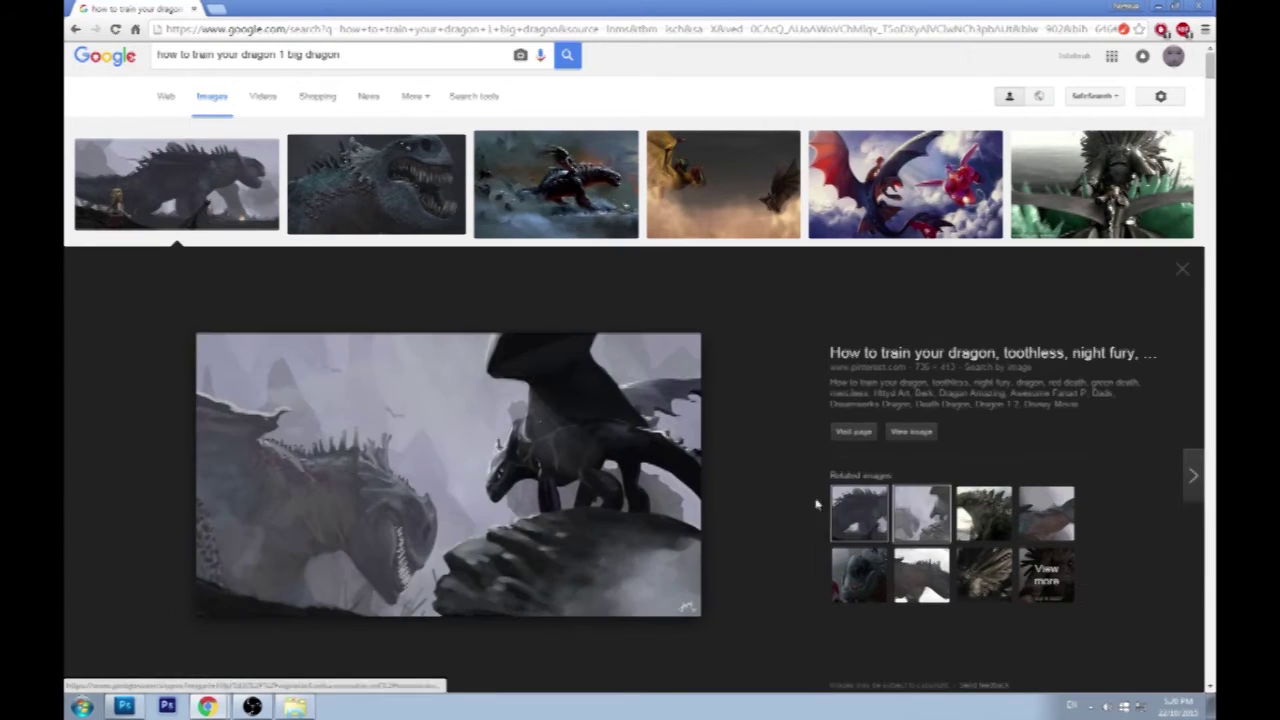
pyautogui.click(857, 520)
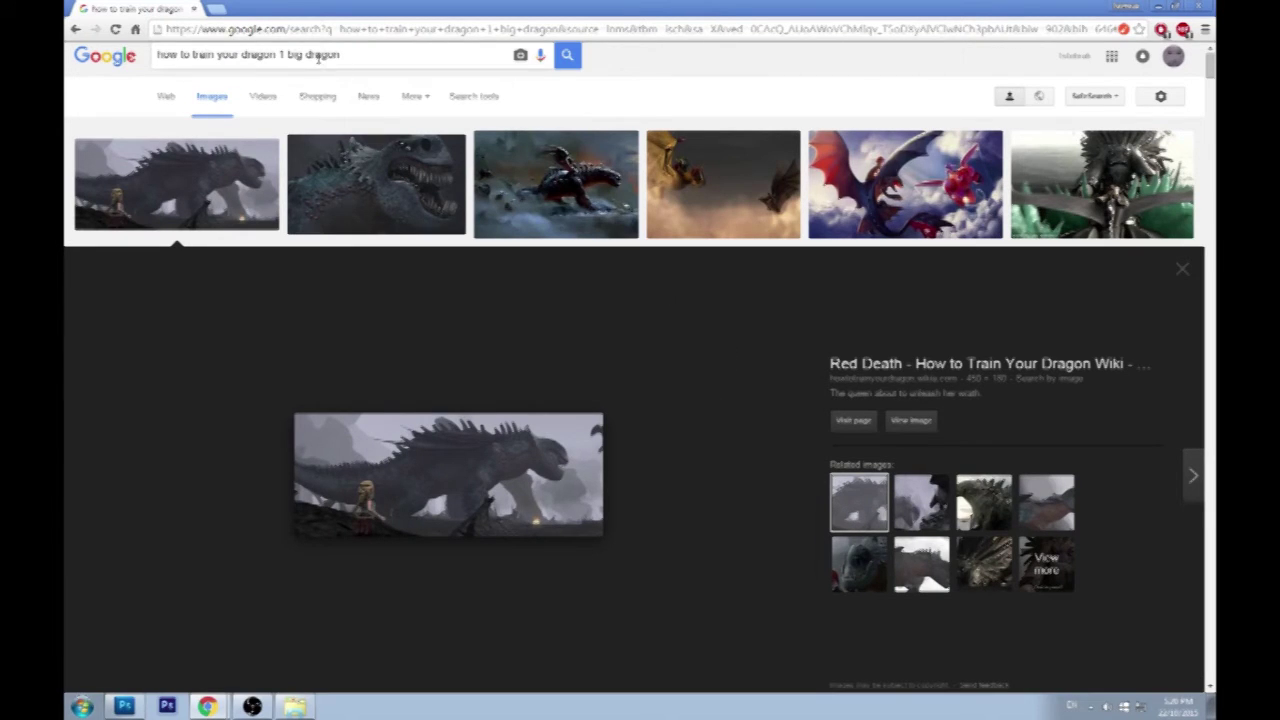
pyautogui.click(361, 58)
# Search Google Images for 'godzilla emerging'.
pyautogui.moveTo(361, 58); pyautogui.dragTo(90, 60)
pyautogui.write('god ')
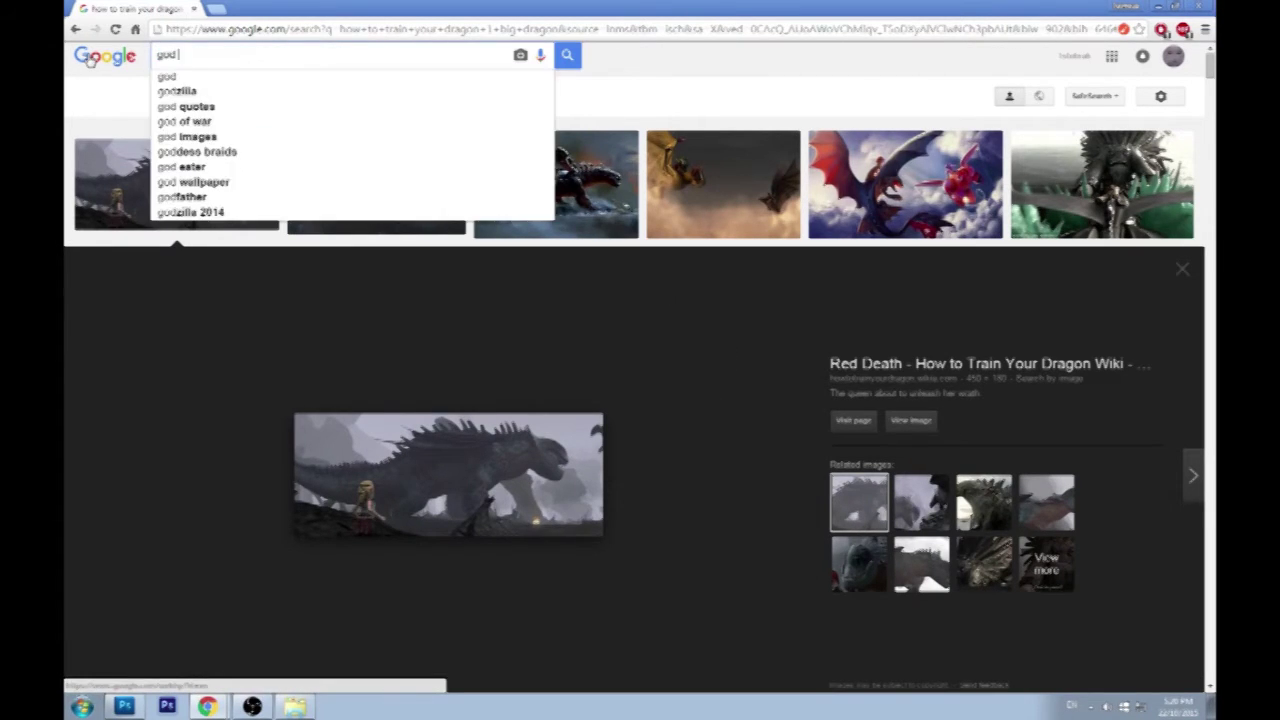
pyautogui.write('zilla emerging')
pyautogui.press('Return')
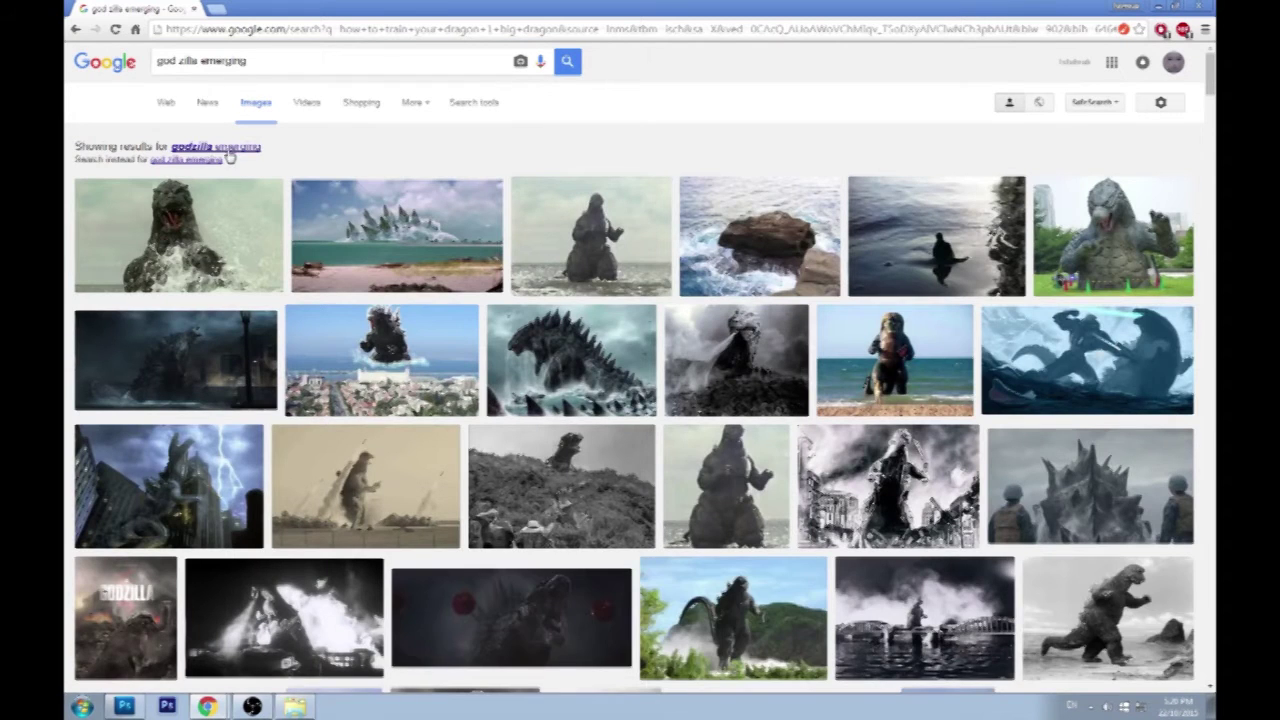
pyautogui.click(229, 150)
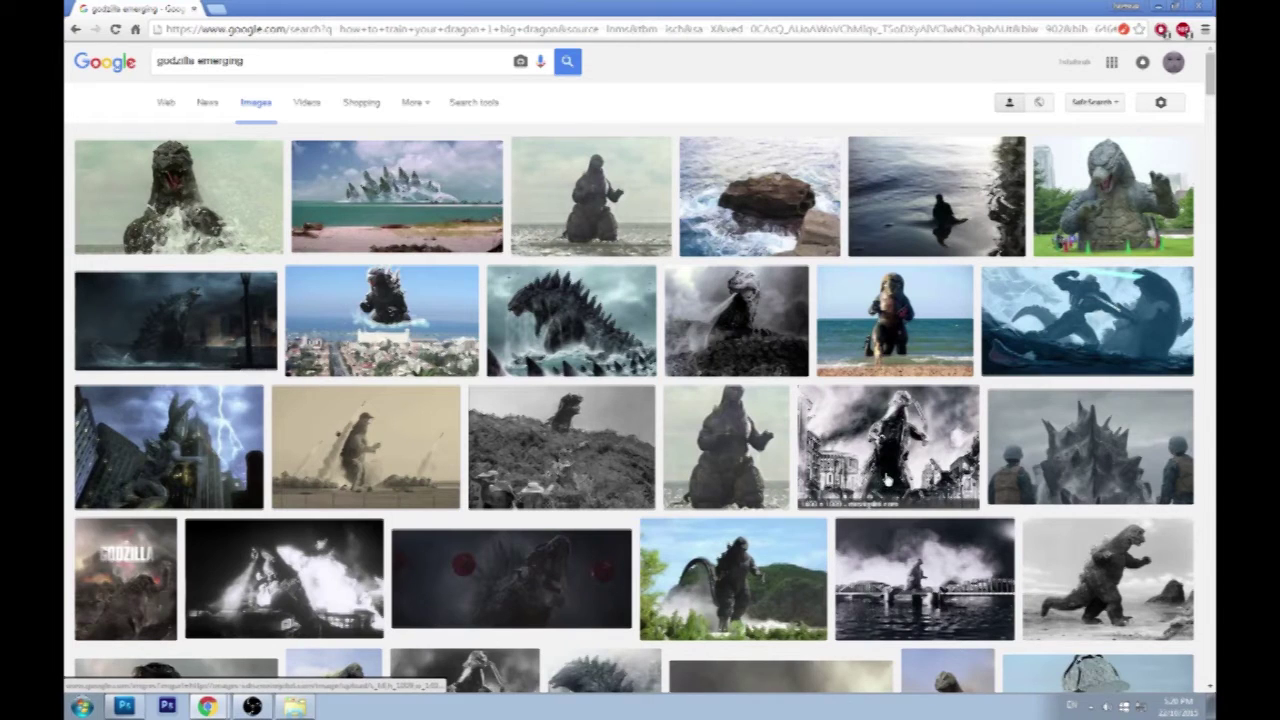
# Preview the dark, figure, smoke-breathing and sea-spines Godzilla images.
pyautogui.click(598, 587)
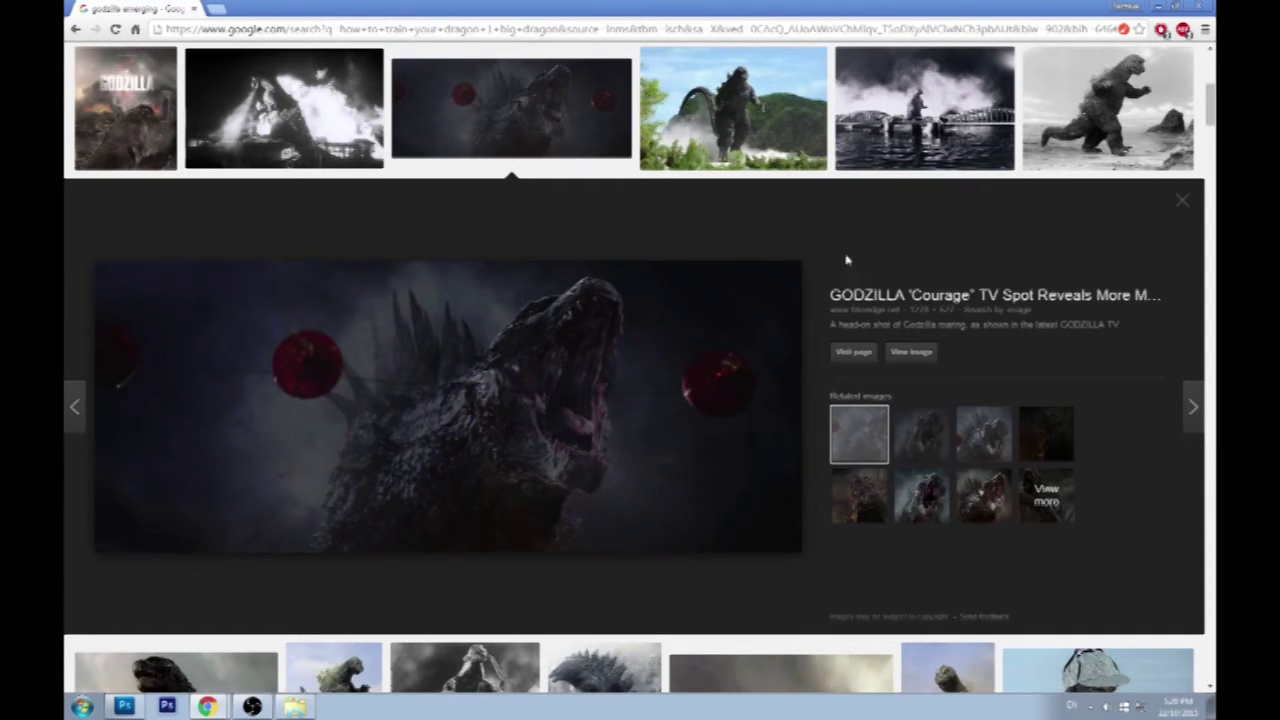
pyautogui.scroll(-3, 850, 268)
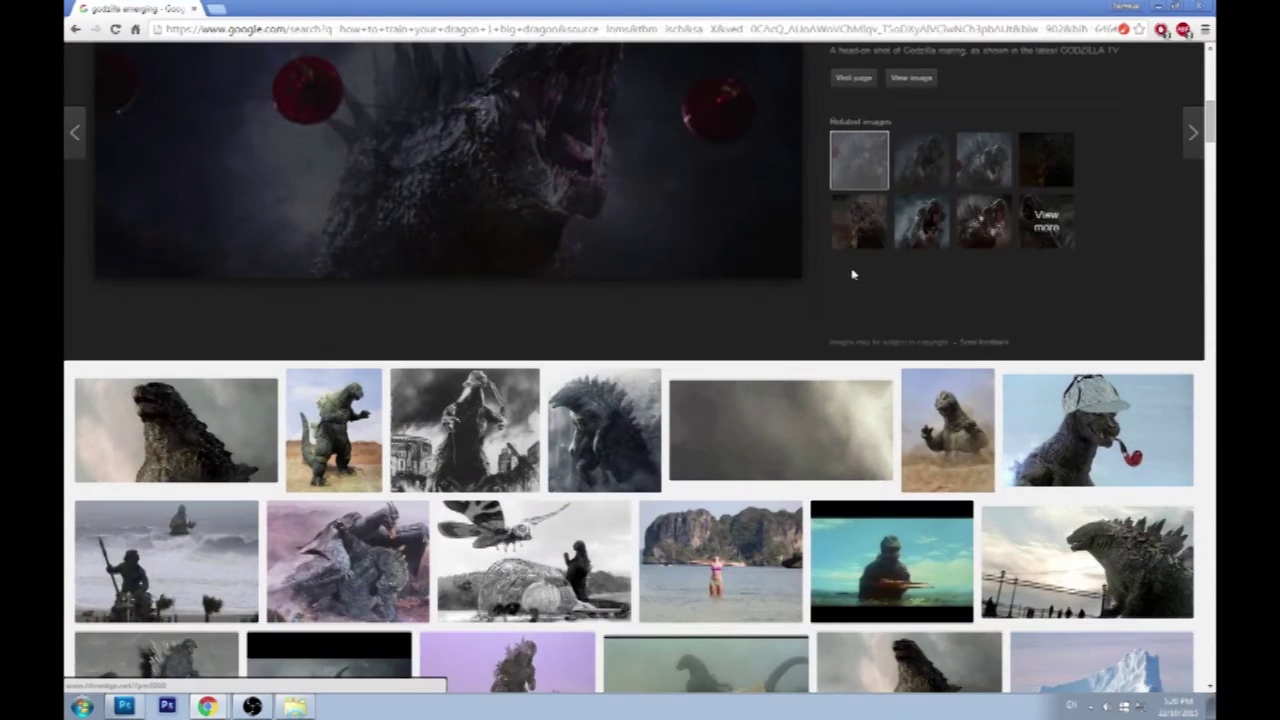
pyautogui.scroll(-2, 853, 274)
pyautogui.click(333, 290)
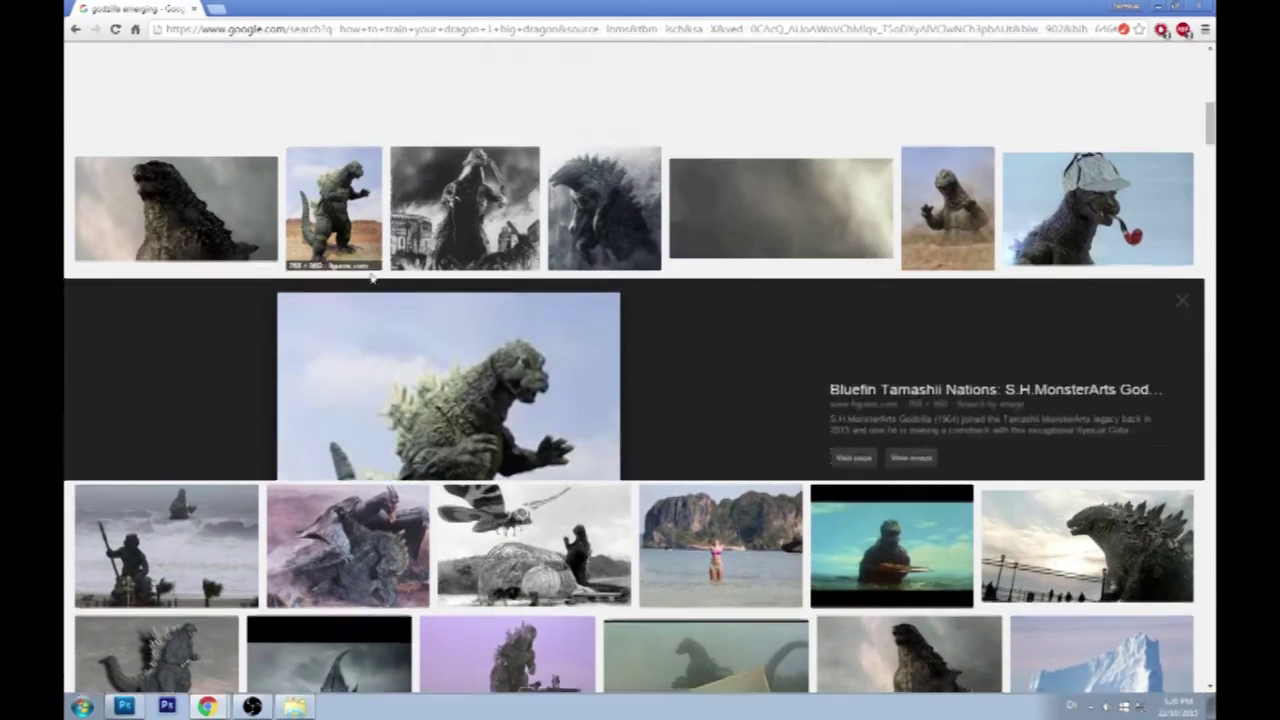
pyautogui.scroll(6, 640, 338)
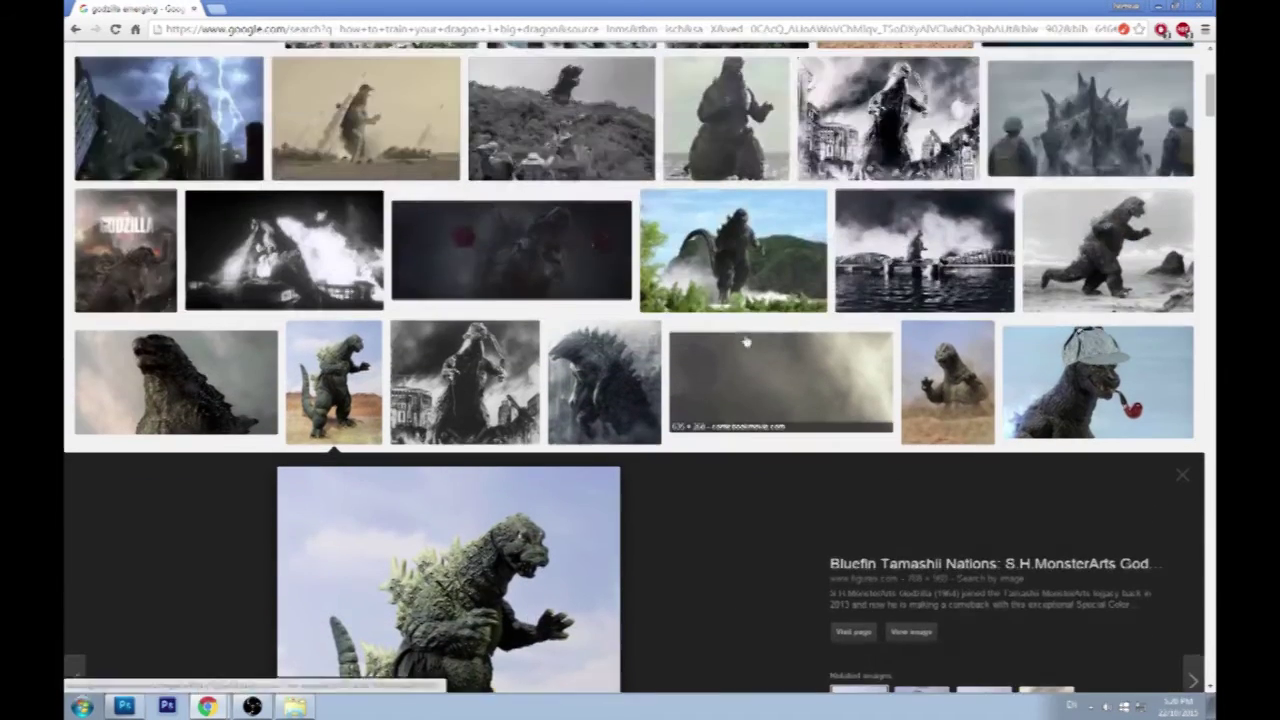
pyautogui.click(757, 314)
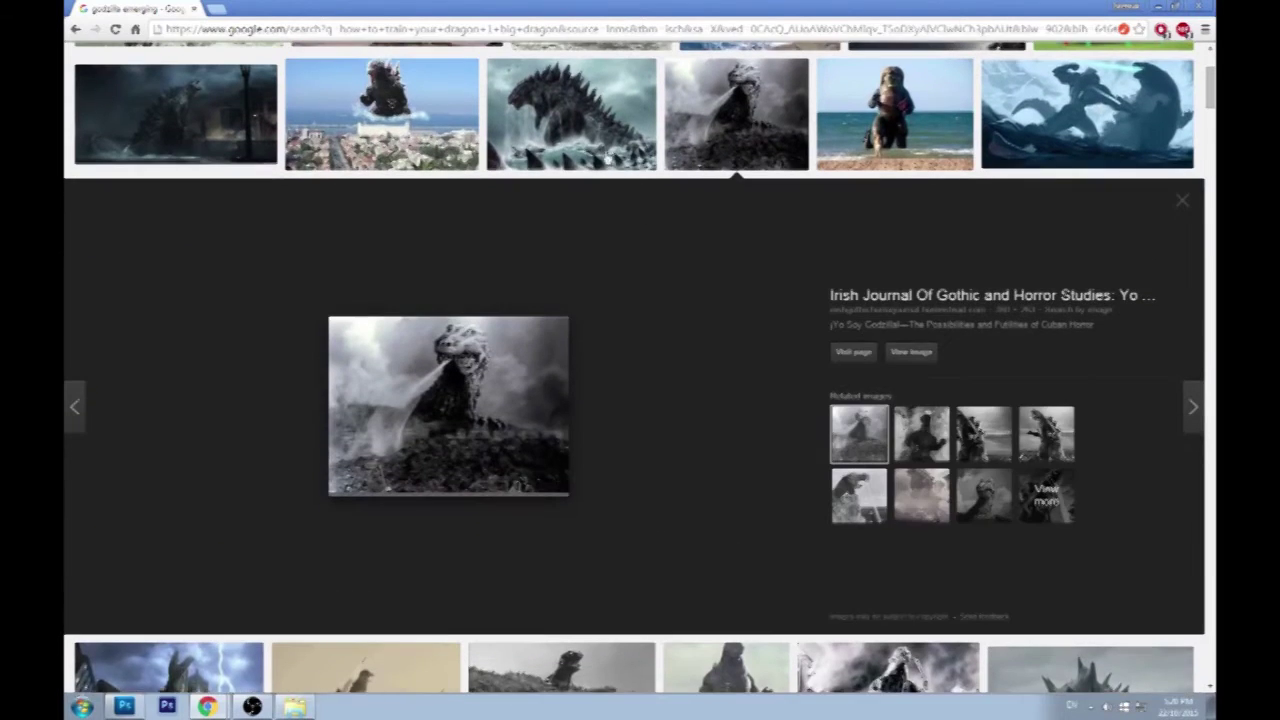
pyautogui.scroll(3, 717, 331)
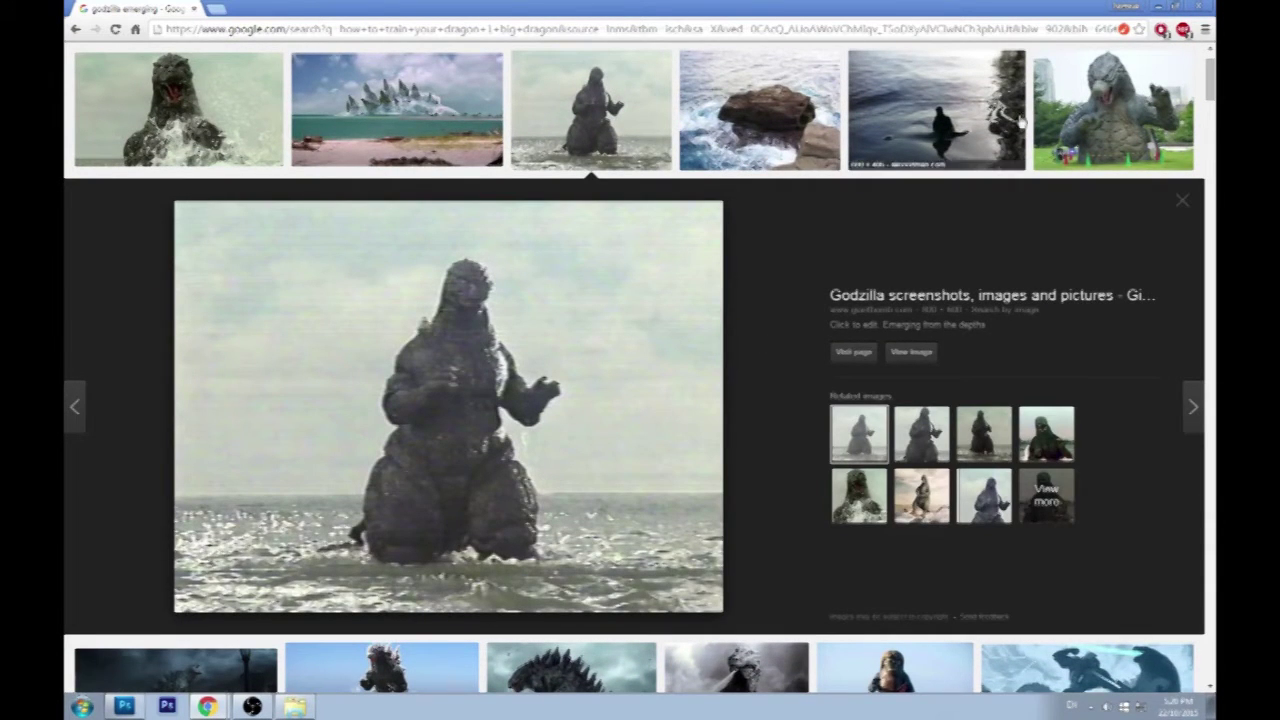
pyautogui.click(365, 103)
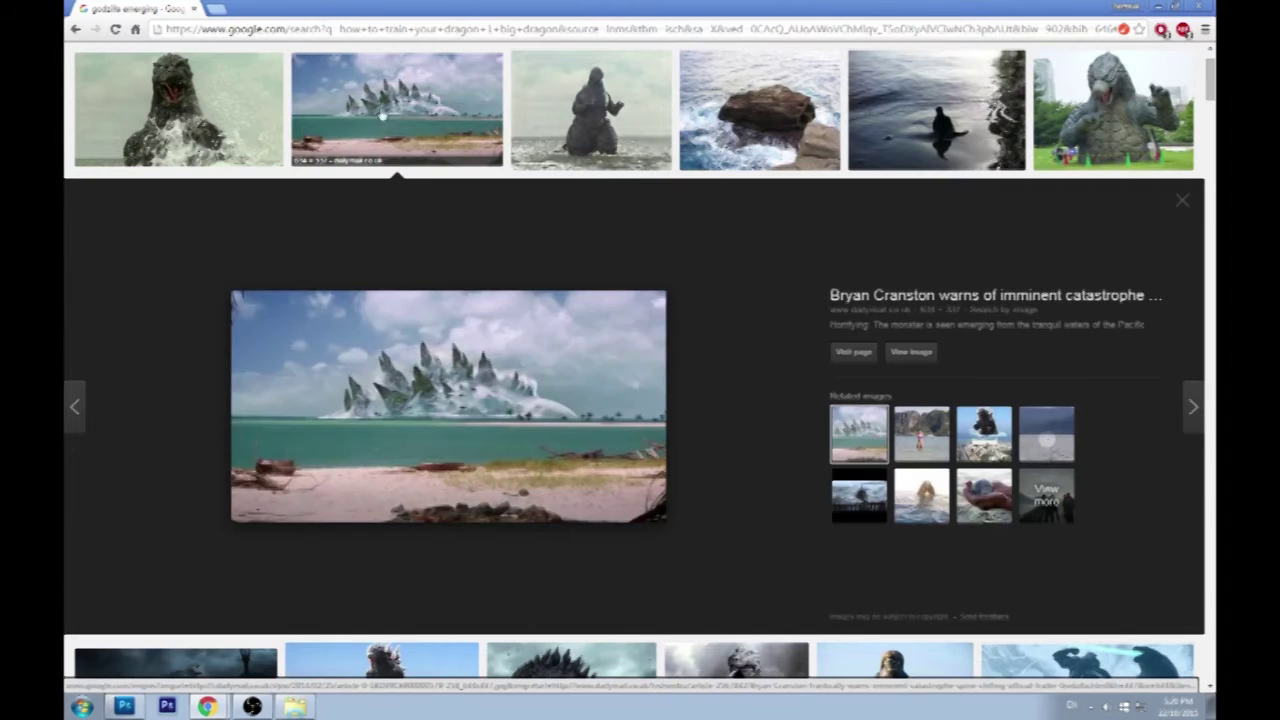
# Return to the Godzilla standing in water, then preview the dark roaring Godzilla.
pyautogui.click(625, 100)
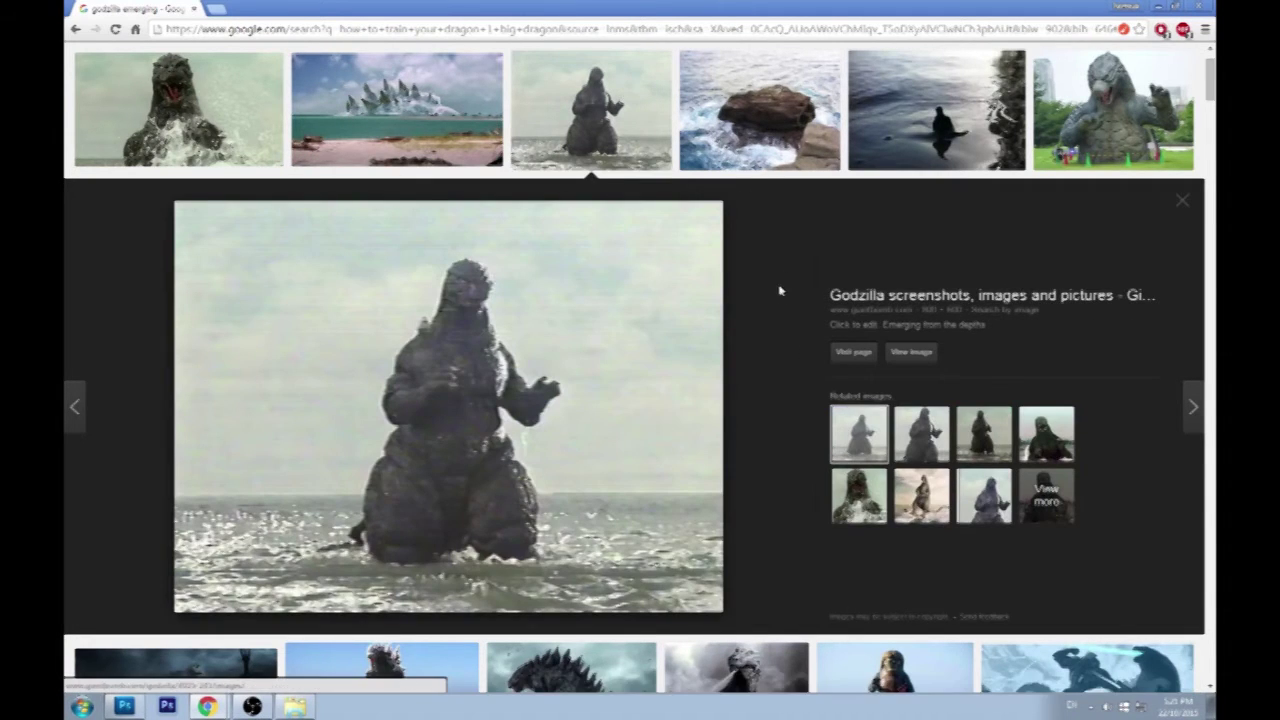
pyautogui.scroll(-4, 780, 314)
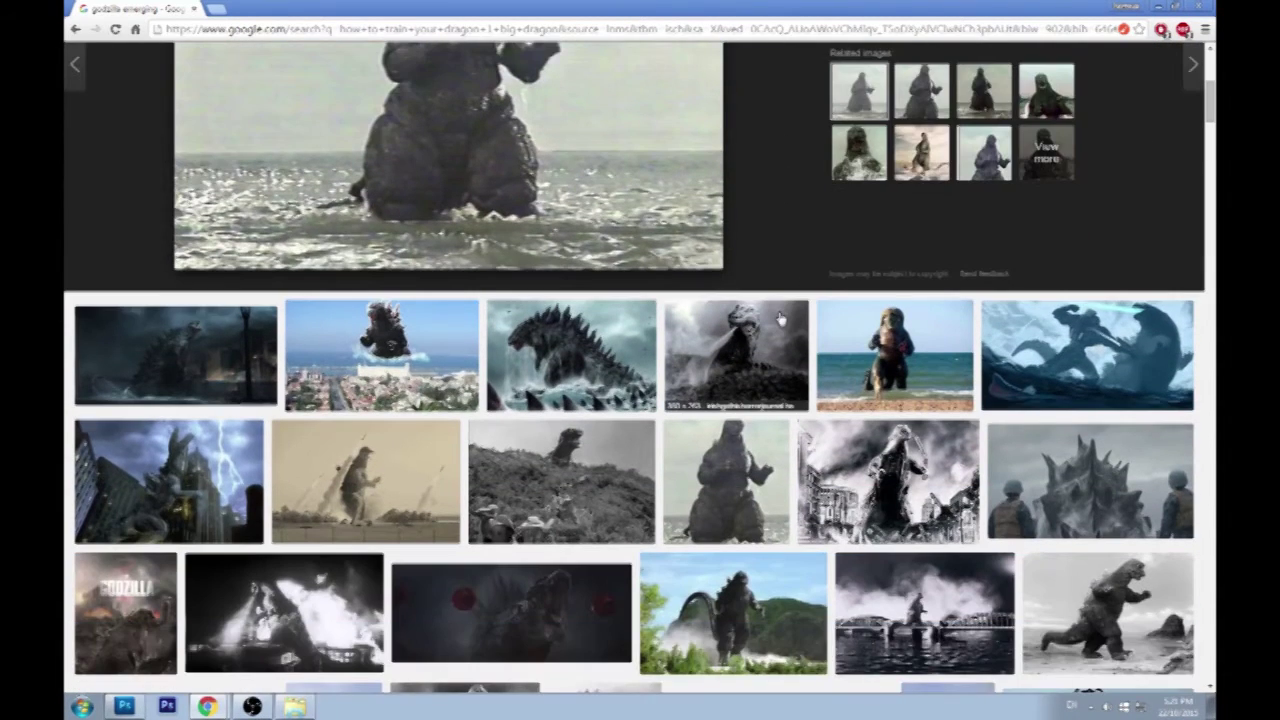
pyautogui.scroll(-2, 780, 318)
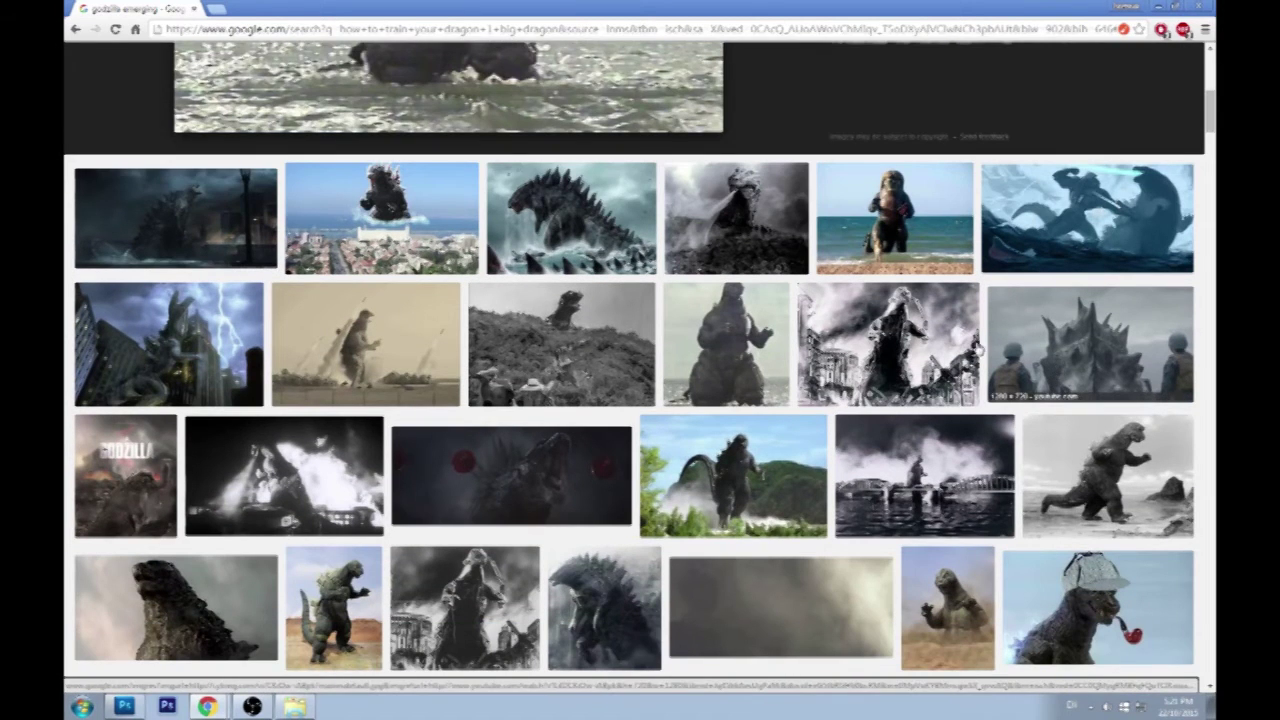
pyautogui.scroll(-2, 978, 345)
pyautogui.click(563, 309)
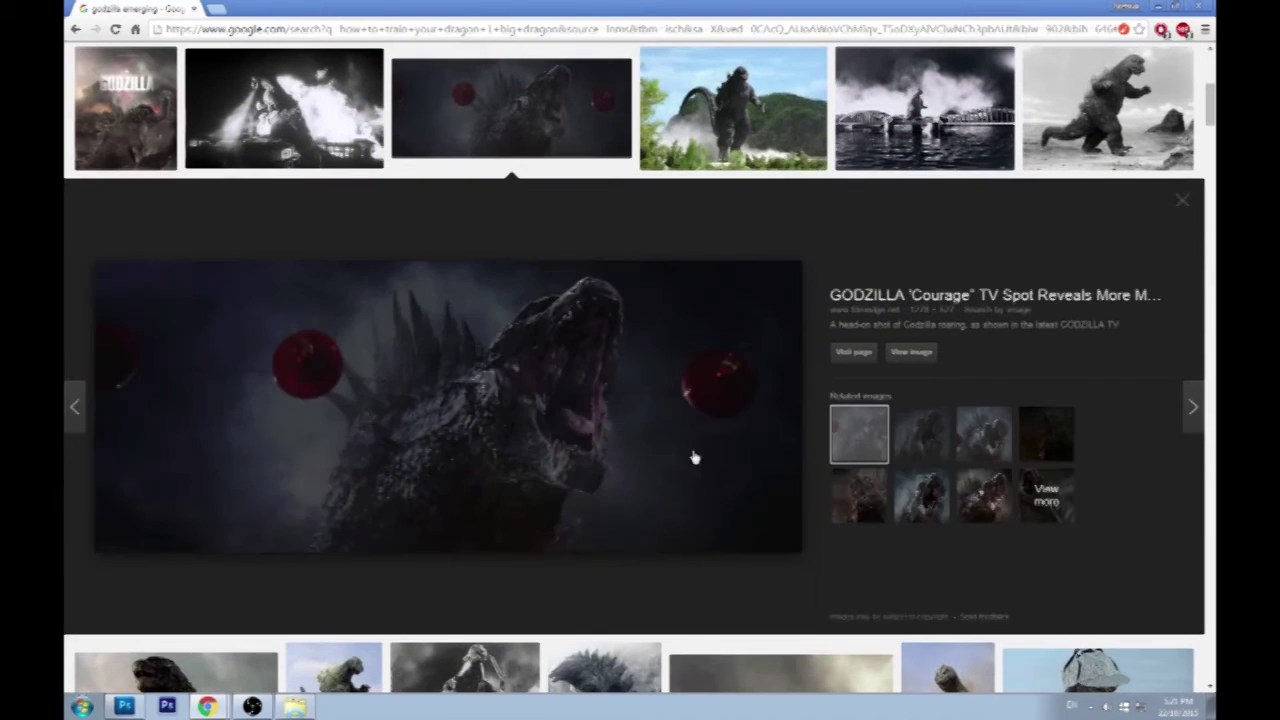
pyautogui.scroll(5, 800, 312)
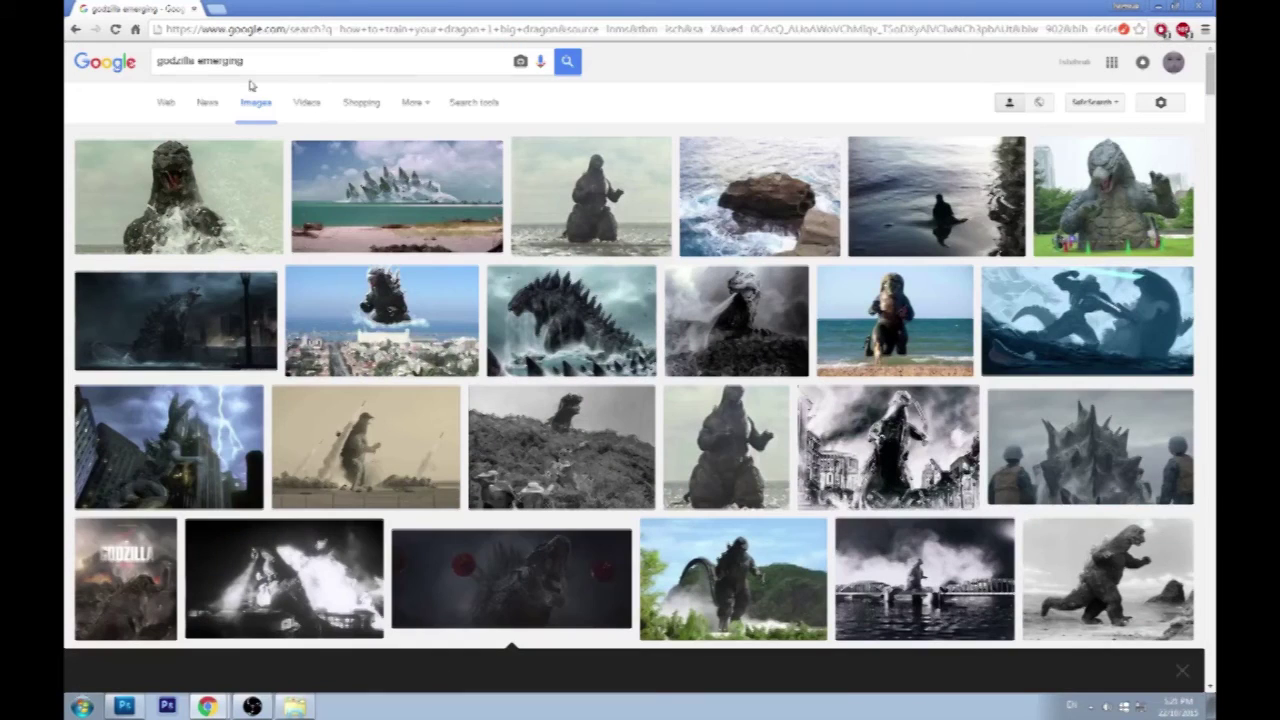
# Replace the search with 'jurassic world t rex' and run it.
pyautogui.moveTo(250, 62); pyautogui.dragTo(130, 73)
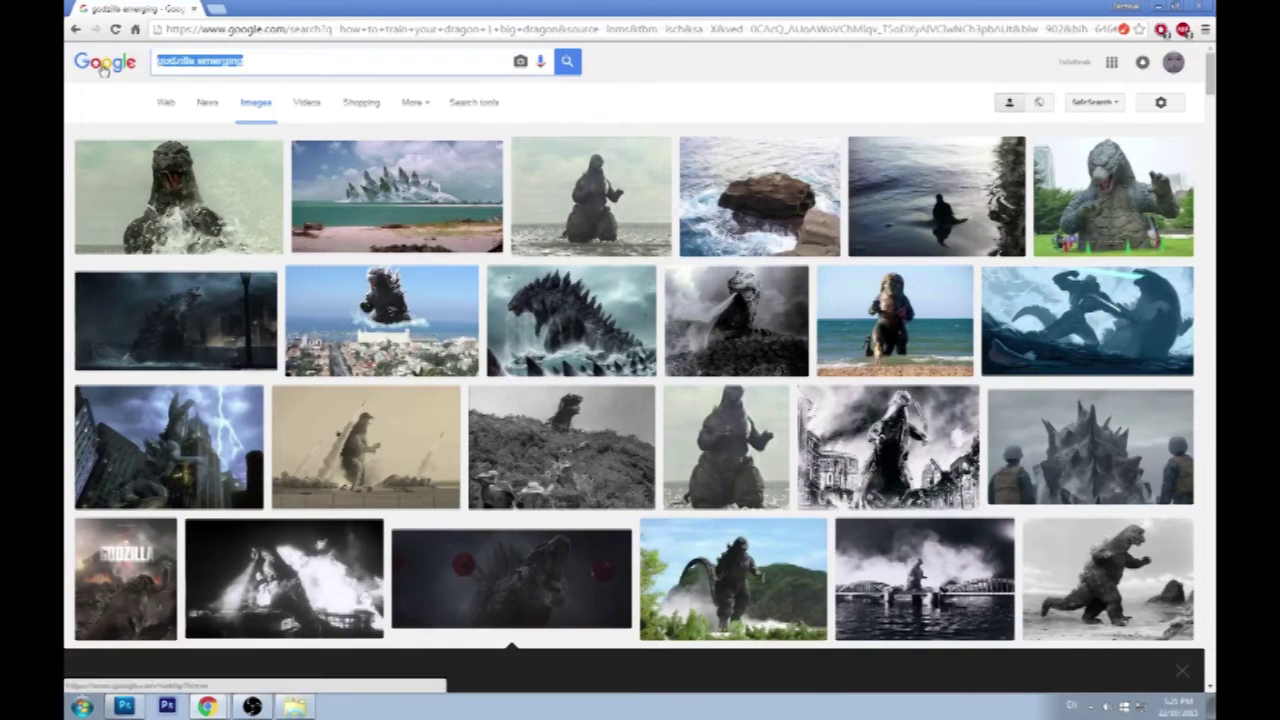
pyautogui.write('jura')
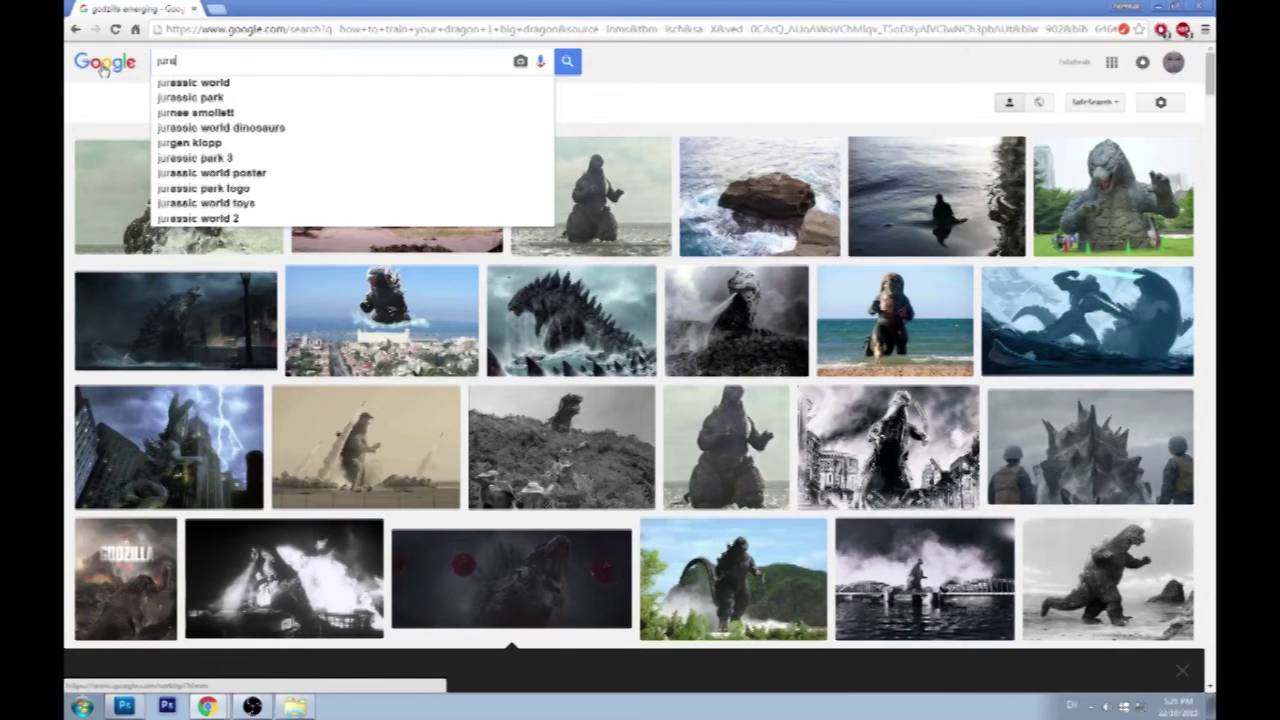
pyautogui.write('ssic world t rex')
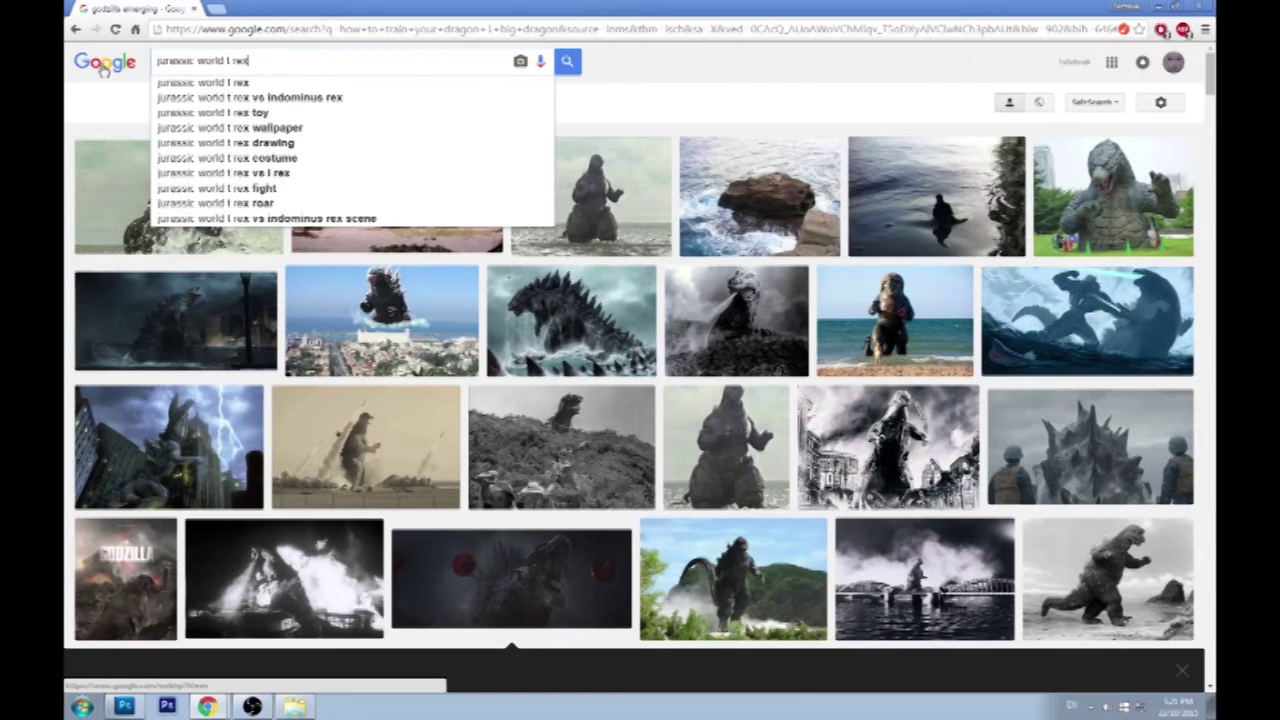
pyautogui.press('Return')
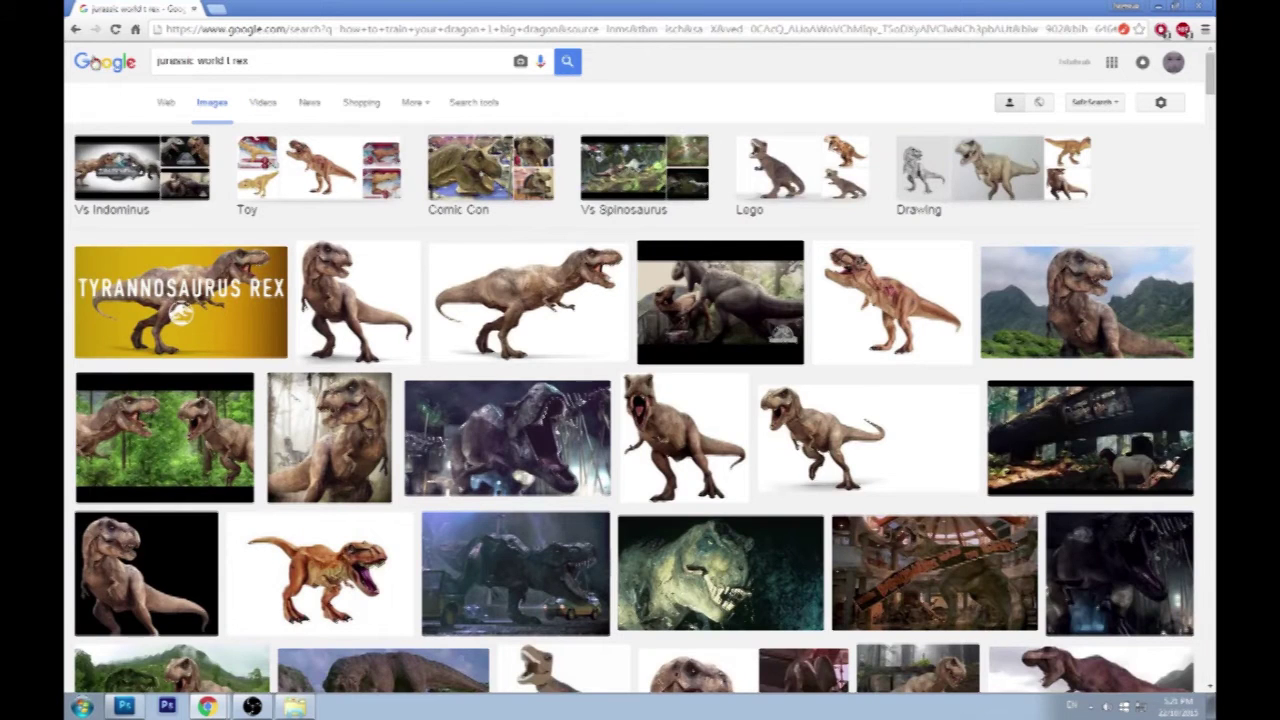
# Browse the 'jurassic world t rex' image results and restore Chrome to a smaller window.
pyautogui.scroll(-1, 830, 441)
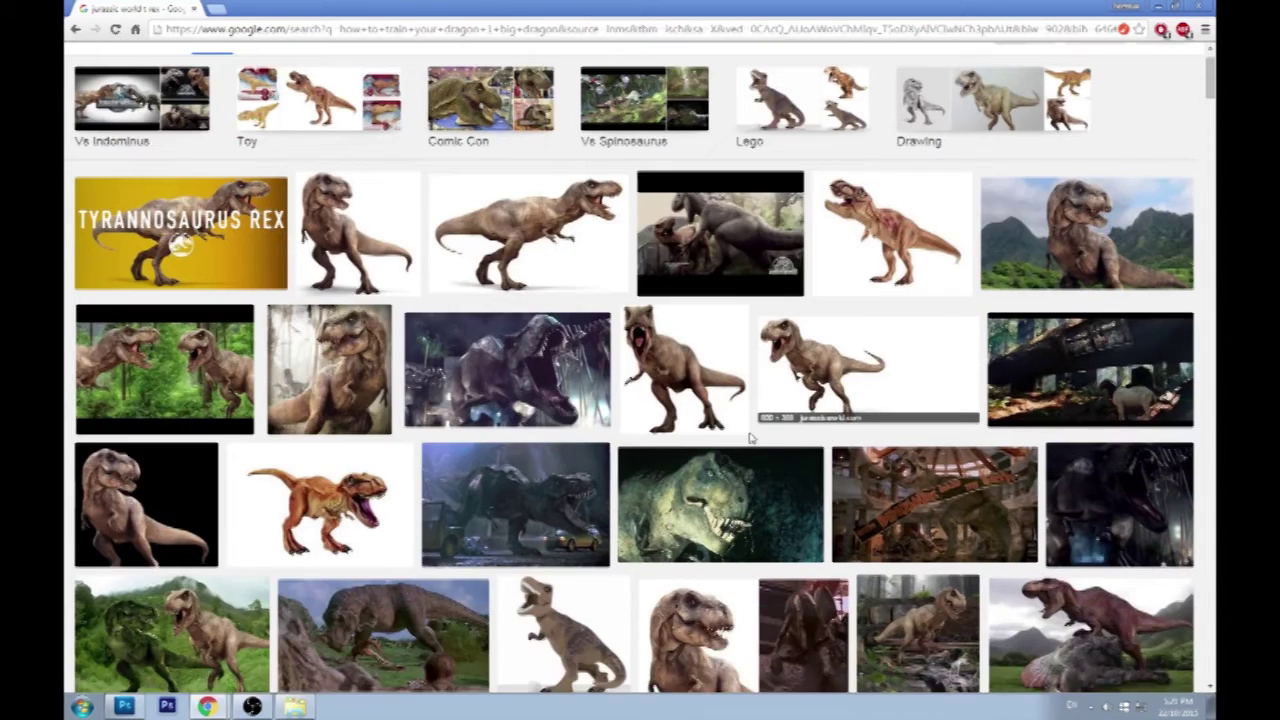
pyautogui.scroll(-5, 750, 437)
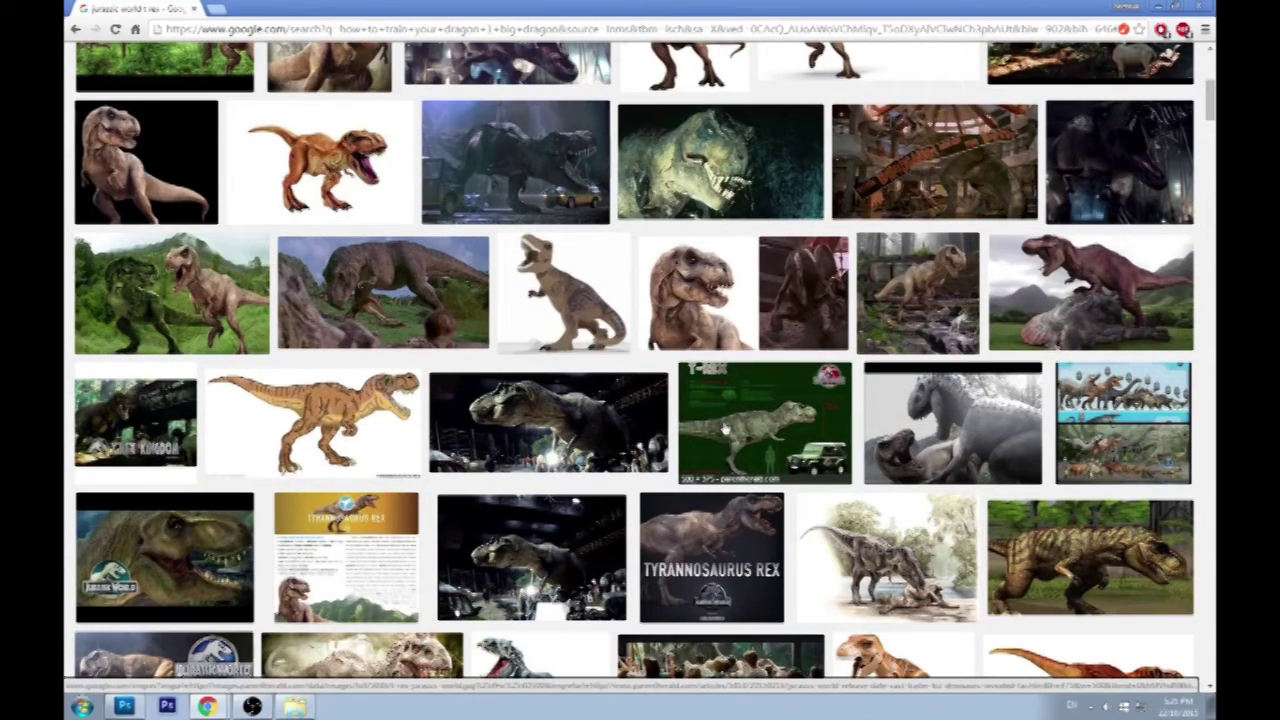
pyautogui.scroll(3, 724, 428)
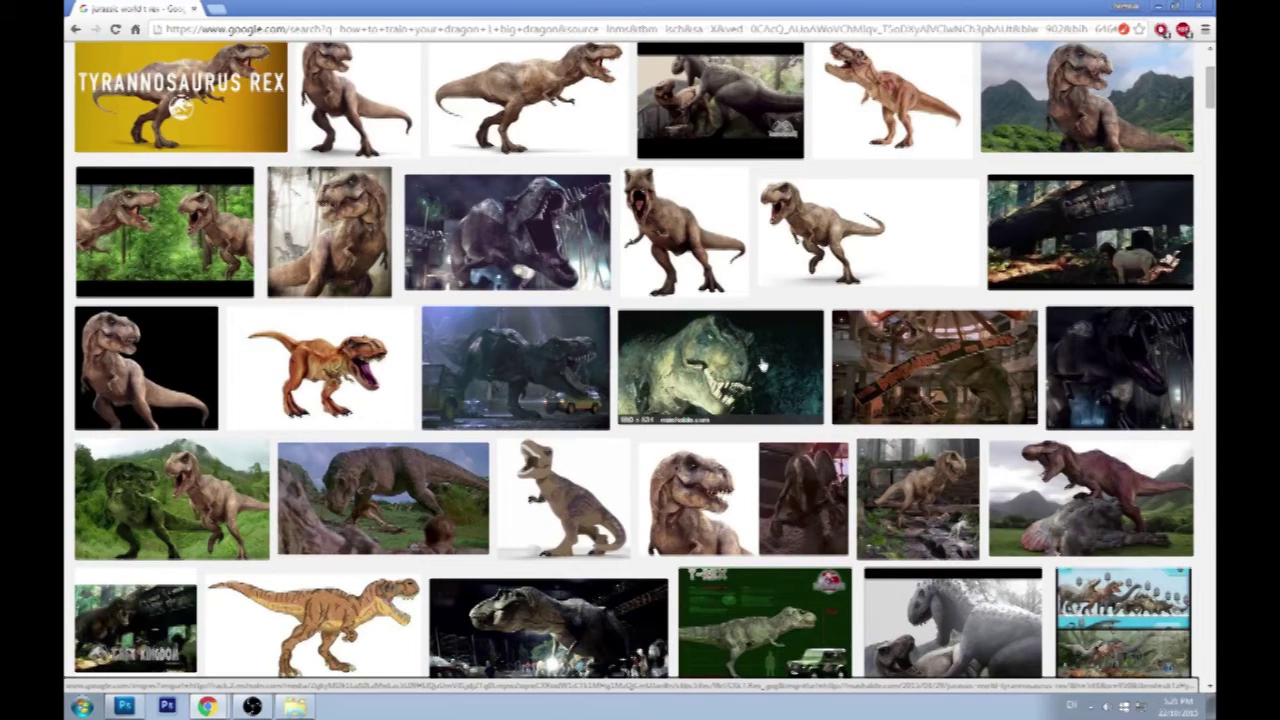
pyautogui.scroll(-2, 789, 397)
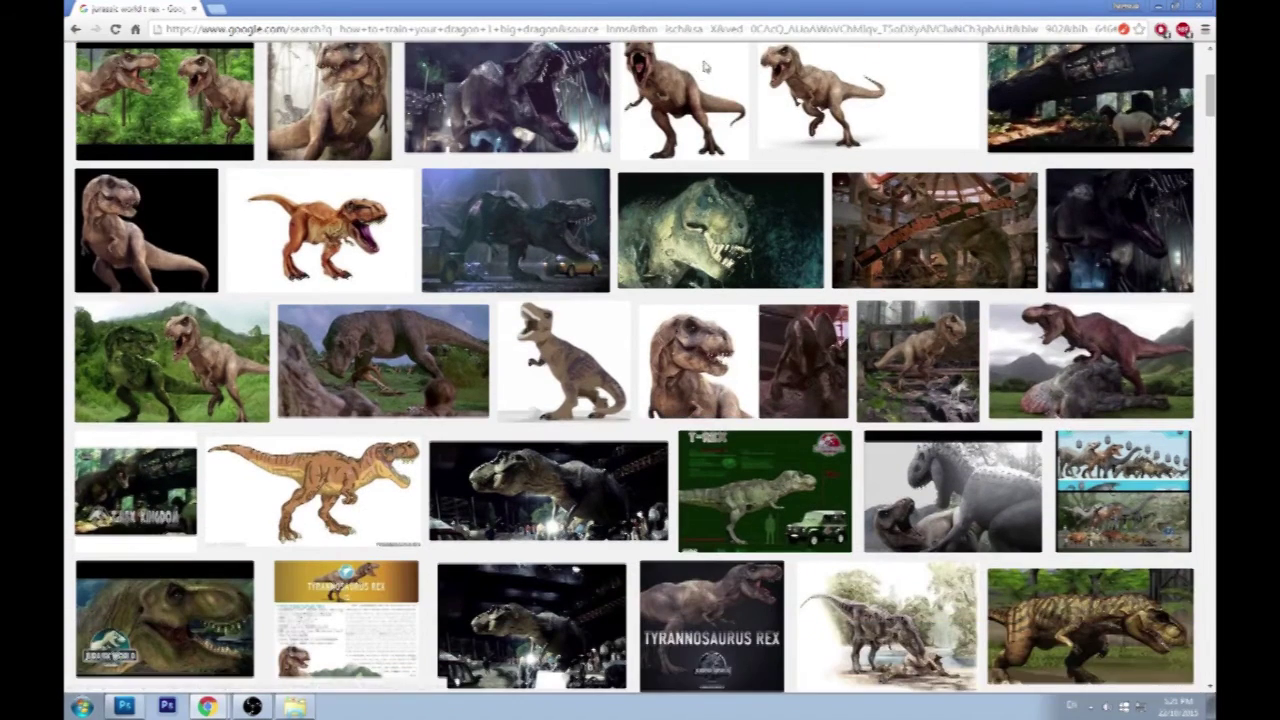
pyautogui.moveTo(817, 8); pyautogui.dragTo(817, 86)
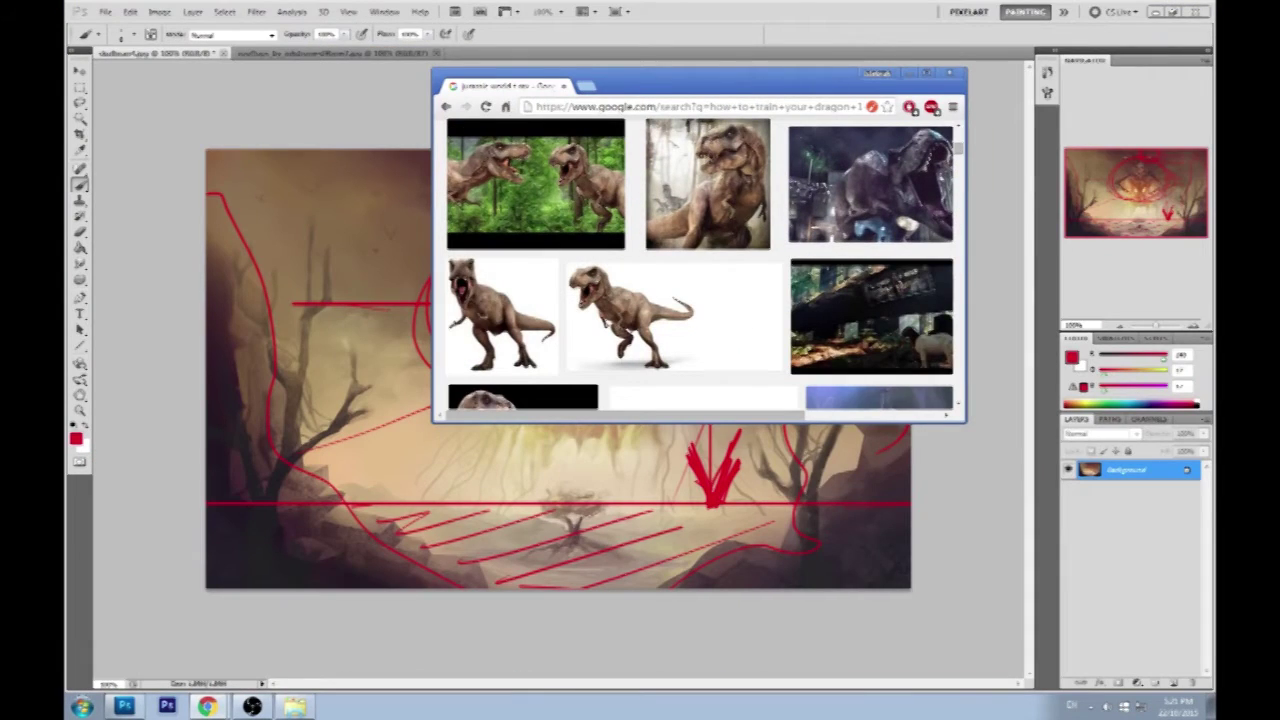
# Back in Photoshop, draw a red horizontal line and a thick downward arrow on the left.
pyautogui.hotkey('alt', 'Tab')
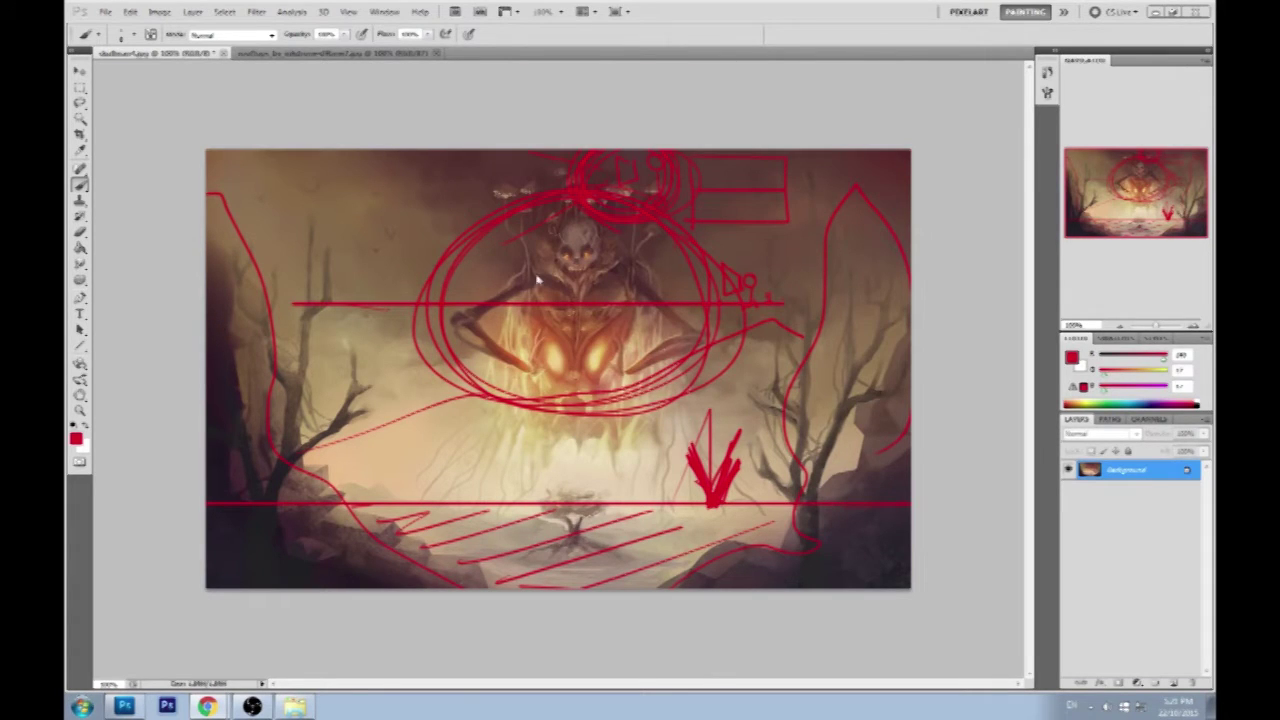
pyautogui.moveTo(770, 380)
pyautogui.mouseDown()
pyautogui.moveTo(264, 352)
pyautogui.moveTo(1094, 409)
pyautogui.mouseUp()
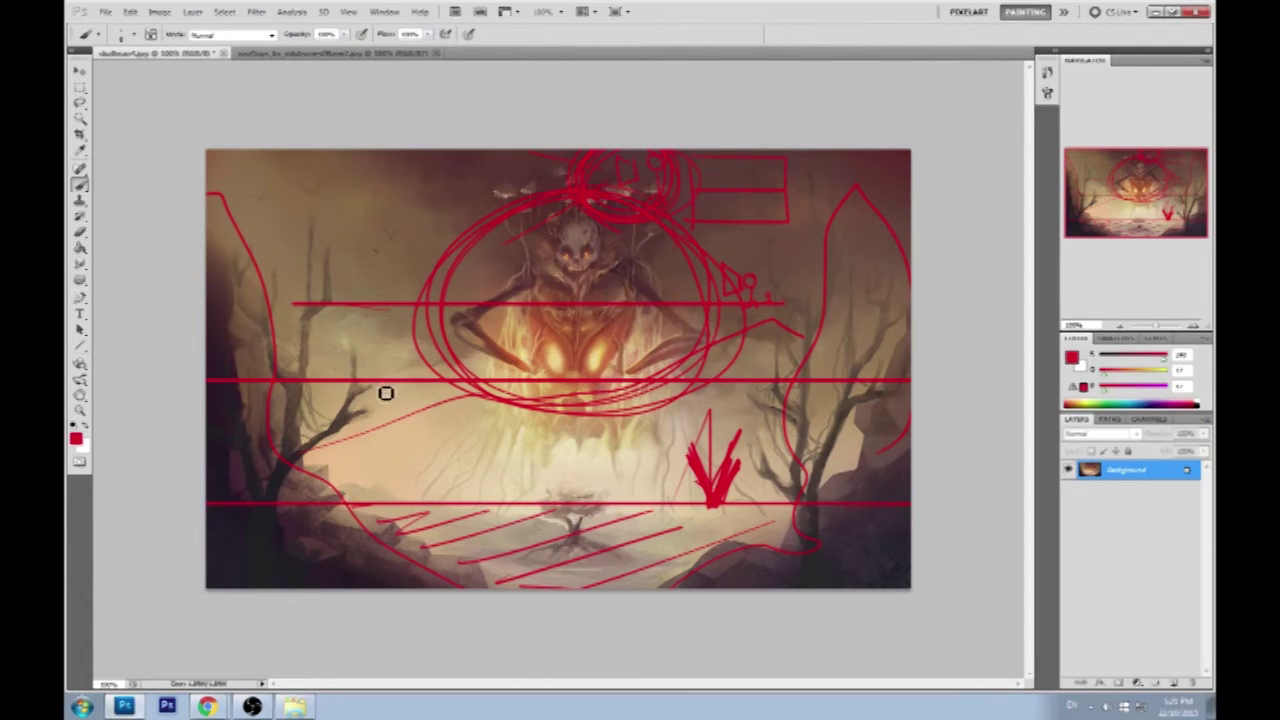
pyautogui.moveTo(378, 380); pyautogui.dragTo(389, 217)
pyautogui.hotkey('ctrl', 'z')
pyautogui.moveTo(400, 351)
pyautogui.mouseDown()
pyautogui.moveTo(625, 303)
pyautogui.moveTo(356, 278)
pyautogui.moveTo(620, 393)
pyautogui.mouseUp()
pyautogui.hotkey('ctrl', 'z')
pyautogui.moveTo(368, 380); pyautogui.dragTo(387, 231)
pyautogui.moveTo(349, 366)
pyautogui.mouseDown()
pyautogui.moveTo(375, 393)
pyautogui.moveTo(400, 360)
pyautogui.mouseUp()
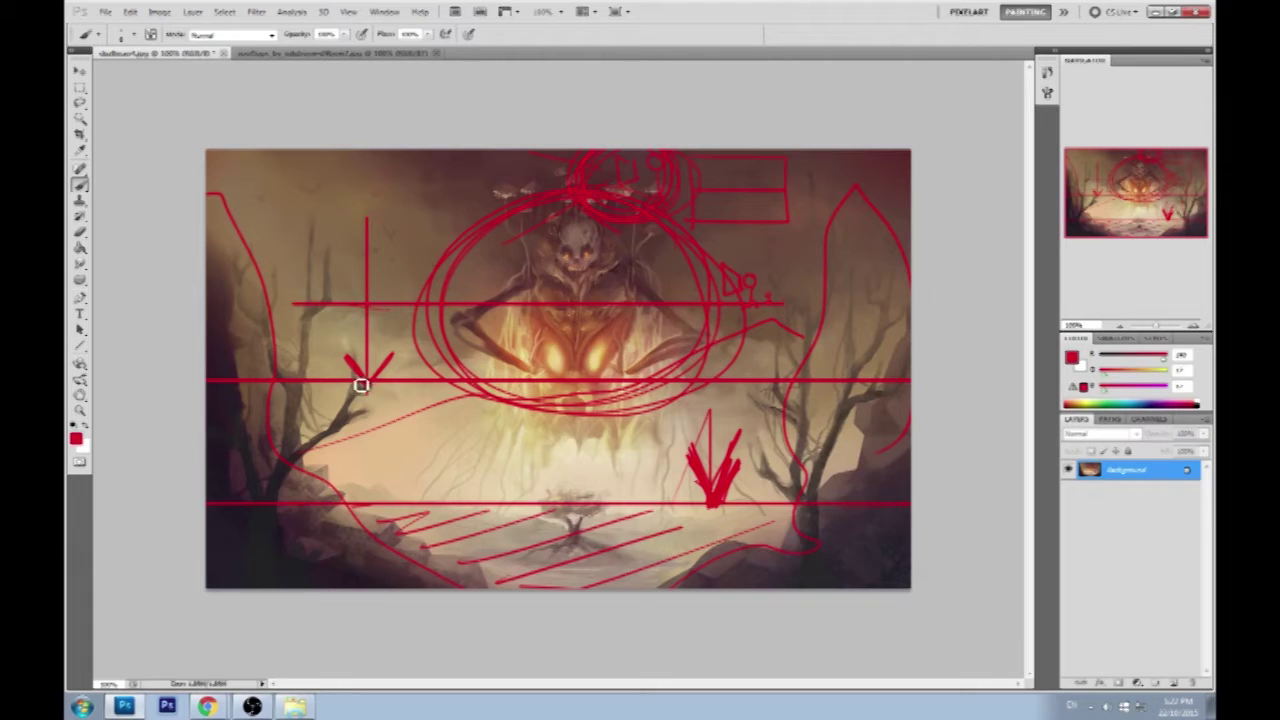
pyautogui.moveTo(373, 383)
pyautogui.mouseDown()
pyautogui.moveTo(400, 350)
pyautogui.moveTo(366, 382)
pyautogui.mouseUp()
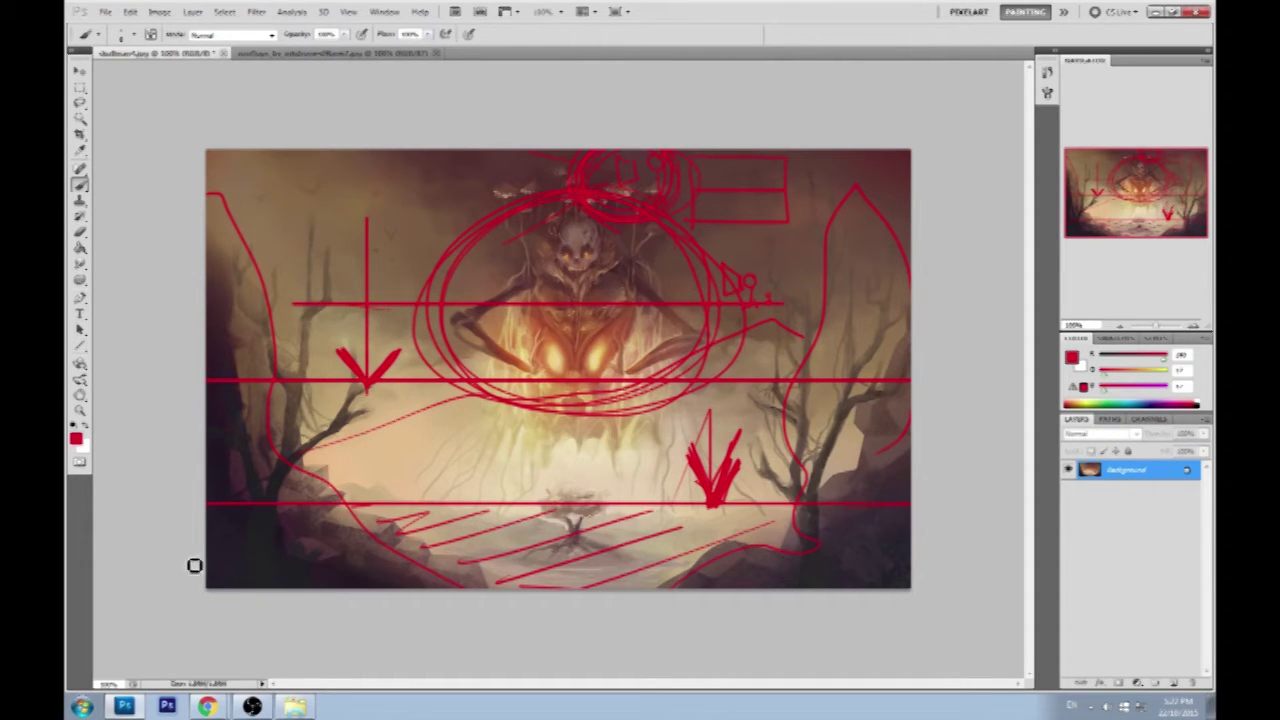
# Add a red line near the bottom and a small circle right of the creature, undoing zigzag hatching.
pyautogui.moveTo(194, 556); pyautogui.dragTo(977, 586)
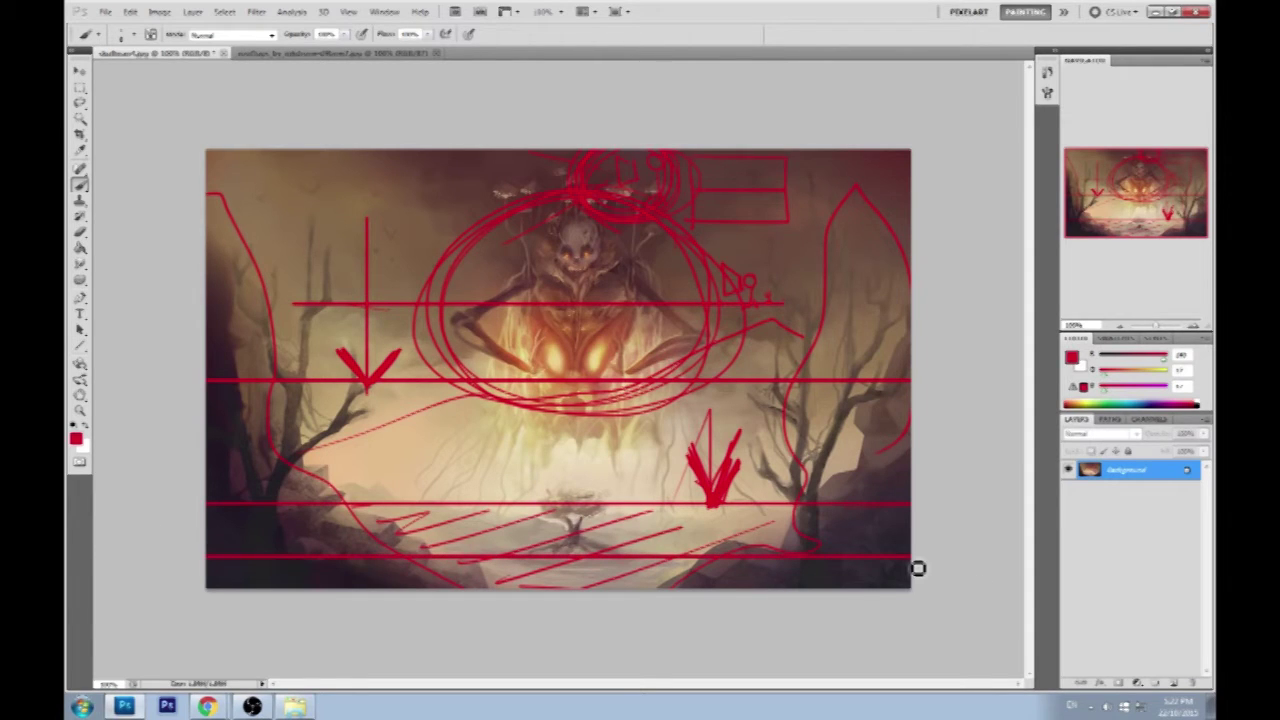
pyautogui.moveTo(806, 274)
pyautogui.mouseDown()
pyautogui.moveTo(763, 261)
pyautogui.moveTo(803, 300)
pyautogui.mouseUp()
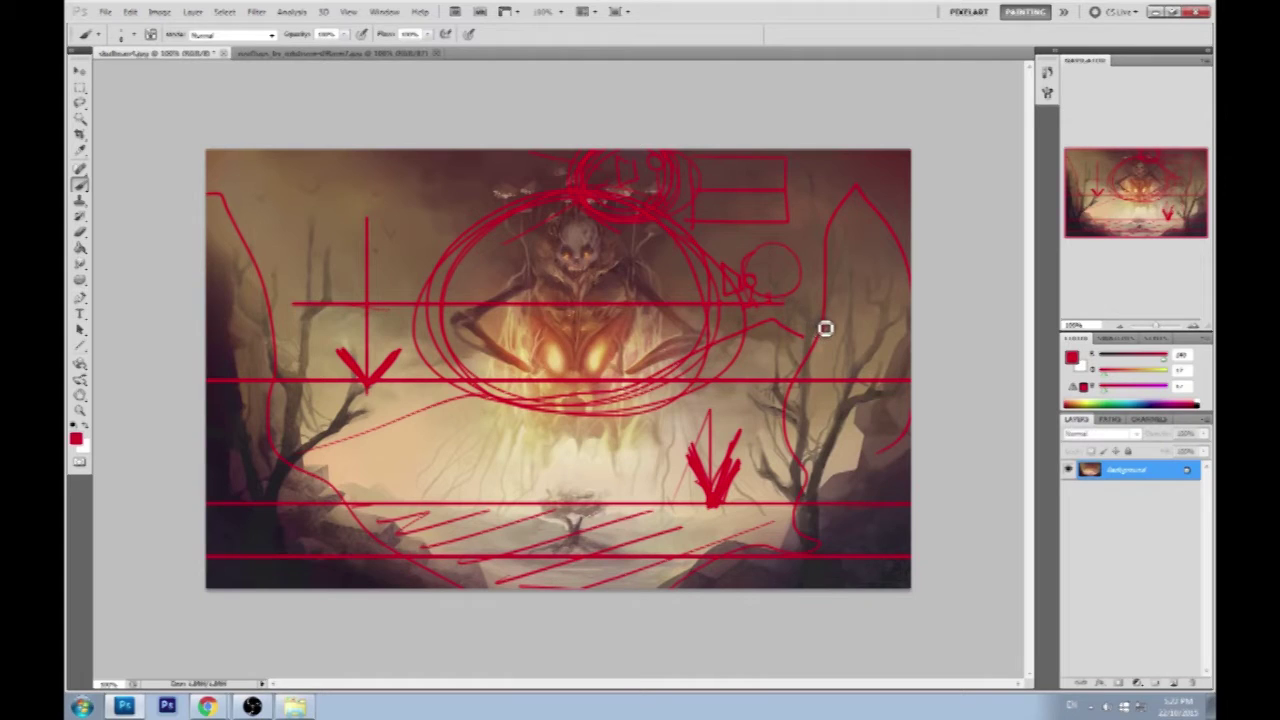
pyautogui.moveTo(215, 558)
pyautogui.mouseDown()
pyautogui.moveTo(670, 590)
pyautogui.moveTo(236, 574)
pyautogui.moveTo(894, 580)
pyautogui.mouseUp()
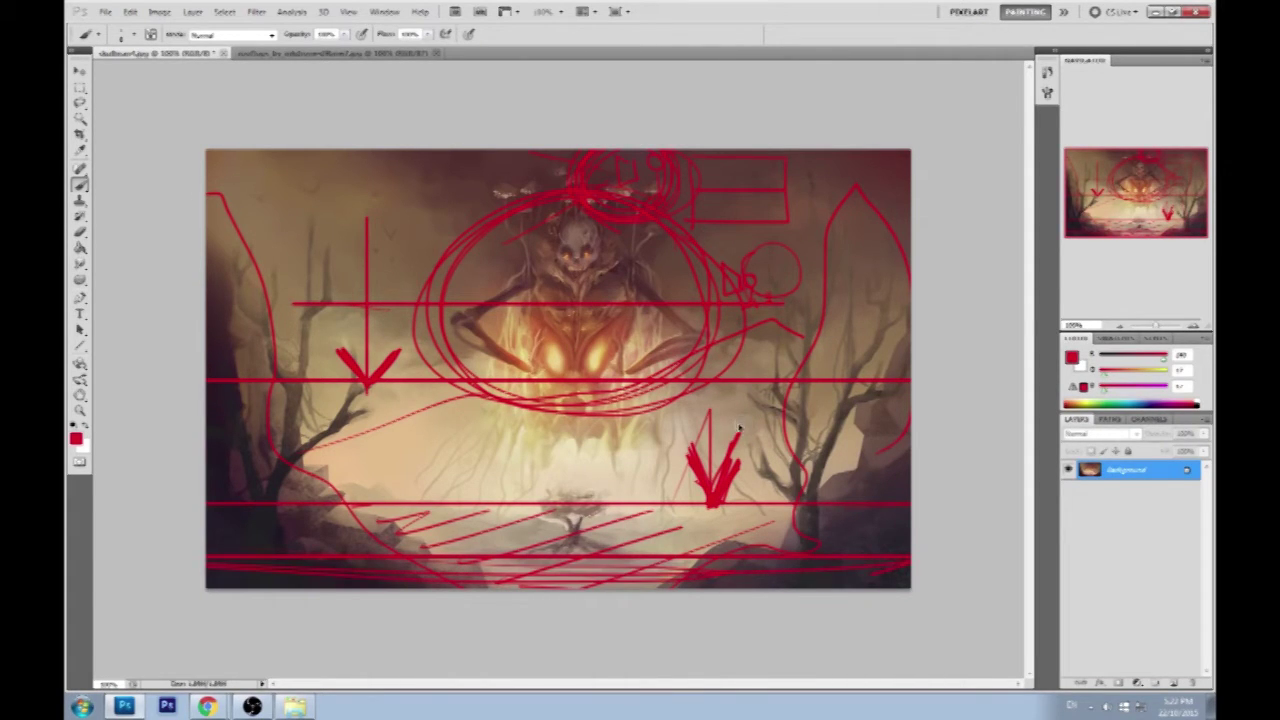
pyautogui.hotkey('ctrl', 'z')
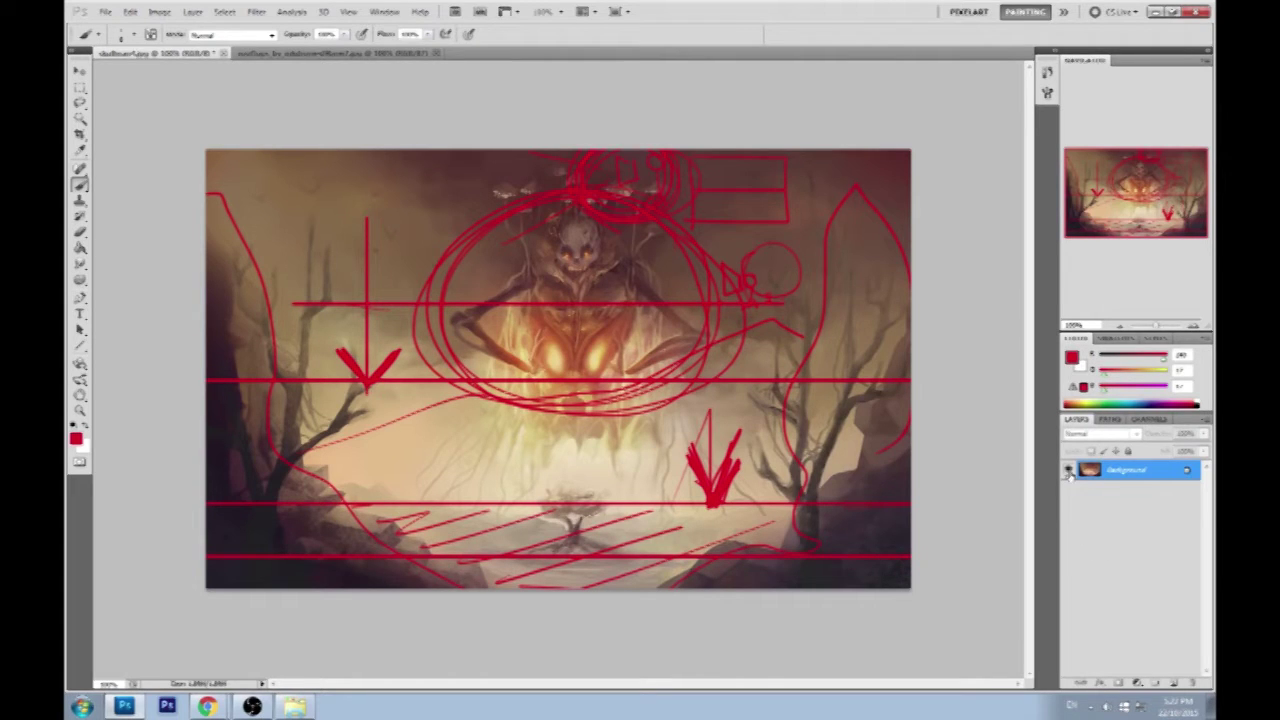
# Add a new layer and fill it with grey using the Paint Bucket.
pyautogui.click(1175, 685)
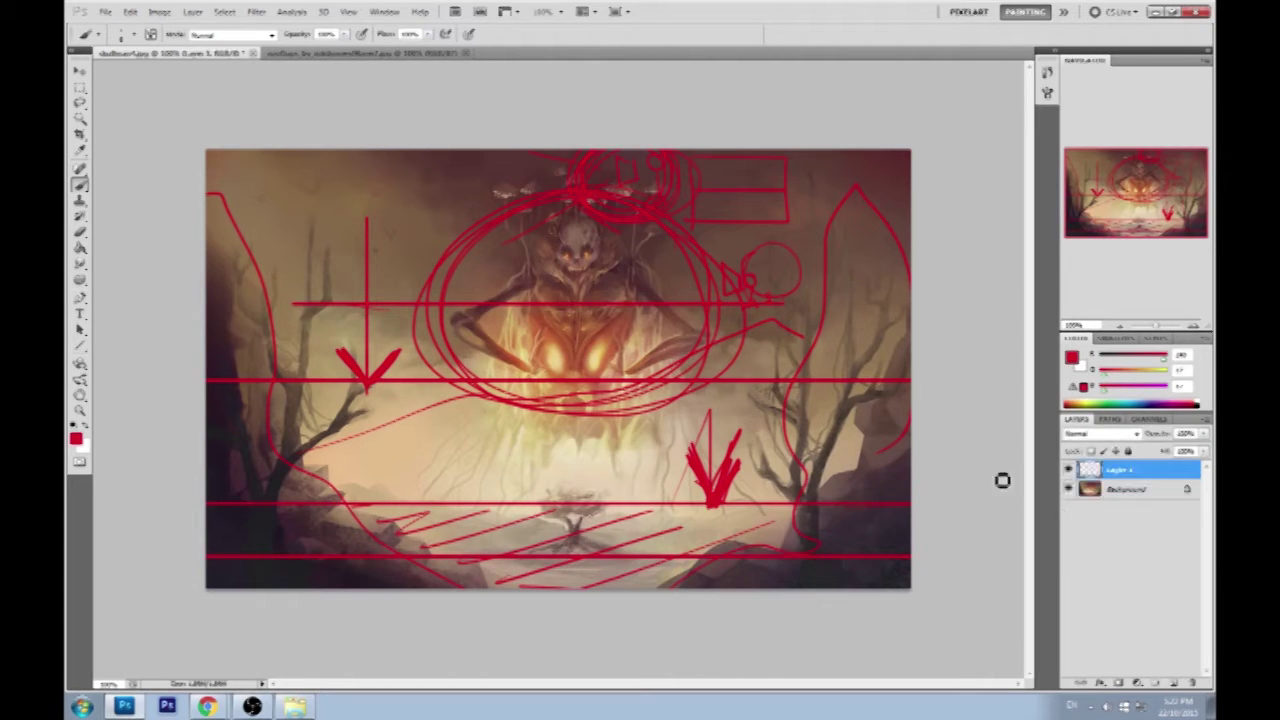
pyautogui.click(1071, 357)
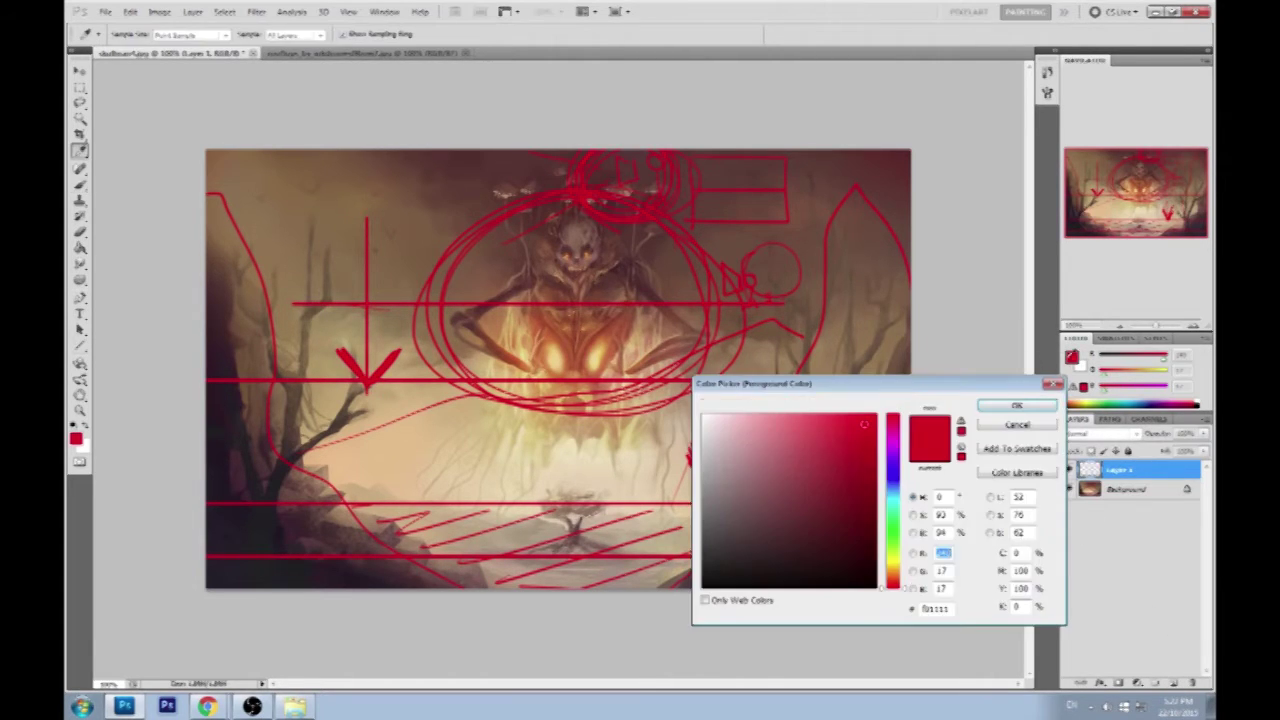
pyautogui.click(1016, 405)
pyautogui.press('g')
pyautogui.click(861, 400)
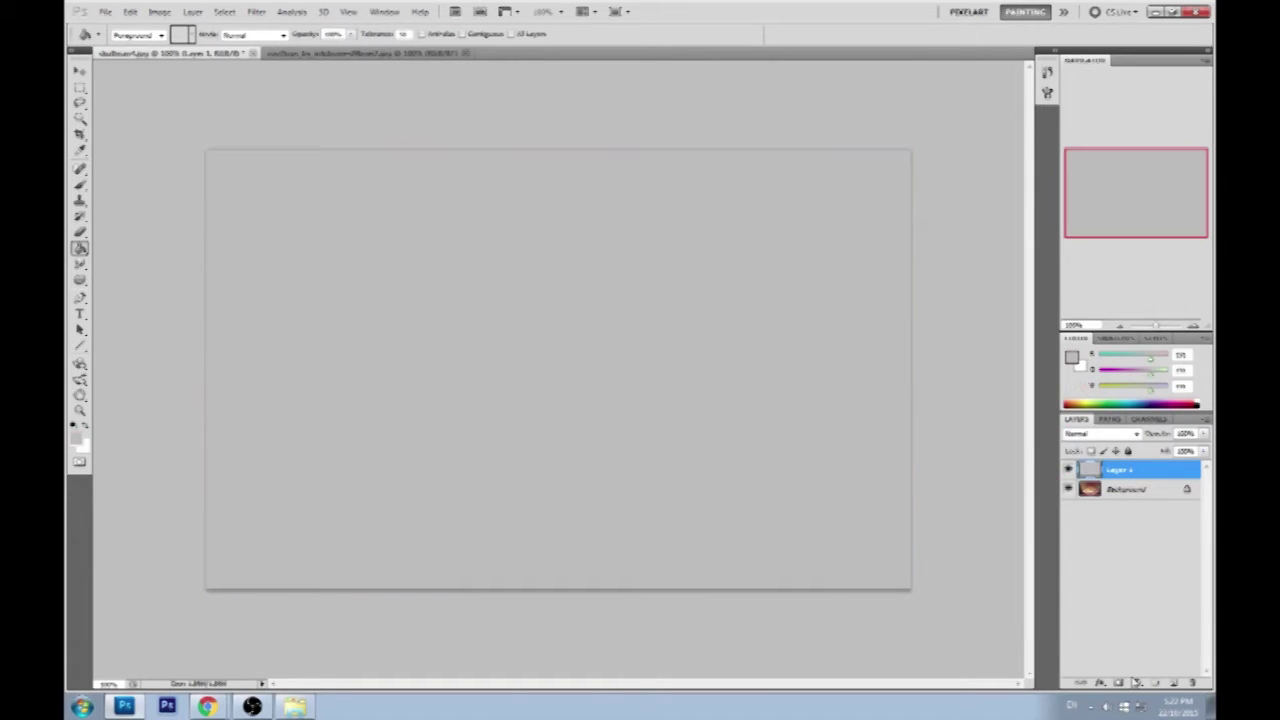
# Add another layer and set the brush colour to pure red.
pyautogui.click(1175, 685)
pyautogui.click(1071, 357)
pyautogui.click(876, 414)
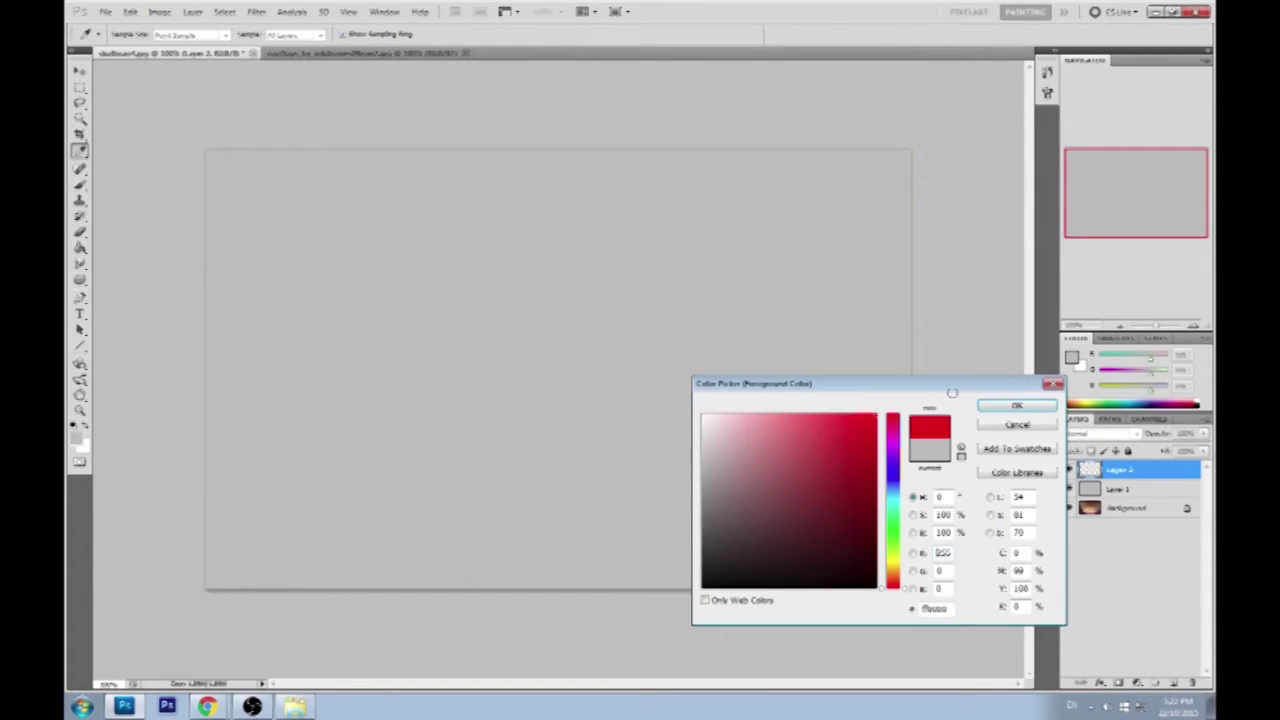
pyautogui.click(1016, 405)
pyautogui.press('b')
# Draw a red horizon line and a small figure near the bottom, undoing a looped curve.
pyautogui.moveTo(912, 361); pyautogui.dragTo(119, 292)
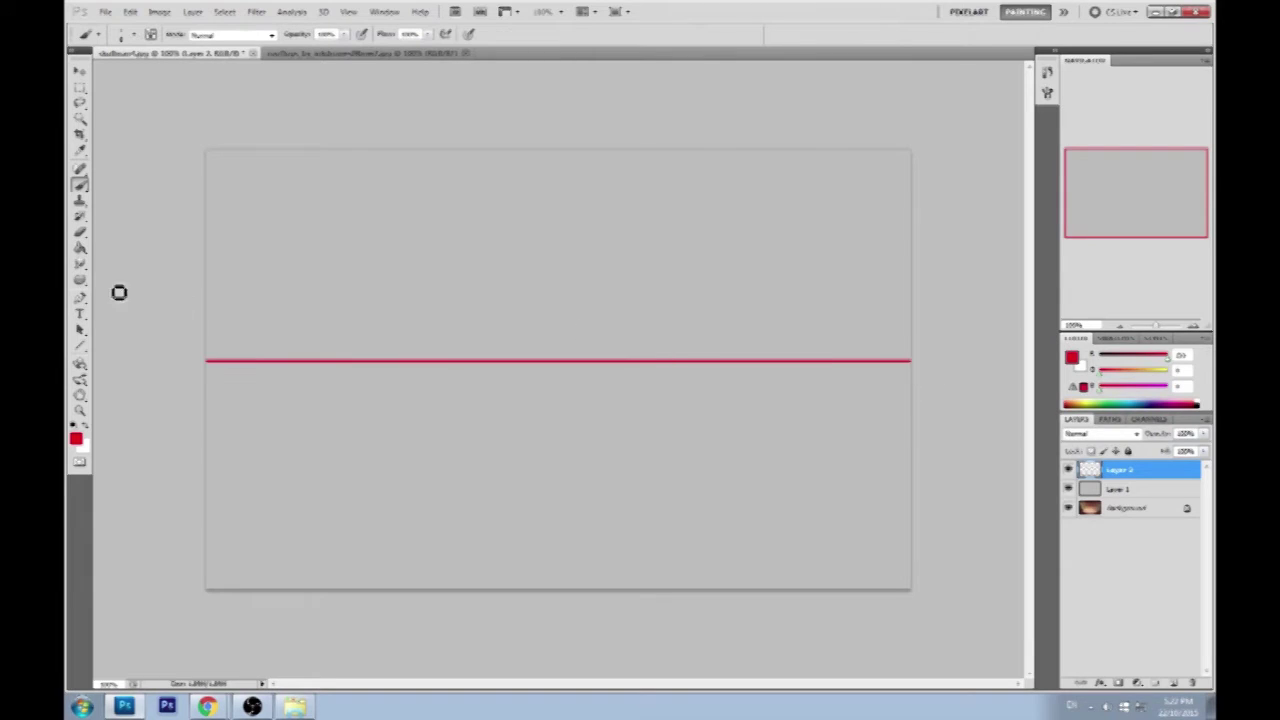
pyautogui.moveTo(620, 380)
pyautogui.mouseDown()
pyautogui.moveTo(448, 379)
pyautogui.moveTo(643, 421)
pyautogui.moveTo(750, 382)
pyautogui.moveTo(701, 432)
pyautogui.moveTo(628, 420)
pyautogui.mouseUp()
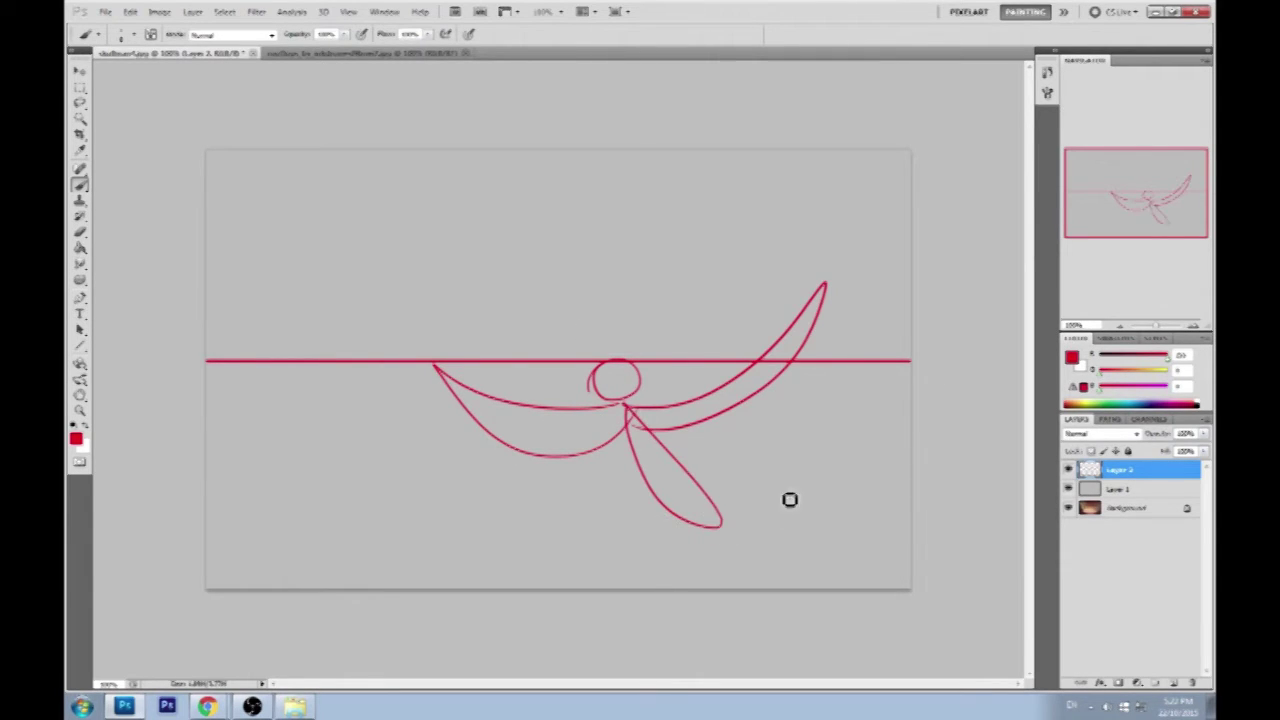
pyautogui.hotkey('ctrl', 'alt', 'z')
pyautogui.hotkey('ctrl', 'alt', 'z')
pyautogui.hotkey('ctrl', 'alt', 'z')
pyautogui.hotkey('ctrl', 'alt', 'z')
pyautogui.moveTo(634, 489)
pyautogui.mouseDown()
pyautogui.moveTo(648, 517)
pyautogui.moveTo(620, 574)
pyautogui.moveTo(648, 583)
pyautogui.mouseUp()
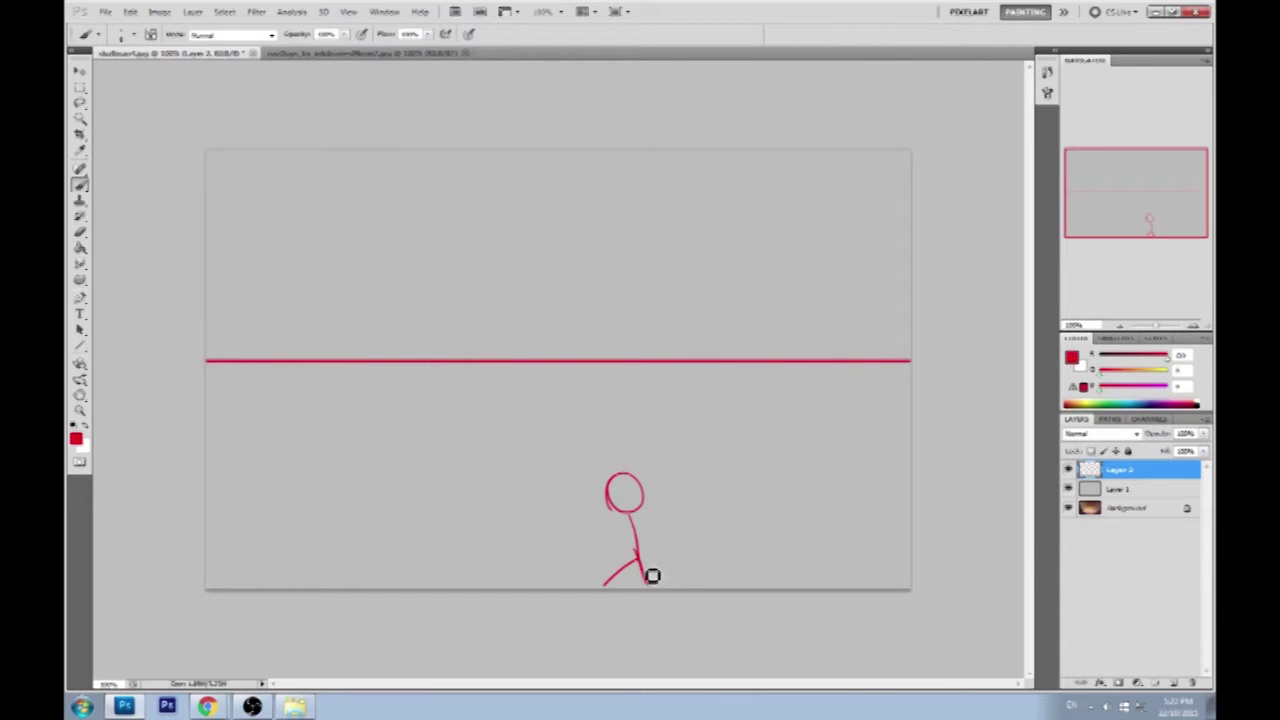
# Sketch a flying figure above the horizon, then undo the oval, top line and arrow.
pyautogui.moveTo(689, 277)
pyautogui.mouseDown()
pyautogui.moveTo(537, 333)
pyautogui.moveTo(827, 306)
pyautogui.moveTo(700, 305)
pyautogui.mouseUp()
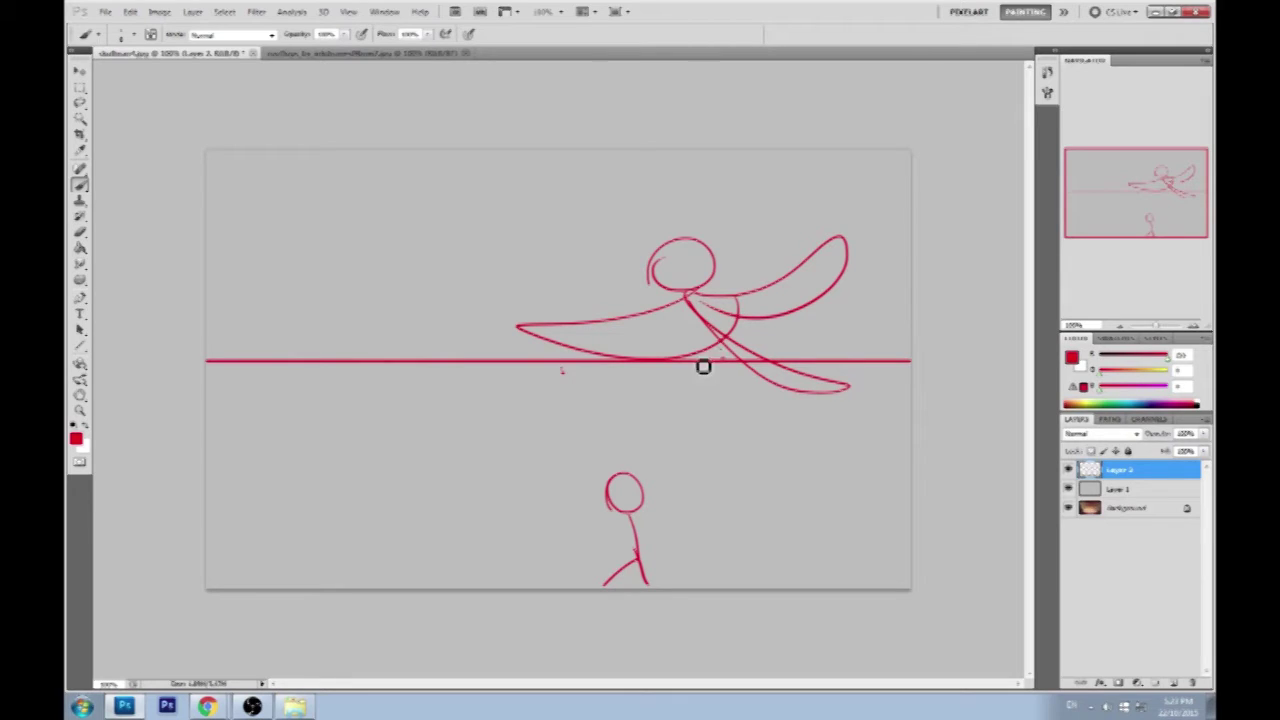
pyautogui.moveTo(551, 377)
pyautogui.mouseDown()
pyautogui.moveTo(606, 359)
pyautogui.moveTo(591, 388)
pyautogui.mouseUp()
pyautogui.moveTo(826, 266)
pyautogui.mouseDown()
pyautogui.moveTo(851, 309)
pyautogui.moveTo(836, 316)
pyautogui.moveTo(622, 258)
pyautogui.mouseUp()
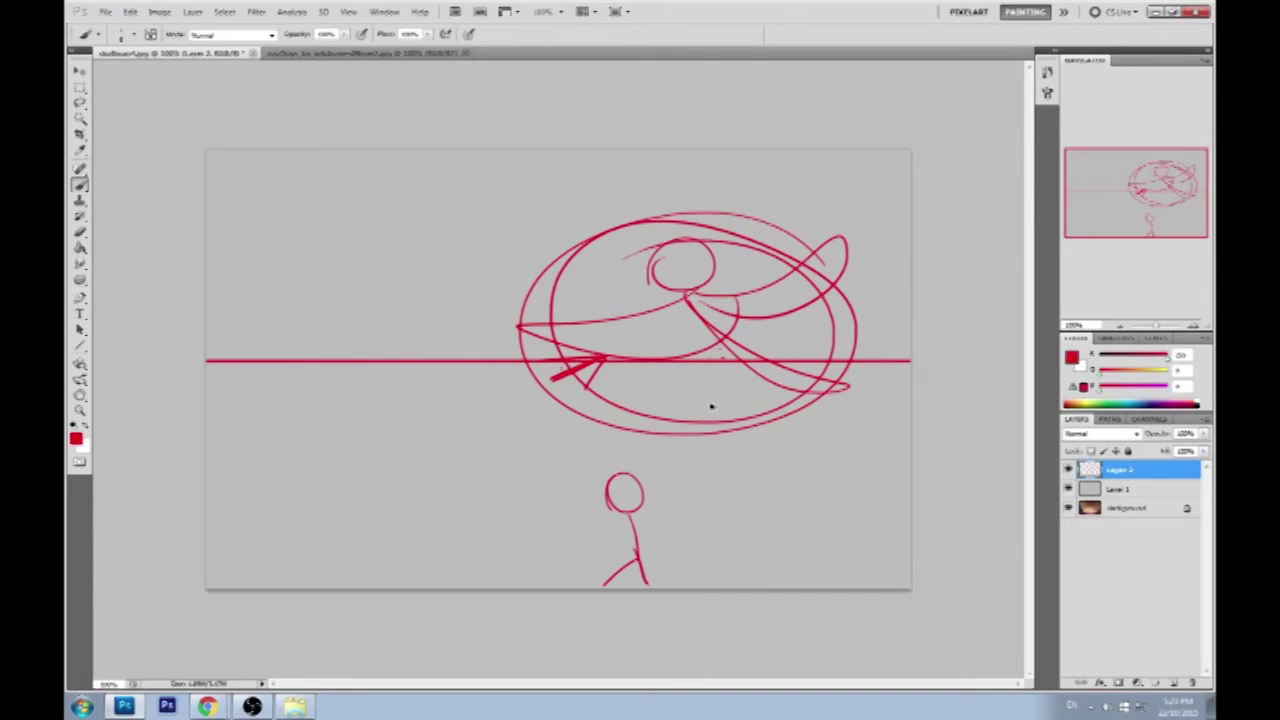
pyautogui.hotkey('ctrl', 'z')
pyautogui.moveTo(918, 184)
pyautogui.mouseDown()
pyautogui.moveTo(74, 157)
pyautogui.moveTo(921, 187)
pyautogui.mouseUp()
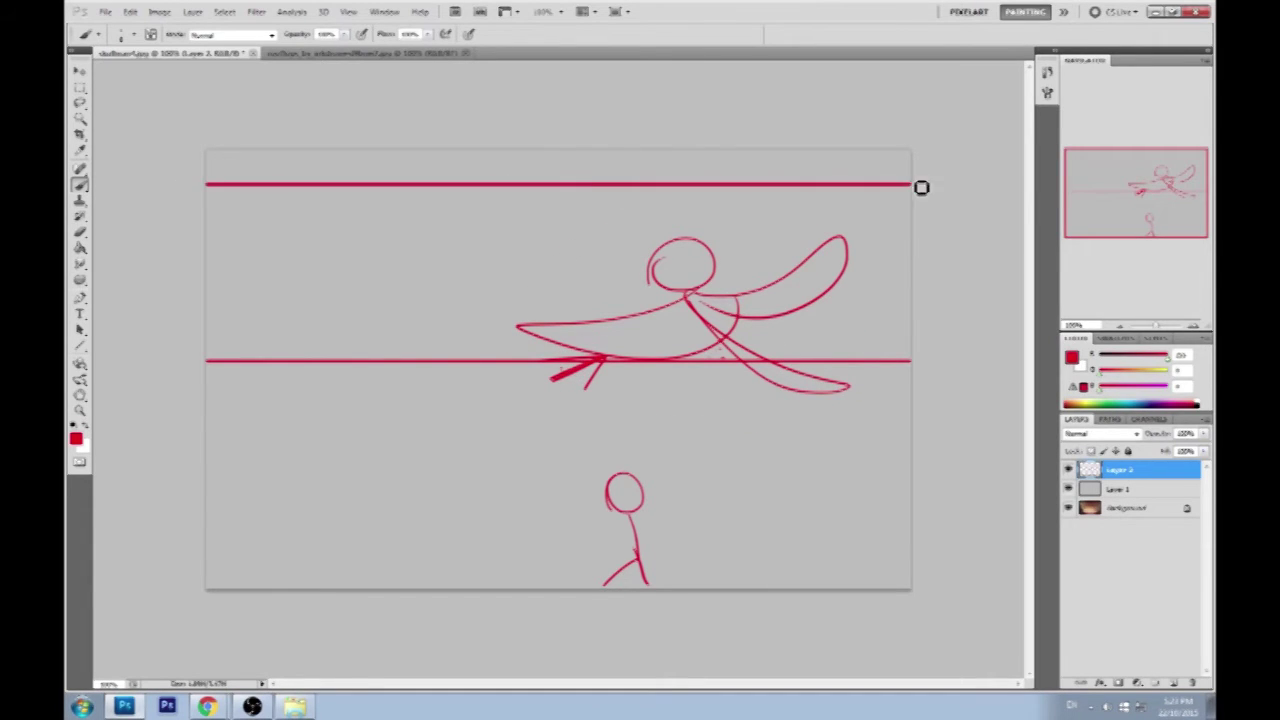
pyautogui.hotkey('ctrl', 'alt', 'z')
pyautogui.hotkey('ctrl', 'alt', 'z')
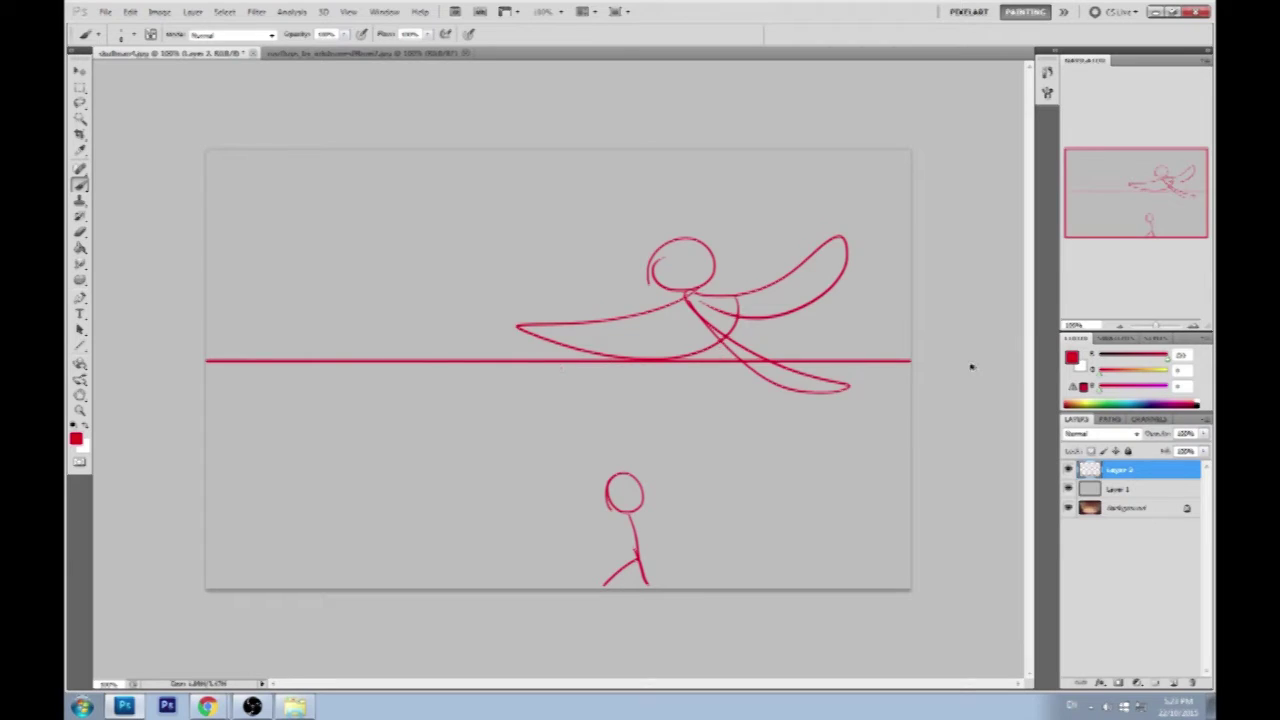
pyautogui.hotkey('ctrl', 'alt', 'z')
pyautogui.hotkey('ctrl', 'alt', 'z')
pyautogui.hotkey('ctrl', 'alt', 'z')
pyautogui.hotkey('ctrl', 'alt', 'z')
pyautogui.hotkey('ctrl', 'alt', 'z')
pyautogui.hotkey('ctrl', 'alt', 'z')
pyautogui.hotkey('ctrl', 'alt', 'z')
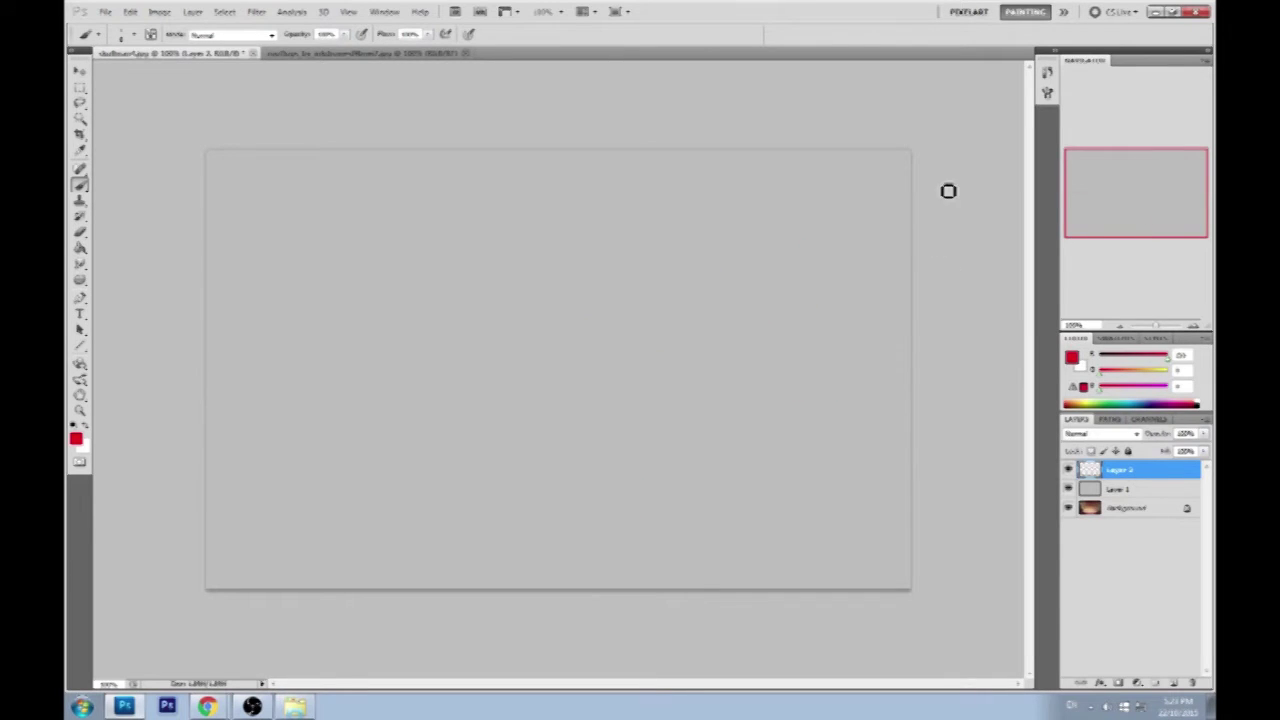
# Draw a high red horizon line, trying and undoing a figure below it.
pyautogui.moveTo(948, 191); pyautogui.dragTo(77, 154)
pyautogui.moveTo(668, 328); pyautogui.dragTo(792, 478)
pyautogui.moveTo(712, 372); pyautogui.dragTo(702, 392)
pyautogui.moveTo(718, 348); pyautogui.dragTo(728, 372)
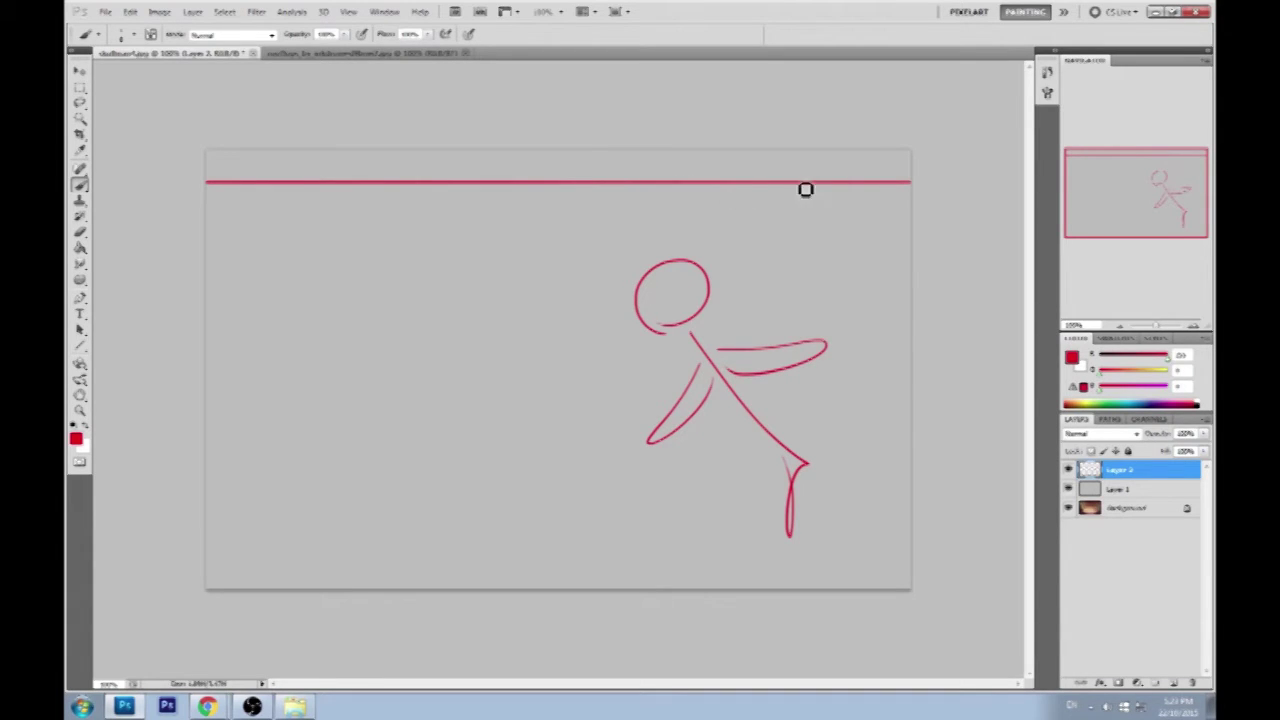
pyautogui.hotkey('ctrl', 'alt', 'z')
pyautogui.hotkey('ctrl', 'alt', 'z')
pyautogui.hotkey('ctrl', 'alt', 'z')
pyautogui.hotkey('ctrl', 'alt', 'z')
pyautogui.hotkey('ctrl', 'alt', 'z')
pyautogui.hotkey('ctrl', 'alt', 'z')
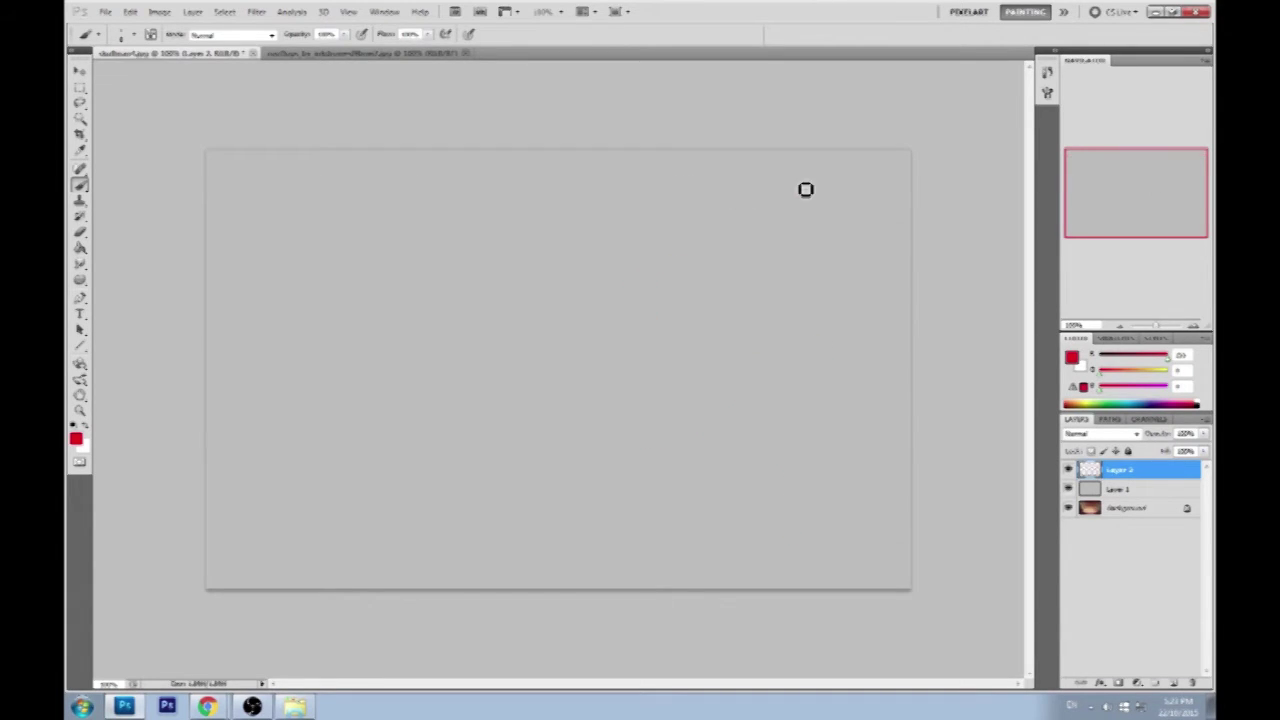
pyautogui.hotkey('ctrl', 'shift', 'z')
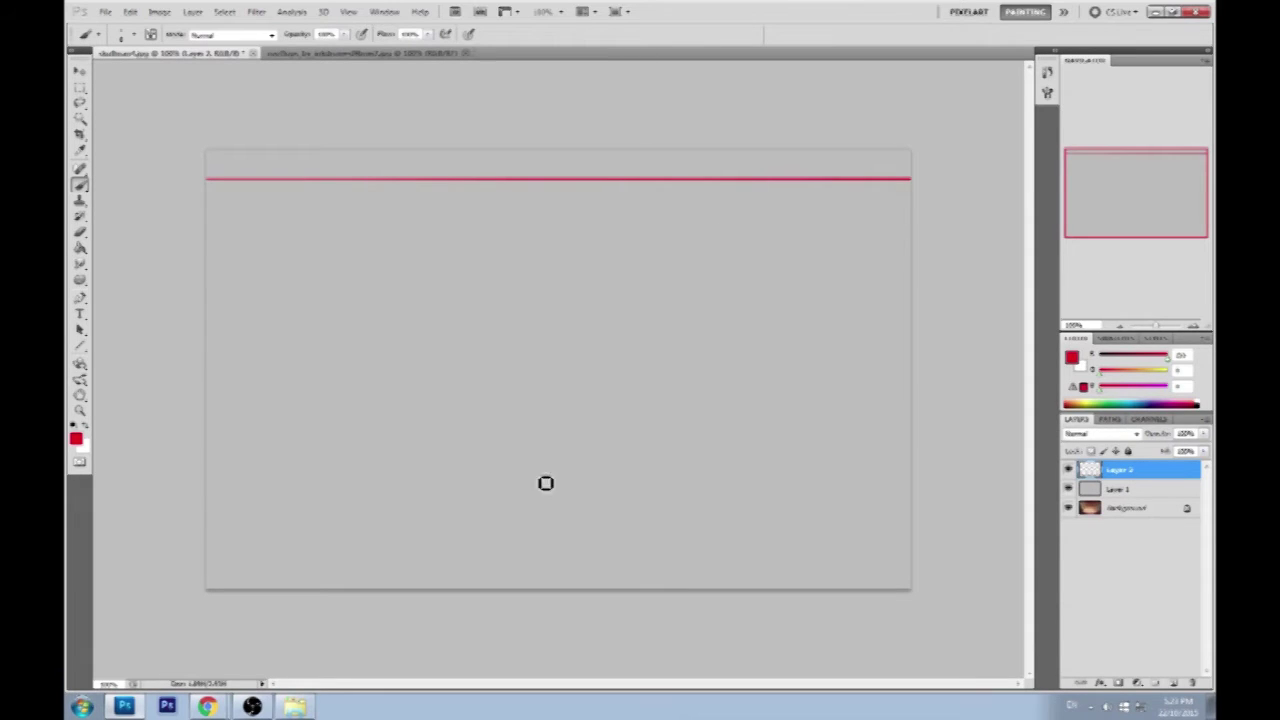
# Draw curving tree branches reaching in from the left and right edges.
pyautogui.moveTo(146, 286)
pyautogui.mouseDown()
pyautogui.moveTo(427, 243)
pyautogui.moveTo(611, 133)
pyautogui.mouseUp()
pyautogui.moveTo(741, 127)
pyautogui.mouseDown()
pyautogui.moveTo(779, 288)
pyautogui.moveTo(952, 314)
pyautogui.mouseUp()
pyautogui.moveTo(382, 243)
pyautogui.mouseDown()
pyautogui.moveTo(328, 133)
pyautogui.moveTo(371, 131)
pyautogui.moveTo(404, 193)
pyautogui.moveTo(500, 209)
pyautogui.mouseUp()
pyautogui.moveTo(714, 260)
pyautogui.mouseDown()
pyautogui.moveTo(822, 268)
pyautogui.moveTo(986, 209)
pyautogui.mouseUp()
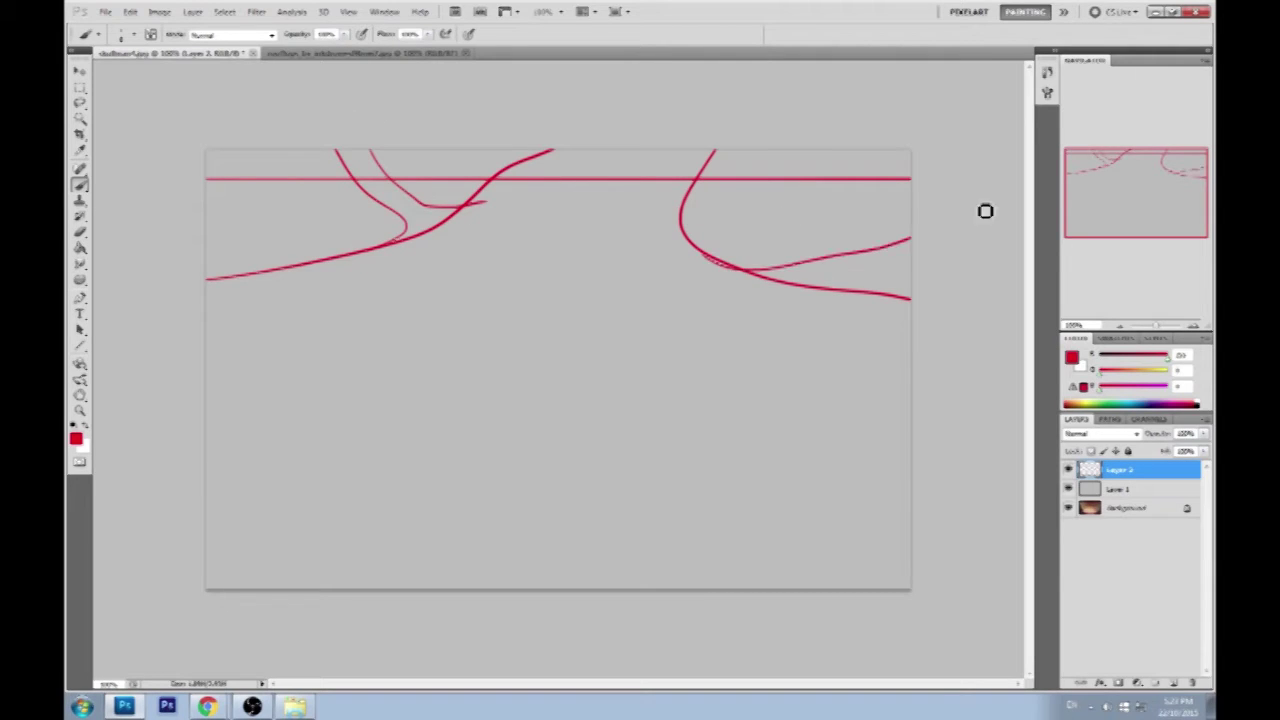
pyautogui.moveTo(815, 290); pyautogui.dragTo(955, 261)
# Try a stick figure, arrow, ground line and thicker top line, then step back to the branches.
pyautogui.moveTo(661, 488)
pyautogui.mouseDown()
pyautogui.moveTo(651, 578)
pyautogui.moveTo(669, 555)
pyautogui.mouseUp()
pyautogui.moveTo(647, 553); pyautogui.dragTo(659, 545)
pyautogui.moveTo(674, 538); pyautogui.dragTo(706, 547)
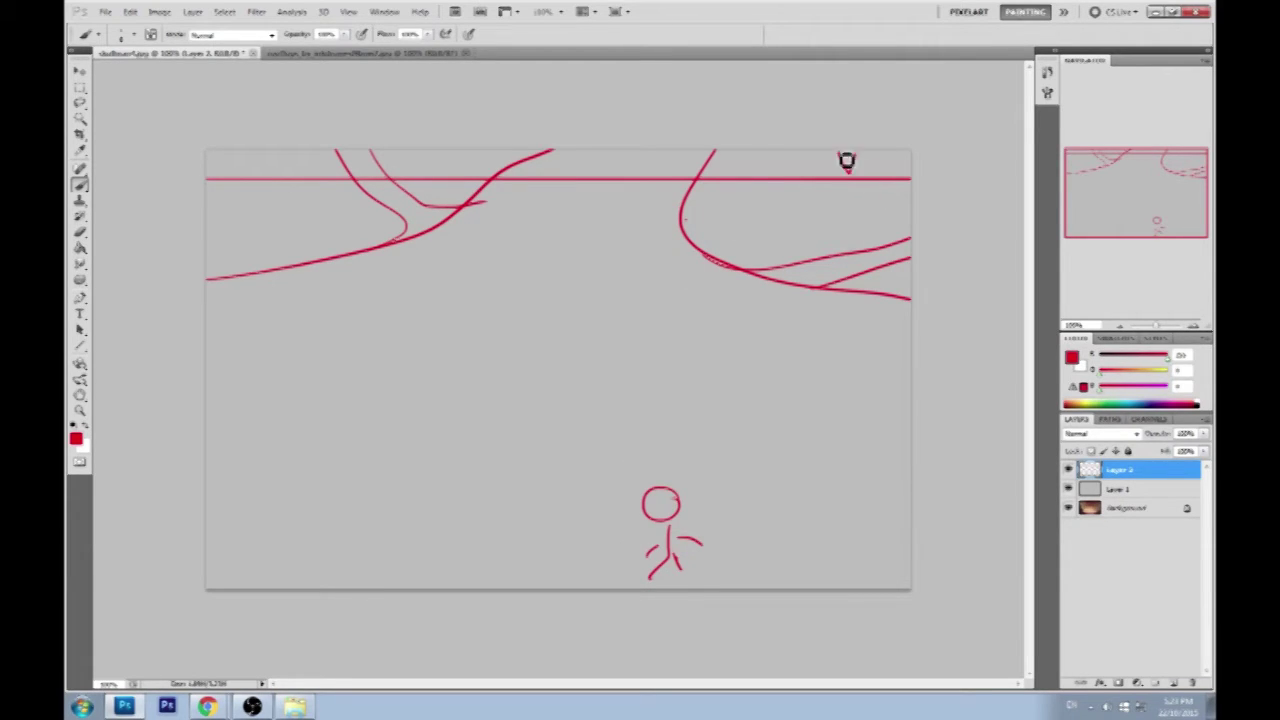
pyautogui.moveTo(840, 154); pyautogui.dragTo(861, 156)
pyautogui.moveTo(940, 187); pyautogui.dragTo(223, 174)
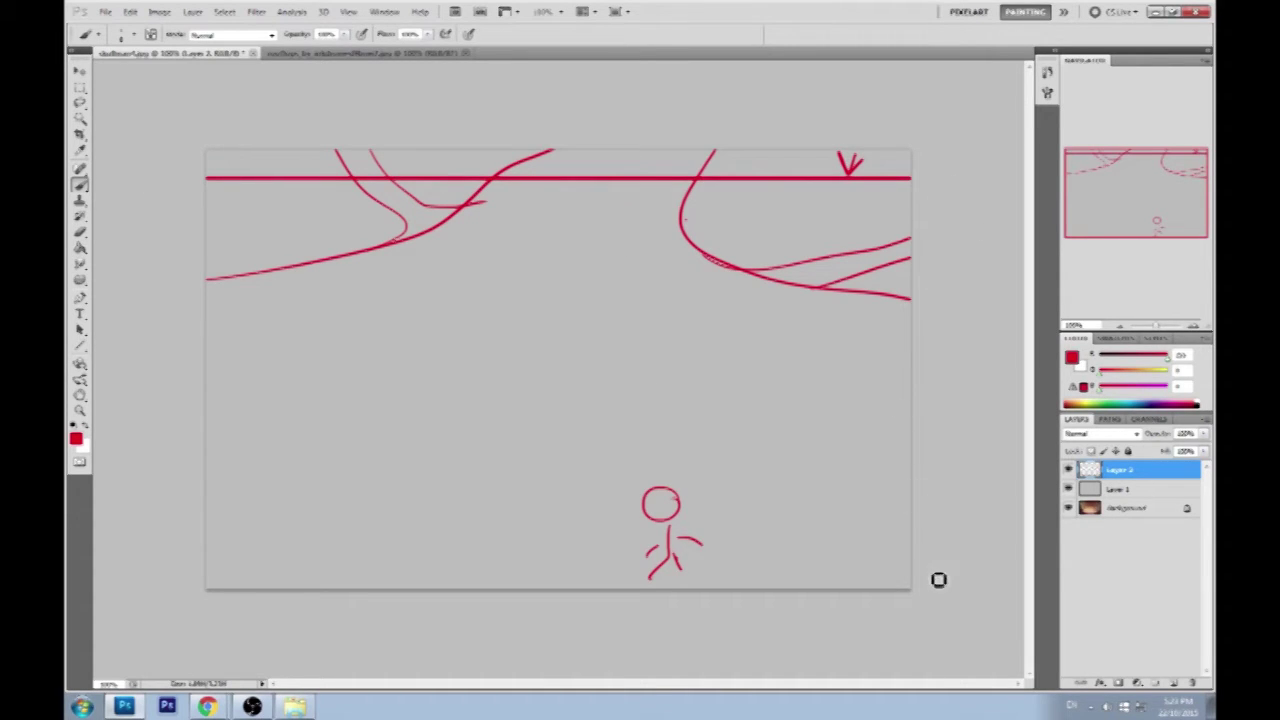
pyautogui.moveTo(938, 579); pyautogui.dragTo(171, 560)
pyautogui.moveTo(680, 360)
pyautogui.mouseDown()
pyautogui.moveTo(734, 426)
pyautogui.moveTo(726, 375)
pyautogui.moveTo(764, 345)
pyautogui.moveTo(667, 369)
pyautogui.mouseUp()
pyautogui.hotkey('ctrl', 'alt', 'z')
pyautogui.hotkey('ctrl', 'alt', 'z')
pyautogui.hotkey('ctrl', 'alt', 'z')
pyautogui.hotkey('ctrl', 'alt', 'z')
pyautogui.hotkey('ctrl', 'alt', 'z')
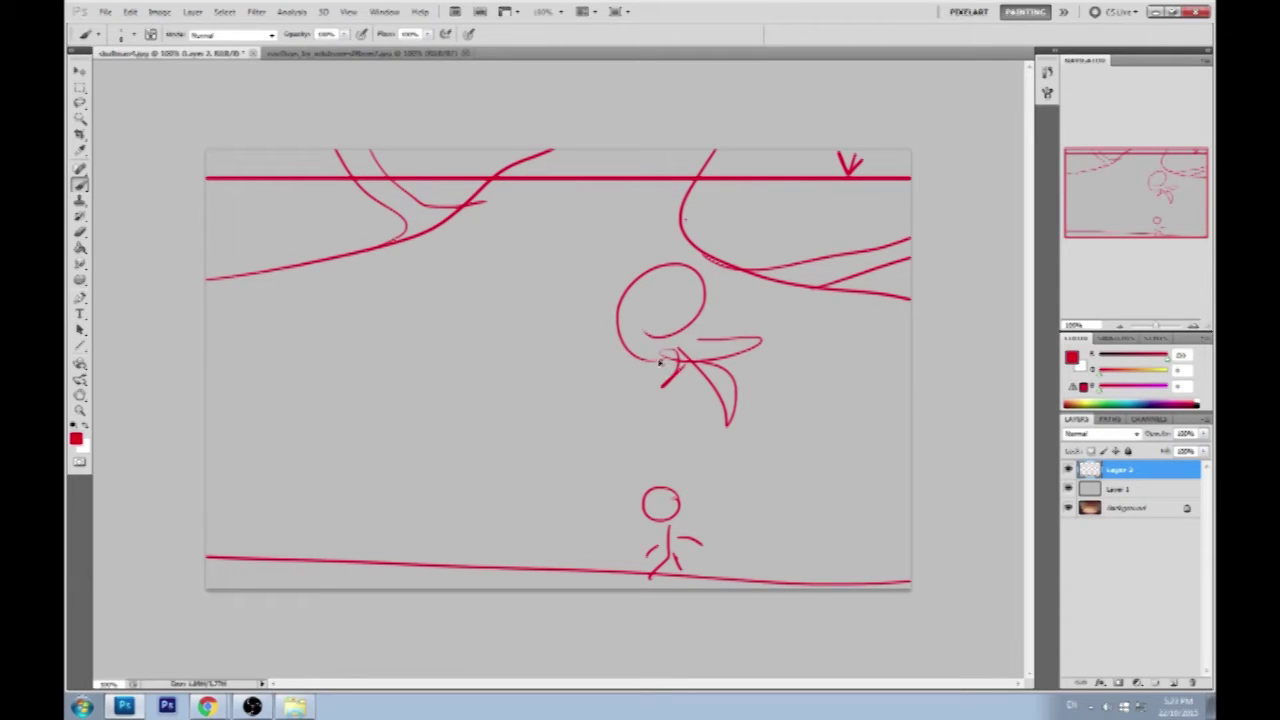
pyautogui.hotkey('ctrl', 'alt', 'z')
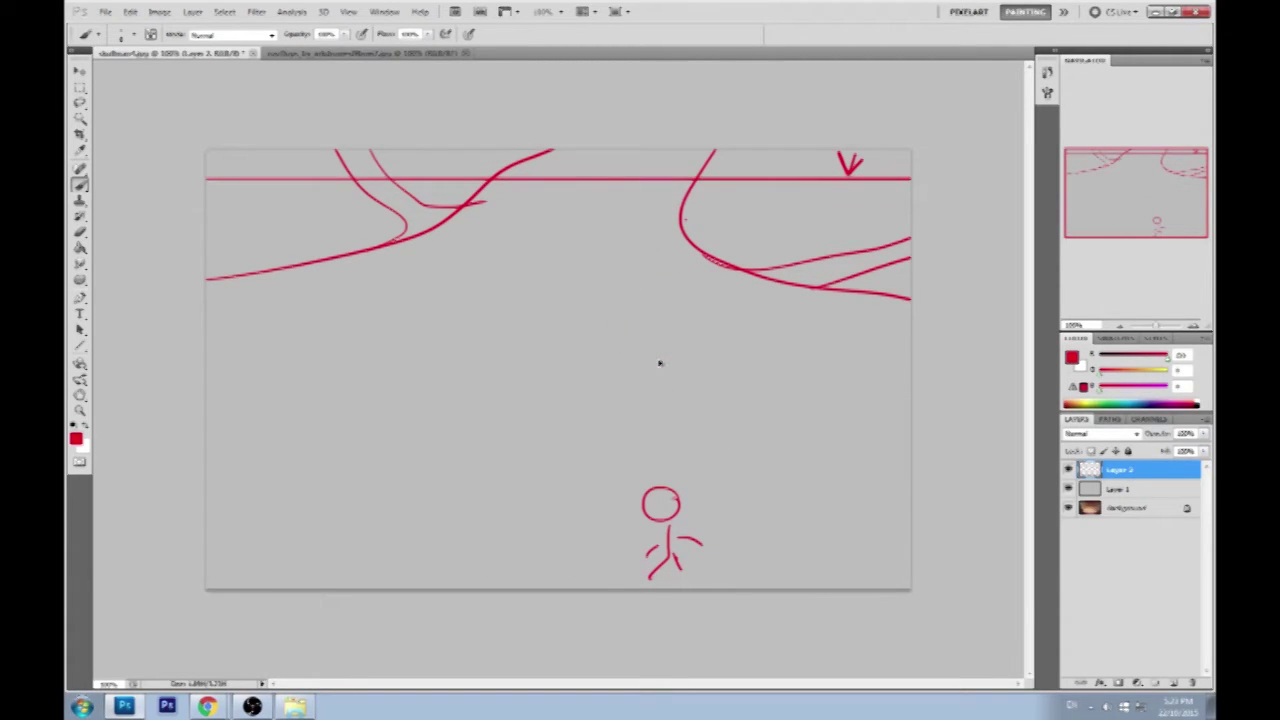
pyautogui.hotkey('ctrl', 'alt', 'z')
pyautogui.hotkey('ctrl', 'alt', 'z')
pyautogui.hotkey('ctrl', 'alt', 'z')
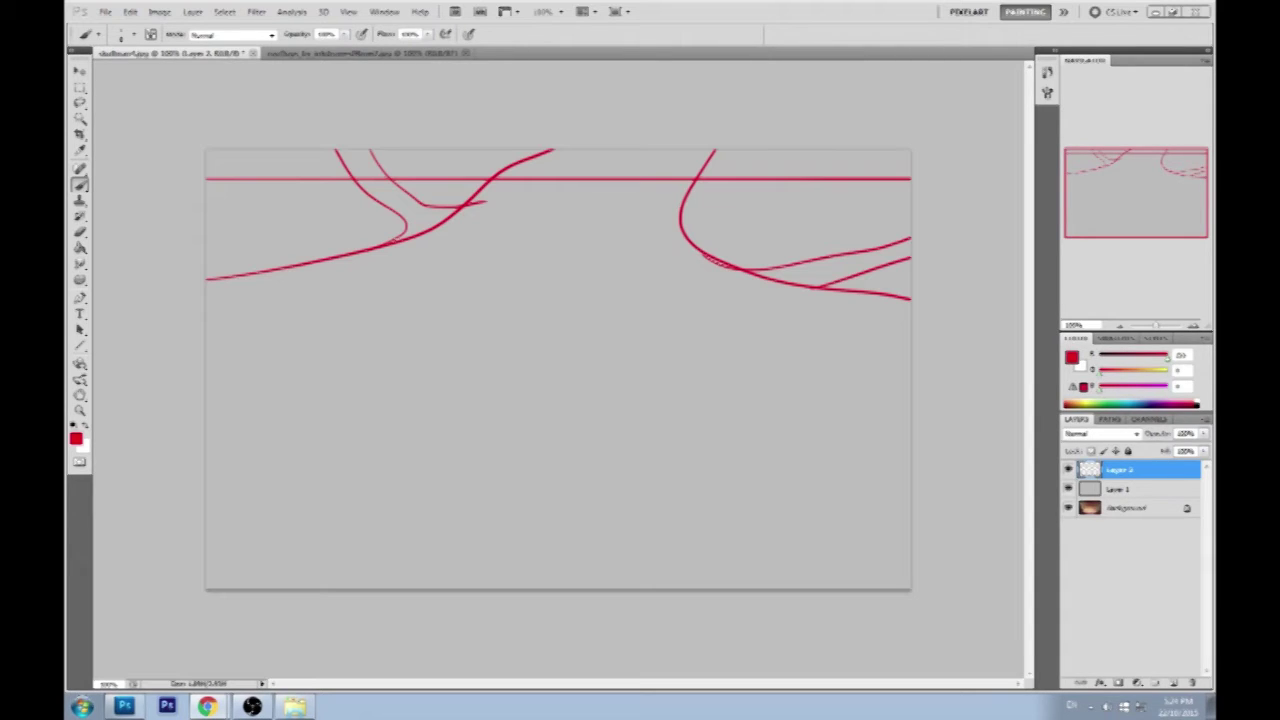
# Hide Layer 1 to reveal the painting, then revert History to the 'New Layer' state.
pyautogui.click(1069, 490)
pyautogui.click(1145, 510)
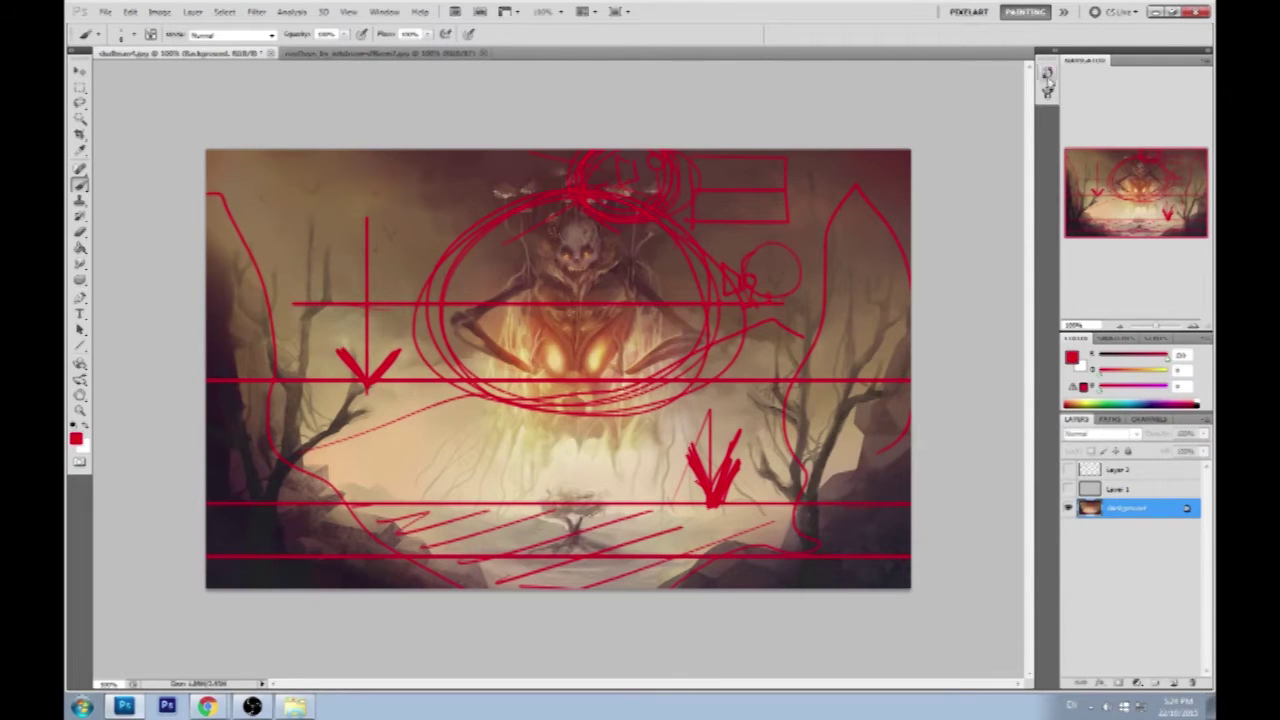
pyautogui.click(1047, 76)
pyautogui.scroll(3, 1020, 372)
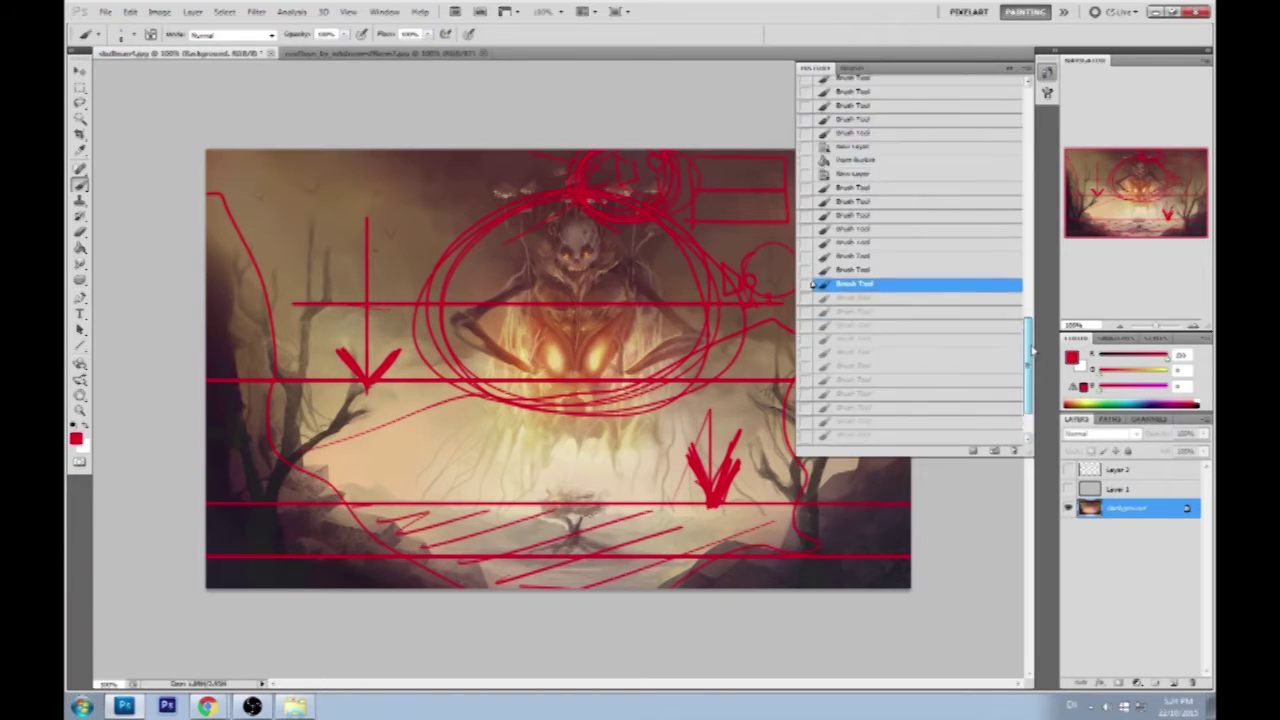
pyautogui.click(902, 205)
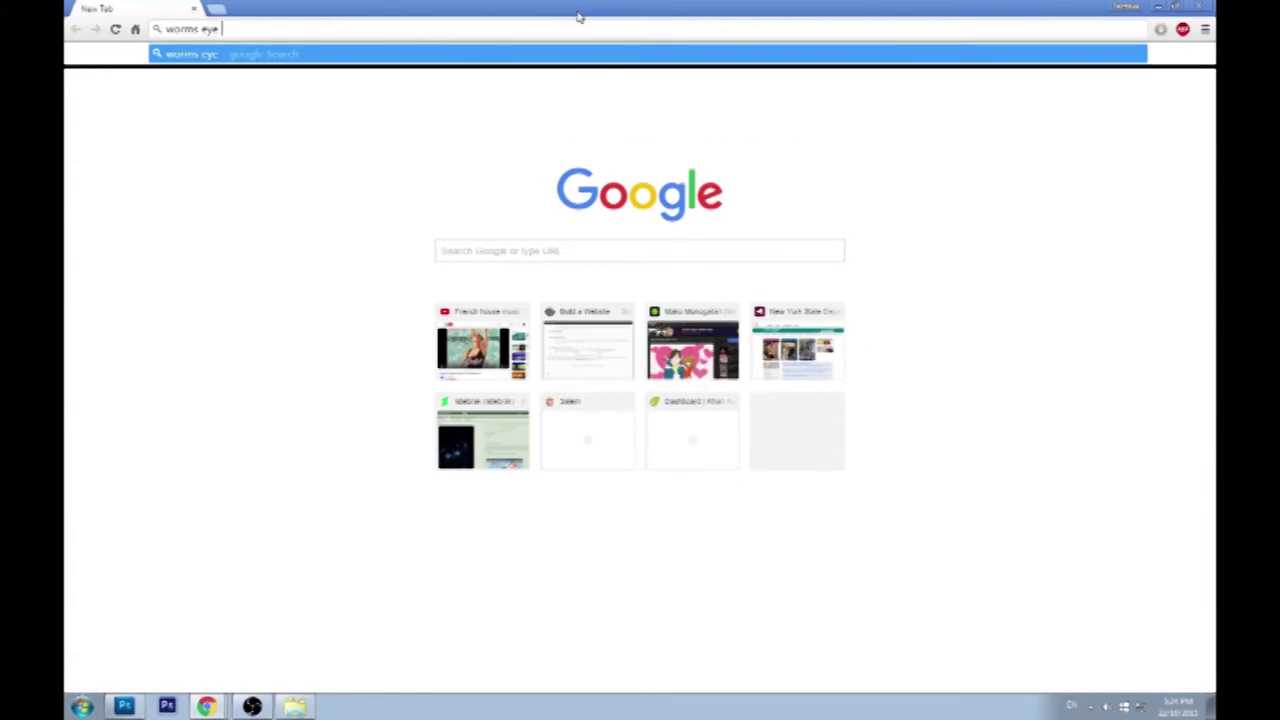
# Search images for 'worms eye view' and preview the twin towers, tulip and palm-tree photos.
pyautogui.press('Return')
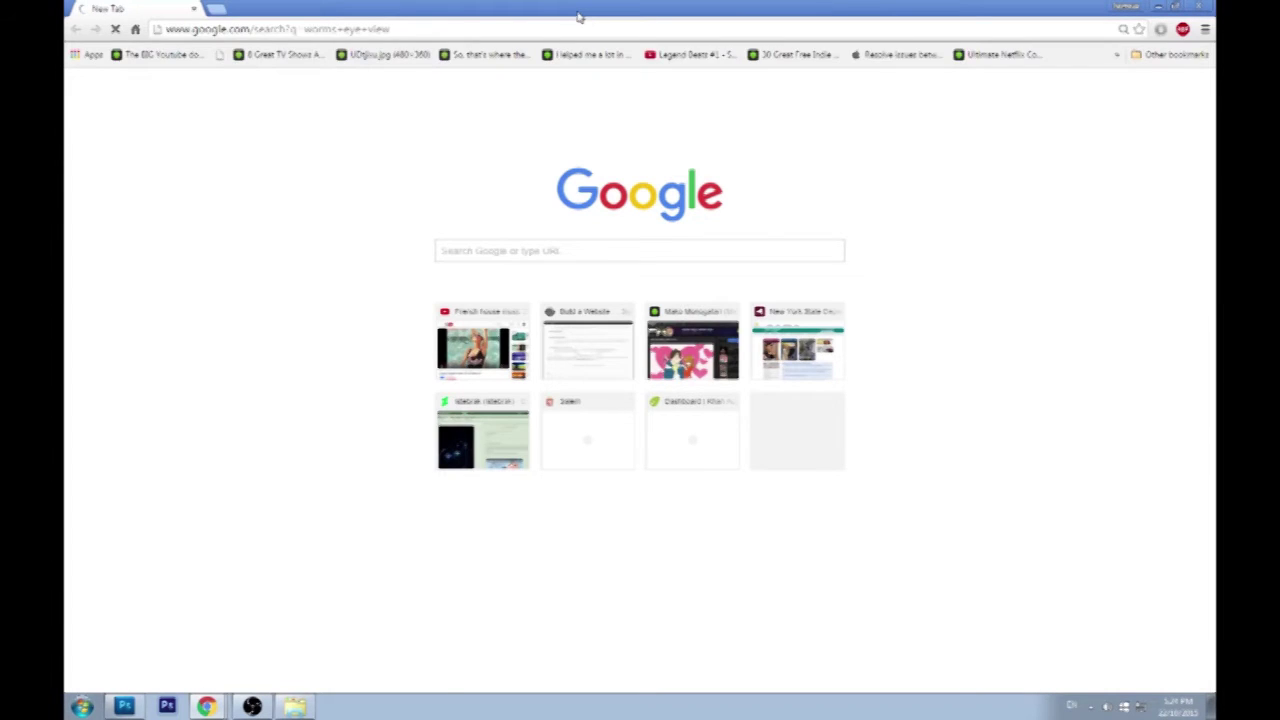
pyautogui.click(226, 103)
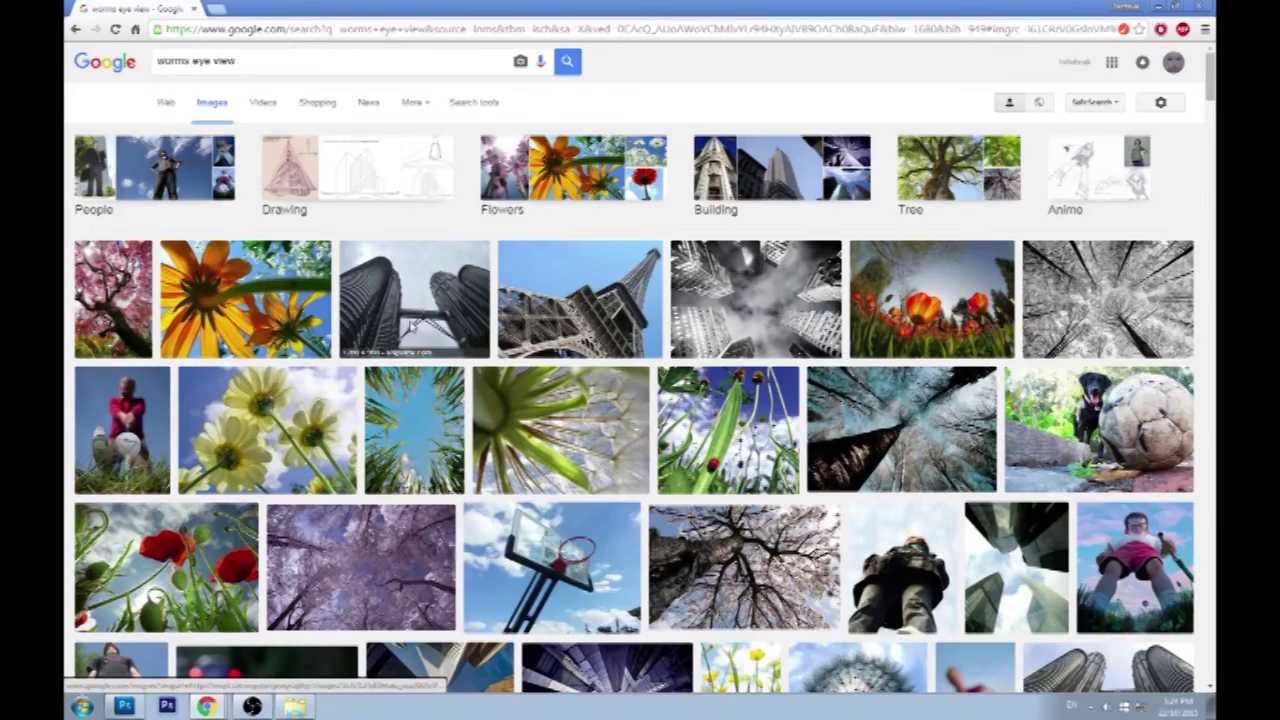
pyautogui.click(410, 326)
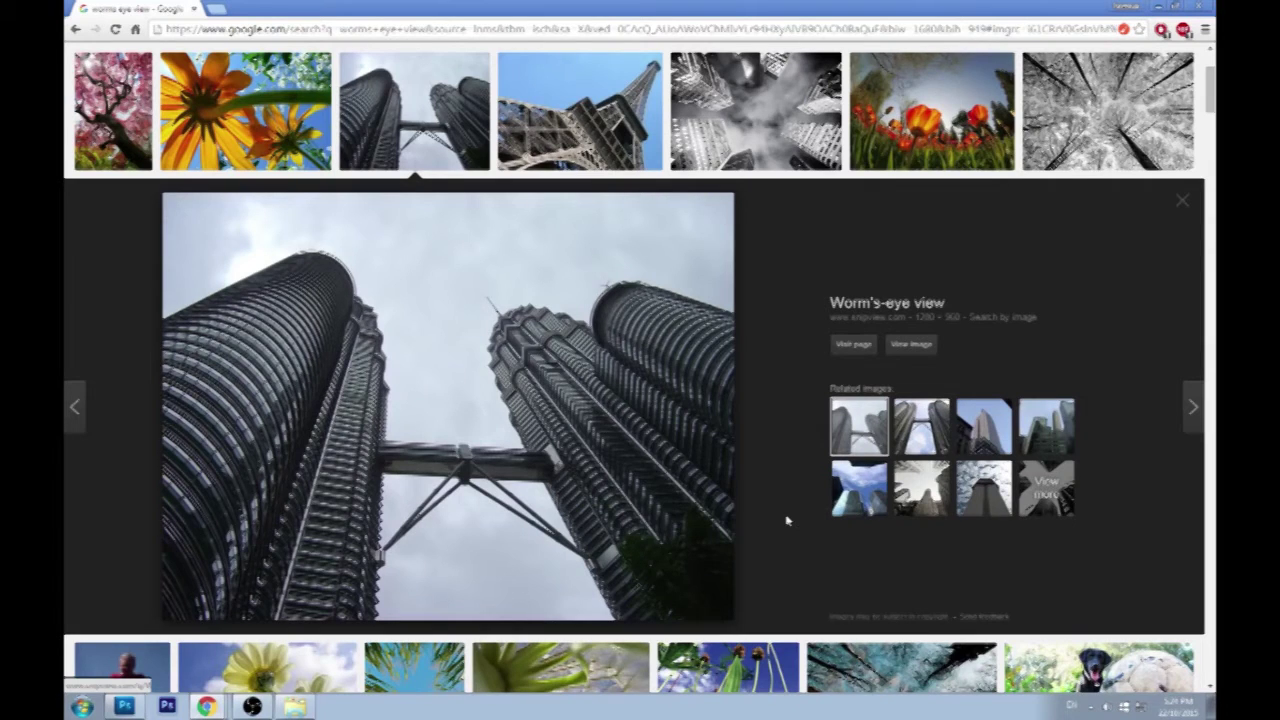
pyautogui.scroll(2, 744, 452)
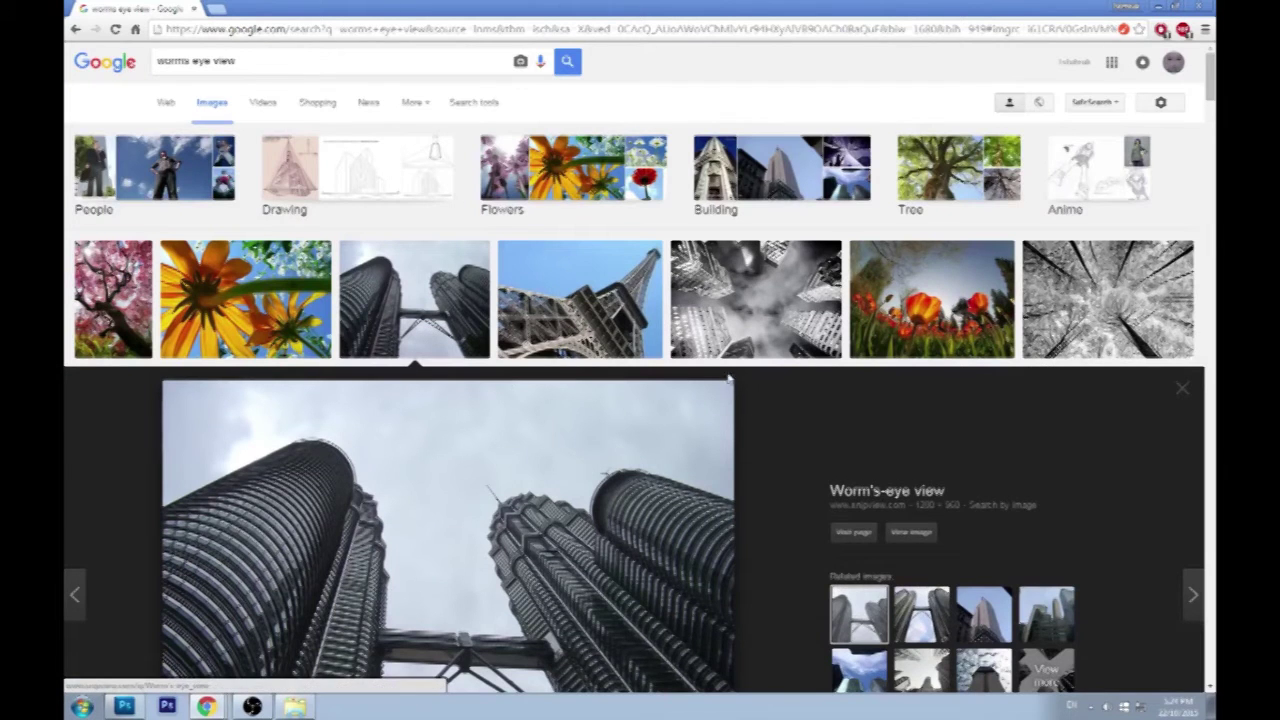
pyautogui.scroll(-2, 831, 459)
pyautogui.click(930, 172)
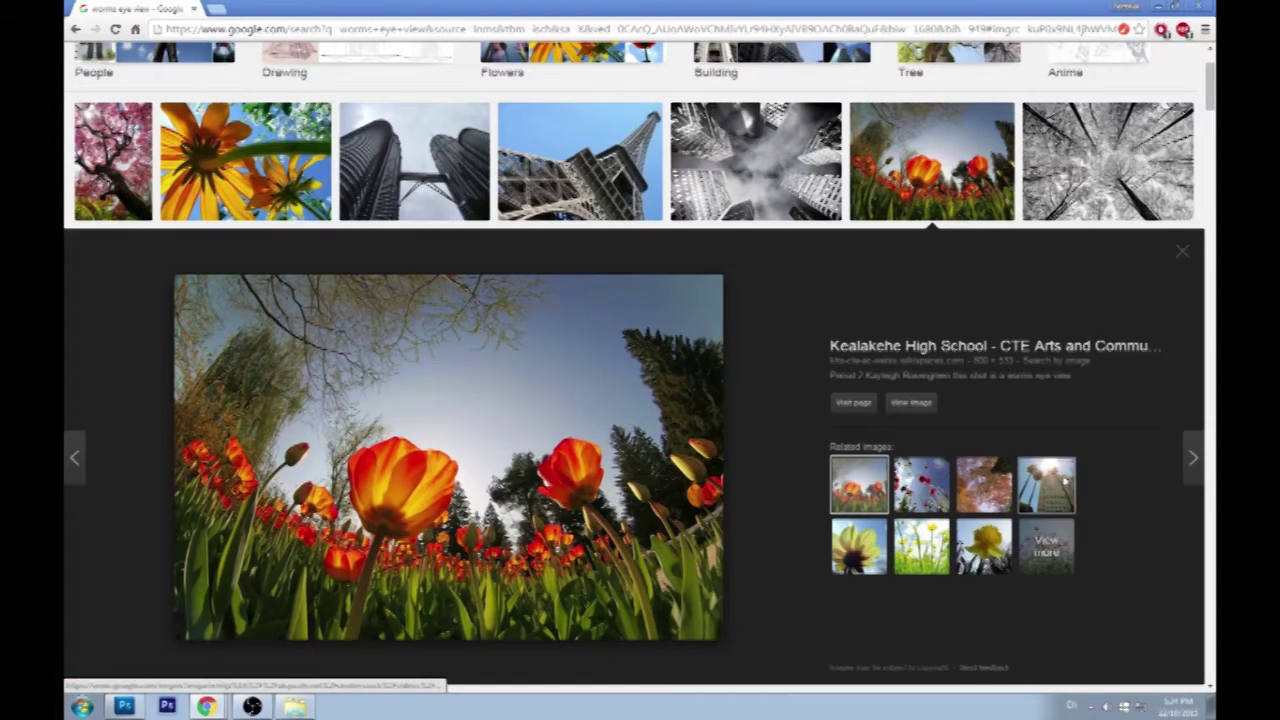
pyautogui.click(1064, 484)
pyautogui.scroll(3, 706, 441)
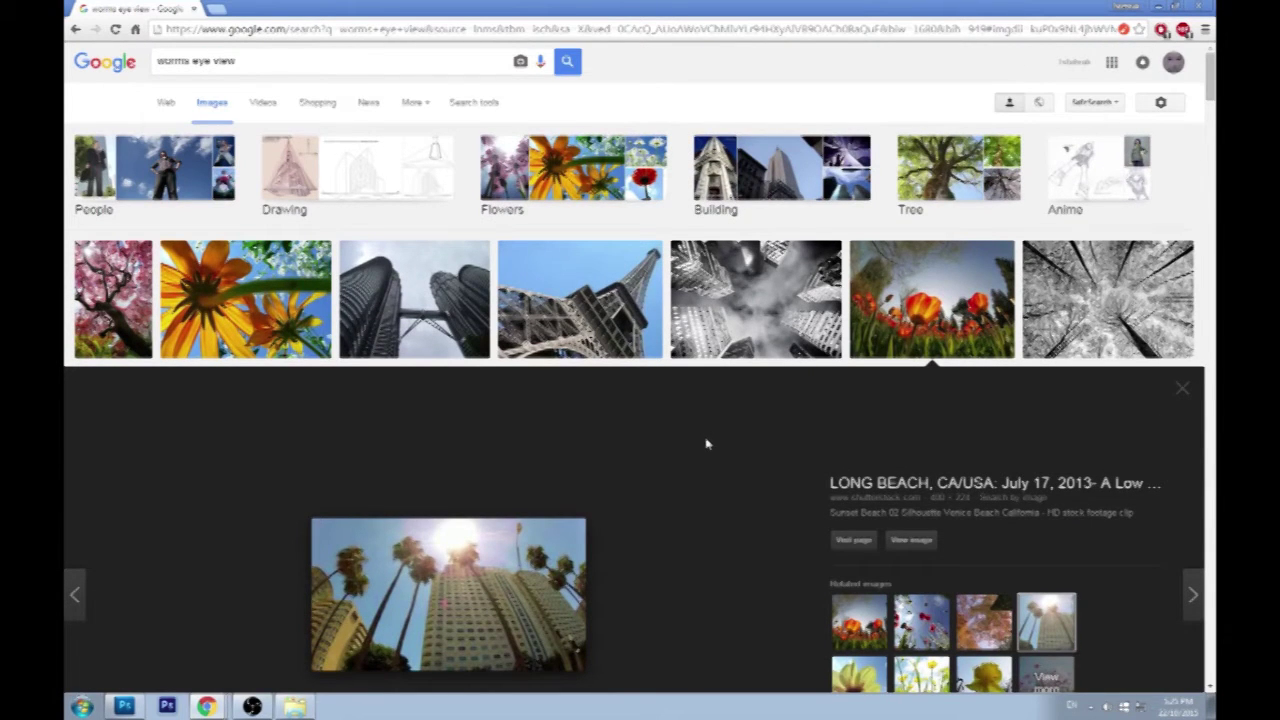
# Narrow to tree images, preview the trunk and canopy photos, then return to the main results.
pyautogui.click(957, 177)
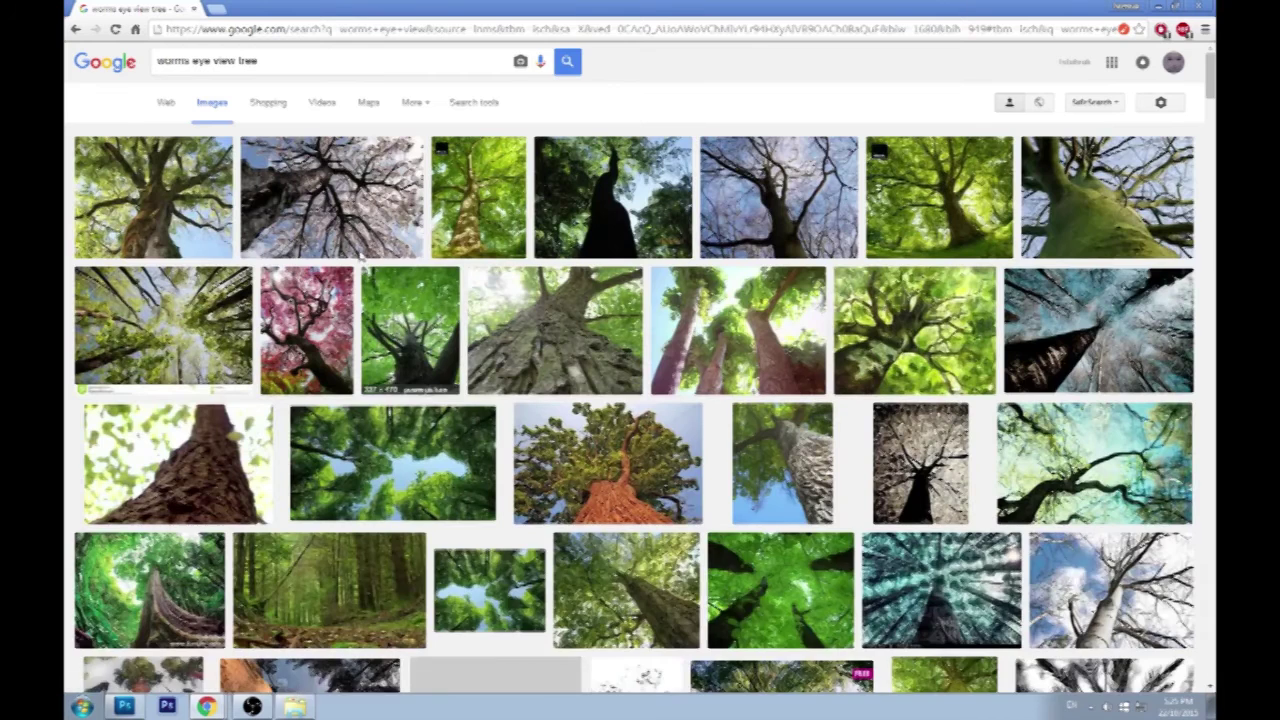
pyautogui.click(555, 330)
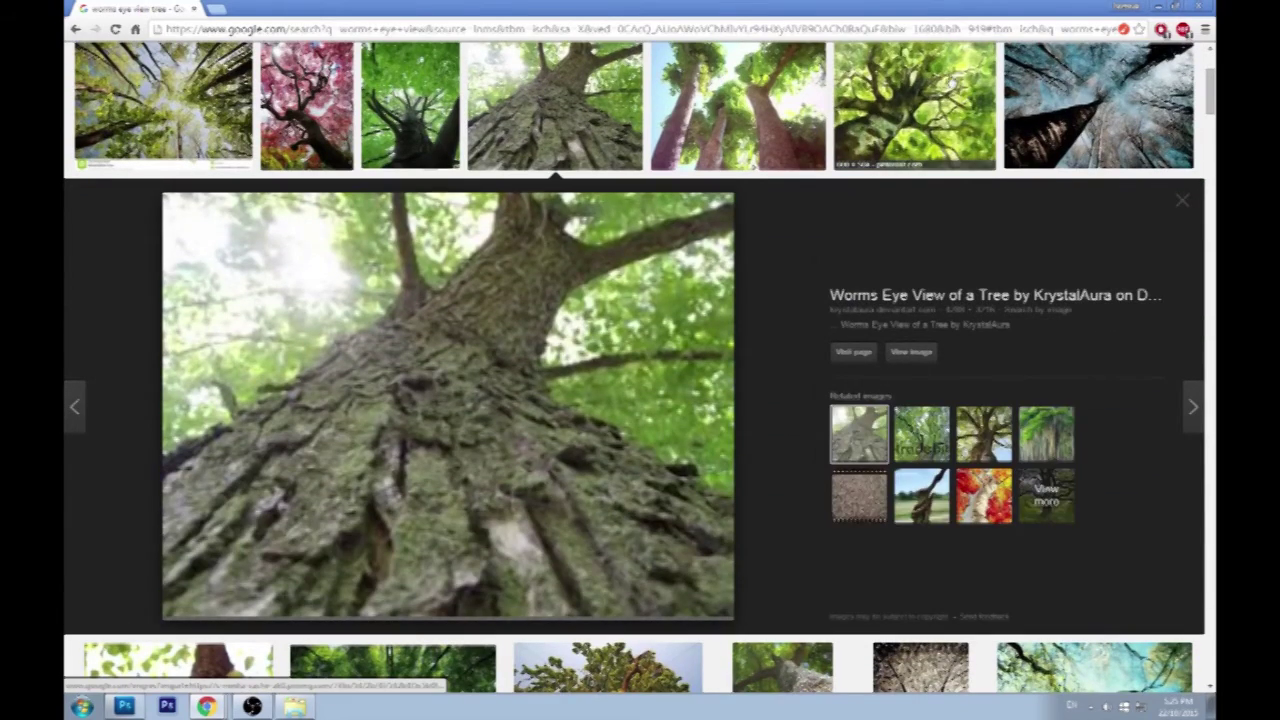
pyautogui.click(945, 80)
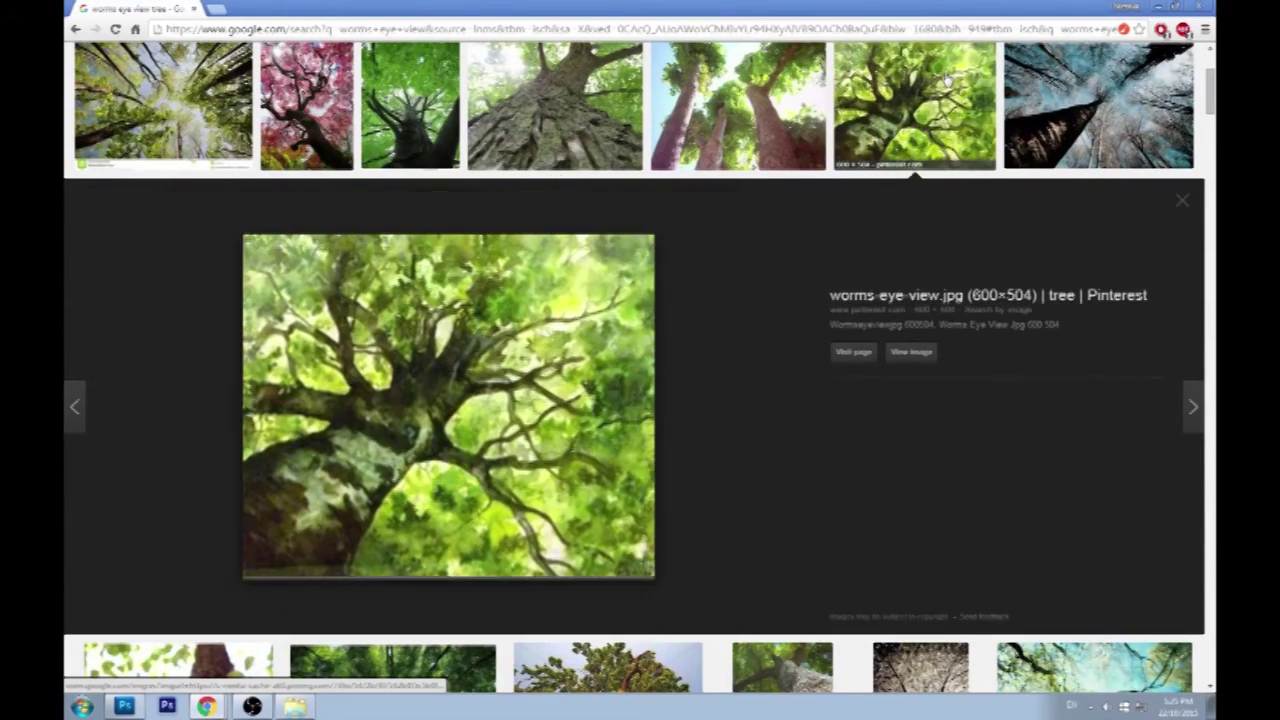
pyautogui.click(138, 78)
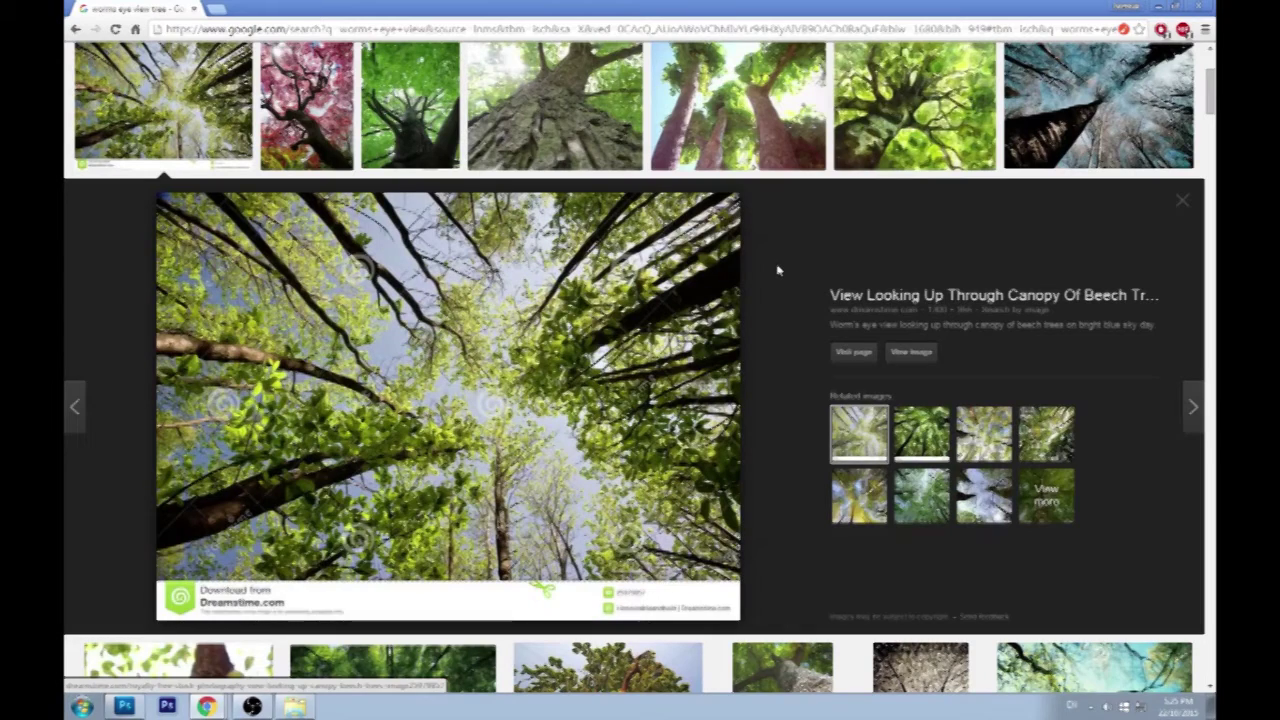
pyautogui.hotkey('alt', 'Left')
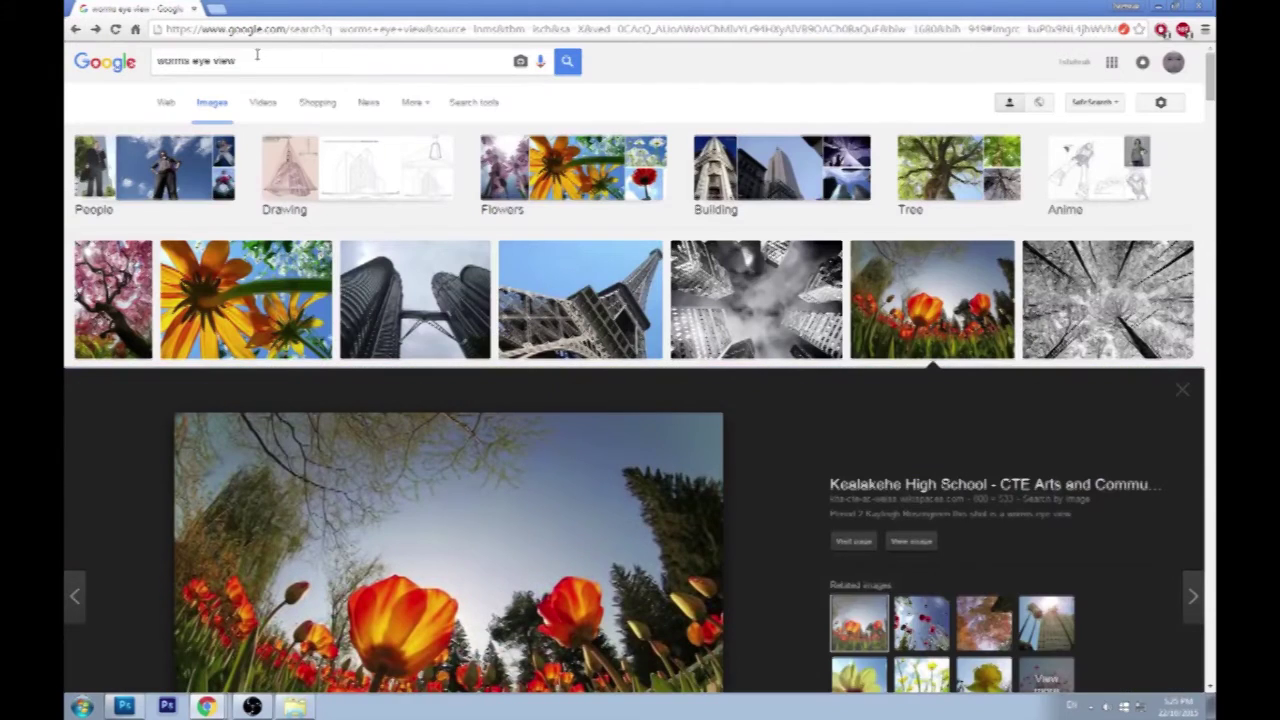
pyautogui.moveTo(290, 60); pyautogui.dragTo(65, 62)
# Search images for 'birds eye view' and preview the pigeon and fisheye Toronto aerial photos.
pyautogui.write('birds eye view')
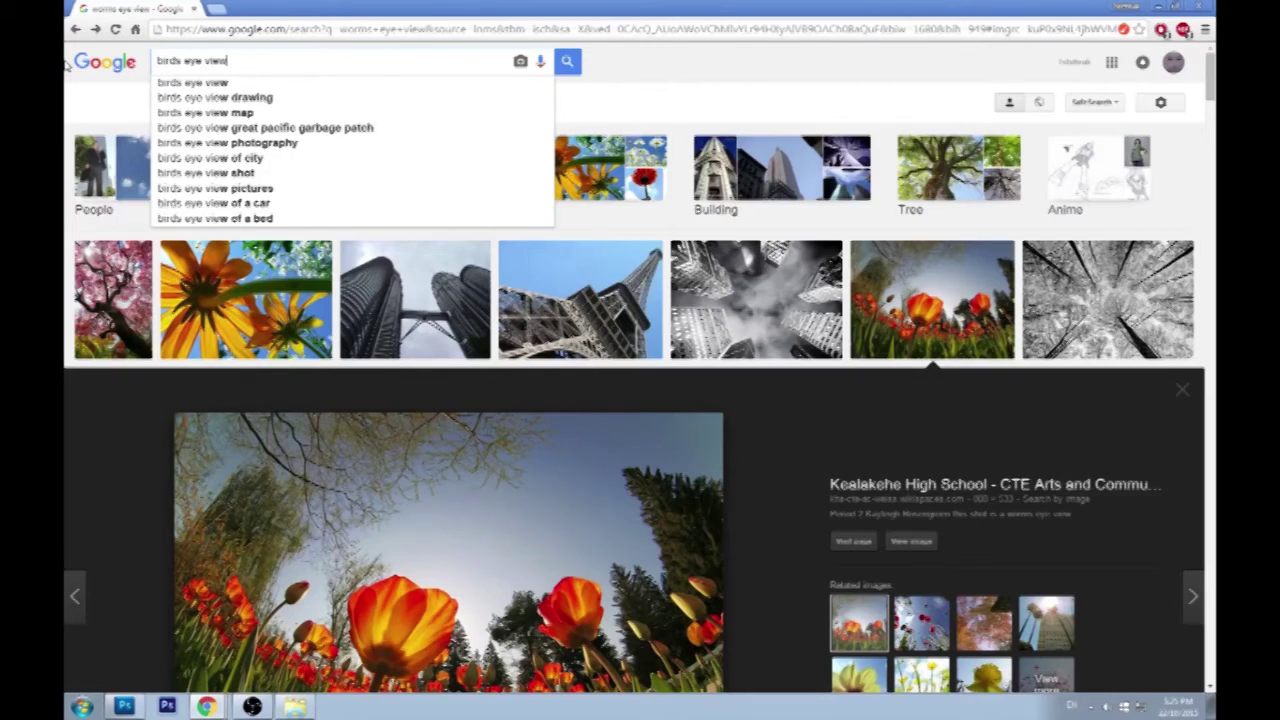
pyautogui.press('Return')
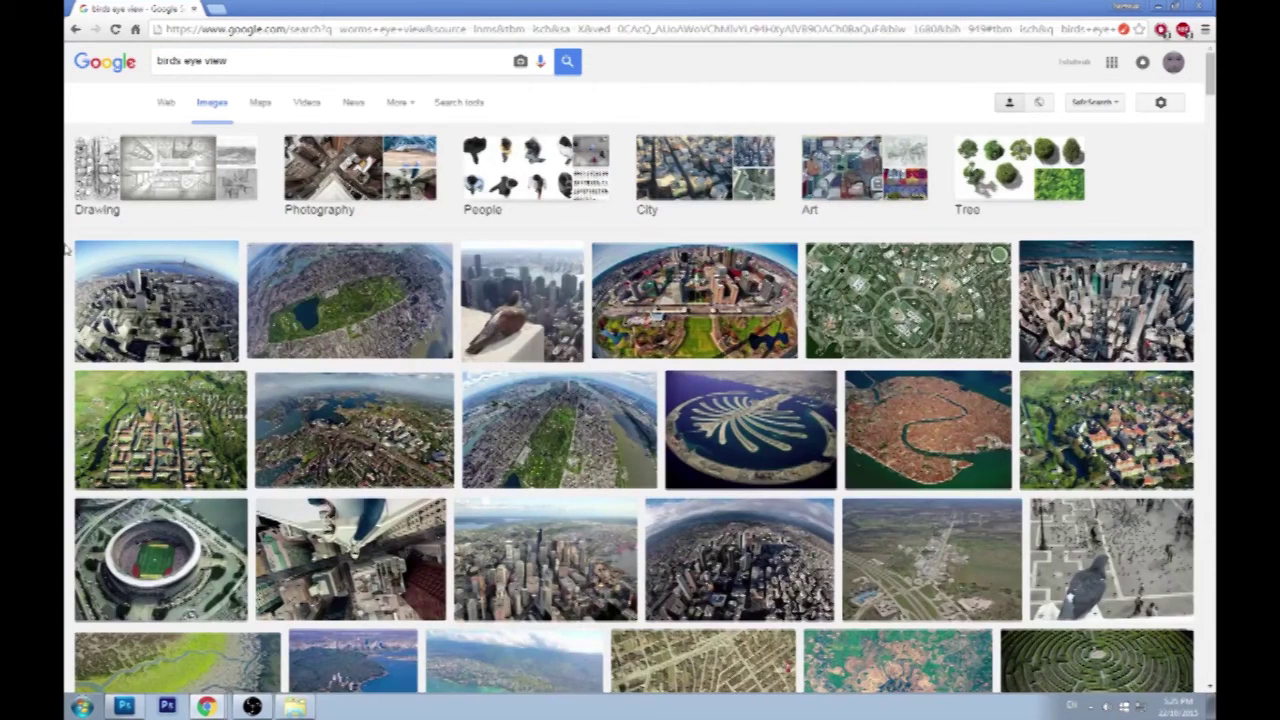
pyautogui.click(530, 290)
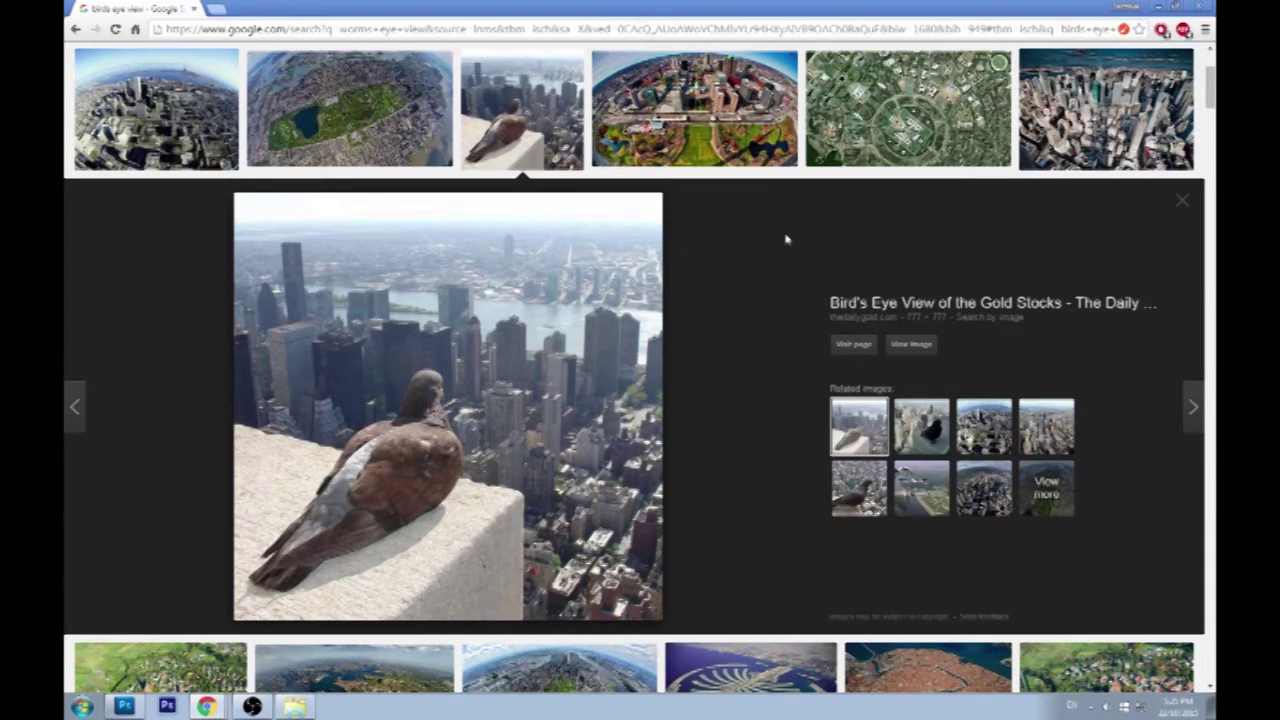
pyautogui.scroll(3, 786, 240)
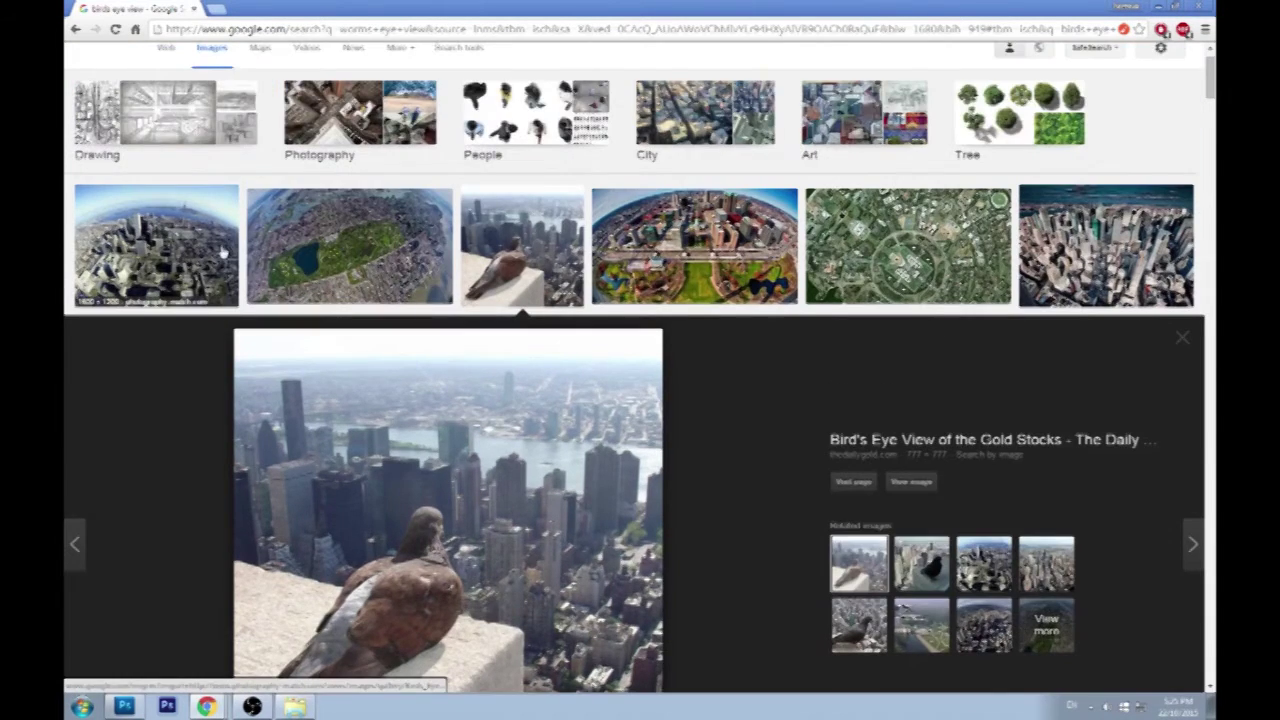
pyautogui.click(223, 252)
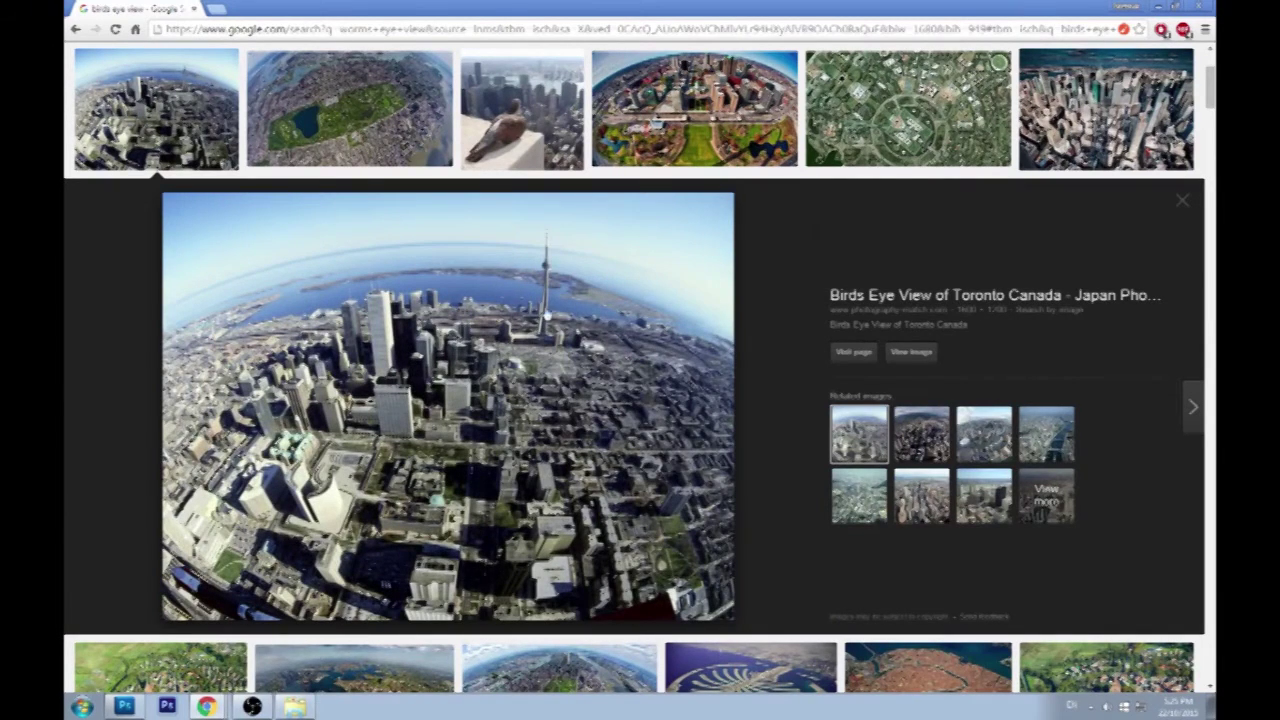
pyautogui.scroll(3, 783, 320)
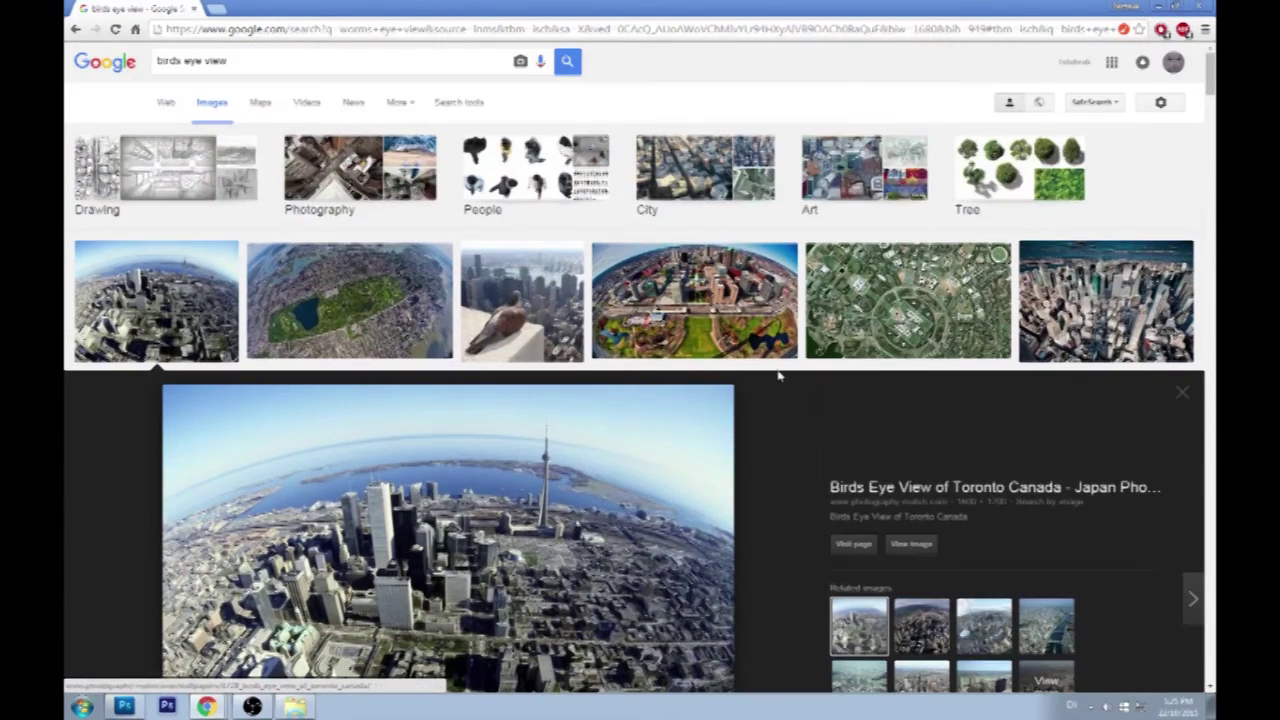
pyautogui.scroll(-5, 774, 377)
pyautogui.scroll(10, 778, 382)
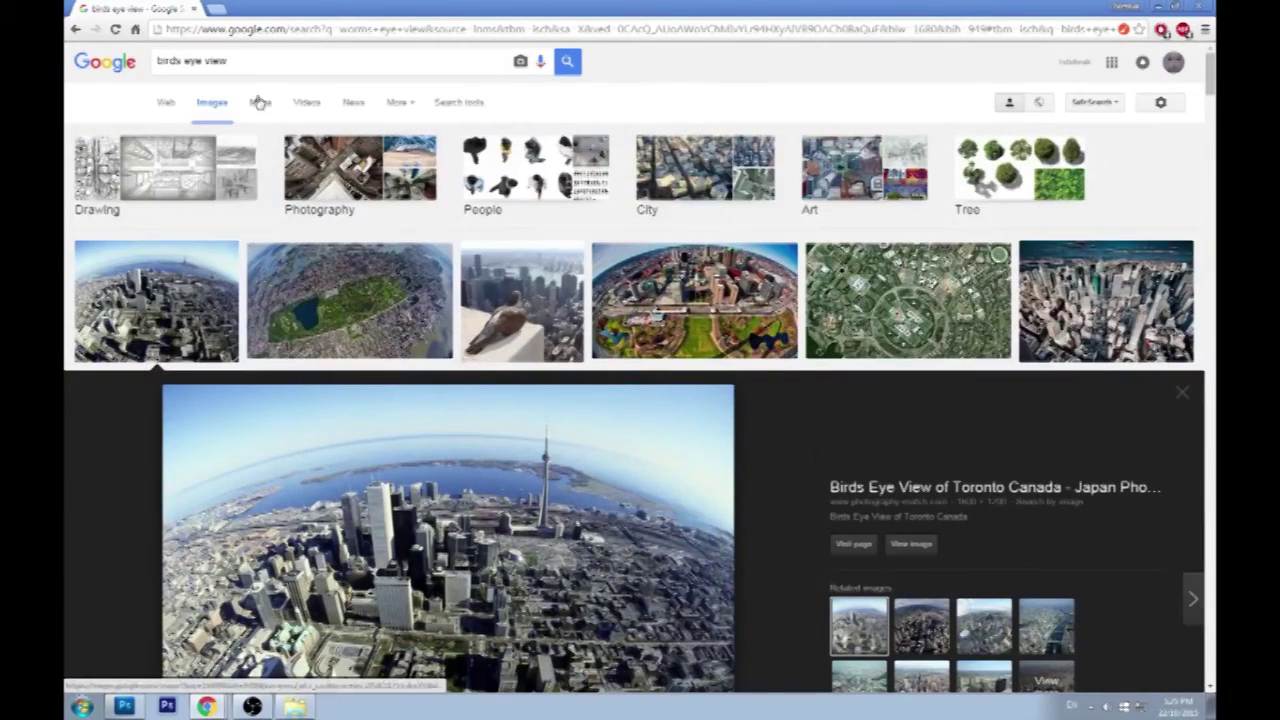
pyautogui.click(238, 61)
# Search images for 'earth curviture', then switch to the corrected 'earth curvature' results.
pyautogui.hotkey('ctrl', 'a')
pyautogui.write('e')
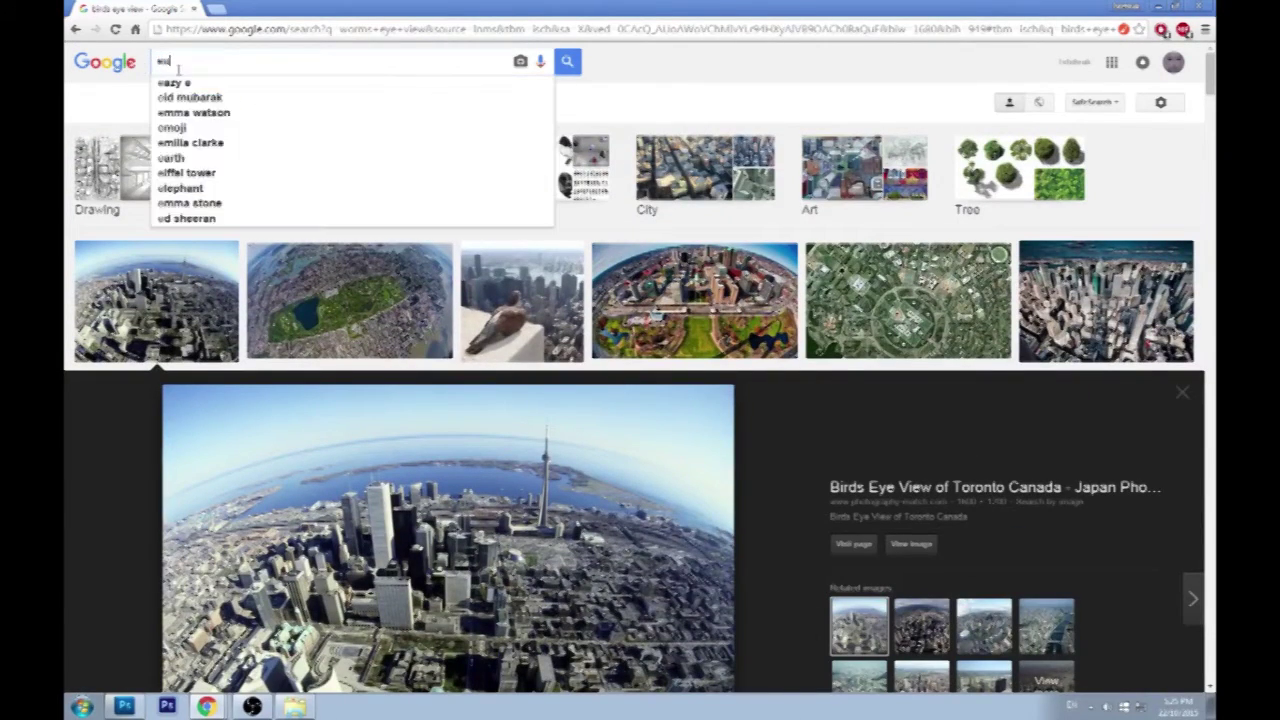
pyautogui.write('arth curviture')
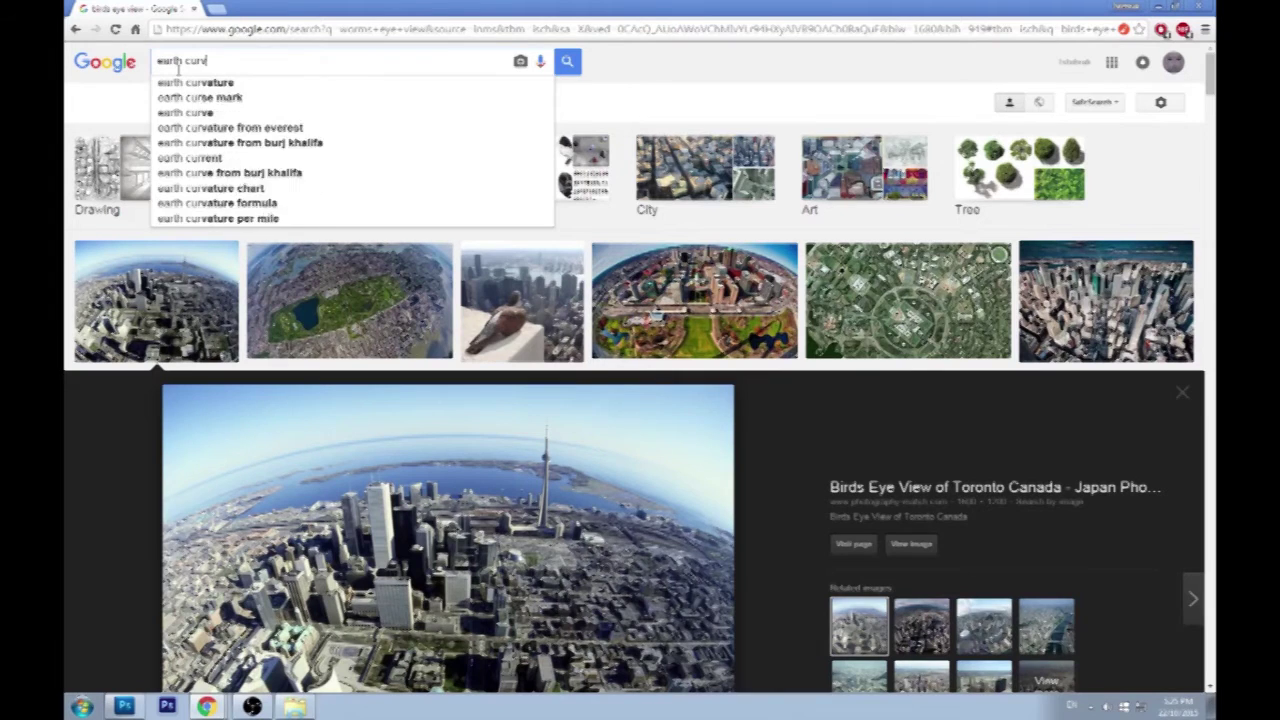
pyautogui.press('Return')
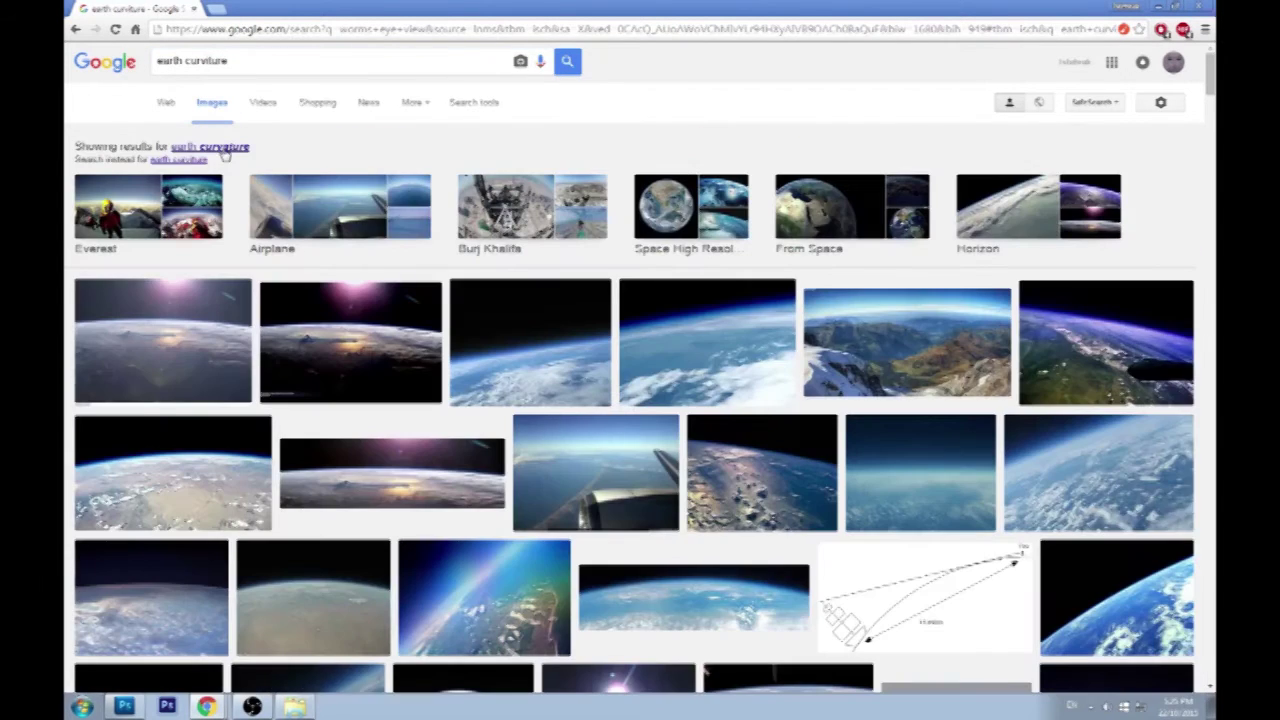
pyautogui.click(211, 152)
# Preview the dark Earth horizon, mountain and purple horizon photos, then minimize Chrome.
pyautogui.click(338, 312)
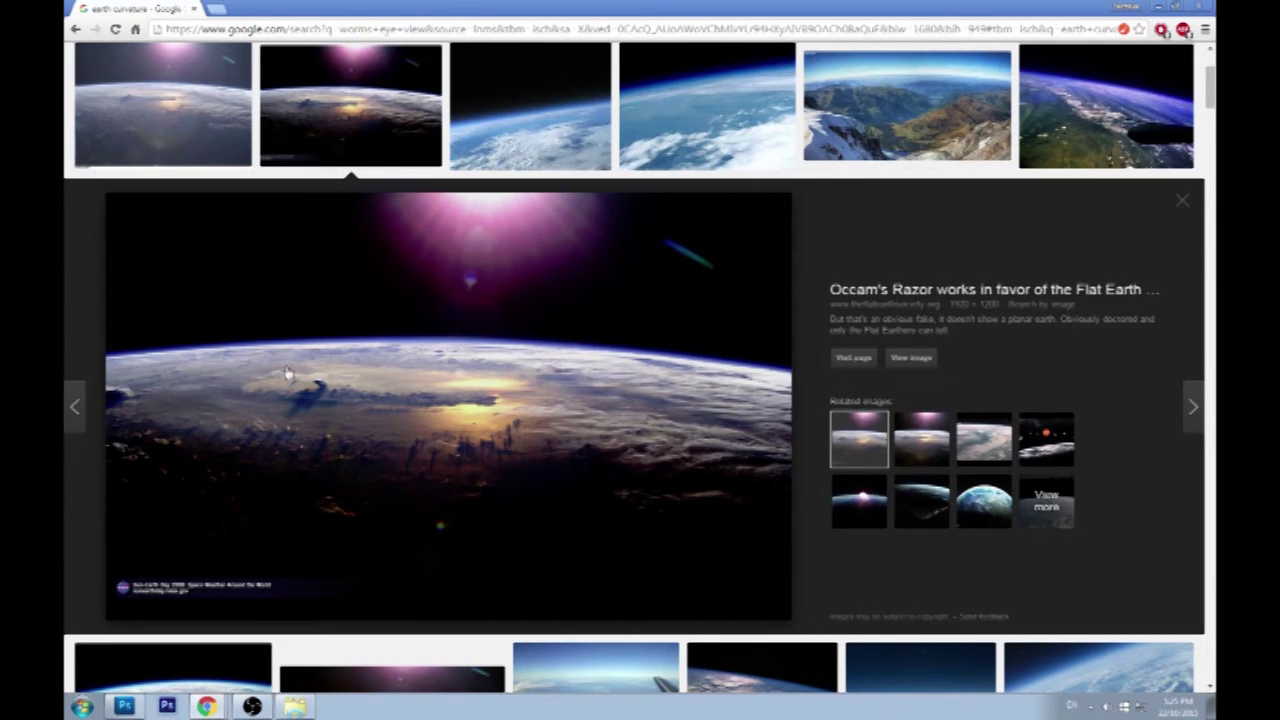
pyautogui.click(894, 101)
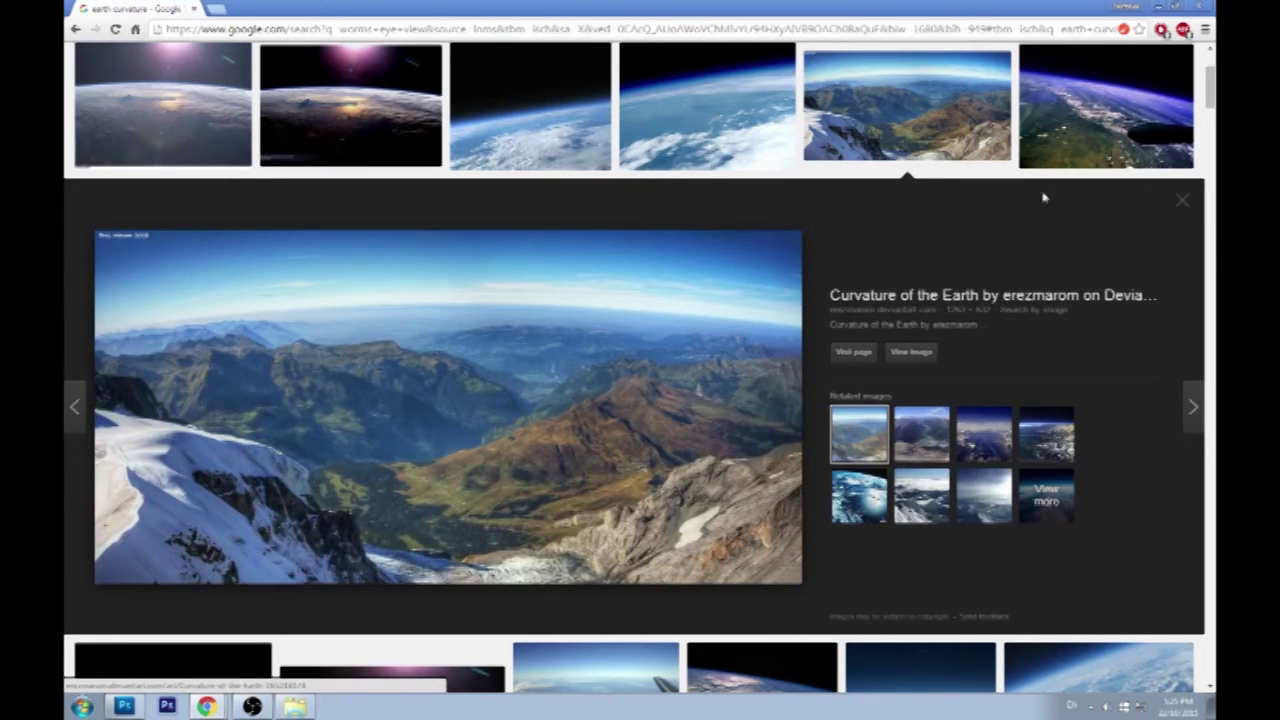
pyautogui.click(1124, 126)
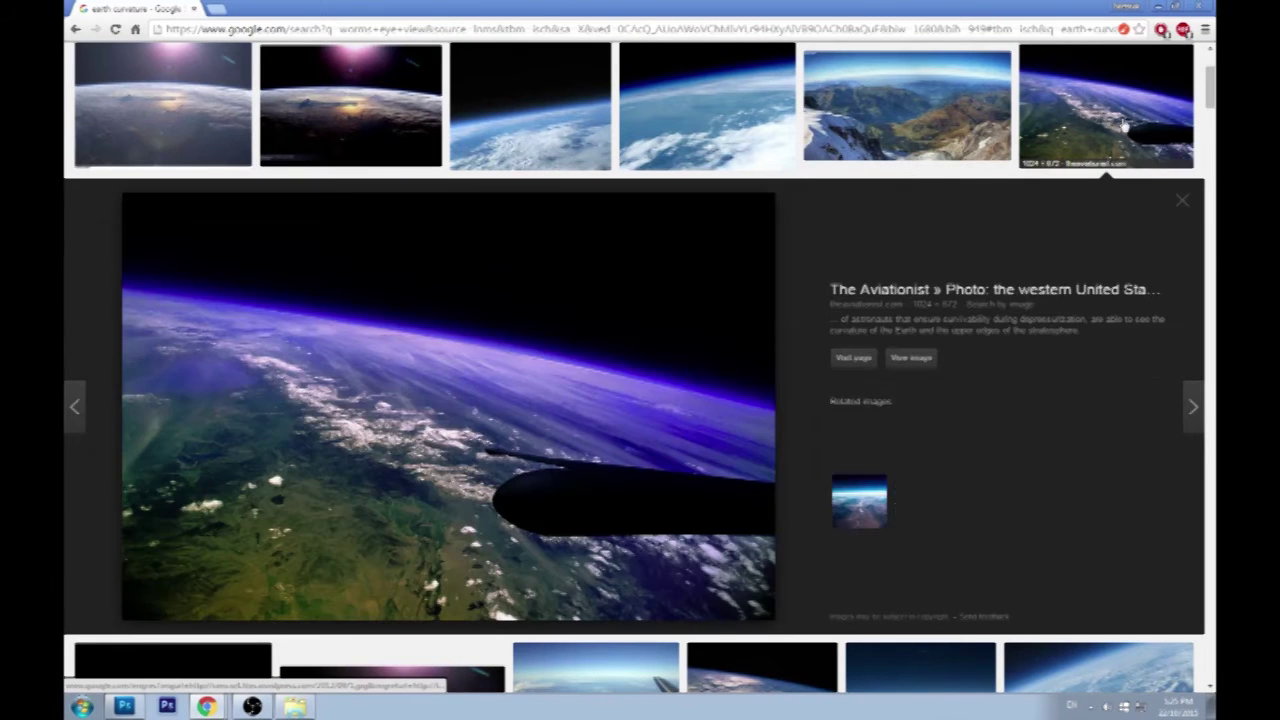
pyautogui.click(300, 108)
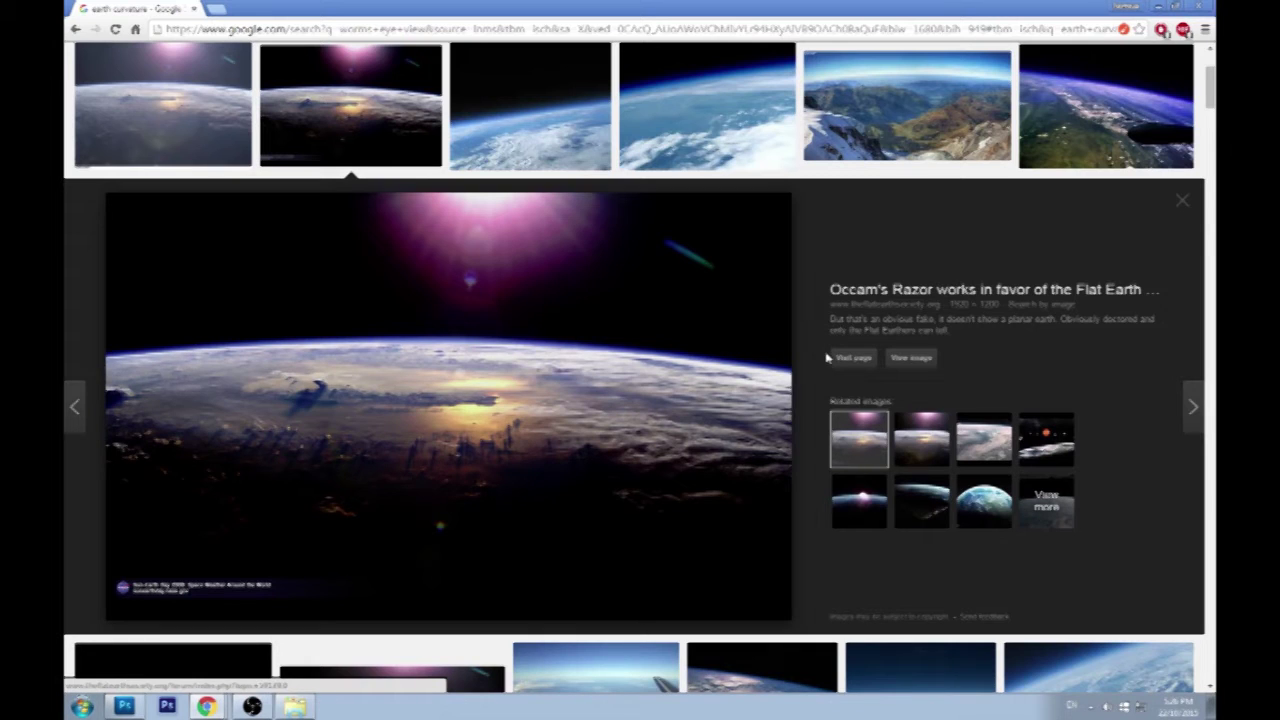
pyautogui.scroll(-1, 813, 347)
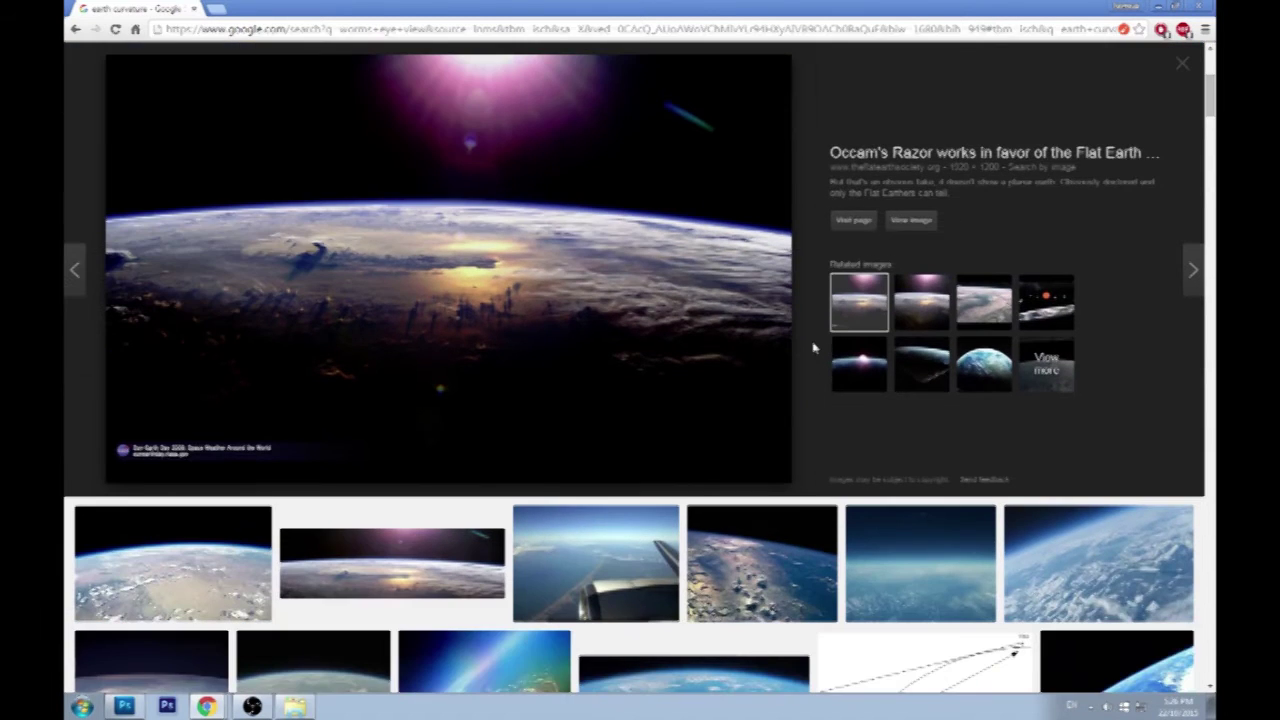
pyautogui.doubleClick(390, 6)
# In Photoshop, hide Layer 1's grey fill and revert to the Open history snapshot.
pyautogui.click(900, 76)
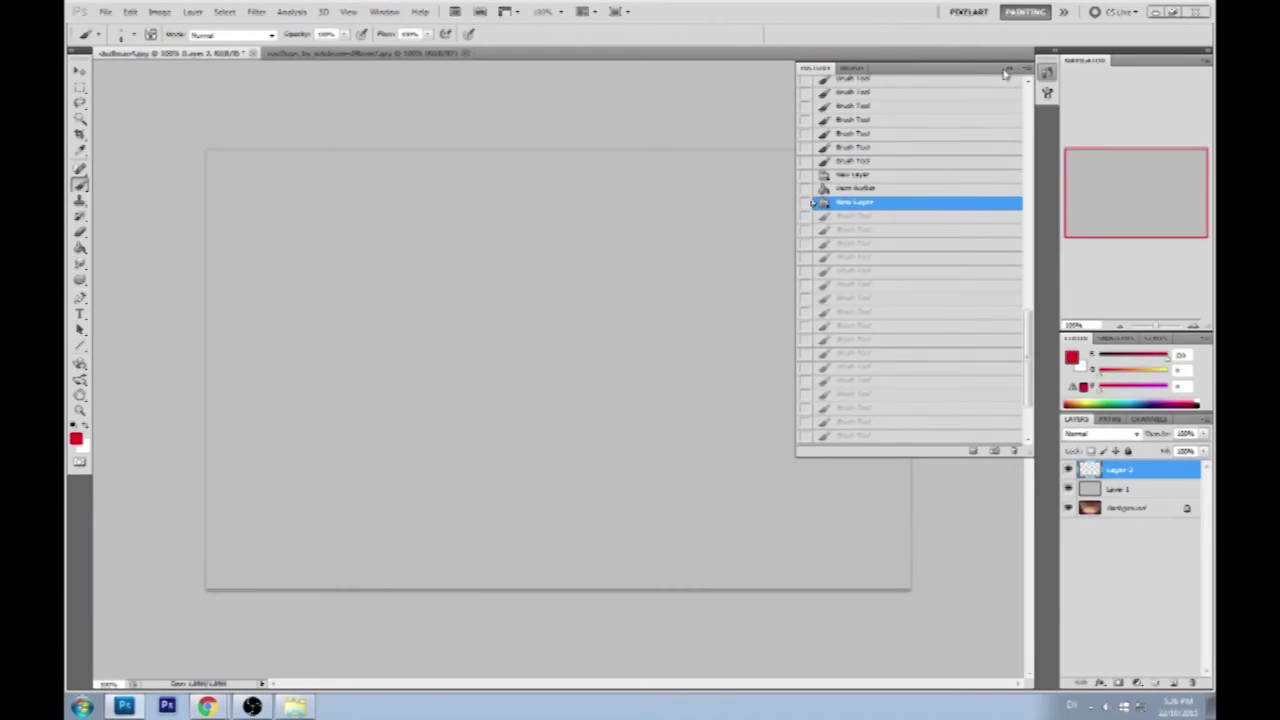
pyautogui.click(1007, 69)
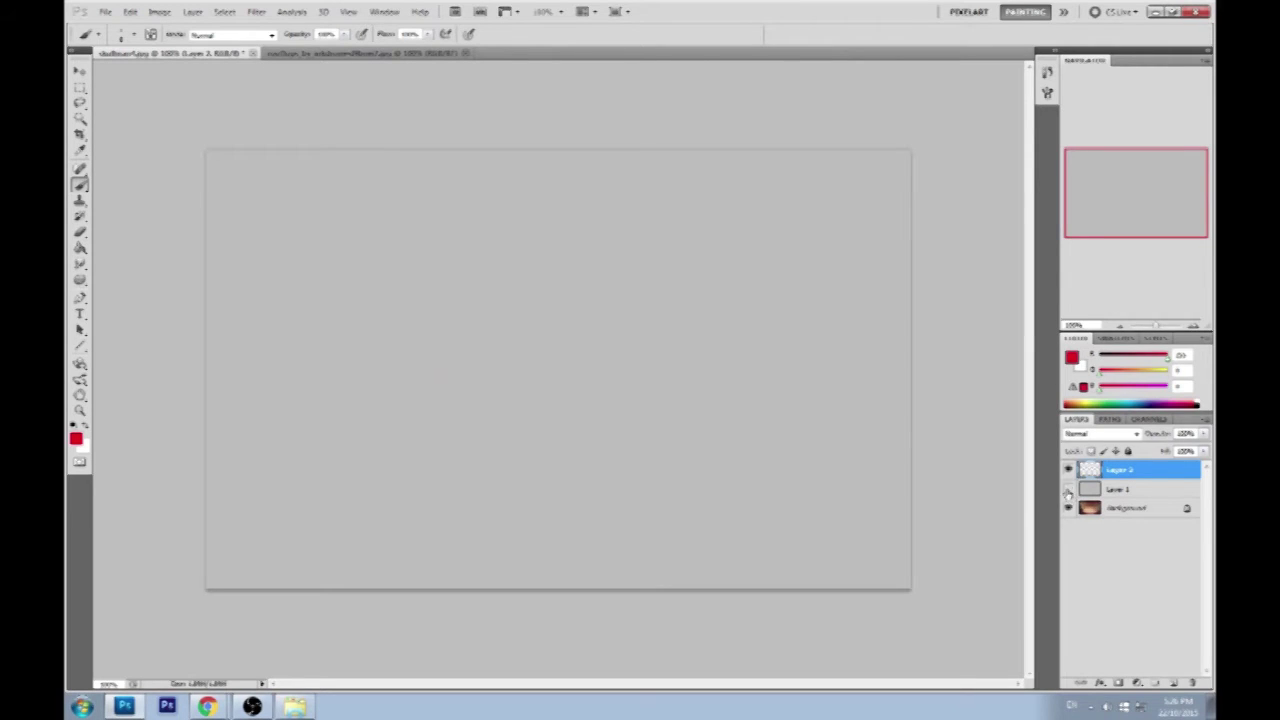
pyautogui.click(1068, 490)
pyautogui.click(1047, 73)
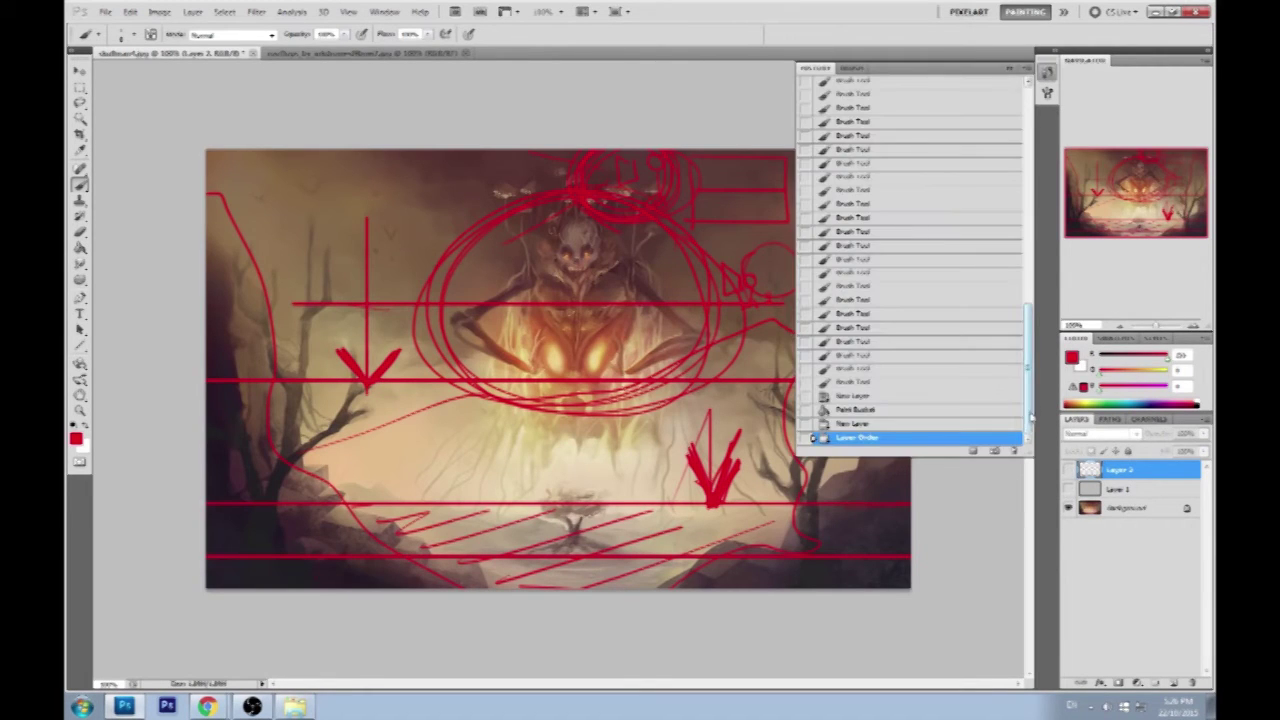
pyautogui.moveTo(1029, 420); pyautogui.dragTo(1028, 95)
pyautogui.click(969, 83)
pyautogui.click(1008, 68)
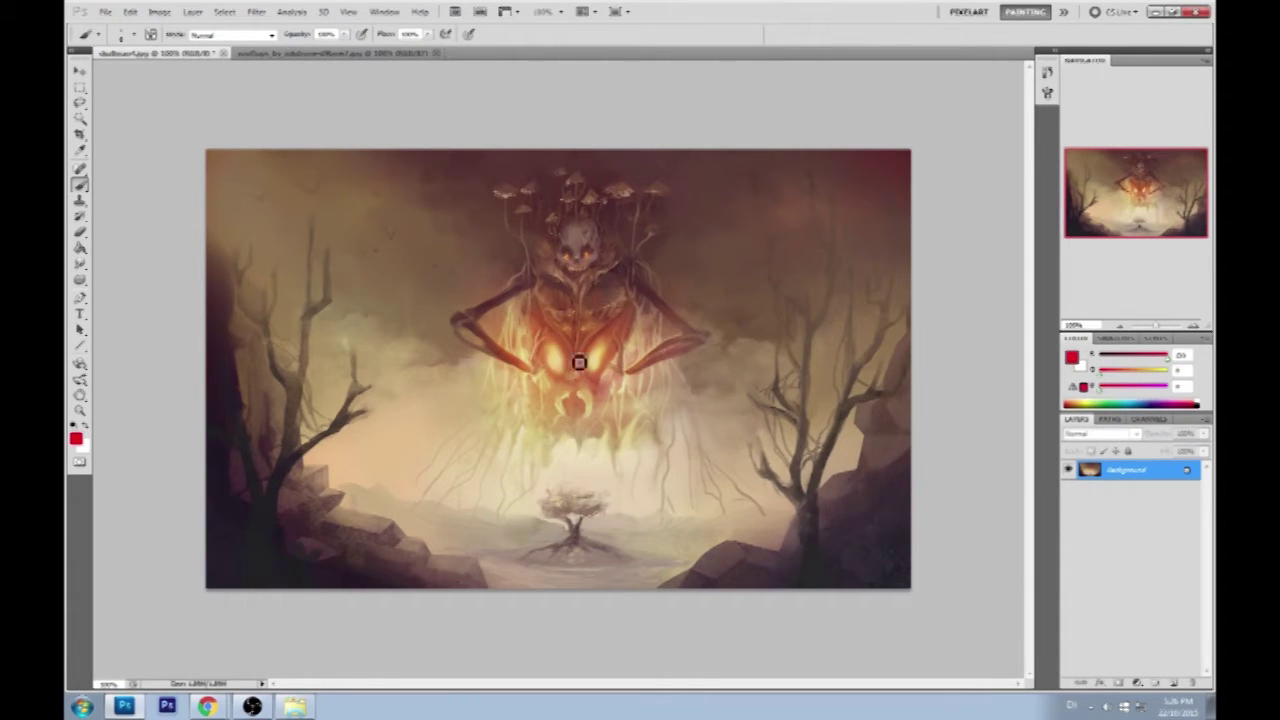
# Sketch red curves over the skull and the creature's face, undoing two strokes.
pyautogui.moveTo(380, 486)
pyautogui.mouseDown()
pyautogui.moveTo(524, 300)
pyautogui.moveTo(630, 208)
pyautogui.mouseUp()
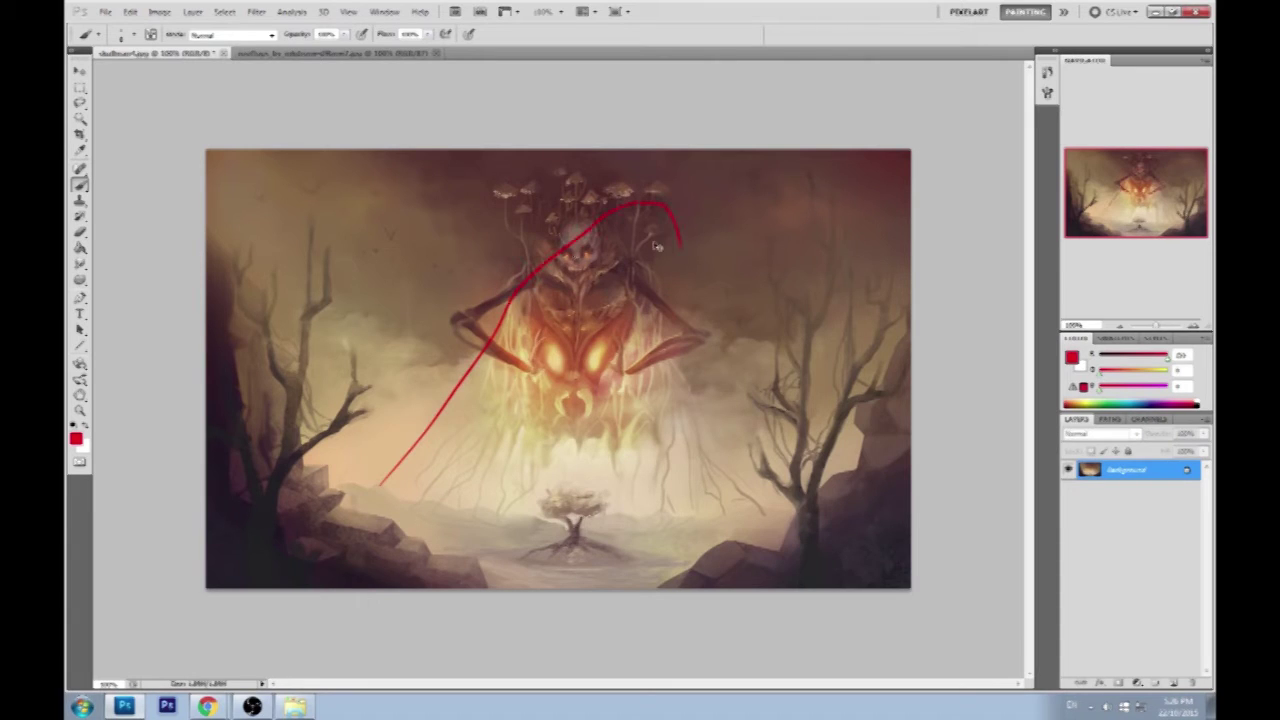
pyautogui.hotkey('ctrl', 'z')
pyautogui.moveTo(404, 505)
pyautogui.mouseDown()
pyautogui.moveTo(605, 242)
pyautogui.moveTo(729, 352)
pyautogui.moveTo(808, 528)
pyautogui.mouseUp()
pyautogui.moveTo(590, 238)
pyautogui.mouseDown()
pyautogui.moveTo(531, 266)
pyautogui.moveTo(694, 317)
pyautogui.moveTo(766, 249)
pyautogui.moveTo(630, 385)
pyautogui.mouseUp()
pyautogui.moveTo(735, 520)
pyautogui.mouseDown()
pyautogui.moveTo(751, 517)
pyautogui.moveTo(751, 546)
pyautogui.moveTo(620, 487)
pyautogui.mouseUp()
pyautogui.hotkey('ctrl', 'z')
# Sketch red strokes below, beside and around the creature's head.
pyautogui.moveTo(690, 412); pyautogui.dragTo(716, 515)
pyautogui.moveTo(716, 515)
pyautogui.mouseDown()
pyautogui.moveTo(806, 429)
pyautogui.moveTo(820, 385)
pyautogui.mouseUp()
pyautogui.moveTo(862, 438); pyautogui.dragTo(771, 457)
pyautogui.moveTo(700, 498); pyautogui.dragTo(628, 486)
pyautogui.moveTo(708, 526); pyautogui.dragTo(622, 547)
pyautogui.moveTo(683, 211)
pyautogui.mouseDown()
pyautogui.moveTo(608, 205)
pyautogui.moveTo(572, 254)
pyautogui.moveTo(666, 226)
pyautogui.moveTo(667, 287)
pyautogui.moveTo(681, 196)
pyautogui.mouseUp()
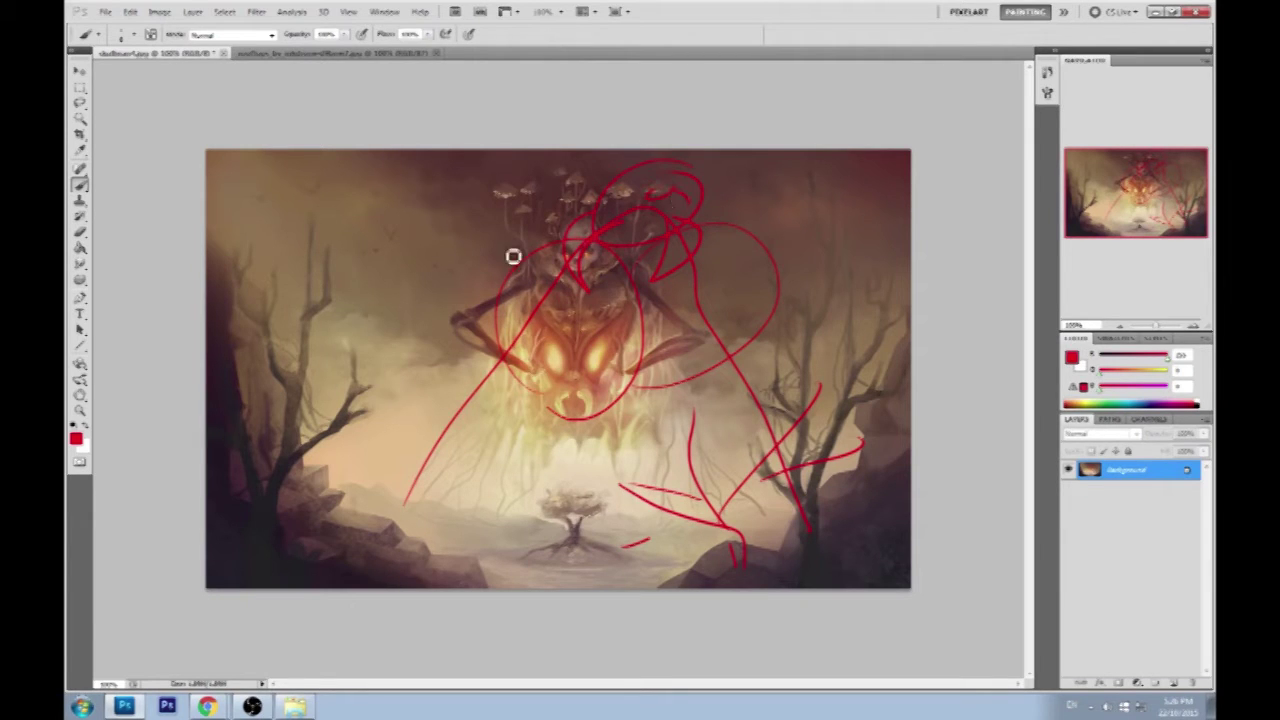
pyautogui.moveTo(558, 226)
pyautogui.mouseDown()
pyautogui.moveTo(449, 240)
pyautogui.moveTo(432, 228)
pyautogui.moveTo(478, 152)
pyautogui.moveTo(428, 155)
pyautogui.mouseUp()
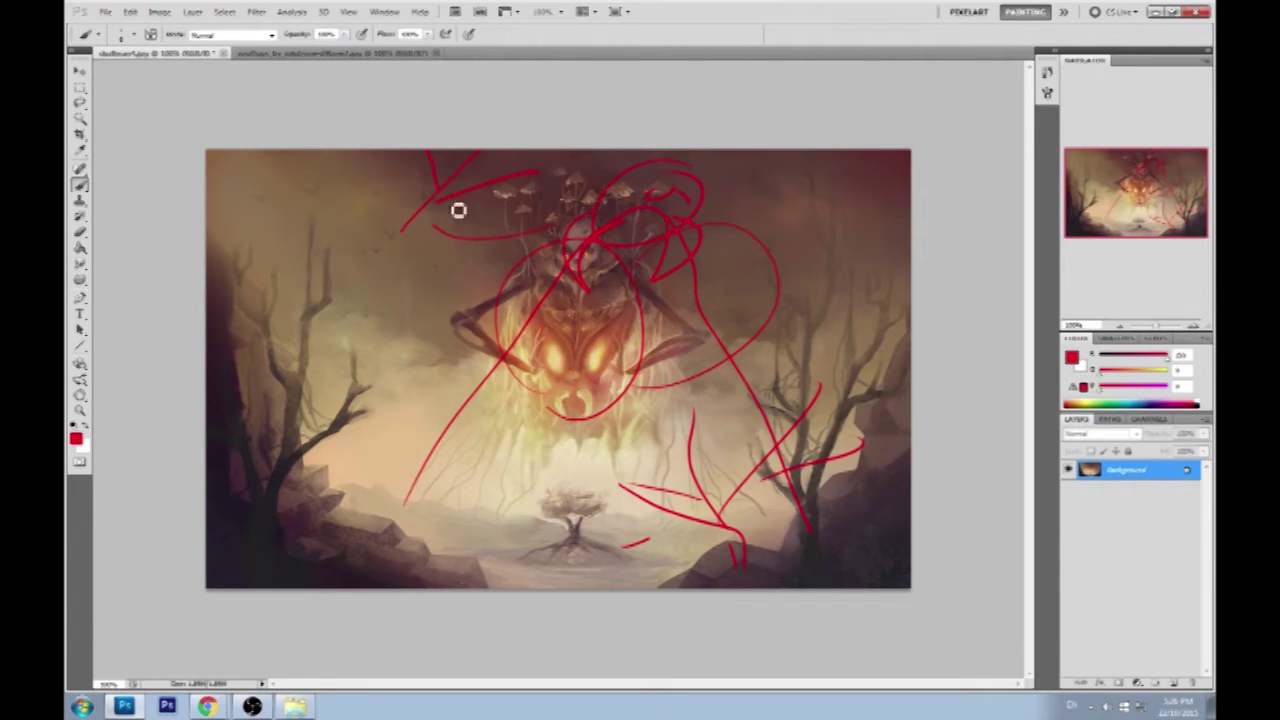
pyautogui.moveTo(770, 303)
pyautogui.mouseDown()
pyautogui.moveTo(881, 158)
pyautogui.moveTo(876, 182)
pyautogui.moveTo(851, 160)
pyautogui.moveTo(820, 179)
pyautogui.moveTo(739, 173)
pyautogui.moveTo(798, 190)
pyautogui.moveTo(806, 223)
pyautogui.mouseUp()
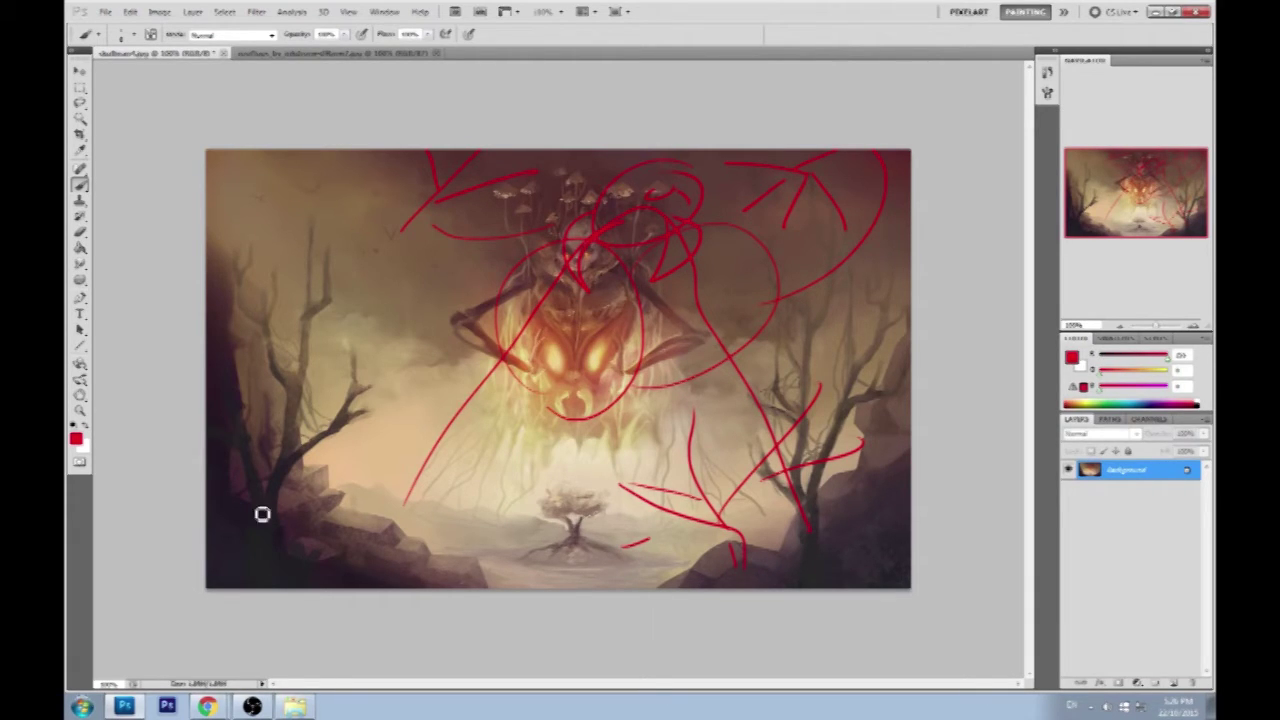
# Draw red lines along the bottom, step back all sketches, and draw one line left of the creature.
pyautogui.moveTo(196, 536); pyautogui.dragTo(340, 536)
pyautogui.moveTo(805, 538); pyautogui.dragTo(954, 545)
pyautogui.hotkey('ctrl', 'z')
pyautogui.moveTo(437, 477); pyautogui.dragTo(345, 568)
pyautogui.moveTo(802, 469); pyautogui.dragTo(860, 579)
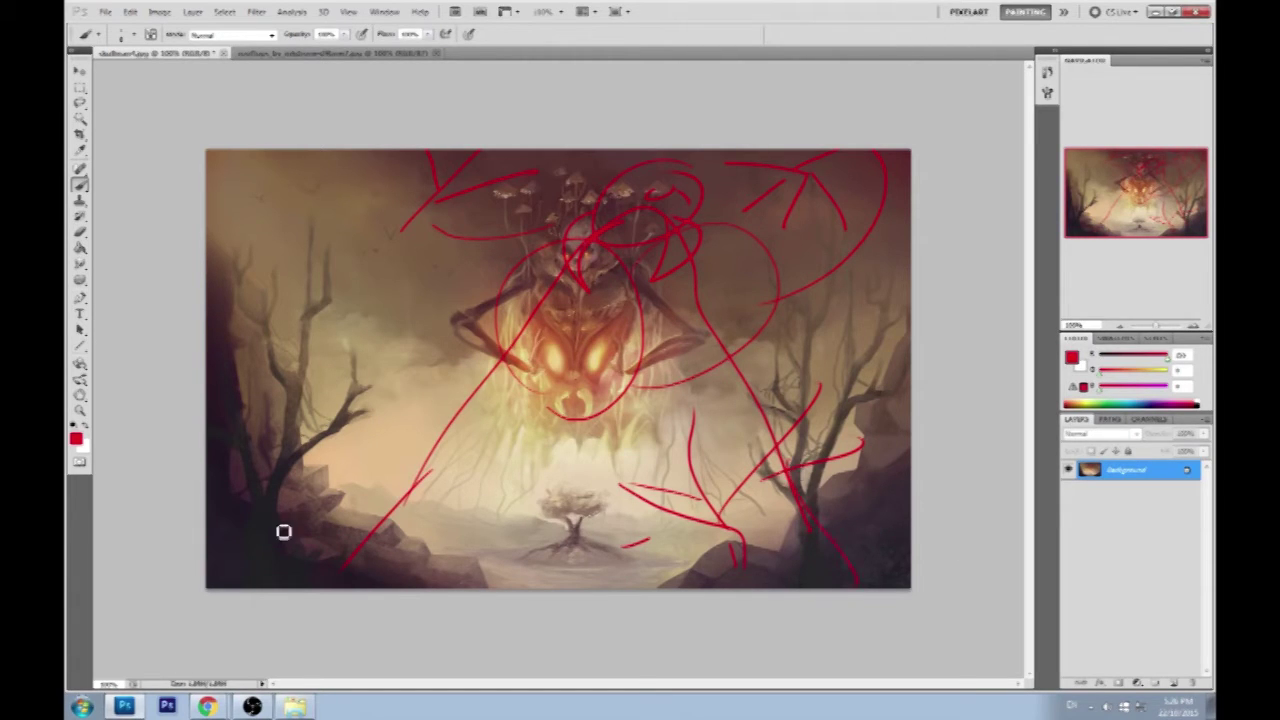
pyautogui.moveTo(188, 572); pyautogui.dragTo(365, 572)
pyautogui.moveTo(846, 564); pyautogui.dragTo(945, 570)
pyautogui.moveTo(730, 554); pyautogui.dragTo(742, 566)
pyautogui.hotkey('ctrl', 'alt', 'z')
pyautogui.hotkey('ctrl', 'alt', 'z')
pyautogui.hotkey('ctrl', 'alt', 'z')
pyautogui.hotkey('ctrl', 'alt', 'z')
pyautogui.hotkey('ctrl', 'alt', 'z')
pyautogui.hotkey('ctrl', 'alt', 'z')
pyautogui.hotkey('ctrl', 'alt', 'z')
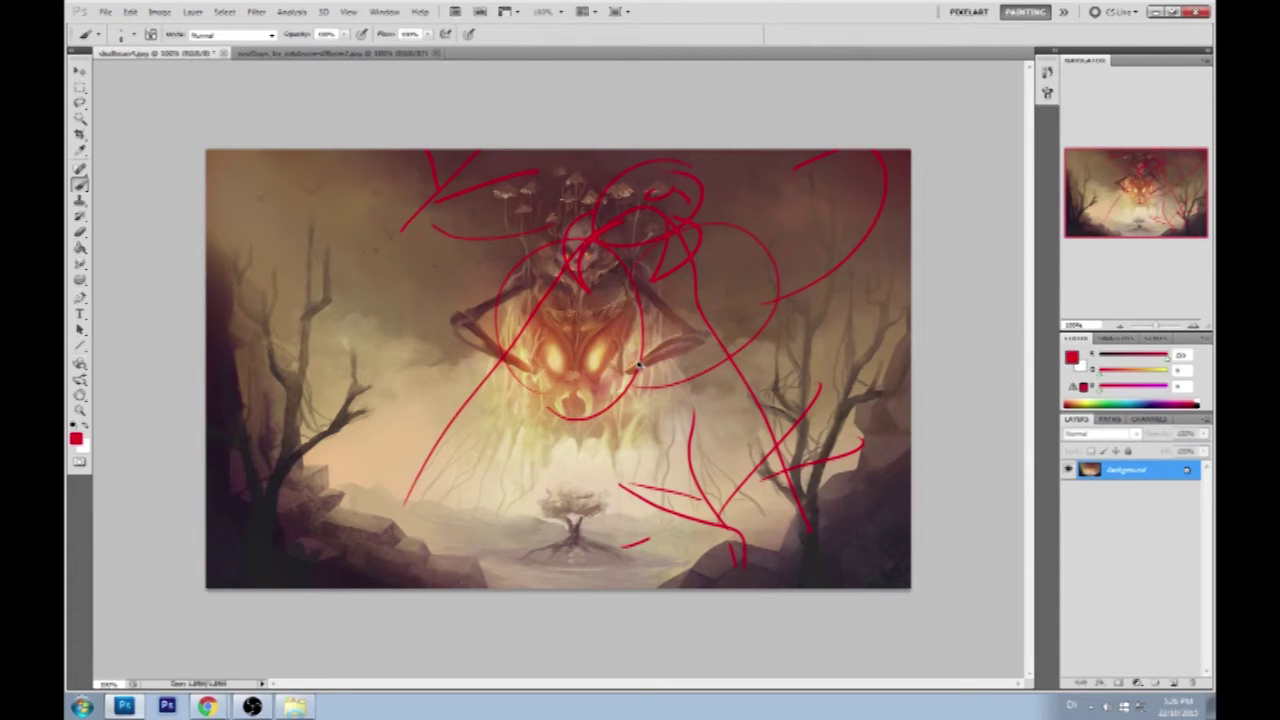
pyautogui.hotkey('ctrl', 'alt', 'z')
pyautogui.hotkey('ctrl', 'alt', 'z')
pyautogui.hotkey('ctrl', 'alt', 'z')
pyautogui.hotkey('ctrl', 'alt', 'z')
pyautogui.hotkey('ctrl', 'alt', 'z')
pyautogui.hotkey('ctrl', 'alt', 'z')
pyautogui.hotkey('ctrl', 'alt', 'z')
pyautogui.hotkey('ctrl', 'alt', 'z')
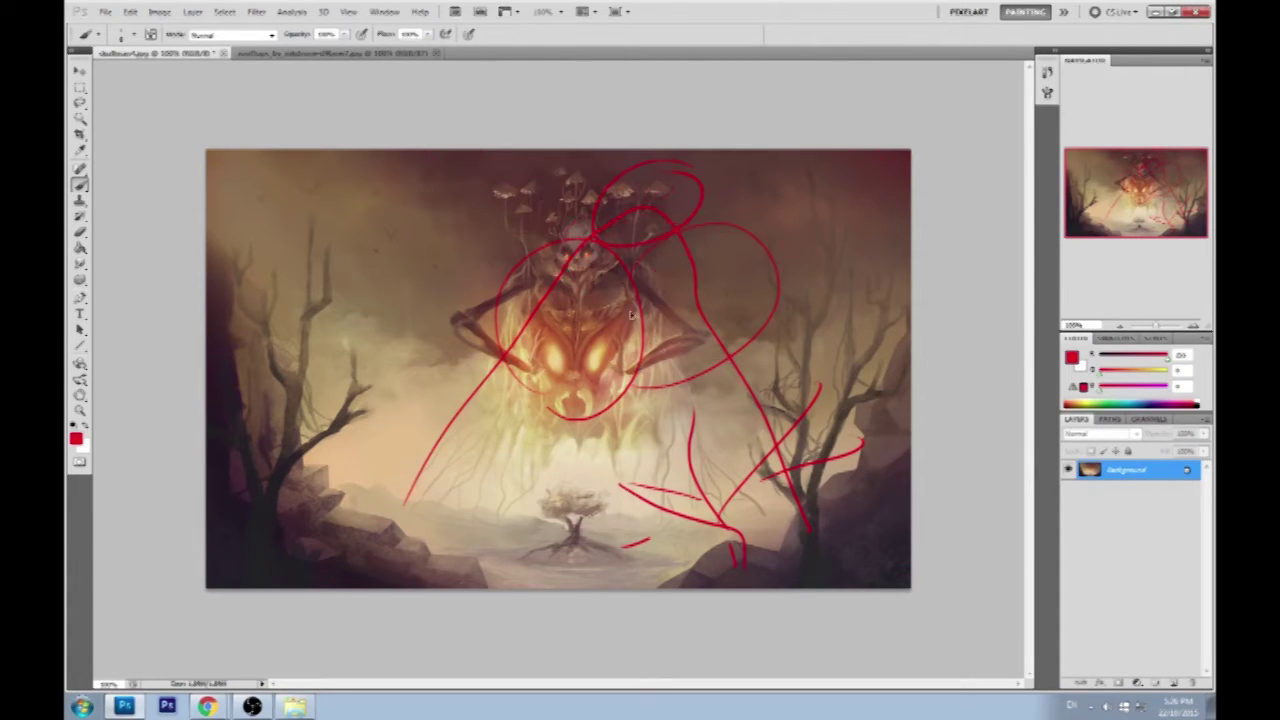
pyautogui.hotkey('ctrl', 'alt', 'z')
pyautogui.hotkey('ctrl', 'alt', 'z')
pyautogui.hotkey('ctrl', 'alt', 'z')
pyautogui.hotkey('ctrl', 'alt', 'z')
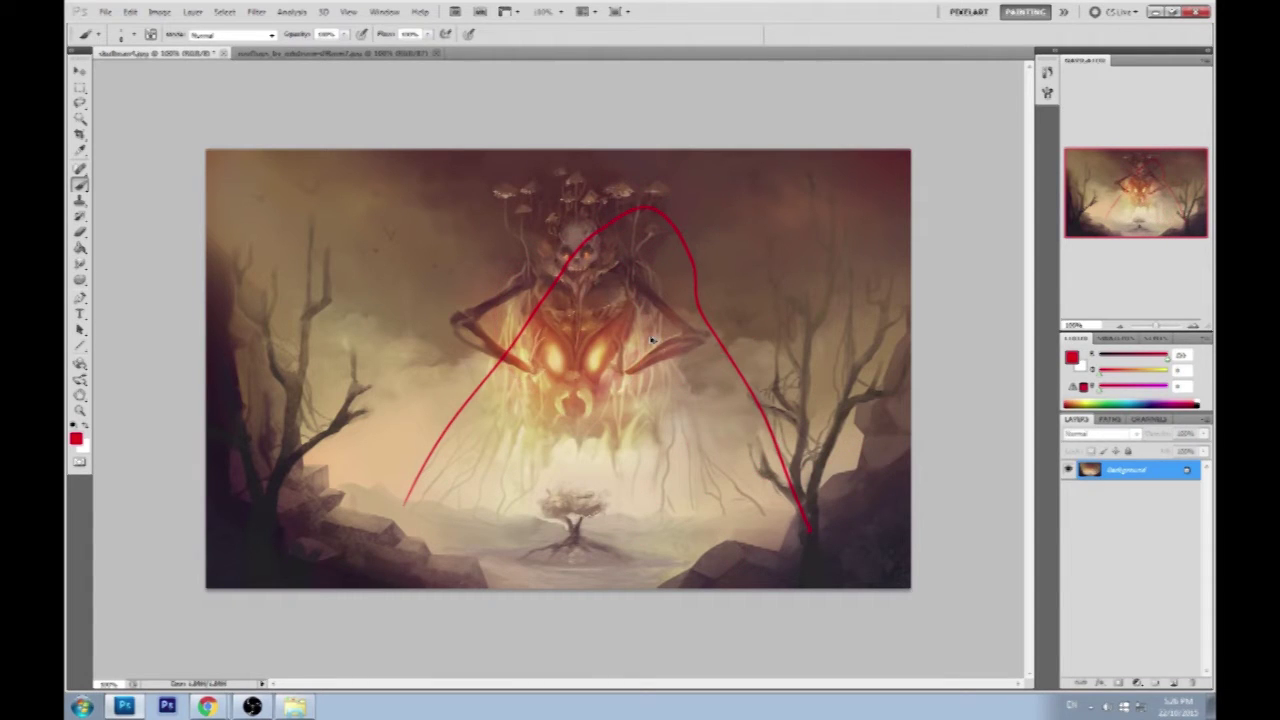
pyautogui.moveTo(484, 376); pyautogui.dragTo(230, 370)
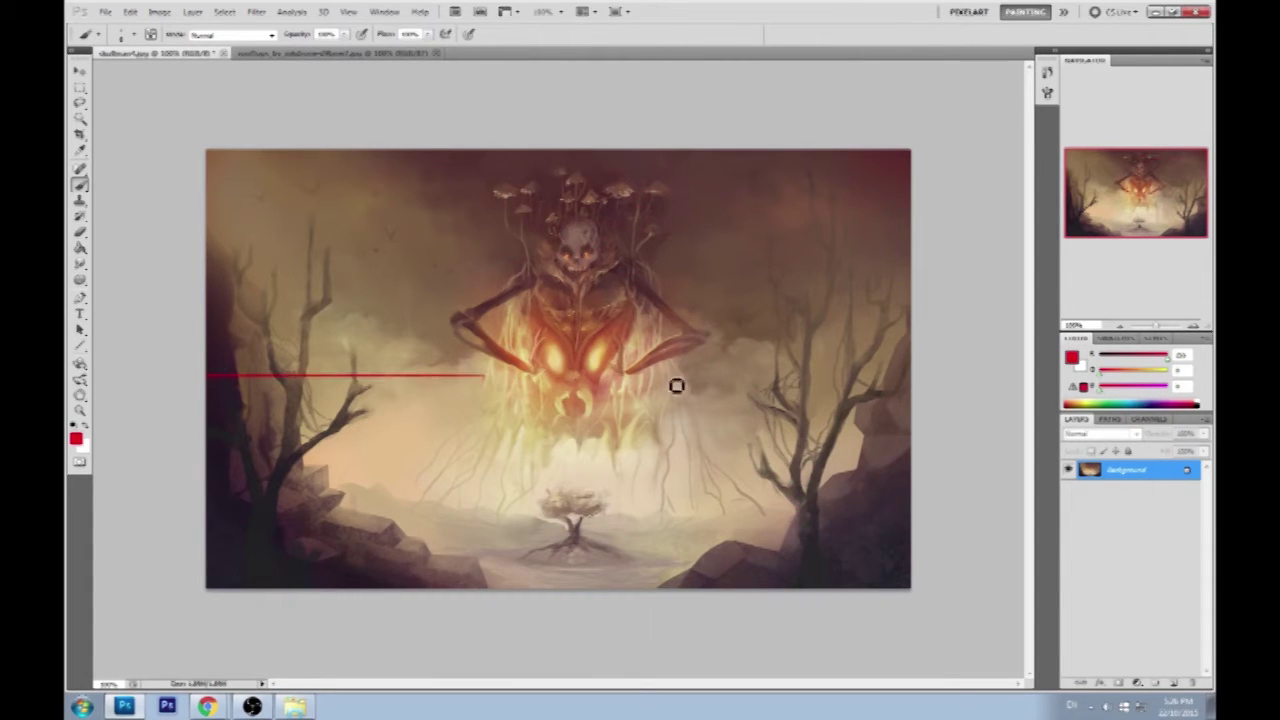
# Extend the horizon line to the right edge and mark a tiny figure at the tree trunk.
pyautogui.moveTo(692, 374); pyautogui.dragTo(921, 406)
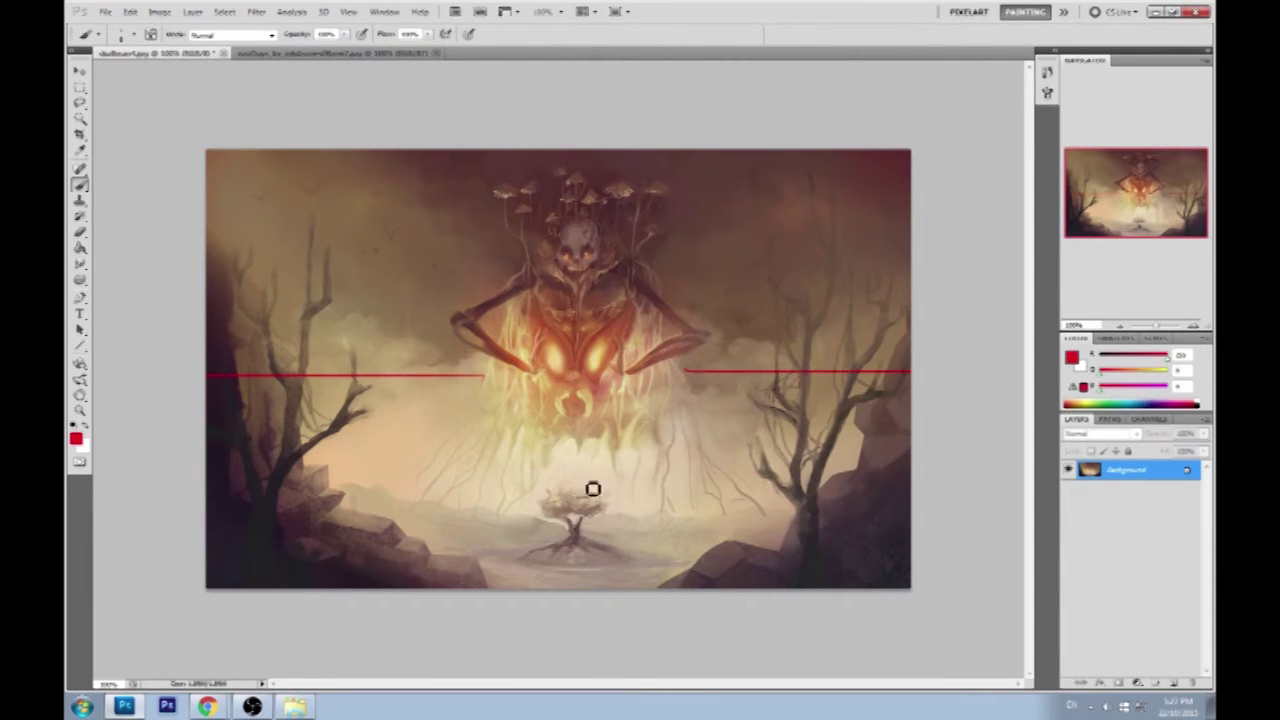
pyautogui.click(584, 540)
pyautogui.moveTo(668, 226); pyautogui.dragTo(568, 227)
pyautogui.hotkey('ctrl', 'z')
# Handwrite 'Scale = size comparison' in red on the painting.
pyautogui.moveTo(312, 200)
pyautogui.mouseDown()
pyautogui.moveTo(320, 237)
pyautogui.moveTo(357, 194)
pyautogui.moveTo(410, 210)
pyautogui.mouseUp()
pyautogui.moveTo(365, 263)
pyautogui.mouseDown()
pyautogui.moveTo(428, 237)
pyautogui.moveTo(496, 232)
pyautogui.moveTo(506, 277)
pyautogui.moveTo(524, 257)
pyautogui.moveTo(582, 262)
pyautogui.moveTo(580, 241)
pyautogui.moveTo(633, 248)
pyautogui.moveTo(675, 219)
pyautogui.moveTo(661, 236)
pyautogui.moveTo(649, 238)
pyautogui.moveTo(652, 209)
pyautogui.moveTo(673, 232)
pyautogui.moveTo(731, 220)
pyautogui.mouseUp()
pyautogui.click(760, 213)
# Draw a straight red underline beneath the note, undoing a circle around the head.
pyautogui.click(433, 305)
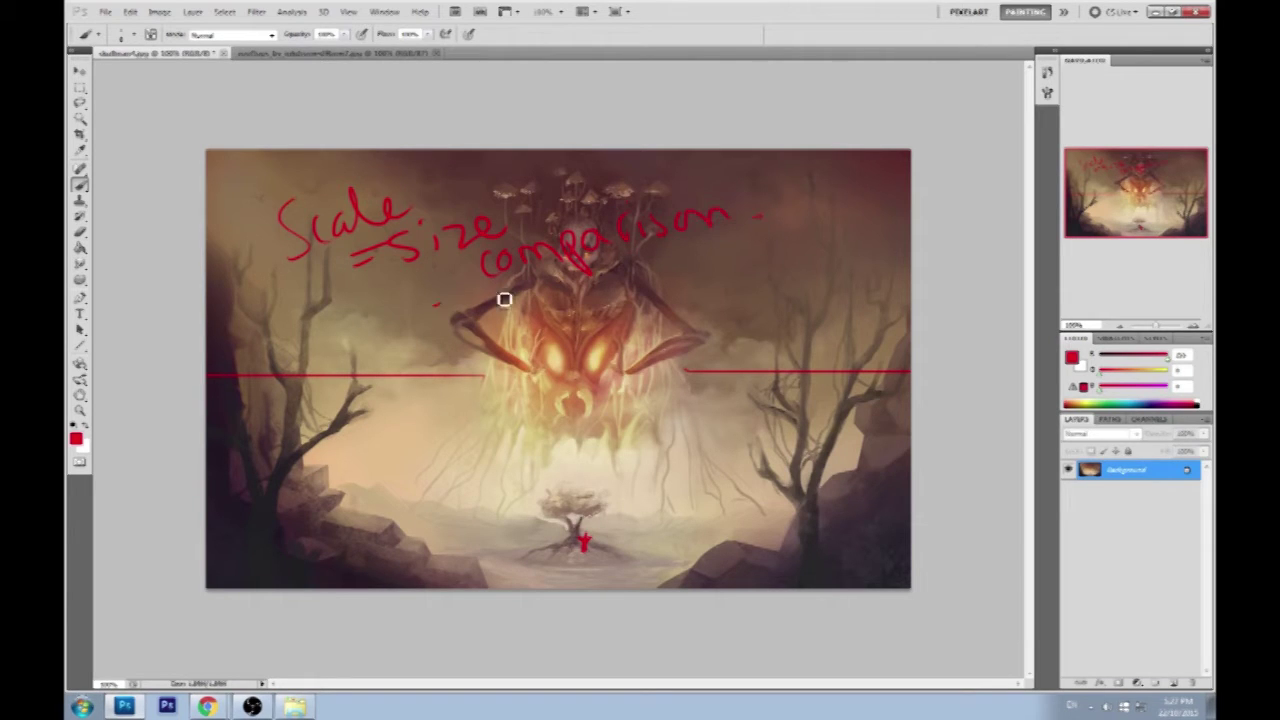
pyautogui.keyDown('shift'); pyautogui.click(851, 233); pyautogui.keyUp('shift')
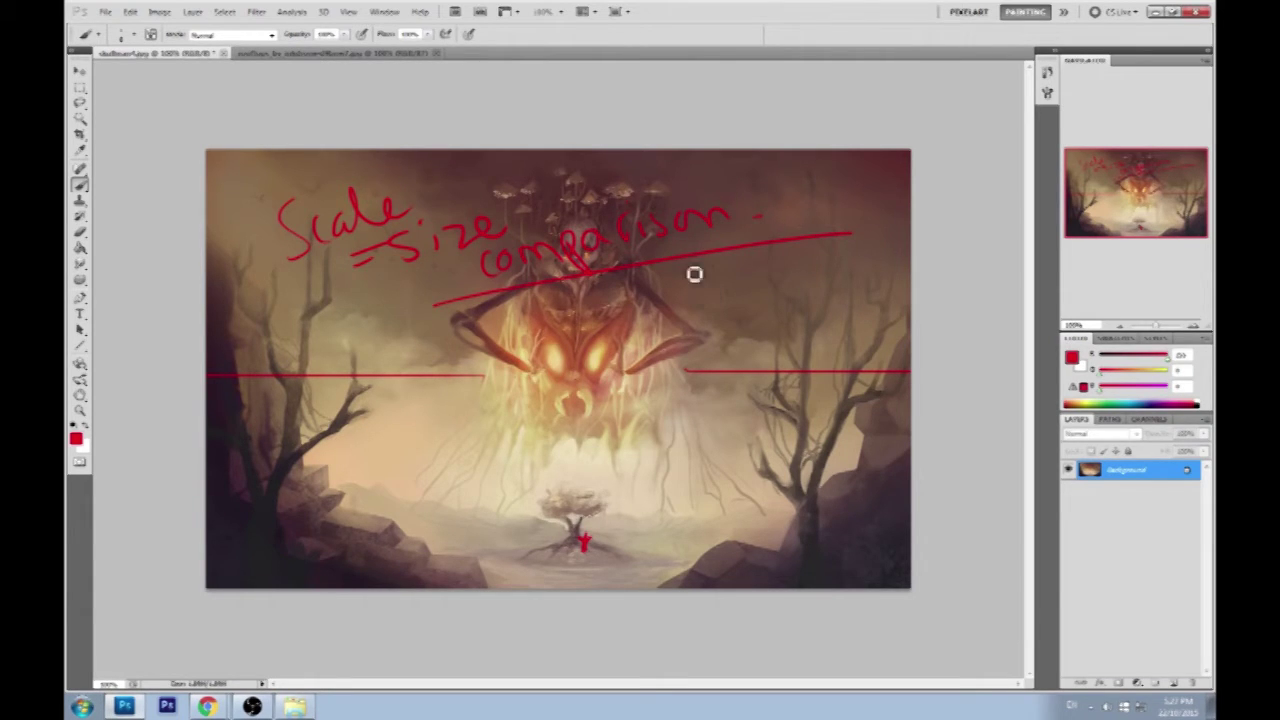
pyautogui.moveTo(700, 200)
pyautogui.mouseDown()
pyautogui.moveTo(449, 294)
pyautogui.moveTo(771, 358)
pyautogui.moveTo(515, 213)
pyautogui.mouseUp()
pyautogui.hotkey('ctrl', 'z')
# Paint two sweeping red curves and a stroke across the body, undoing an arrow.
pyautogui.moveTo(330, 152)
pyautogui.mouseDown()
pyautogui.moveTo(328, 281)
pyautogui.moveTo(502, 418)
pyautogui.moveTo(734, 447)
pyautogui.moveTo(943, 160)
pyautogui.mouseUp()
pyautogui.moveTo(290, 152)
pyautogui.mouseDown()
pyautogui.moveTo(414, 446)
pyautogui.moveTo(862, 441)
pyautogui.moveTo(952, 260)
pyautogui.mouseUp()
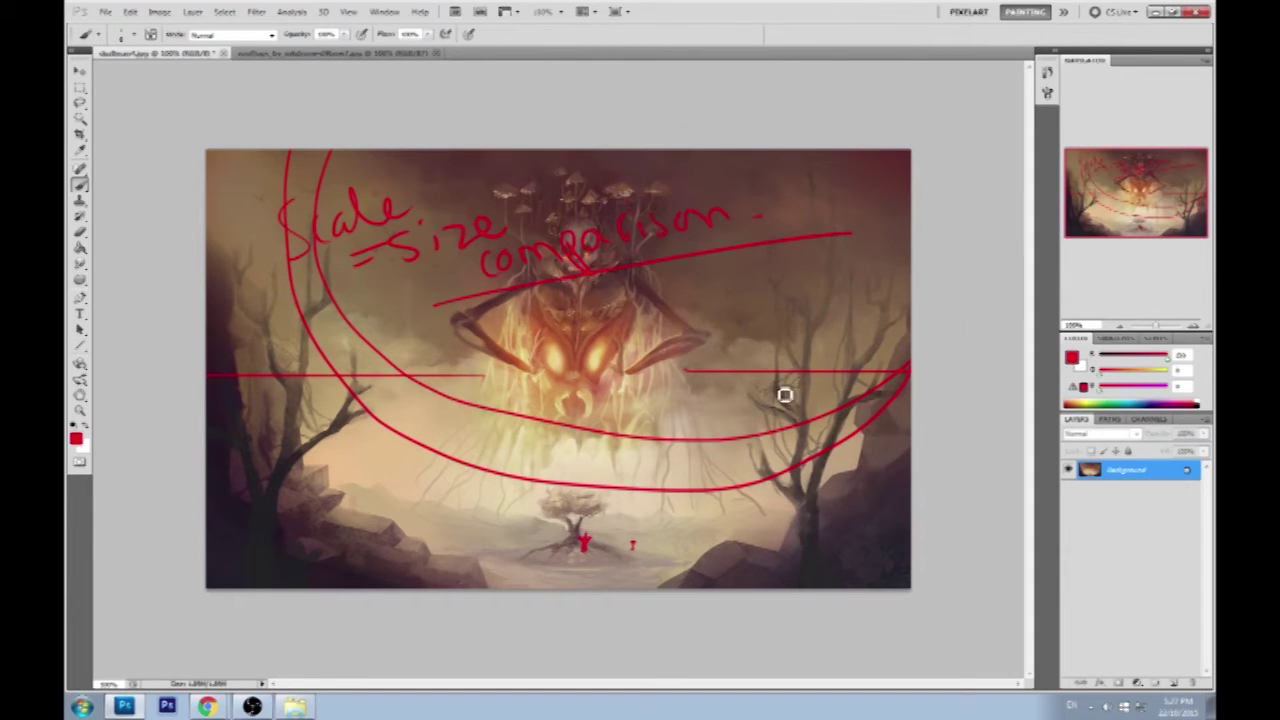
pyautogui.moveTo(742, 358)
pyautogui.mouseDown()
pyautogui.moveTo(560, 432)
pyautogui.moveTo(669, 383)
pyautogui.moveTo(590, 395)
pyautogui.mouseUp()
pyautogui.moveTo(706, 462); pyautogui.dragTo(648, 540)
pyautogui.hotkey('ctrl', 'z')
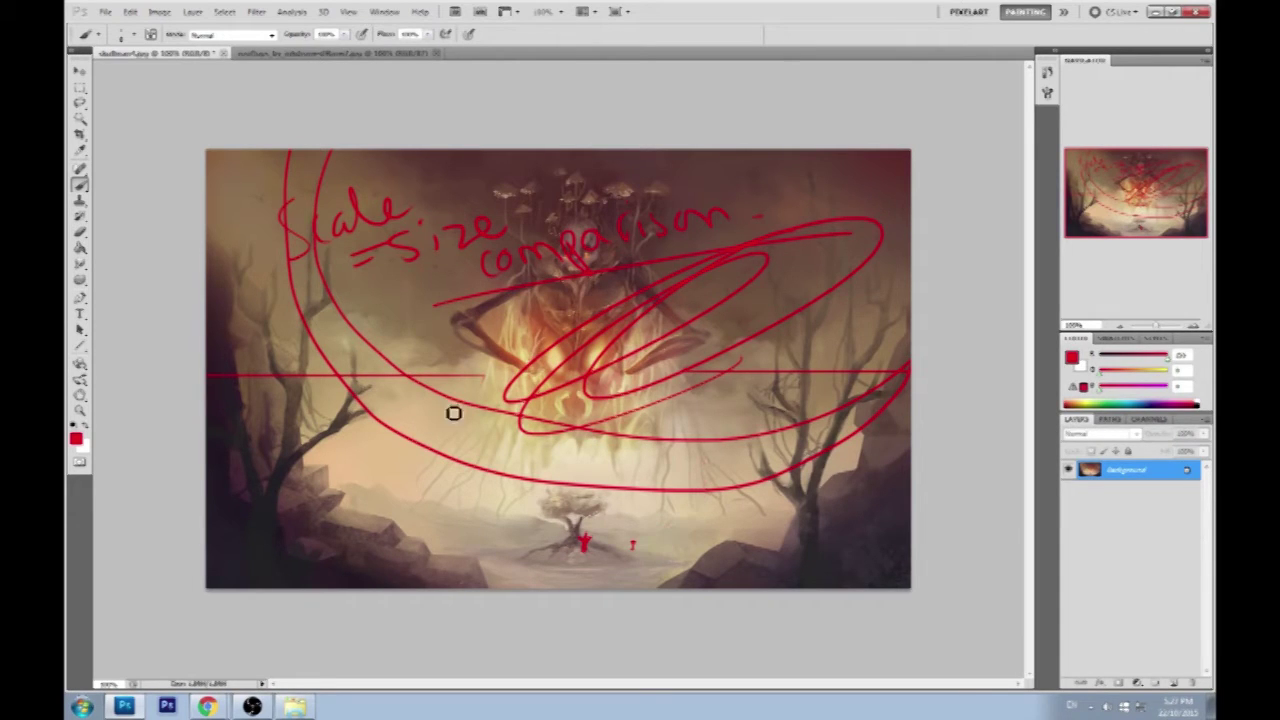
# Sketch a stick figure with arms and arrows plus circles, then undo them all.
pyautogui.moveTo(451, 411)
pyautogui.mouseDown()
pyautogui.moveTo(489, 397)
pyautogui.moveTo(449, 574)
pyautogui.moveTo(494, 576)
pyautogui.mouseUp()
pyautogui.moveTo(404, 477); pyautogui.dragTo(455, 486)
pyautogui.moveTo(484, 487); pyautogui.dragTo(547, 453)
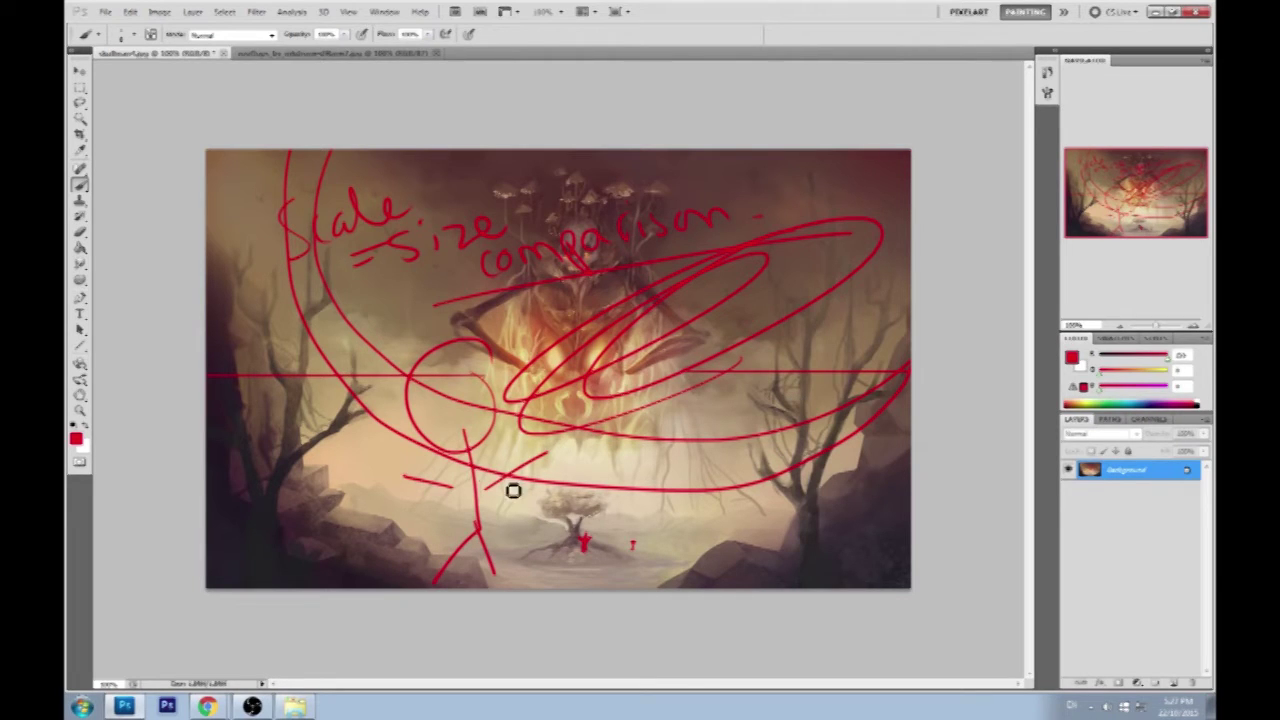
pyautogui.moveTo(552, 442)
pyautogui.mouseDown()
pyautogui.moveTo(465, 485)
pyautogui.moveTo(525, 442)
pyautogui.moveTo(560, 508)
pyautogui.moveTo(470, 480)
pyautogui.moveTo(598, 451)
pyautogui.moveTo(532, 442)
pyautogui.moveTo(480, 480)
pyautogui.mouseUp()
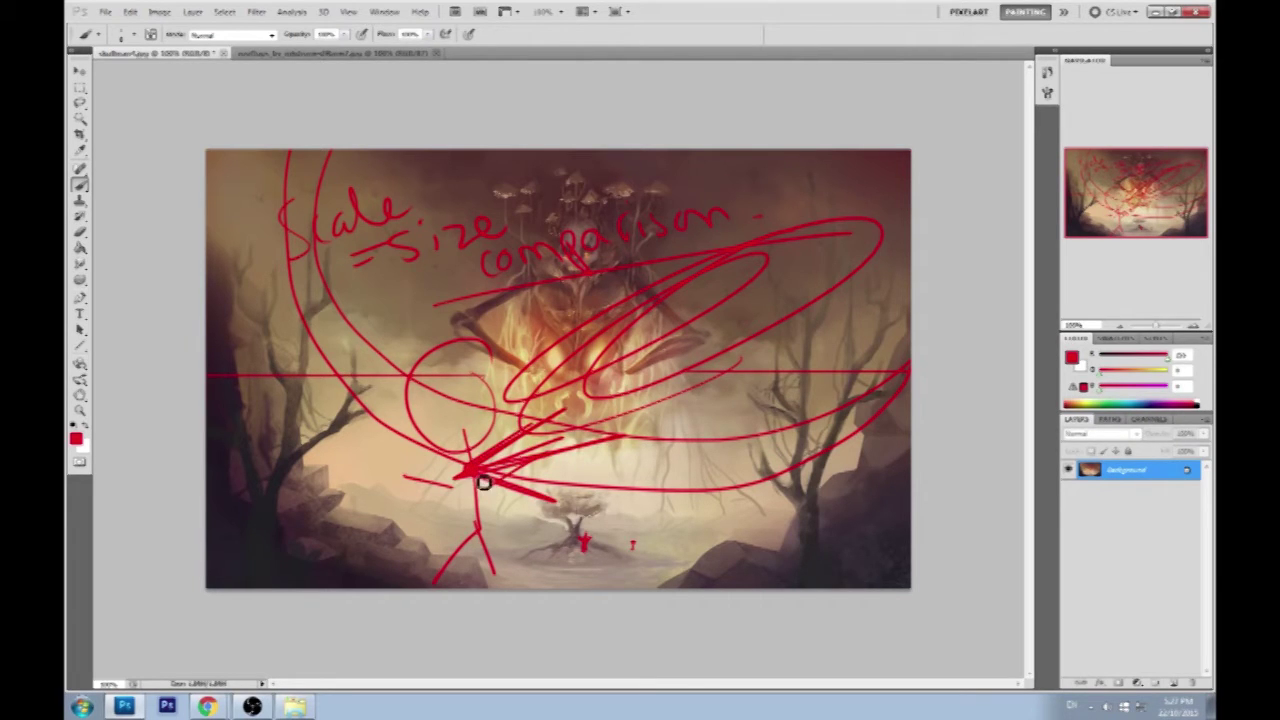
pyautogui.moveTo(840, 329)
pyautogui.mouseDown()
pyautogui.moveTo(816, 401)
pyautogui.moveTo(748, 435)
pyautogui.moveTo(803, 372)
pyautogui.mouseUp()
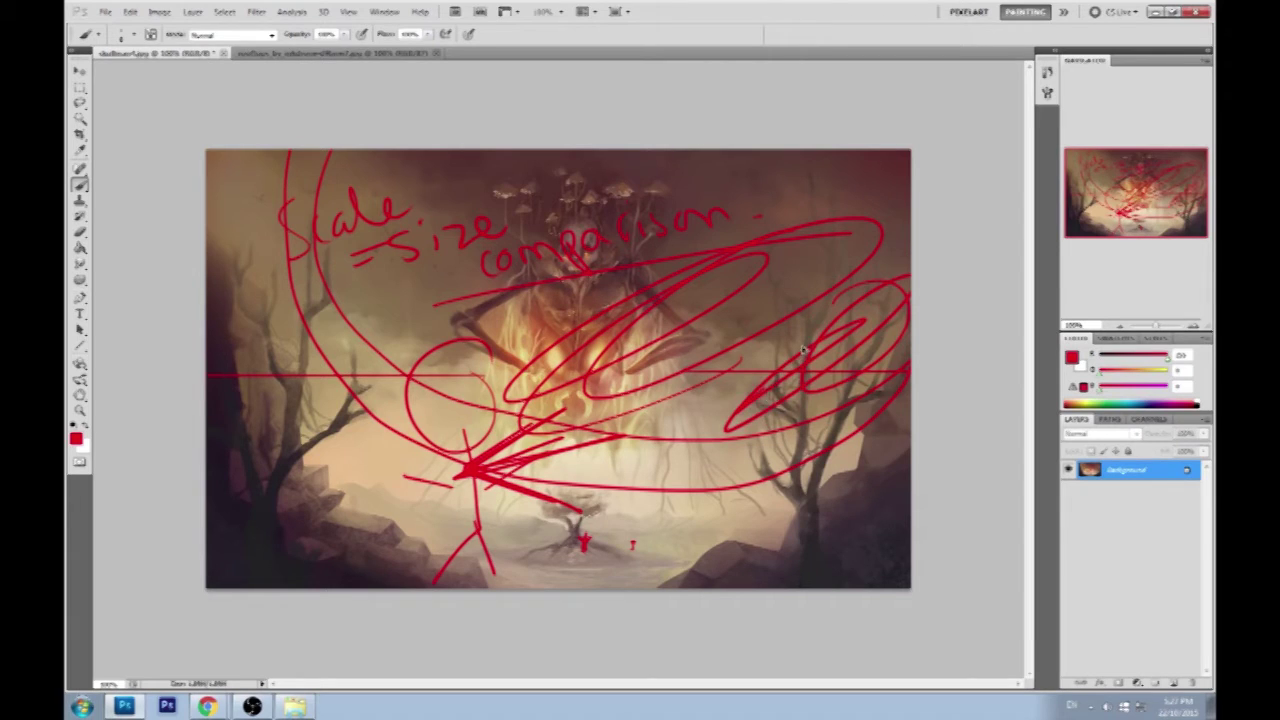
pyautogui.hotkey('ctrl', 'alt', 'z')
pyautogui.hotkey('ctrl', 'alt', 'z')
pyautogui.hotkey('ctrl', 'alt', 'z')
pyautogui.hotkey('ctrl', 'alt', 'z')
pyautogui.hotkey('ctrl', 'alt', 'z')
pyautogui.hotkey('ctrl', 'alt', 'z')
pyautogui.hotkey('ctrl', 'alt', 'z')
pyautogui.hotkey('ctrl', 'alt', 'z')
pyautogui.hotkey('ctrl', 'alt', 'z')
pyautogui.hotkey('ctrl', 'alt', 'z')
pyautogui.hotkey('ctrl', 'alt', 'z')
pyautogui.hotkey('ctrl', 'alt', 'z')
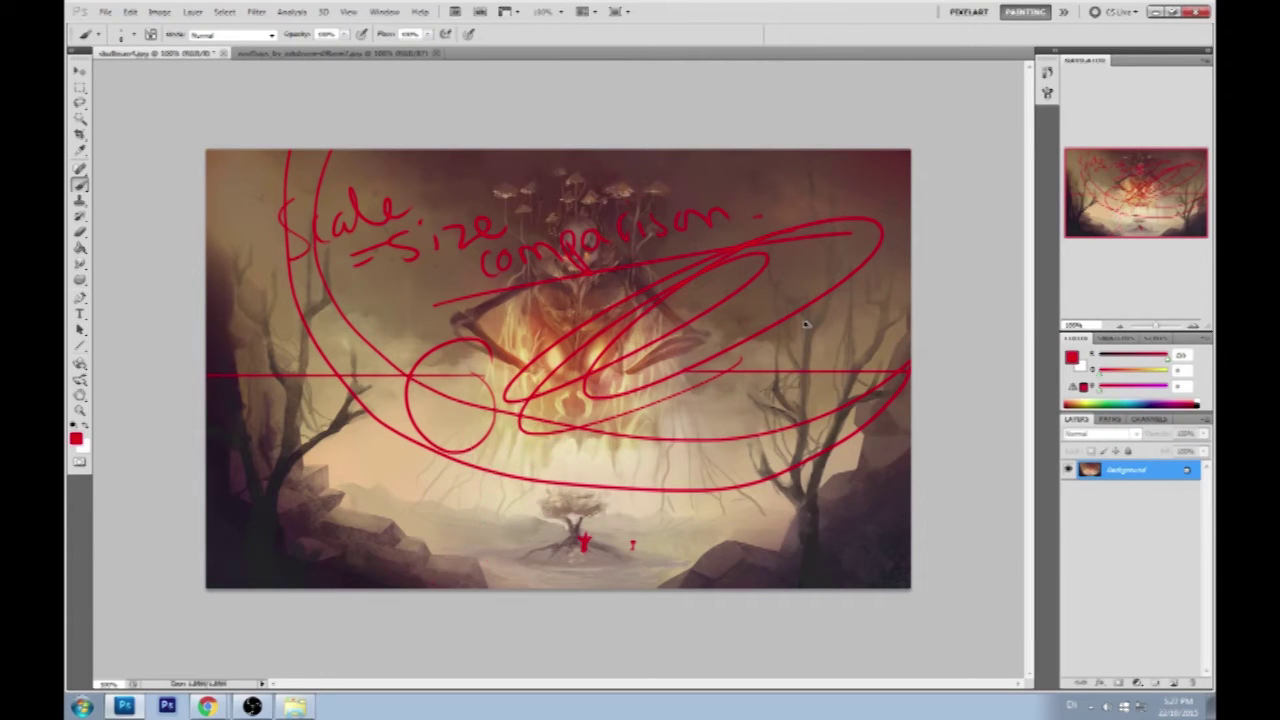
pyautogui.moveTo(619, 515); pyautogui.dragTo(565, 505)
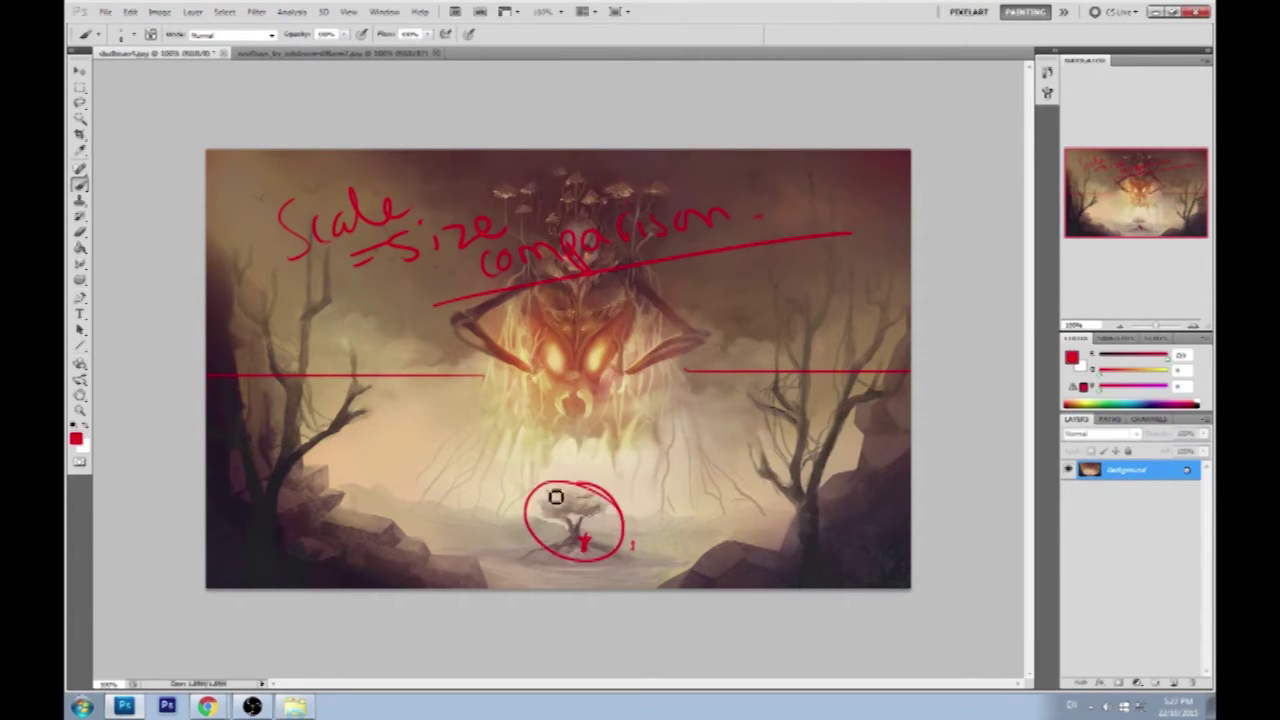
pyautogui.hotkey('ctrl', 'alt', 'z')
pyautogui.moveTo(695, 265)
pyautogui.mouseDown()
pyautogui.moveTo(485, 358)
pyautogui.moveTo(705, 235)
pyautogui.mouseUp()
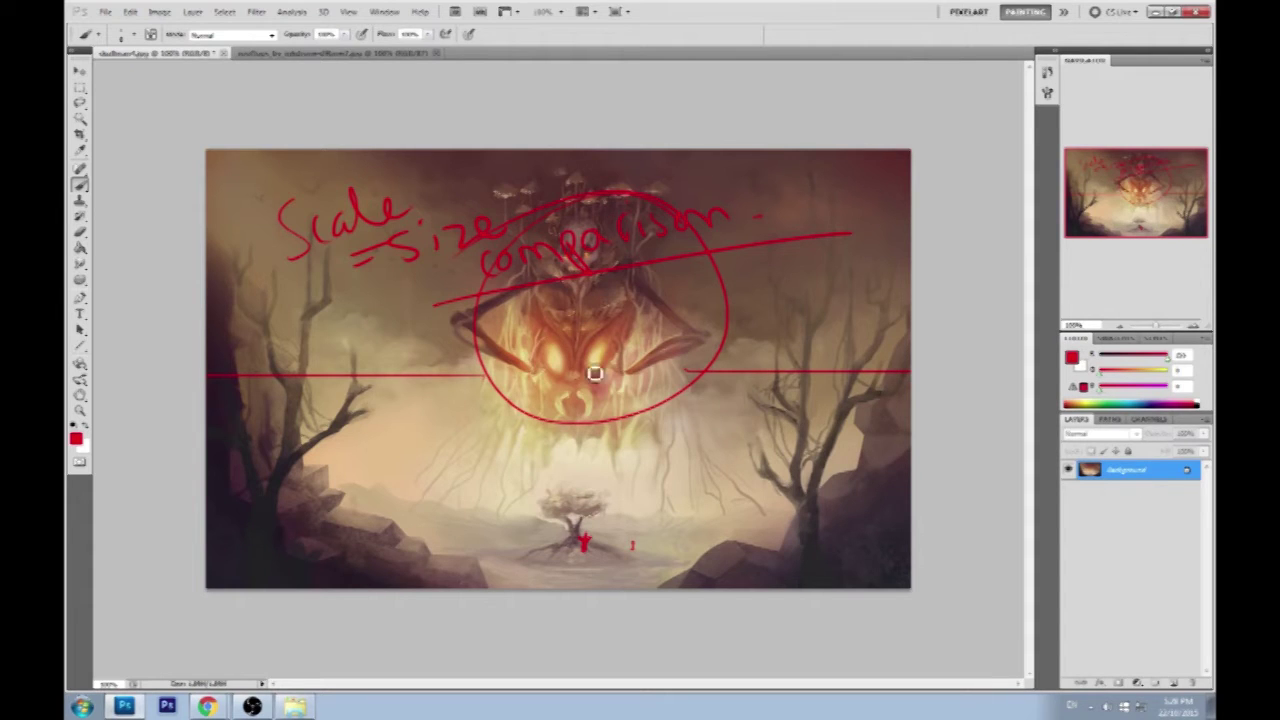
pyautogui.hotkey('ctrl', 'z')
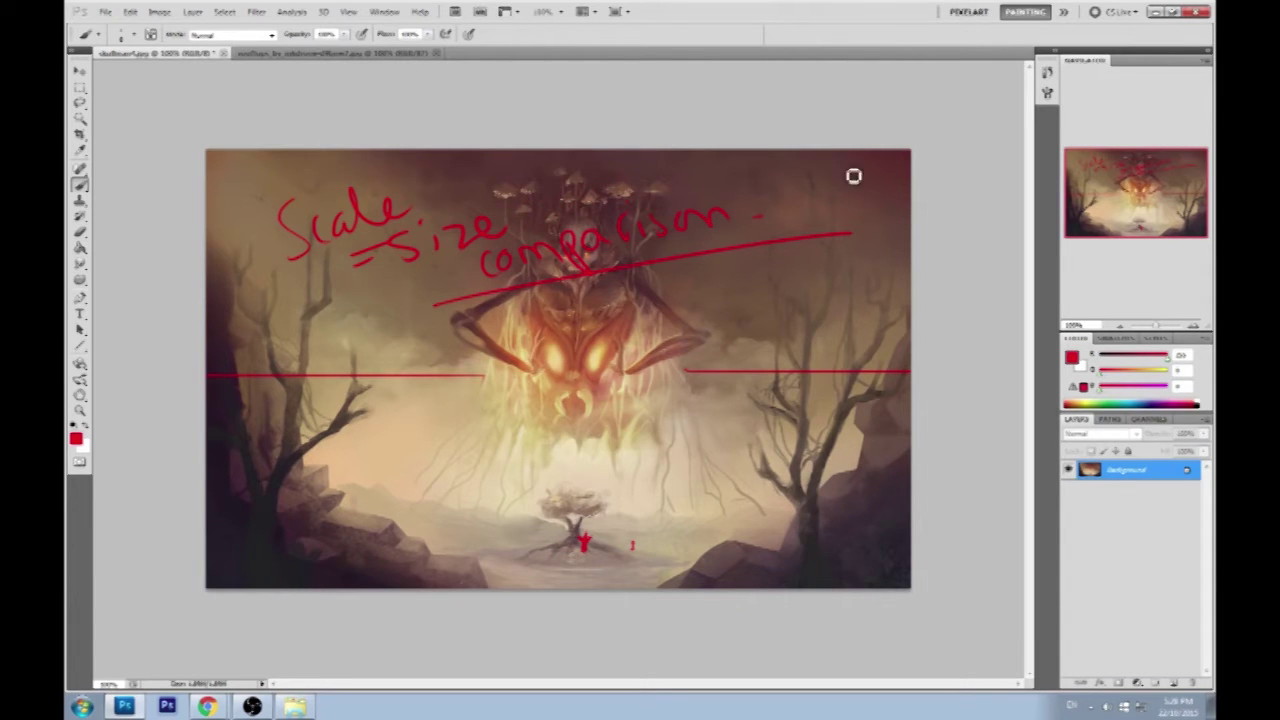
# Scribble along the top, draw centre crosshair lines, and circle the glowing centre.
pyautogui.moveTo(876, 165)
pyautogui.mouseDown()
pyautogui.moveTo(372, 152)
pyautogui.moveTo(396, 309)
pyautogui.moveTo(366, 511)
pyautogui.moveTo(774, 586)
pyautogui.moveTo(898, 490)
pyautogui.moveTo(903, 263)
pyautogui.moveTo(666, 166)
pyautogui.moveTo(325, 212)
pyautogui.moveTo(851, 320)
pyautogui.moveTo(423, 506)
pyautogui.moveTo(397, 306)
pyautogui.moveTo(553, 509)
pyautogui.moveTo(874, 337)
pyautogui.moveTo(866, 306)
pyautogui.mouseUp()
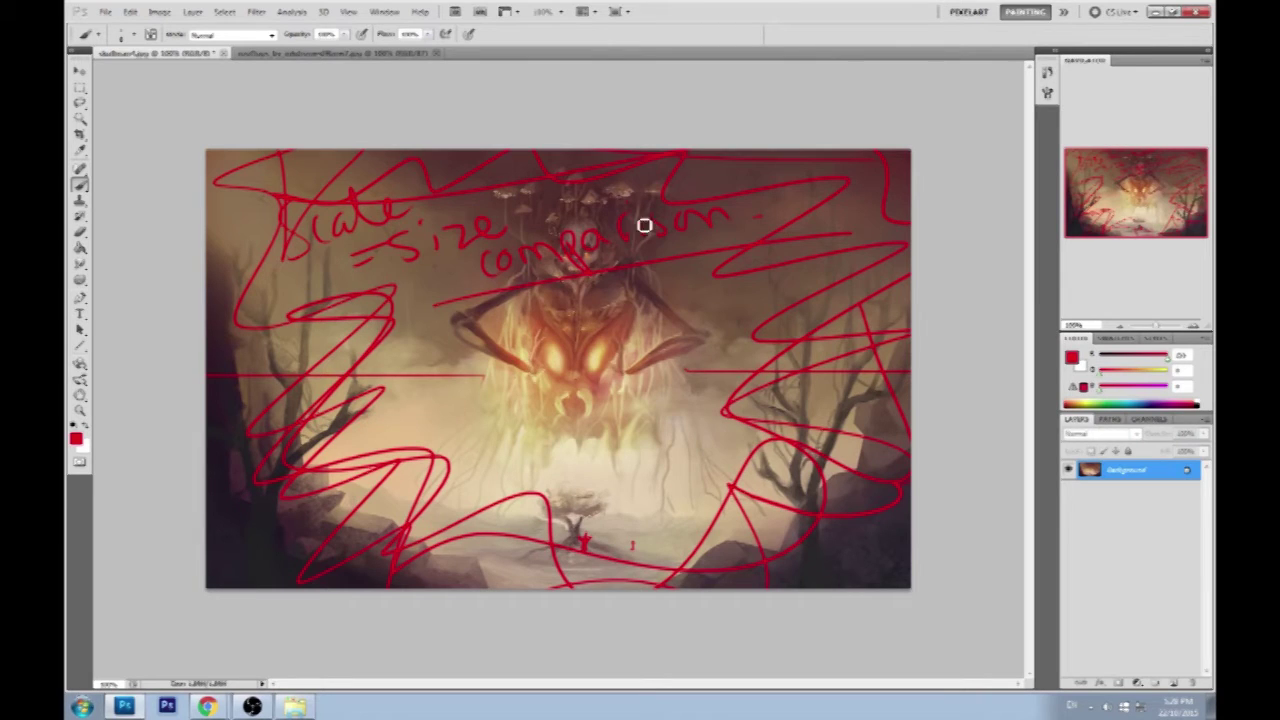
pyautogui.moveTo(582, 152); pyautogui.dragTo(580, 272)
pyautogui.moveTo(551, 337); pyautogui.dragTo(548, 640)
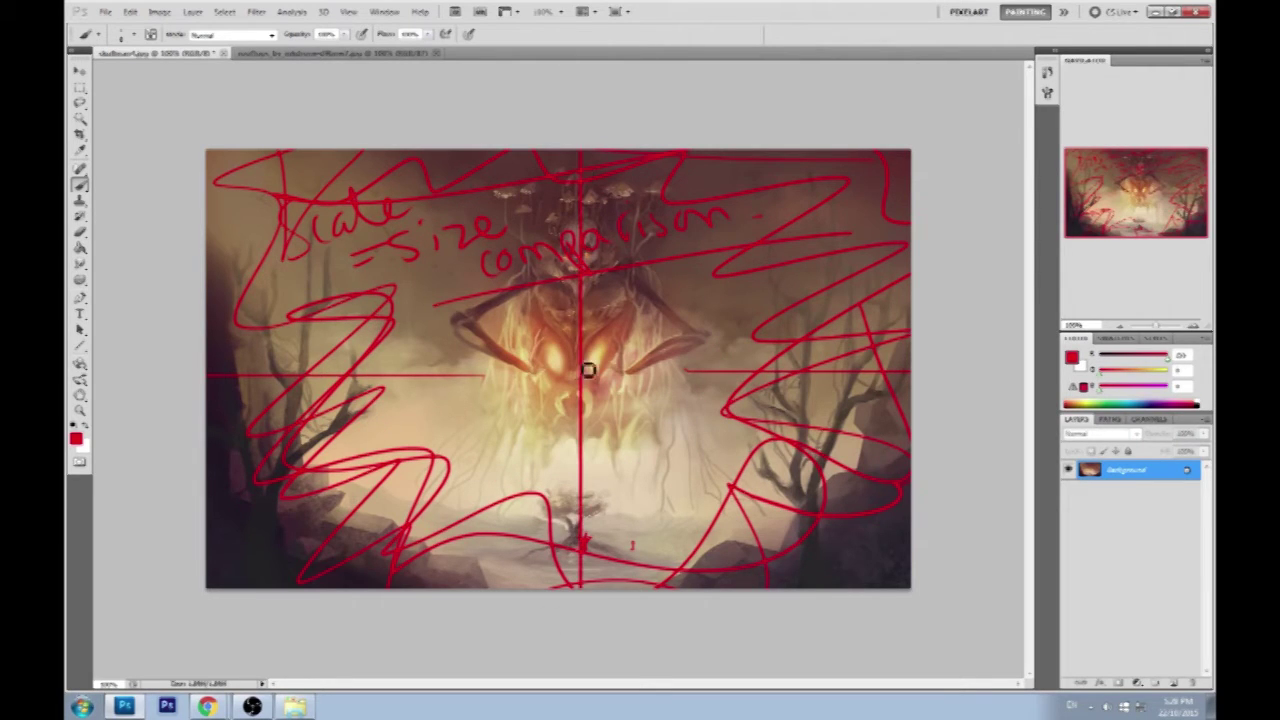
pyautogui.moveTo(586, 372)
pyautogui.mouseDown()
pyautogui.moveTo(226, 371)
pyautogui.moveTo(905, 371)
pyautogui.mouseUp()
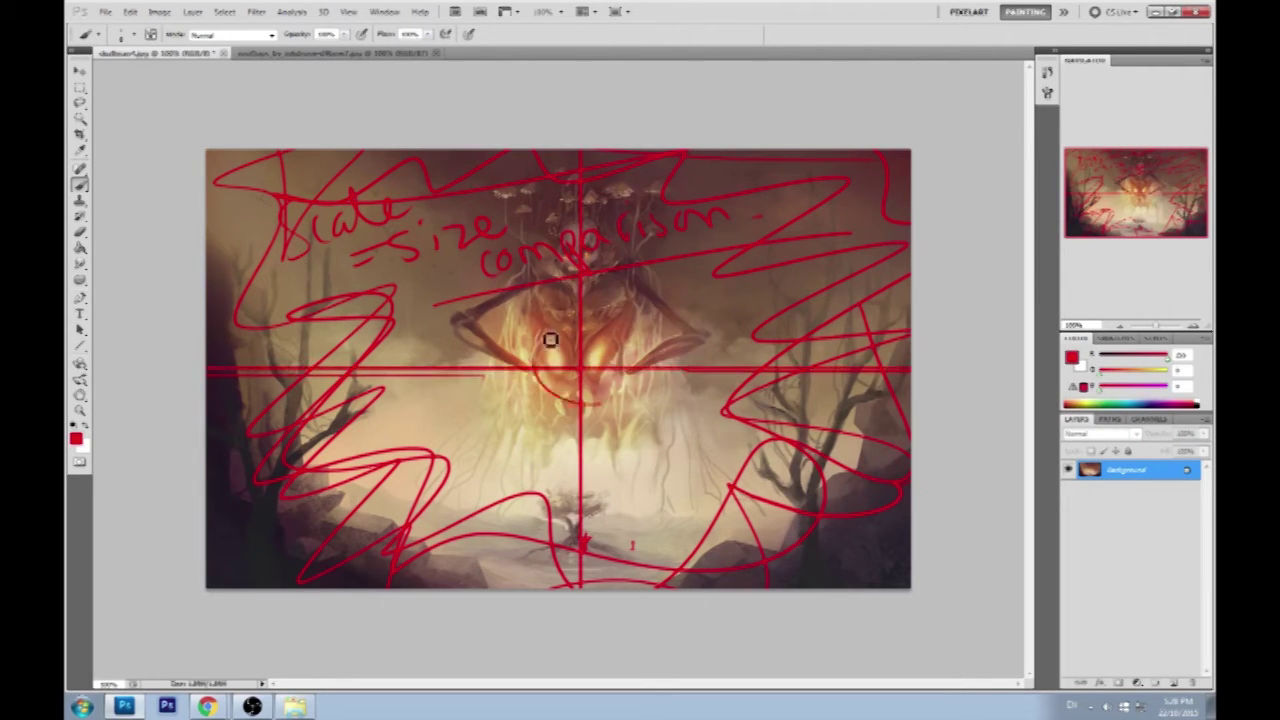
pyautogui.moveTo(549, 340)
pyautogui.mouseDown()
pyautogui.moveTo(542, 393)
pyautogui.moveTo(581, 420)
pyautogui.moveTo(641, 416)
pyautogui.moveTo(681, 352)
pyautogui.moveTo(644, 294)
pyautogui.moveTo(545, 331)
pyautogui.moveTo(558, 425)
pyautogui.moveTo(657, 366)
pyautogui.mouseUp()
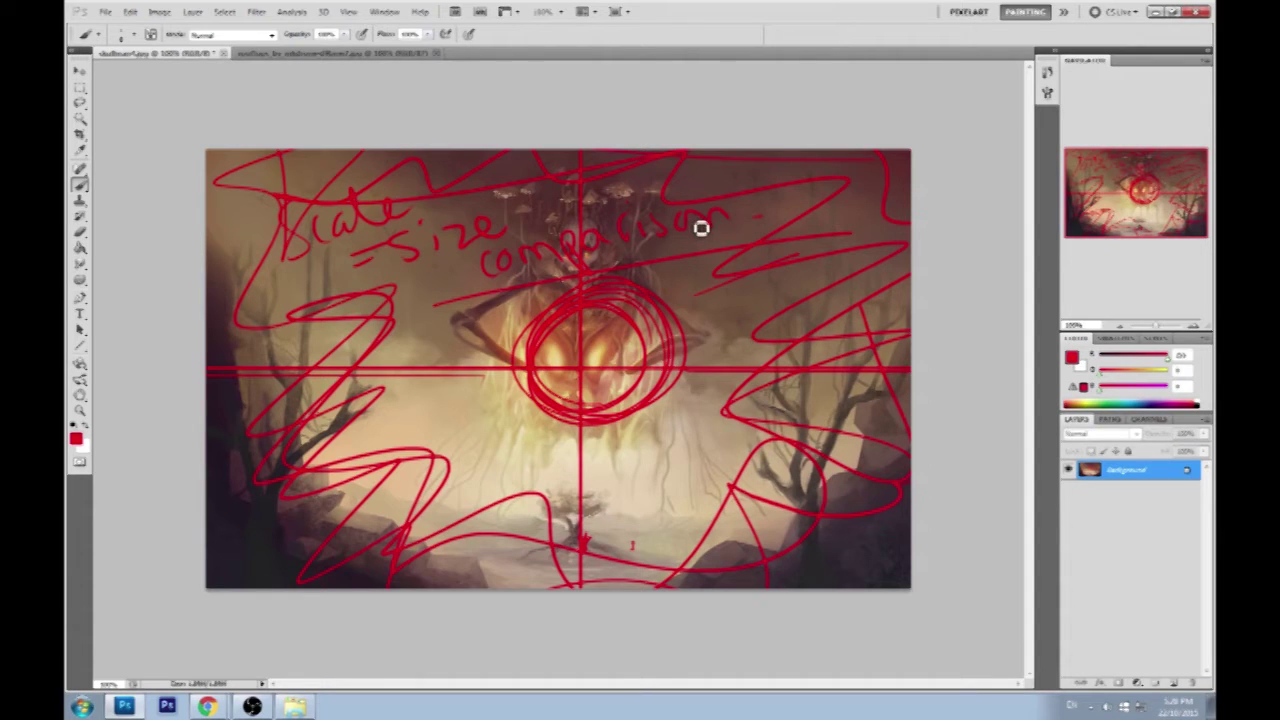
# Step back five times, removing the circles, crosshairs, underline and 'Scale = size comparison' note.
pyautogui.hotkey('ctrl', 'alt', 'z')
pyautogui.hotkey('ctrl', 'alt', 'z')
pyautogui.hotkey('ctrl', 'alt', 'z')
pyautogui.hotkey('ctrl', 'alt', 'z')
pyautogui.hotkey('ctrl', 'alt', 'z')
pyautogui.hotkey('ctrl', 'alt', 'z')
pyautogui.hotkey('ctrl', 'alt', 'z')
pyautogui.hotkey('ctrl', 'alt', 'z')
pyautogui.hotkey('ctrl', 'alt', 'z')
pyautogui.hotkey('ctrl', 'alt', 'z')
pyautogui.hotkey('ctrl', 'alt', 'z')
pyautogui.hotkey('ctrl', 'alt', 'z')
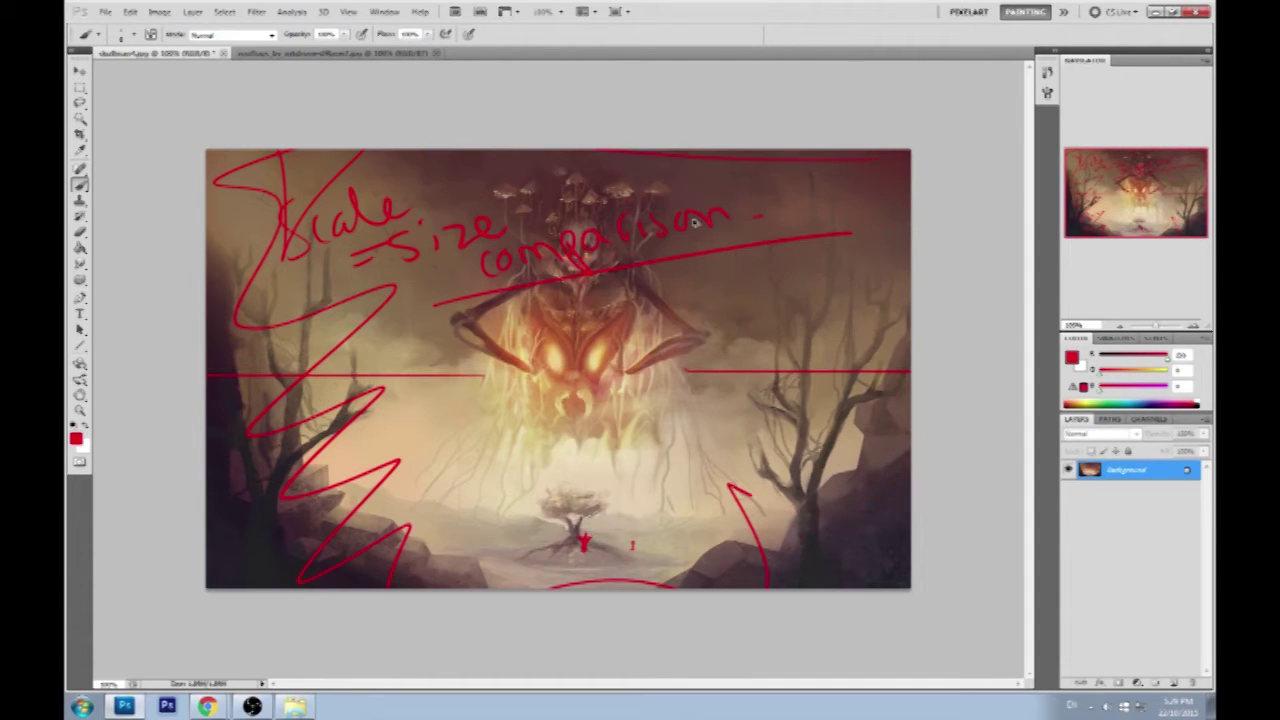
pyautogui.hotkey('ctrl', 'alt', 'z')
pyautogui.hotkey('ctrl', 'alt', 'z')
pyautogui.hotkey('ctrl', 'alt', 'z')
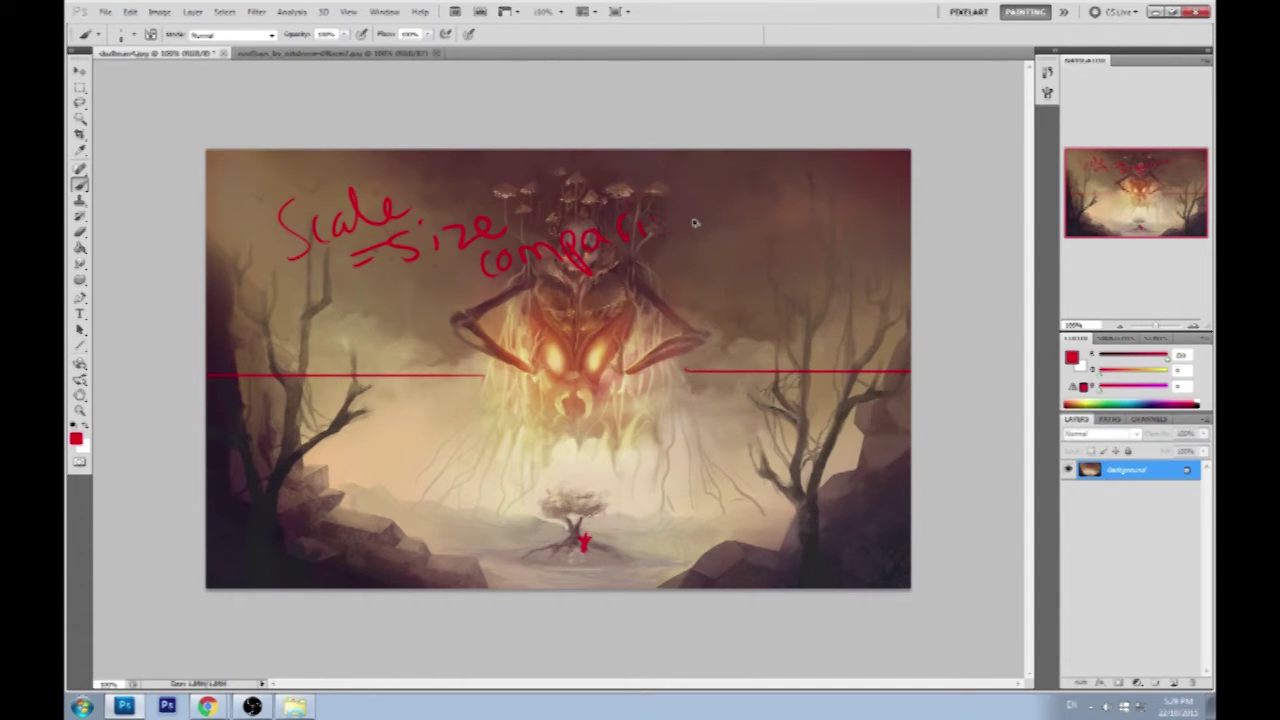
pyautogui.hotkey('ctrl', 'alt', 'z')
pyautogui.hotkey('ctrl', 'alt', 'z')
pyautogui.hotkey('ctrl', 'alt', 'z')
pyautogui.hotkey('ctrl', 'alt', 'z')
pyautogui.hotkey('ctrl', 'alt', 'z')
pyautogui.hotkey('ctrl', 'alt', 'z')
pyautogui.hotkey('ctrl', 'alt', 'z')
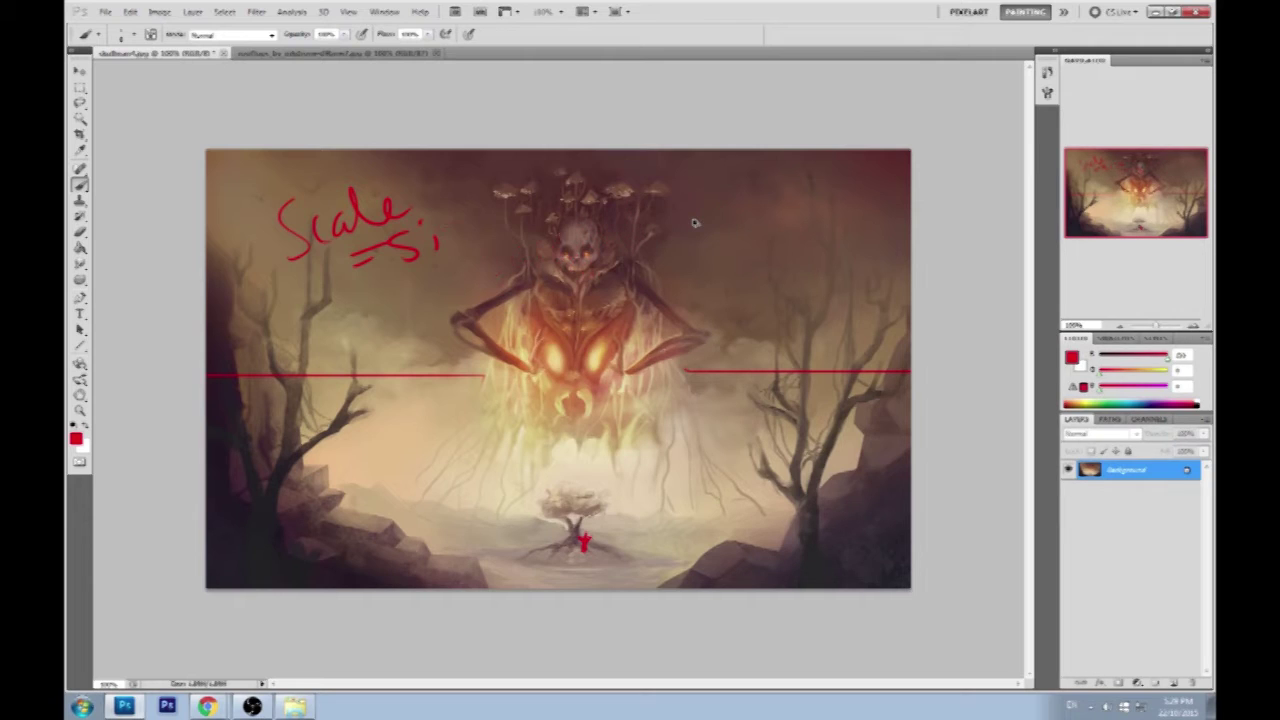
pyautogui.hotkey('ctrl', 'alt', 'z')
pyautogui.hotkey('ctrl', 'alt', 'z')
pyautogui.hotkey('ctrl', 'alt', 'z')
pyautogui.hotkey('ctrl', 'alt', 'z')
pyautogui.hotkey('ctrl', 'alt', 'z')
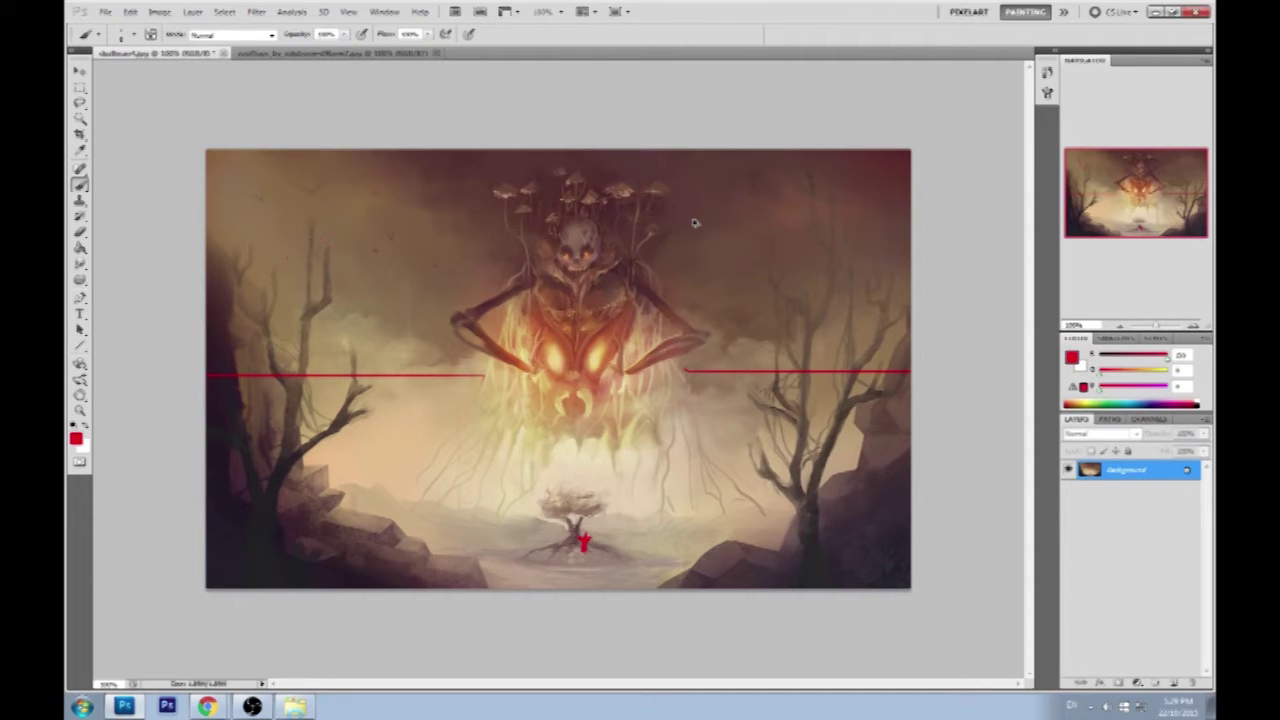
pyautogui.hotkey('ctrl', 'alt', 'z')
pyautogui.hotkey('ctrl', 'alt', 'z')
pyautogui.hotkey('ctrl', 'alt', 'z')
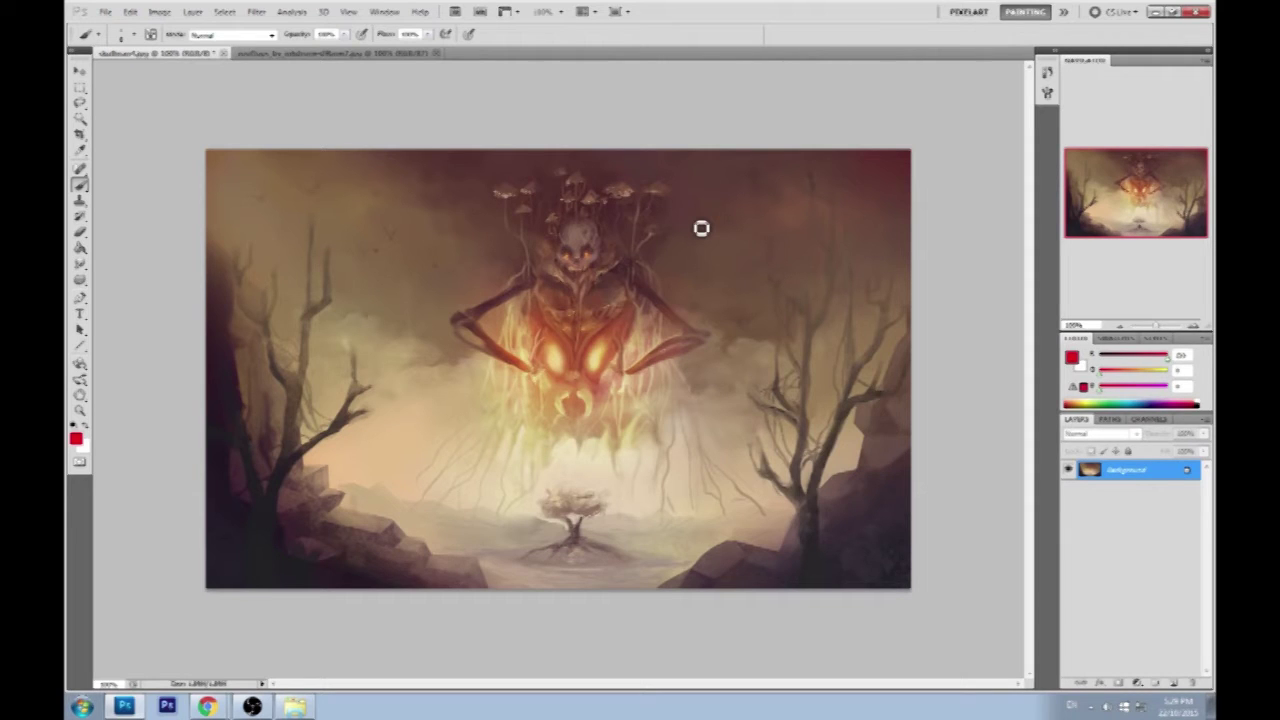
# Paint a curved red stroke down from the top edge on the left side.
pyautogui.moveTo(374, 131)
pyautogui.mouseDown()
pyautogui.moveTo(351, 178)
pyautogui.moveTo(335, 287)
pyautogui.moveTo(365, 407)
pyautogui.moveTo(411, 470)
pyautogui.moveTo(459, 477)
pyautogui.moveTo(467, 507)
pyautogui.mouseUp()
# Paint sweeping red curves on the left, top and top-right, looping around the mushrooms.
pyautogui.moveTo(238, 116)
pyautogui.mouseDown()
pyautogui.moveTo(349, 363)
pyautogui.moveTo(420, 436)
pyautogui.mouseUp()
pyautogui.moveTo(751, 134)
pyautogui.mouseDown()
pyautogui.moveTo(860, 186)
pyautogui.moveTo(995, 433)
pyautogui.mouseUp()
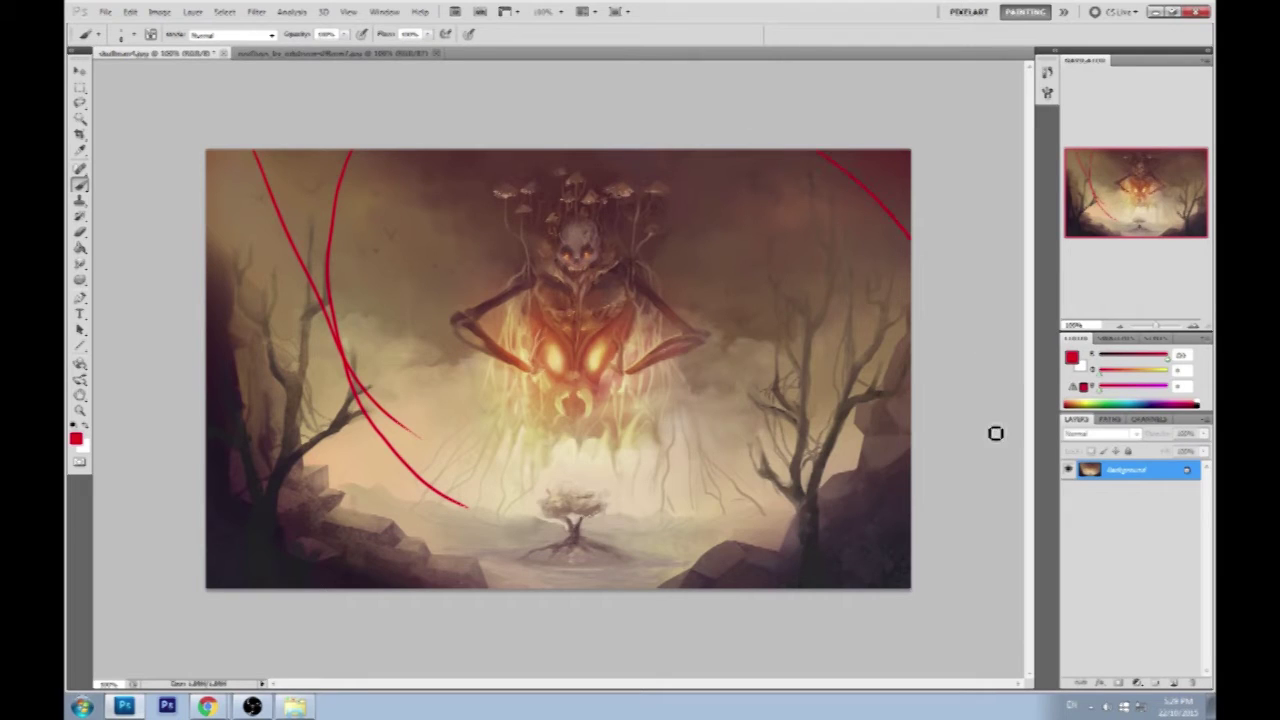
pyautogui.moveTo(866, 157); pyautogui.dragTo(630, 292)
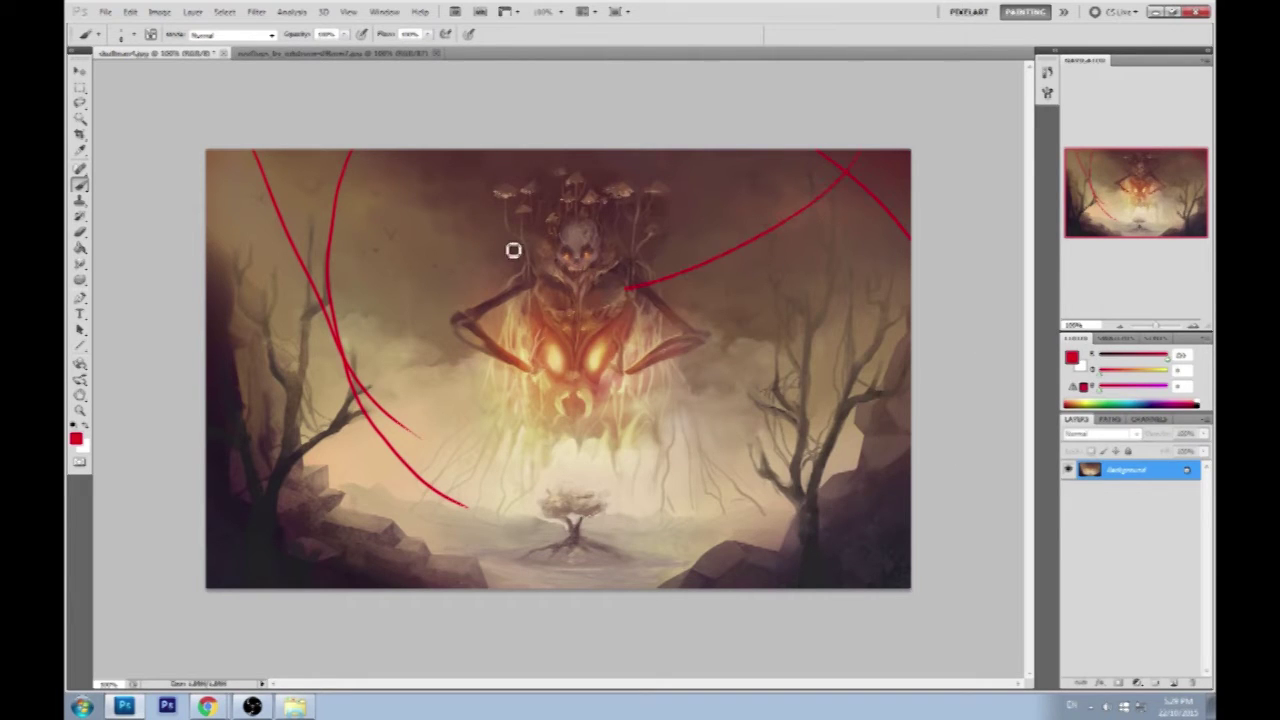
pyautogui.moveTo(443, 166); pyautogui.dragTo(445, 180)
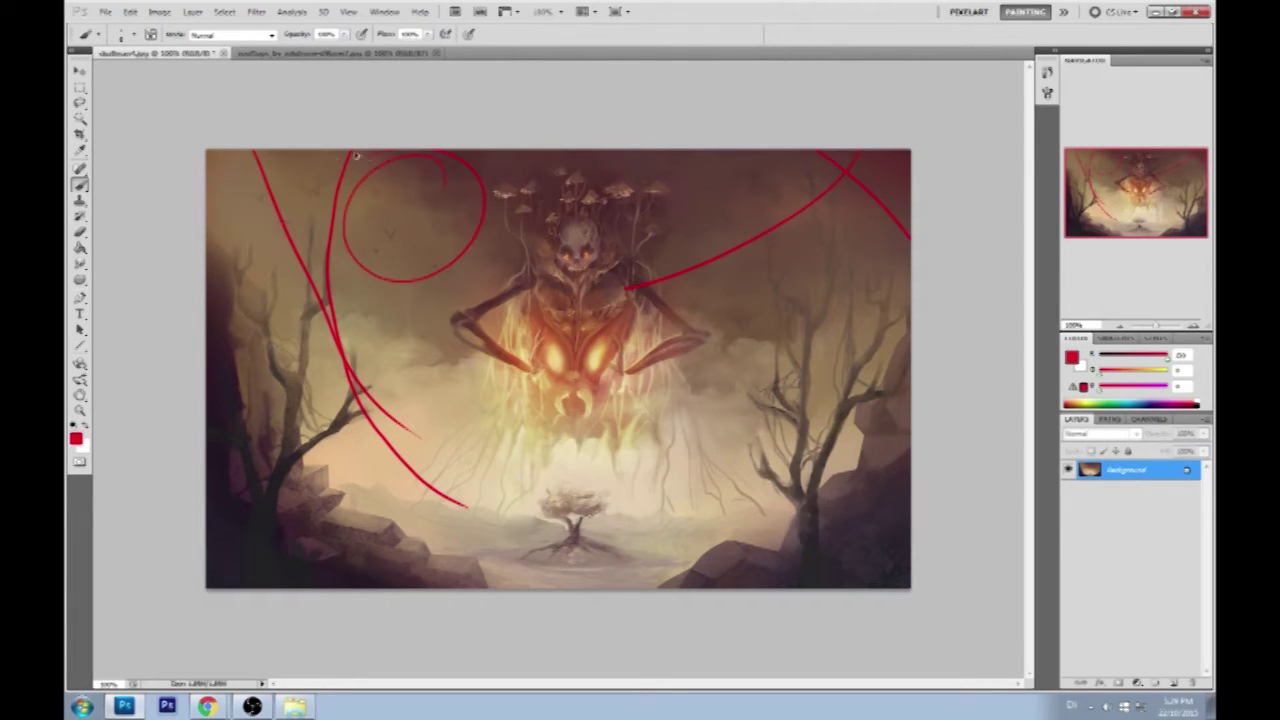
pyautogui.hotkey('ctrl', 'z')
pyautogui.moveTo(249, 209); pyautogui.dragTo(389, 151)
pyautogui.moveTo(535, 131)
pyautogui.mouseDown()
pyautogui.moveTo(484, 312)
pyautogui.moveTo(690, 126)
pyautogui.mouseUp()
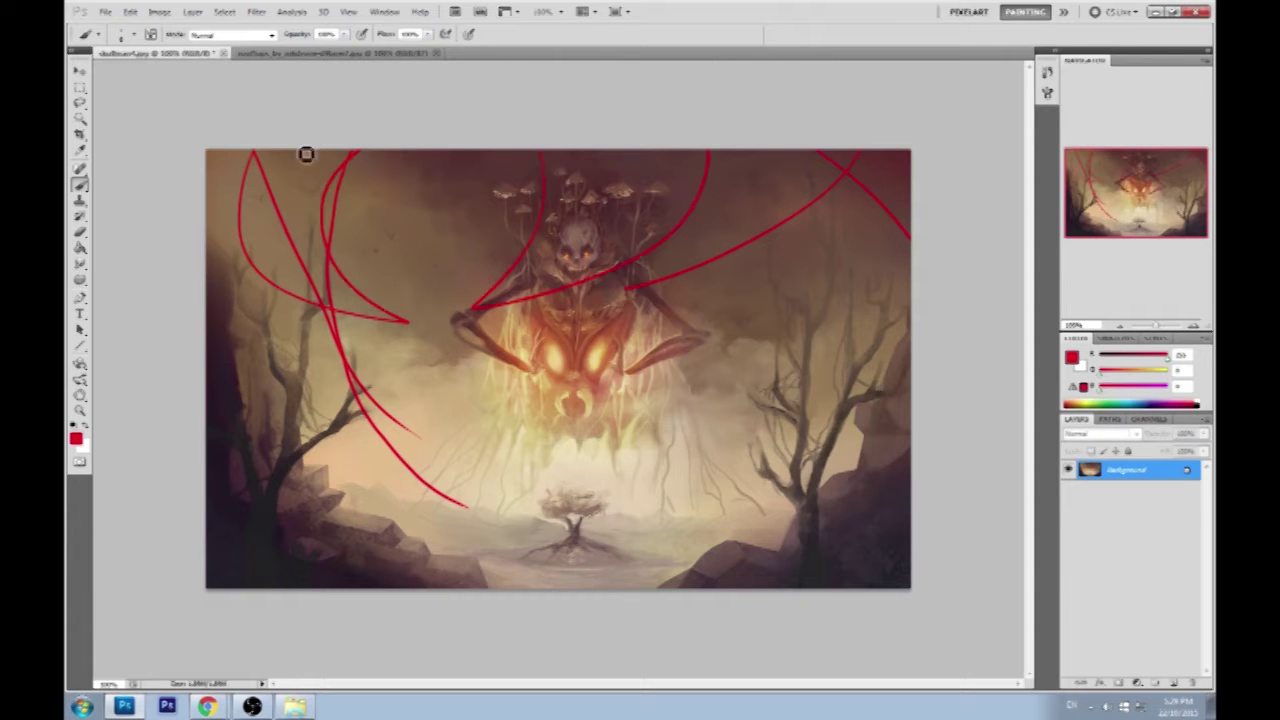
pyautogui.moveTo(288, 152)
pyautogui.mouseDown()
pyautogui.moveTo(530, 224)
pyautogui.moveTo(575, 152)
pyautogui.mouseUp()
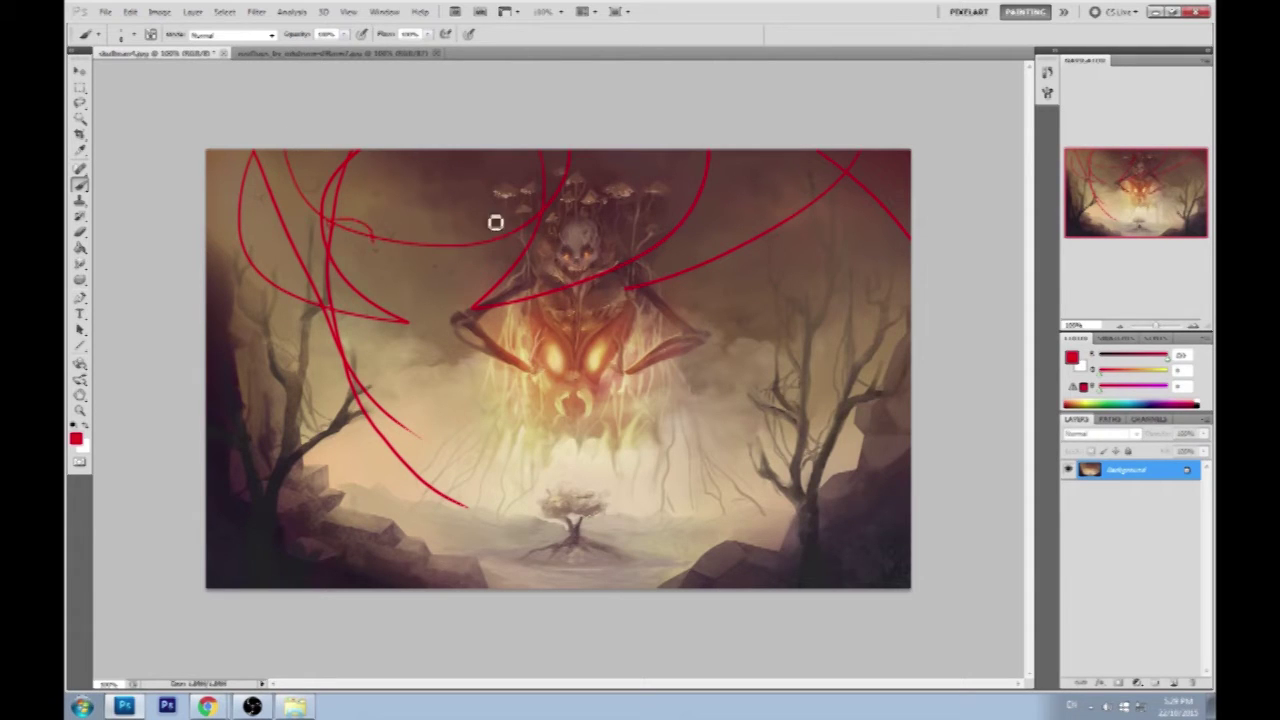
pyautogui.moveTo(496, 214); pyautogui.dragTo(508, 203)
pyautogui.moveTo(398, 264); pyautogui.dragTo(452, 283)
# Mark a Y-shaped figure by the tree and paint long arcs across the middle and lower scene.
pyautogui.moveTo(614, 548); pyautogui.dragTo(624, 528)
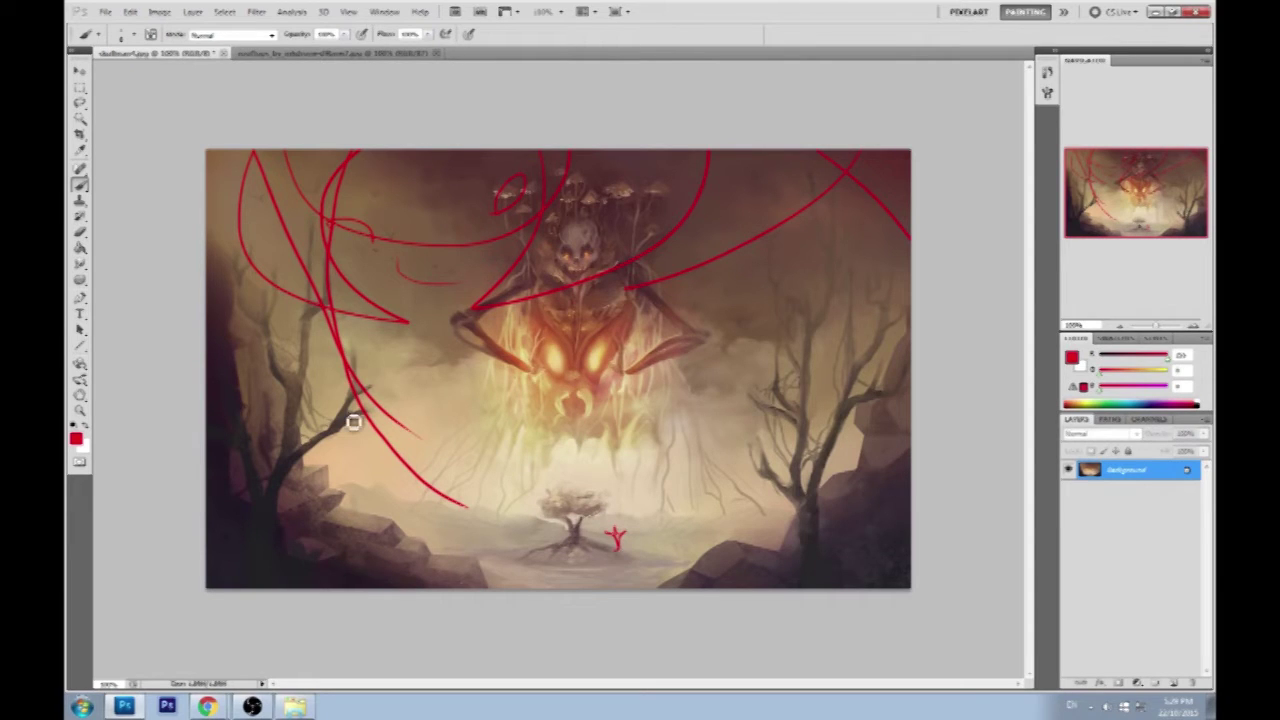
pyautogui.moveTo(350, 372)
pyautogui.mouseDown()
pyautogui.moveTo(491, 385)
pyautogui.moveTo(910, 302)
pyautogui.mouseUp()
pyautogui.moveTo(775, 465); pyautogui.dragTo(910, 420)
pyautogui.moveTo(662, 355); pyautogui.dragTo(292, 420)
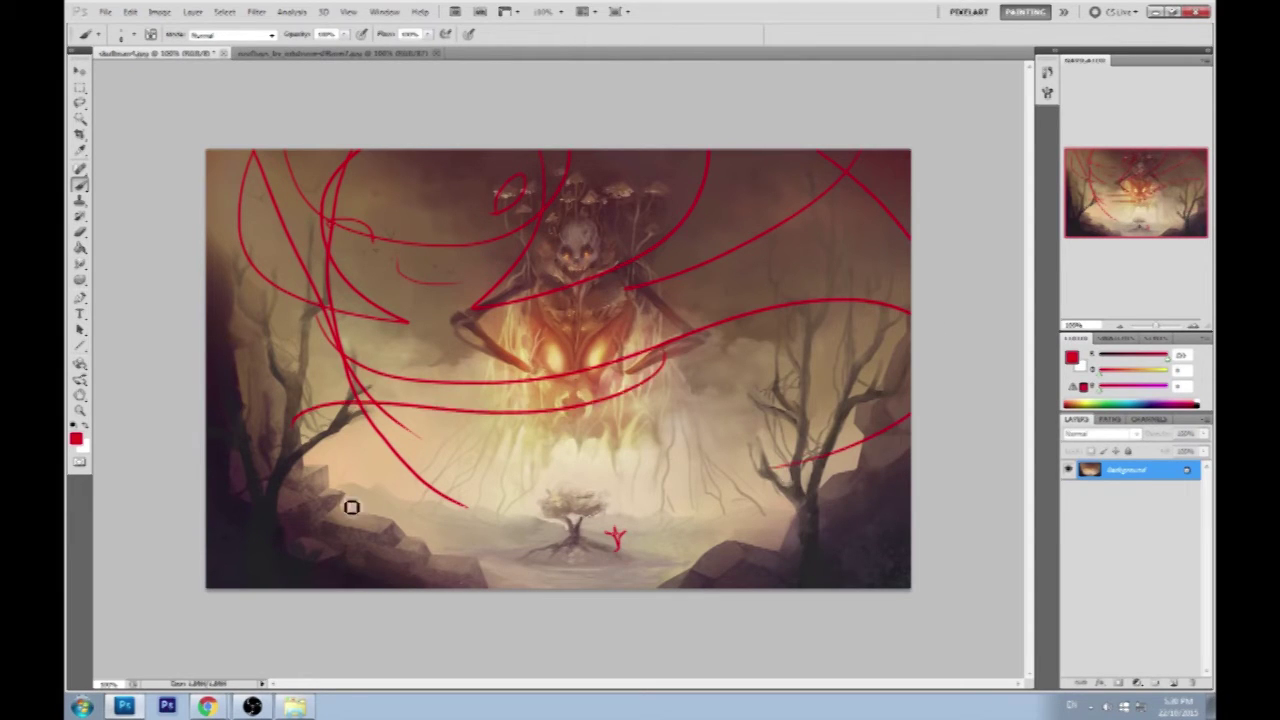
pyautogui.moveTo(360, 505); pyautogui.dragTo(730, 452)
pyautogui.moveTo(208, 352); pyautogui.dragTo(910, 350)
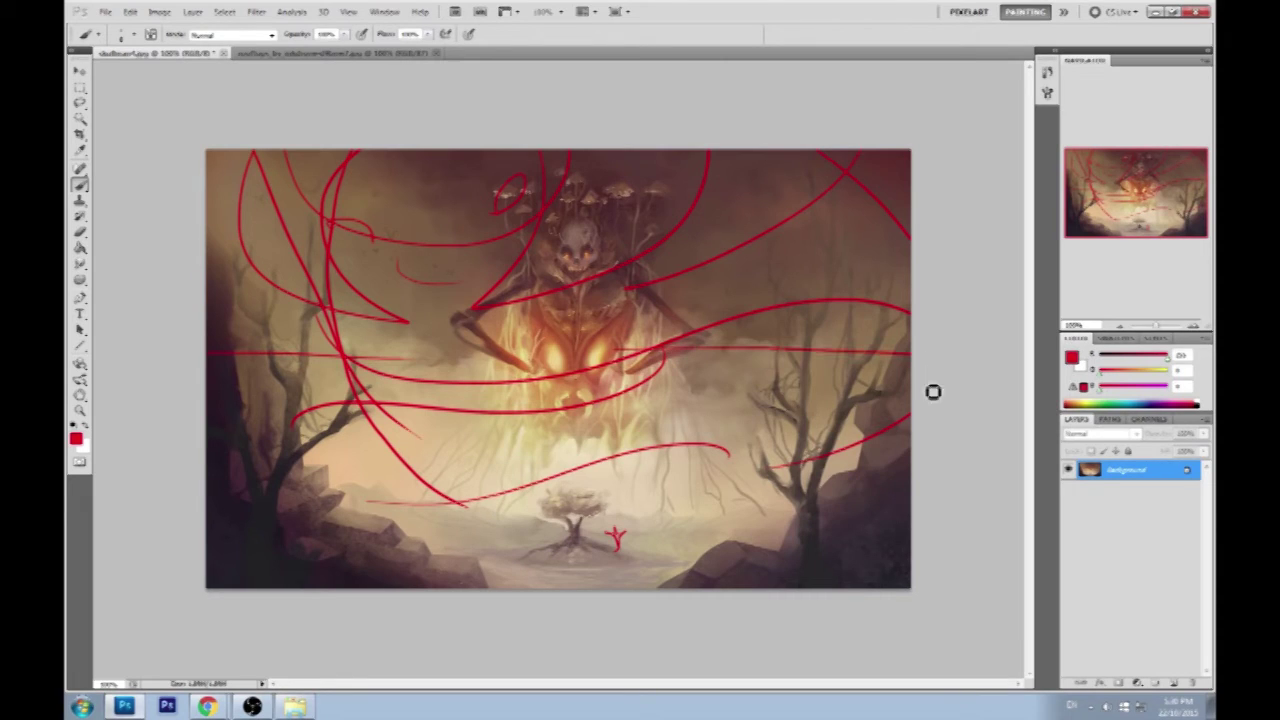
pyautogui.hotkey('ctrl', 'z')
pyautogui.moveTo(210, 524); pyautogui.dragTo(407, 523)
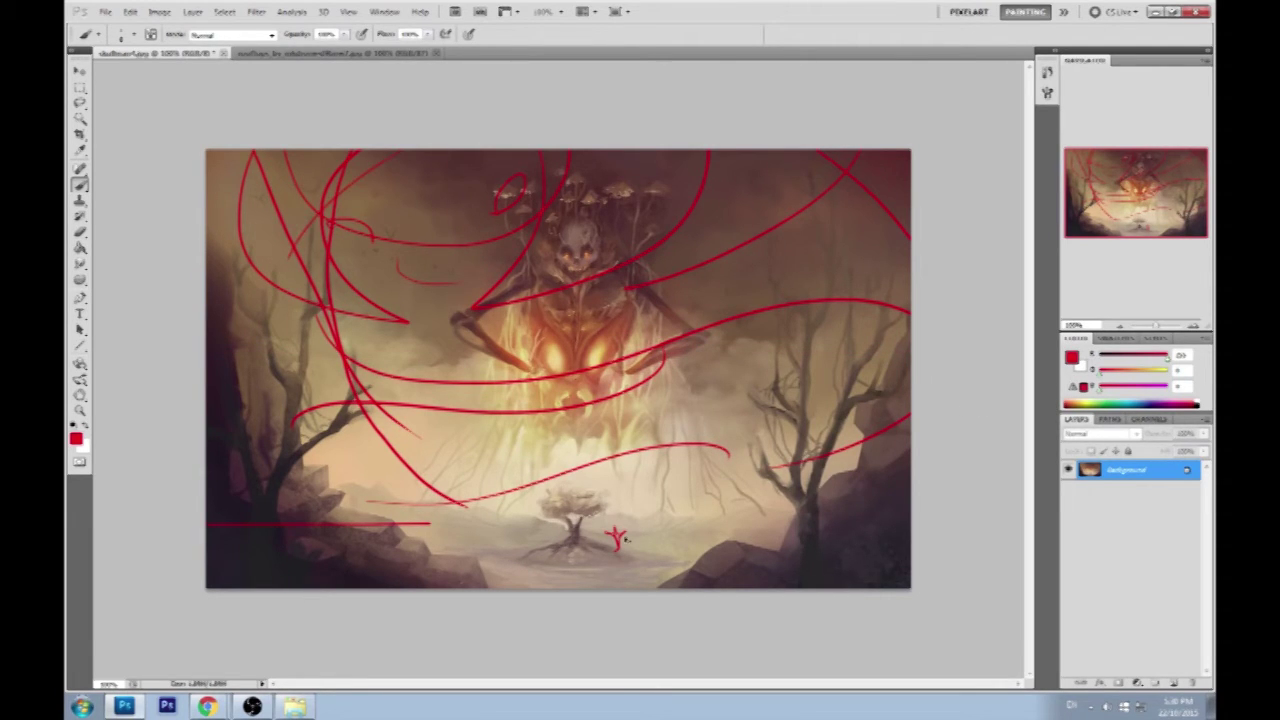
# Erase a white patch by the tree, draw a rune-like mark in it, and extend the bottom stroke.
pyautogui.press('e')
pyautogui.moveTo(626, 540)
pyautogui.mouseDown()
pyautogui.moveTo(609, 529)
pyautogui.moveTo(623, 552)
pyautogui.moveTo(636, 528)
pyautogui.mouseUp()
pyautogui.press('b')
pyautogui.moveTo(210, 562)
pyautogui.mouseDown()
pyautogui.moveTo(655, 586)
pyautogui.moveTo(618, 580)
pyautogui.moveTo(908, 566)
pyautogui.mouseUp()
pyautogui.moveTo(612, 460)
pyautogui.mouseDown()
pyautogui.moveTo(386, 486)
pyautogui.moveTo(437, 540)
pyautogui.moveTo(829, 543)
pyautogui.moveTo(910, 518)
pyautogui.mouseUp()
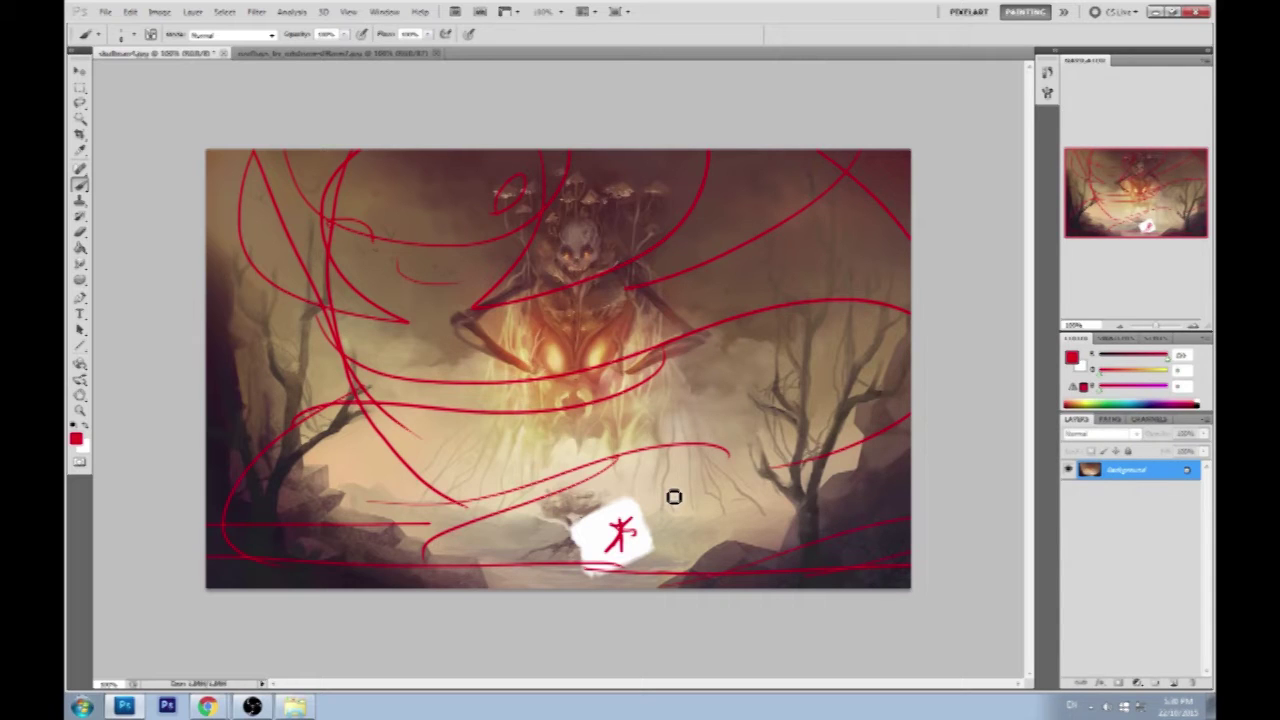
# Sweep red curves across the middle and lower left, thickening the lower-left stroke into a blob.
pyautogui.moveTo(250, 170)
pyautogui.mouseDown()
pyautogui.moveTo(323, 293)
pyautogui.moveTo(880, 287)
pyautogui.mouseUp()
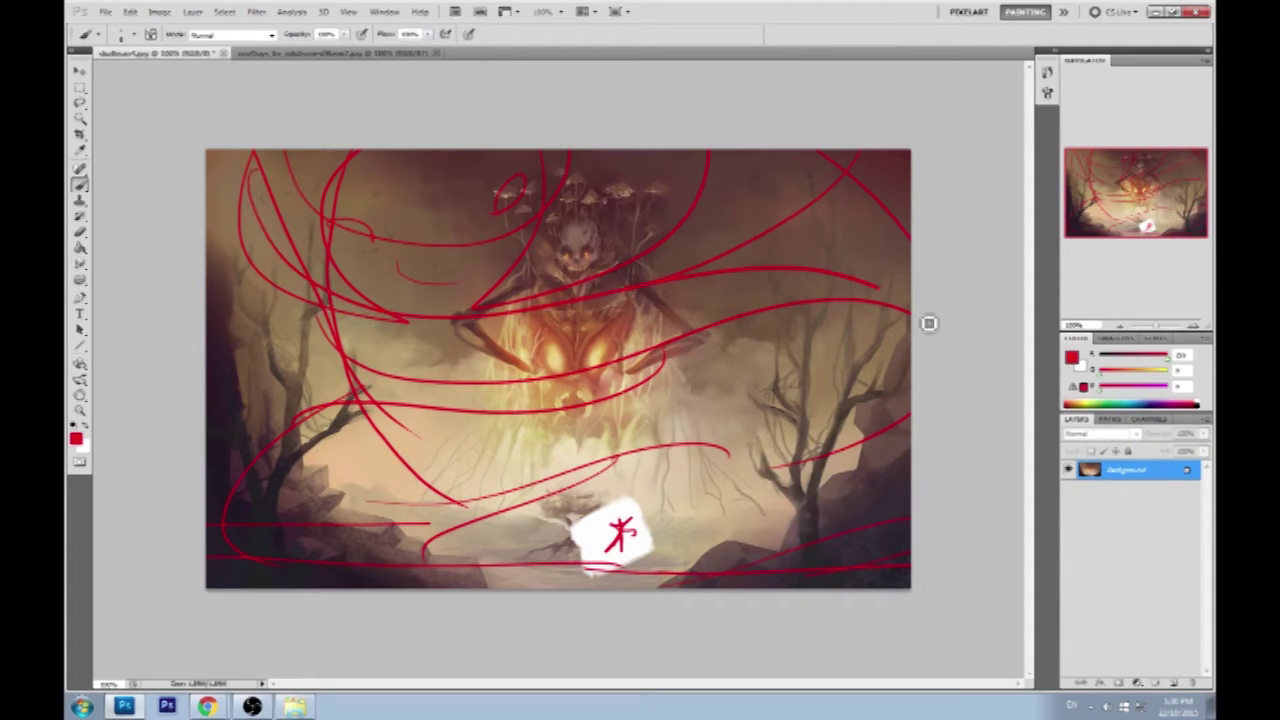
pyautogui.moveTo(915, 418); pyautogui.dragTo(258, 516)
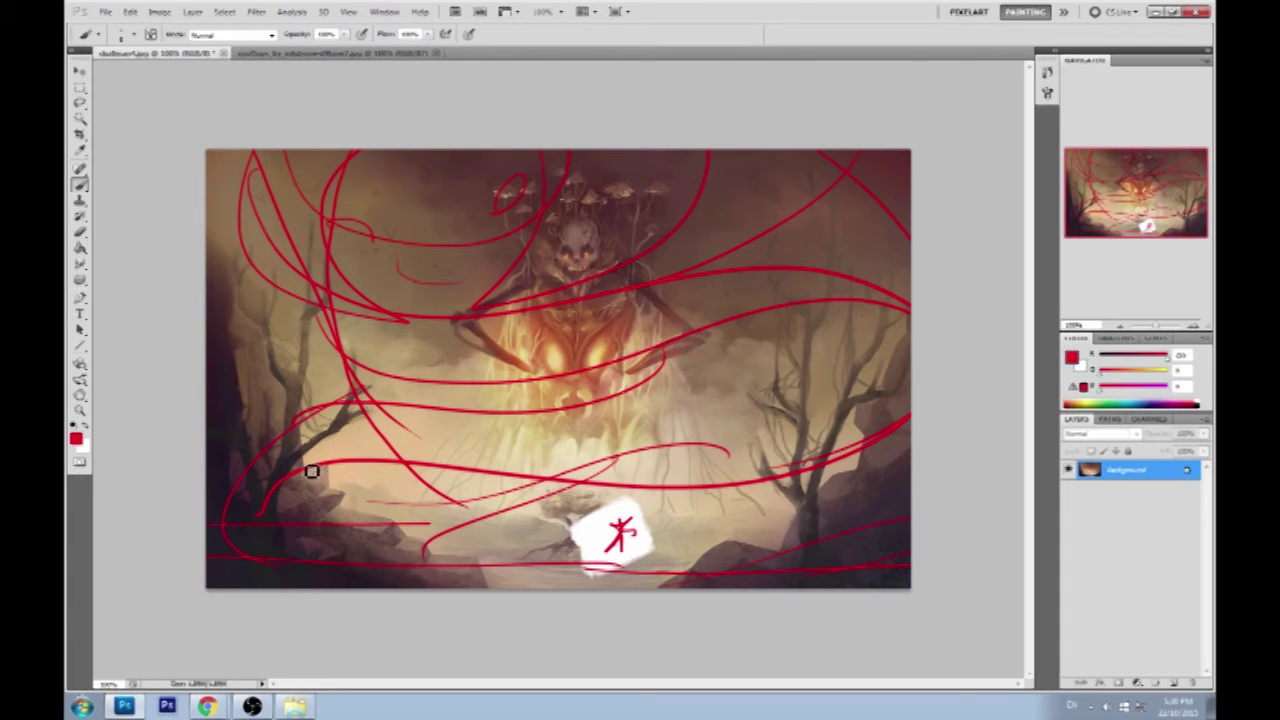
pyautogui.moveTo(336, 465)
pyautogui.mouseDown()
pyautogui.moveTo(267, 519)
pyautogui.moveTo(260, 570)
pyautogui.moveTo(237, 537)
pyautogui.mouseUp()
pyautogui.moveTo(462, 212)
pyautogui.mouseDown()
pyautogui.moveTo(358, 369)
pyautogui.moveTo(449, 363)
pyautogui.mouseUp()
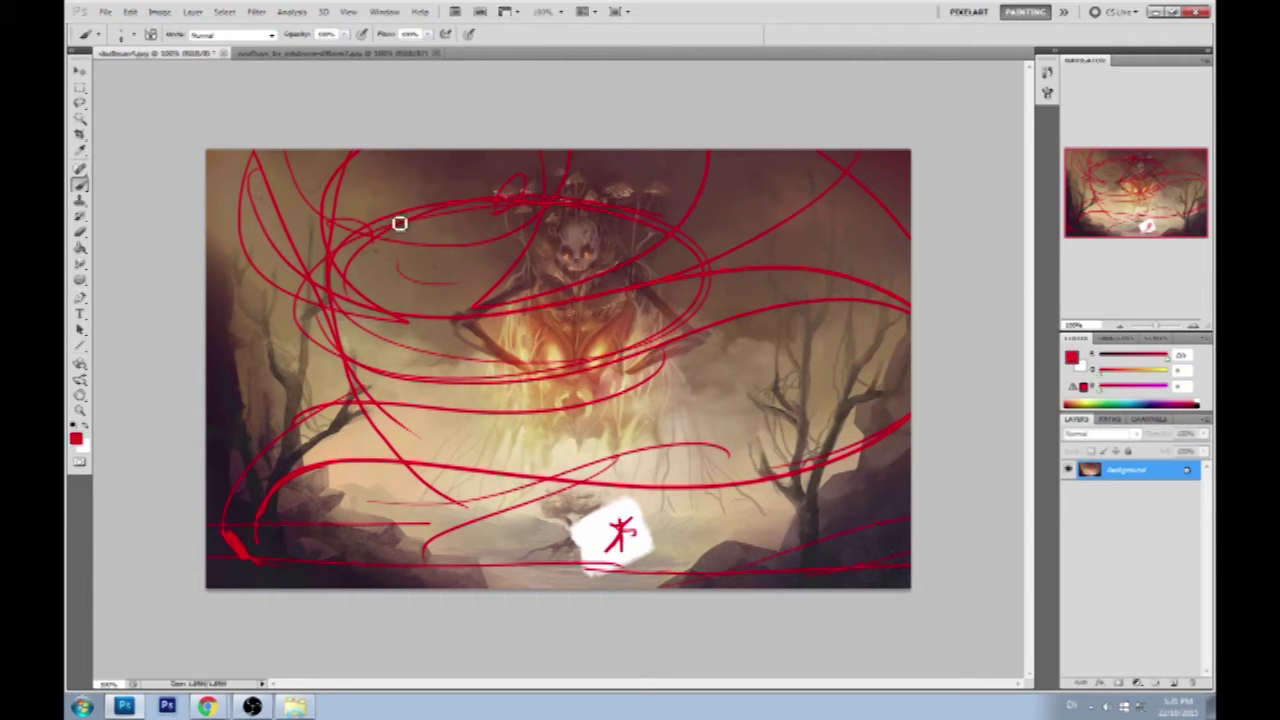
# Paint looping red strokes, a long bottom line and thin strokes, undoing the stray upper horizontal line.
pyautogui.moveTo(400, 220)
pyautogui.mouseDown()
pyautogui.moveTo(755, 289)
pyautogui.moveTo(782, 481)
pyautogui.moveTo(347, 453)
pyautogui.moveTo(283, 523)
pyautogui.moveTo(483, 445)
pyautogui.moveTo(951, 349)
pyautogui.moveTo(422, 264)
pyautogui.moveTo(746, 263)
pyautogui.moveTo(492, 434)
pyautogui.moveTo(233, 550)
pyautogui.moveTo(448, 440)
pyautogui.moveTo(883, 316)
pyautogui.moveTo(351, 278)
pyautogui.moveTo(777, 307)
pyautogui.moveTo(469, 459)
pyautogui.moveTo(289, 446)
pyautogui.mouseUp()
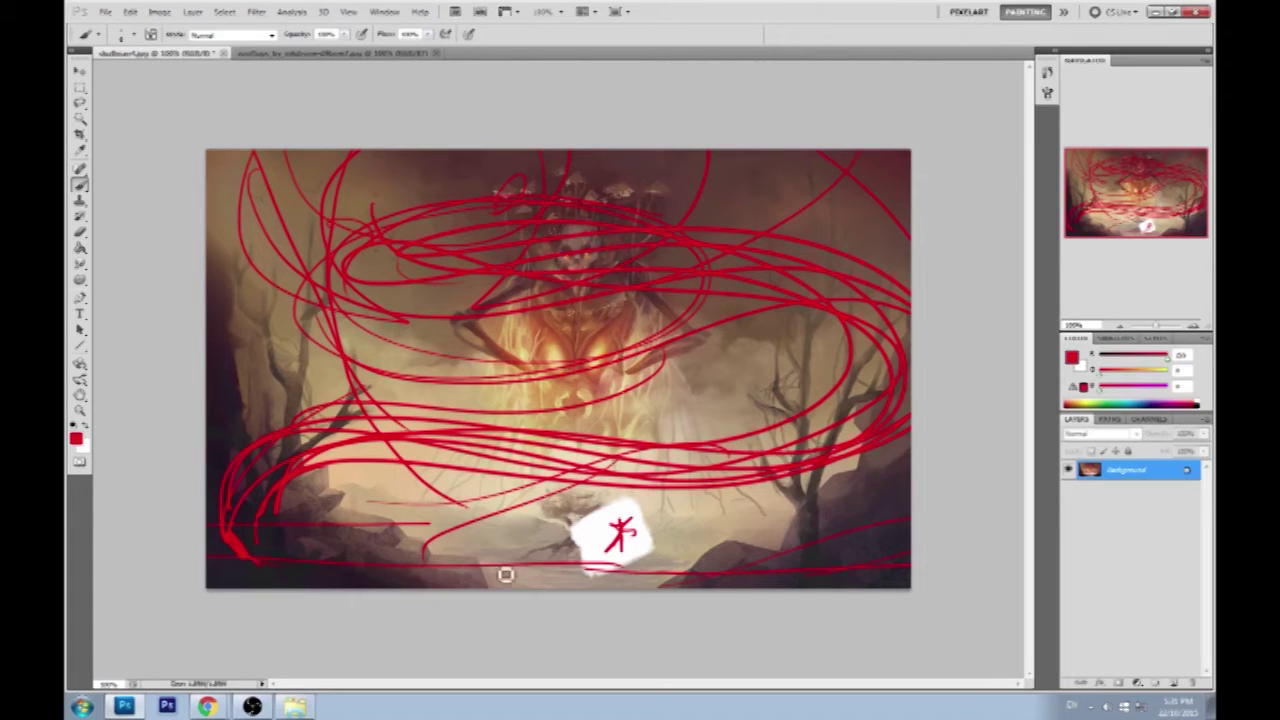
pyautogui.moveTo(306, 569); pyautogui.dragTo(894, 582)
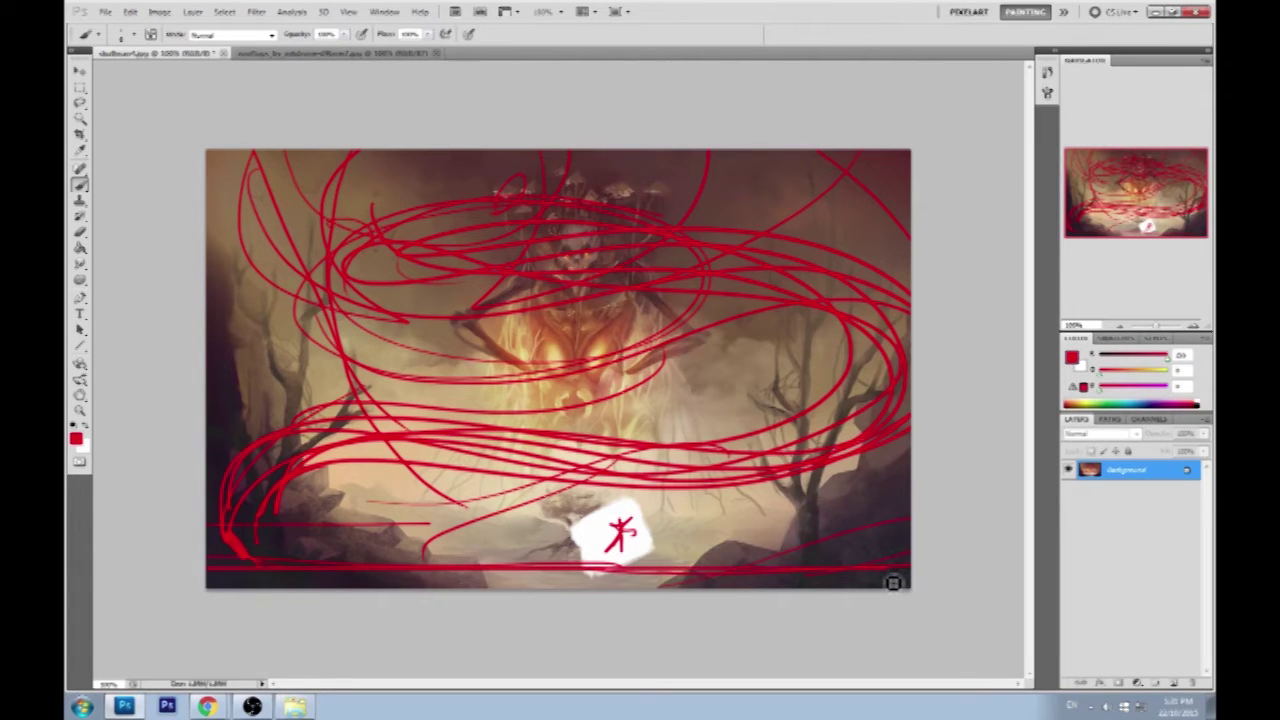
pyautogui.moveTo(906, 229); pyautogui.dragTo(212, 228)
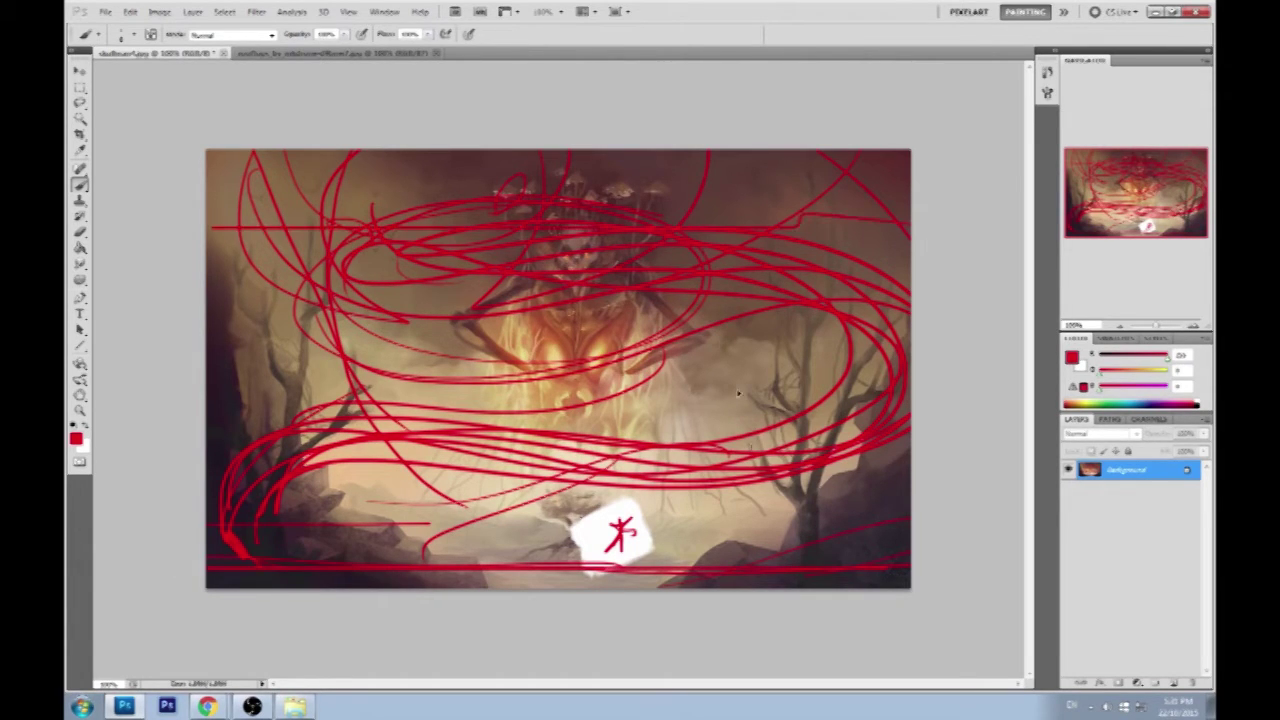
pyautogui.hotkey('ctrl', 'z')
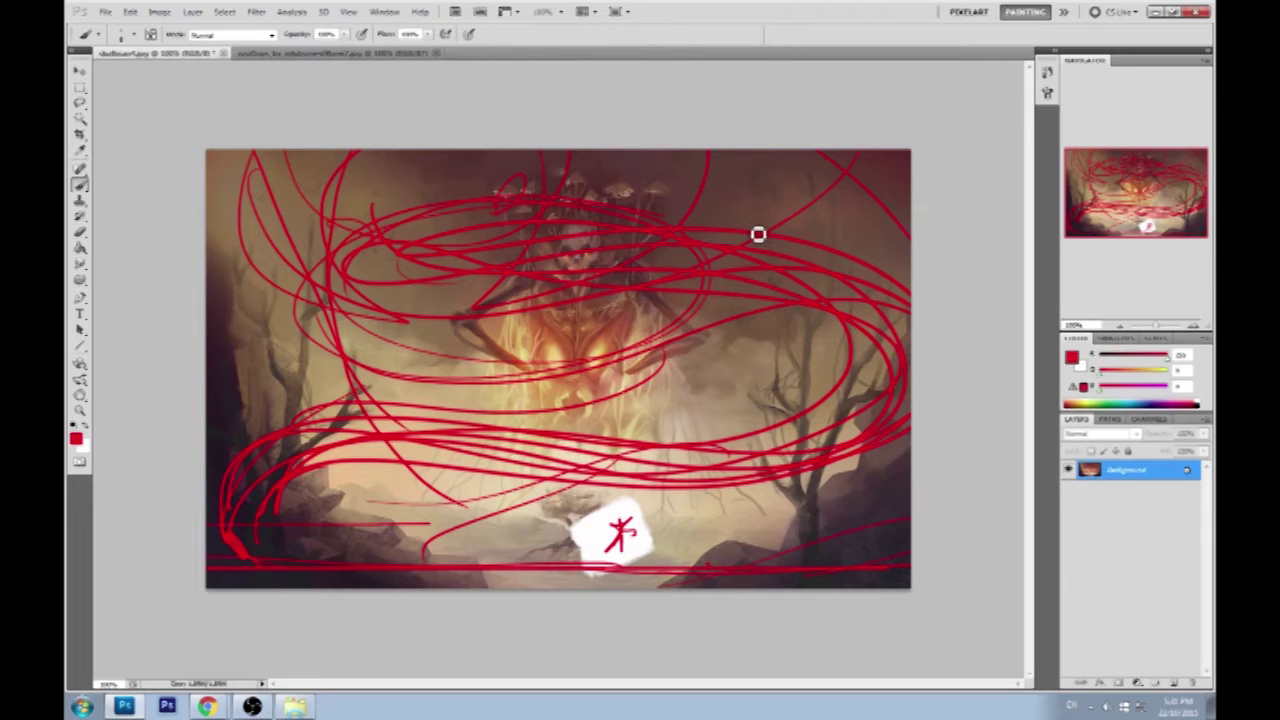
pyautogui.moveTo(790, 410); pyautogui.dragTo(756, 322)
pyautogui.moveTo(474, 336); pyautogui.dragTo(424, 419)
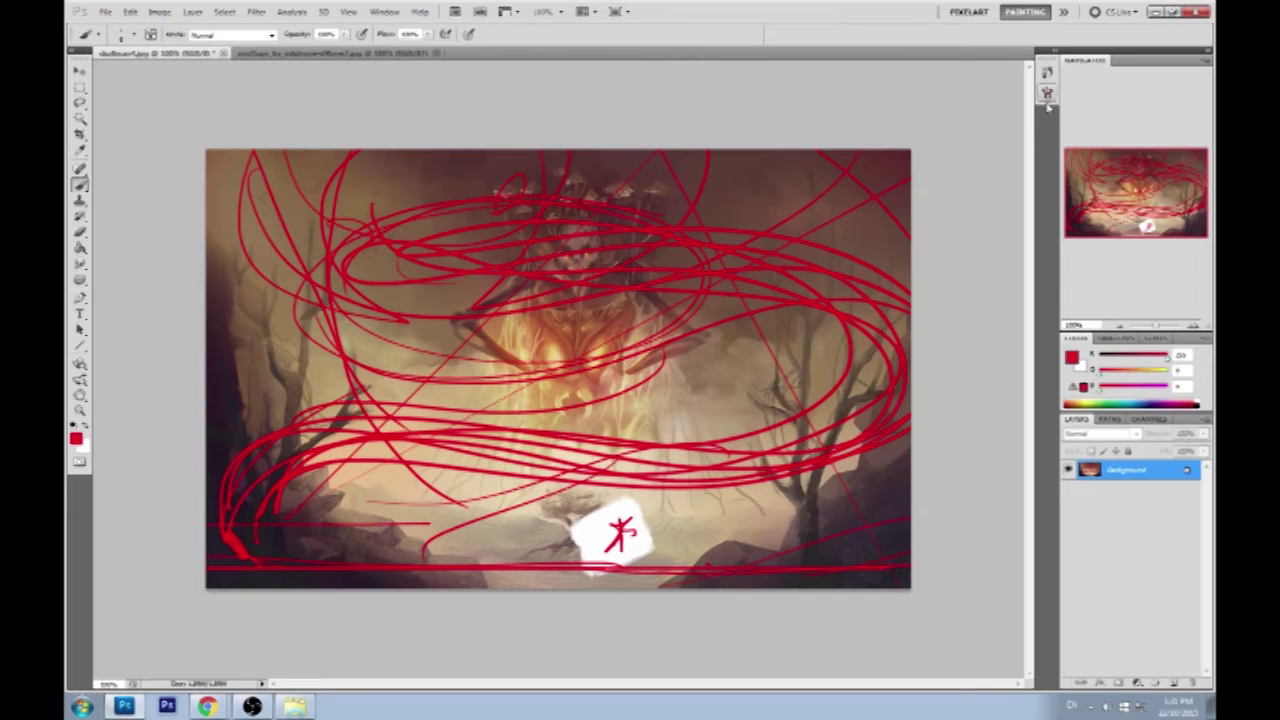
# Revert the painting to its original History state, then draw one straight red line across its lower part.
pyautogui.click(1046, 72)
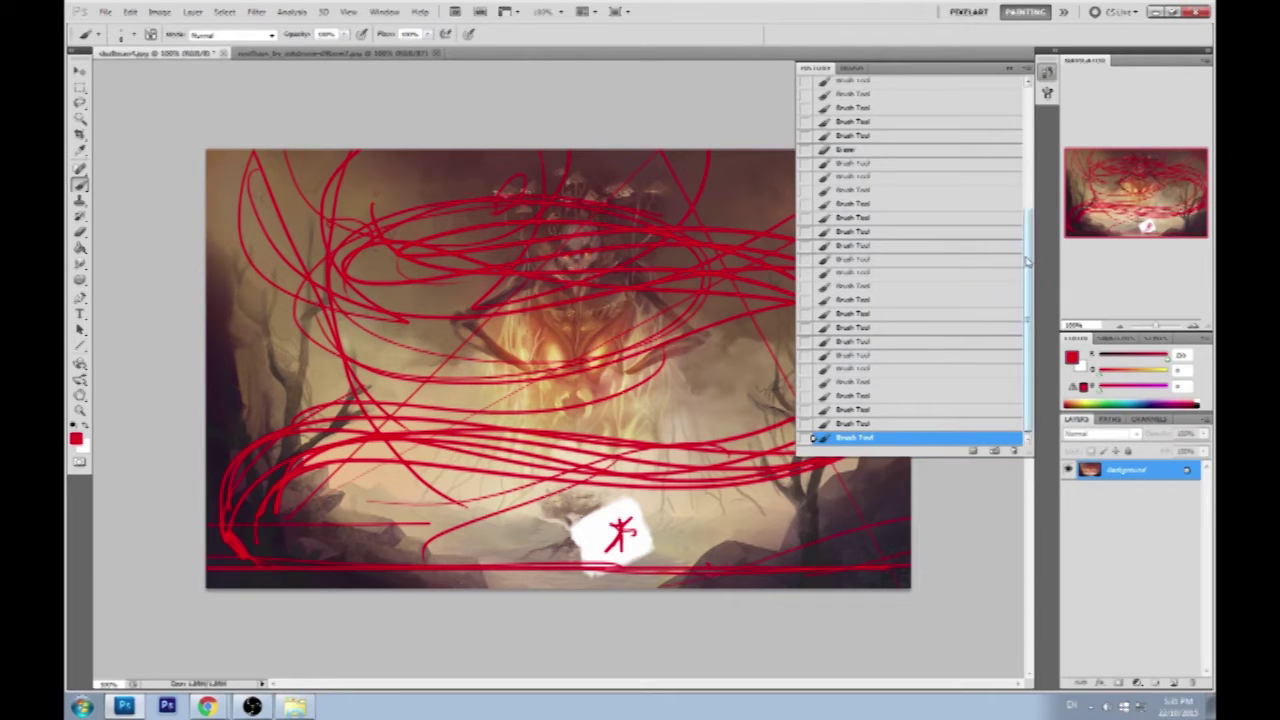
pyautogui.scroll(8, 1028, 262)
pyautogui.click(963, 85)
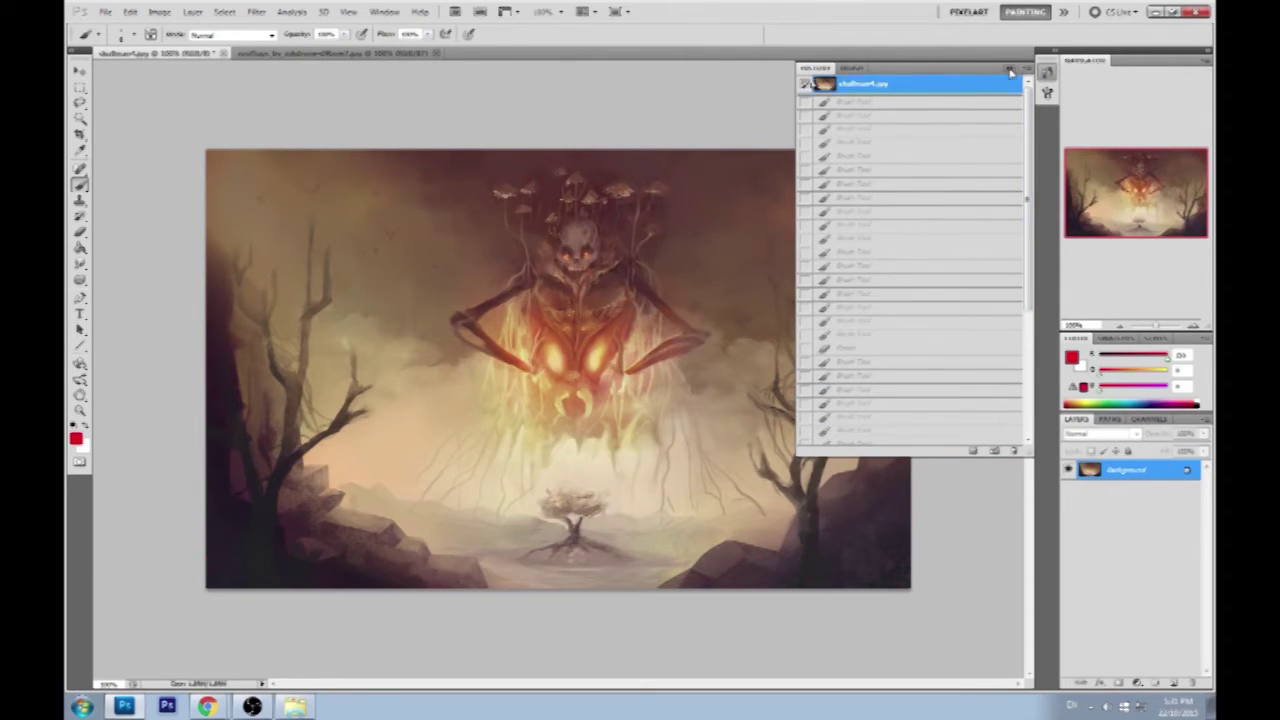
pyautogui.click(1012, 68)
pyautogui.moveTo(556, 521)
pyautogui.mouseDown()
pyautogui.moveTo(174, 505)
pyautogui.moveTo(954, 548)
pyautogui.moveTo(634, 553)
pyautogui.moveTo(625, 521)
pyautogui.moveTo(515, 446)
pyautogui.moveTo(555, 535)
pyautogui.moveTo(594, 529)
pyautogui.moveTo(253, 523)
pyautogui.moveTo(972, 527)
pyautogui.mouseUp()
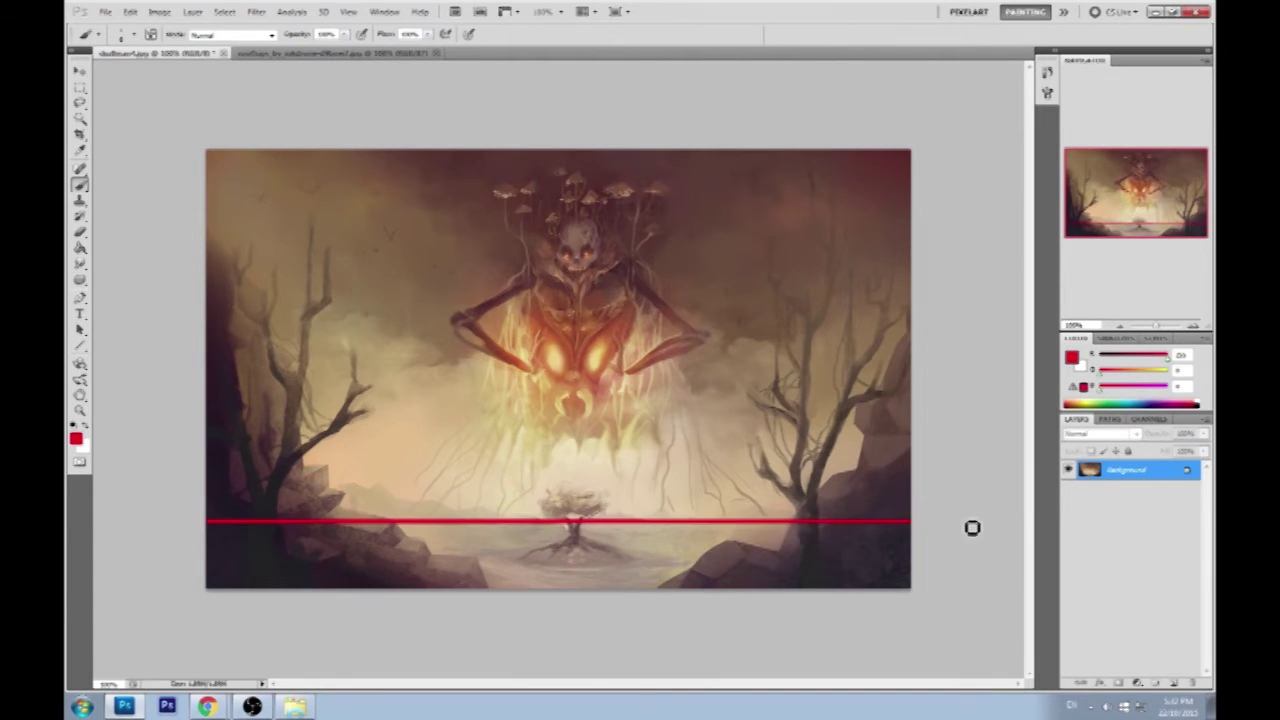
# Draw a red skull circle, tree box, vertical centre line, short horizontal, two converging diagonals and a big arc.
pyautogui.moveTo(623, 217)
pyautogui.mouseDown()
pyautogui.moveTo(569, 191)
pyautogui.moveTo(591, 529)
pyautogui.moveTo(546, 508)
pyautogui.moveTo(629, 526)
pyautogui.moveTo(603, 486)
pyautogui.moveTo(545, 542)
pyautogui.mouseUp()
pyautogui.moveTo(586, 152); pyautogui.dragTo(586, 590)
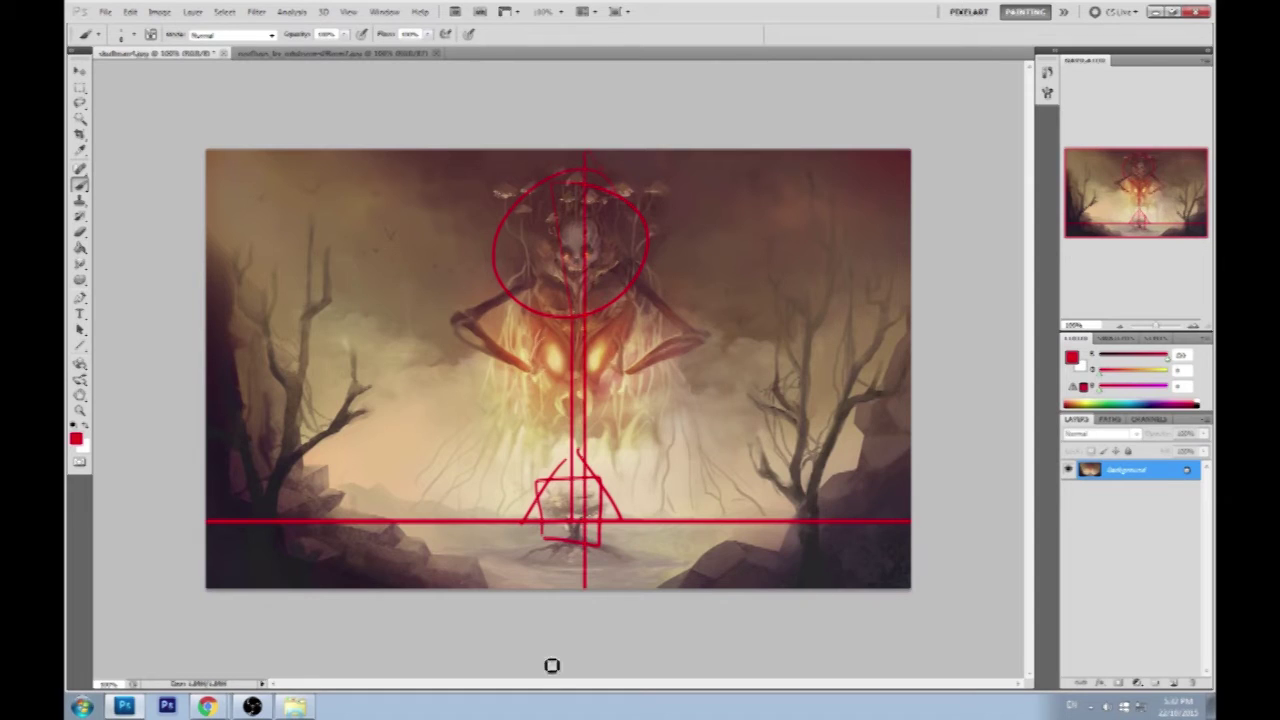
pyautogui.moveTo(791, 471)
pyautogui.mouseDown()
pyautogui.moveTo(518, 436)
pyautogui.moveTo(309, 463)
pyautogui.mouseUp()
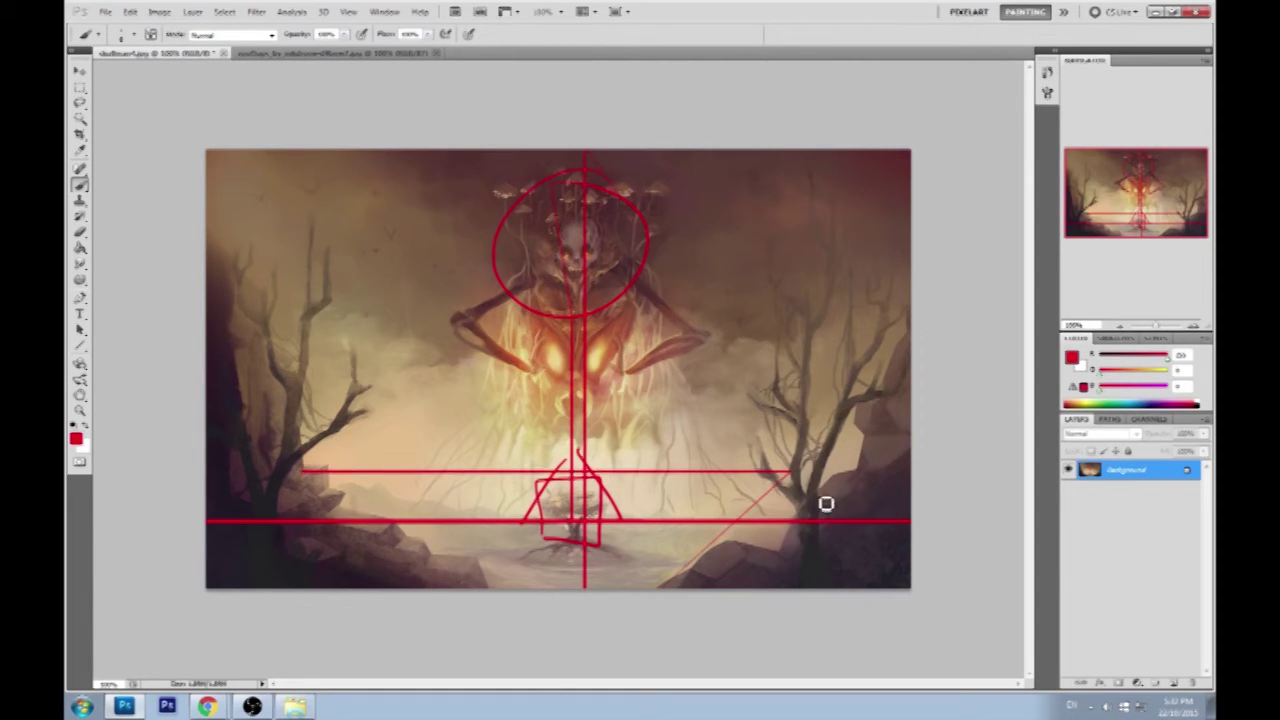
pyautogui.moveTo(948, 396); pyautogui.dragTo(712, 600)
pyautogui.moveTo(214, 277)
pyautogui.mouseDown()
pyautogui.moveTo(404, 582)
pyautogui.moveTo(463, 646)
pyautogui.mouseUp()
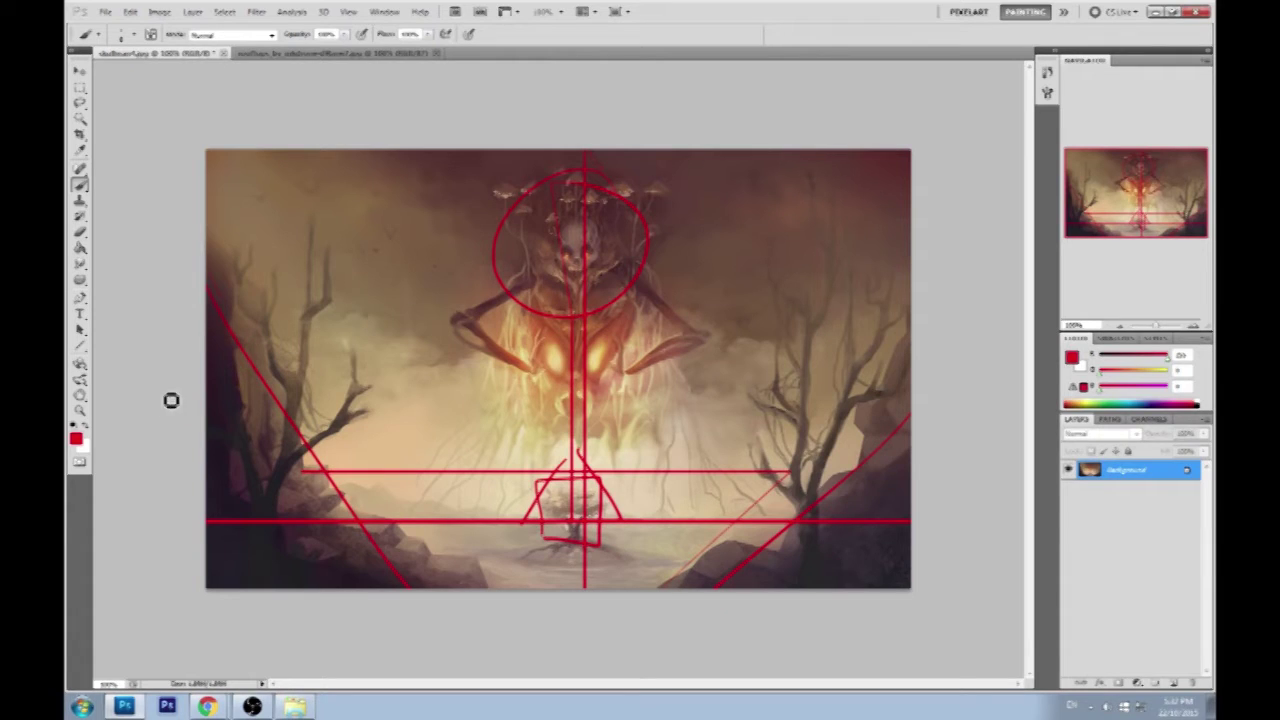
pyautogui.moveTo(185, 355)
pyautogui.mouseDown()
pyautogui.moveTo(400, 272)
pyautogui.moveTo(763, 256)
pyautogui.moveTo(984, 379)
pyautogui.moveTo(1000, 415)
pyautogui.mouseUp()
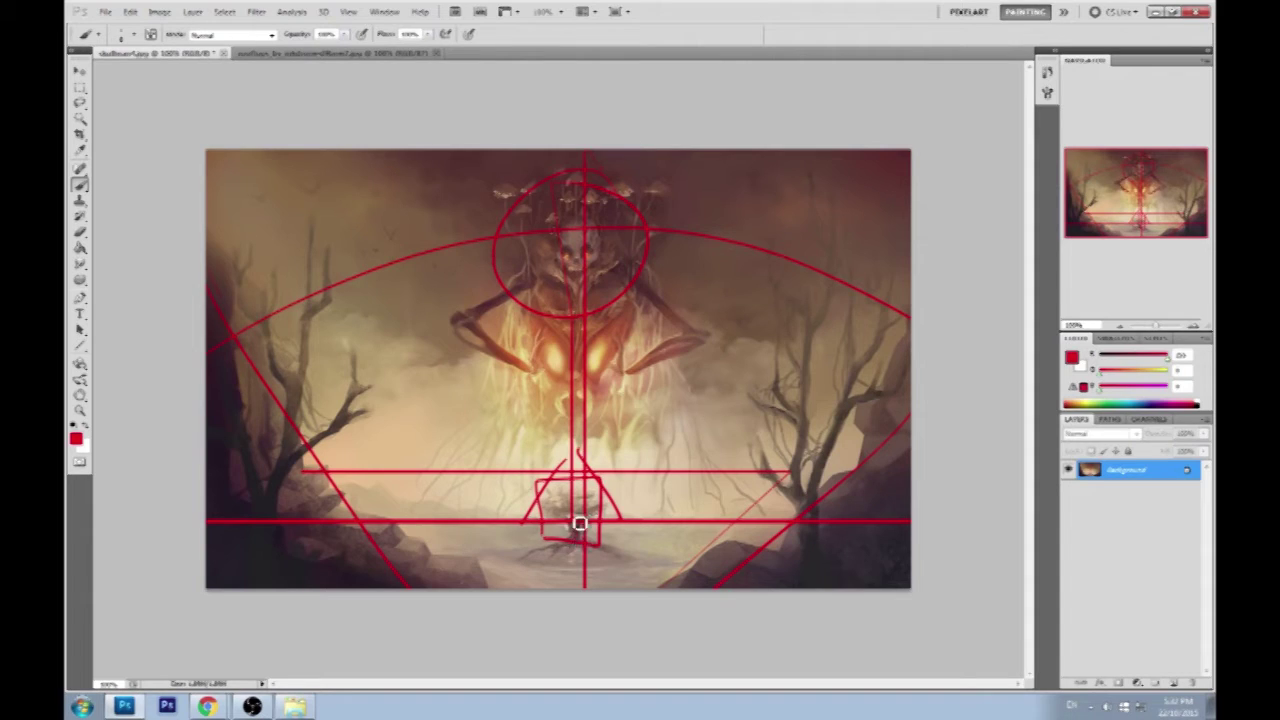
# Paint a red V beside the creature and trace both trees' trunks and branches in red.
pyautogui.moveTo(726, 322)
pyautogui.mouseDown()
pyautogui.moveTo(735, 399)
pyautogui.moveTo(714, 314)
pyautogui.moveTo(747, 318)
pyautogui.moveTo(726, 359)
pyautogui.moveTo(732, 339)
pyautogui.moveTo(732, 405)
pyautogui.moveTo(732, 331)
pyautogui.moveTo(712, 326)
pyautogui.moveTo(694, 287)
pyautogui.moveTo(727, 345)
pyautogui.moveTo(748, 323)
pyautogui.mouseUp()
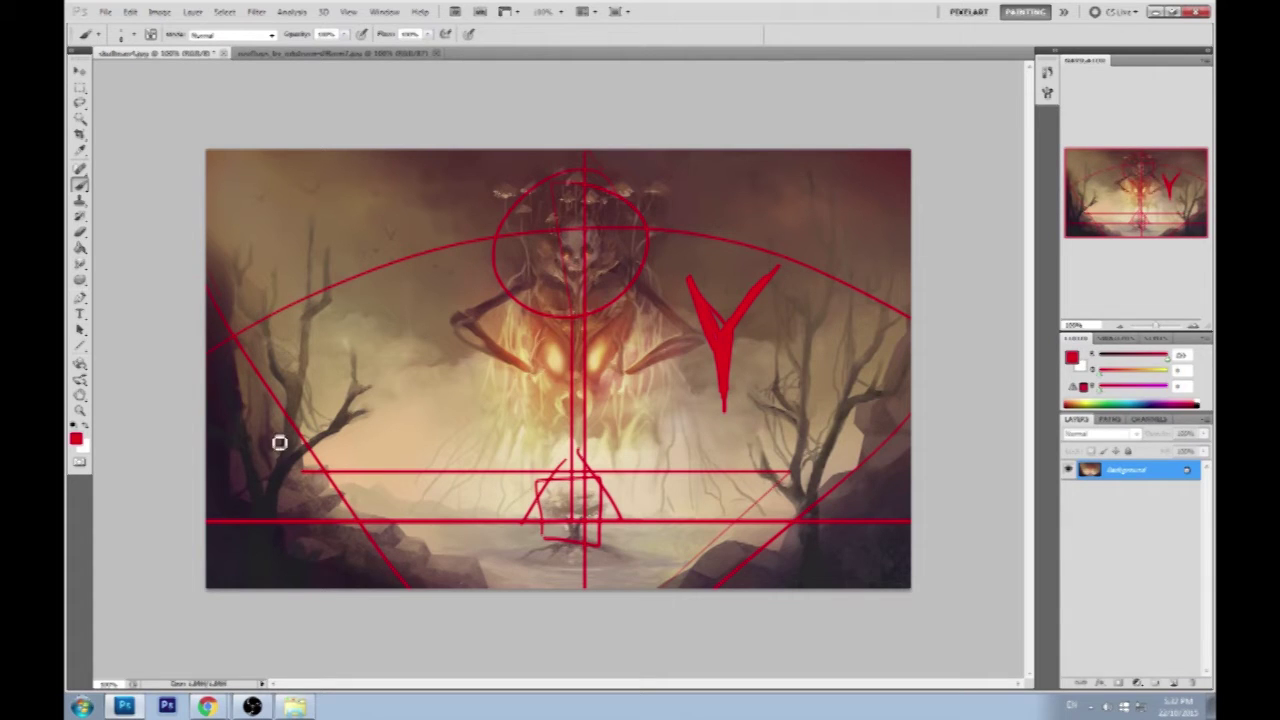
pyautogui.moveTo(280, 445)
pyautogui.mouseDown()
pyautogui.moveTo(300, 366)
pyautogui.moveTo(272, 545)
pyautogui.mouseUp()
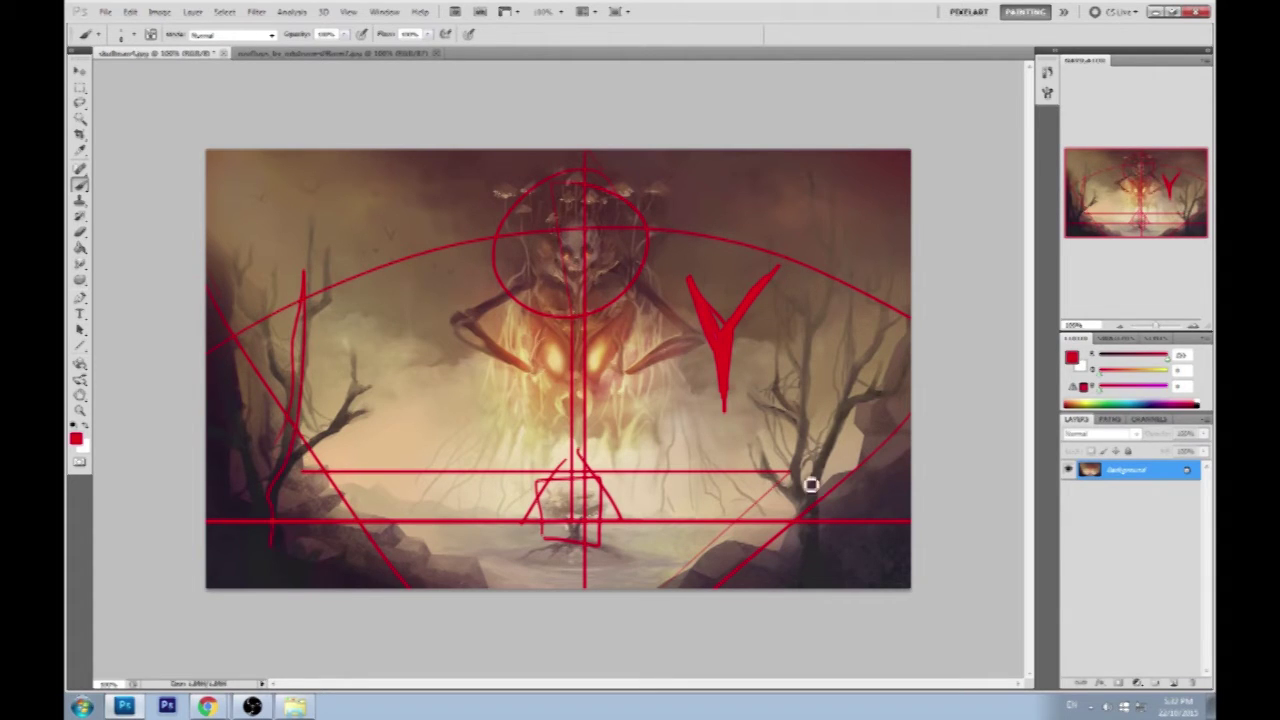
pyautogui.moveTo(804, 588)
pyautogui.mouseDown()
pyautogui.moveTo(814, 363)
pyautogui.moveTo(804, 301)
pyautogui.moveTo(775, 277)
pyautogui.moveTo(801, 316)
pyautogui.moveTo(839, 198)
pyautogui.moveTo(849, 254)
pyautogui.moveTo(819, 200)
pyautogui.moveTo(830, 203)
pyautogui.moveTo(780, 272)
pyautogui.moveTo(728, 246)
pyautogui.moveTo(769, 240)
pyautogui.mouseUp()
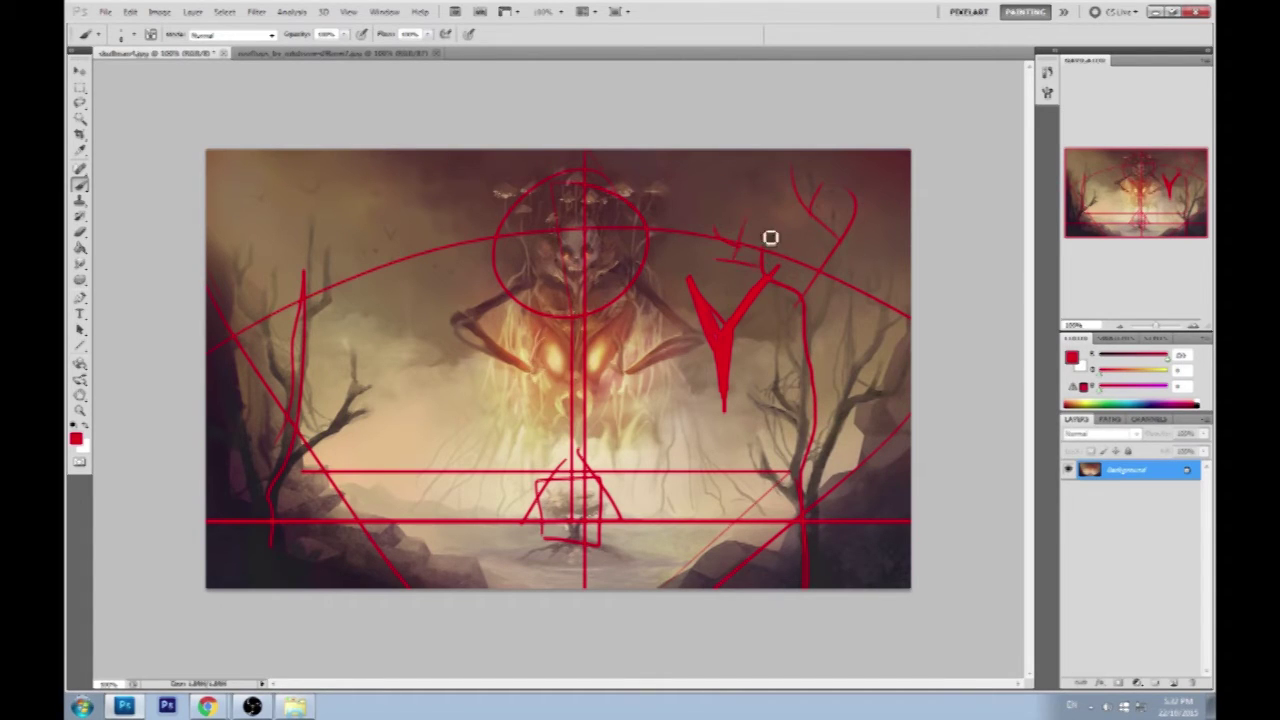
pyautogui.moveTo(790, 333); pyautogui.dragTo(766, 350)
pyautogui.moveTo(756, 436); pyautogui.dragTo(766, 397)
pyautogui.moveTo(846, 429); pyautogui.dragTo(880, 395)
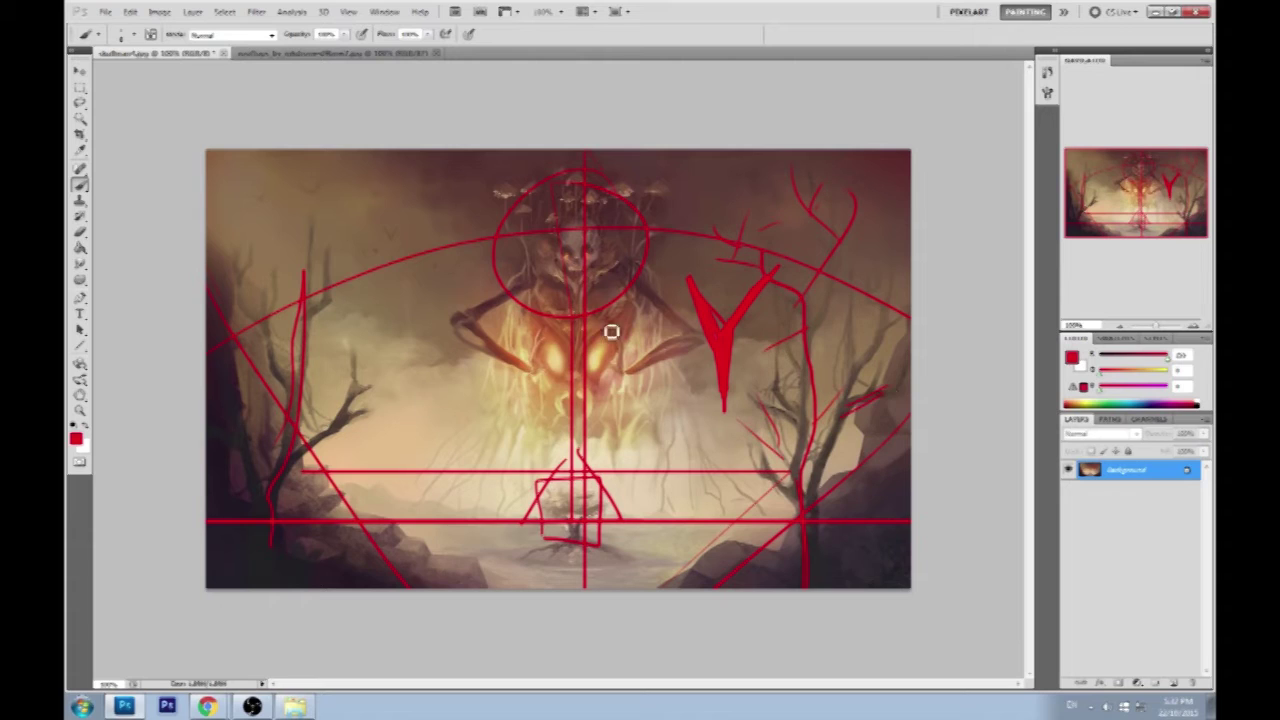
# Add a bottom-right diagonal stroke and try a large ellipse around the creature, then undo the ellipse.
pyautogui.moveTo(846, 454); pyautogui.dragTo(672, 588)
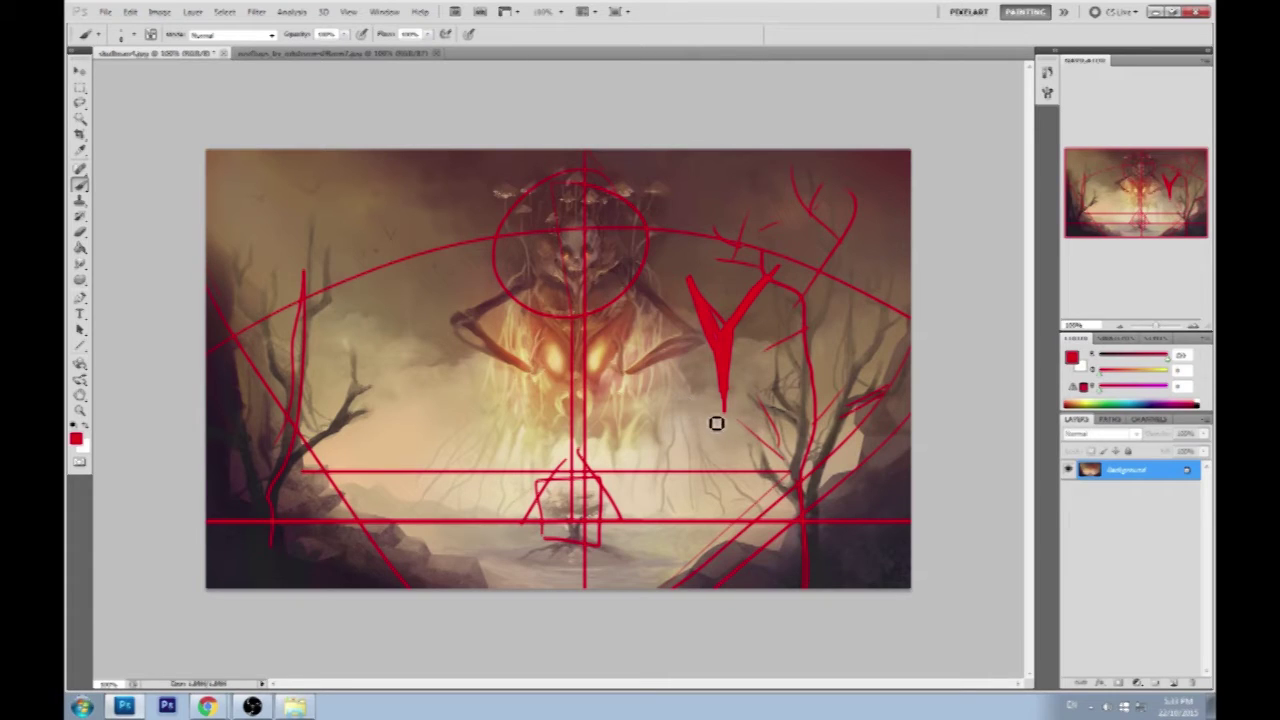
pyautogui.moveTo(577, 190)
pyautogui.mouseDown()
pyautogui.moveTo(553, 517)
pyautogui.moveTo(769, 489)
pyautogui.moveTo(824, 457)
pyautogui.mouseUp()
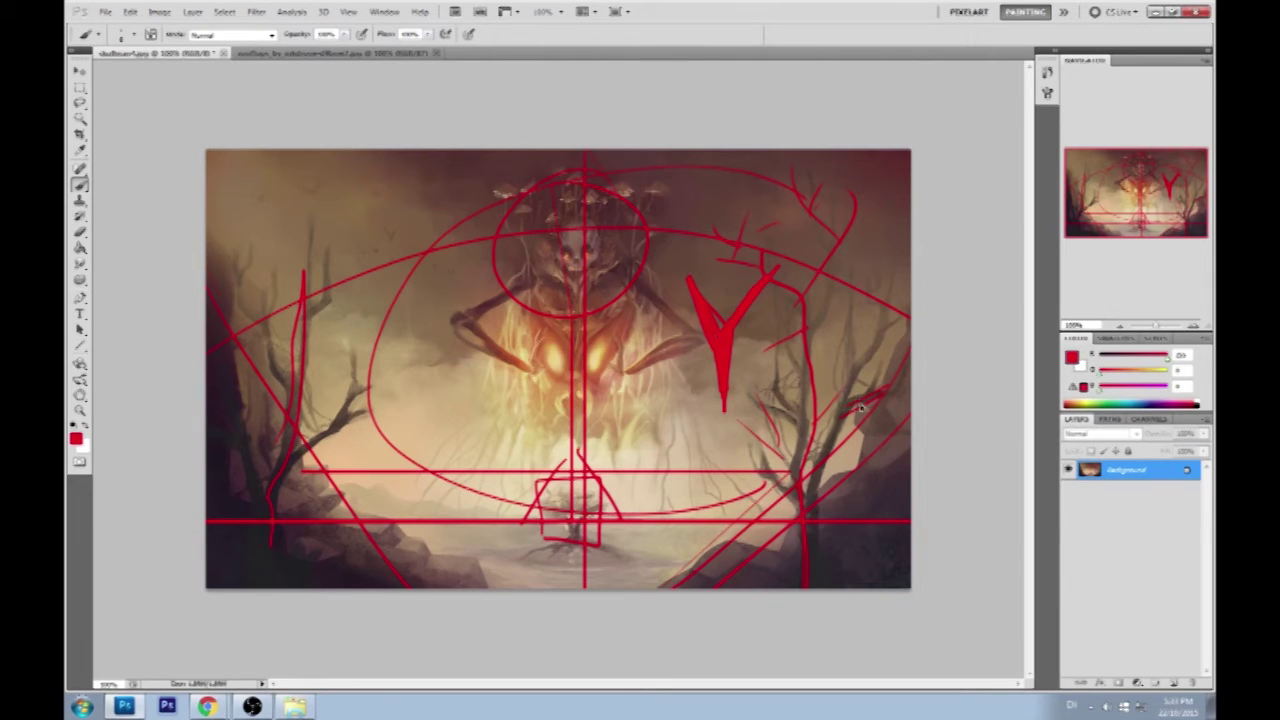
pyautogui.hotkey('ctrl', 'z')
# Step backward five times with Ctrl+Alt+Z until every red guide stroke is removed.
pyautogui.hotkey('ctrl', 'alt', 'z')
pyautogui.hotkey('ctrl', 'alt', 'z')
pyautogui.hotkey('ctrl', 'alt', 'z')
pyautogui.hotkey('ctrl', 'alt', 'z')
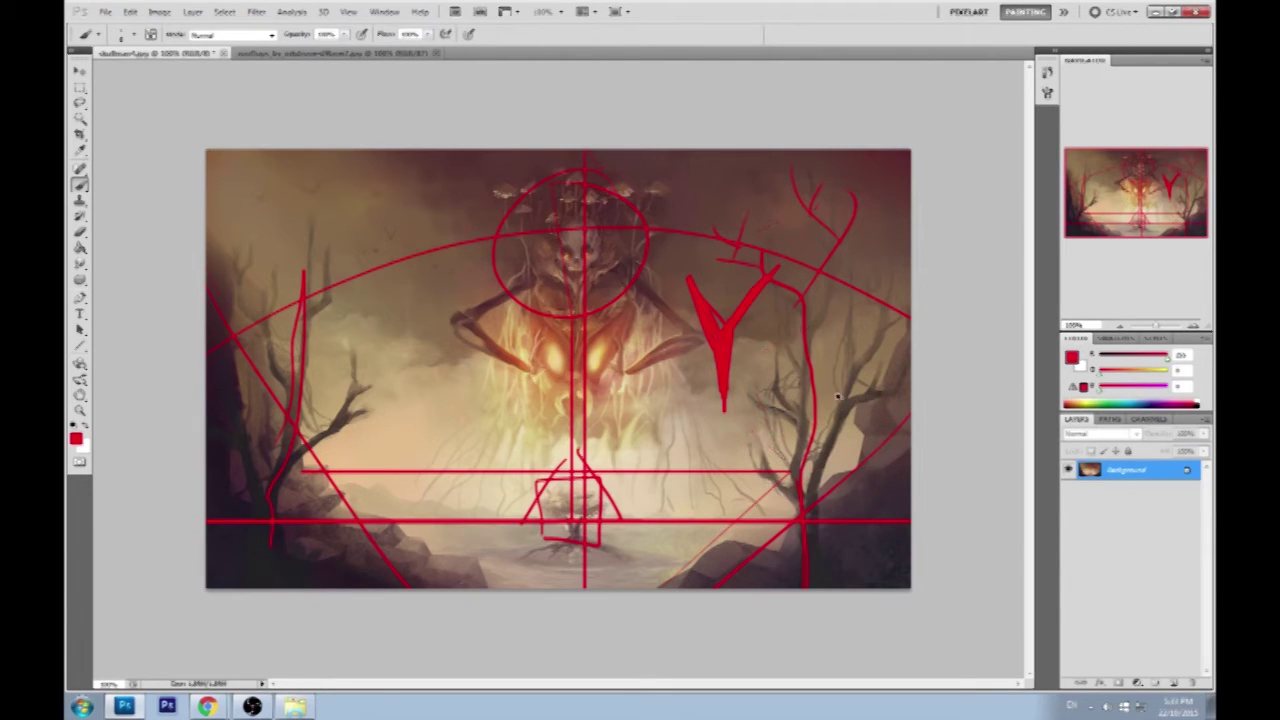
pyautogui.hotkey('ctrl', 'alt', 'z')
pyautogui.hotkey('ctrl', 'alt', 'z')
pyautogui.hotkey('ctrl', 'alt', 'z')
pyautogui.hotkey('ctrl', 'alt', 'z')
pyautogui.hotkey('ctrl', 'alt', 'z')
pyautogui.hotkey('ctrl', 'alt', 'z')
pyautogui.hotkey('ctrl', 'alt', 'z')
pyautogui.hotkey('ctrl', 'alt', 'z')
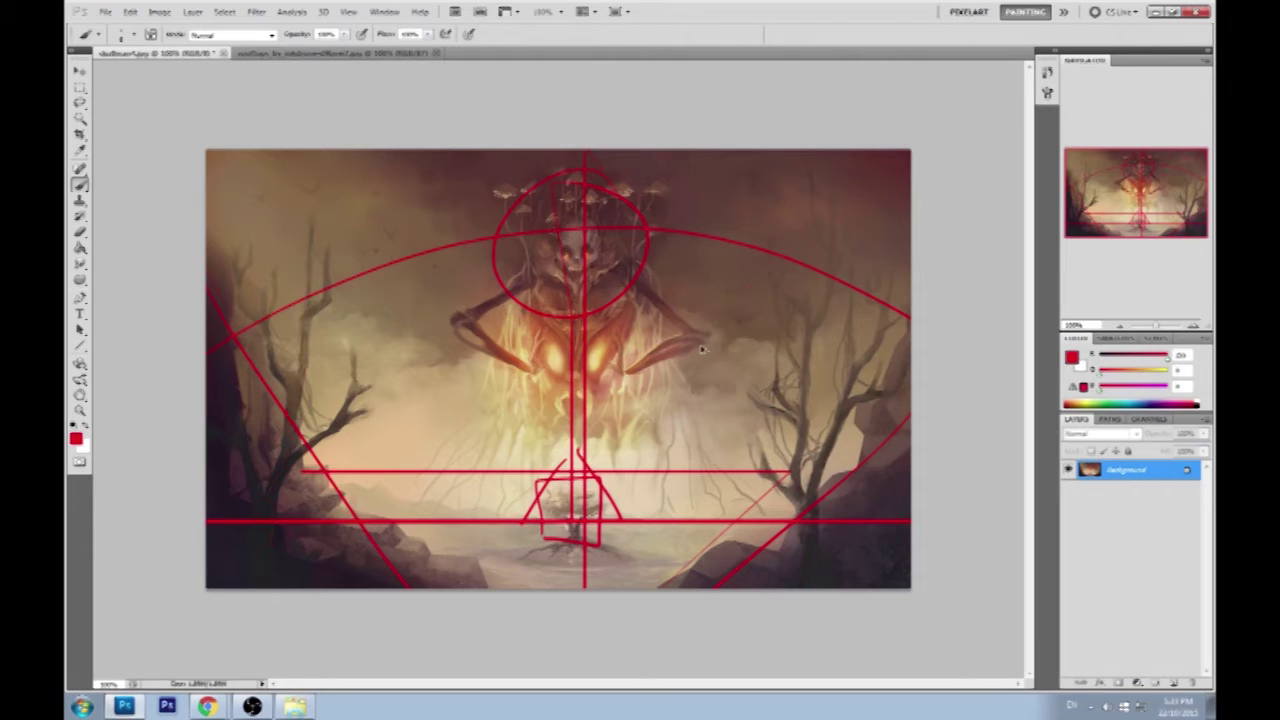
pyautogui.hotkey('ctrl', 'alt', 'z')
pyautogui.hotkey('ctrl', 'alt', 'z')
pyautogui.hotkey('ctrl', 'alt', 'z')
pyautogui.hotkey('ctrl', 'alt', 'z')
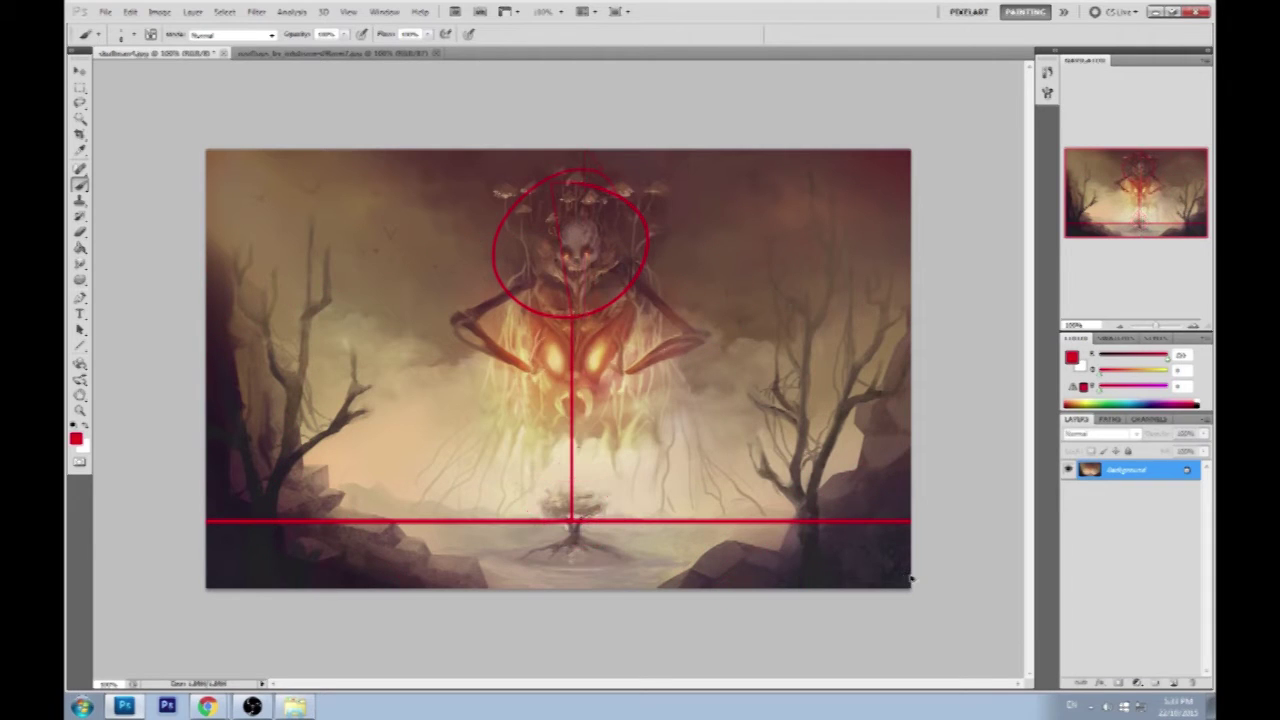
pyautogui.hotkey('ctrl', 'alt', 'z')
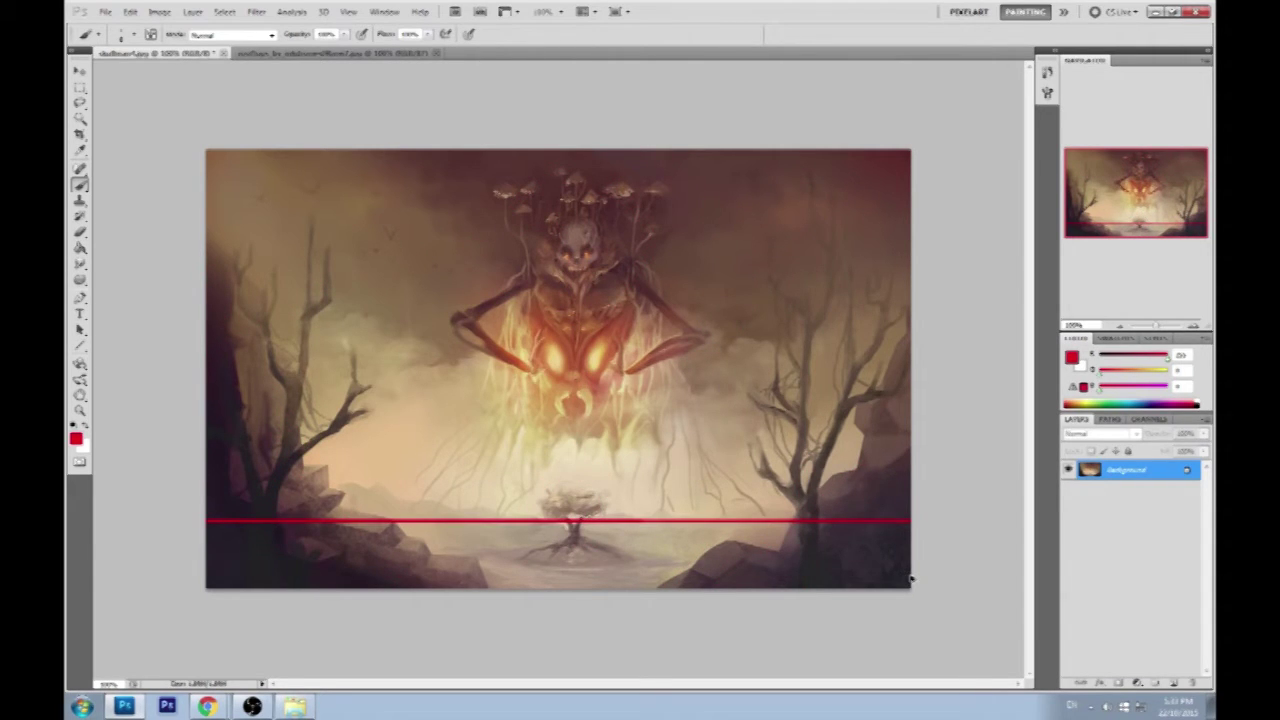
pyautogui.hotkey('ctrl', 'alt', 'z')
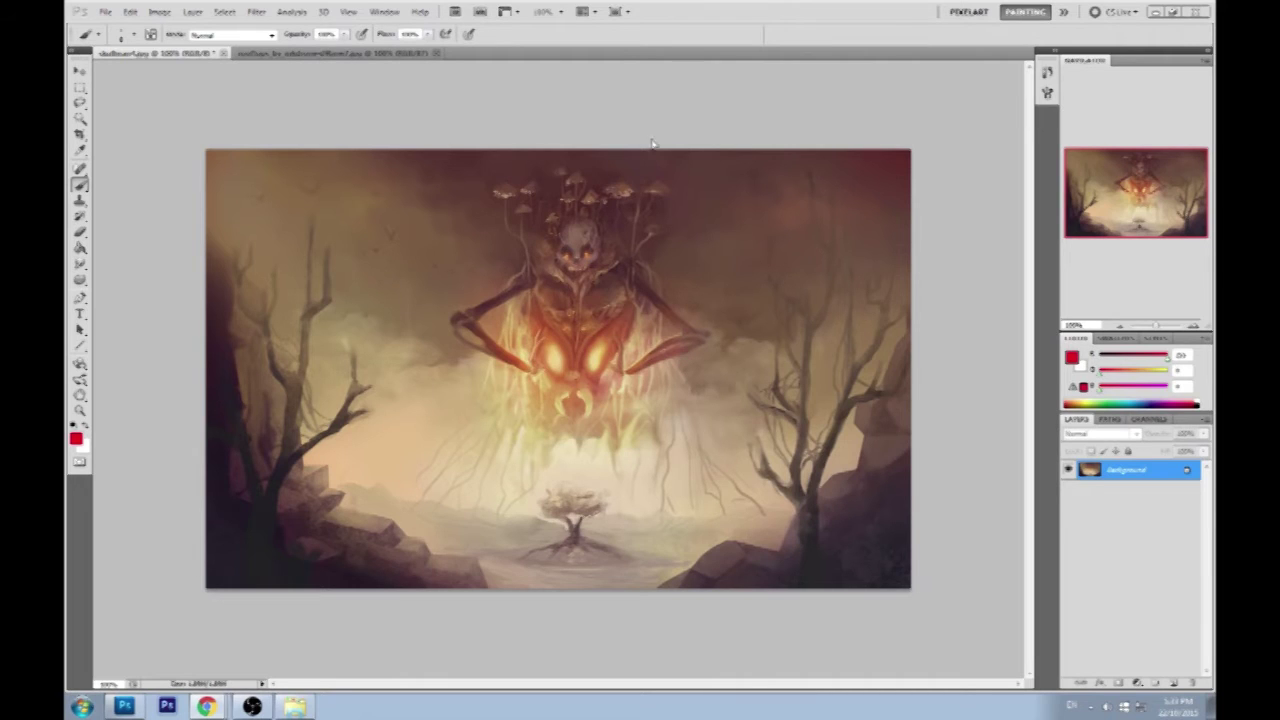
pyautogui.click(206, 706)
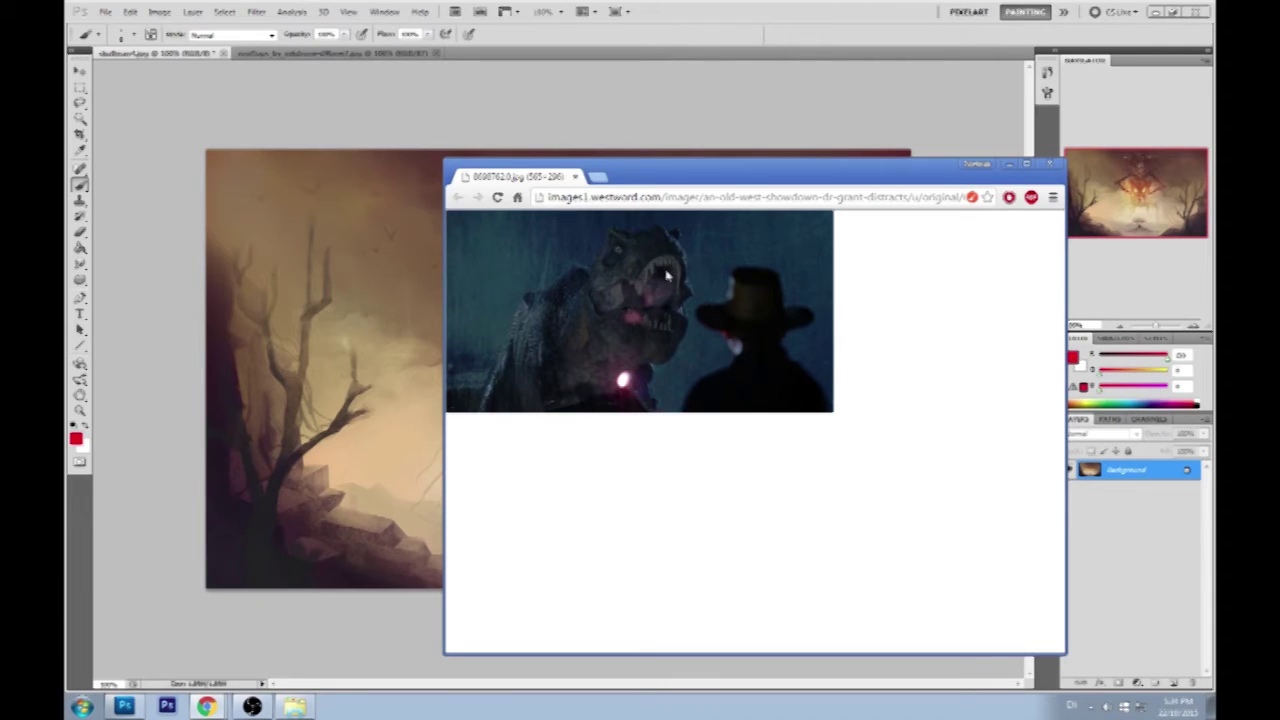
# Search Google for 'cloverfield monster scene' and maximize the Chrome window.
pyautogui.click(584, 198)
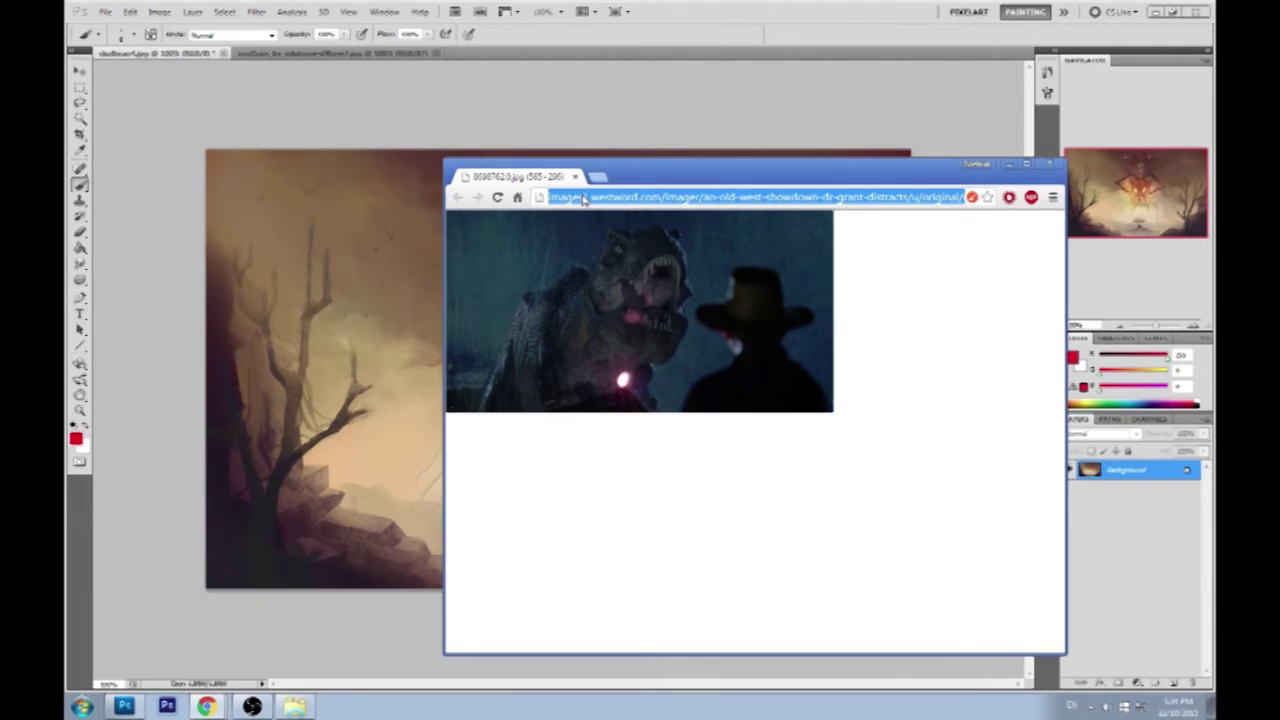
pyautogui.write('cloverfield mons')
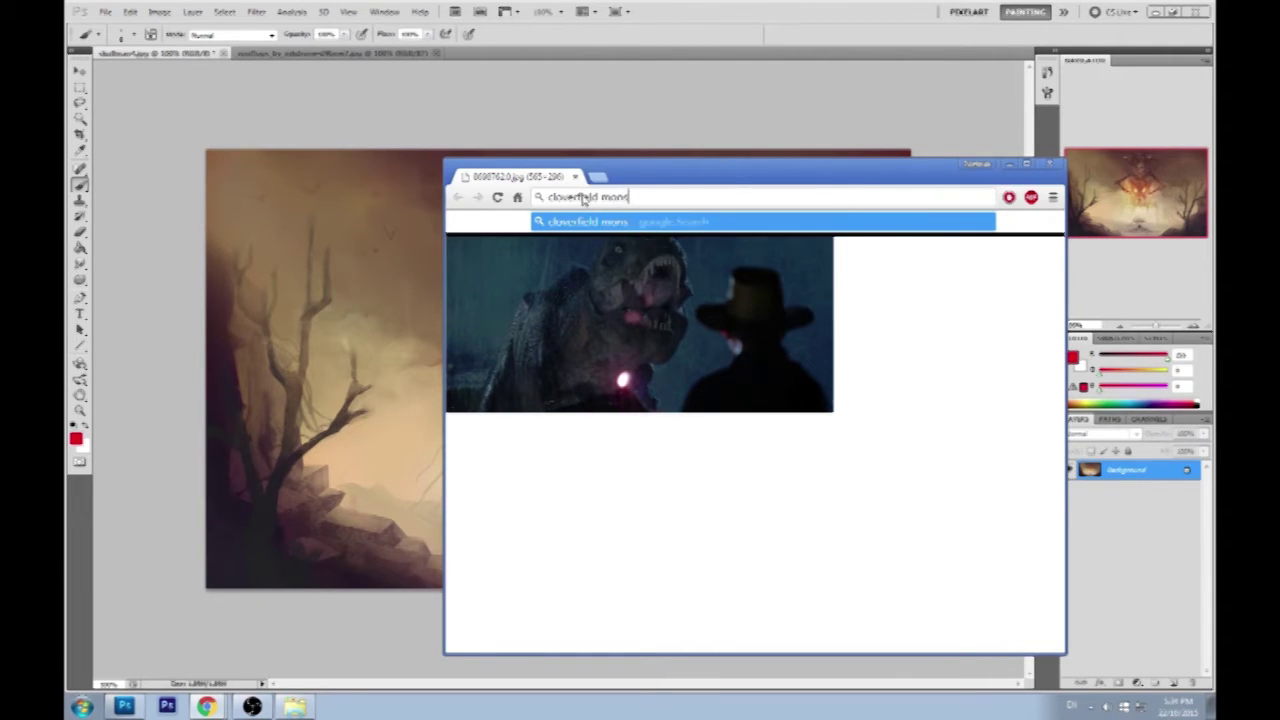
pyautogui.write('ter scene')
pyautogui.press('Return')
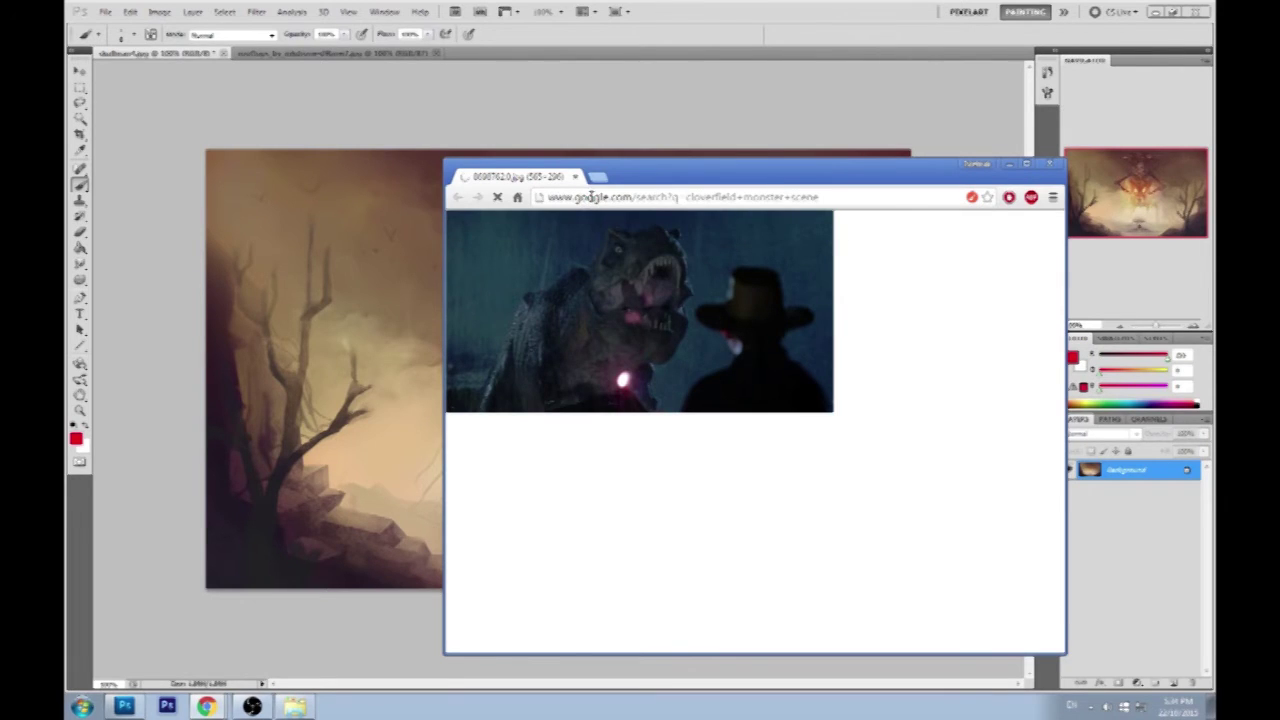
pyautogui.doubleClick(676, 175)
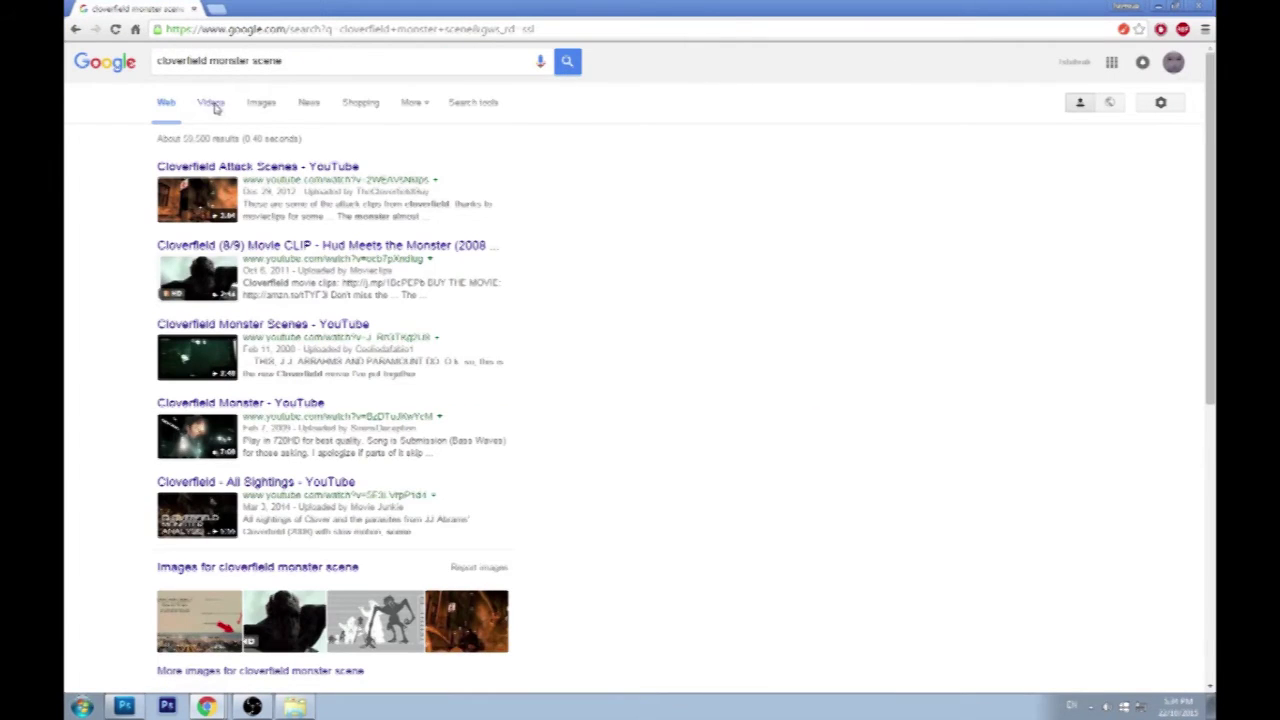
# Switch to image results and preview the orange street-scene and close-up HD monster images.
pyautogui.click(212, 104)
pyautogui.click(259, 105)
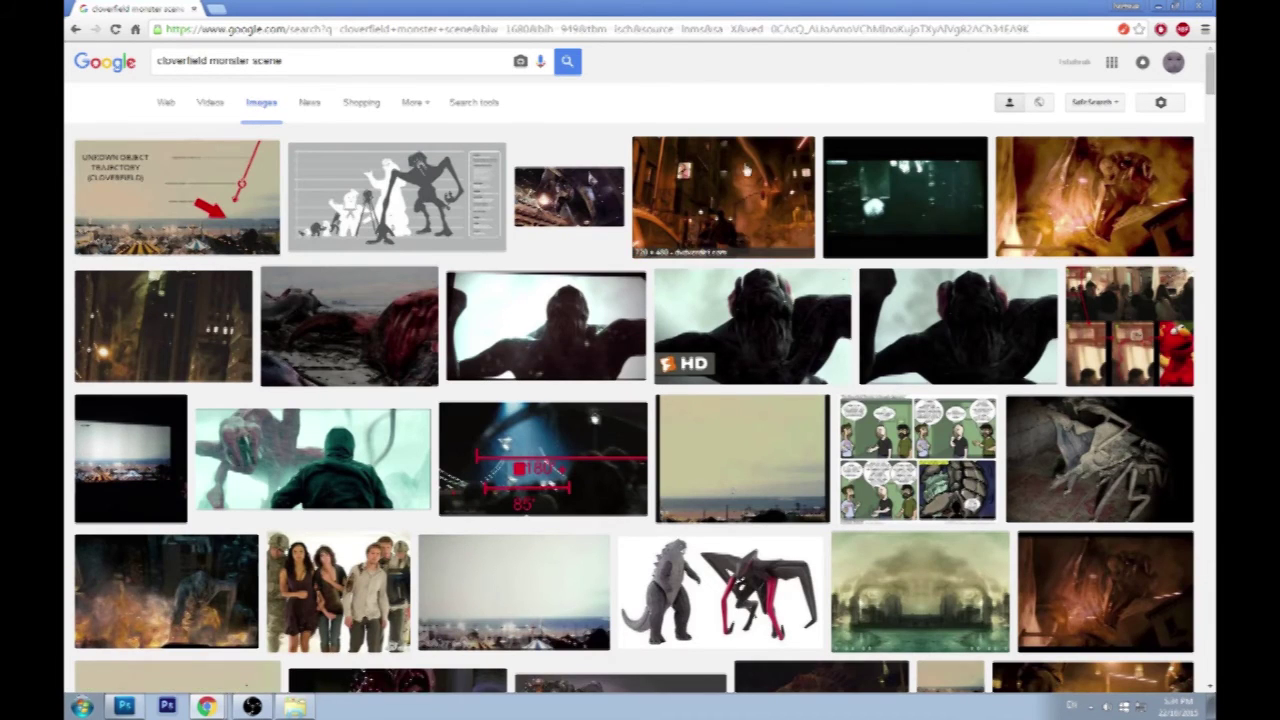
pyautogui.click(723, 196)
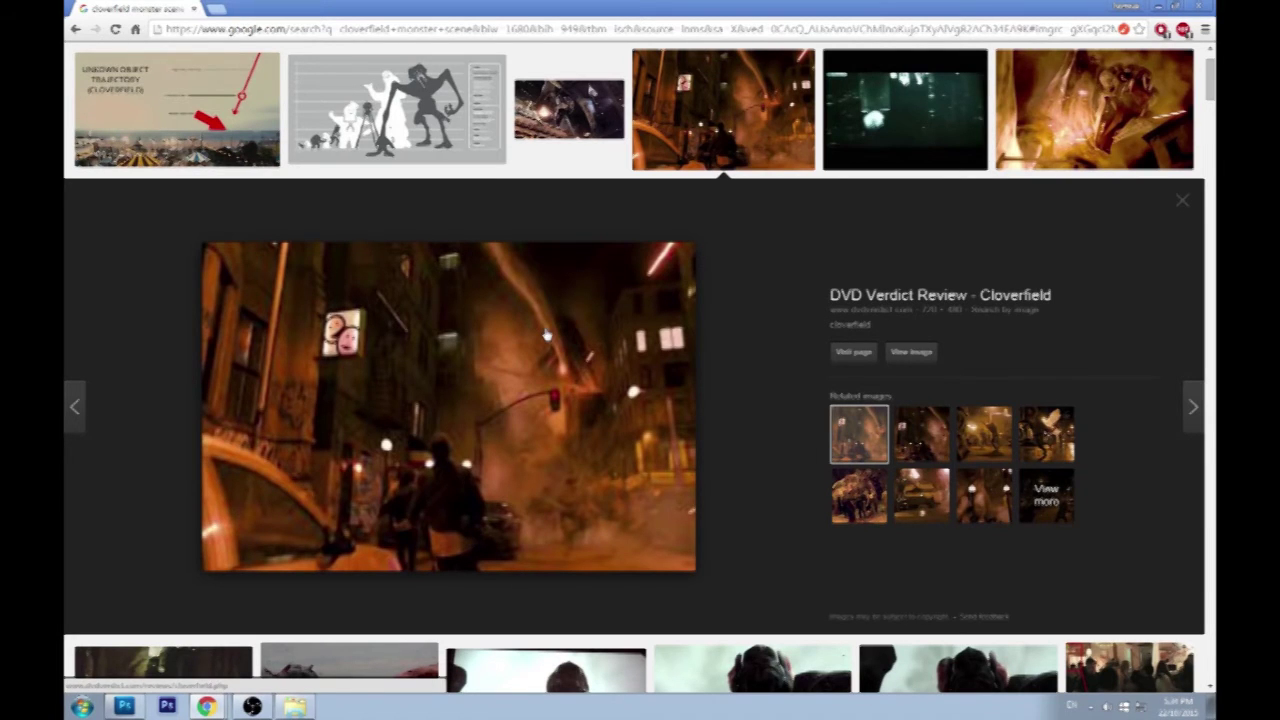
pyautogui.scroll(-3, 828, 320)
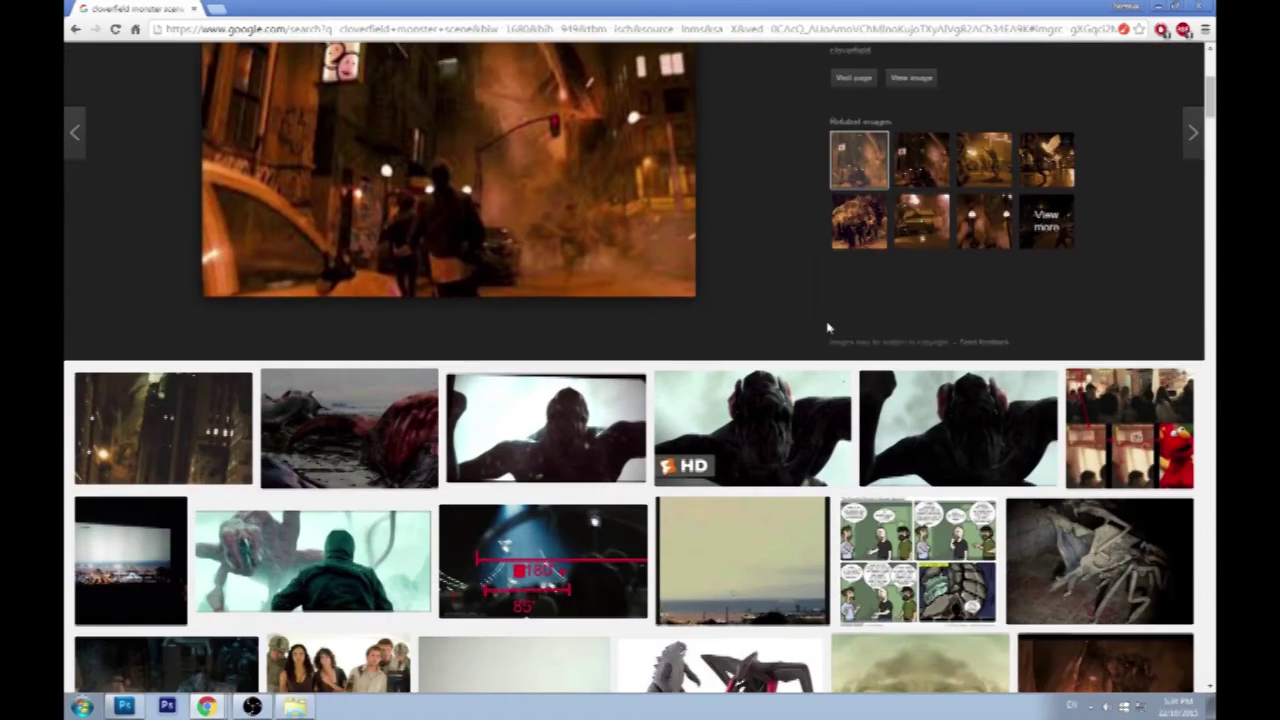
pyautogui.click(824, 424)
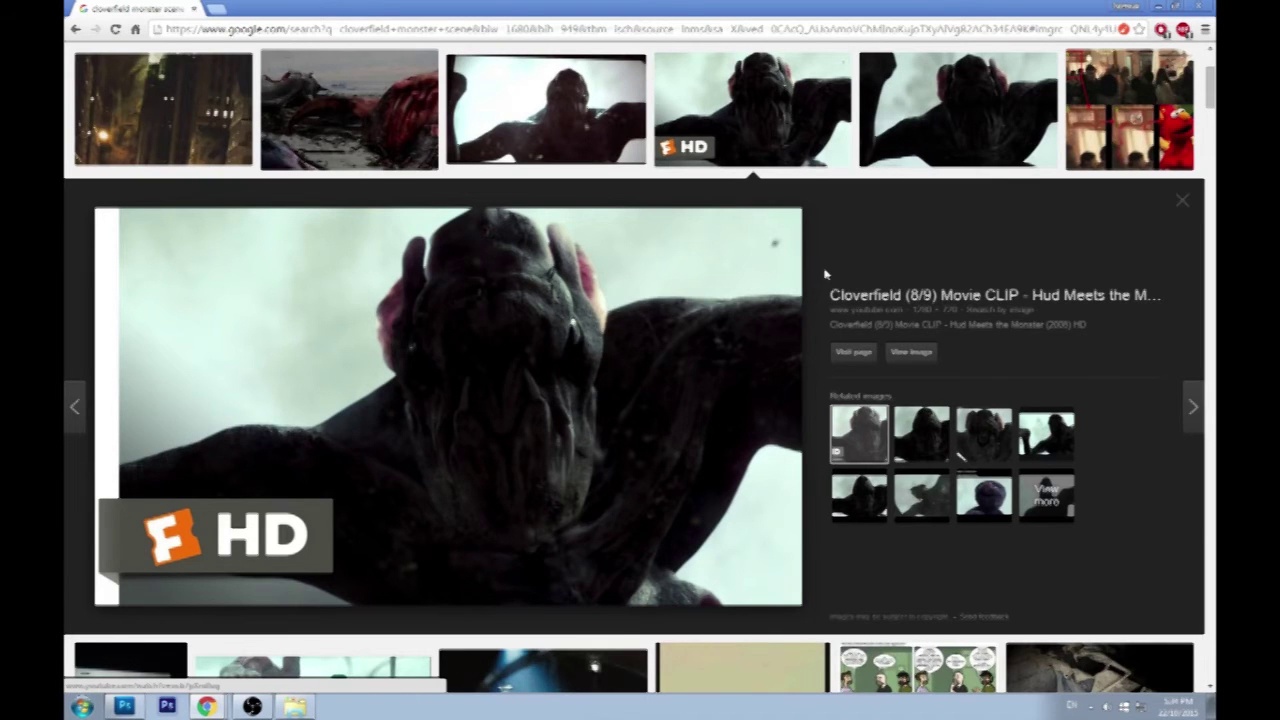
# Preview the hooded-figure image, then open the large Monster Shack monster preview.
pyautogui.scroll(-3, 825, 273)
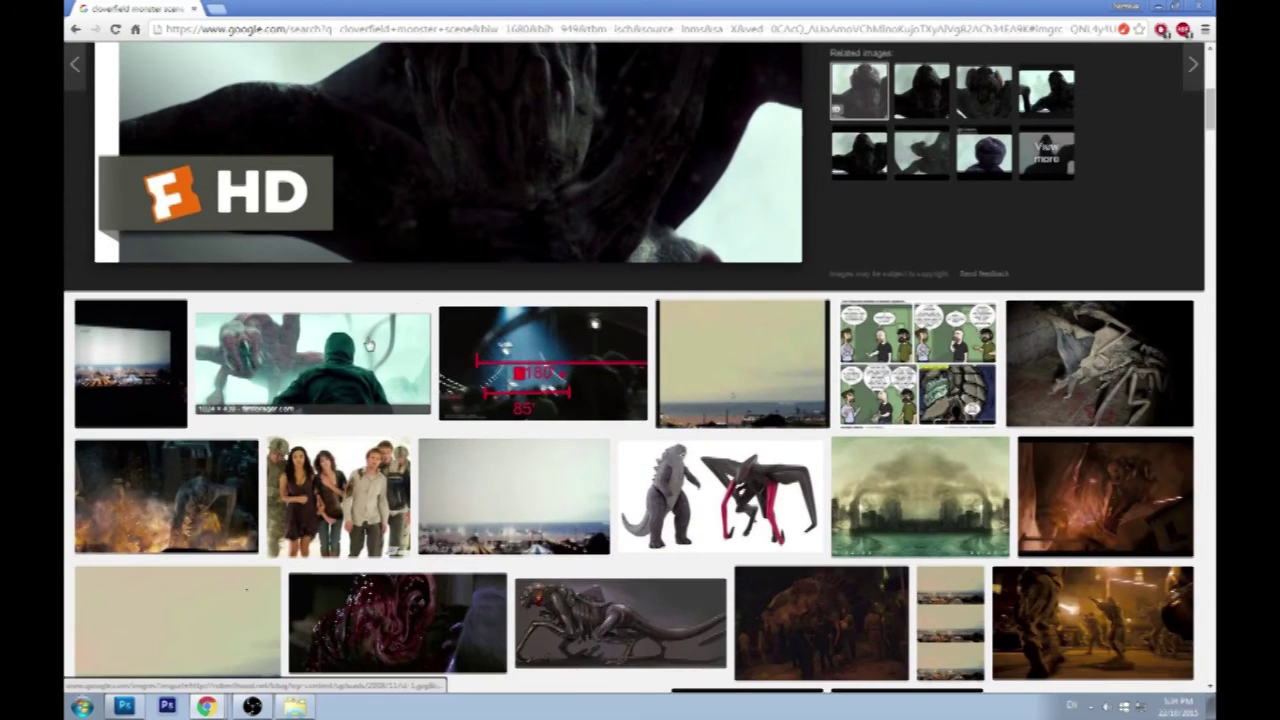
pyautogui.click(368, 345)
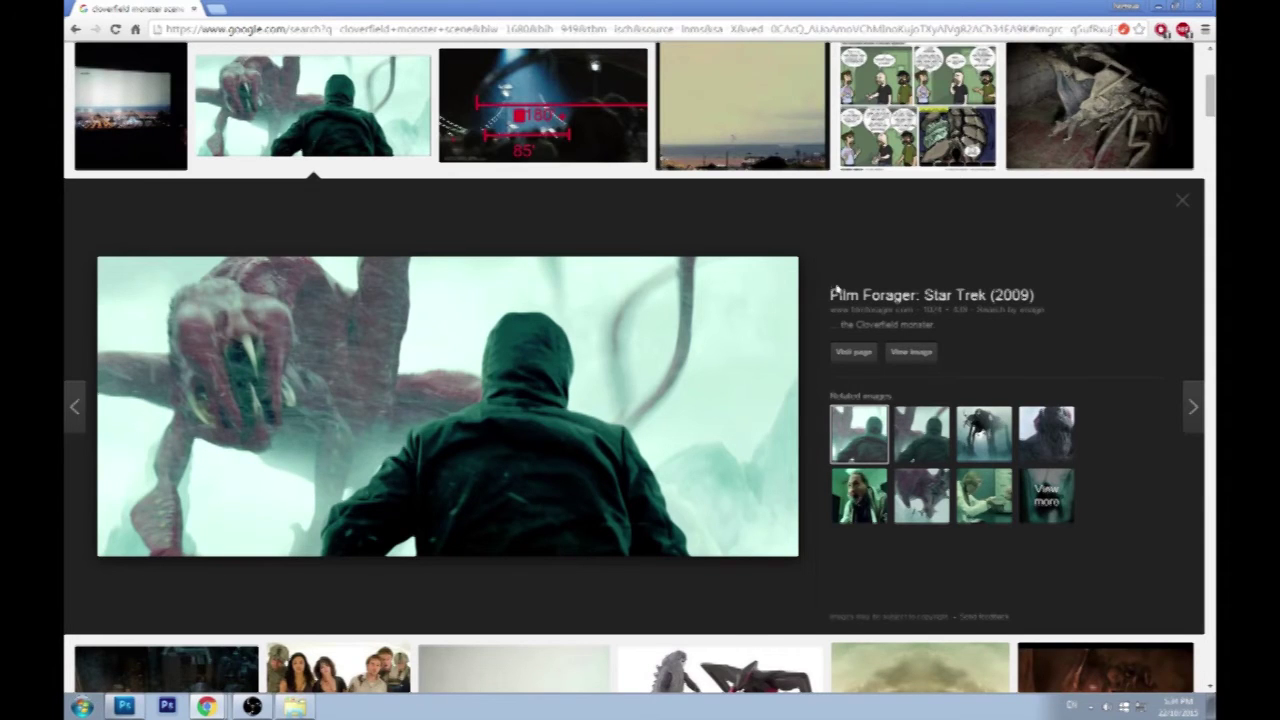
pyautogui.scroll(-5, 836, 290)
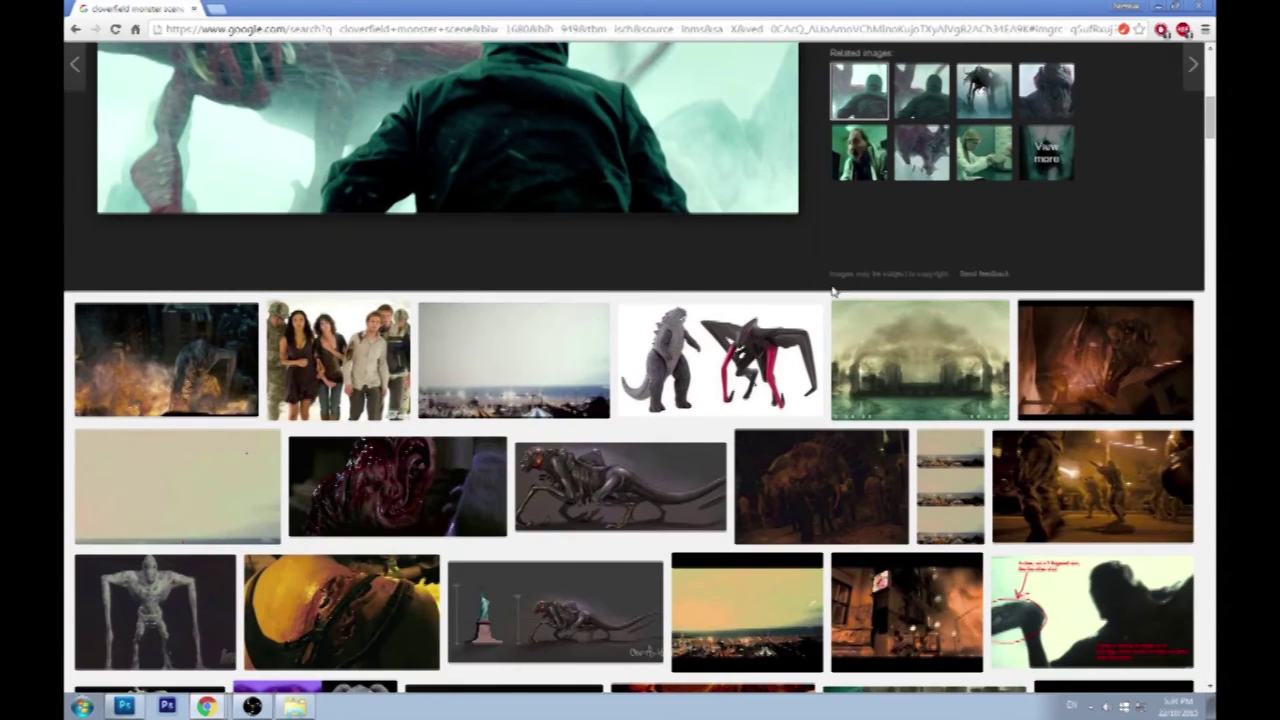
pyautogui.click(1168, 373)
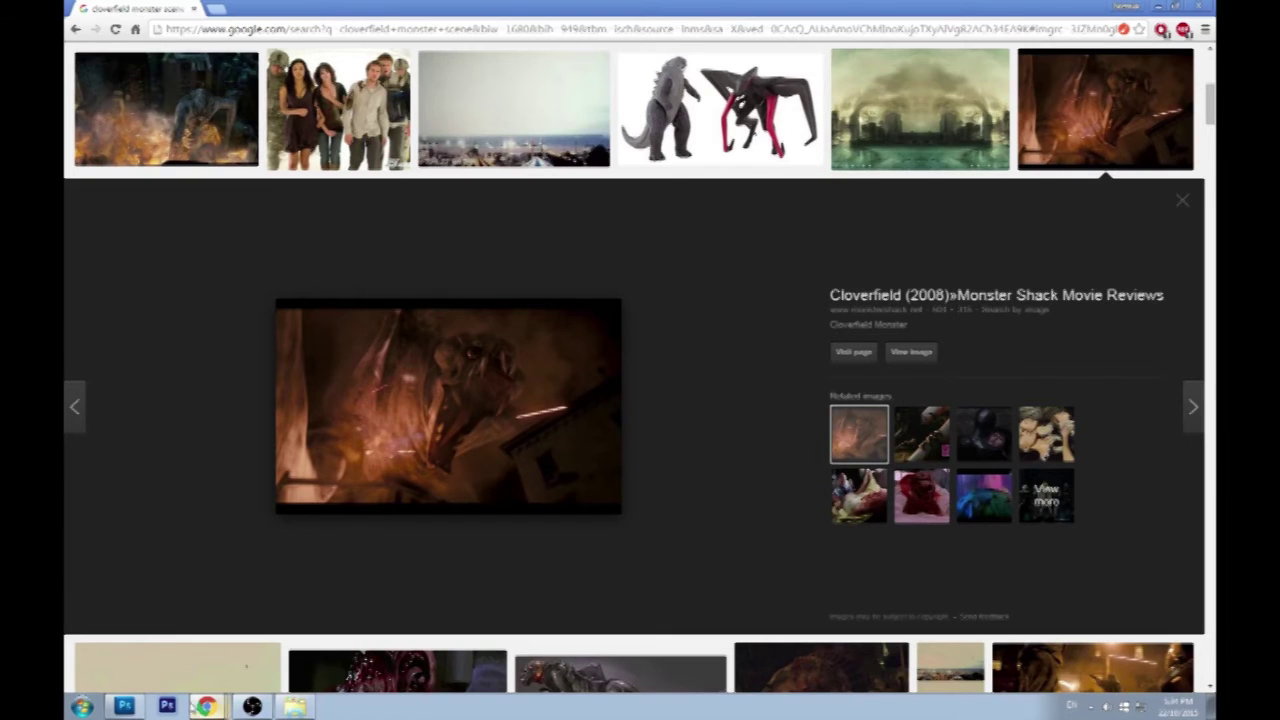
pyautogui.click(125, 707)
pyautogui.click(126, 709)
# Preview the Under the Skin image and IGN Cloverfield cast photo, then reopen the hooded-figure preview.
pyautogui.click(1002, 452)
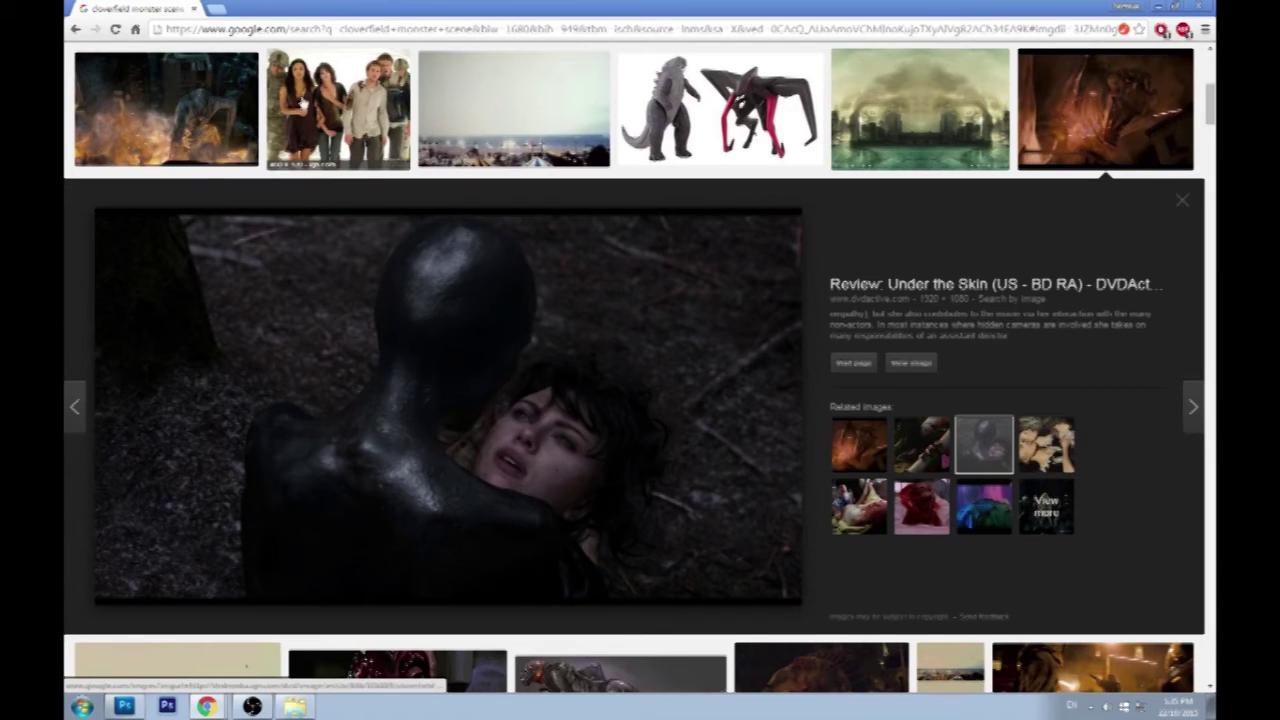
pyautogui.click(320, 150)
pyautogui.scroll(-1, 621, 345)
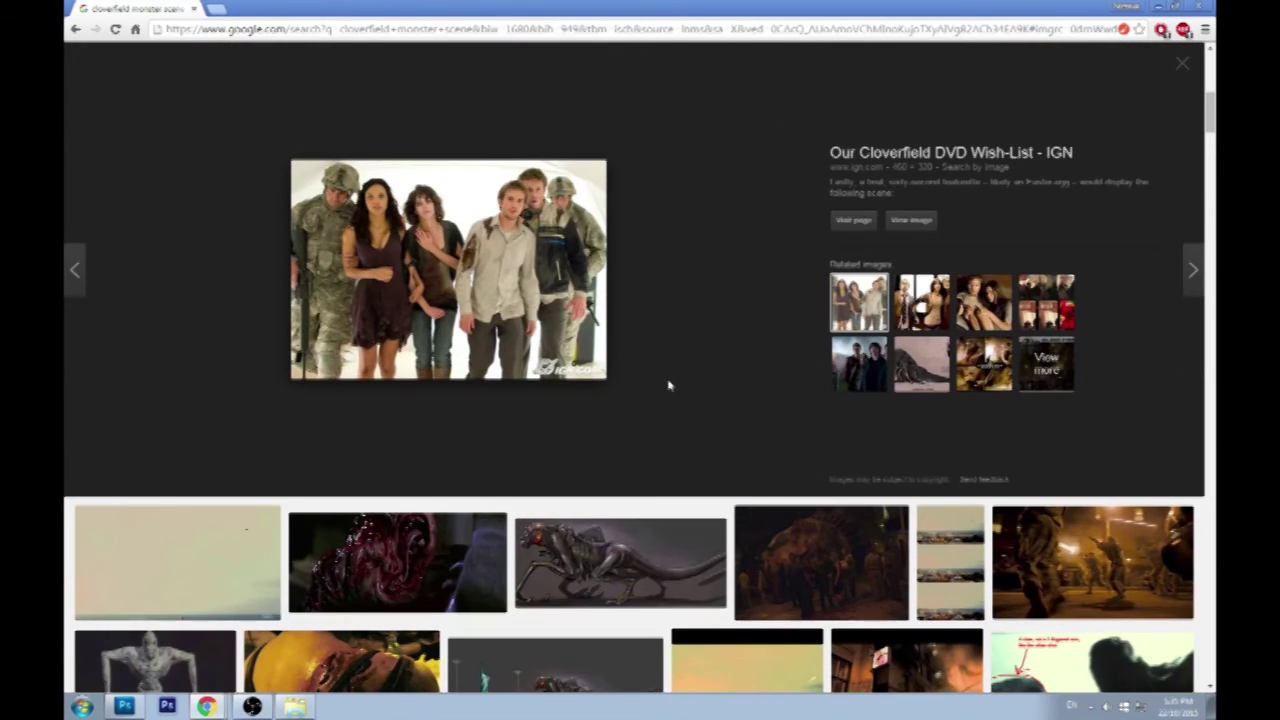
pyautogui.scroll(-2, 669, 385)
pyautogui.scroll(-1, 669, 385)
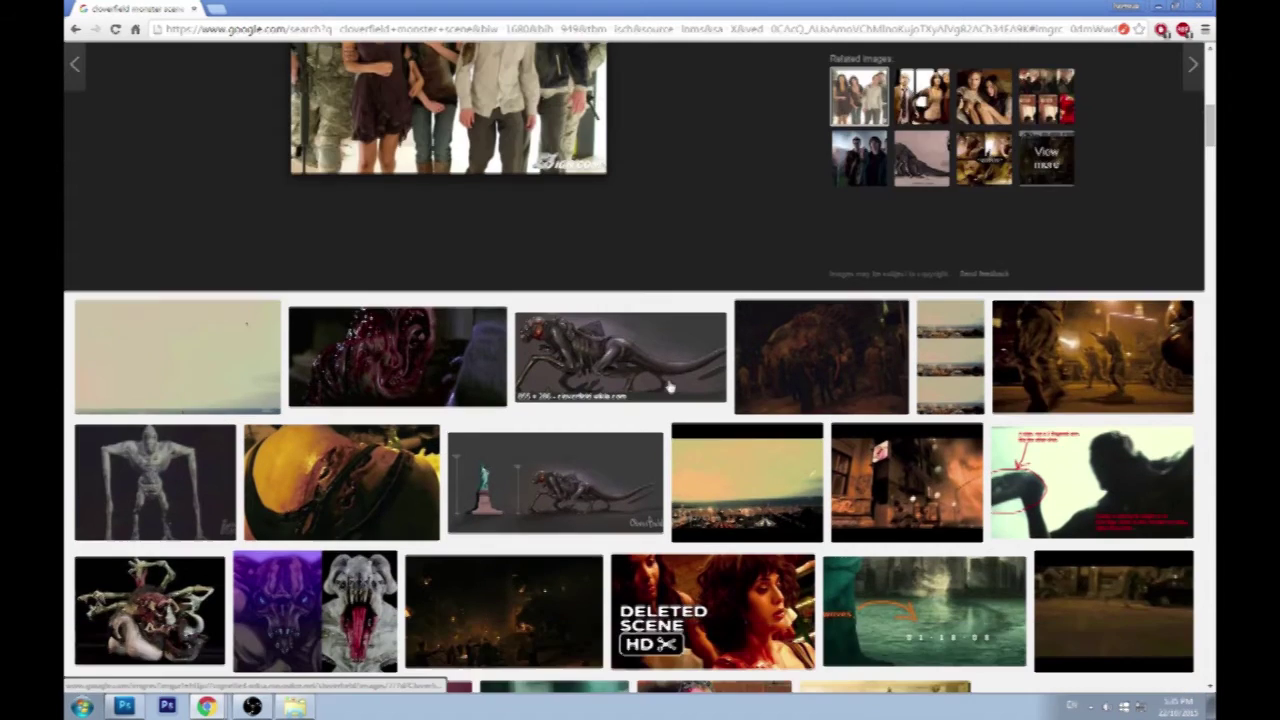
pyautogui.scroll(8, 669, 382)
pyautogui.scroll(2, 670, 377)
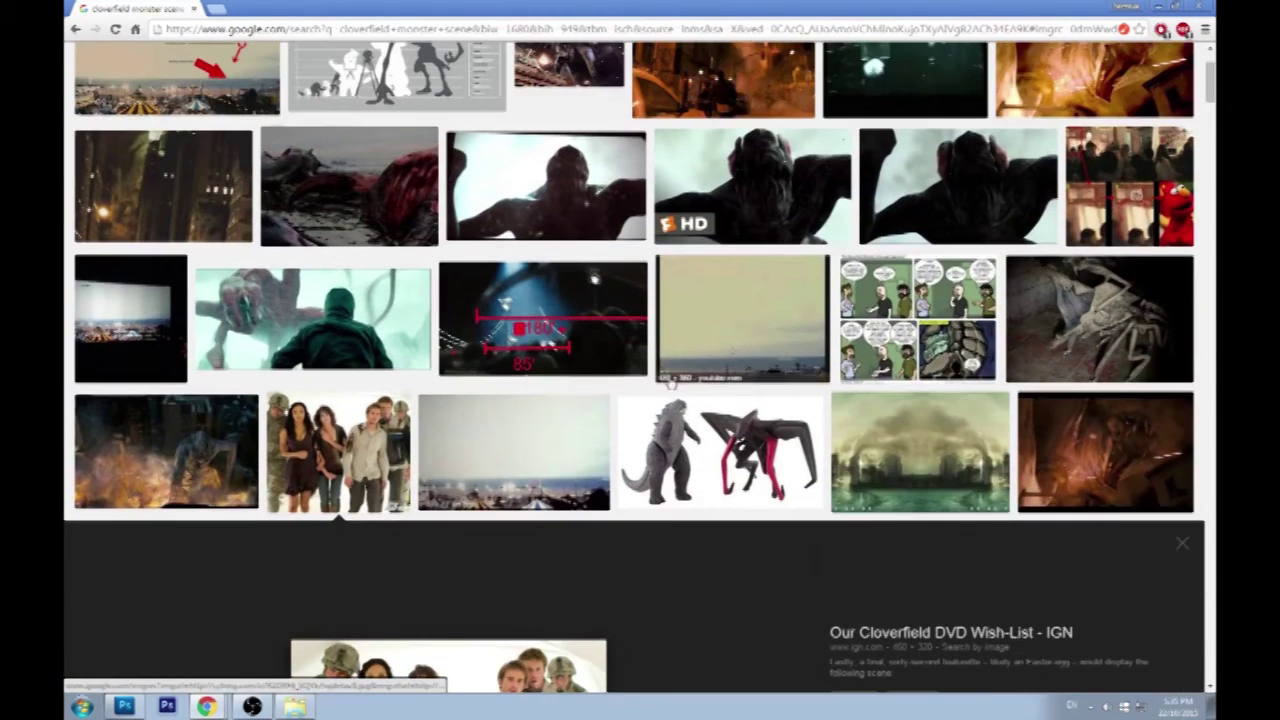
pyautogui.click(357, 290)
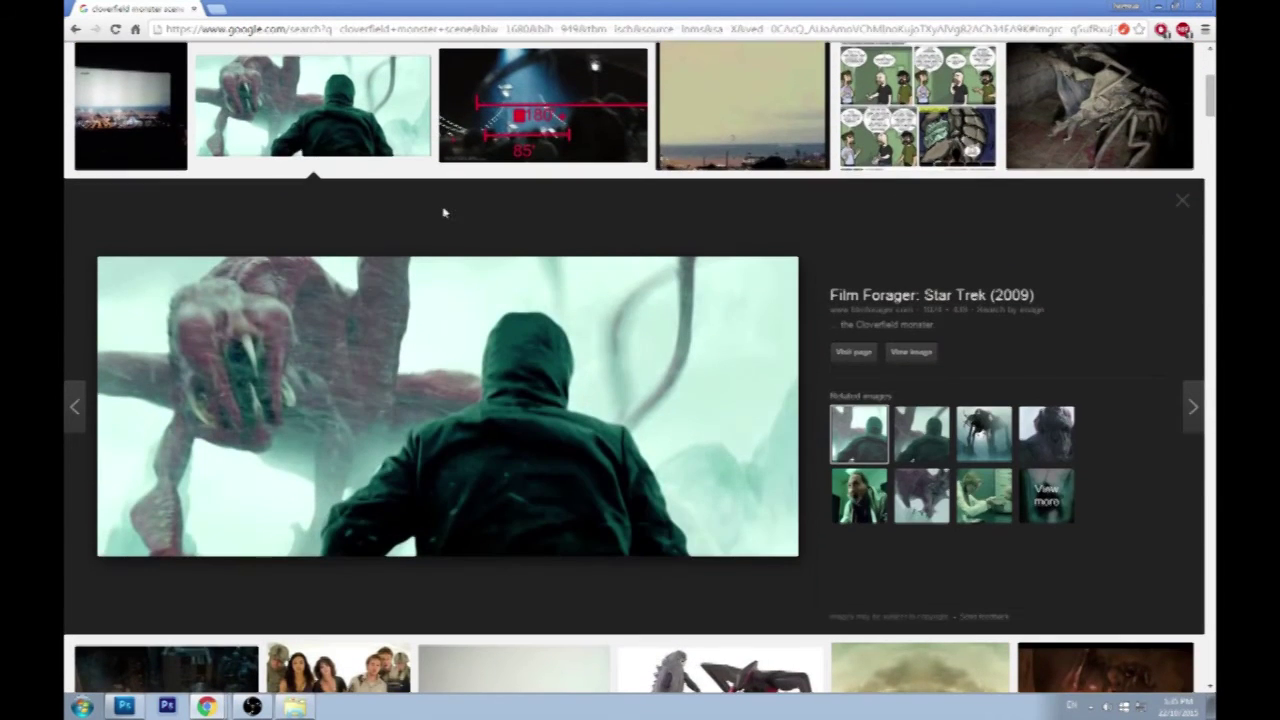
# Preview the dark city-street Cloverfield image, then open the red-annotated claw image preview.
pyautogui.scroll(1, 790, 256)
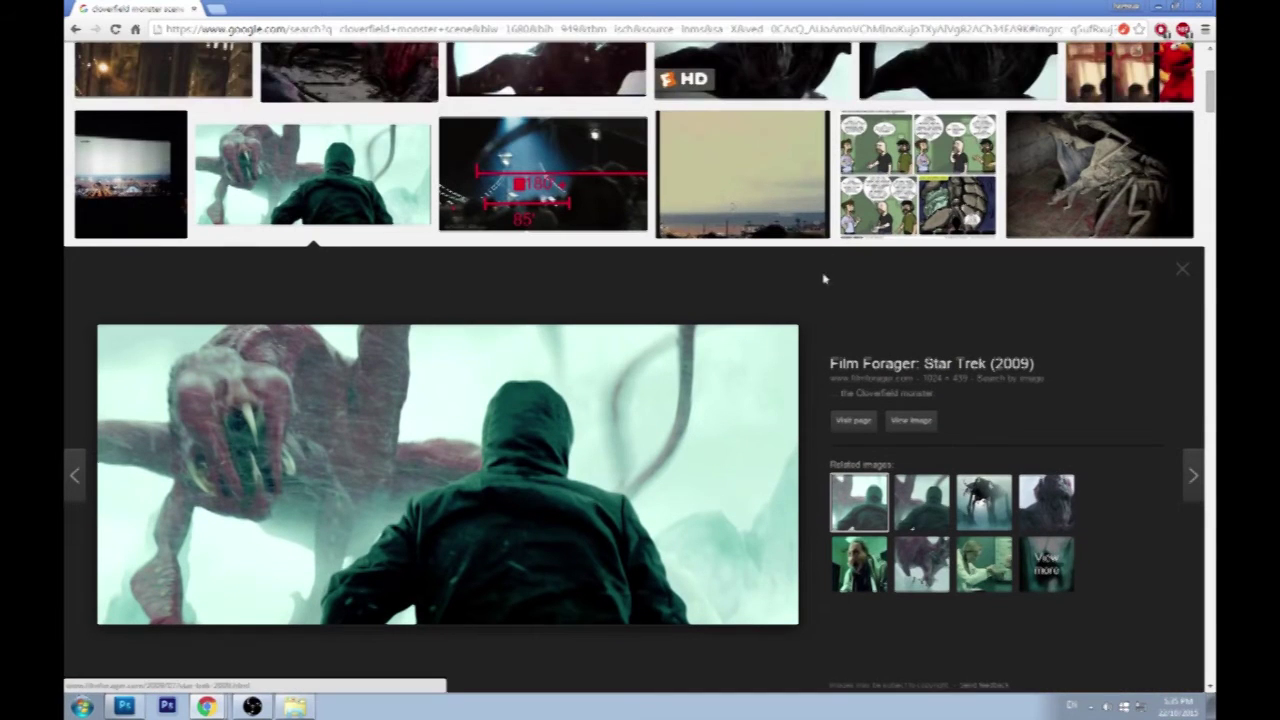
pyautogui.scroll(4, 812, 361)
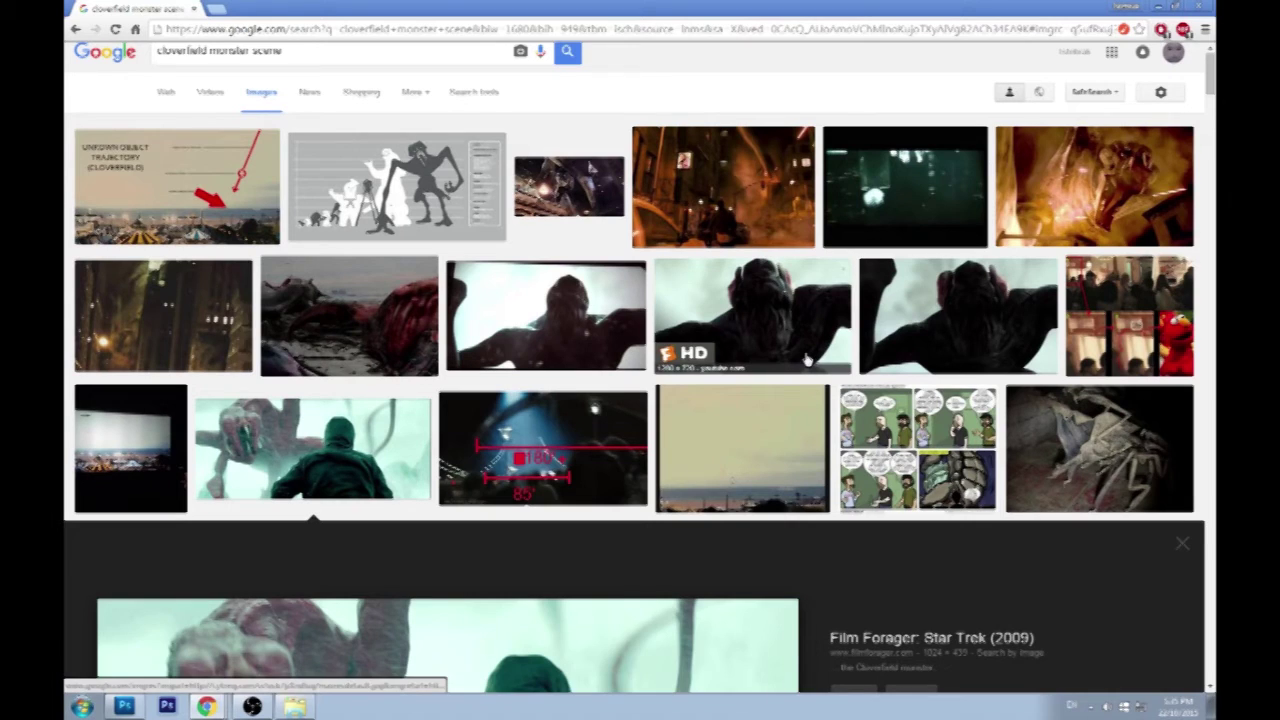
pyautogui.click(188, 312)
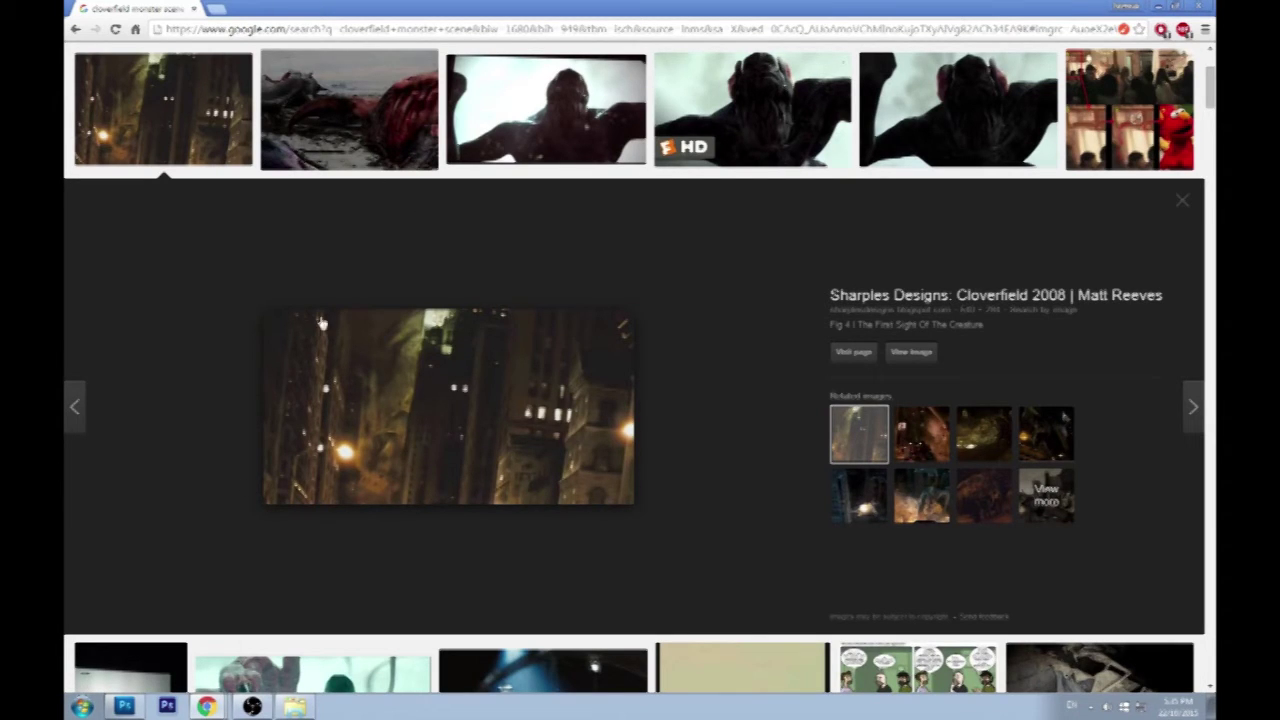
pyautogui.scroll(1, 688, 307)
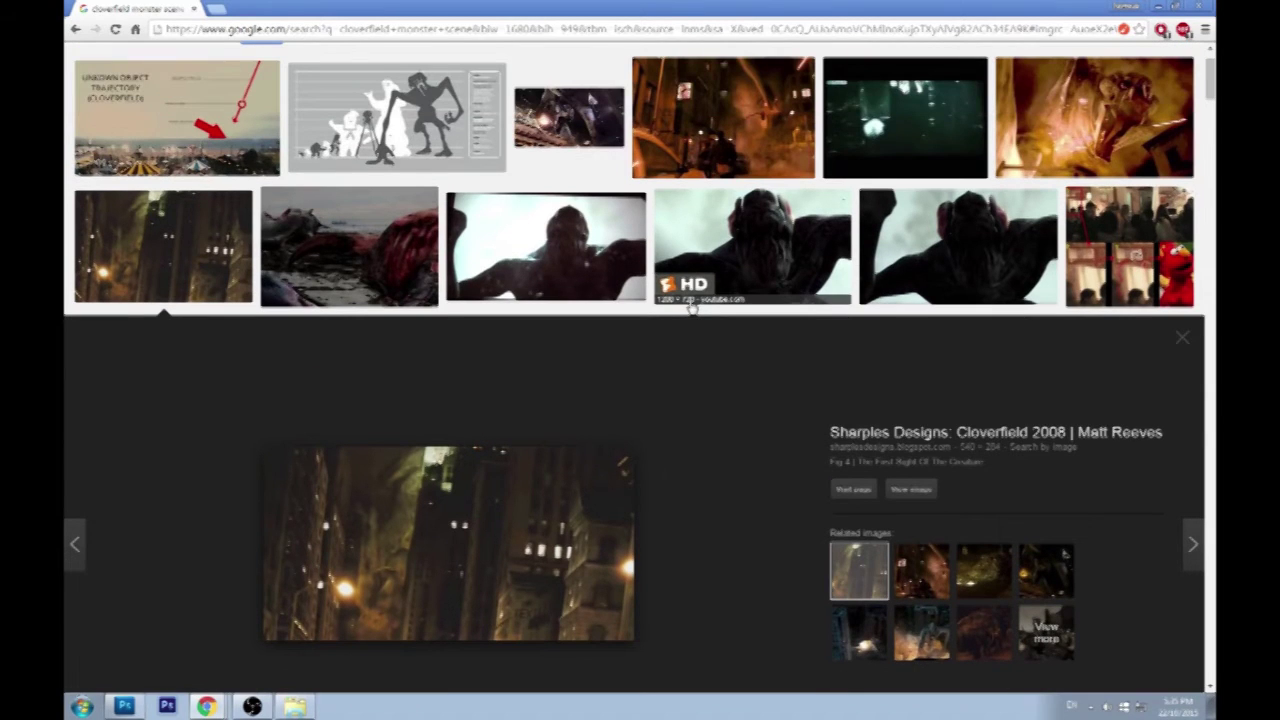
pyautogui.scroll(1, 702, 410)
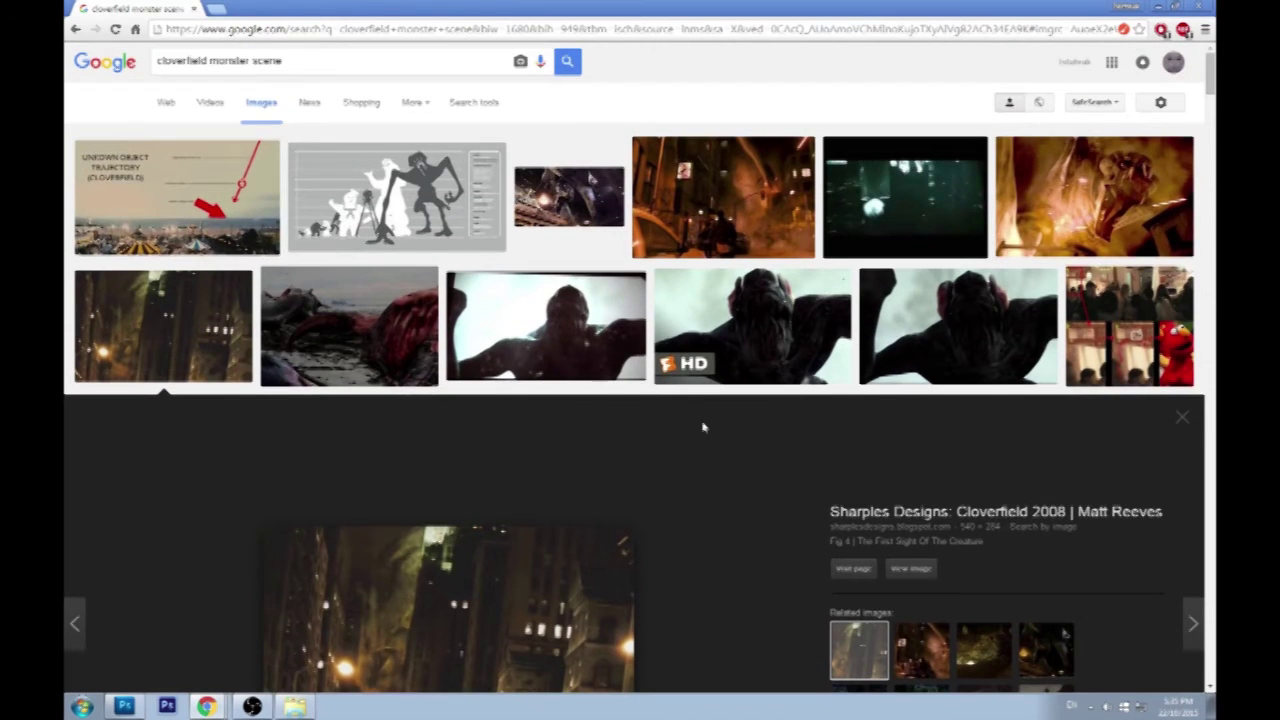
pyautogui.scroll(-10, 702, 427)
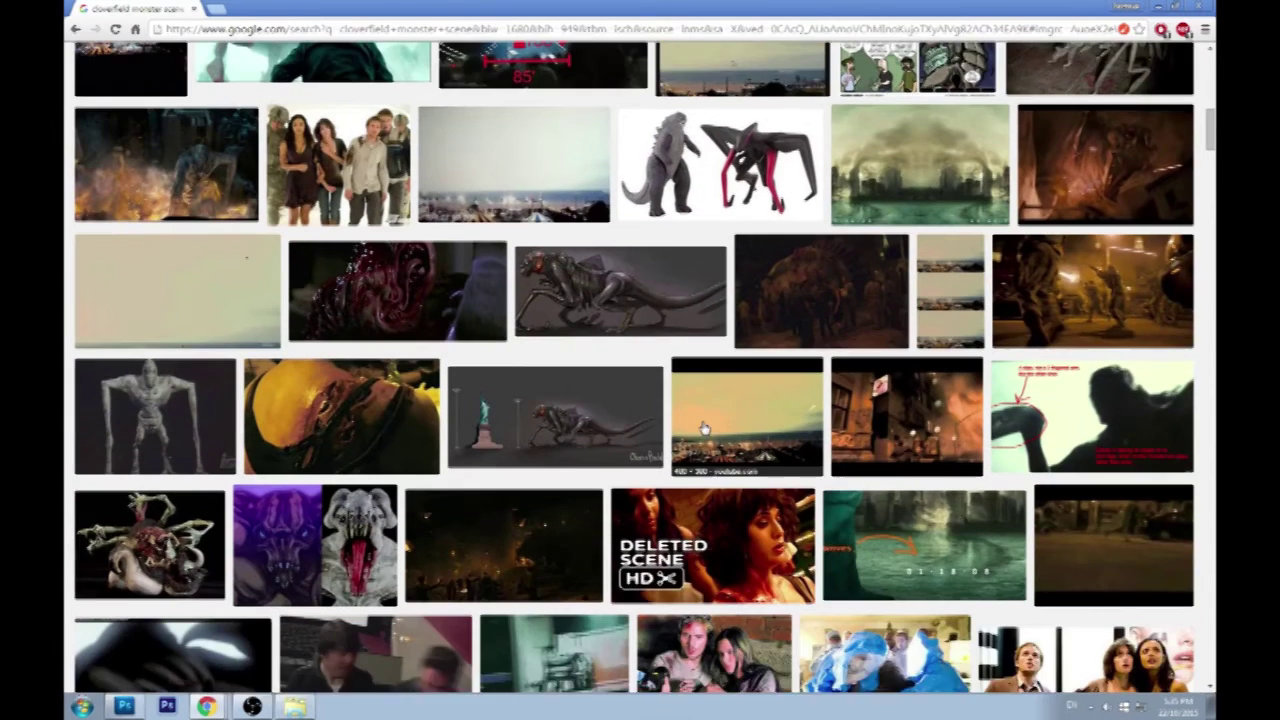
pyautogui.scroll(-2, 703, 428)
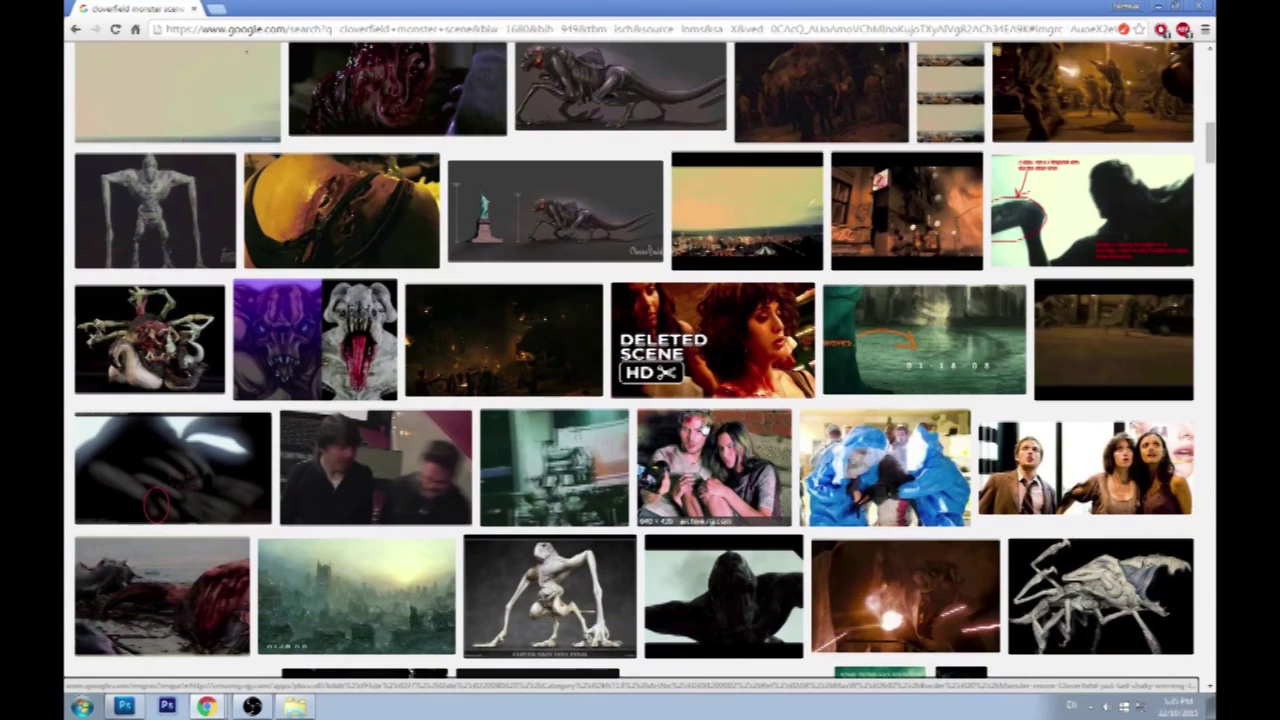
pyautogui.click(1108, 212)
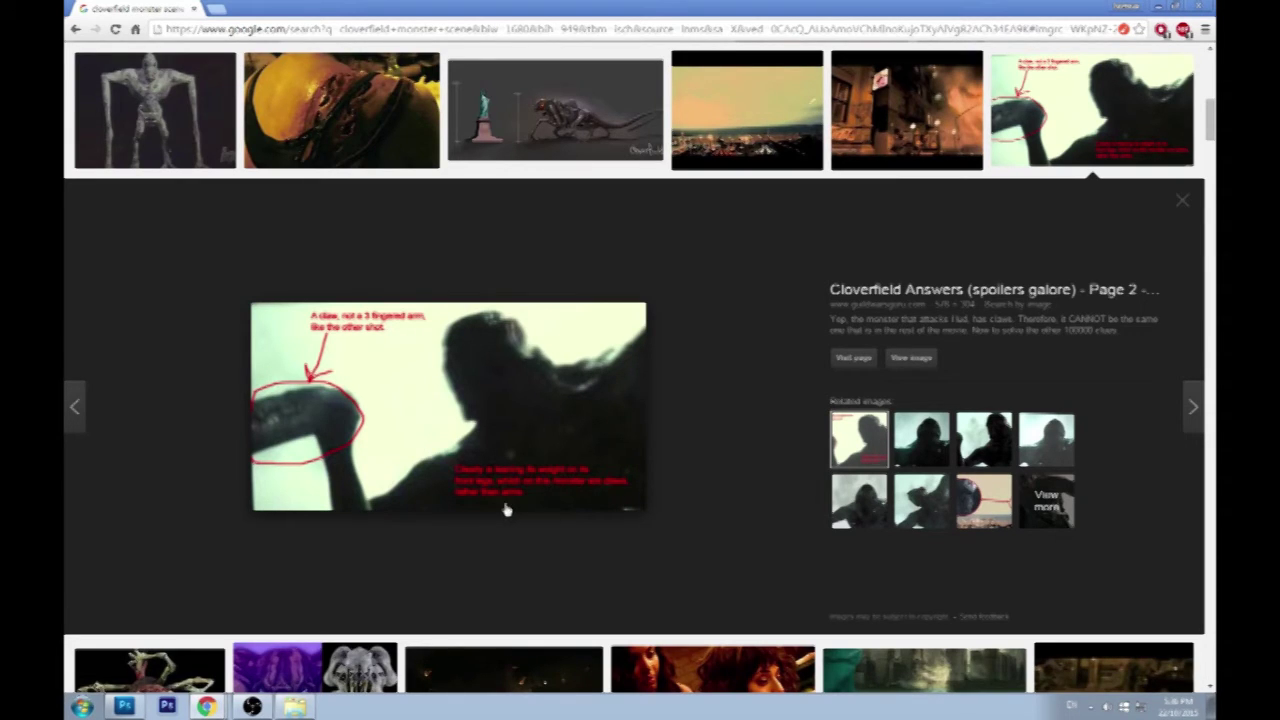
# Preview related images: the AMC blog claw version, WhatCulture circled monster and Cloverfield Monster Falling.
pyautogui.click(921, 438)
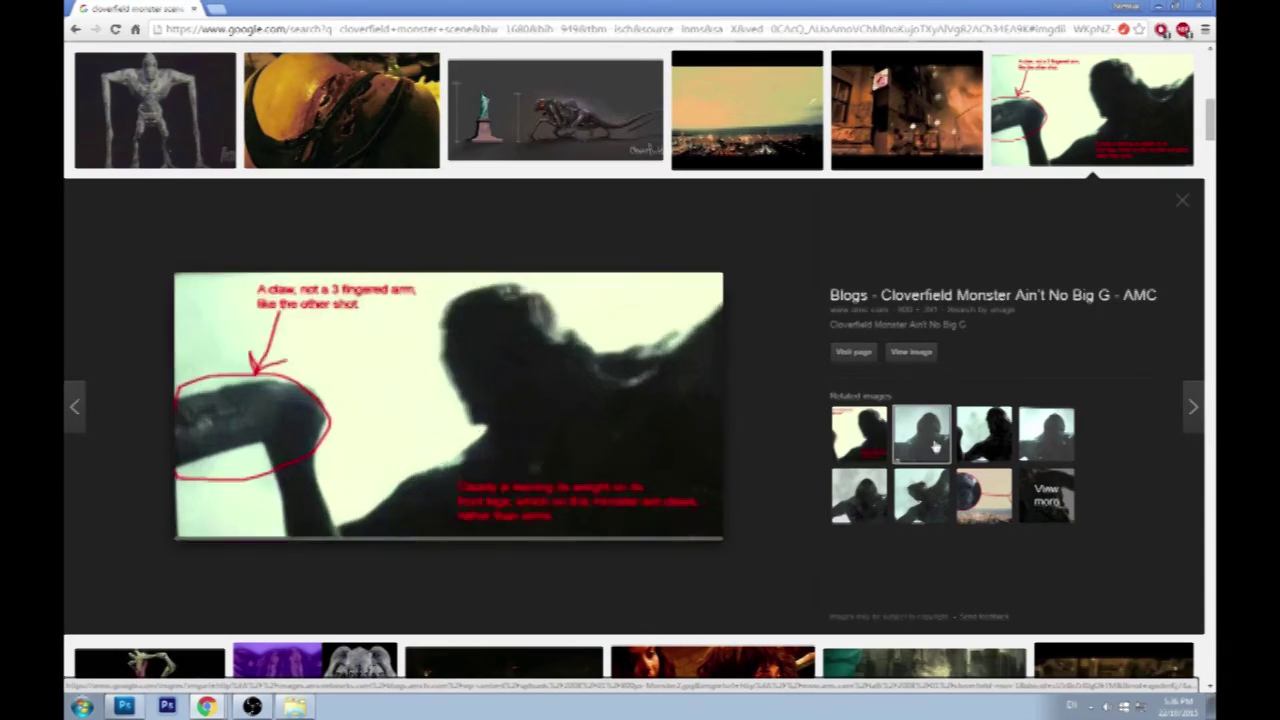
pyautogui.click(970, 444)
pyautogui.click(985, 500)
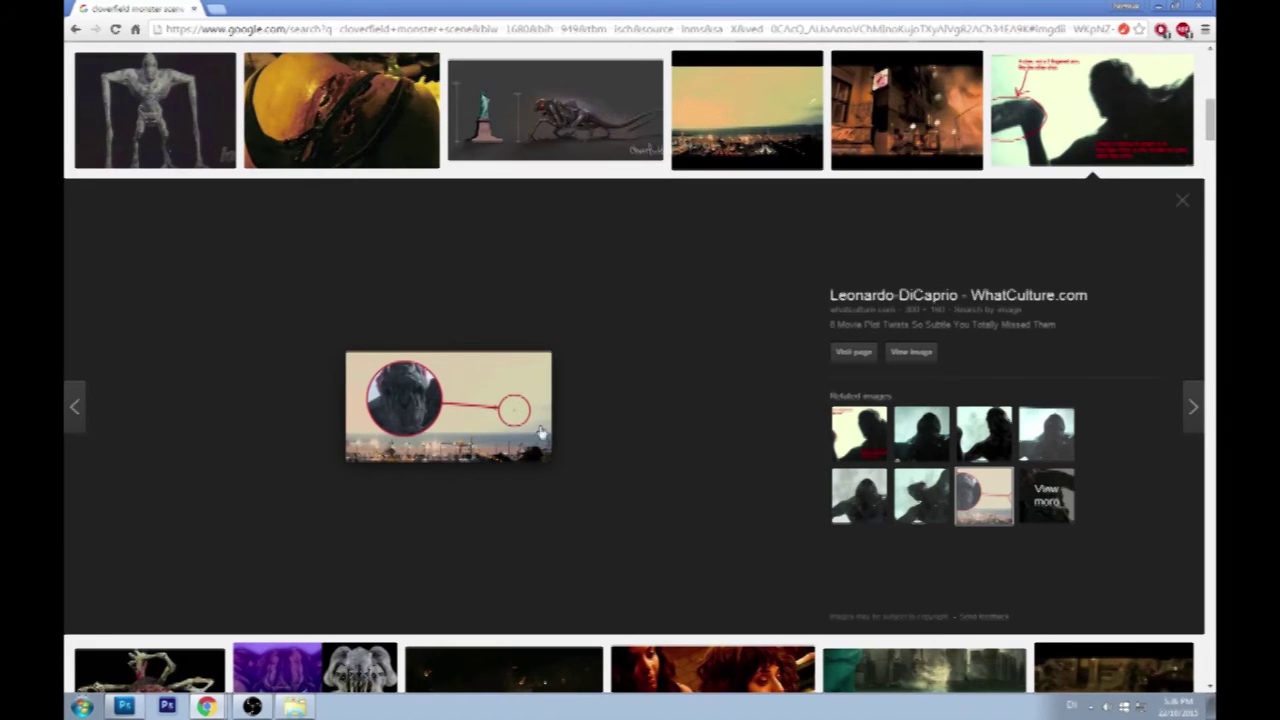
pyautogui.scroll(-1, 726, 383)
pyautogui.scroll(1, 727, 385)
pyautogui.click(770, 120)
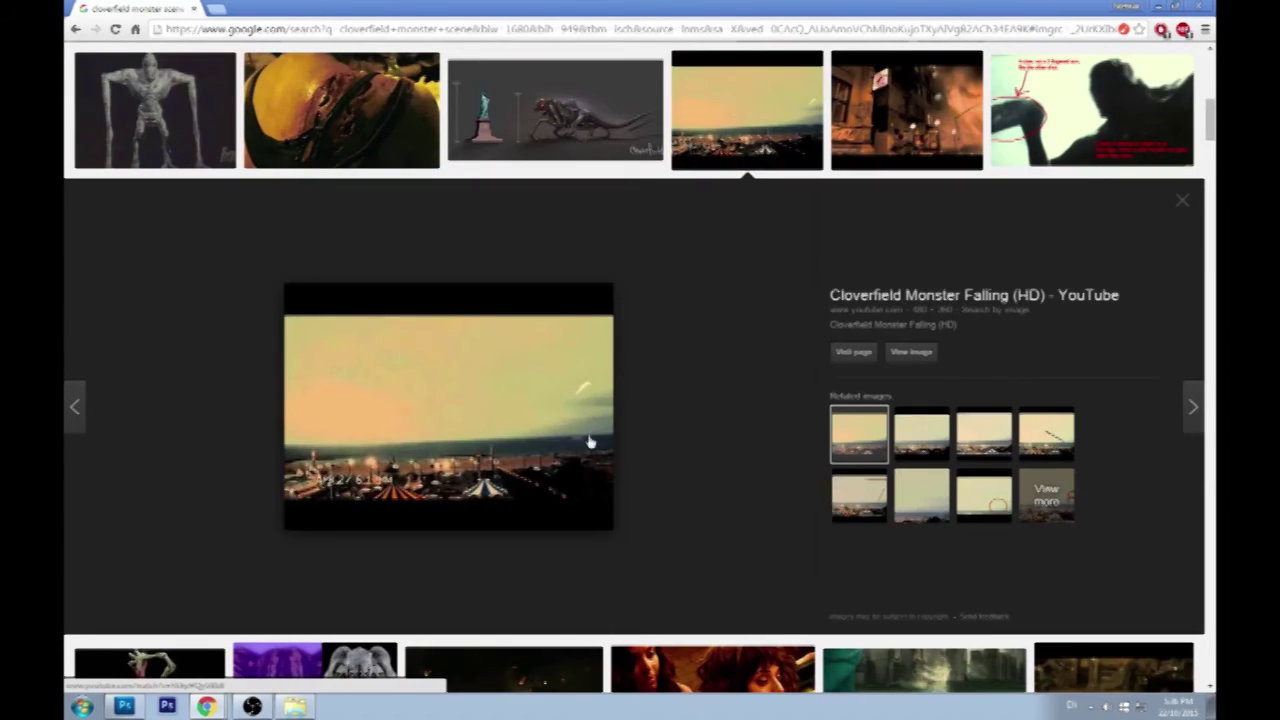
# Scroll further down the results, then minimize the browser with Win+D to show the desktop.
pyautogui.scroll(-5, 655, 370)
pyautogui.scroll(-2, 666, 375)
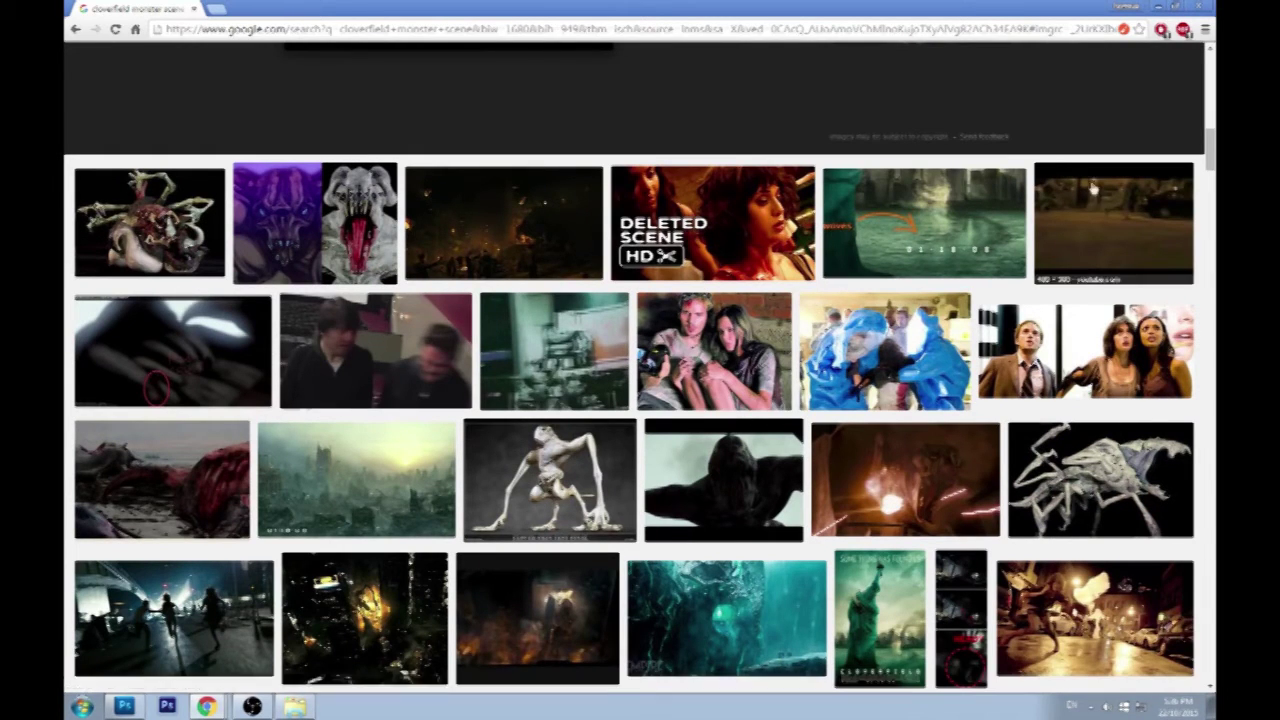
pyautogui.press('super+d')
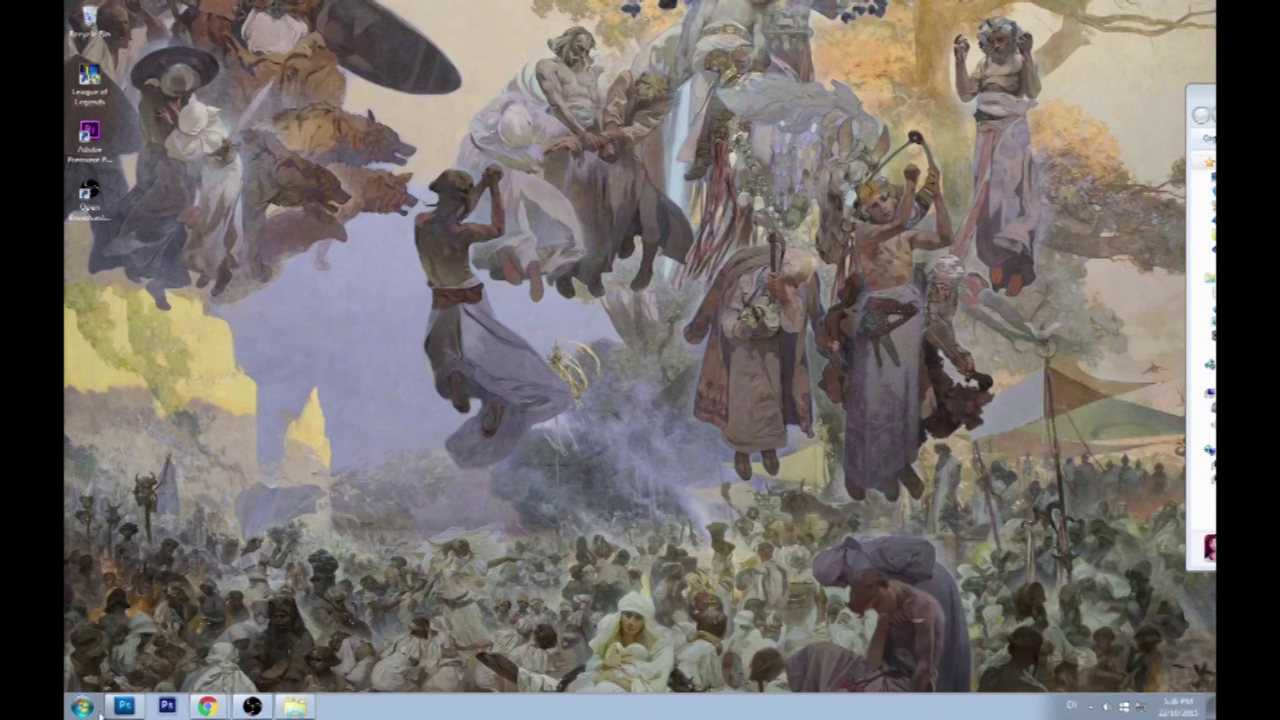
# Restore the Photoshop window showing the clean creature painting from the taskbar.
pyautogui.click(124, 706)
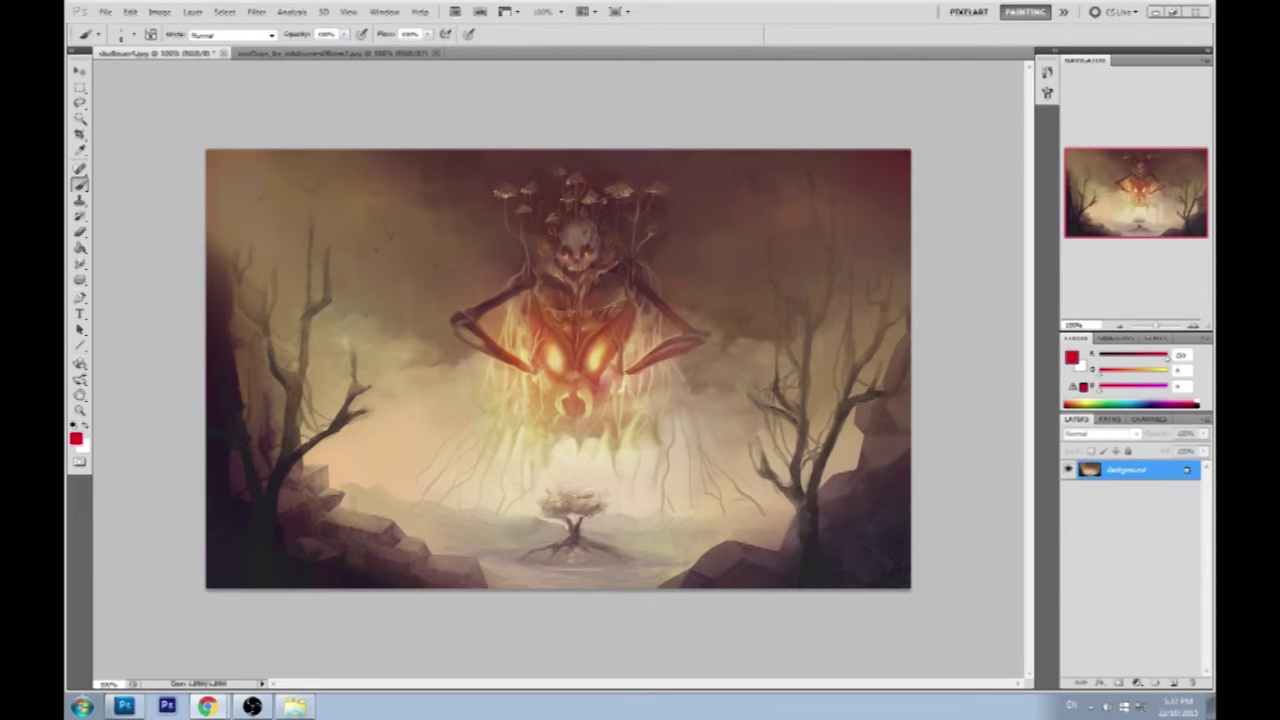
# Restore Photoshop to a window, view the black ink sketch maximized in Photo Viewer, then close it.
pyautogui.doubleClick(872, 8)
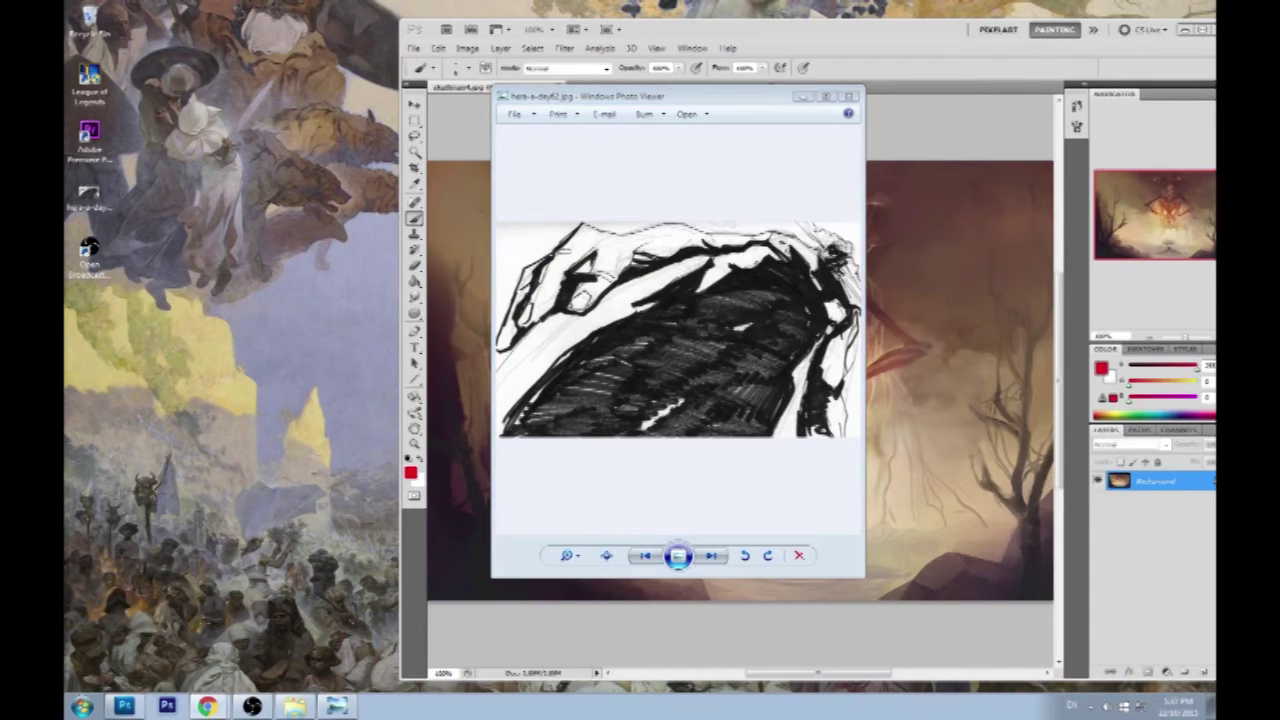
pyautogui.doubleClick(702, 101)
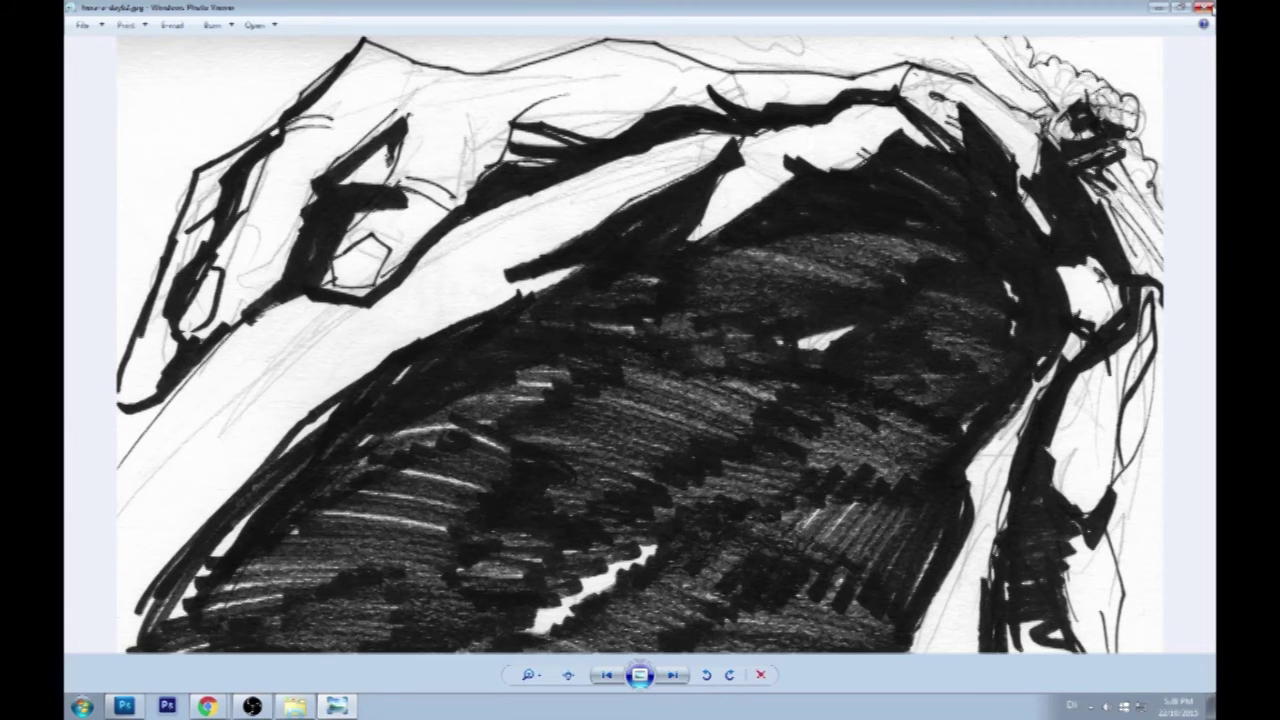
pyautogui.click(1205, 8)
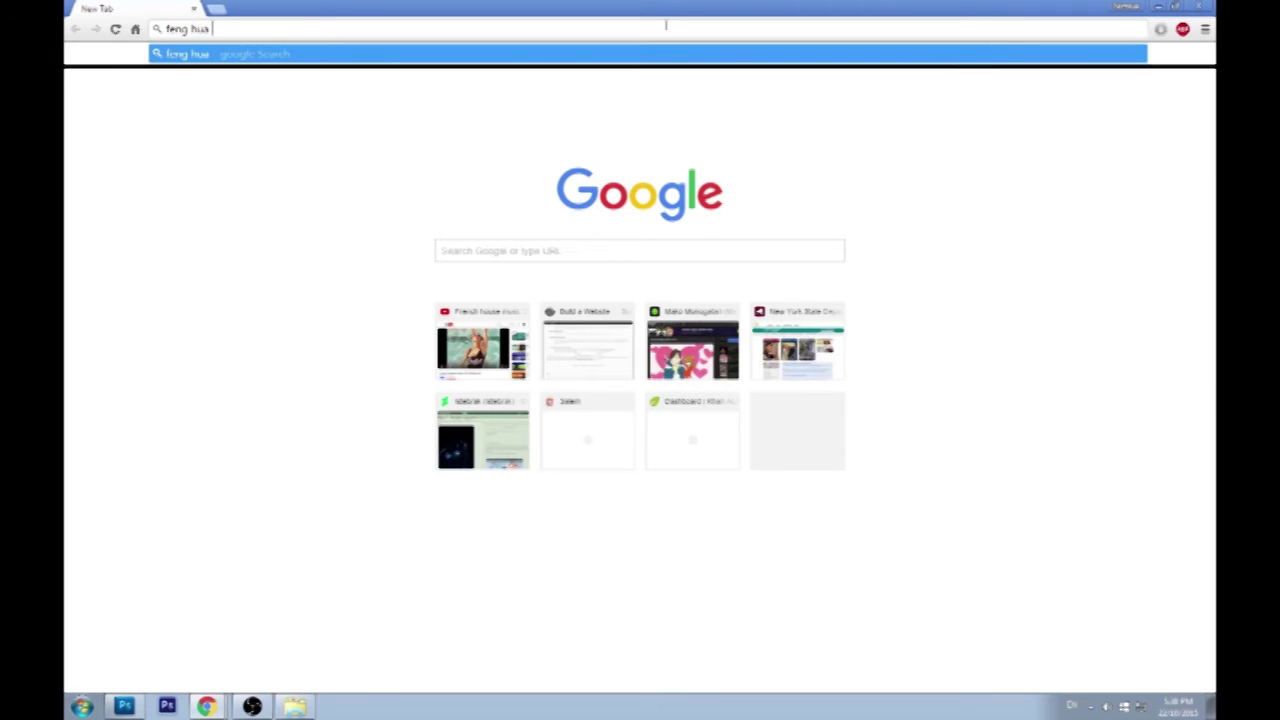
# Search images for 'feng hua elephant' and preview the monkey king painting.
pyautogui.press('Return')
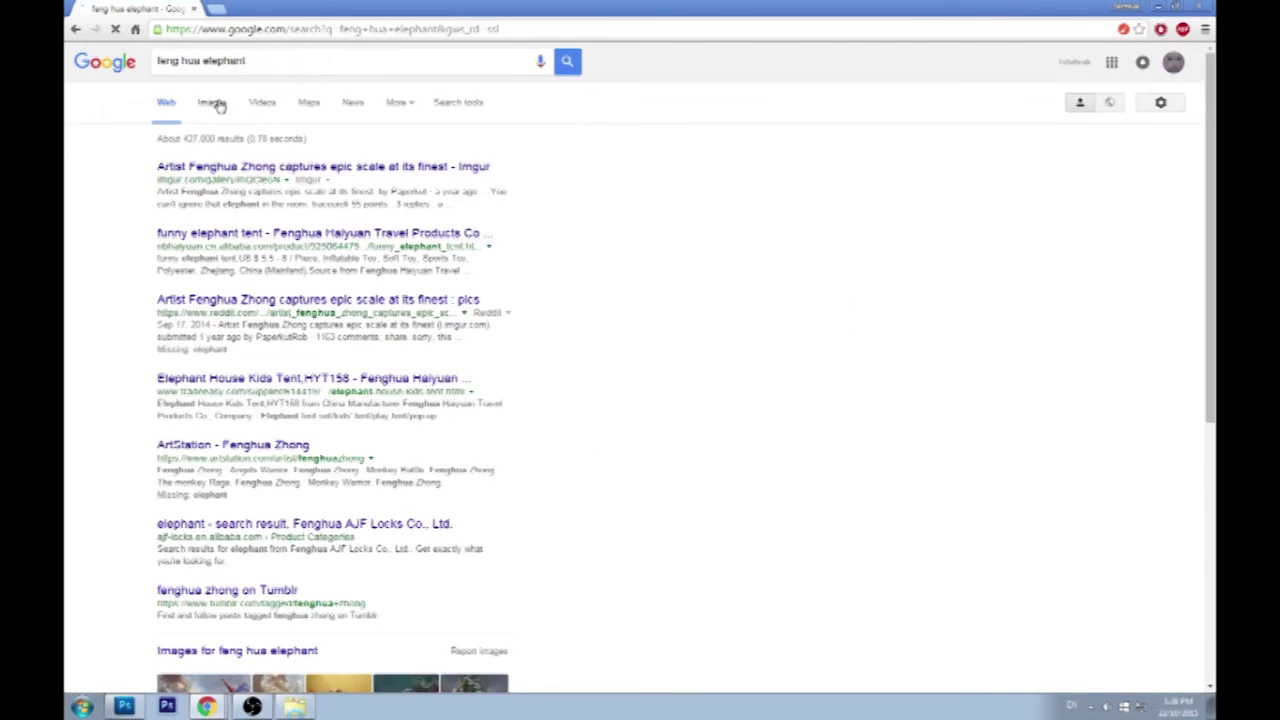
pyautogui.click(216, 104)
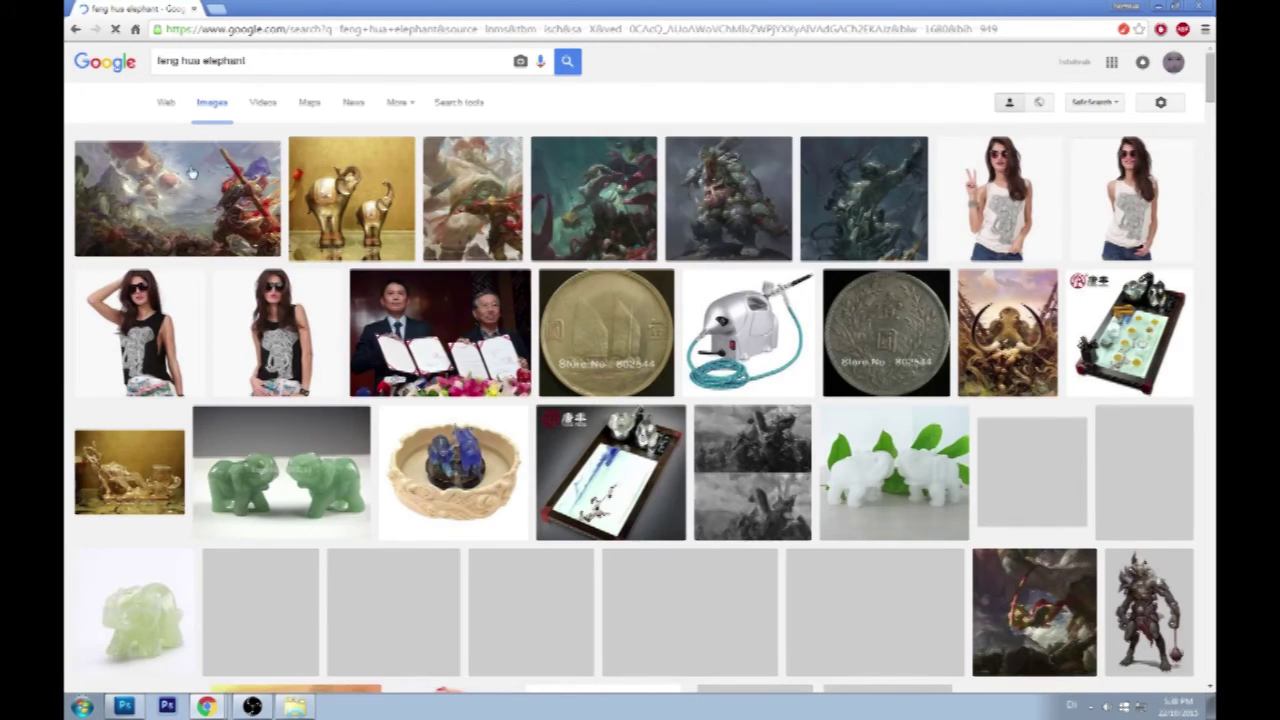
pyautogui.scroll(-2, 774, 245)
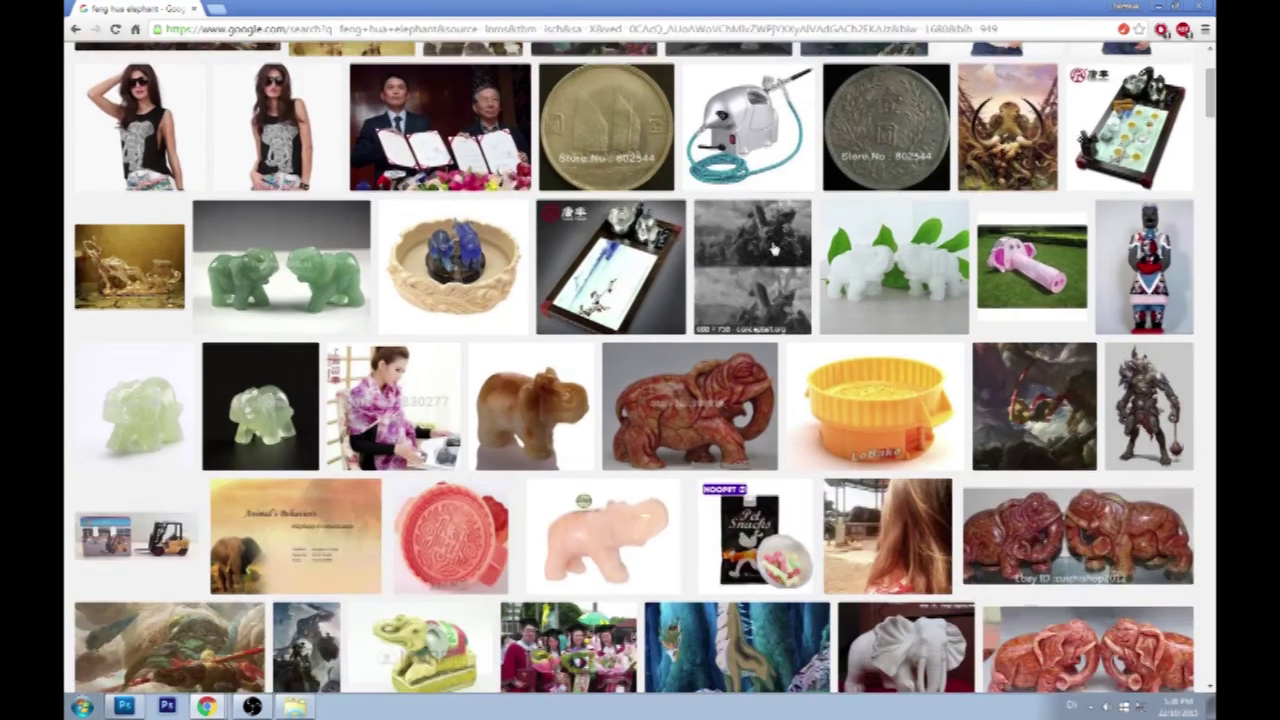
pyautogui.scroll(-3, 774, 250)
pyautogui.click(165, 385)
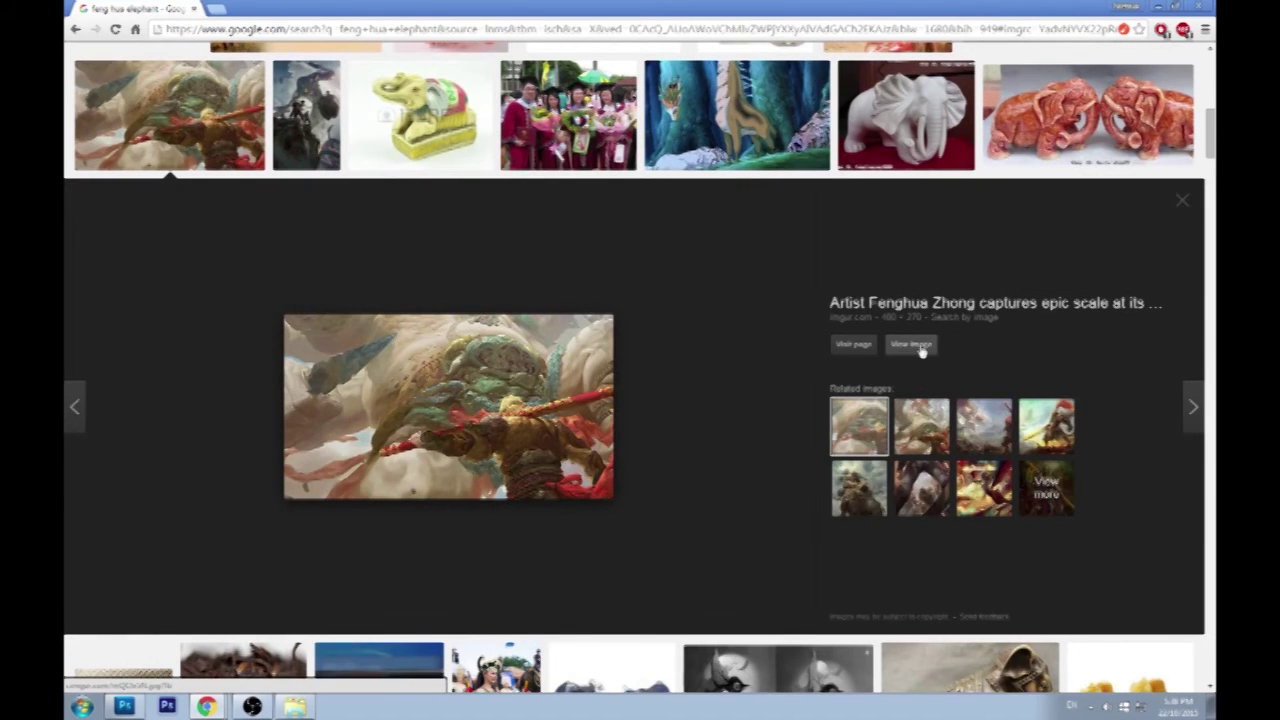
pyautogui.scroll(7, 921, 350)
pyautogui.scroll(-6, 472, 176)
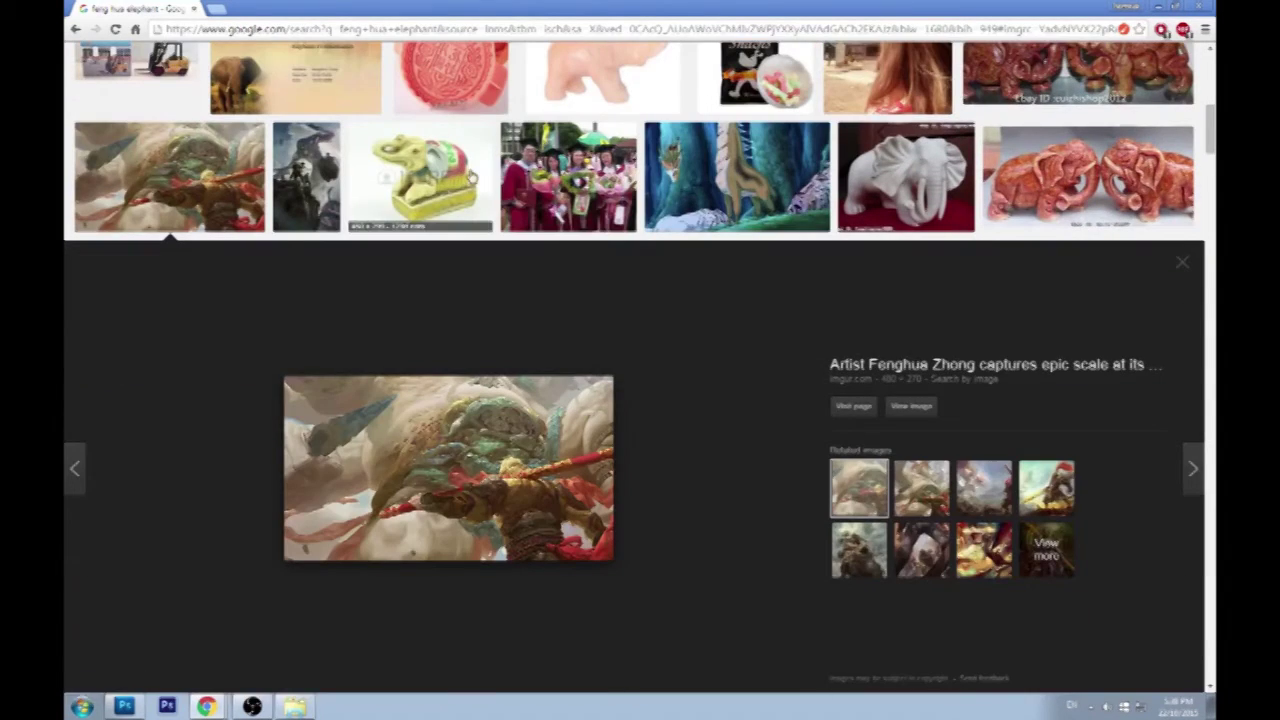
pyautogui.press('Escape')
pyautogui.scroll(7, 283, 116)
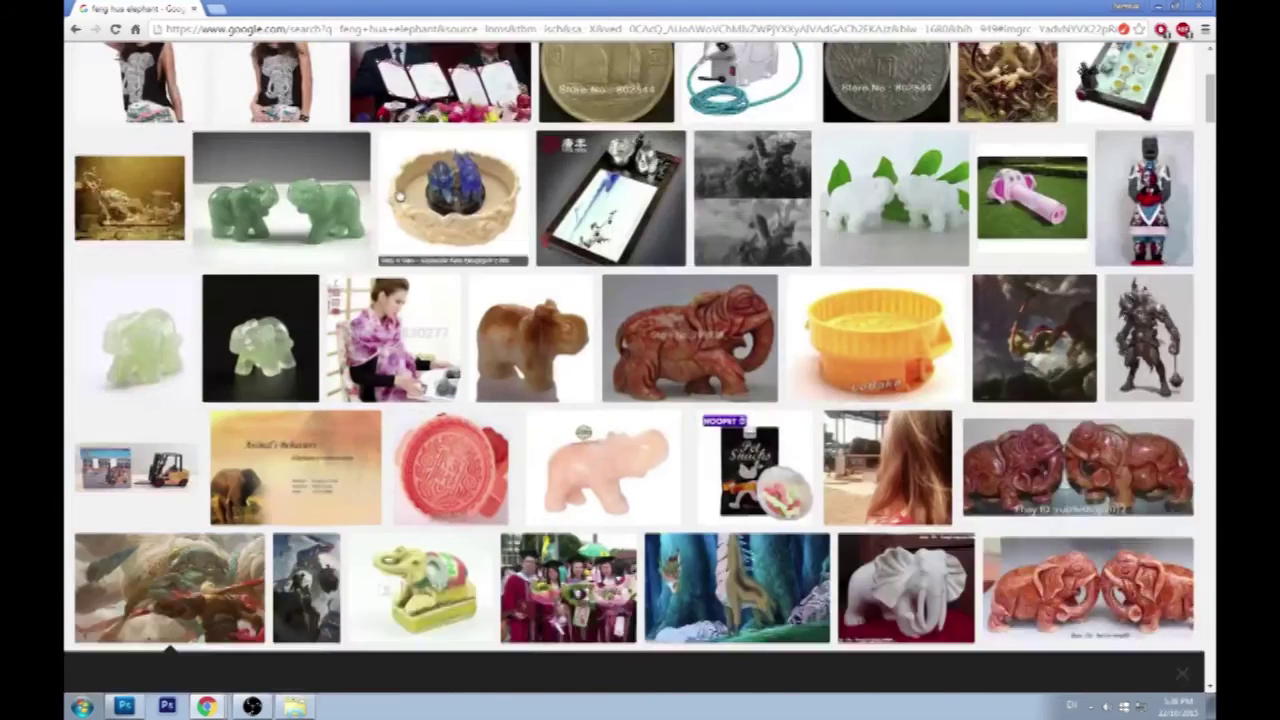
# Add the surname 'zhong' to the search and open the giant elephant warrior painting by itself.
pyautogui.press('Delete')
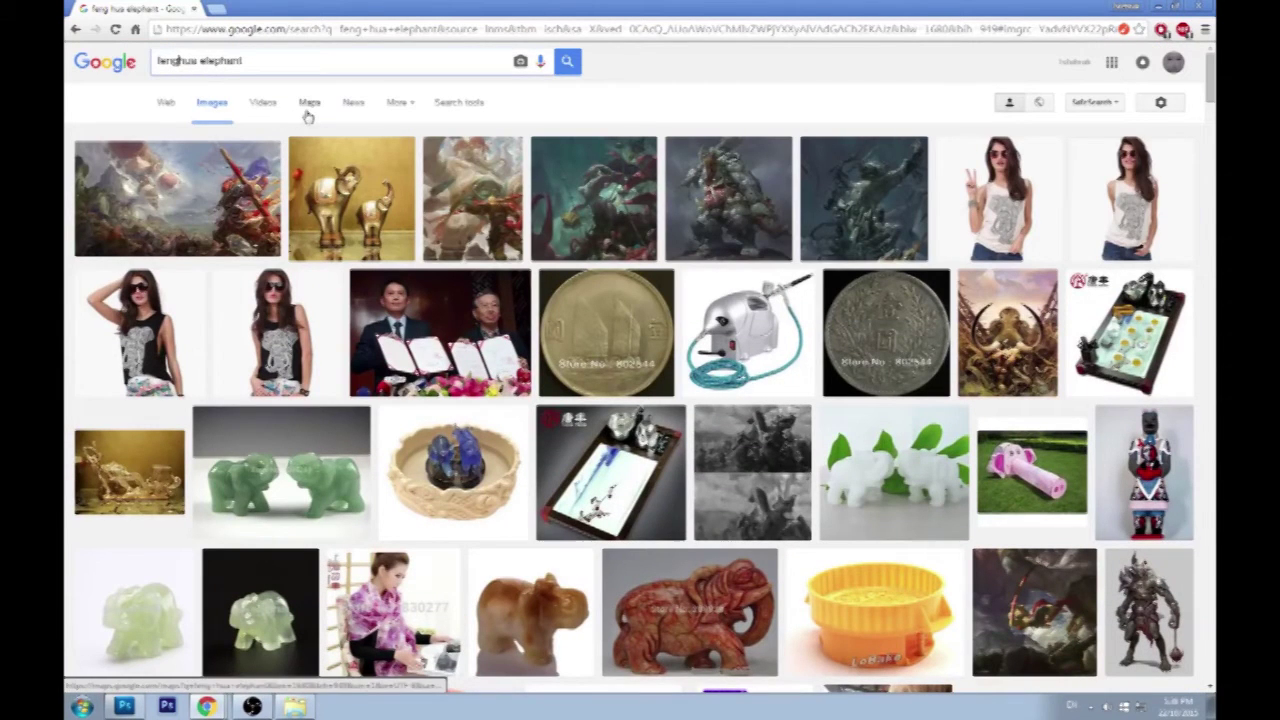
pyautogui.click(200, 60)
pyautogui.write('zhong')
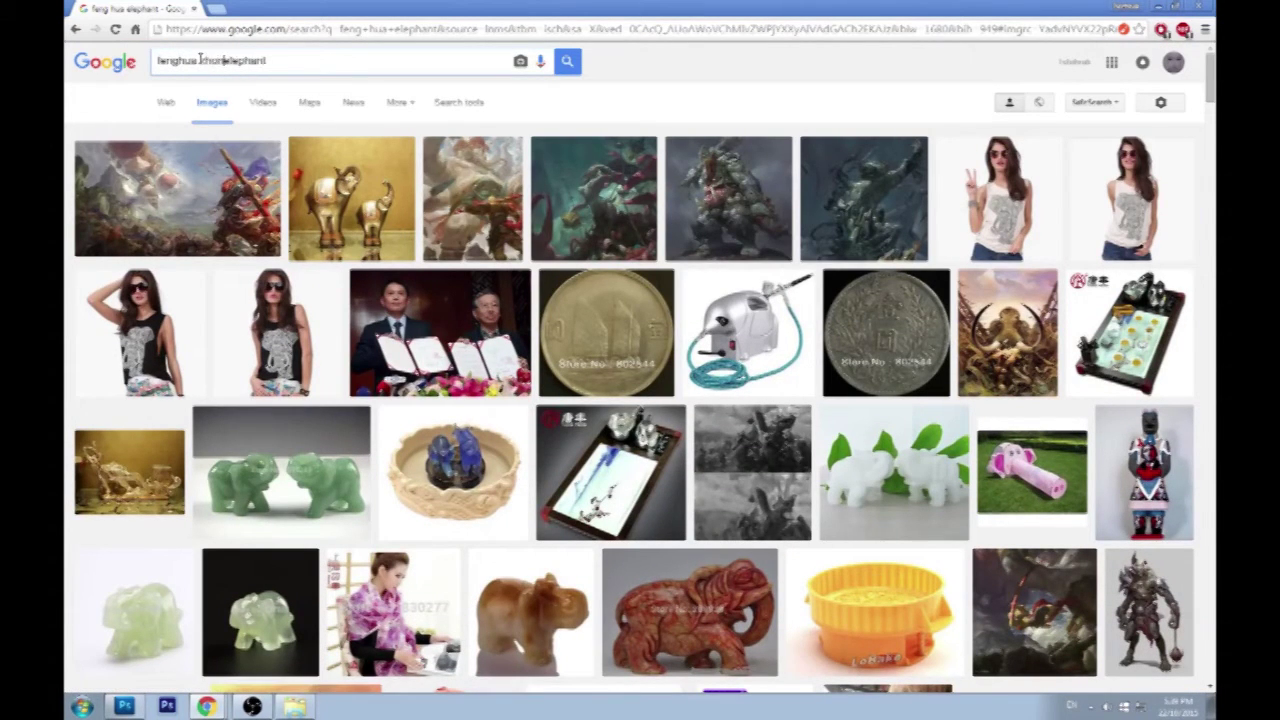
pyautogui.press('Return')
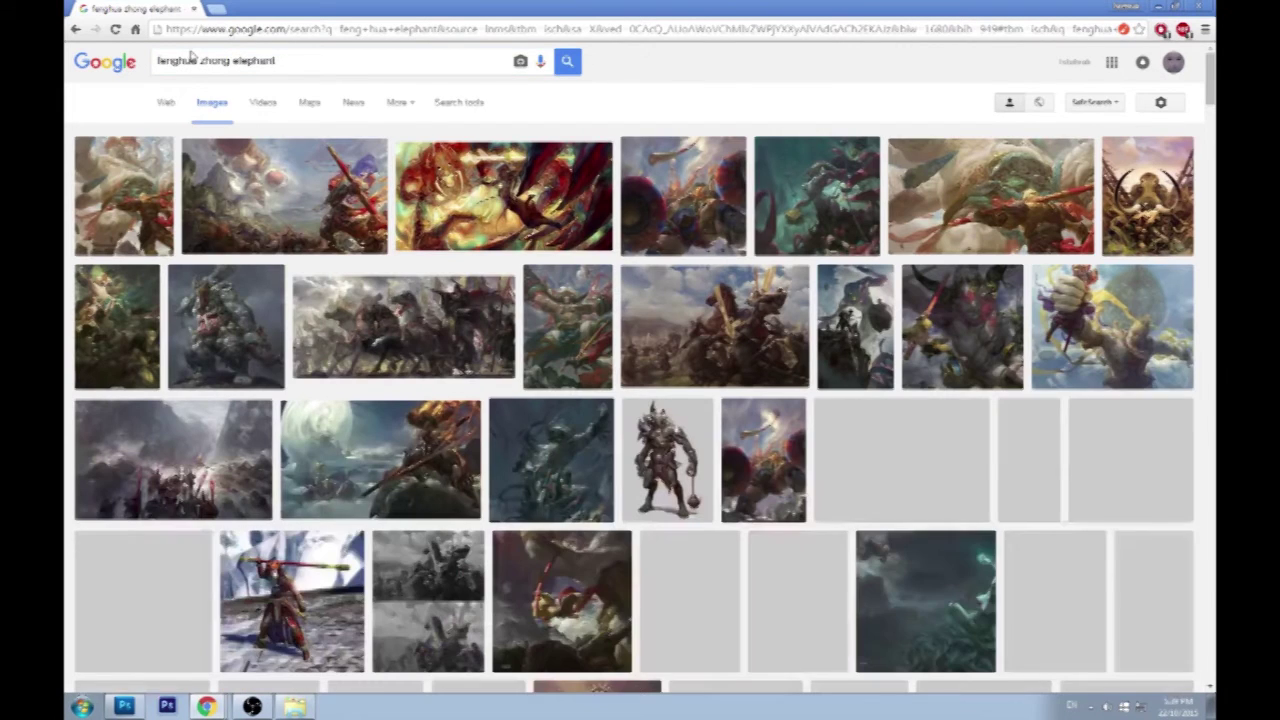
pyautogui.click(124, 195)
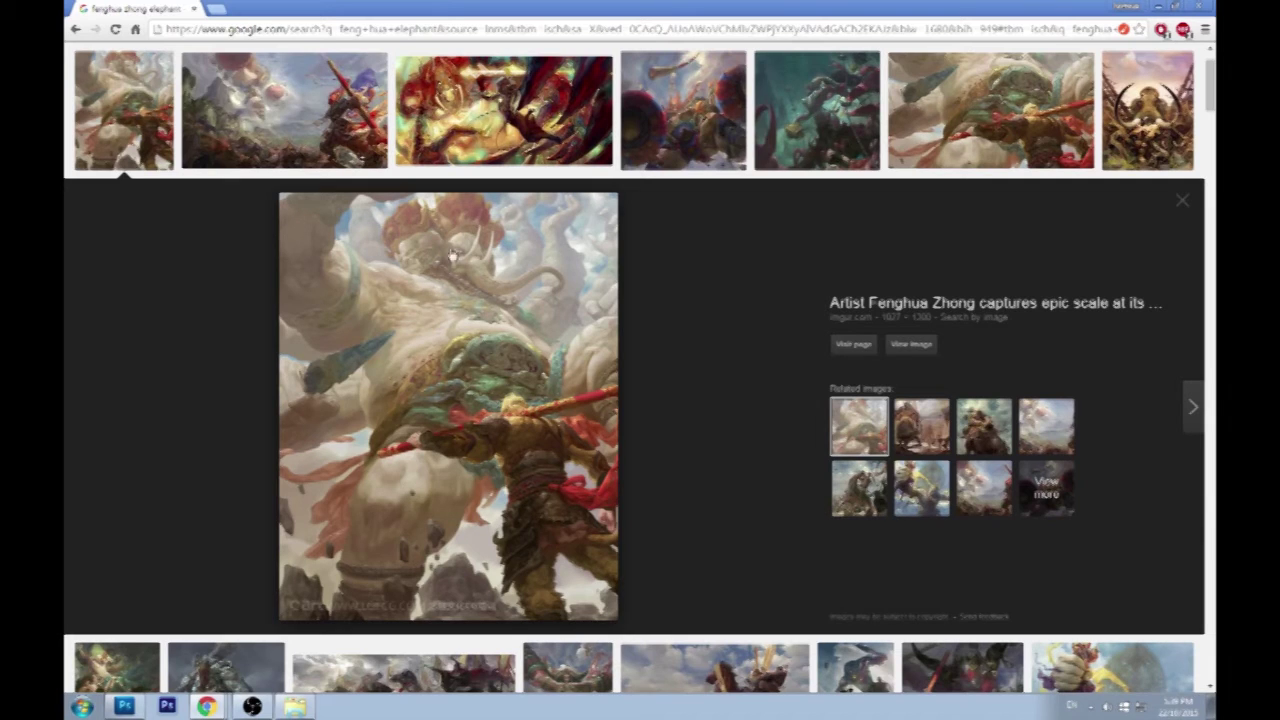
pyautogui.click(910, 344)
# View the elephant warrior painting at full size and fit it, then bring Photoshop forward.
pyautogui.click(490, 305)
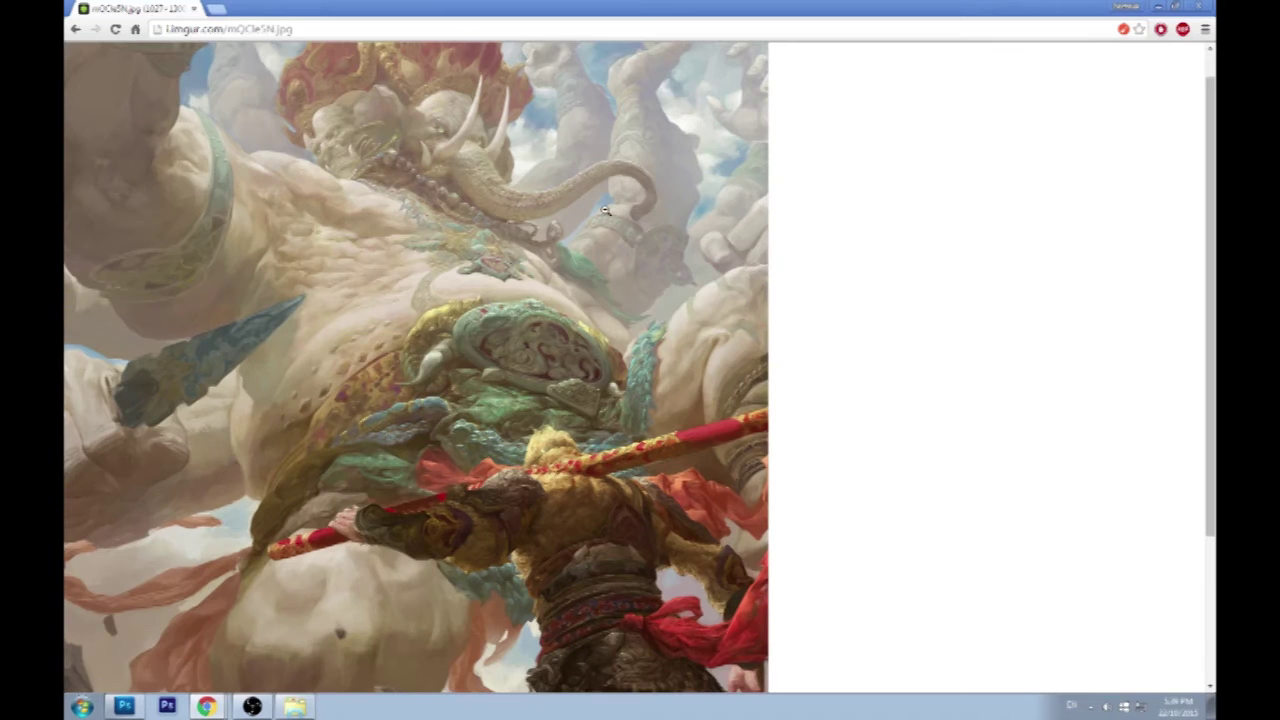
pyautogui.scroll(1, 604, 210)
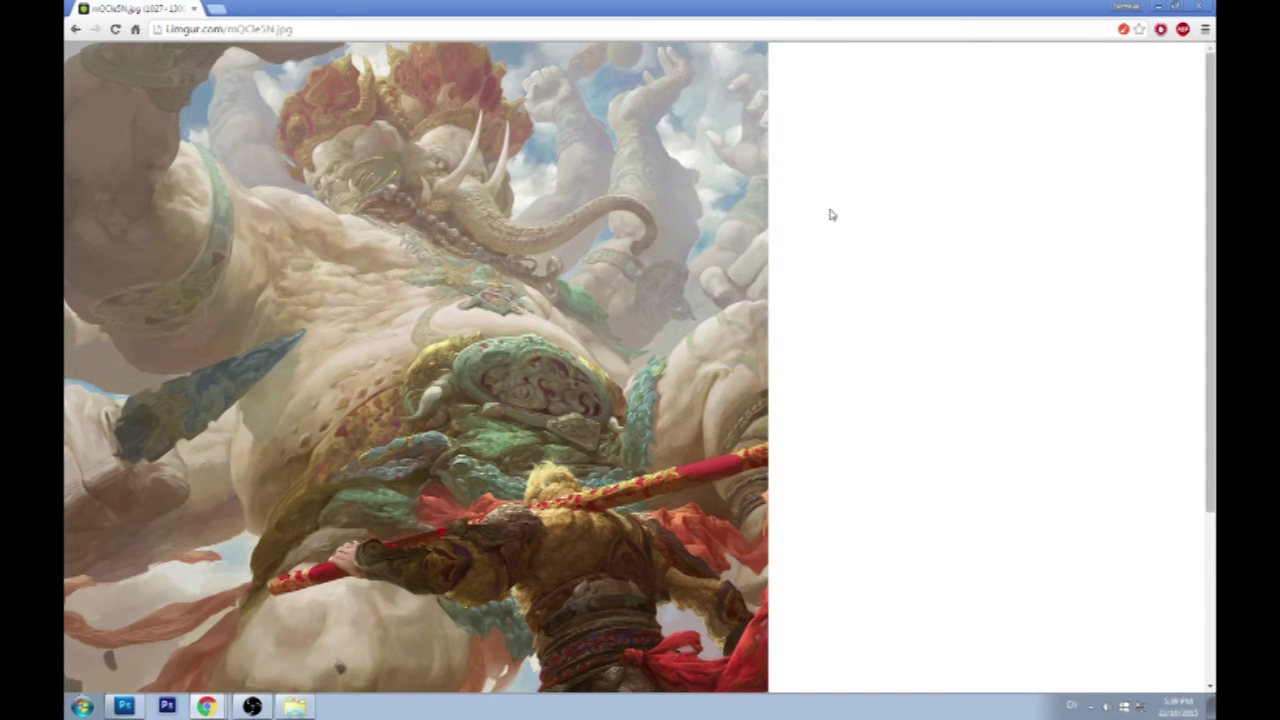
pyautogui.scroll(-5, 830, 215)
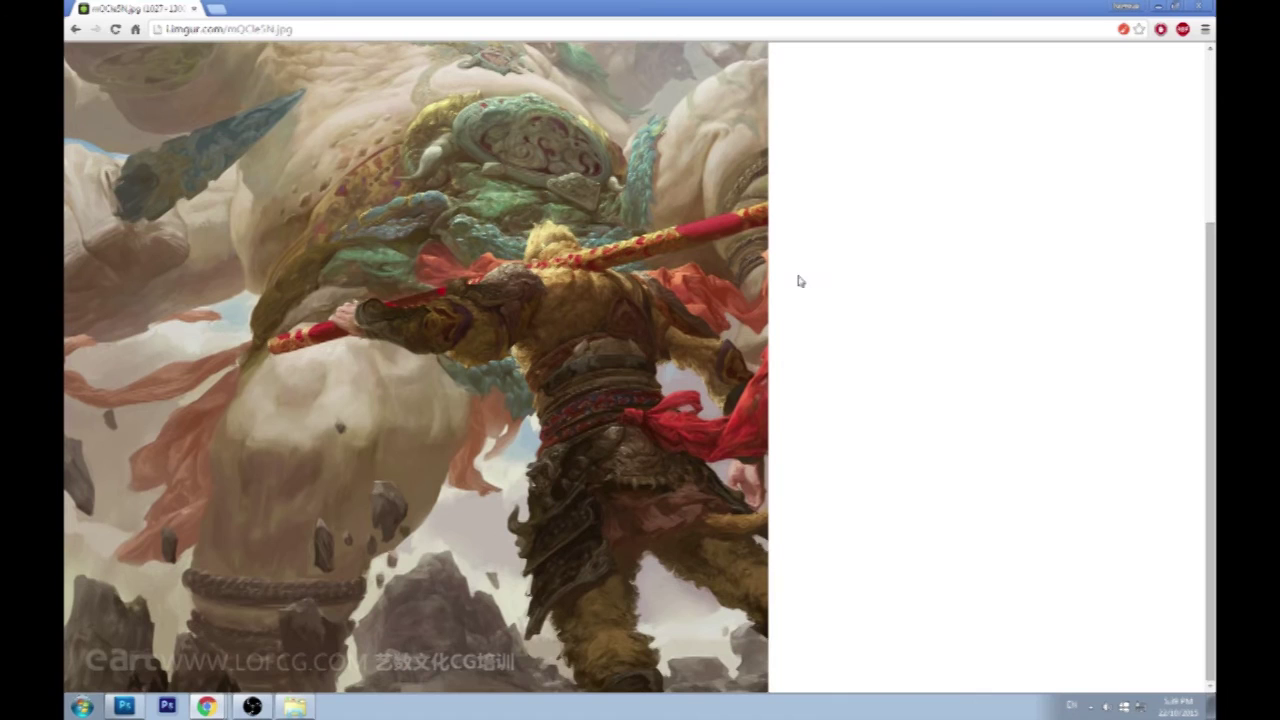
pyautogui.scroll(4, 798, 280)
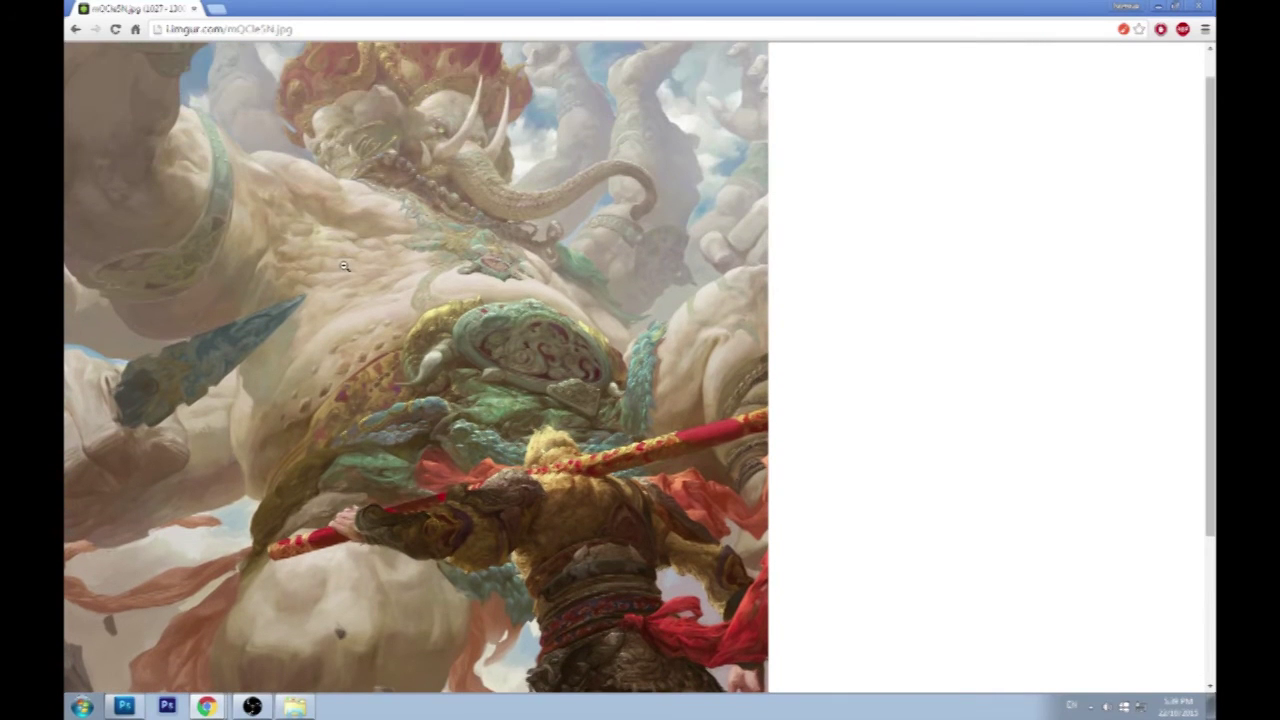
pyautogui.scroll(1, 700, 300)
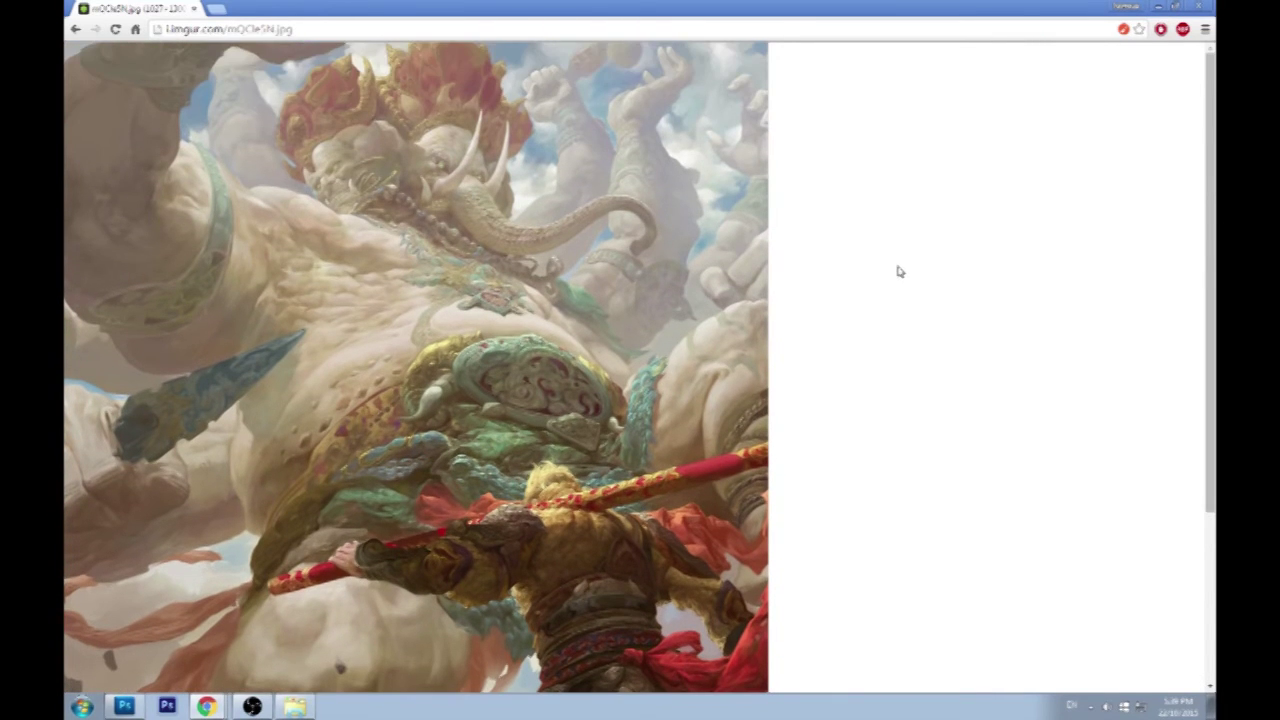
pyautogui.scroll(-5, 898, 271)
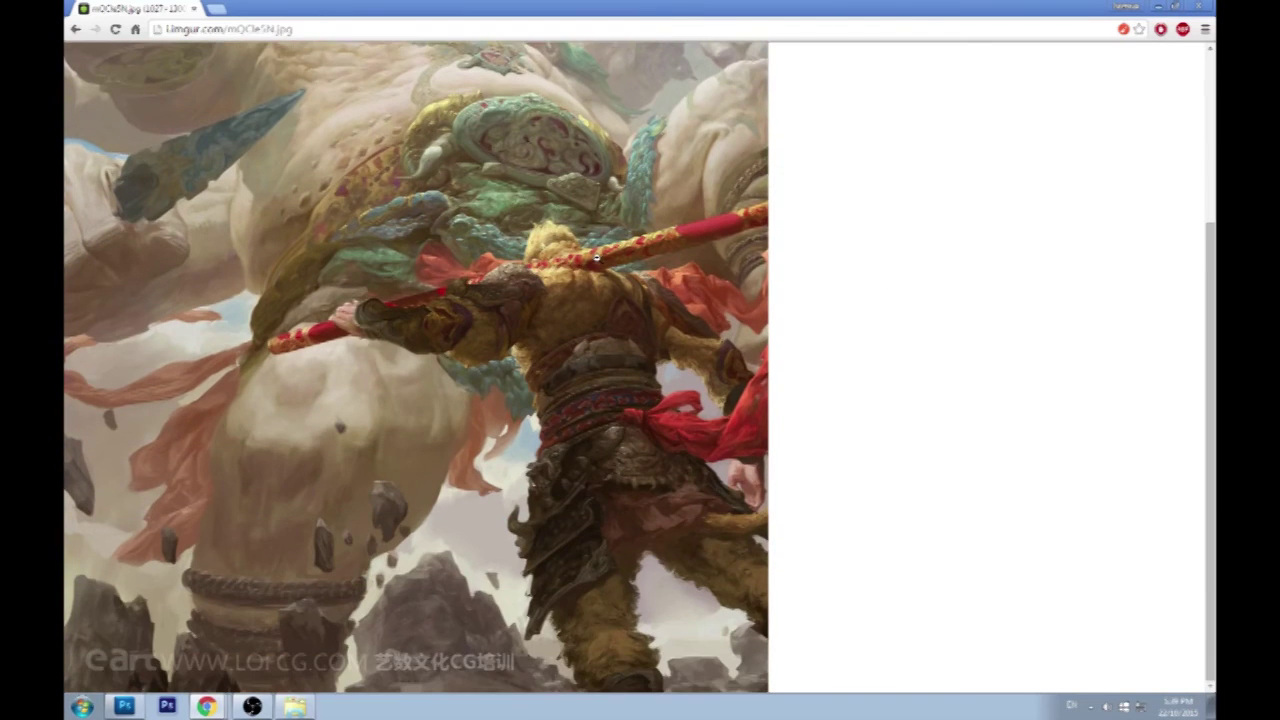
pyautogui.click(597, 260)
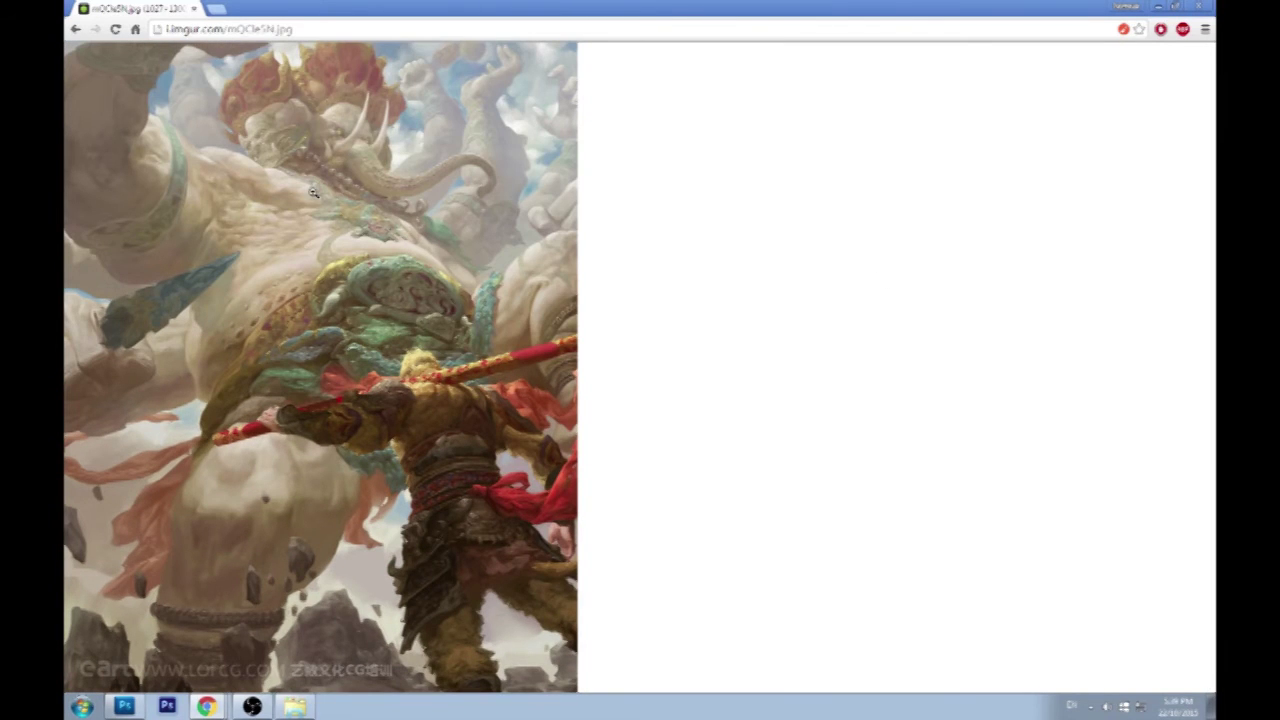
pyautogui.moveTo(429, 30); pyautogui.dragTo(652, 98)
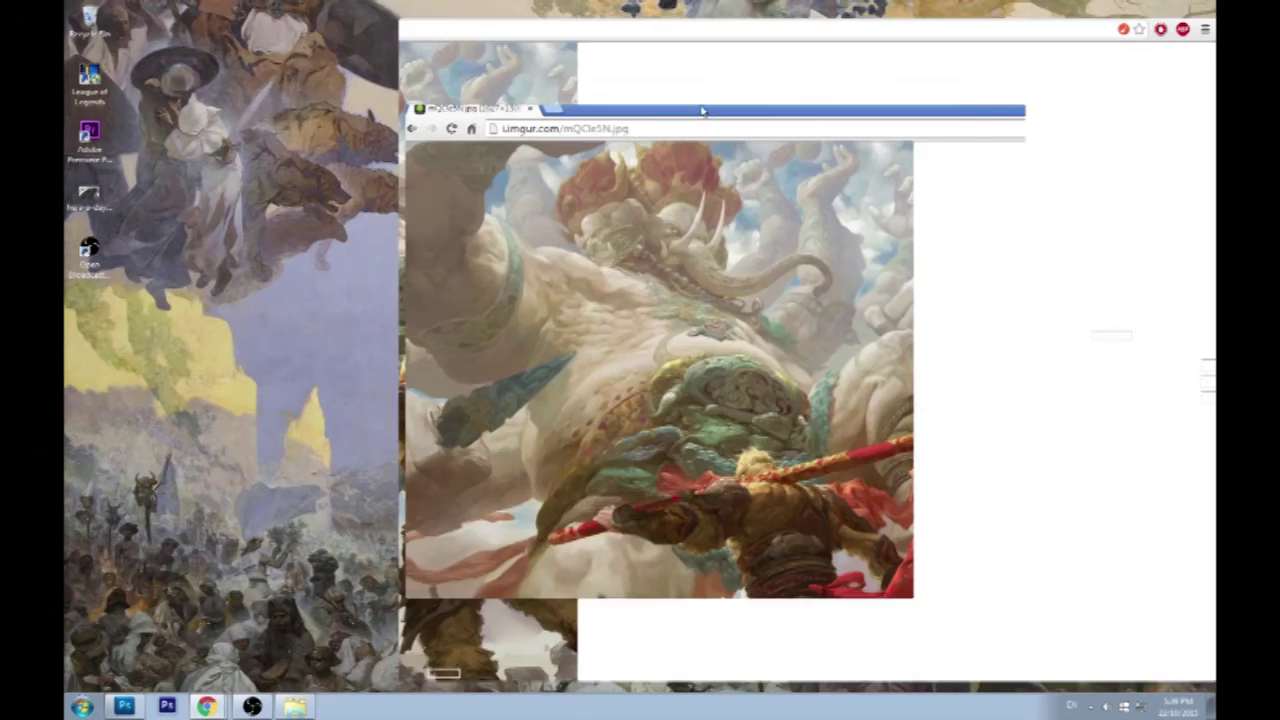
pyautogui.click(712, 87)
# Maximize Photoshop around the skull creature painting, then switch back to Chrome.
pyautogui.doubleClick(805, 38)
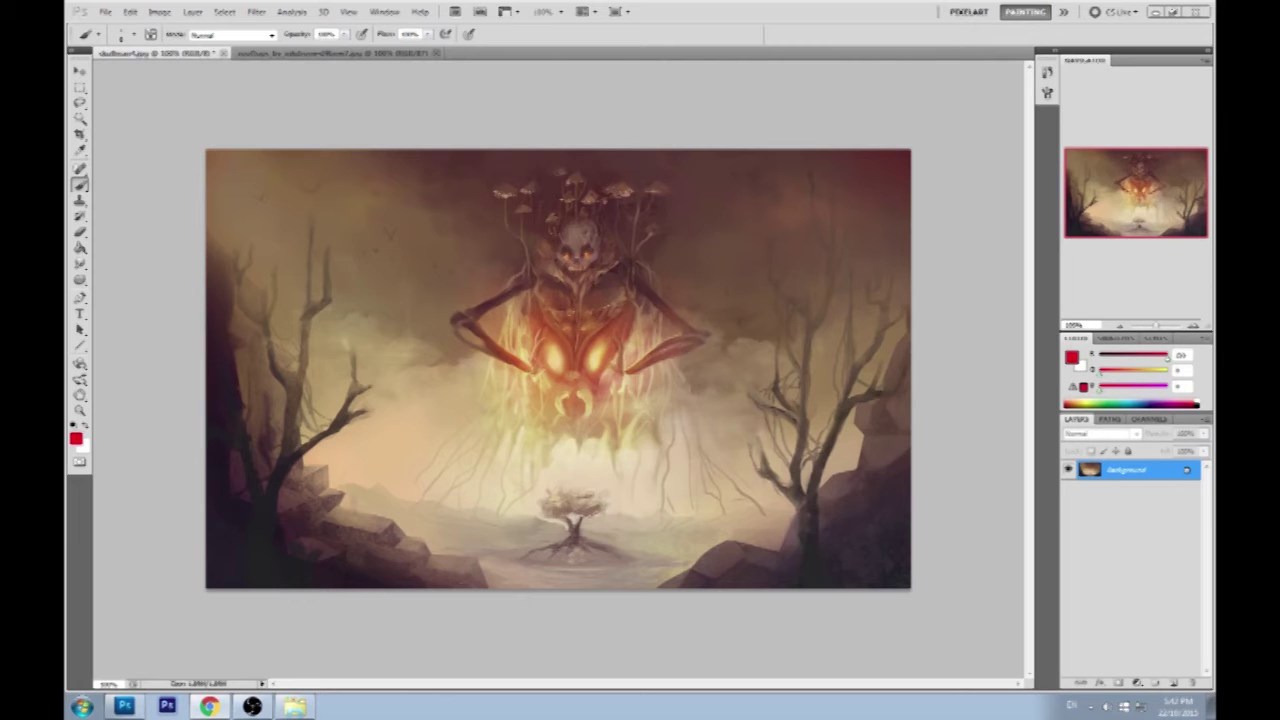
pyautogui.click(208, 707)
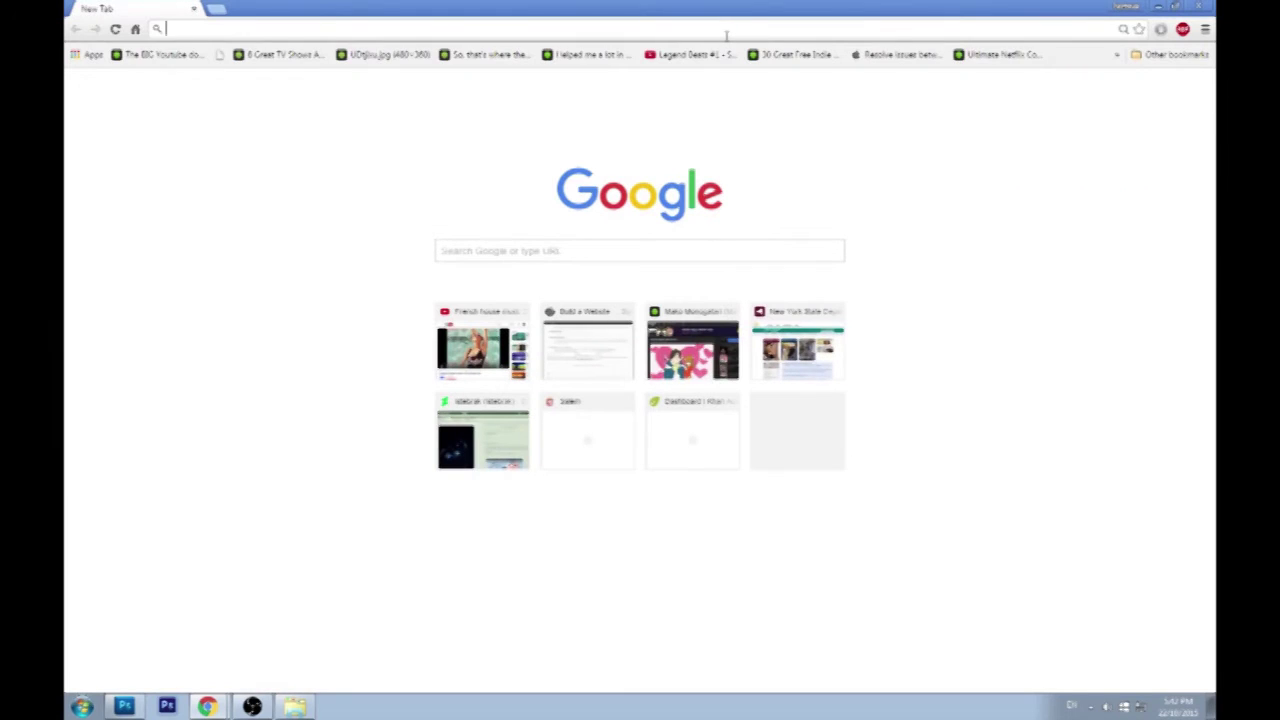
# Search images for 'hp monitor 2007' and preview several monitors, including the glossy HP w2207.
pyautogui.write('hp monit')
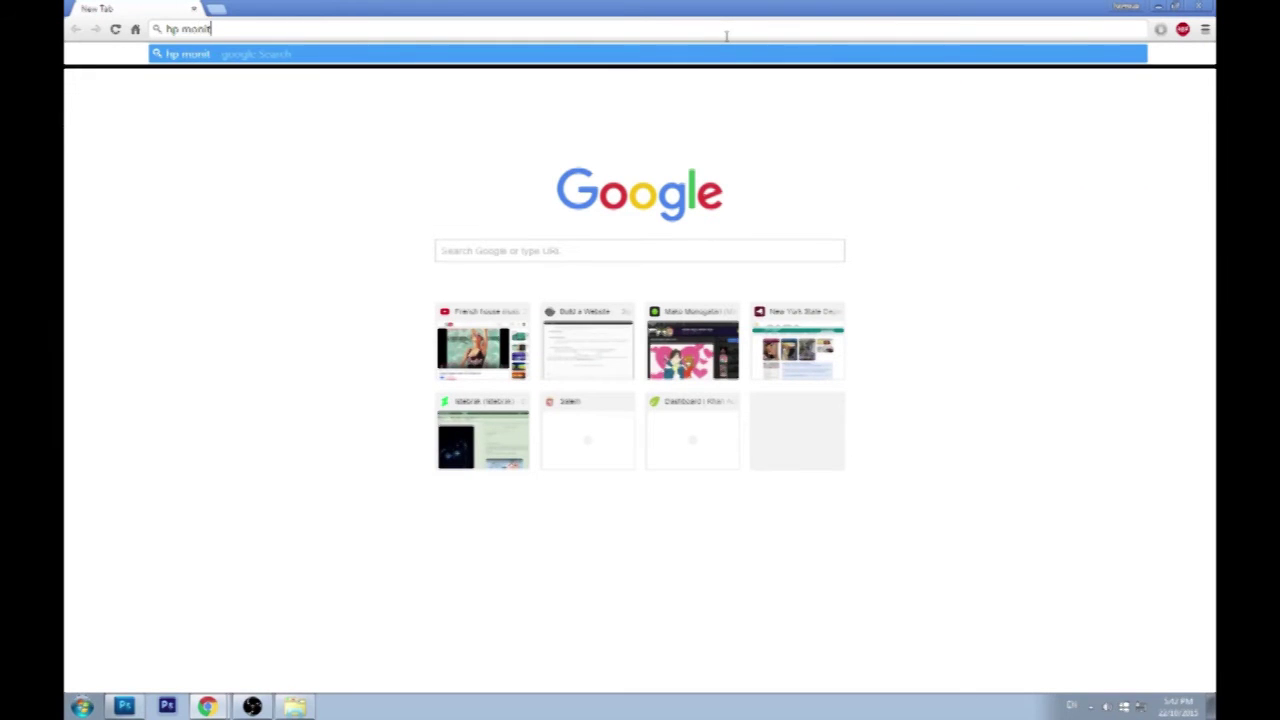
pyautogui.write('or 2007')
pyautogui.press('Return')
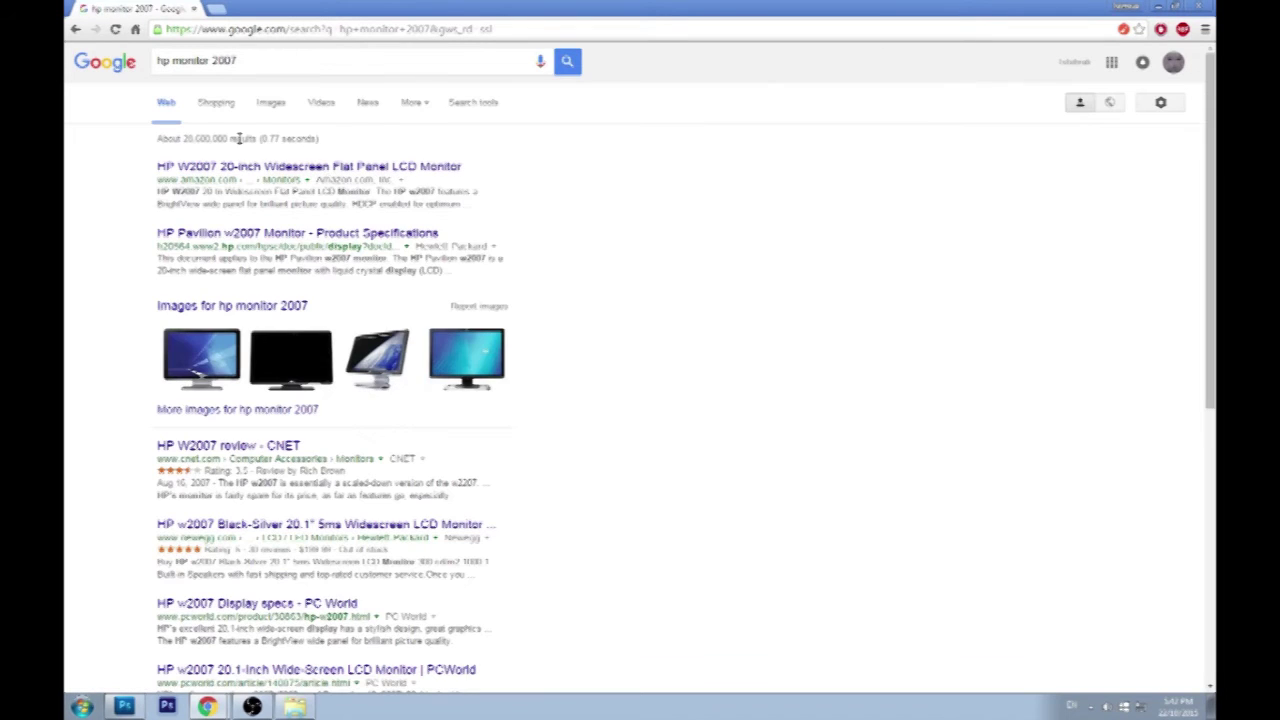
pyautogui.click(268, 104)
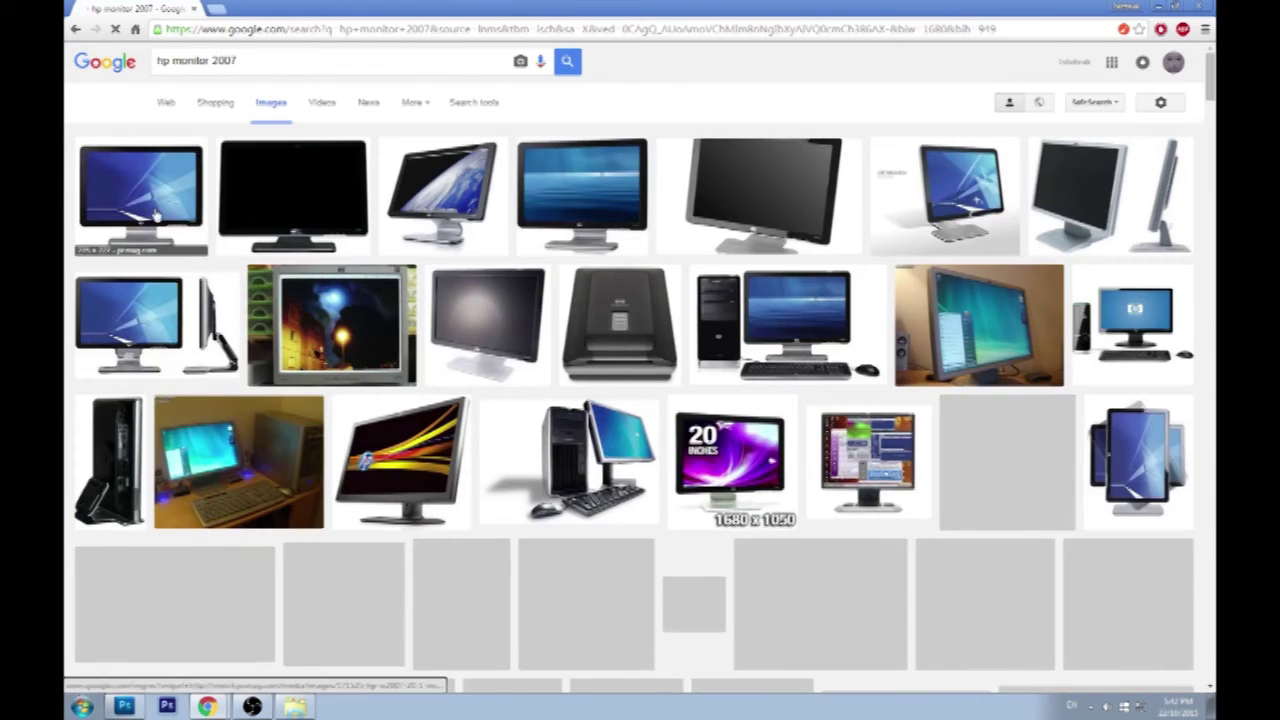
pyautogui.click(155, 215)
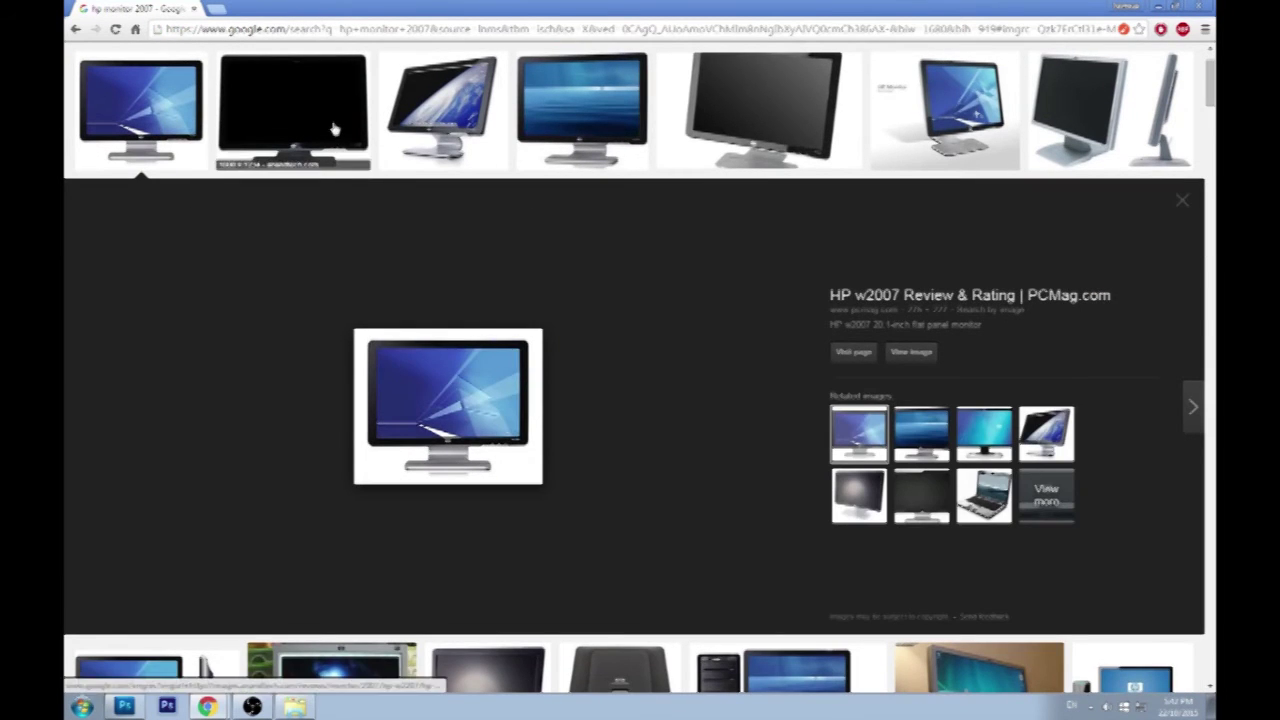
pyautogui.click(459, 100)
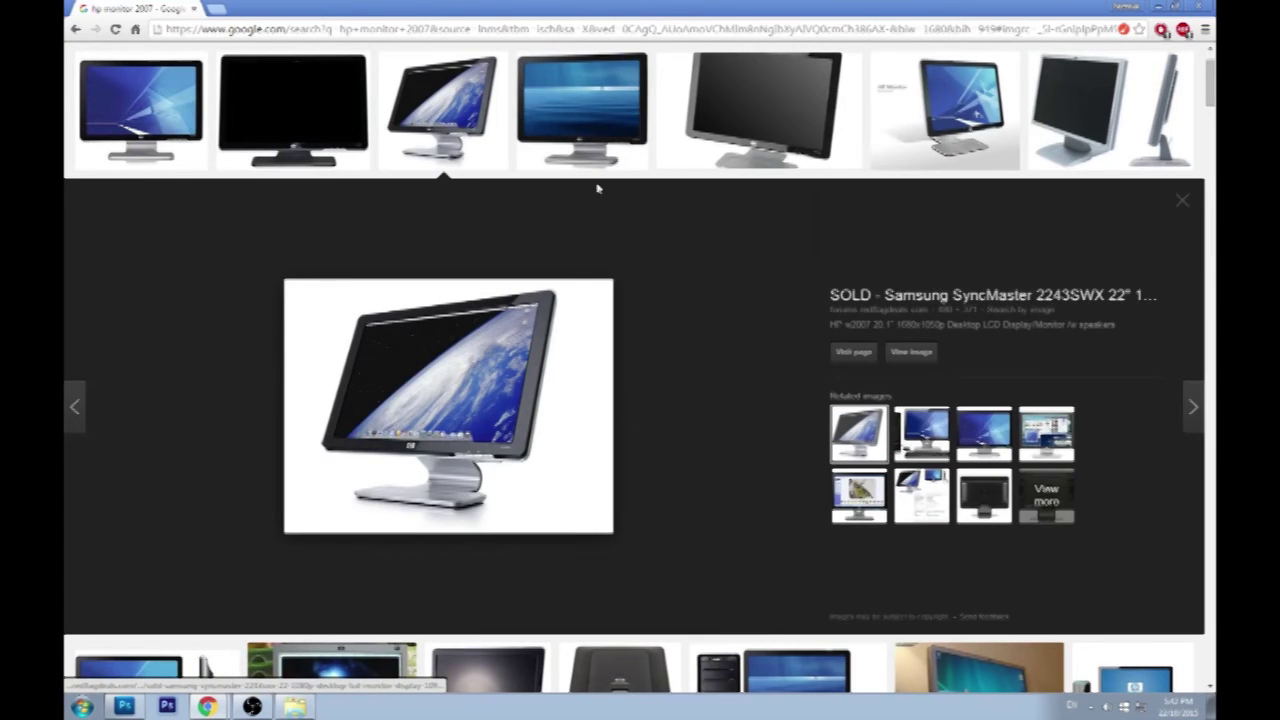
pyautogui.click(598, 135)
pyautogui.click(440, 125)
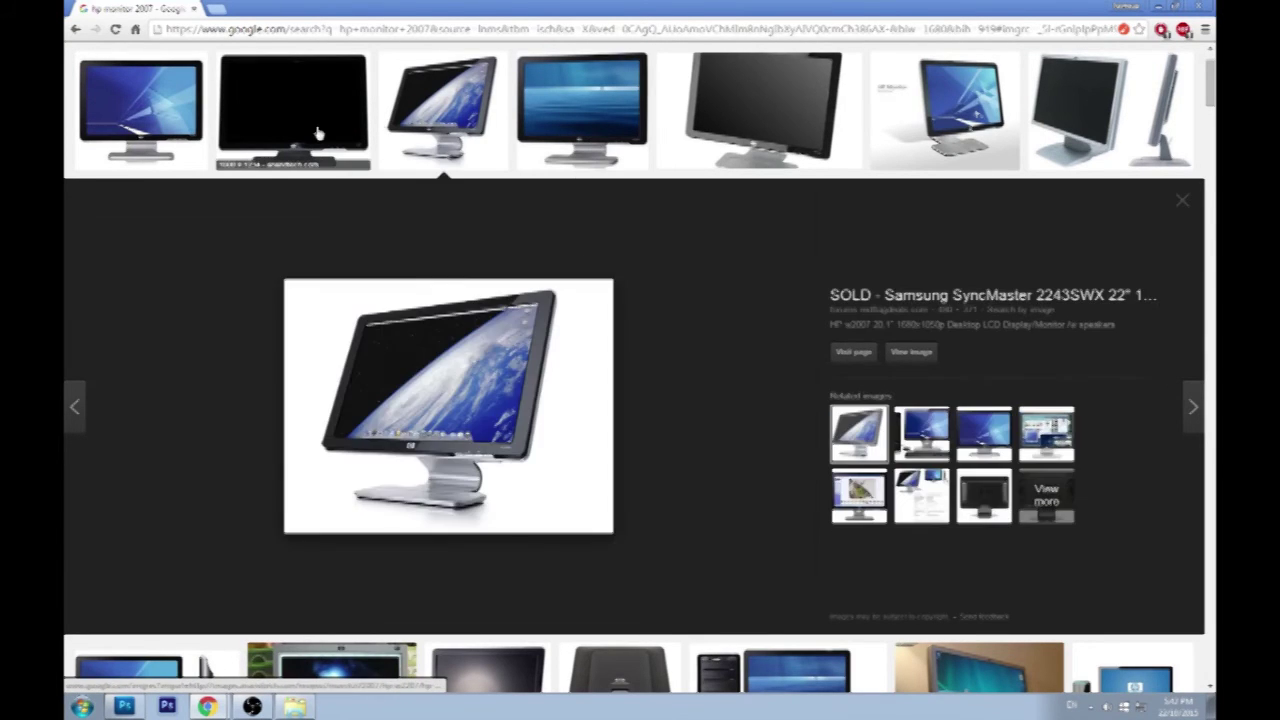
pyautogui.click(306, 128)
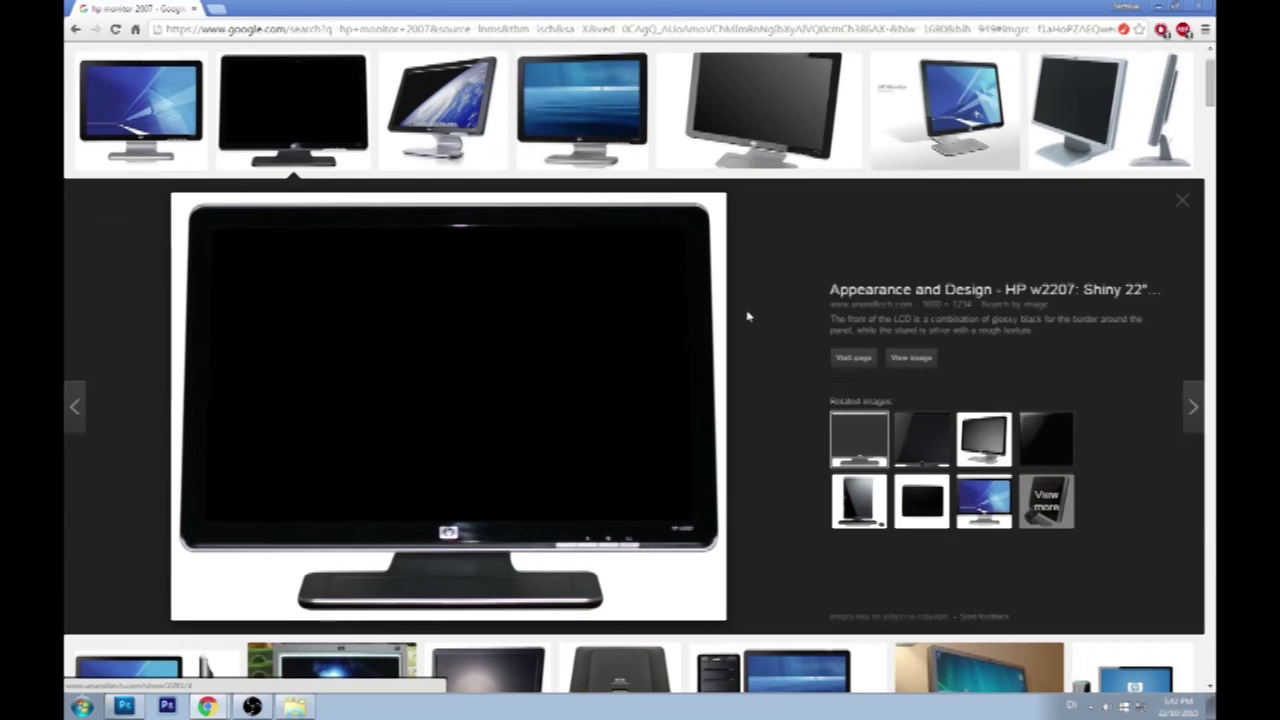
pyautogui.scroll(2, 783, 306)
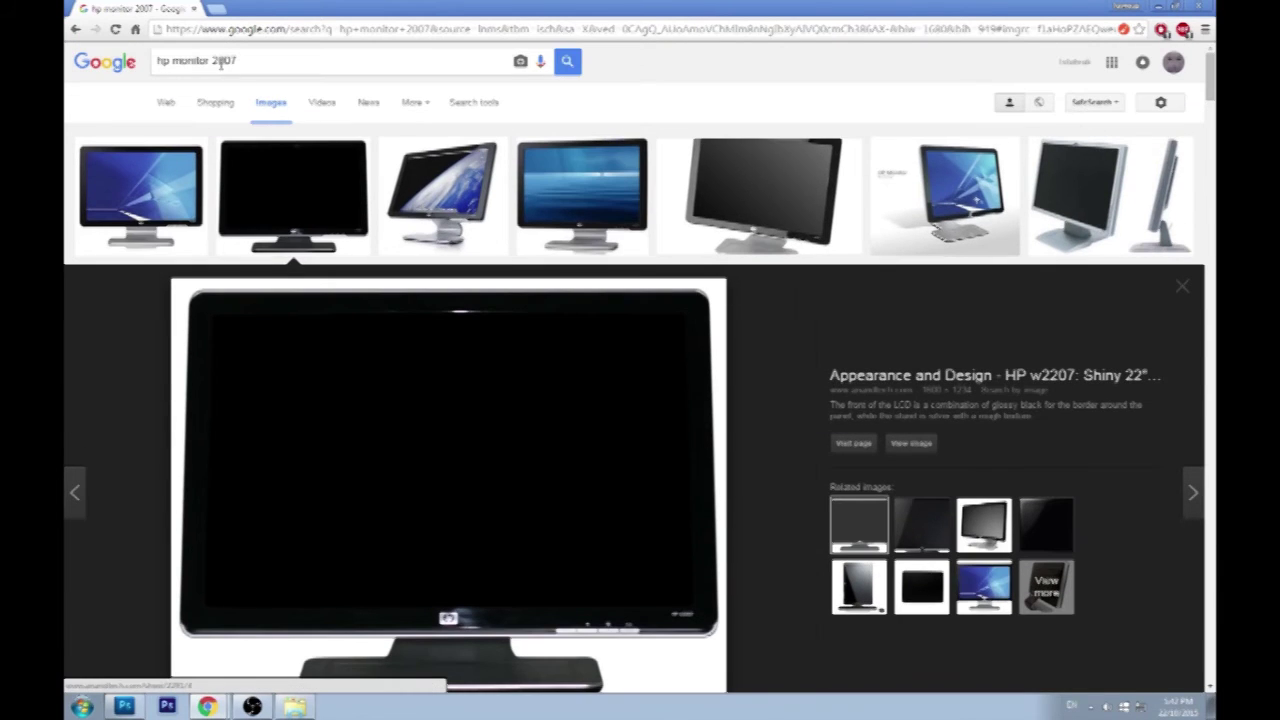
# Change the search to 'hp monitor 1907' and preview the HP w1907v monitor picture.
pyautogui.doubleClick(220, 60)
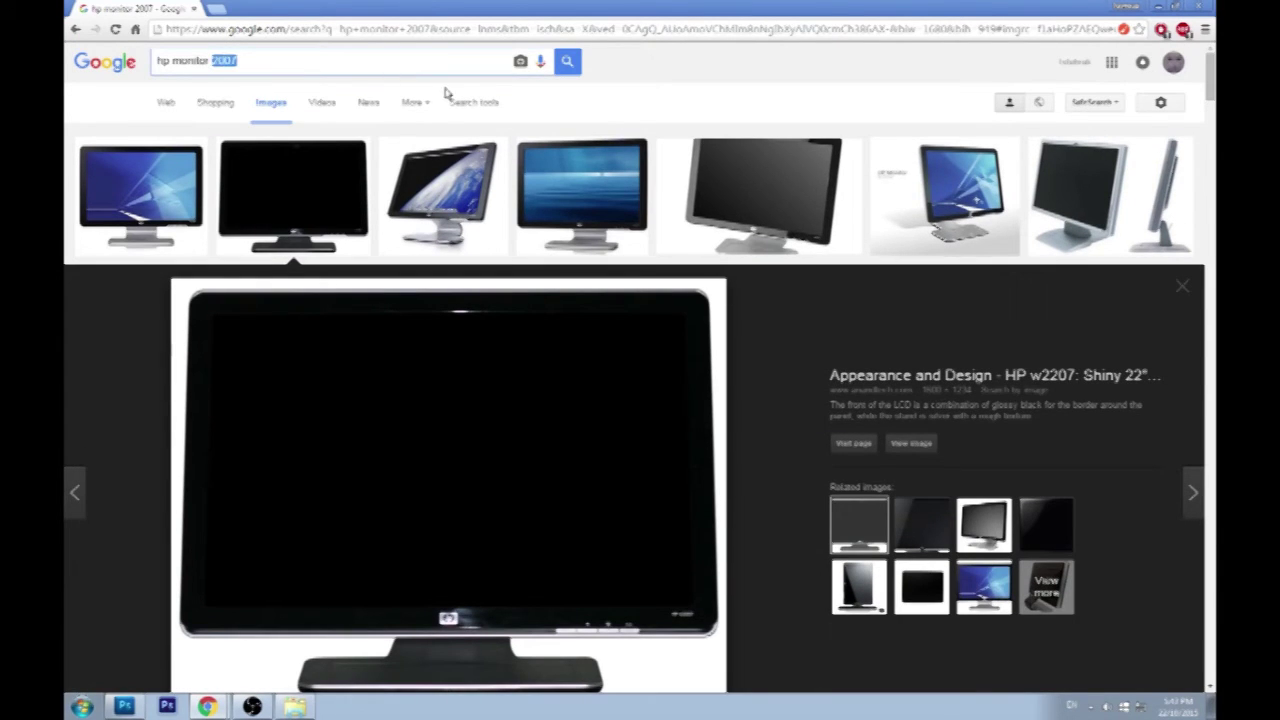
pyautogui.write('1907')
pyautogui.press('Return')
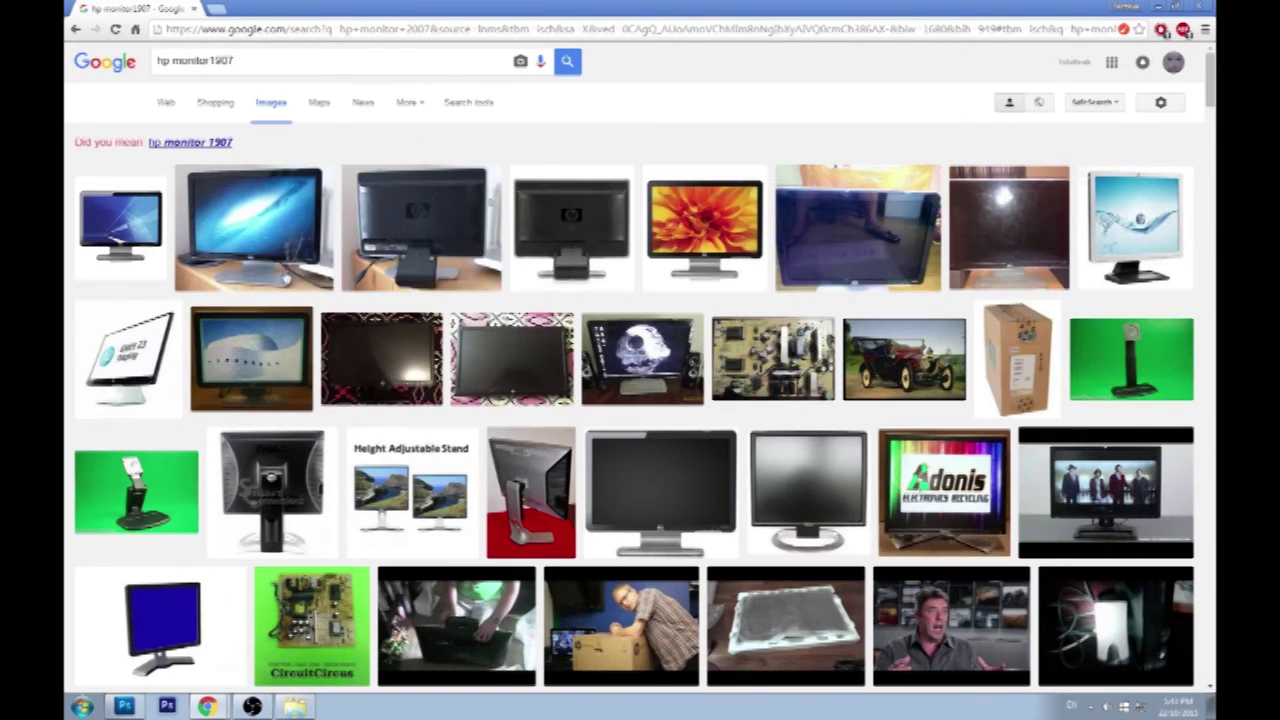
pyautogui.click(277, 238)
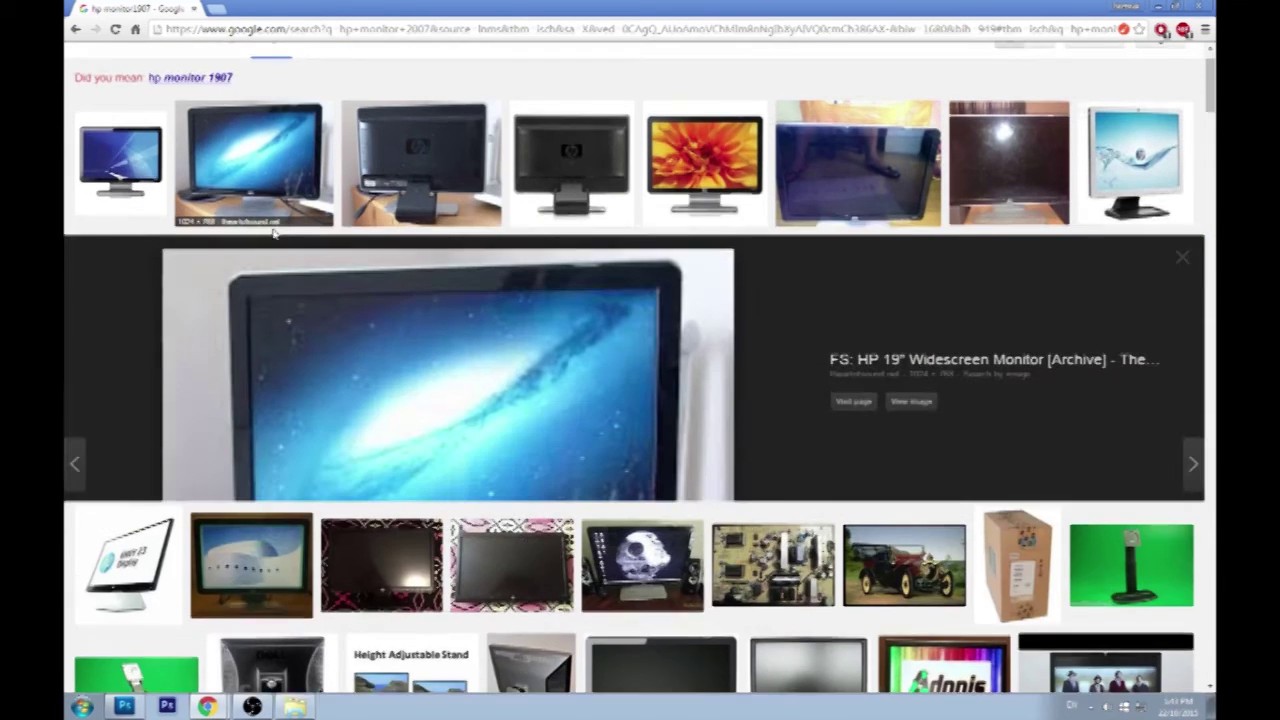
pyautogui.scroll(1, 777, 360)
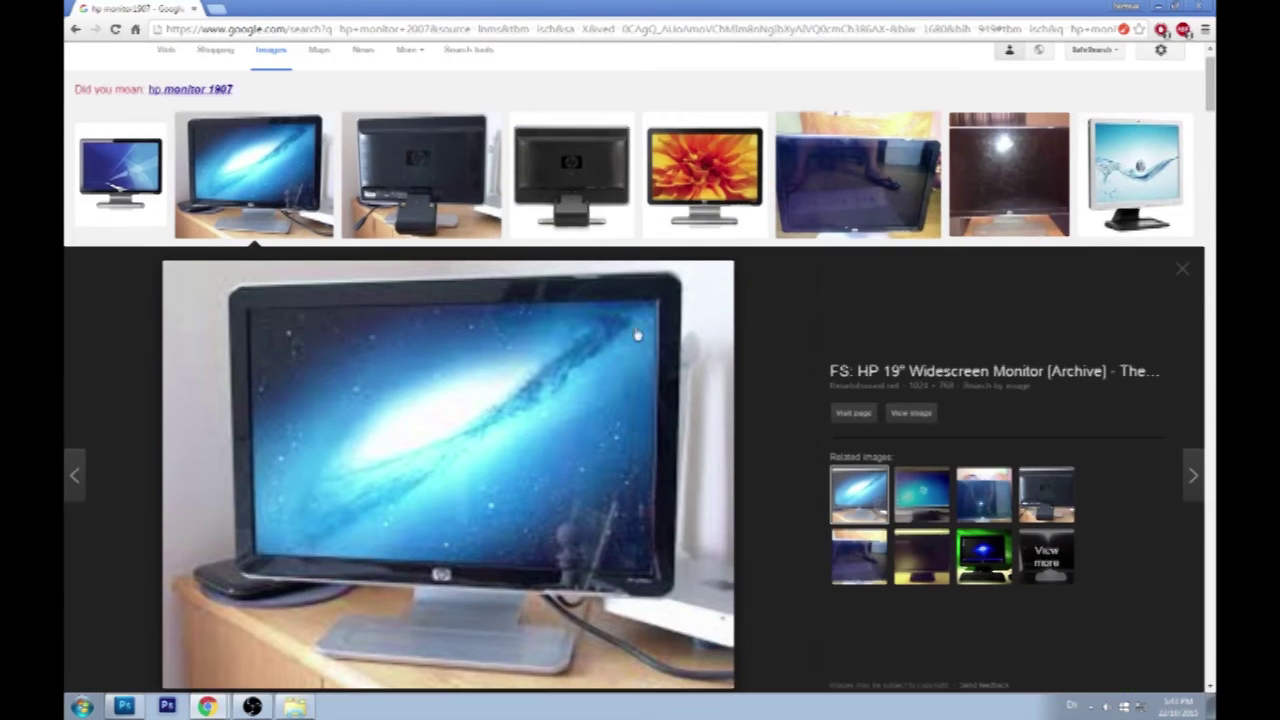
pyautogui.click(212, 92)
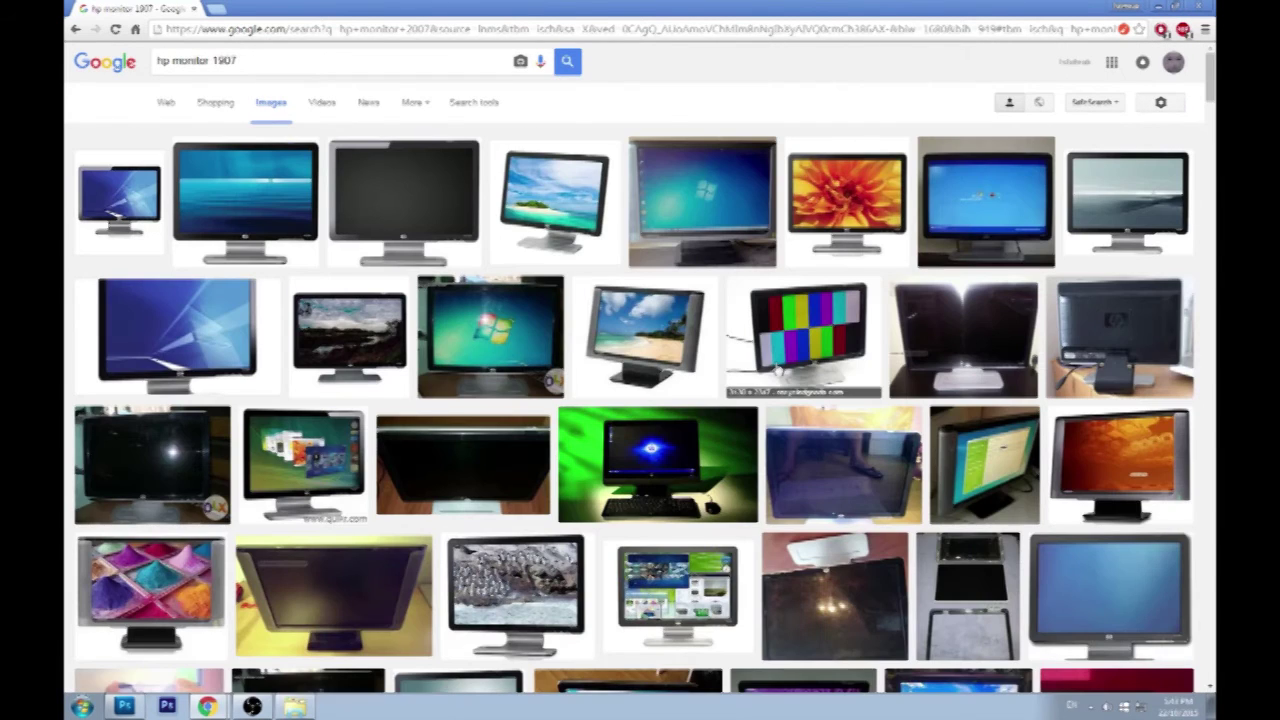
pyautogui.click(268, 212)
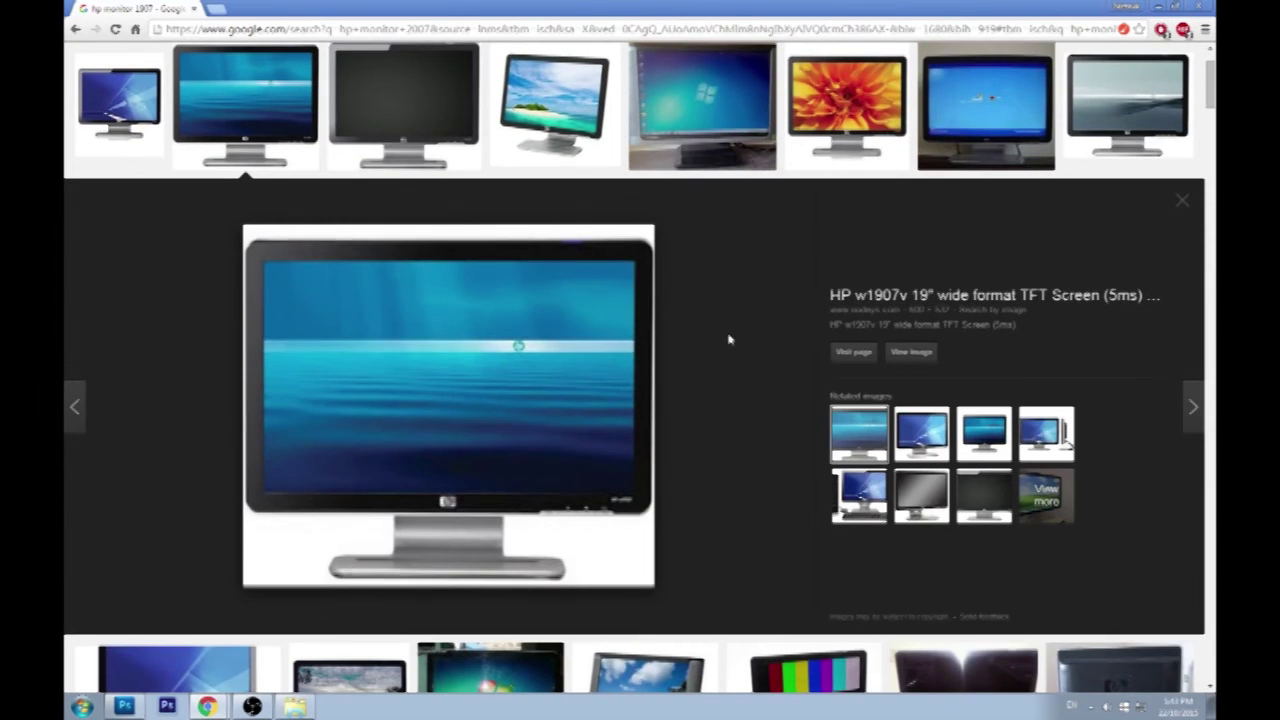
pyautogui.scroll(1, 733, 339)
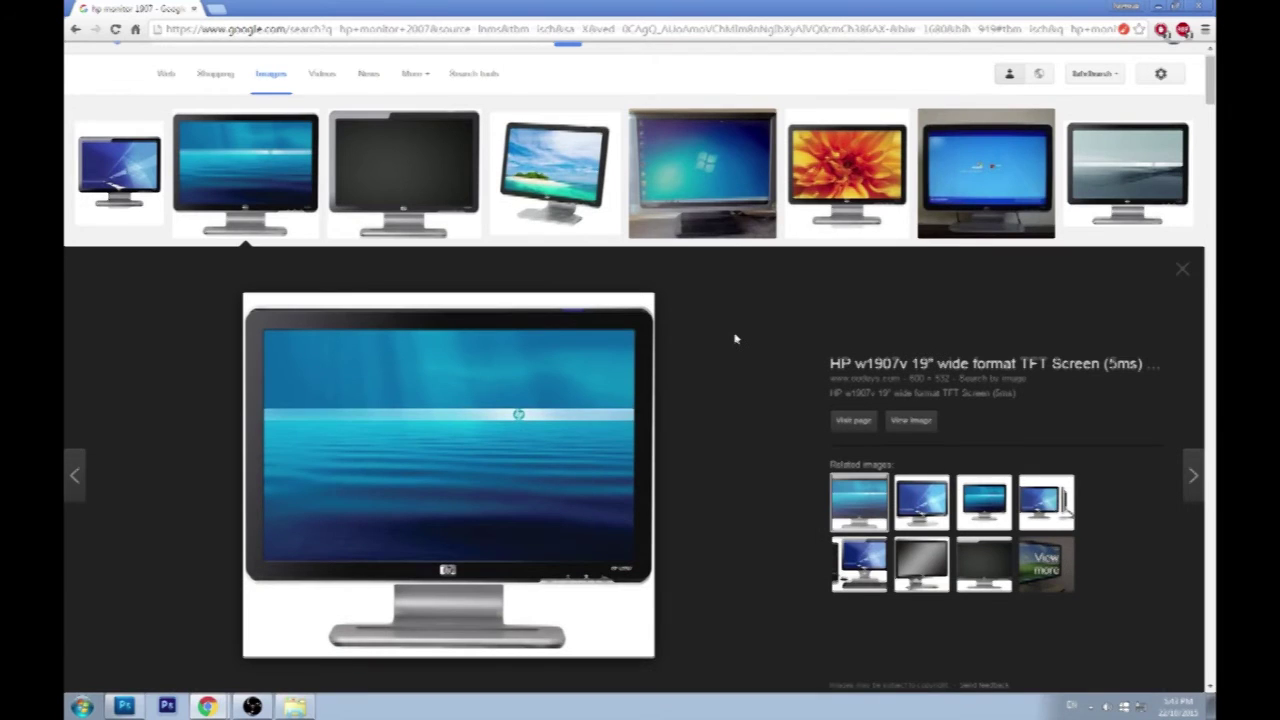
pyautogui.scroll(-1, 734, 339)
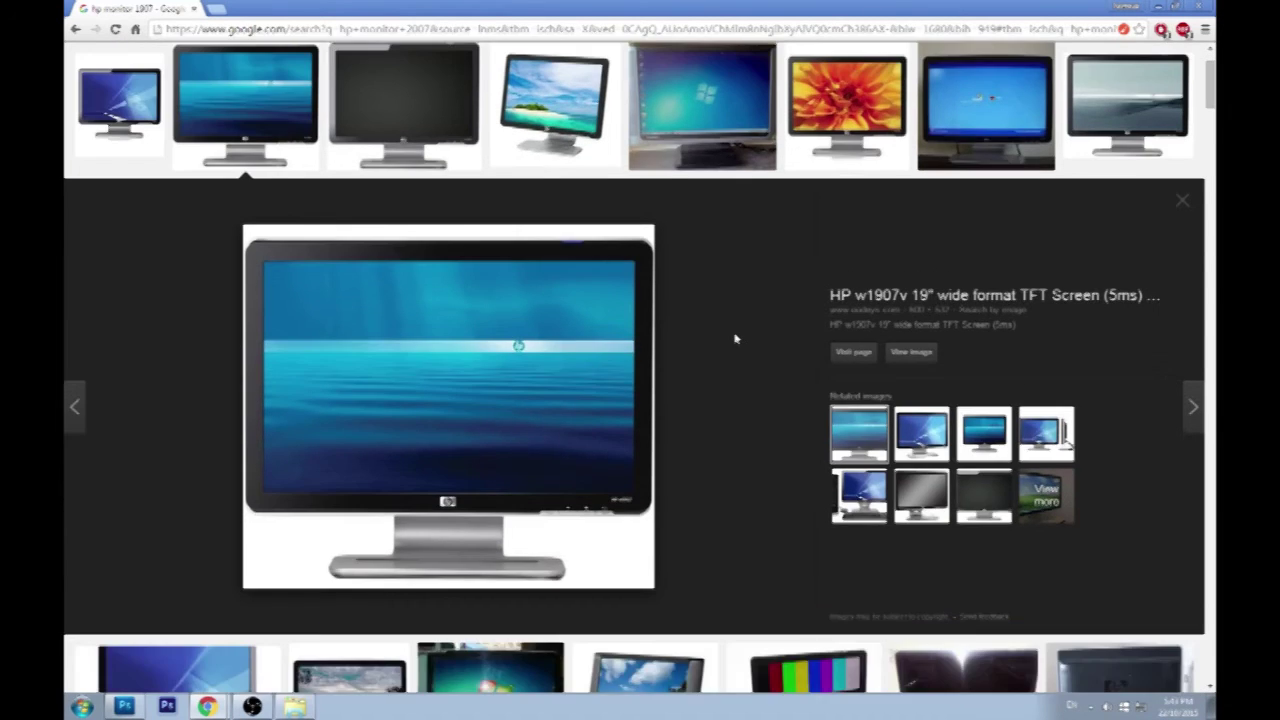
pyautogui.scroll(2, 734, 339)
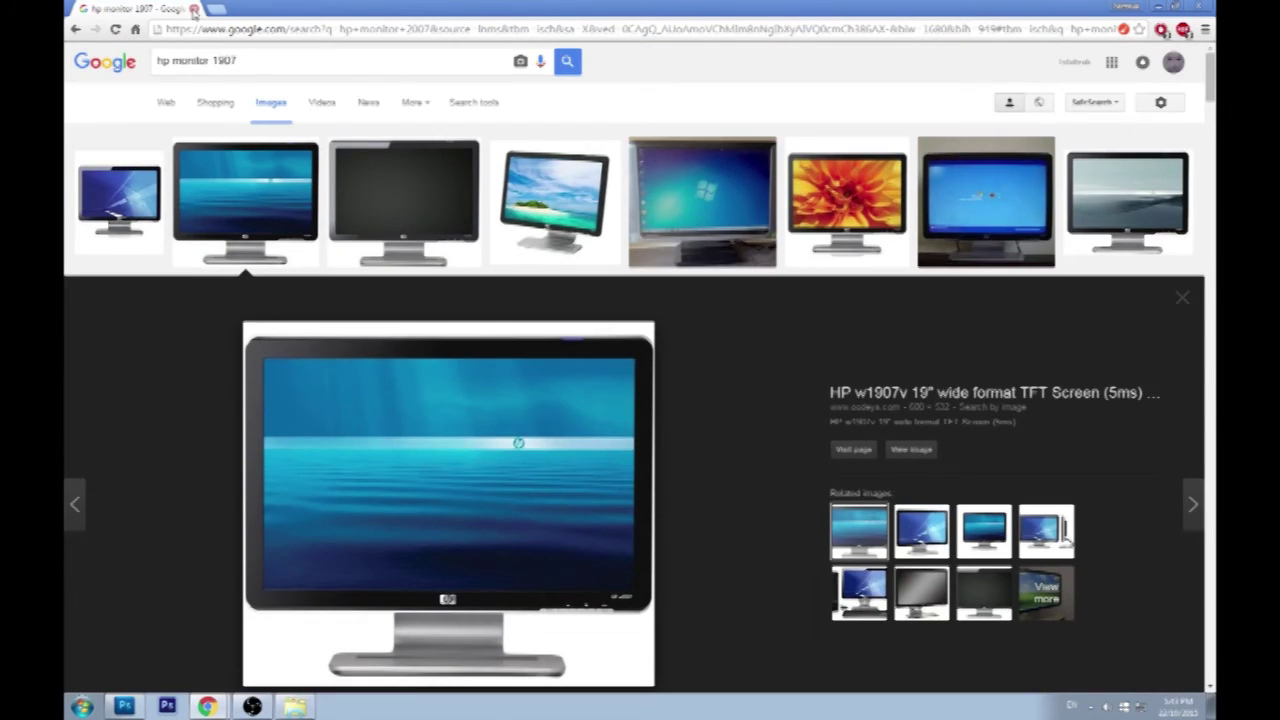
# Close skullmen4.jpg in Photoshop without saving changes.
pyautogui.hotkey('alt', 'Tab')
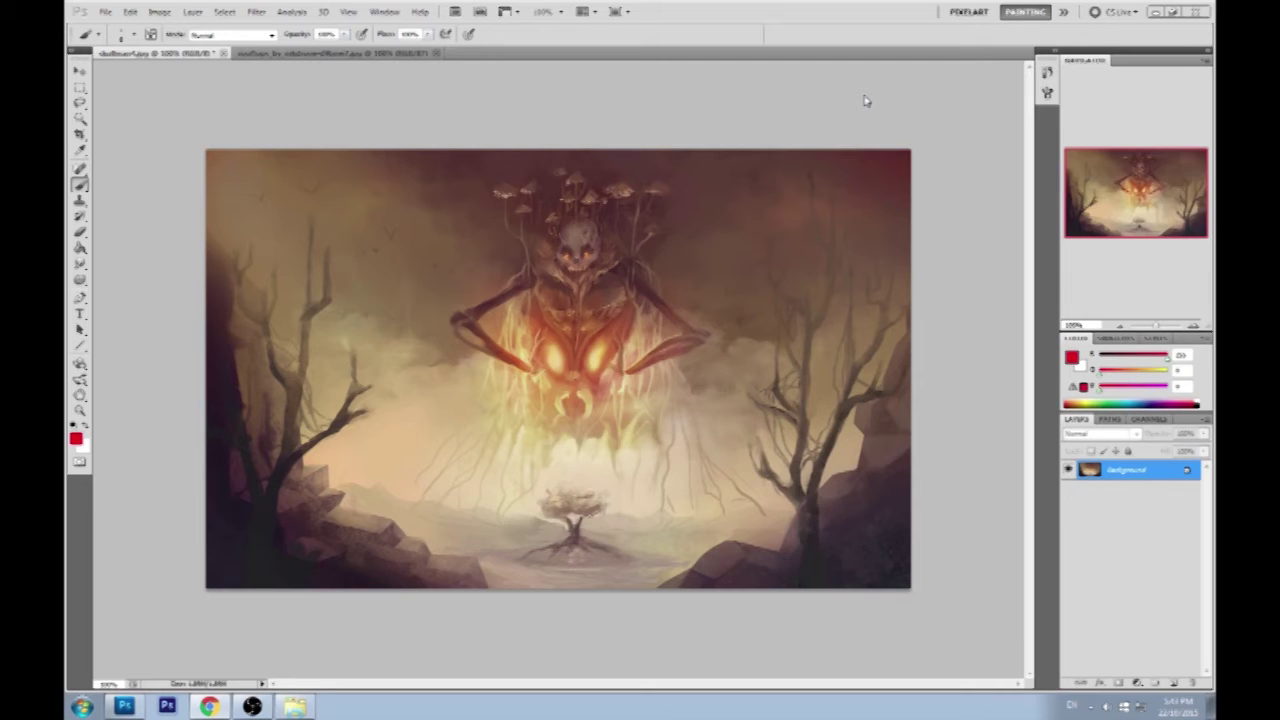
pyautogui.click(223, 54)
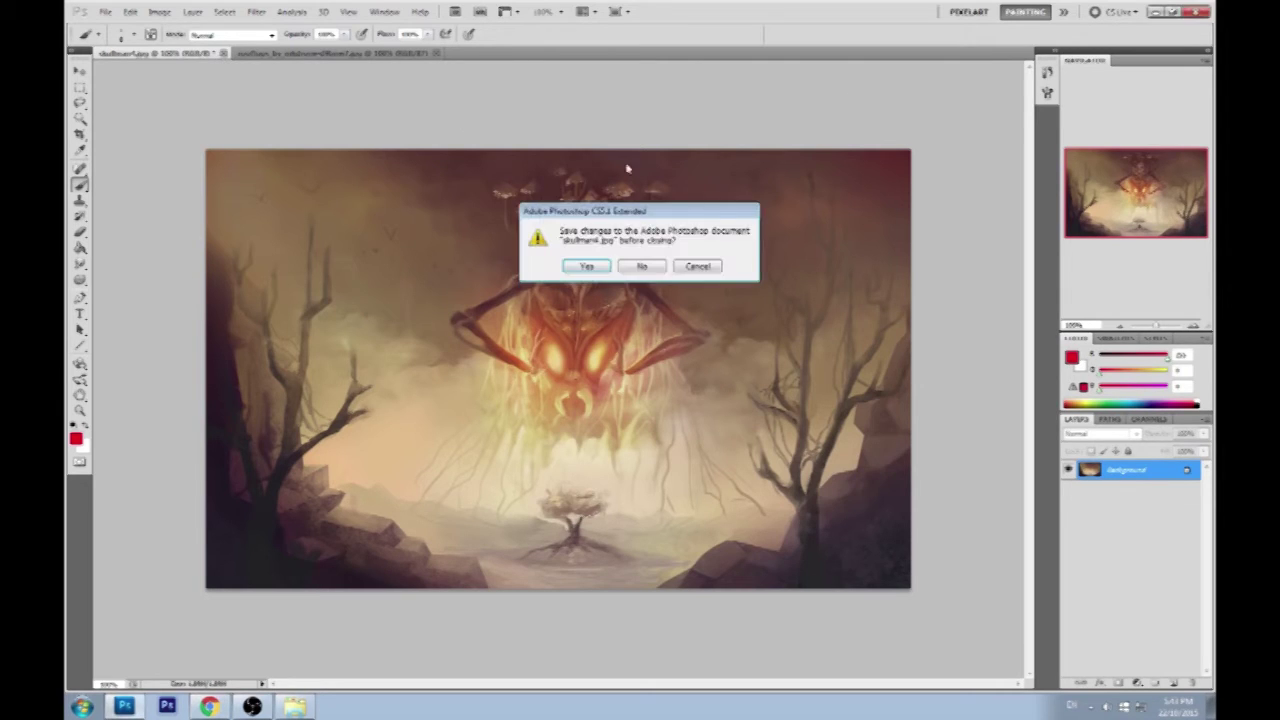
pyautogui.click(641, 267)
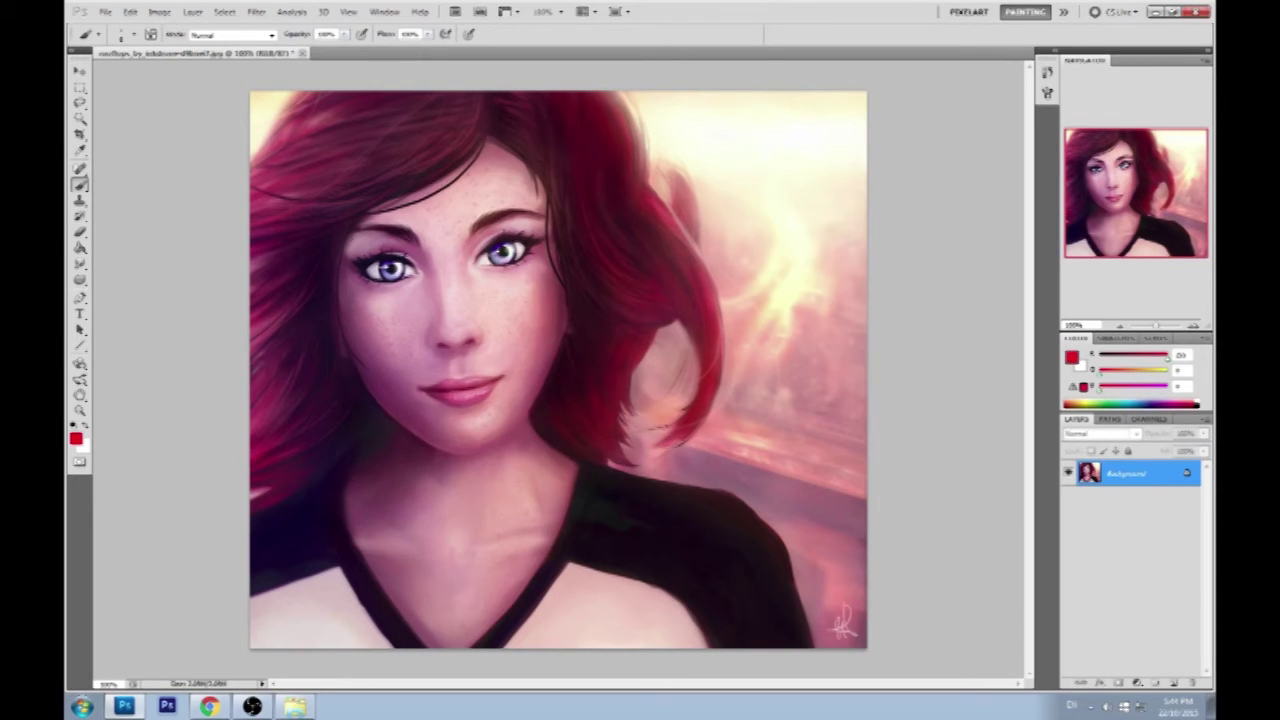
pyautogui.click(1092, 706)
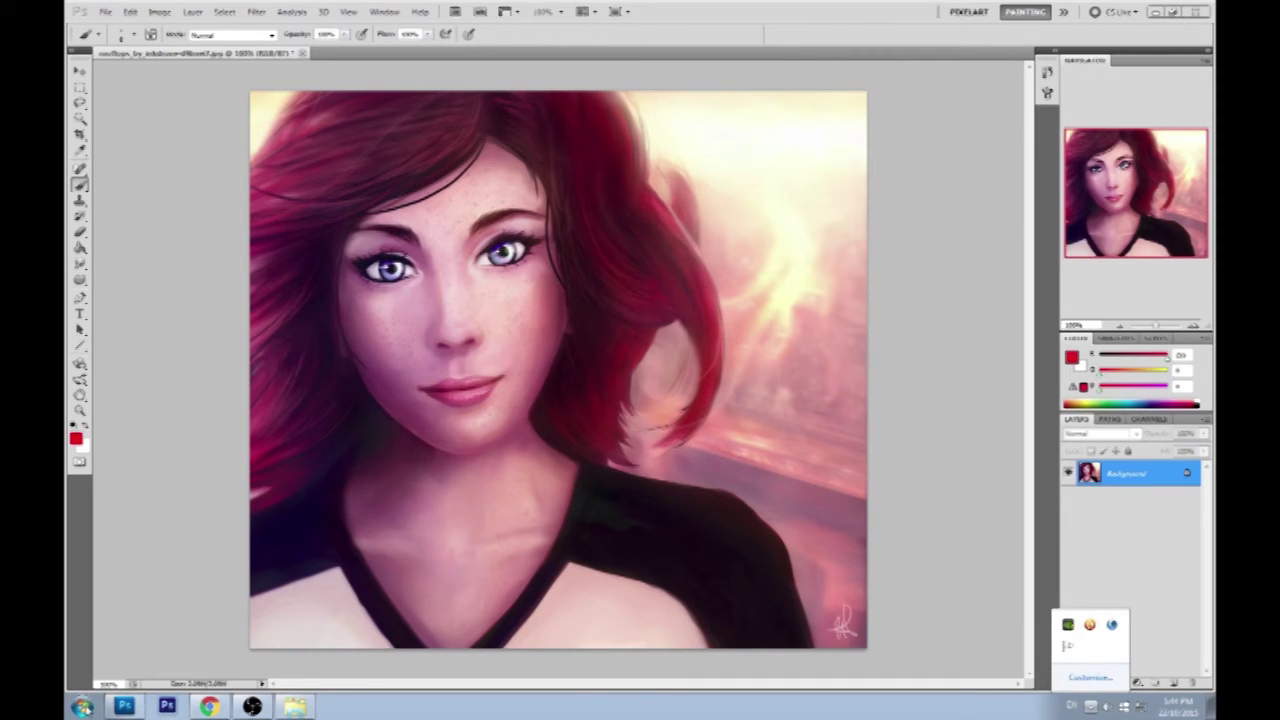
# Find Greenshot through the Start menu search 'green' and launch it.
pyautogui.click(82, 706)
pyautogui.write('green')
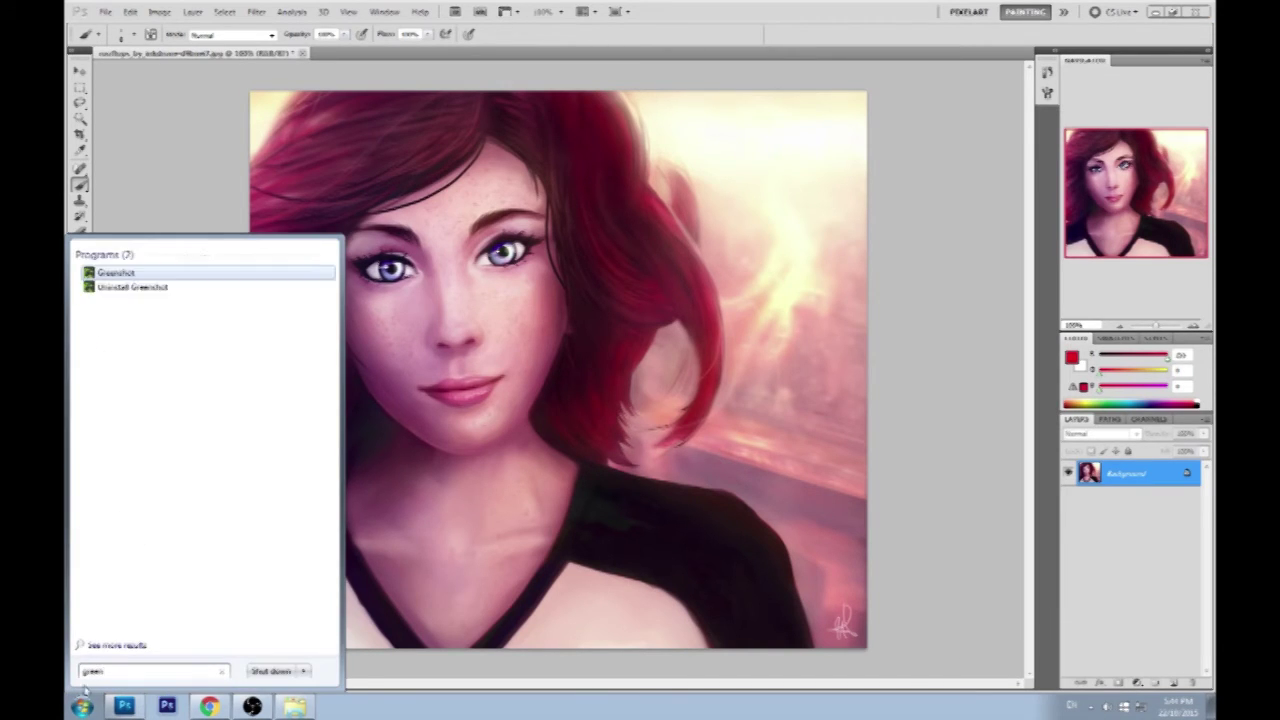
pyautogui.click(115, 272)
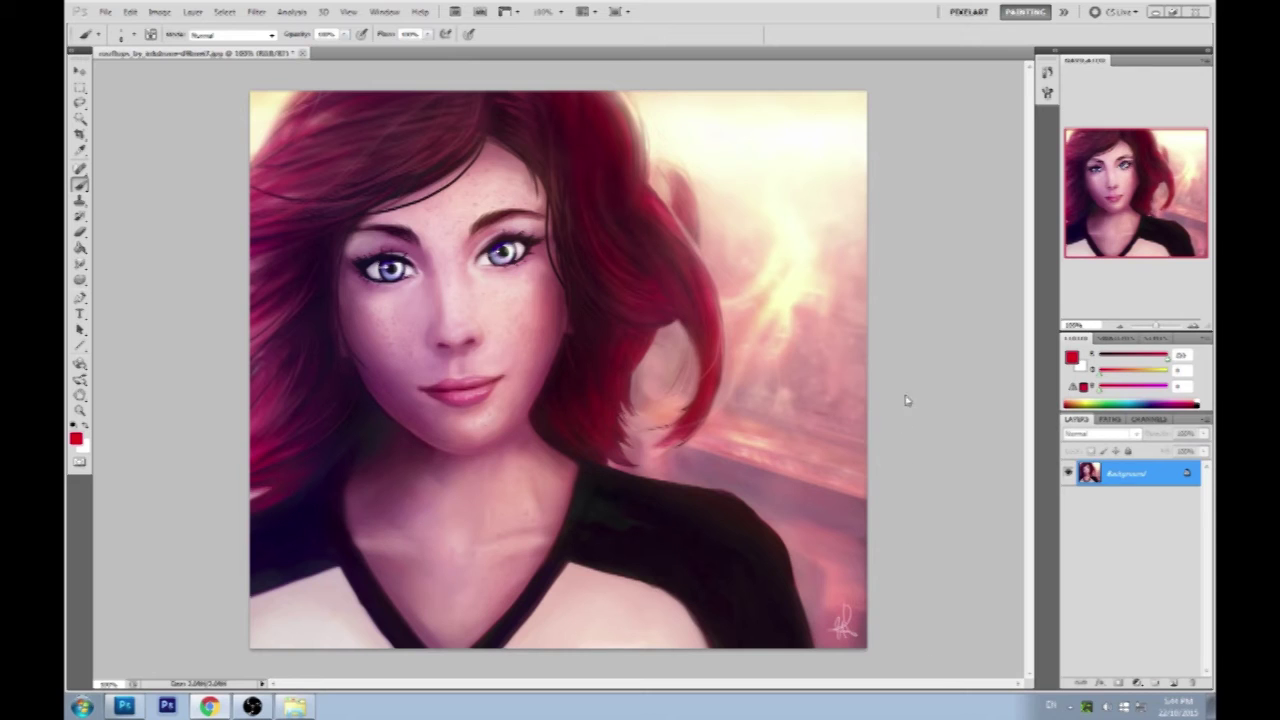
# Capture a screen region with Print Screen and save it as a PNG on the Desktop.
pyautogui.press('Print')
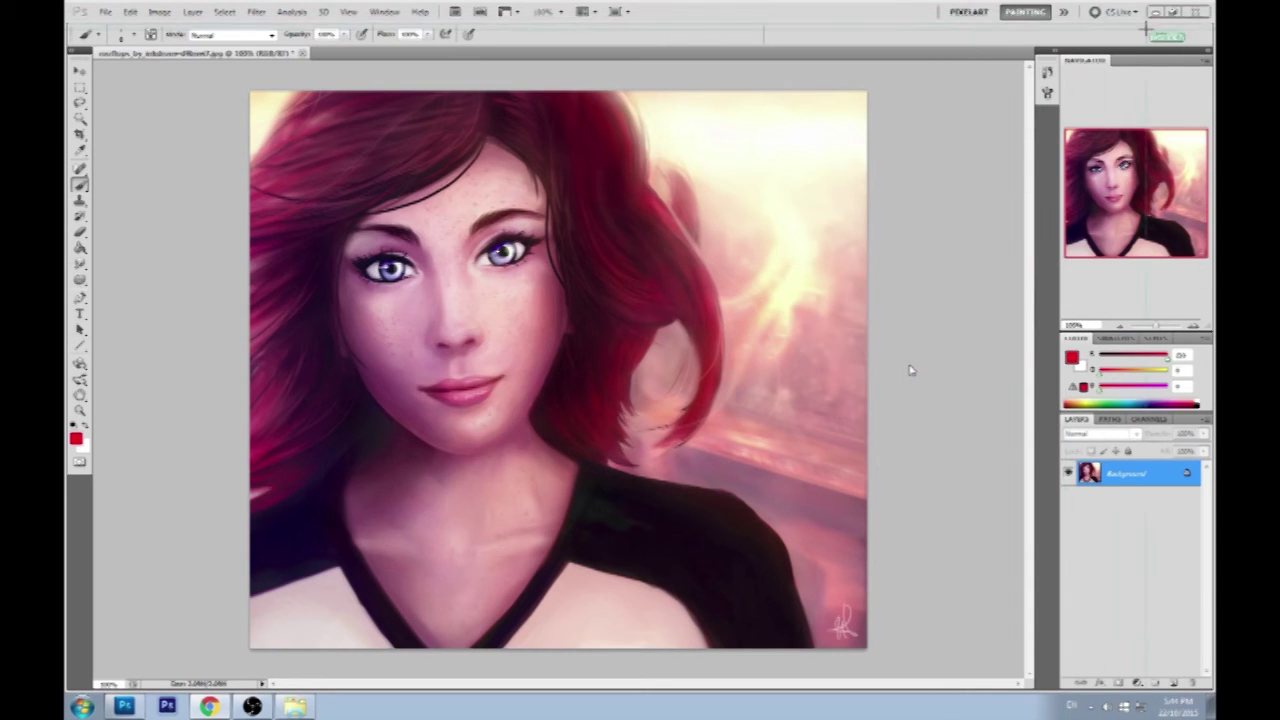
pyautogui.moveTo(1147, 30); pyautogui.dragTo(1214, 586)
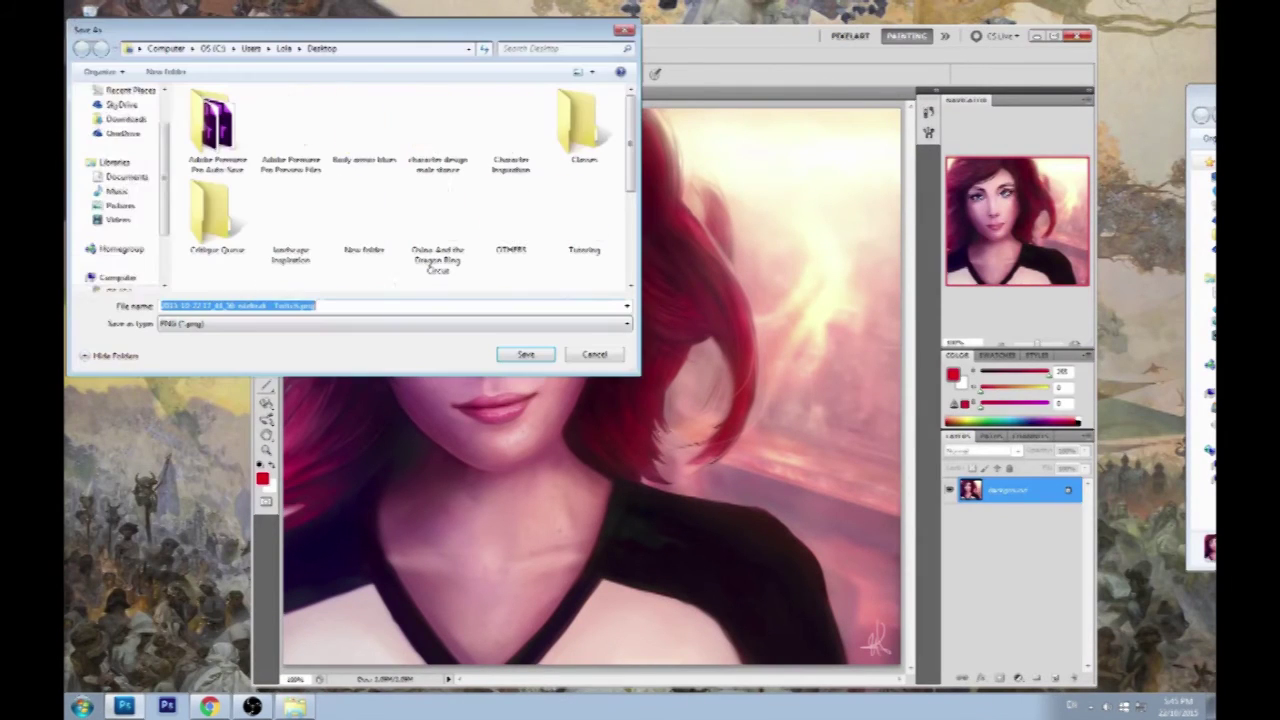
pyautogui.scroll(1, 130, 115)
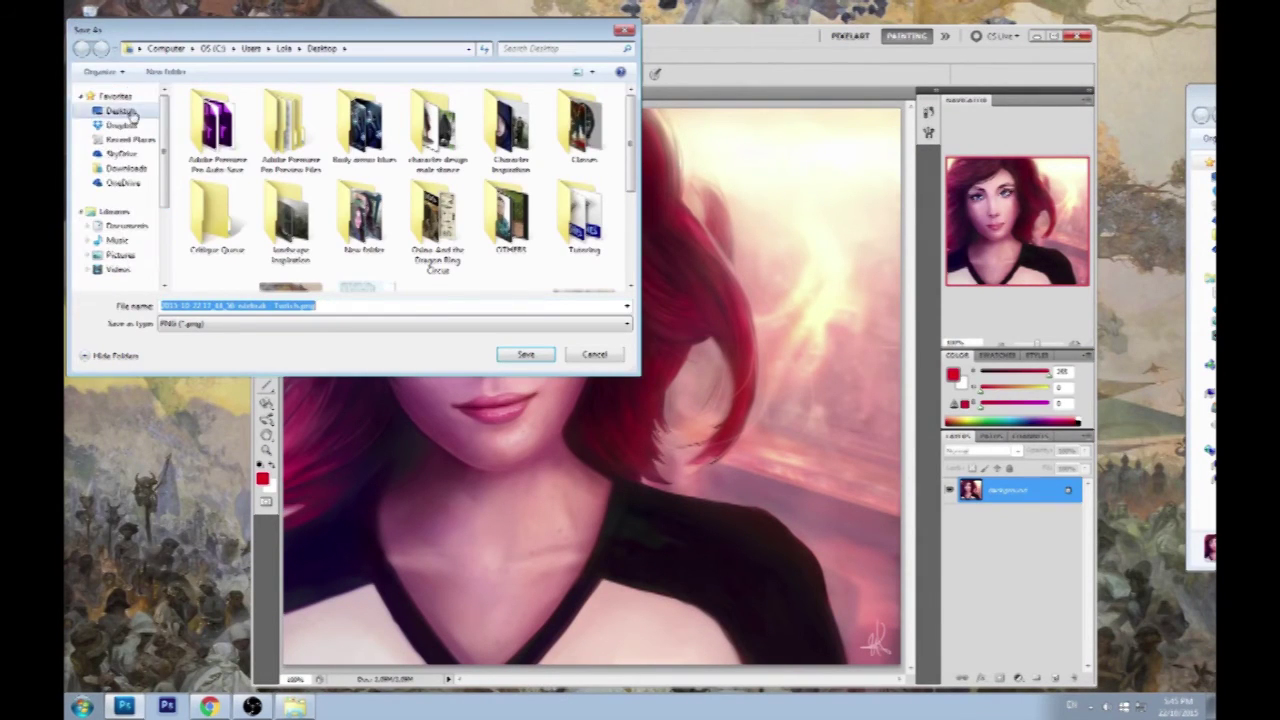
pyautogui.click(130, 115)
pyautogui.click(525, 354)
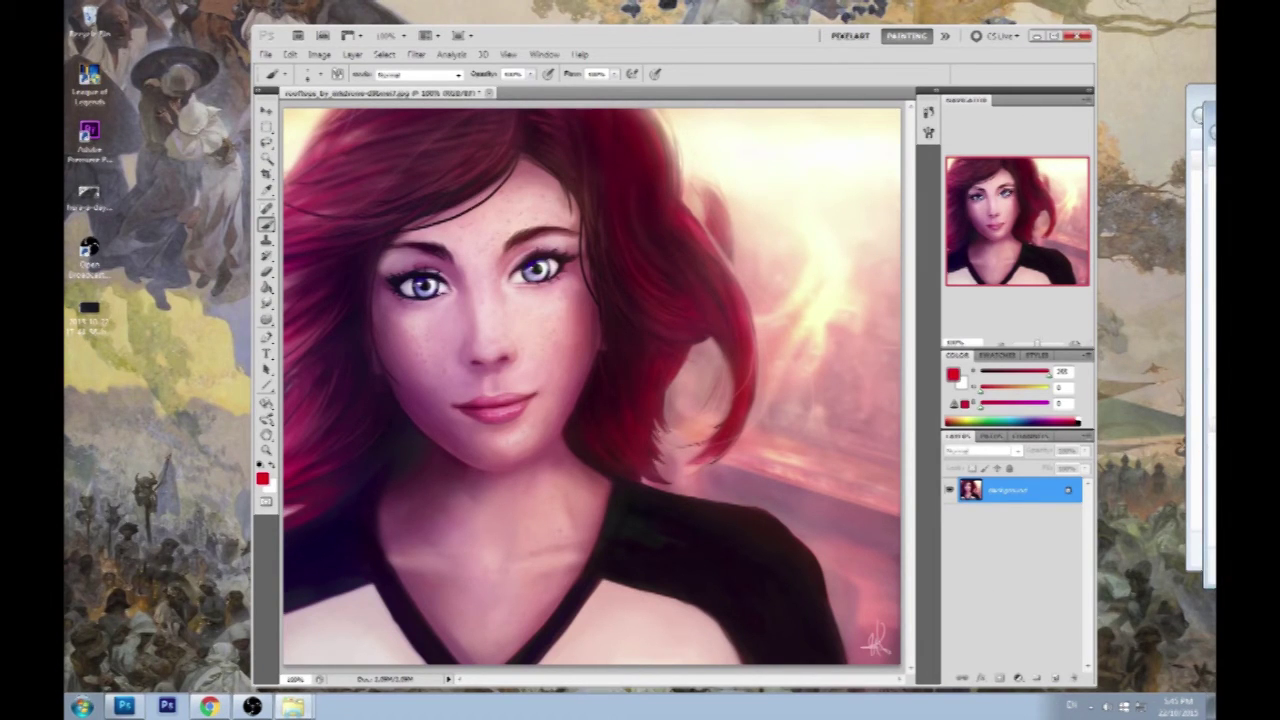
# Maximize Photoshop, choose a small round brush preset, and dab a red test spot between the eyes.
pyautogui.click(1061, 35)
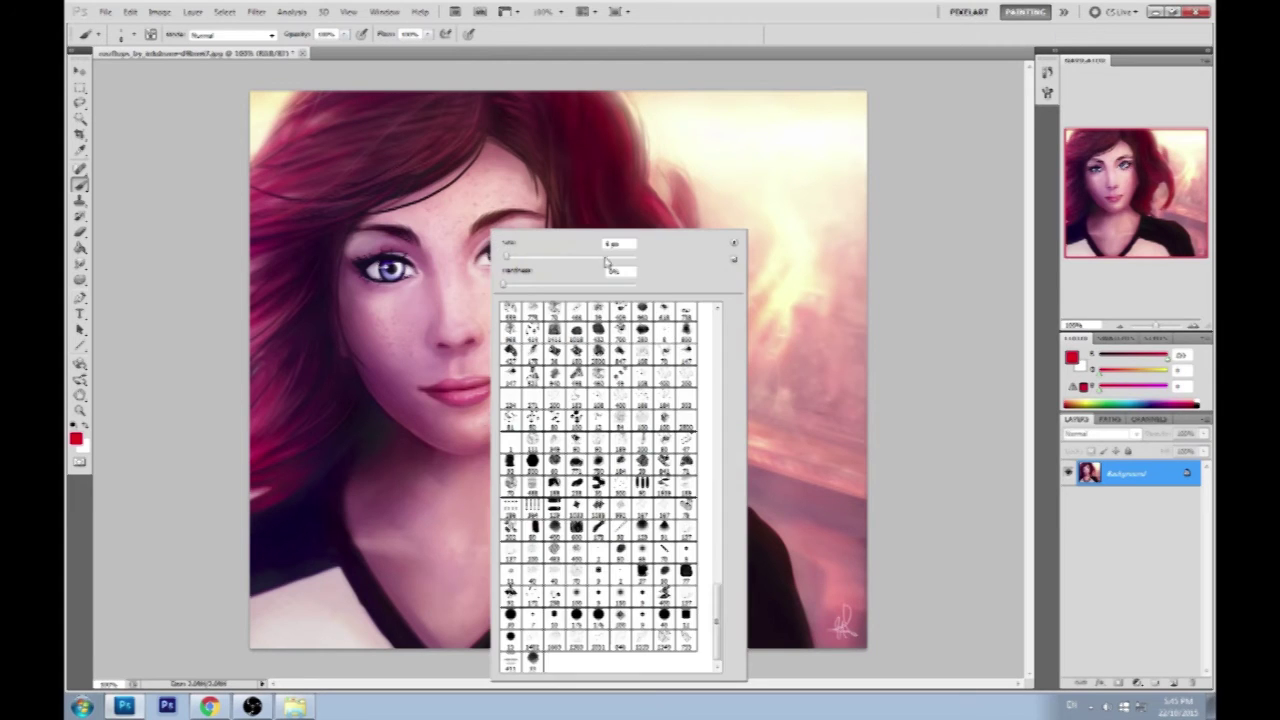
pyautogui.rightClick(490, 232)
pyautogui.doubleClick(642, 553)
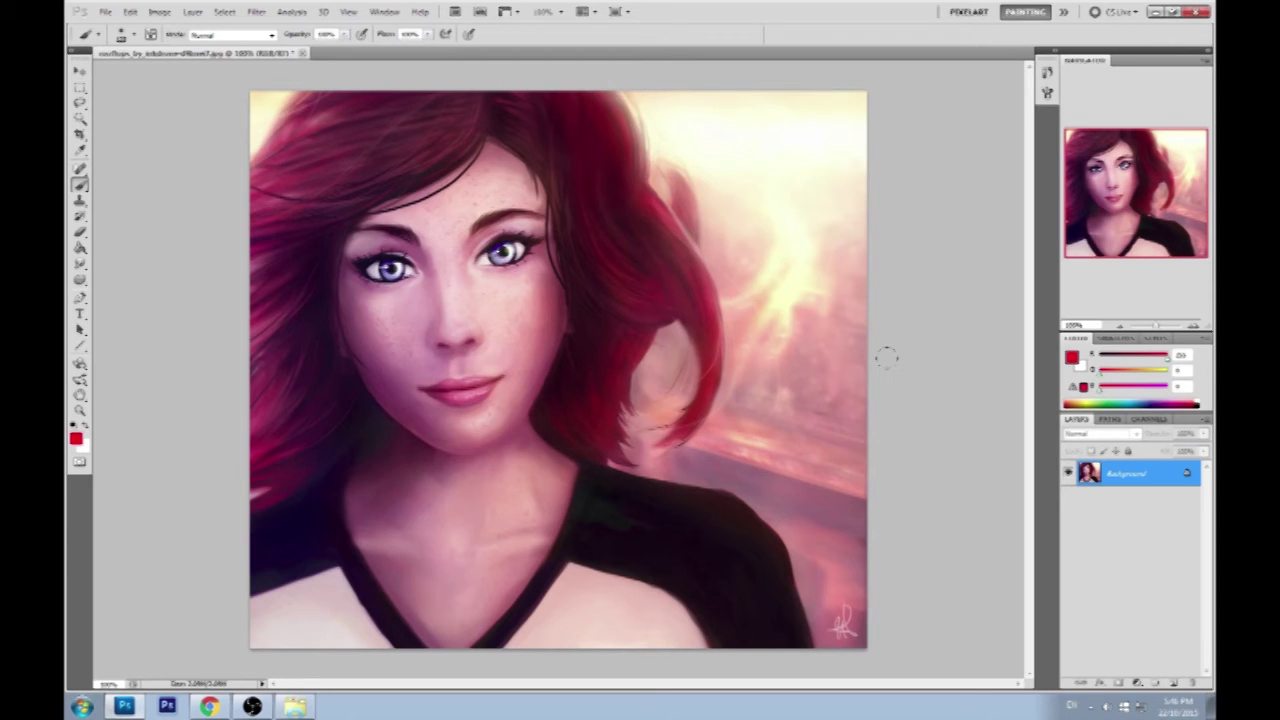
pyautogui.click(459, 249)
# Undo the test dab, sample a pink skin tone, lower opacity, and dot forehead freckles.
pyautogui.hotkey('ctrl', 'z')
pyautogui.keyDown('alt'); pyautogui.click(476, 239); pyautogui.keyUp('alt')
pyautogui.moveTo(344, 34); pyautogui.dragTo(292, 50)
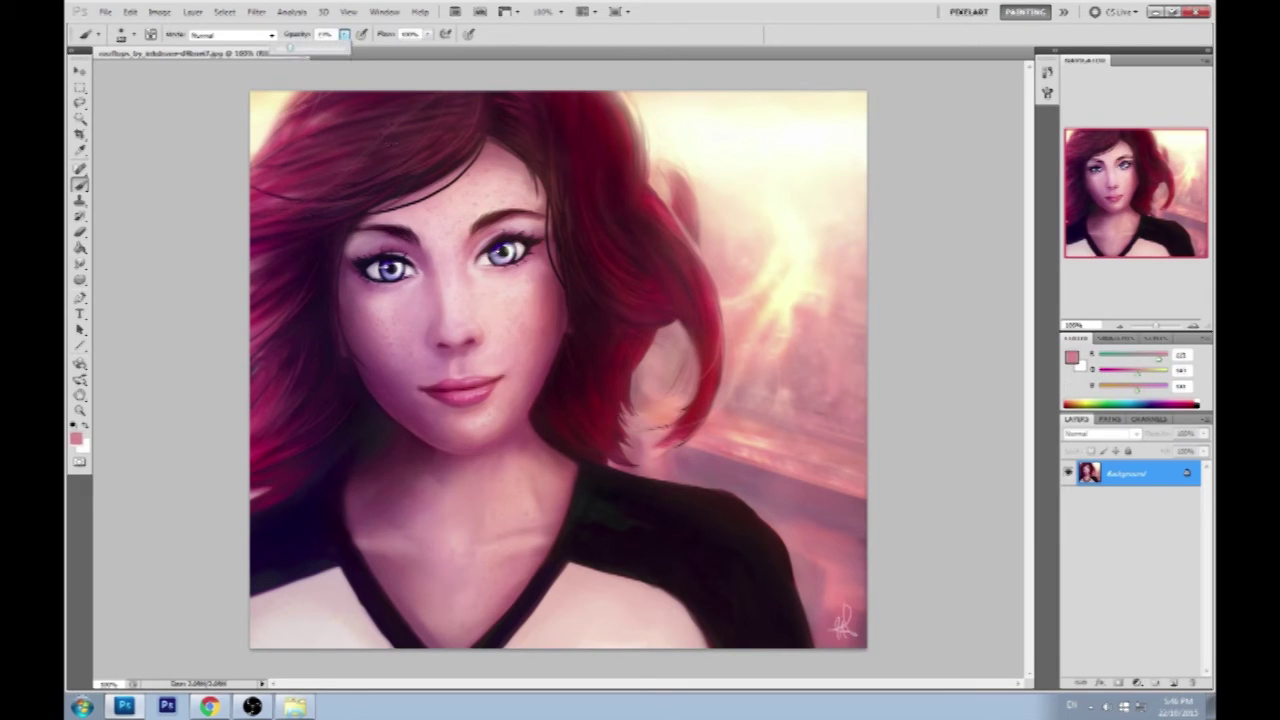
pyautogui.click(425, 212)
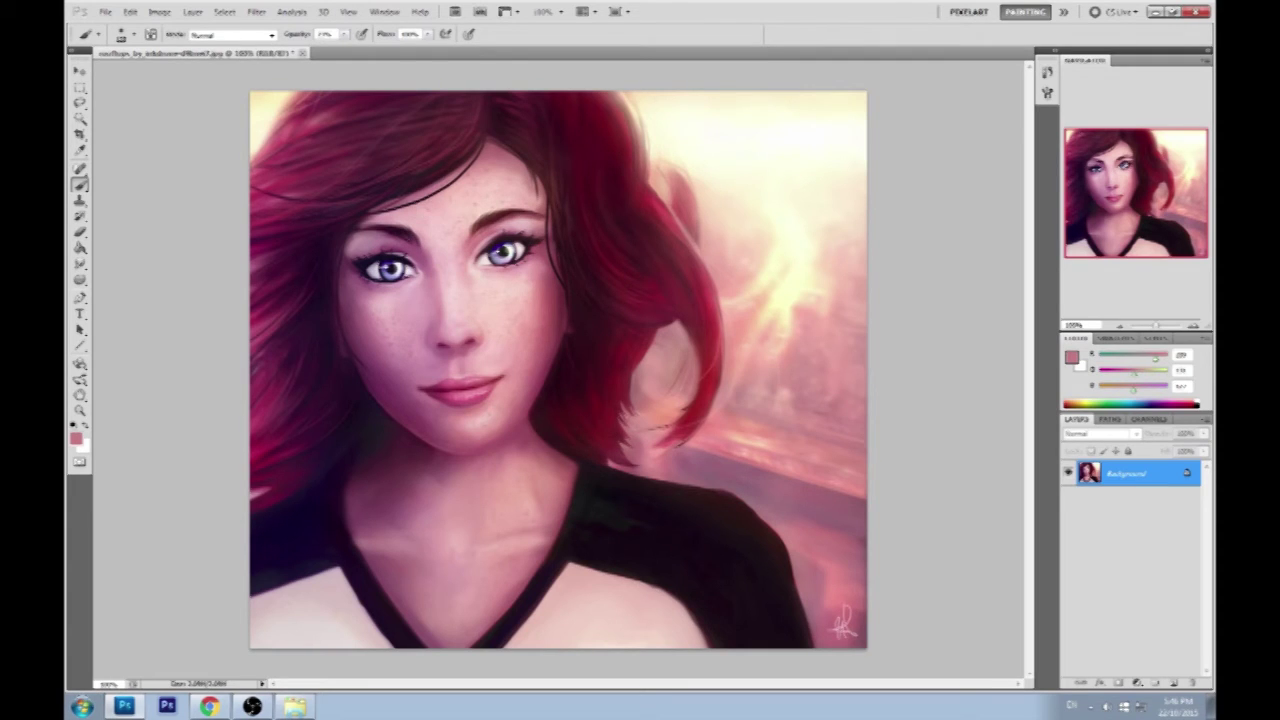
# Sample darker skin tones and add freckles on the nose bridge and forehead, plus a dark right-edge stroke.
pyautogui.keyDown('alt'); pyautogui.click(424, 245); pyautogui.keyUp('alt')
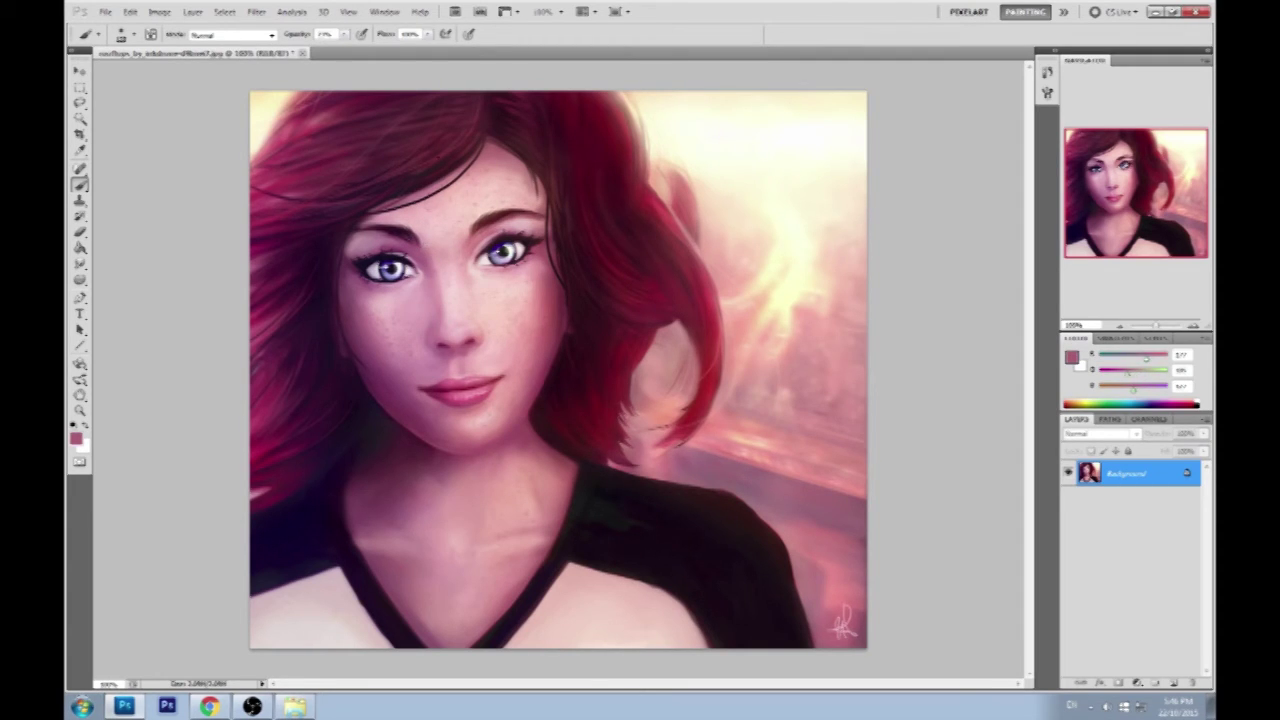
pyautogui.click(447, 255)
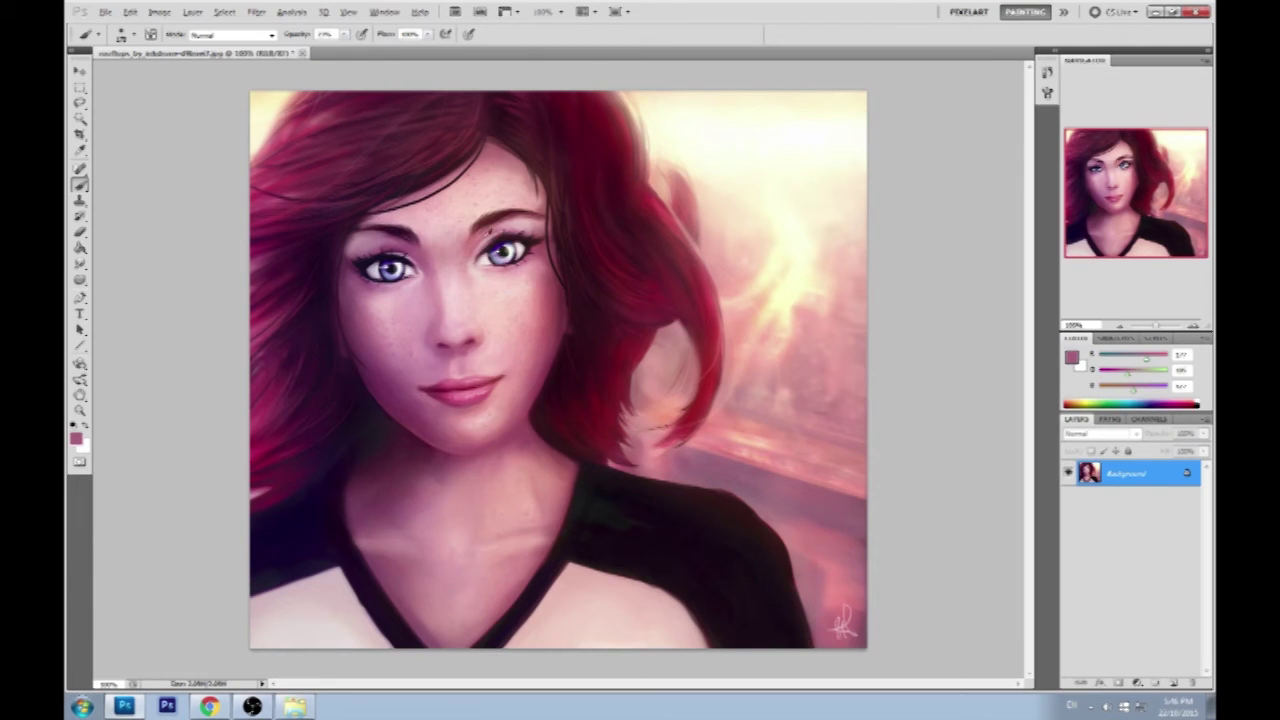
pyautogui.keyDown('alt'); pyautogui.click(485, 239); pyautogui.keyUp('alt')
pyautogui.keyDown('alt'); pyautogui.click(475, 239); pyautogui.keyUp('alt')
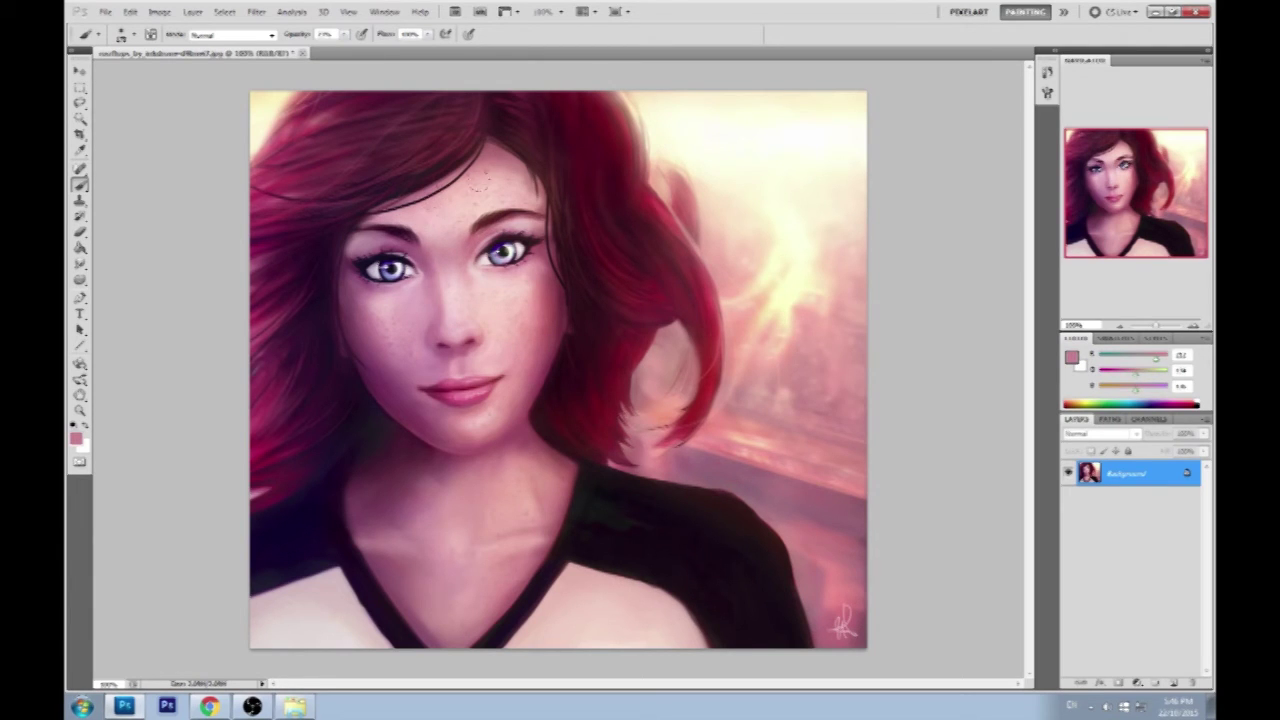
pyautogui.keyDown('alt'); pyautogui.click(492, 236); pyautogui.keyUp('alt')
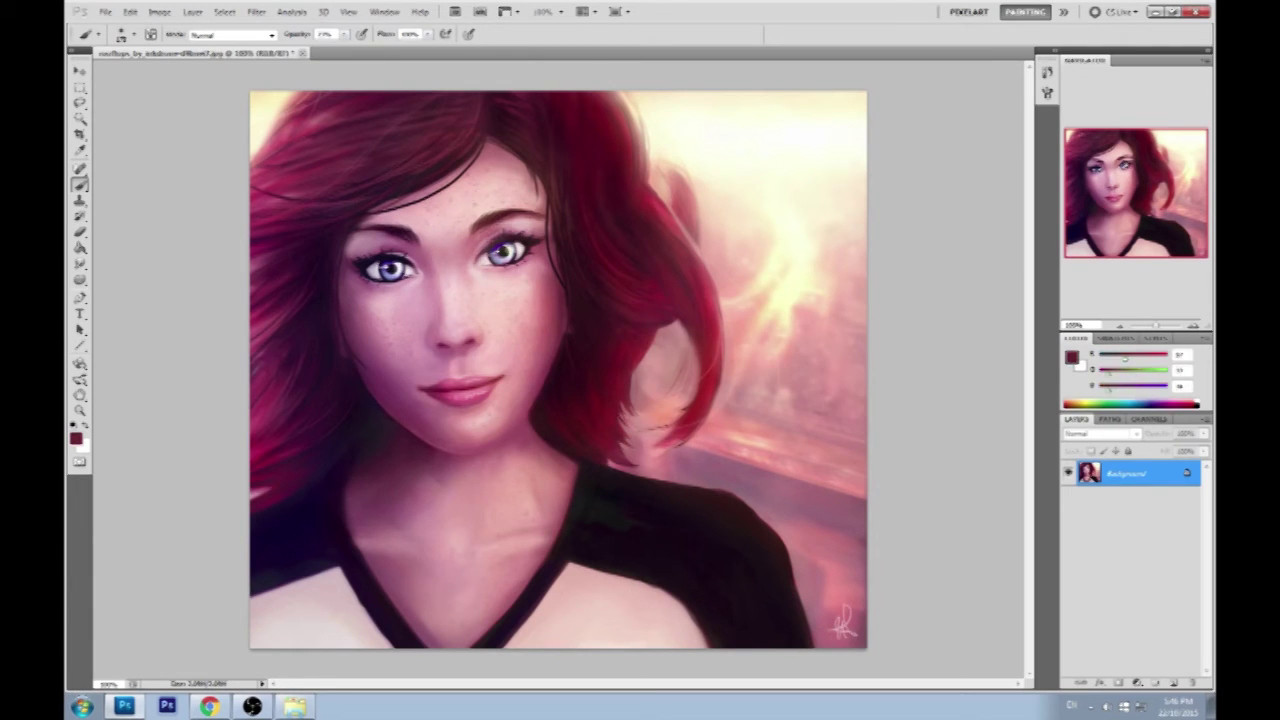
pyautogui.moveTo(547, 195); pyautogui.dragTo(561, 275)
pyautogui.click(446, 205)
pyautogui.click(475, 254)
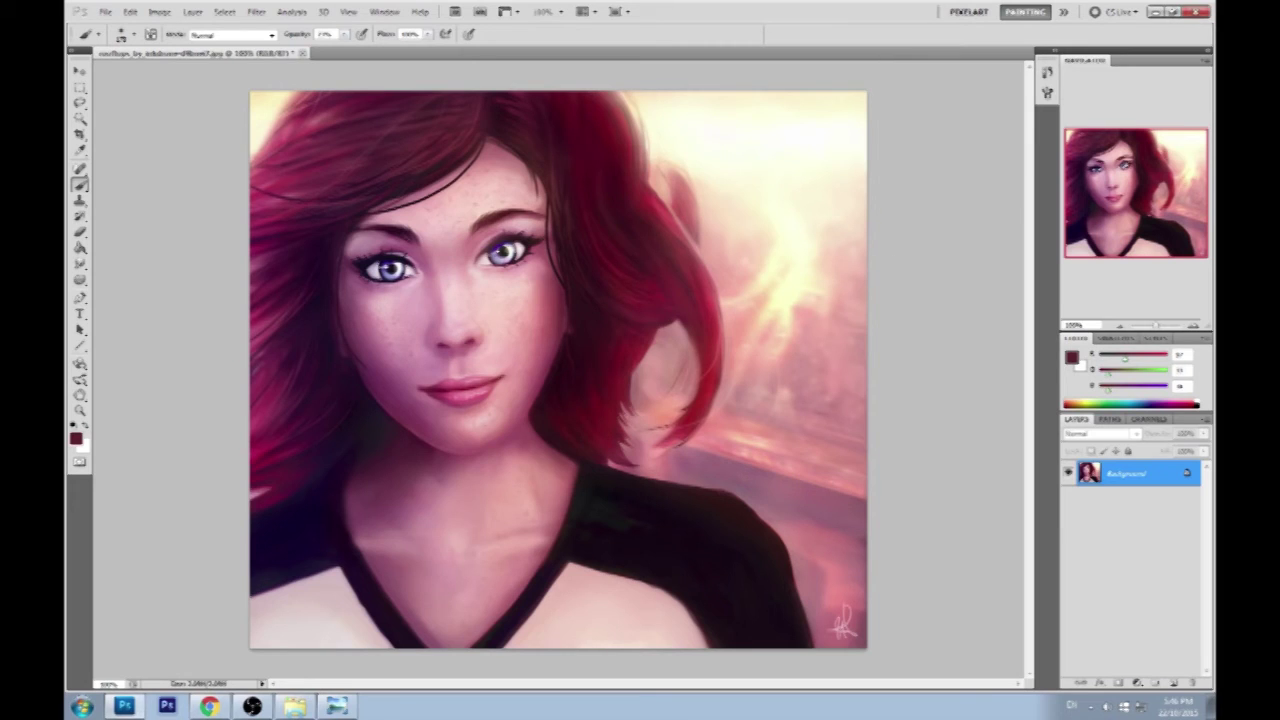
pyautogui.click(337, 706)
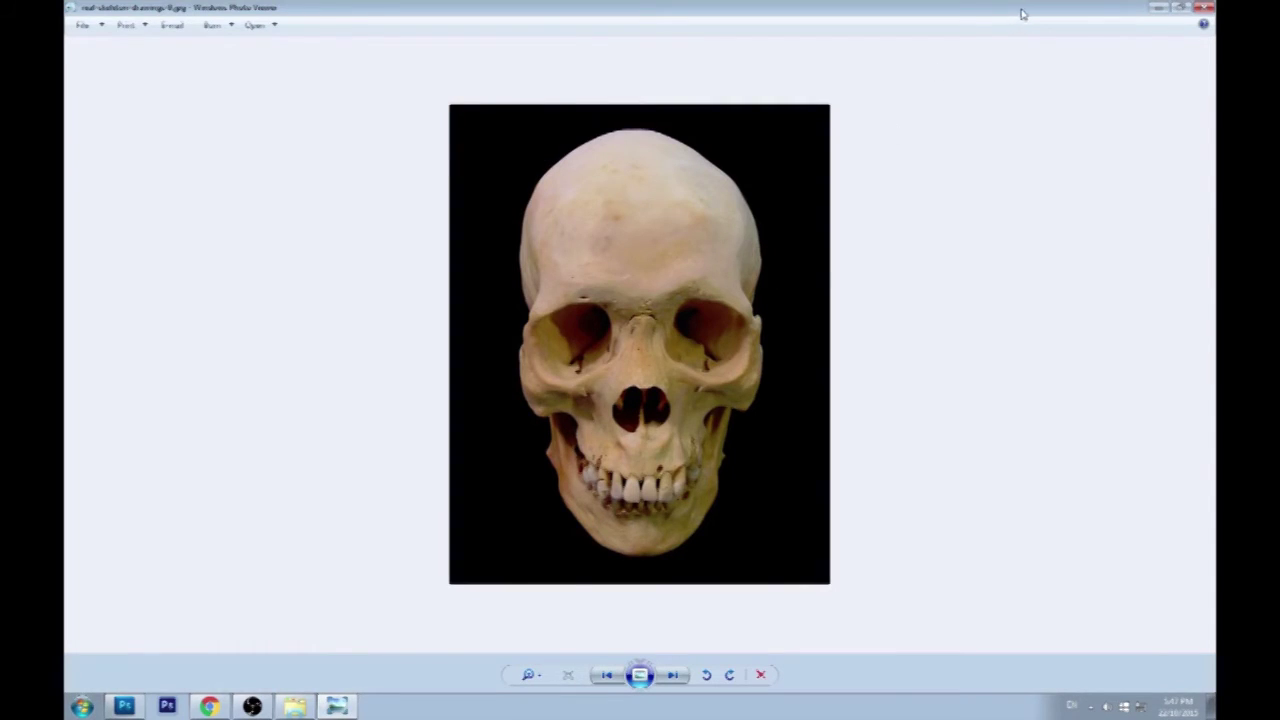
# Hide the skull reference, sample a dark tone from the eye, and set brush opacity to 58%.
pyautogui.moveTo(1025, 12); pyautogui.dragTo(797, 104)
pyautogui.click(799, 99)
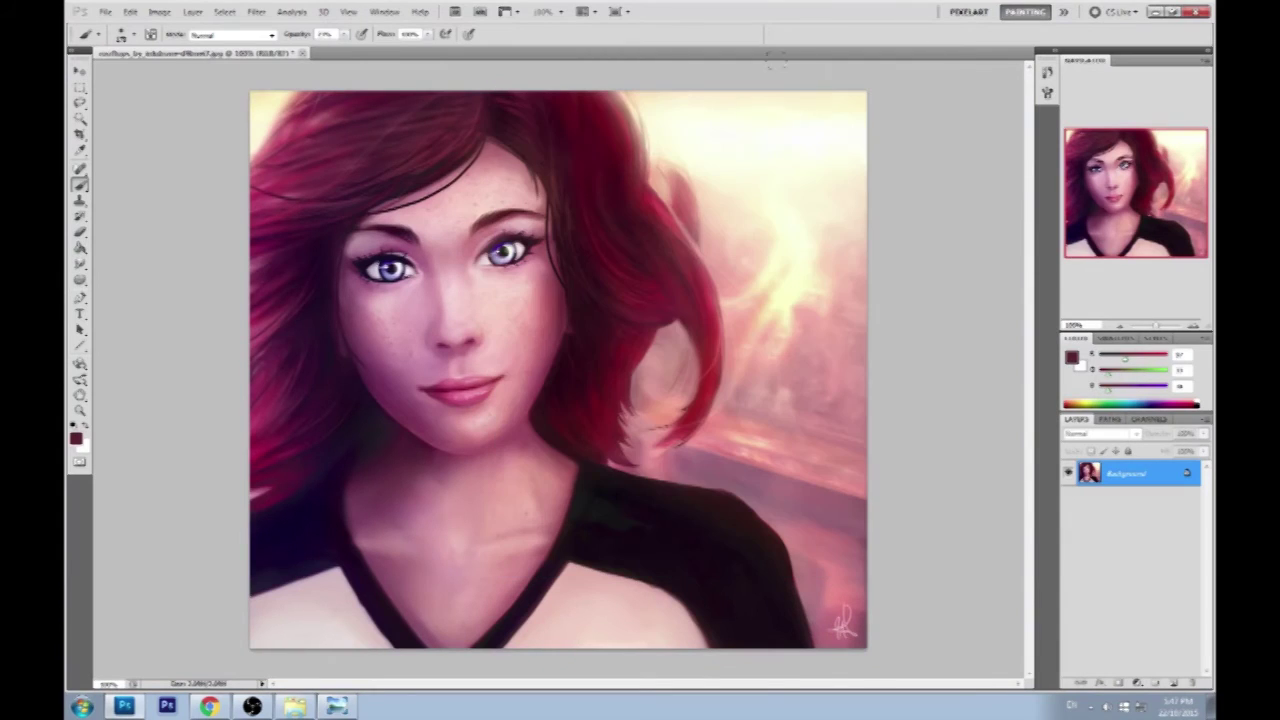
pyautogui.keyDown('alt'); pyautogui.click(500, 236); pyautogui.keyUp('alt')
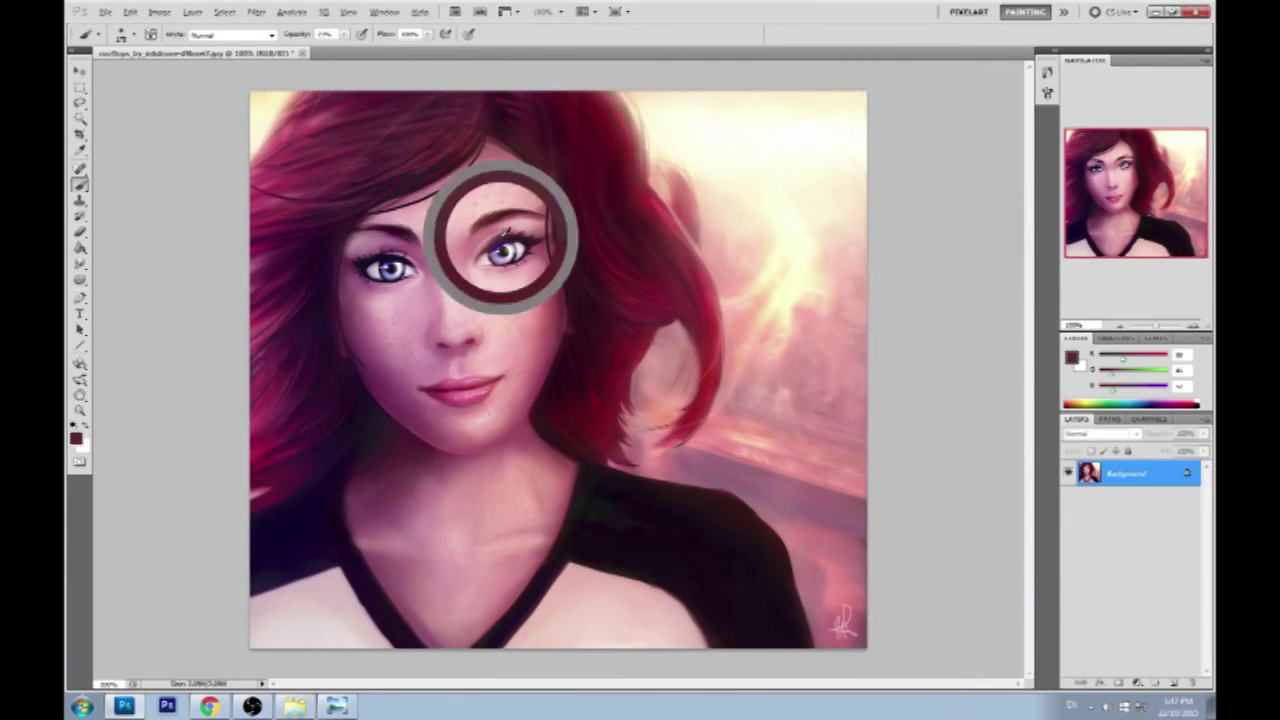
pyautogui.moveTo(344, 34); pyautogui.dragTo(338, 48)
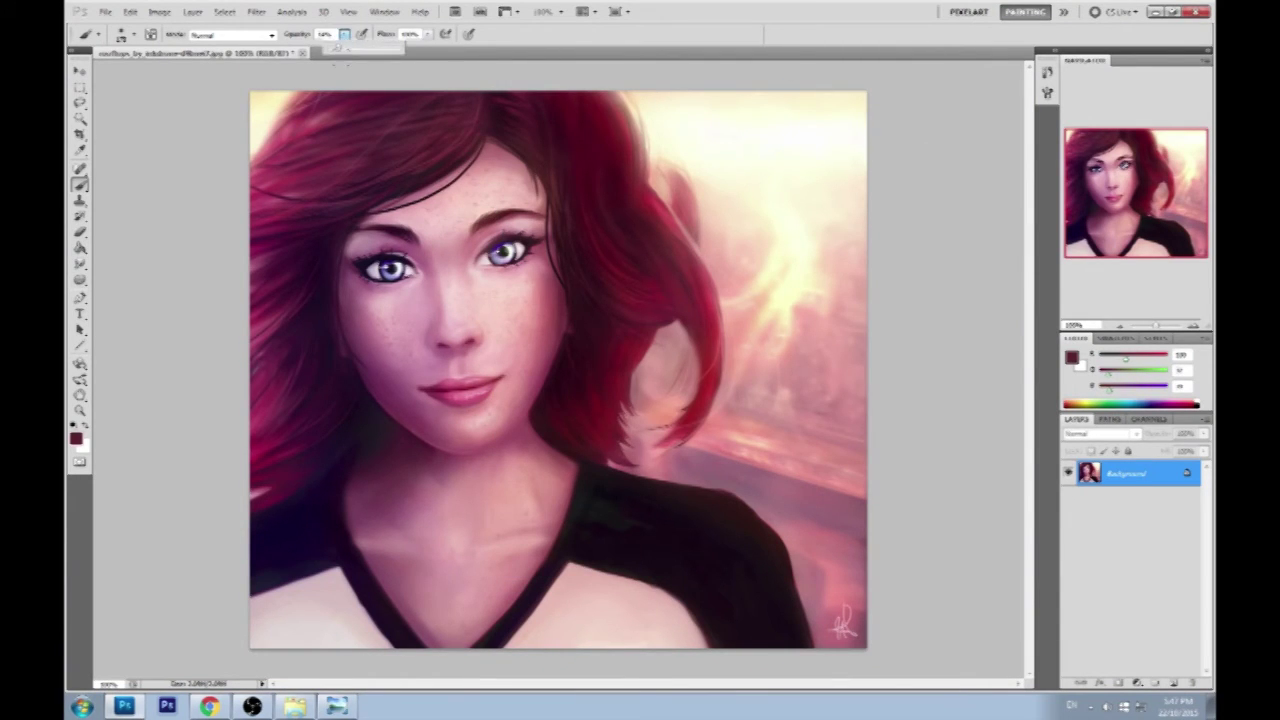
pyautogui.press('Return')
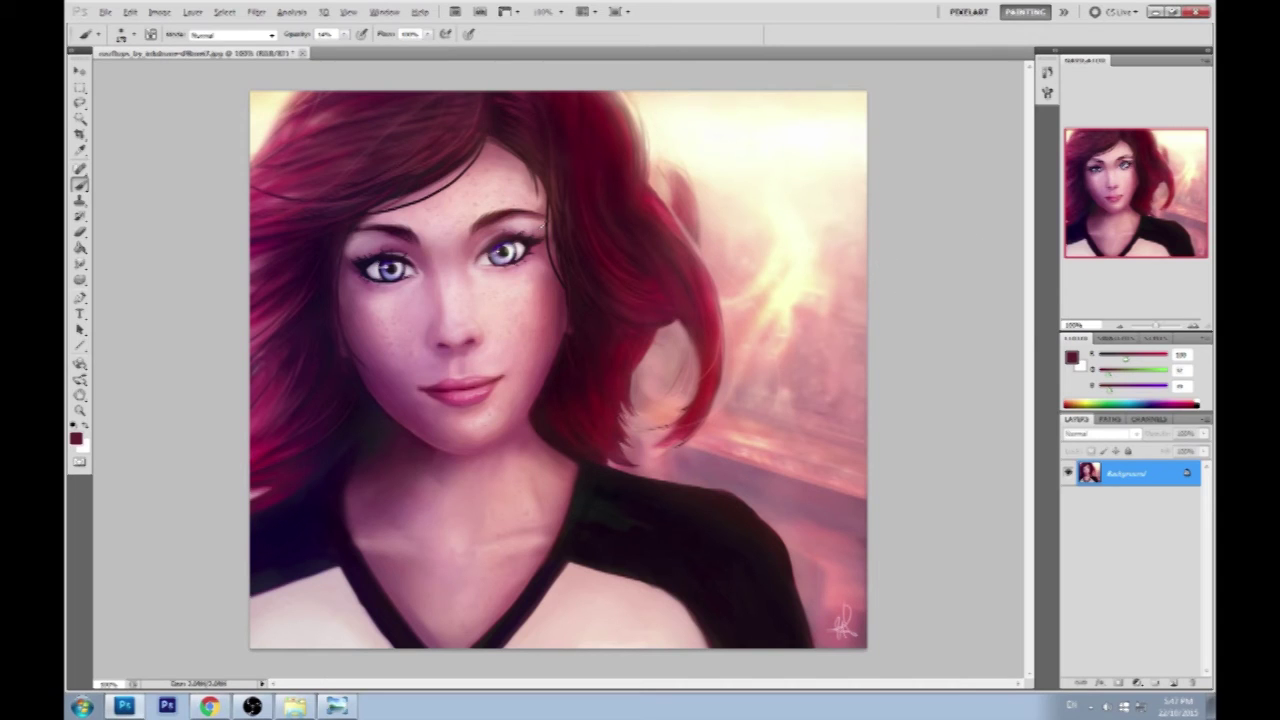
pyautogui.keyDown('alt'); pyautogui.click(528, 231); pyautogui.keyUp('alt')
pyautogui.click(337, 706)
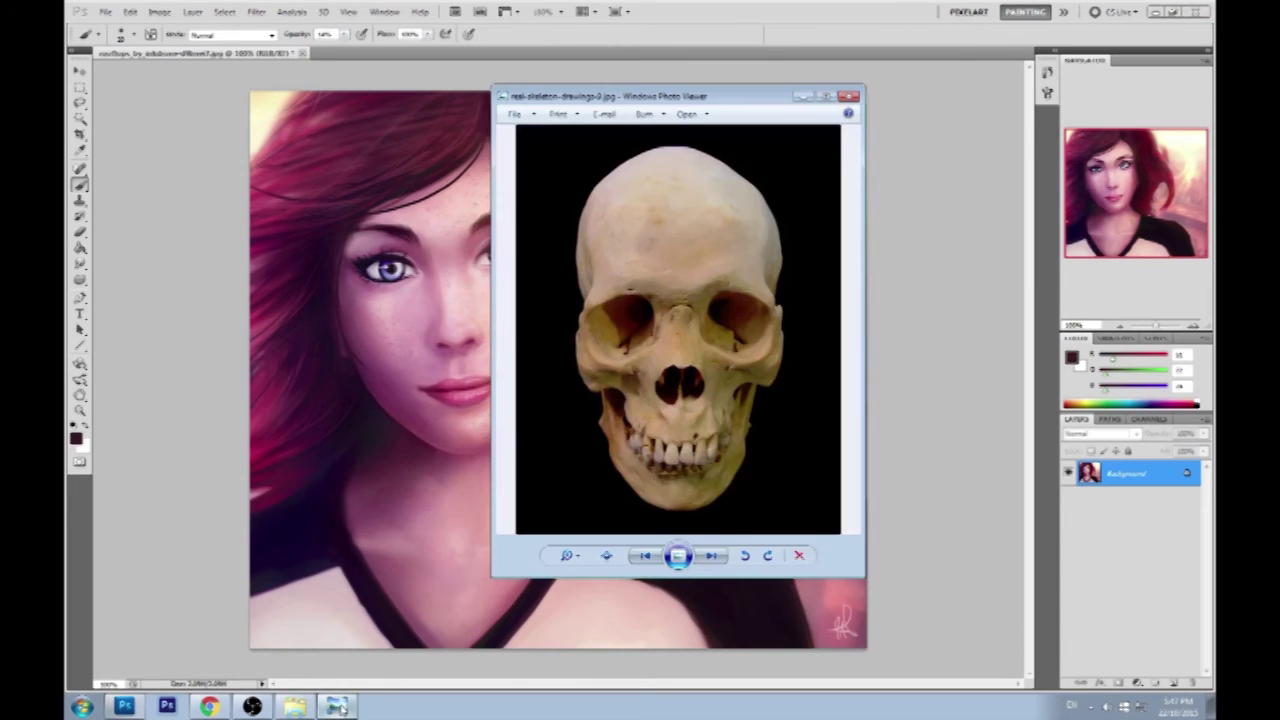
pyautogui.click(771, 12)
pyautogui.doubleClick(771, 14)
pyautogui.doubleClick(99, 318)
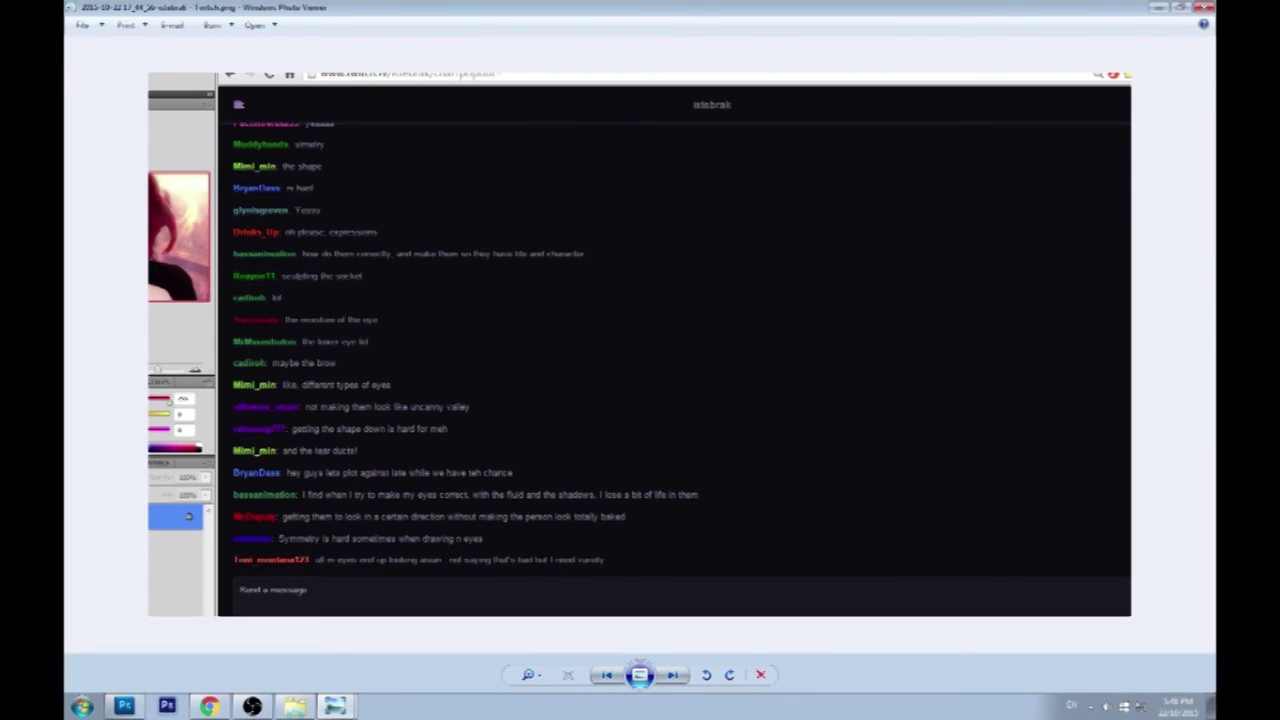
pyautogui.click(1205, 7)
# Sketch a grey circle at top right, then switch the brush to white at 100% opacity.
pyautogui.doubleClick(750, 42)
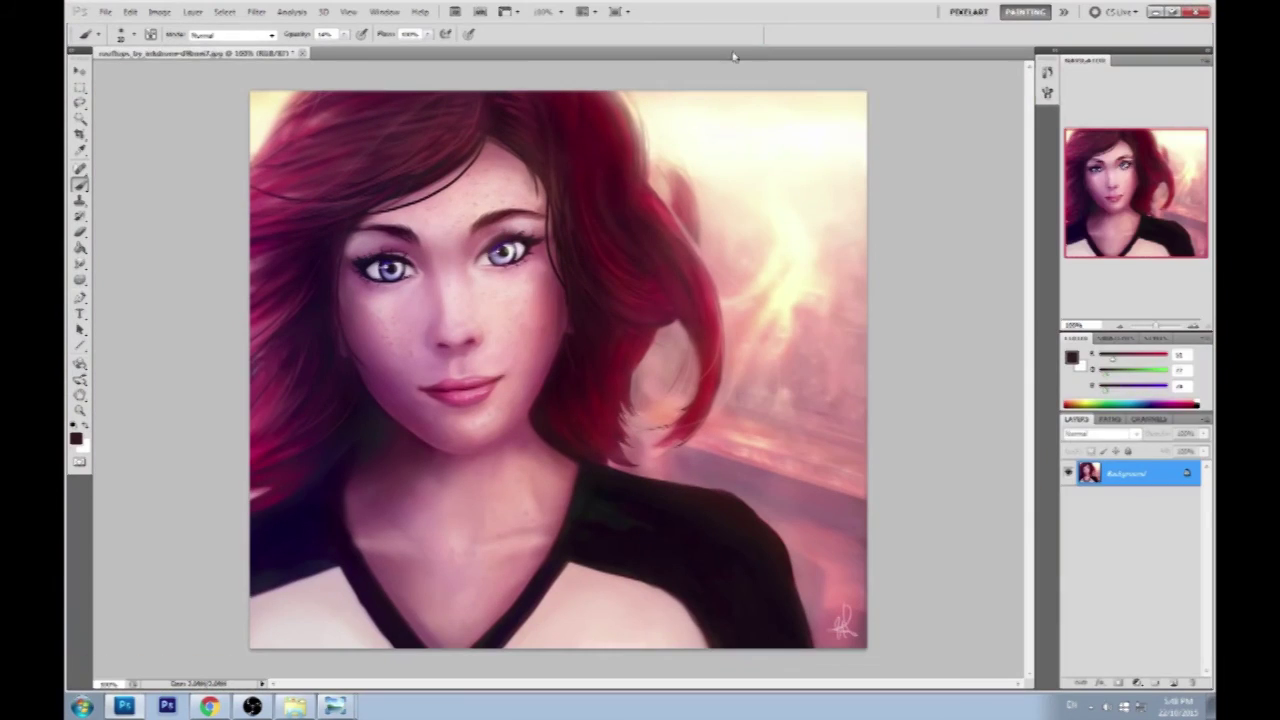
pyautogui.moveTo(819, 227)
pyautogui.mouseDown()
pyautogui.moveTo(707, 204)
pyautogui.moveTo(849, 226)
pyautogui.moveTo(695, 172)
pyautogui.moveTo(817, 252)
pyautogui.moveTo(739, 128)
pyautogui.moveTo(754, 251)
pyautogui.moveTo(840, 131)
pyautogui.moveTo(728, 146)
pyautogui.moveTo(851, 236)
pyautogui.moveTo(827, 117)
pyautogui.moveTo(727, 257)
pyautogui.moveTo(847, 158)
pyautogui.moveTo(784, 290)
pyautogui.moveTo(758, 298)
pyautogui.moveTo(767, 341)
pyautogui.moveTo(746, 400)
pyautogui.moveTo(785, 349)
pyautogui.moveTo(838, 345)
pyautogui.mouseUp()
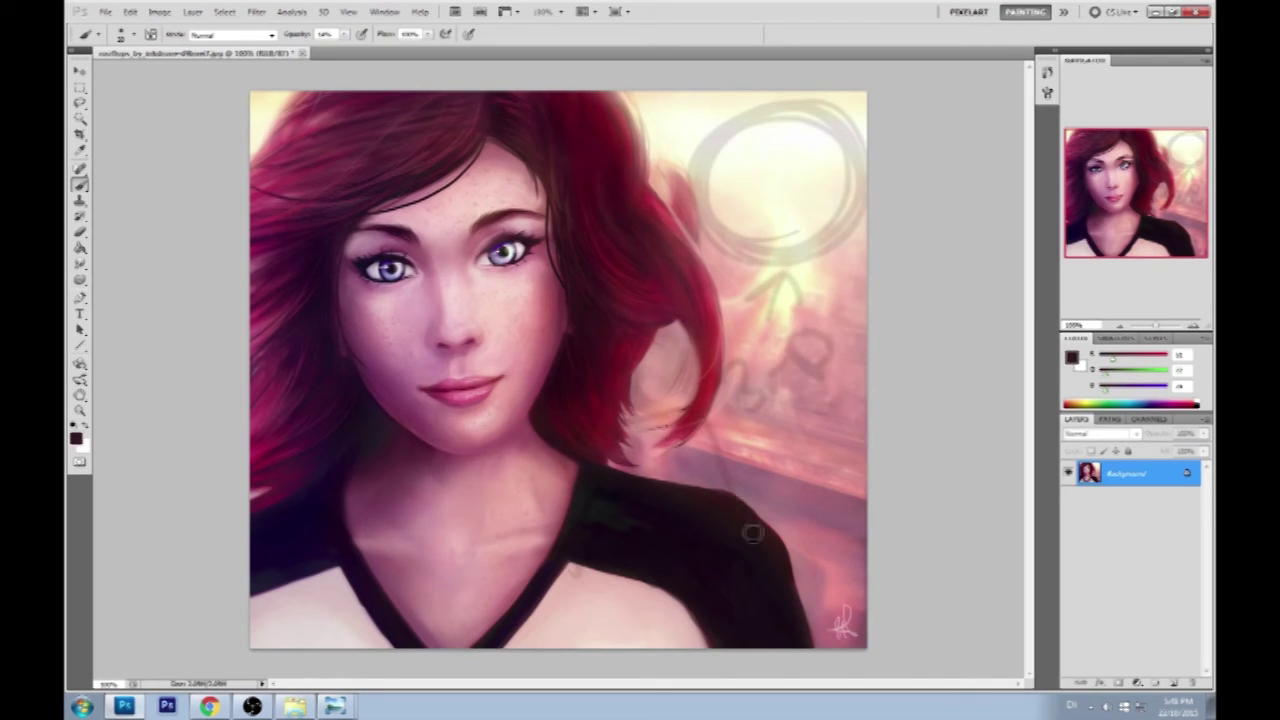
pyautogui.click(1073, 362)
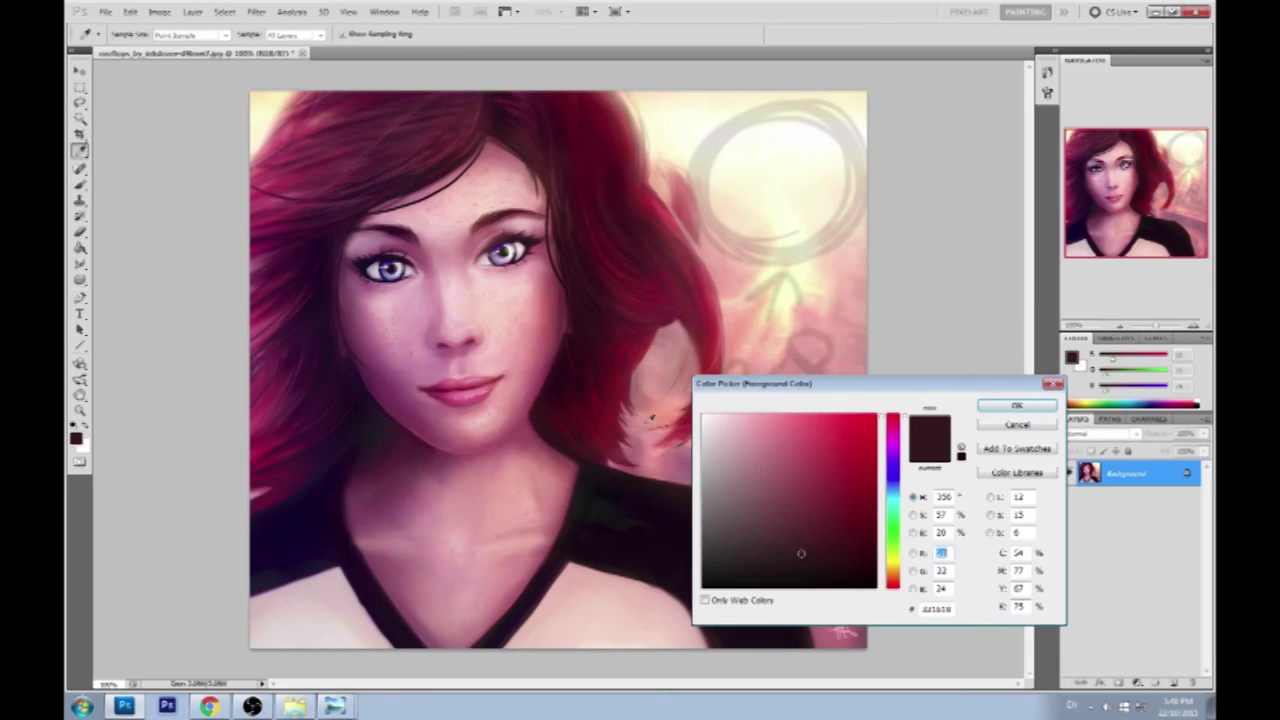
pyautogui.click(712, 403)
pyautogui.click(1004, 407)
pyautogui.click(333, 34)
pyautogui.click(401, 56)
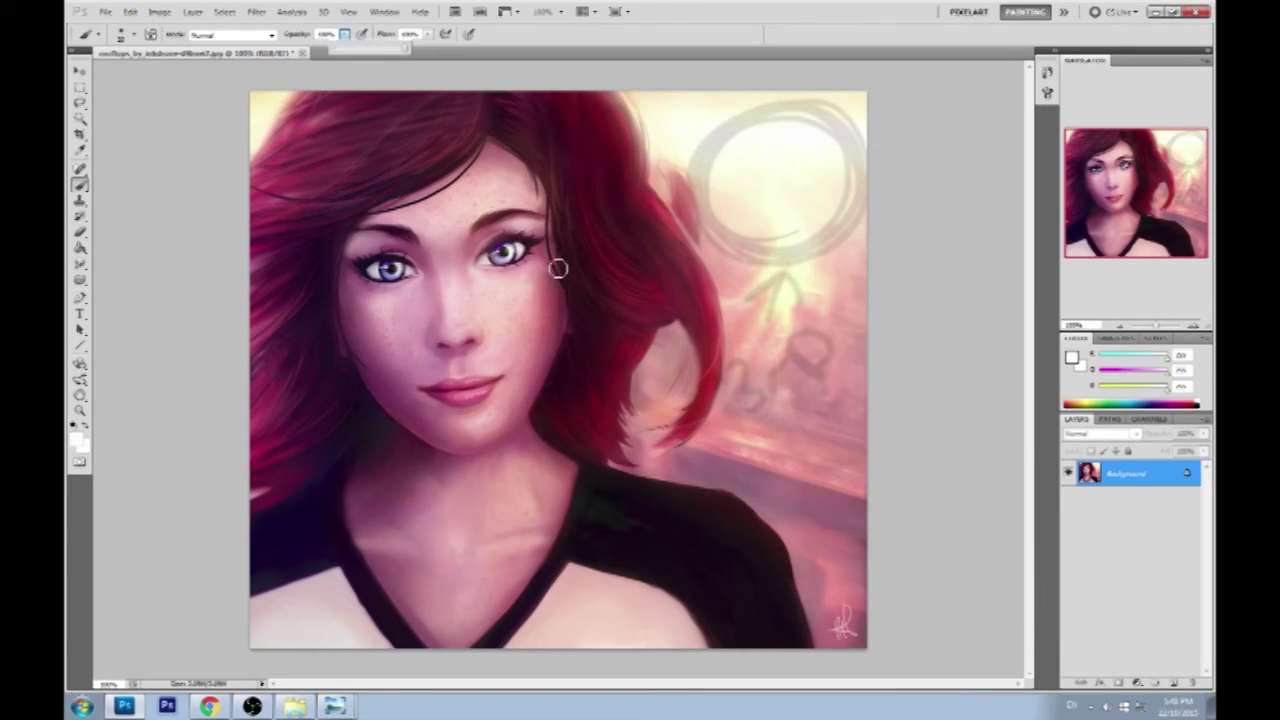
# Sketch a white cube over the shoulder with a circle on its front face.
pyautogui.moveTo(566, 468)
pyautogui.mouseDown()
pyautogui.moveTo(582, 586)
pyautogui.moveTo(699, 474)
pyautogui.moveTo(711, 586)
pyautogui.moveTo(780, 470)
pyautogui.mouseUp()
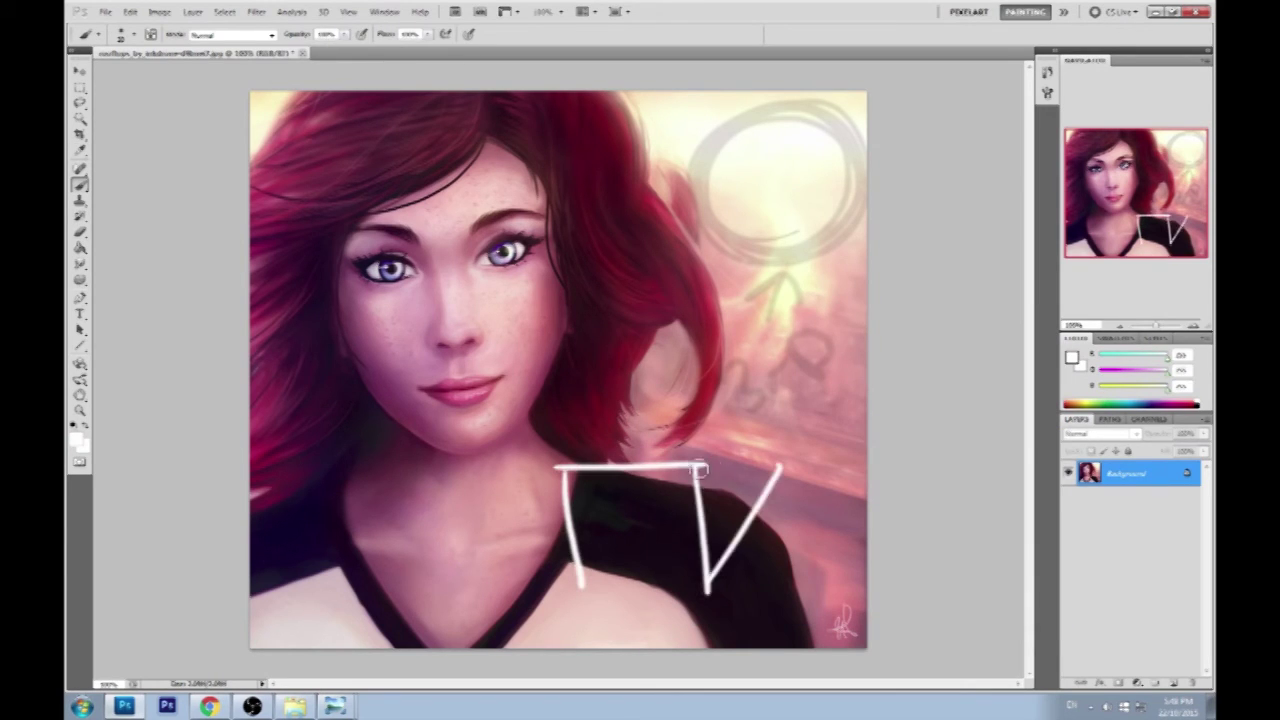
pyautogui.moveTo(700, 466); pyautogui.dragTo(757, 405)
pyautogui.moveTo(757, 405)
pyautogui.mouseDown()
pyautogui.moveTo(780, 490)
pyautogui.moveTo(598, 418)
pyautogui.moveTo(553, 467)
pyautogui.mouseUp()
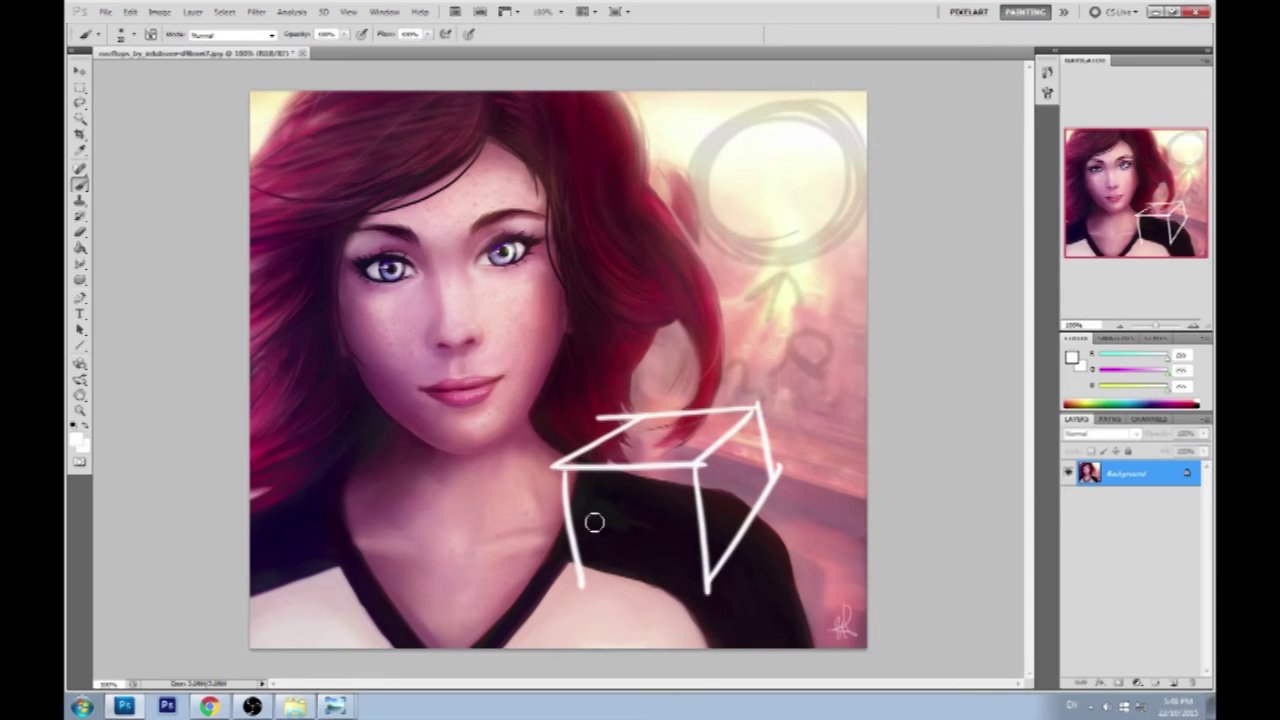
pyautogui.moveTo(580, 577)
pyautogui.mouseDown()
pyautogui.moveTo(654, 514)
pyautogui.moveTo(775, 480)
pyautogui.mouseUp()
pyautogui.moveTo(640, 422)
pyautogui.mouseDown()
pyautogui.moveTo(650, 525)
pyautogui.moveTo(780, 478)
pyautogui.moveTo(646, 500)
pyautogui.mouseUp()
pyautogui.hotkey('ctrl', 'alt', 'z')
pyautogui.hotkey('ctrl', 'alt', 'z')
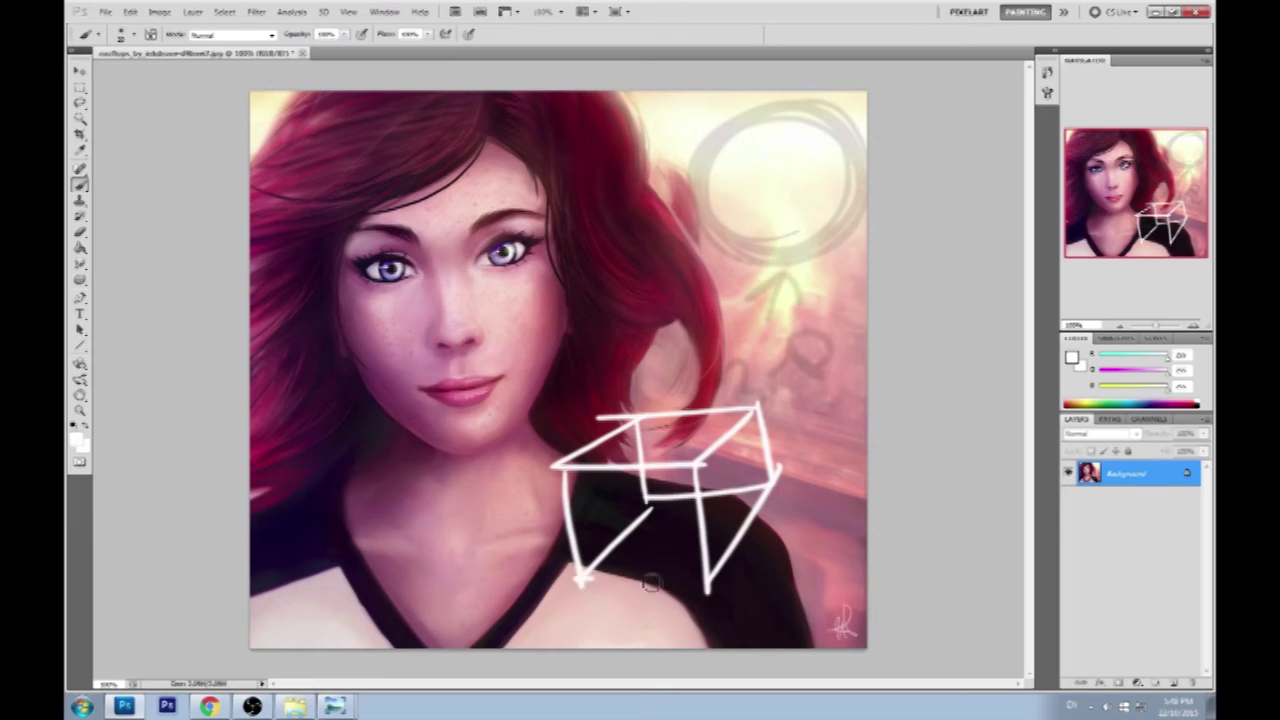
pyautogui.moveTo(580, 578); pyautogui.dragTo(708, 576)
pyautogui.moveTo(693, 523)
pyautogui.mouseDown()
pyautogui.moveTo(612, 506)
pyautogui.moveTo(687, 450)
pyautogui.moveTo(676, 531)
pyautogui.moveTo(625, 468)
pyautogui.moveTo(707, 502)
pyautogui.moveTo(606, 492)
pyautogui.mouseUp()
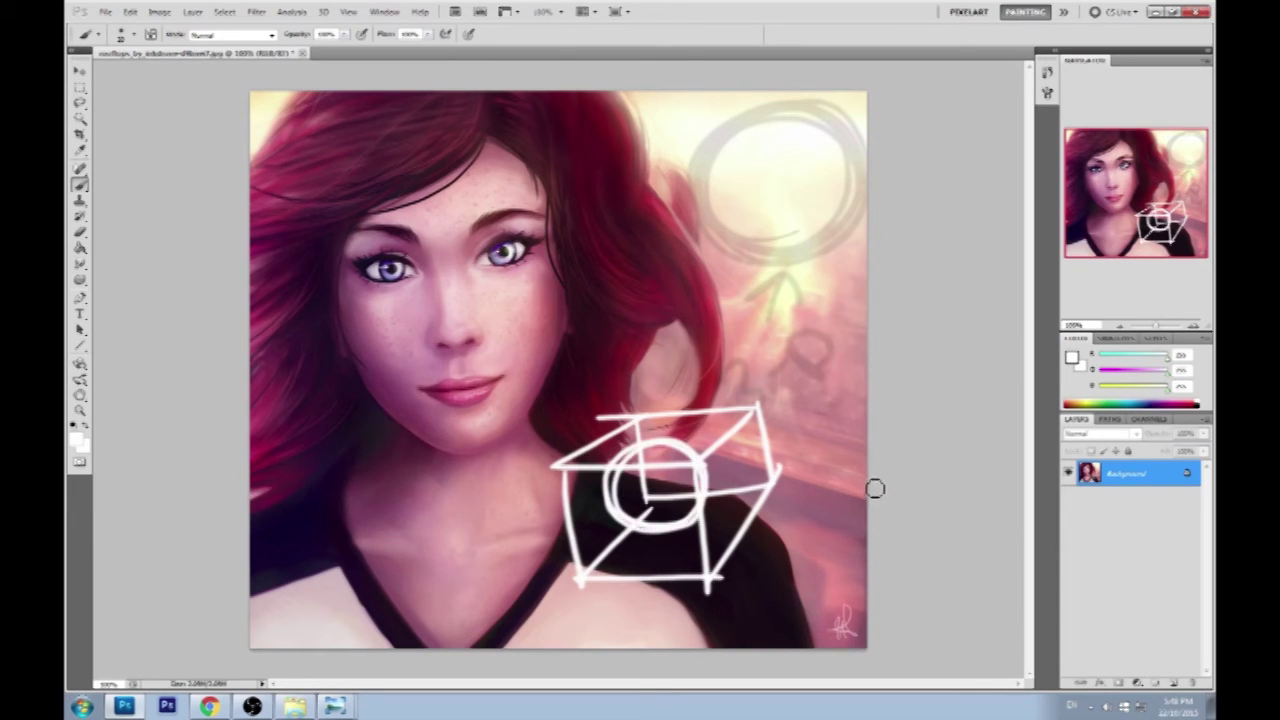
# Paint light highlights on the sphere and the cube's corner and lid to show reflected light.
pyautogui.moveTo(864, 160)
pyautogui.mouseDown()
pyautogui.moveTo(711, 151)
pyautogui.moveTo(855, 235)
pyautogui.mouseUp()
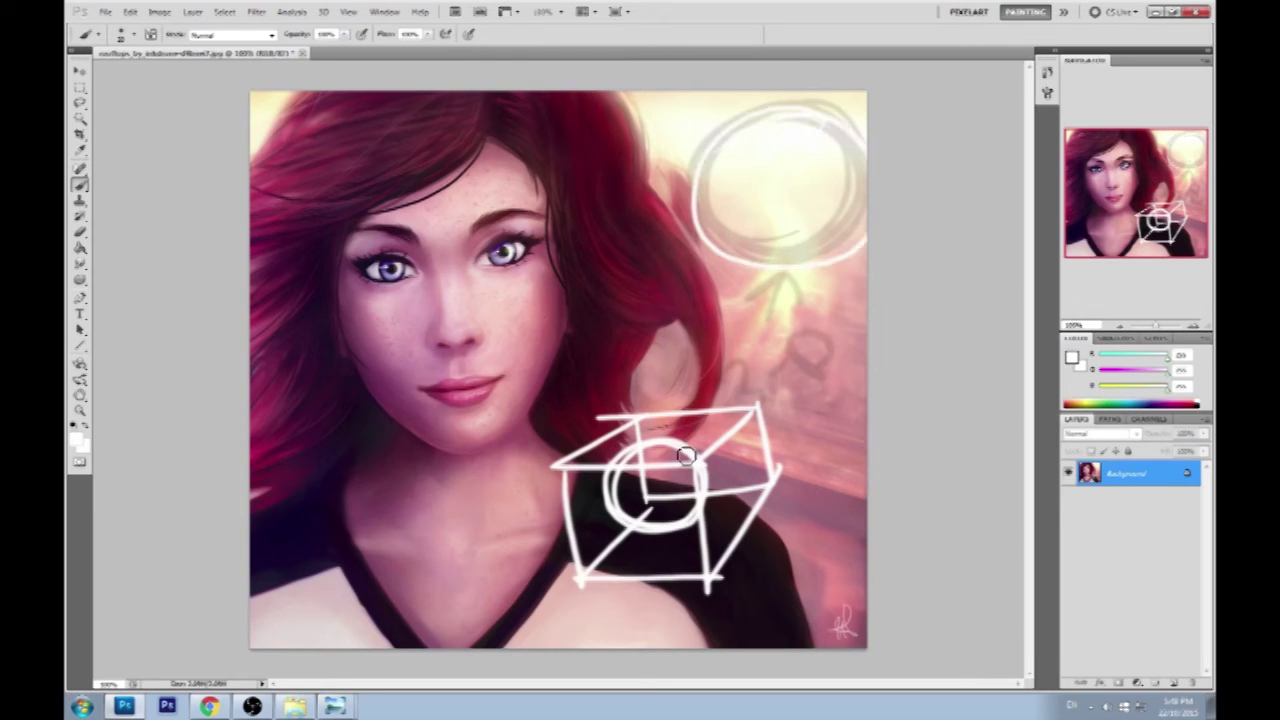
pyautogui.moveTo(716, 432)
pyautogui.mouseDown()
pyautogui.moveTo(746, 417)
pyautogui.moveTo(711, 435)
pyautogui.moveTo(745, 452)
pyautogui.mouseUp()
pyautogui.moveTo(678, 510)
pyautogui.mouseDown()
pyautogui.moveTo(623, 508)
pyautogui.moveTo(689, 503)
pyautogui.moveTo(655, 528)
pyautogui.moveTo(626, 520)
pyautogui.moveTo(697, 497)
pyautogui.moveTo(691, 516)
pyautogui.moveTo(647, 526)
pyautogui.moveTo(692, 500)
pyautogui.moveTo(651, 516)
pyautogui.moveTo(624, 494)
pyautogui.mouseUp()
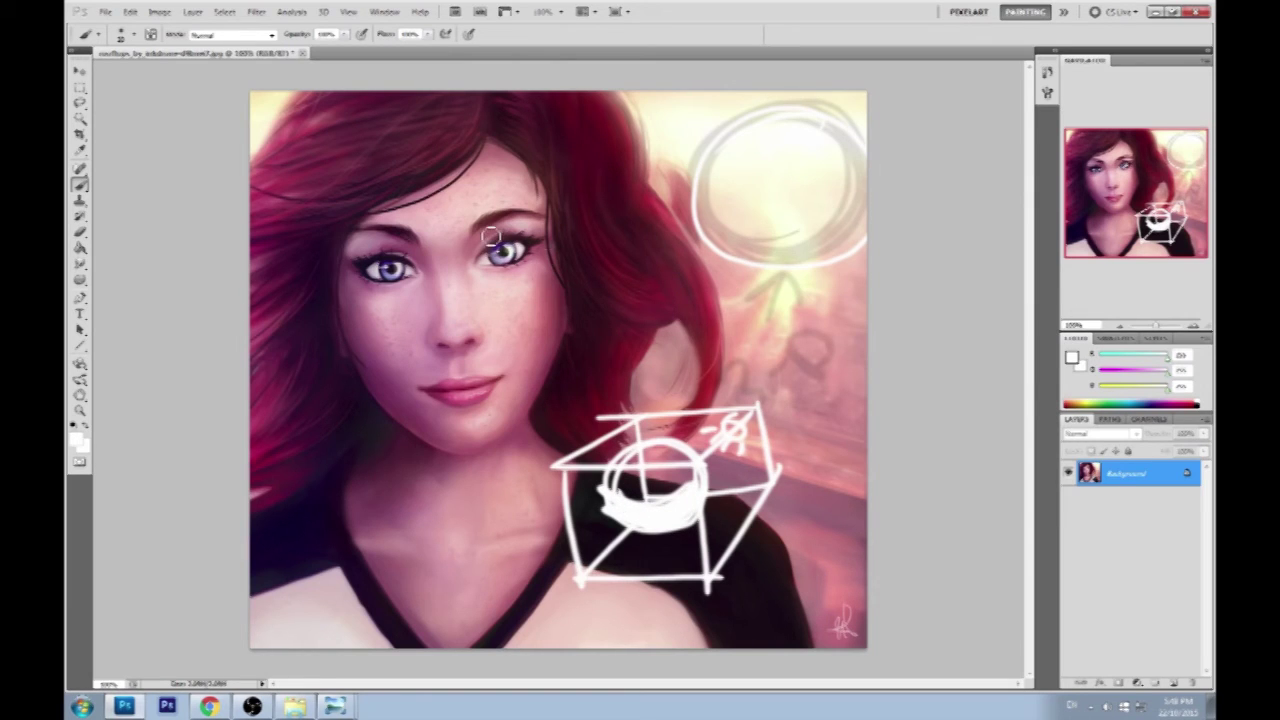
pyautogui.moveTo(615, 447); pyautogui.dragTo(698, 442)
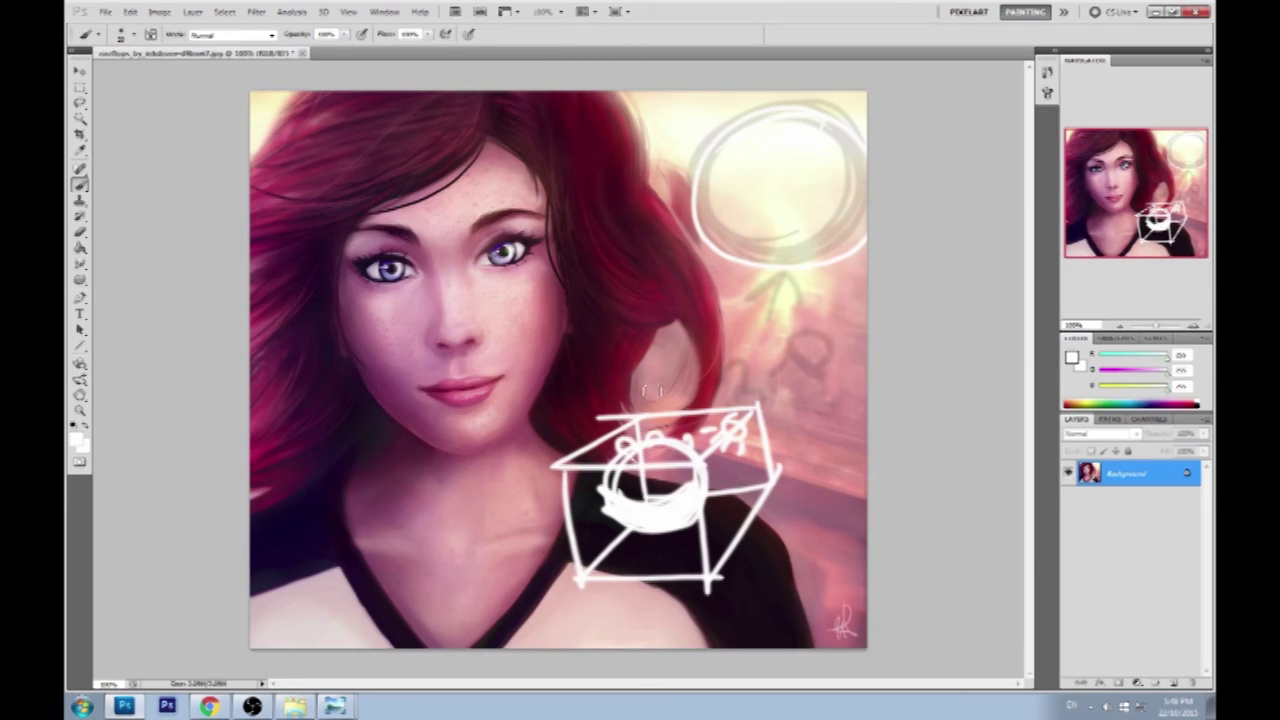
pyautogui.moveTo(715, 460)
pyautogui.mouseDown()
pyautogui.moveTo(712, 490)
pyautogui.moveTo(765, 478)
pyautogui.mouseUp()
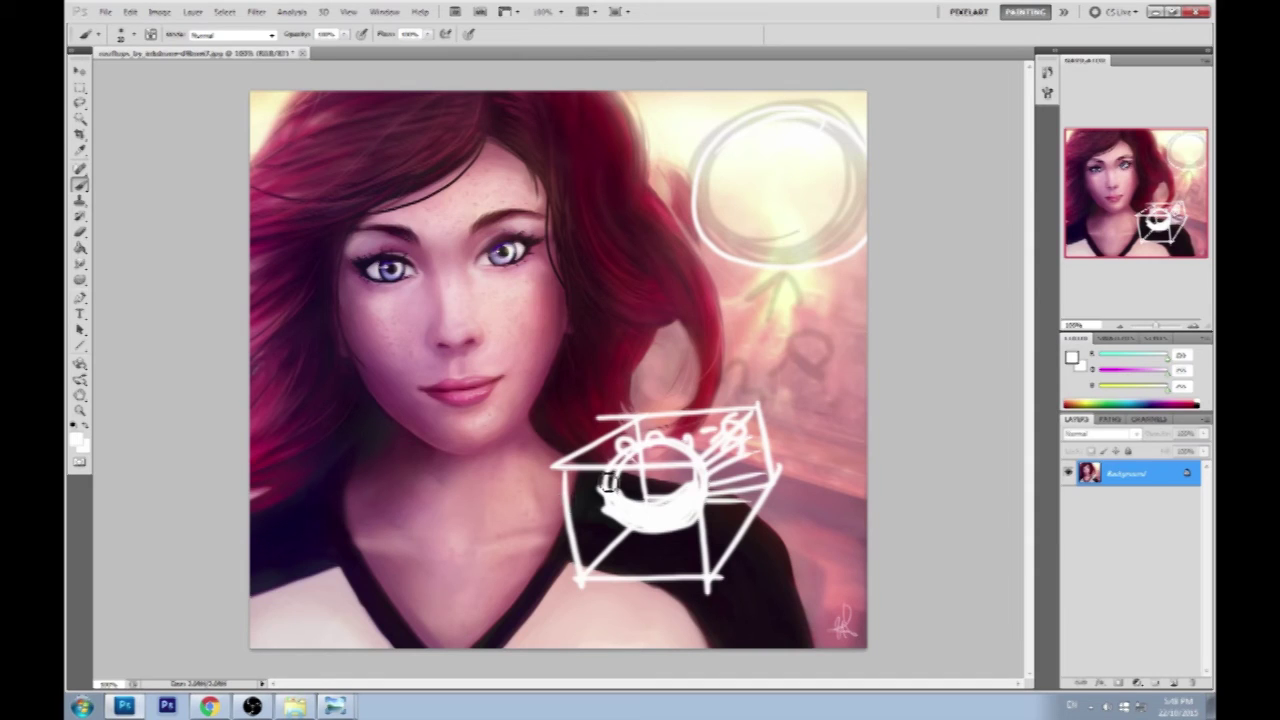
pyautogui.moveTo(608, 480)
pyautogui.mouseDown()
pyautogui.moveTo(626, 515)
pyautogui.moveTo(622, 533)
pyautogui.moveTo(580, 505)
pyautogui.mouseUp()
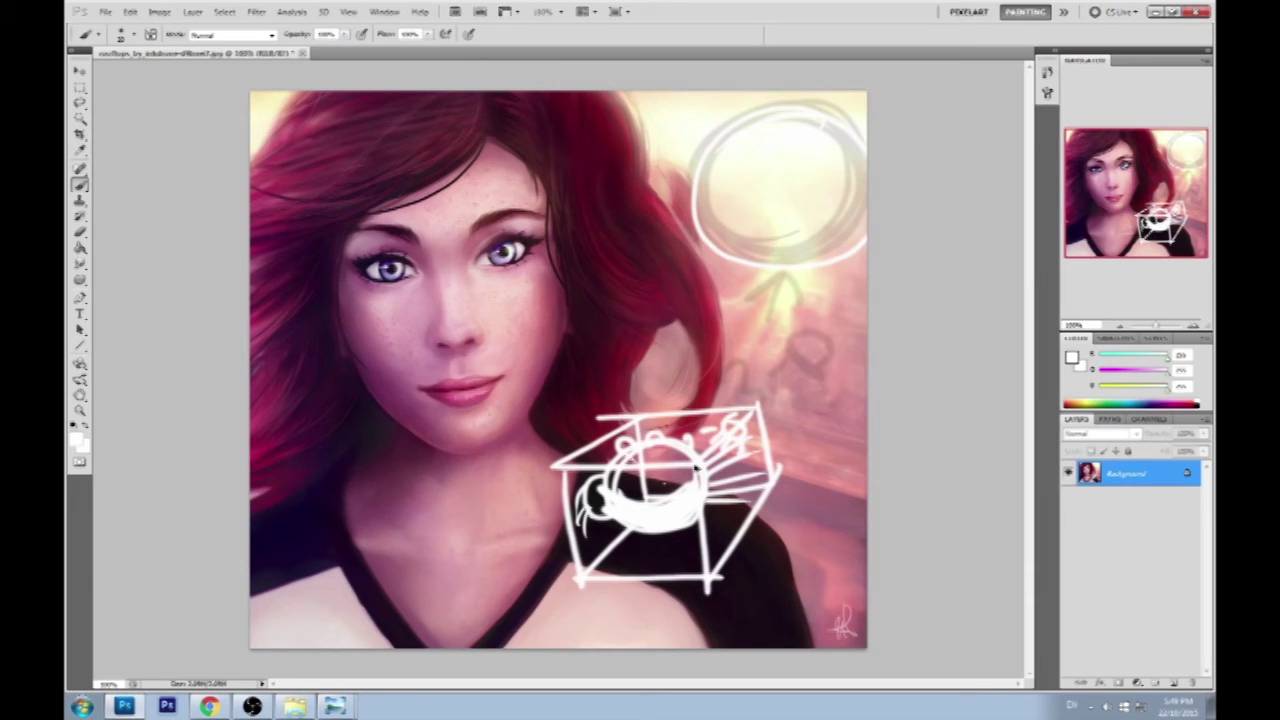
# Undo all the white sketch strokes with repeated Ctrl+Alt+Z.
pyautogui.hotkey('ctrl', 'alt', 'z')
pyautogui.hotkey('ctrl', 'alt', 'z')
pyautogui.hotkey('ctrl', 'alt', 'z')
pyautogui.hotkey('ctrl', 'alt', 'z')
pyautogui.hotkey('ctrl', 'alt', 'z')
pyautogui.hotkey('ctrl', 'alt', 'z')
pyautogui.hotkey('ctrl', 'alt', 'z')
pyautogui.hotkey('ctrl', 'alt', 'z')
pyautogui.hotkey('ctrl', 'alt', 'z')
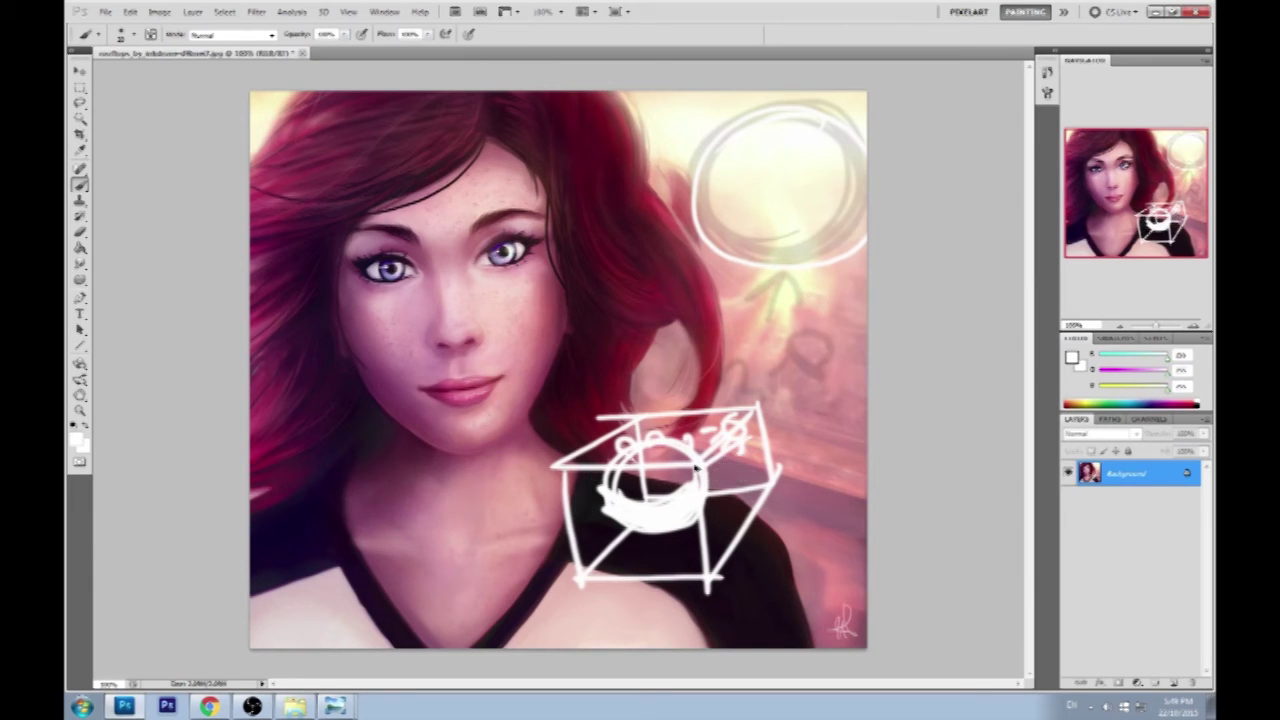
pyautogui.hotkey('ctrl', 'alt', 'z')
pyautogui.hotkey('ctrl', 'alt', 'z')
pyautogui.hotkey('ctrl', 'alt', 'z')
pyautogui.hotkey('ctrl', 'alt', 'z')
pyautogui.hotkey('ctrl', 'alt', 'z')
pyautogui.hotkey('ctrl', 'alt', 'z')
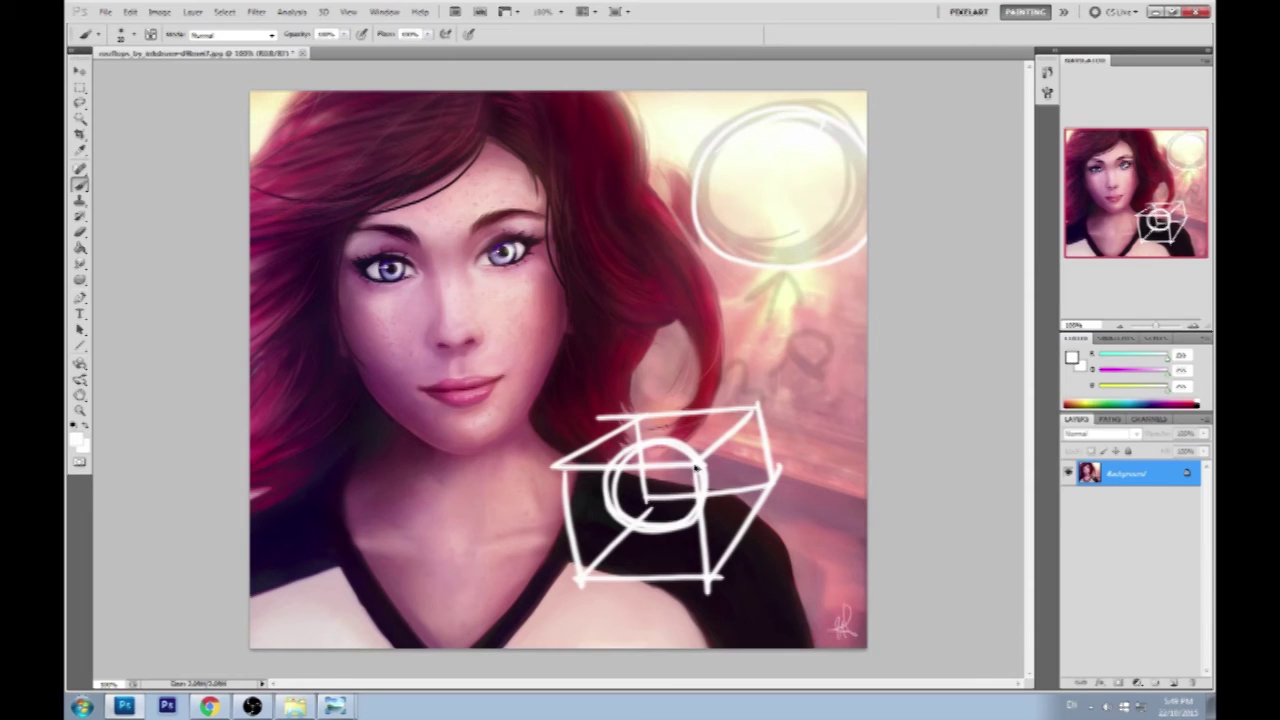
pyautogui.hotkey('ctrl', 'alt', 'z')
pyautogui.hotkey('ctrl', 'alt', 'z')
pyautogui.hotkey('ctrl', 'alt', 'z')
pyautogui.hotkey('ctrl', 'alt', 'z')
pyautogui.hotkey('ctrl', 'alt', 'z')
pyautogui.hotkey('ctrl', 'alt', 'z')
pyautogui.hotkey('ctrl', 'alt', 'z')
pyautogui.hotkey('ctrl', 'alt', 'z')
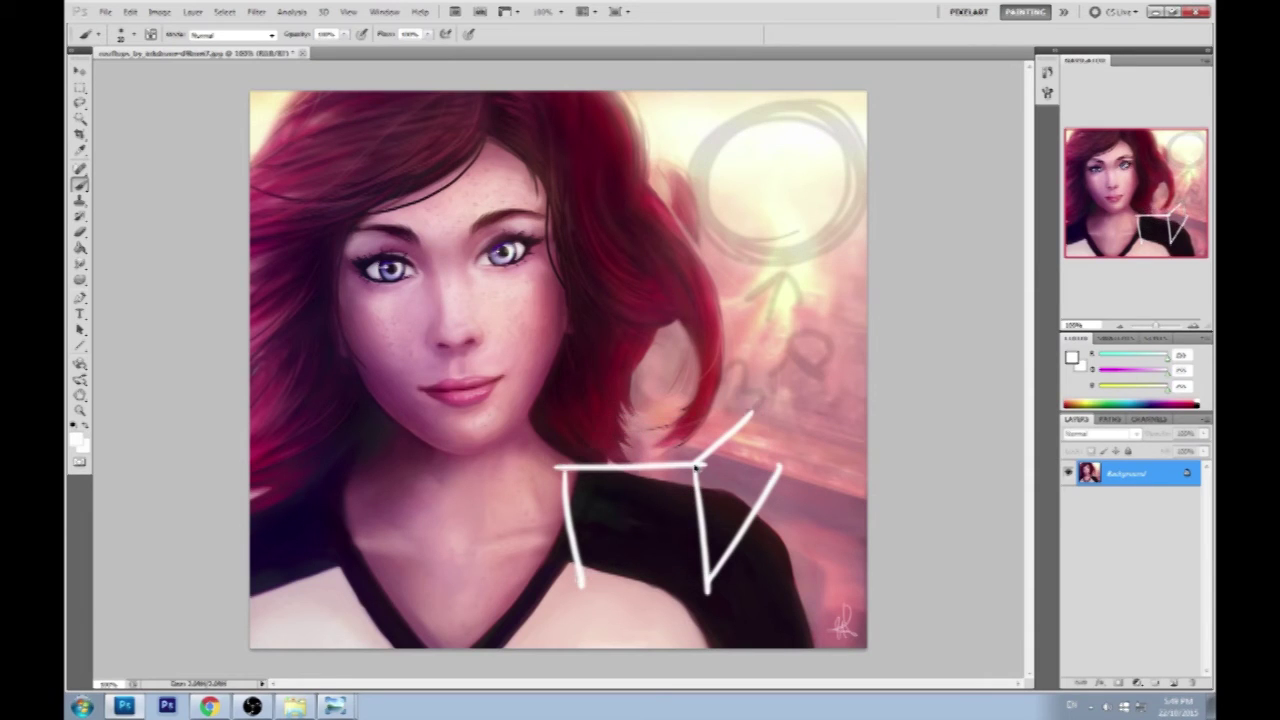
pyautogui.hotkey('ctrl', 'alt', 'z')
pyautogui.hotkey('ctrl', 'alt', 'z')
pyautogui.hotkey('ctrl', 'alt', 'z')
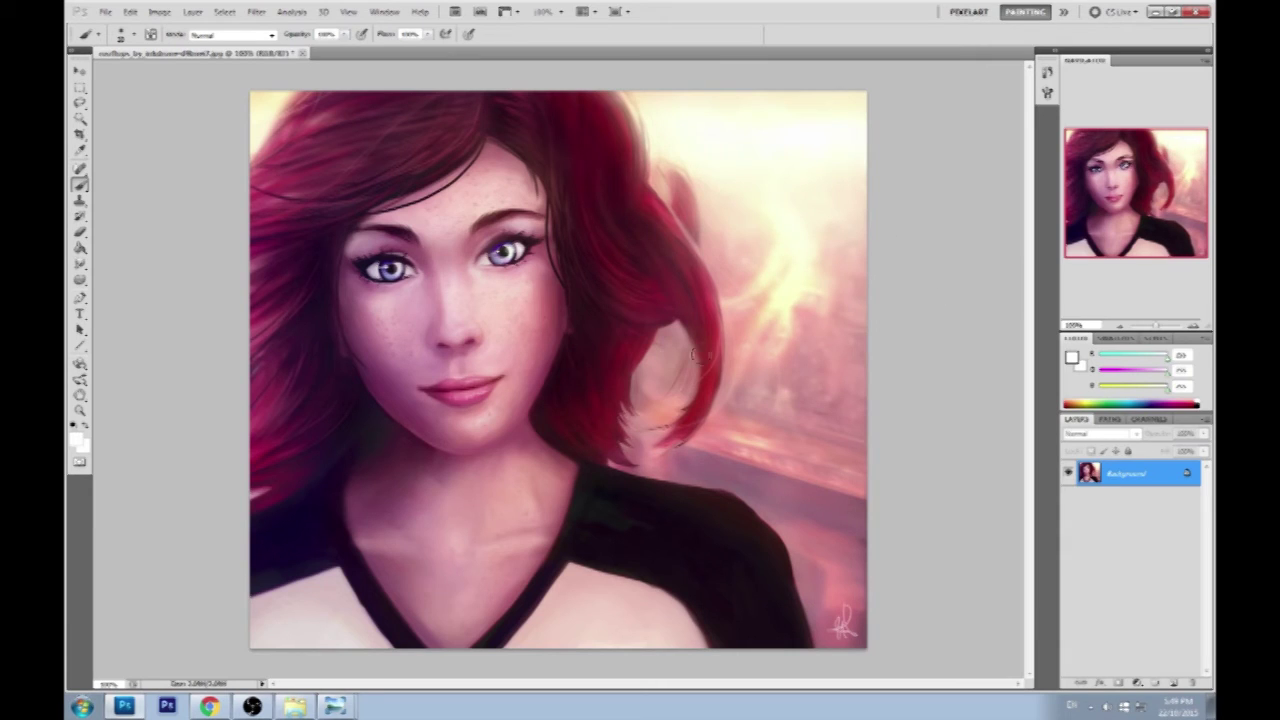
pyautogui.click(343, 35)
# Lower brush opacity to 51%, then sketch a grey ring on the background and undo it.
pyautogui.moveTo(332, 52); pyautogui.dragTo(297, 48)
pyautogui.keyDown('alt'); pyautogui.click(502, 225); pyautogui.keyUp('alt')
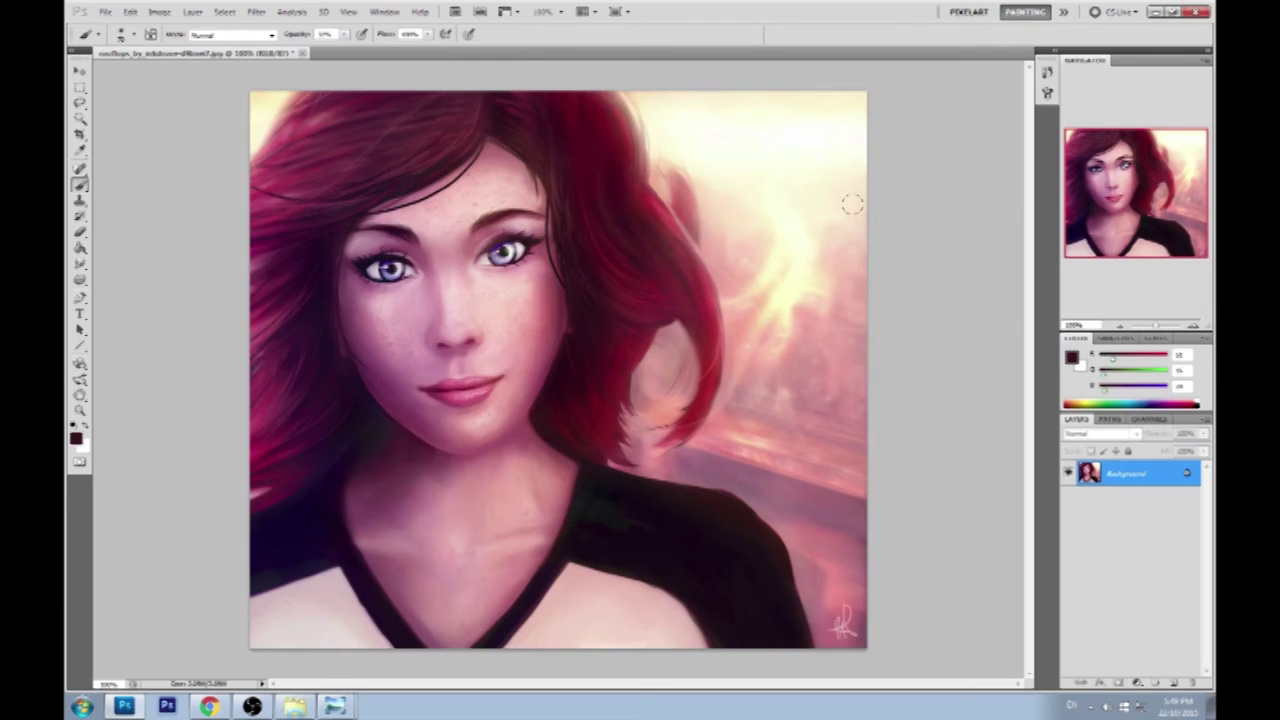
pyautogui.moveTo(820, 265)
pyautogui.mouseDown()
pyautogui.moveTo(680, 288)
pyautogui.moveTo(835, 292)
pyautogui.mouseUp()
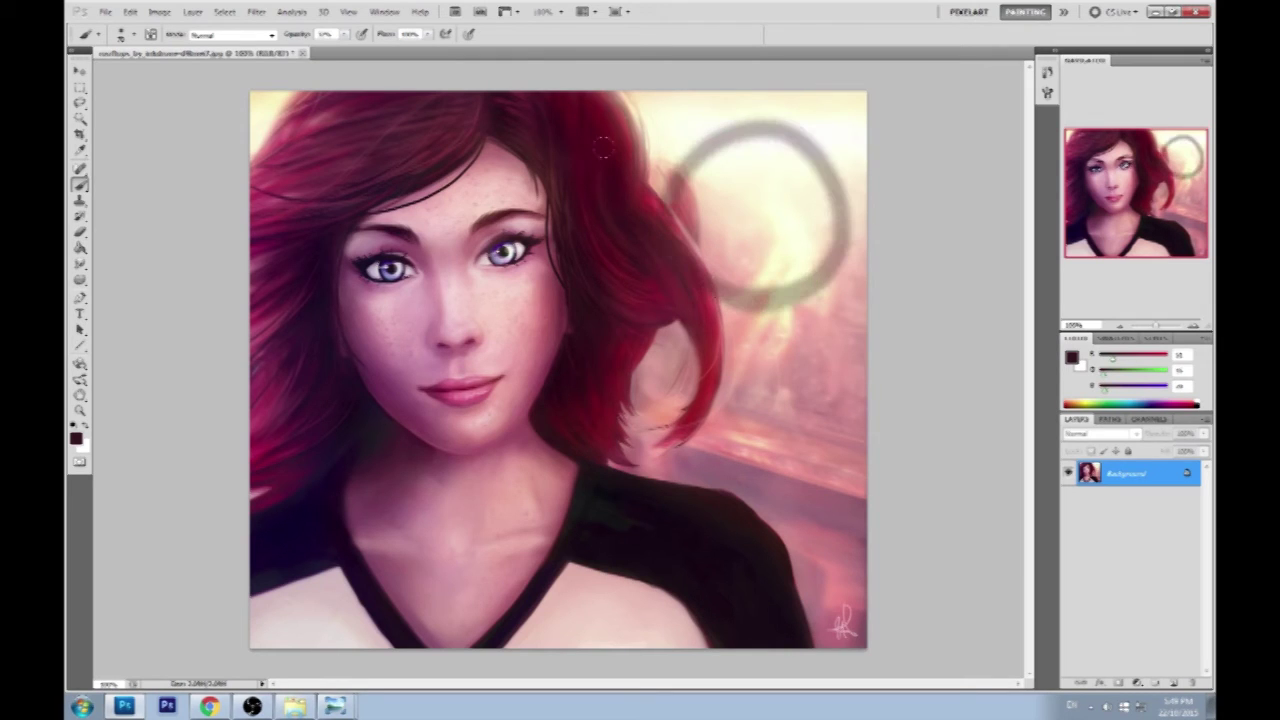
pyautogui.moveTo(645, 160)
pyautogui.mouseDown()
pyautogui.moveTo(800, 95)
pyautogui.moveTo(640, 120)
pyautogui.mouseUp()
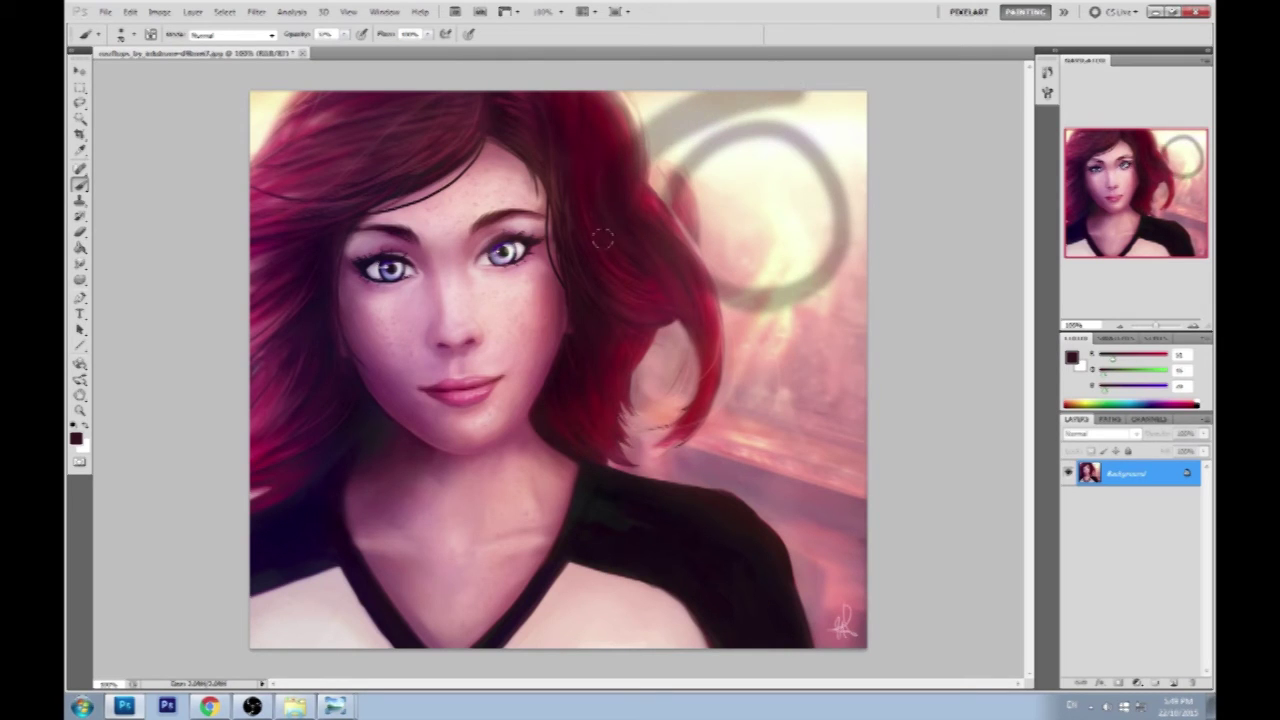
pyautogui.moveTo(760, 123); pyautogui.dragTo(765, 153)
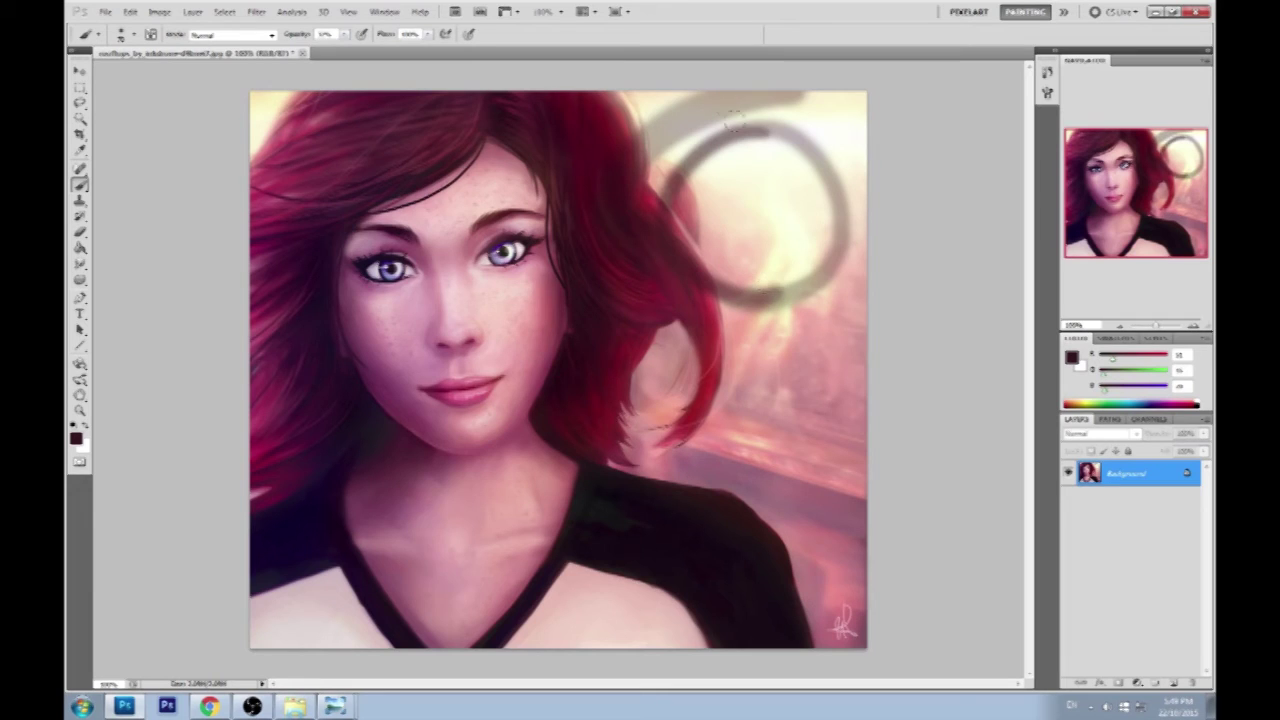
pyautogui.hotkey('ctrl', 'alt', 'z')
pyautogui.hotkey('ctrl', 'alt', 'z')
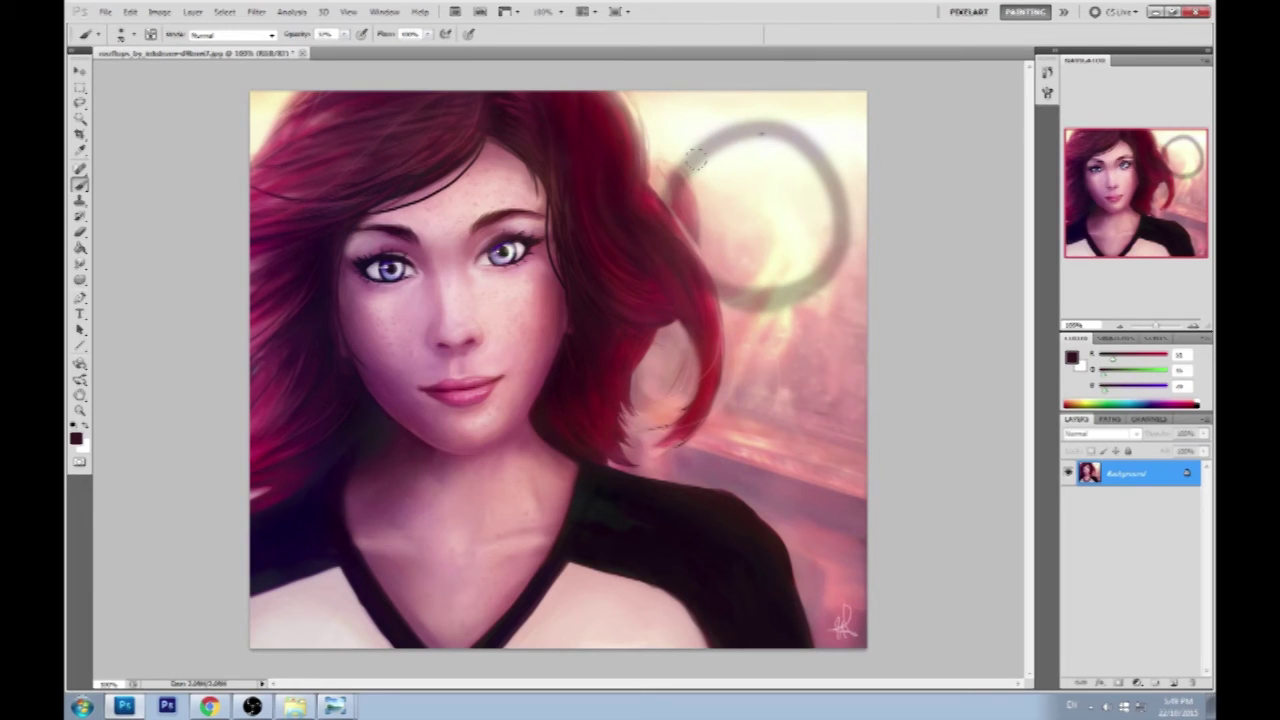
pyautogui.hotkey('ctrl', 'shift', 'z')
pyautogui.hotkey('ctrl', 'shift', 'z')
pyautogui.hotkey('ctrl', 'alt', 'z')
pyautogui.hotkey('ctrl', 'alt', 'z')
pyautogui.moveTo(800, 162)
pyautogui.mouseDown()
pyautogui.moveTo(731, 268)
pyautogui.moveTo(836, 212)
pyautogui.moveTo(722, 270)
pyautogui.moveTo(789, 306)
pyautogui.mouseUp()
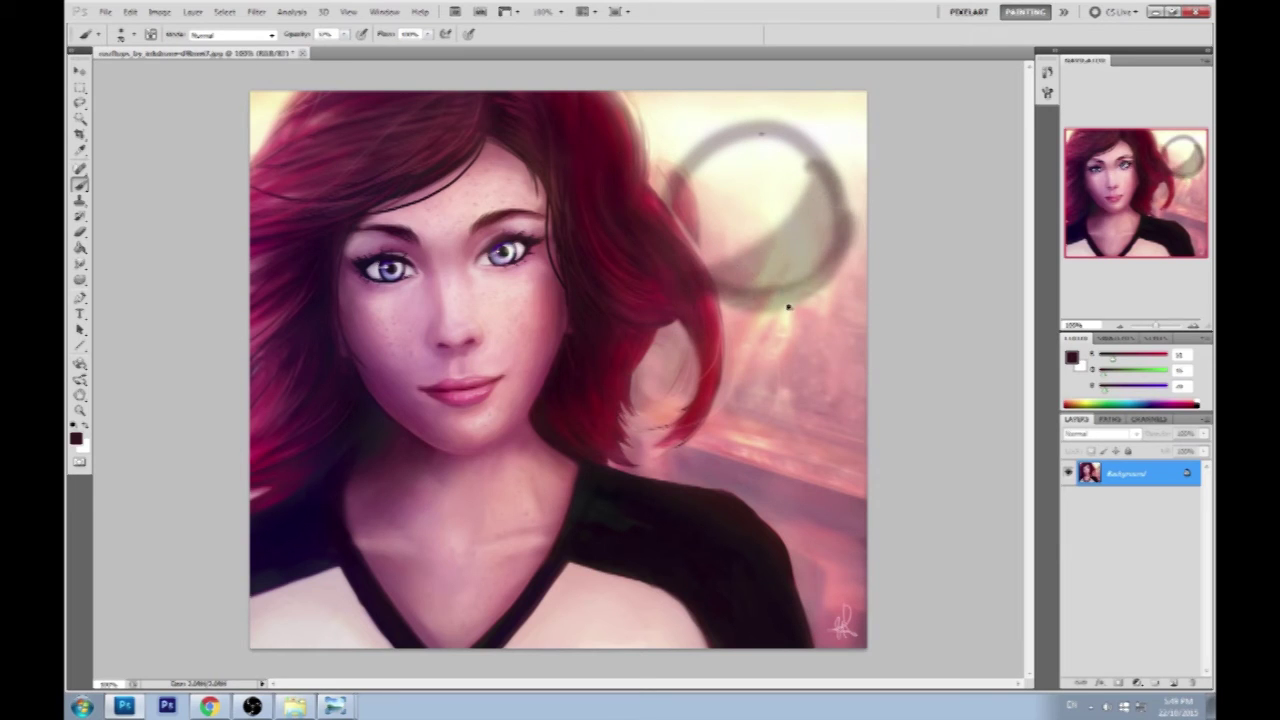
pyautogui.hotkey('ctrl', 'alt', 'z')
pyautogui.hotkey('ctrl', 'shift', 'z')
pyautogui.hotkey('ctrl', 'alt', 'z')
pyautogui.hotkey('ctrl', 'alt', 'z')
pyautogui.hotkey('ctrl', 'alt', 'z')
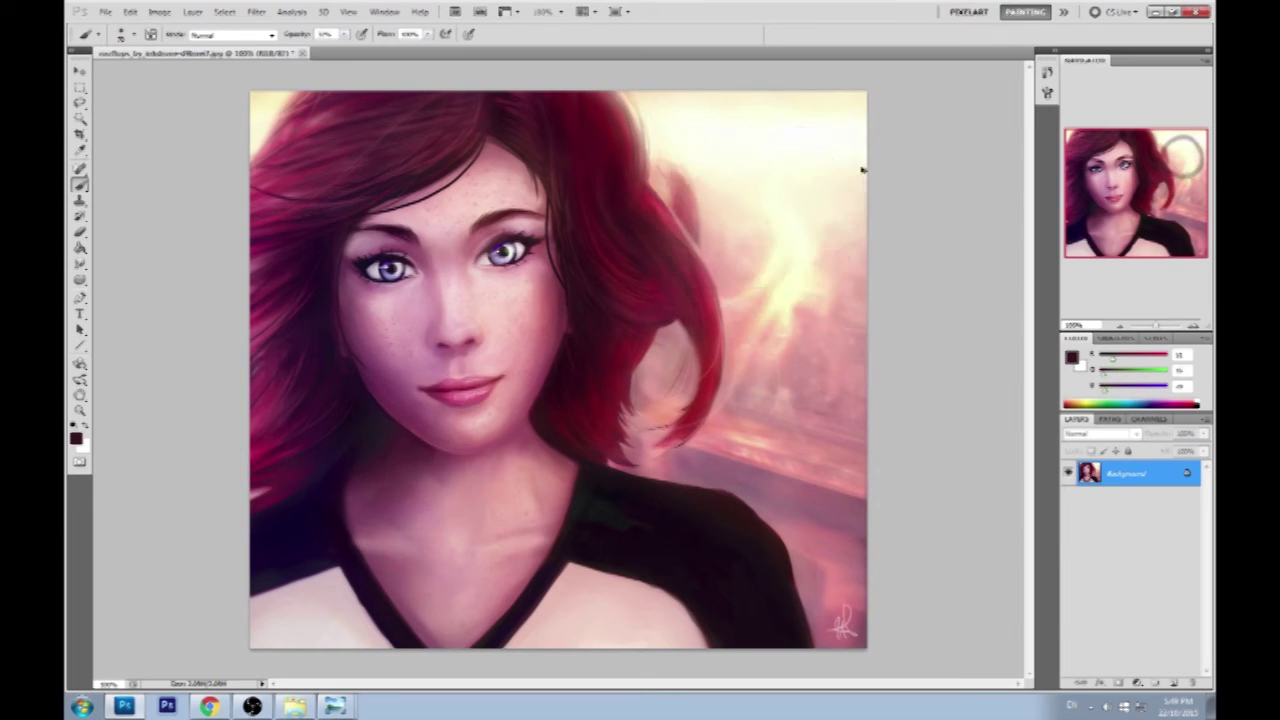
# Shade faintly under both eyes and sample skin pinks and a dark red-brown.
pyautogui.click(340, 34)
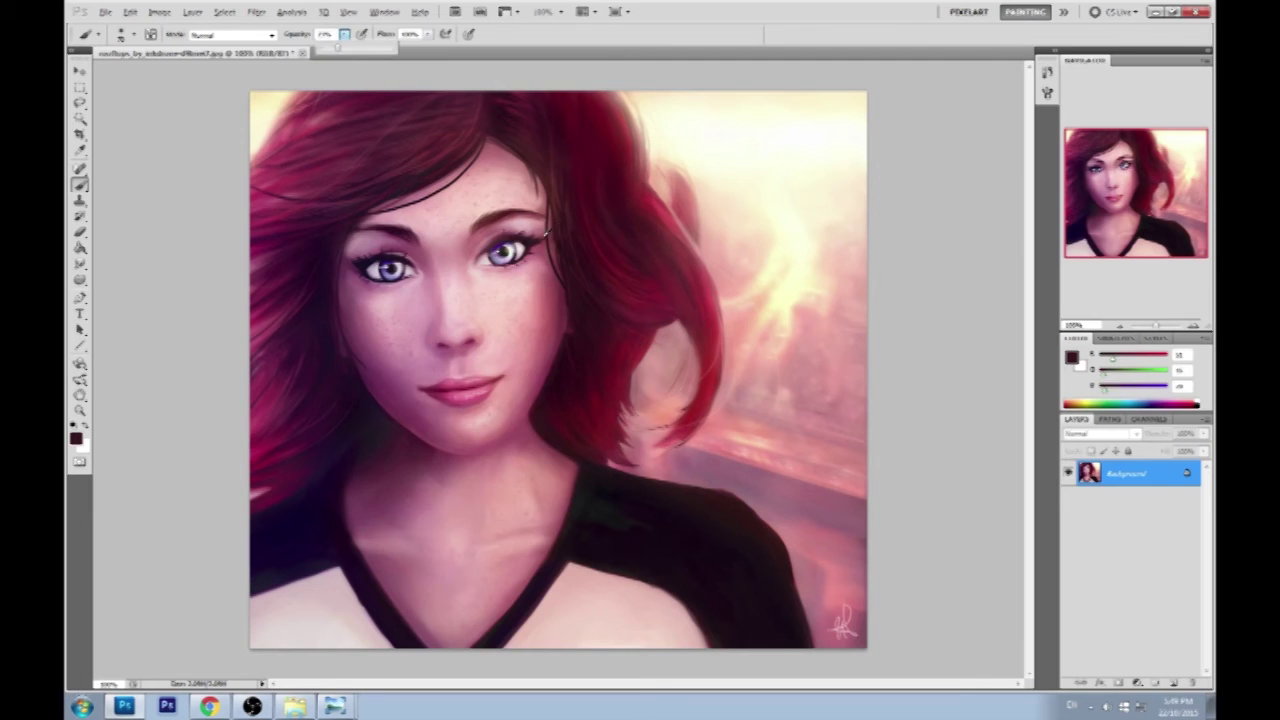
pyautogui.keyDown('alt'); pyautogui.click(545, 232); pyautogui.keyUp('alt')
pyautogui.moveTo(507, 248); pyautogui.dragTo(506, 272)
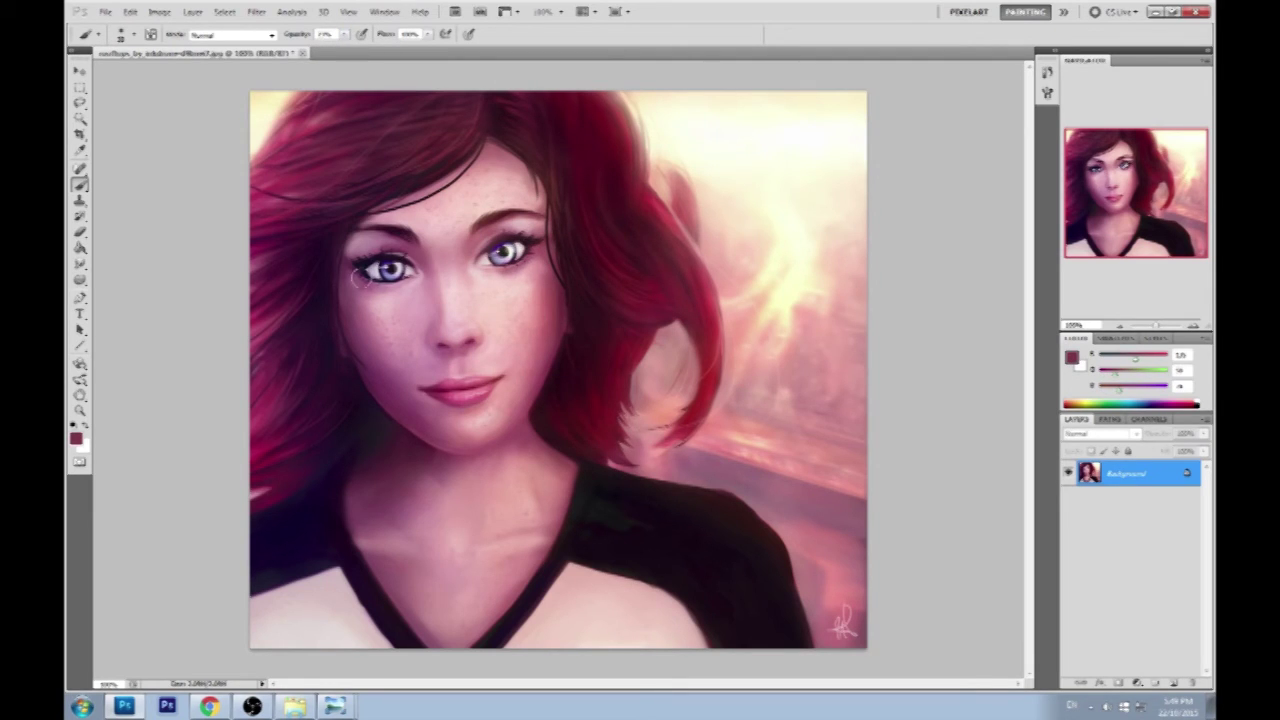
pyautogui.moveTo(526, 256); pyautogui.dragTo(490, 272)
pyautogui.moveTo(358, 288); pyautogui.dragTo(406, 292)
pyautogui.keyDown('alt'); pyautogui.click(396, 296); pyautogui.keyUp('alt')
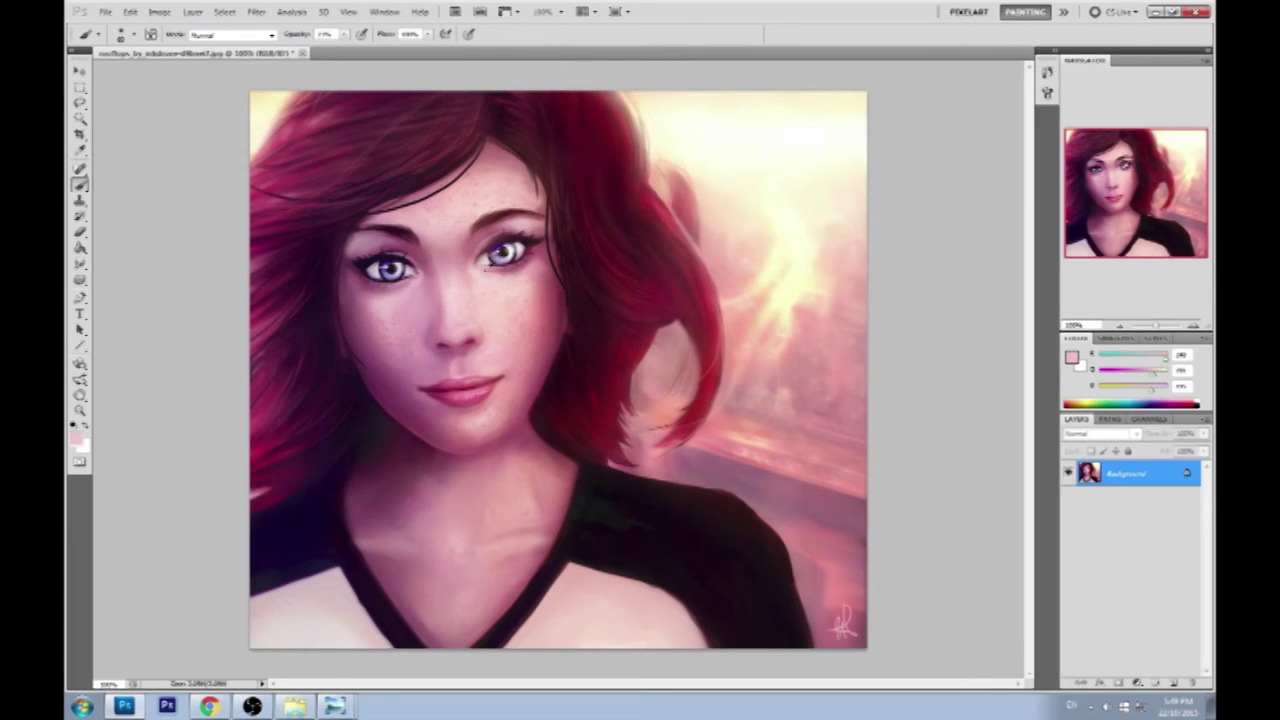
pyautogui.keyDown('alt'); pyautogui.click(489, 266); pyautogui.keyUp('alt')
pyautogui.keyDown('alt'); pyautogui.click(519, 262); pyautogui.keyUp('alt')
pyautogui.keyDown('alt'); pyautogui.click(536, 236); pyautogui.keyUp('alt')
pyautogui.keyDown('alt'); pyautogui.click(536, 236); pyautogui.keyUp('alt')
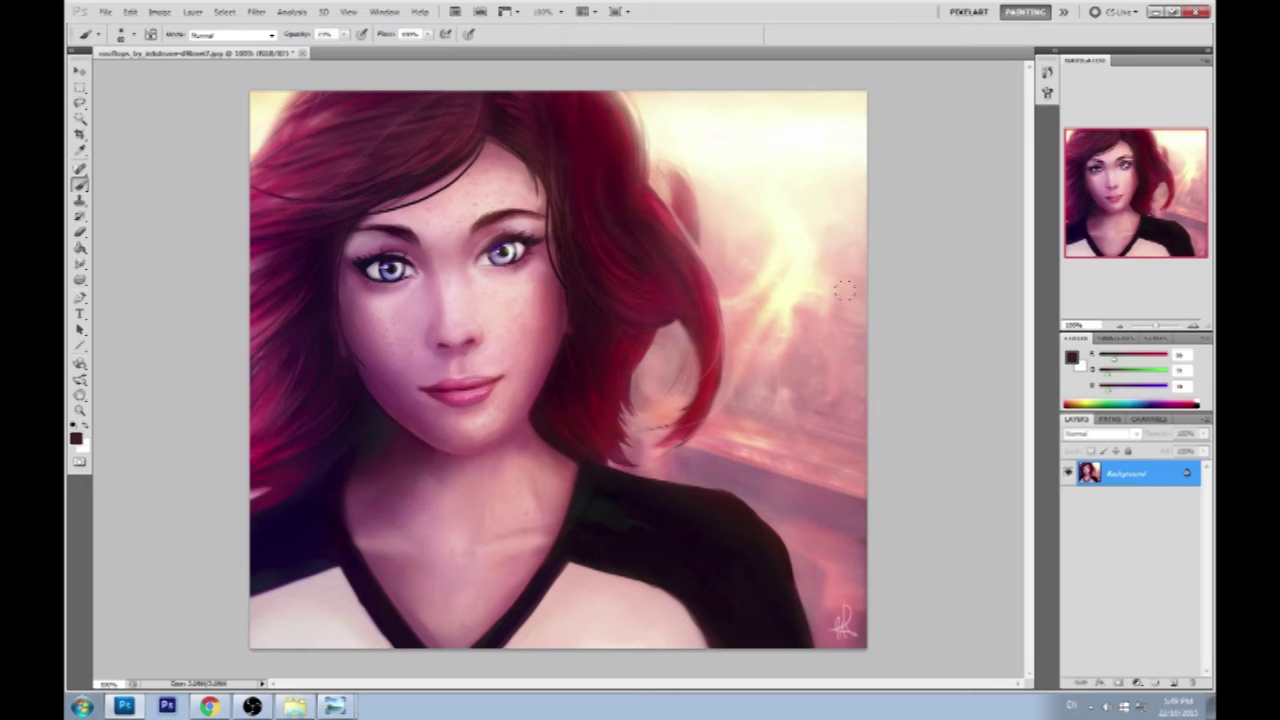
# Sketch grey strokes on the upper-right background, then undo them.
pyautogui.moveTo(711, 158)
pyautogui.mouseDown()
pyautogui.moveTo(790, 190)
pyautogui.moveTo(680, 225)
pyautogui.moveTo(728, 262)
pyautogui.moveTo(740, 310)
pyautogui.mouseUp()
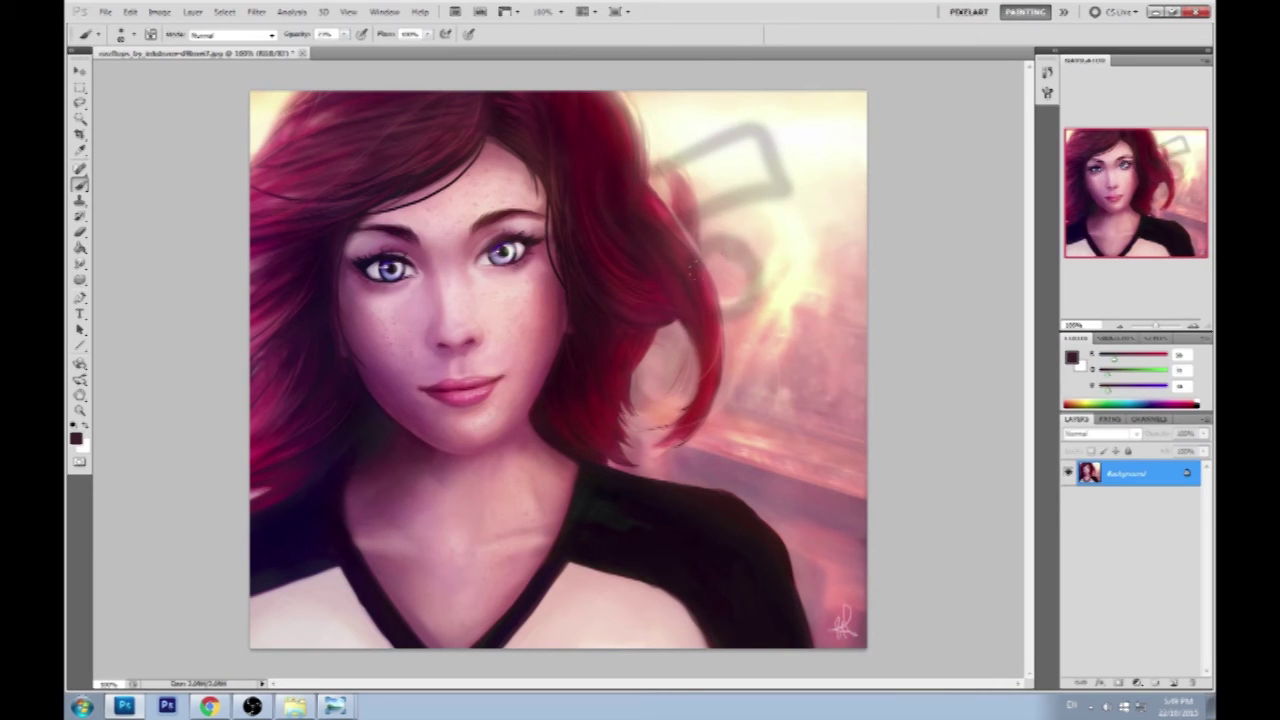
pyautogui.moveTo(678, 90)
pyautogui.mouseDown()
pyautogui.moveTo(650, 117)
pyautogui.moveTo(630, 195)
pyautogui.mouseUp()
pyautogui.moveTo(721, 187)
pyautogui.mouseDown()
pyautogui.moveTo(693, 143)
pyautogui.moveTo(712, 175)
pyautogui.mouseUp()
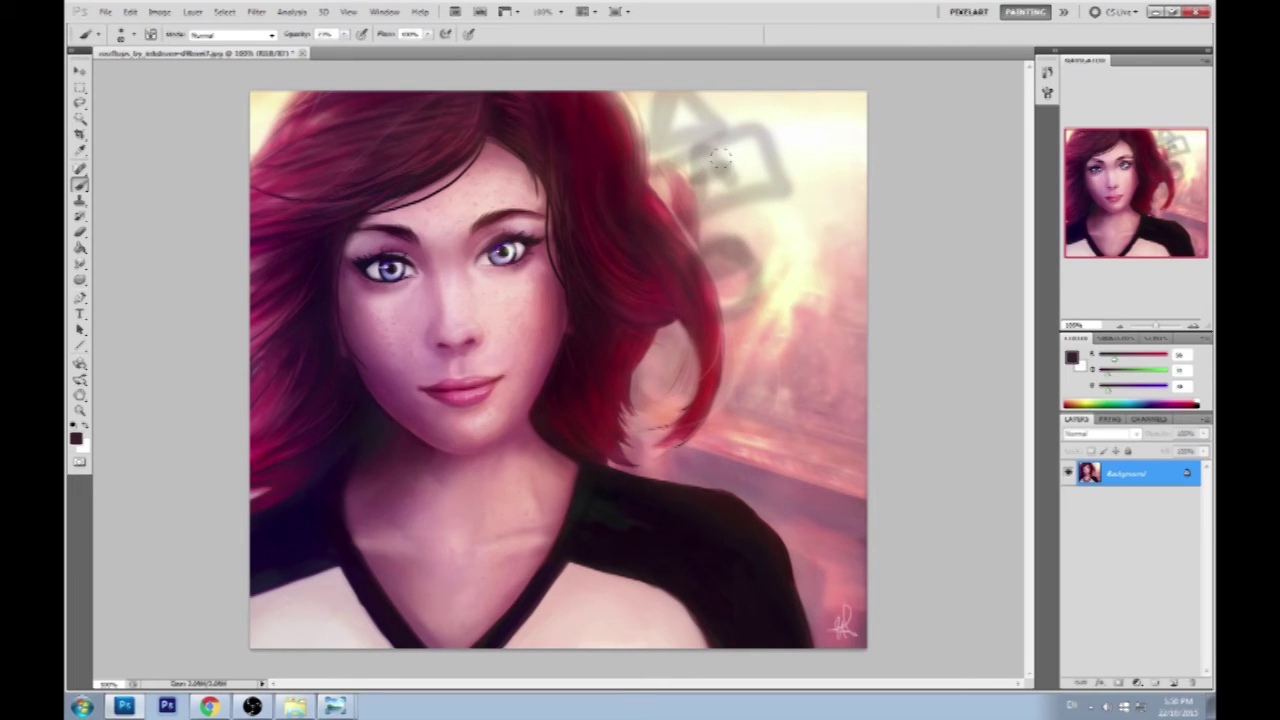
pyautogui.hotkey('ctrl', 'alt', 'z')
pyautogui.hotkey('ctrl', 'alt', 'z')
pyautogui.hotkey('ctrl', 'alt', 'z')
pyautogui.hotkey('ctrl', 'alt', 'z')
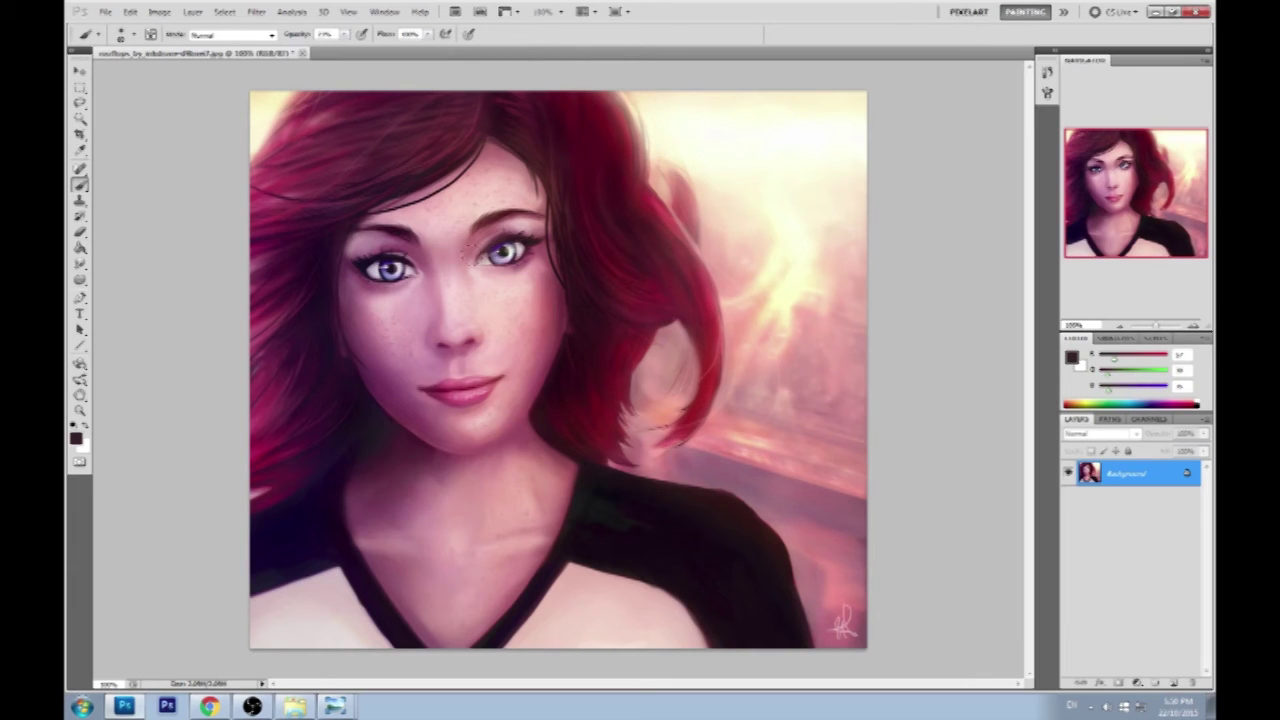
# Darken the right upper lid, lighten the left inner corner, and set opacity to 10%.
pyautogui.moveTo(508, 246); pyautogui.dragTo(528, 244)
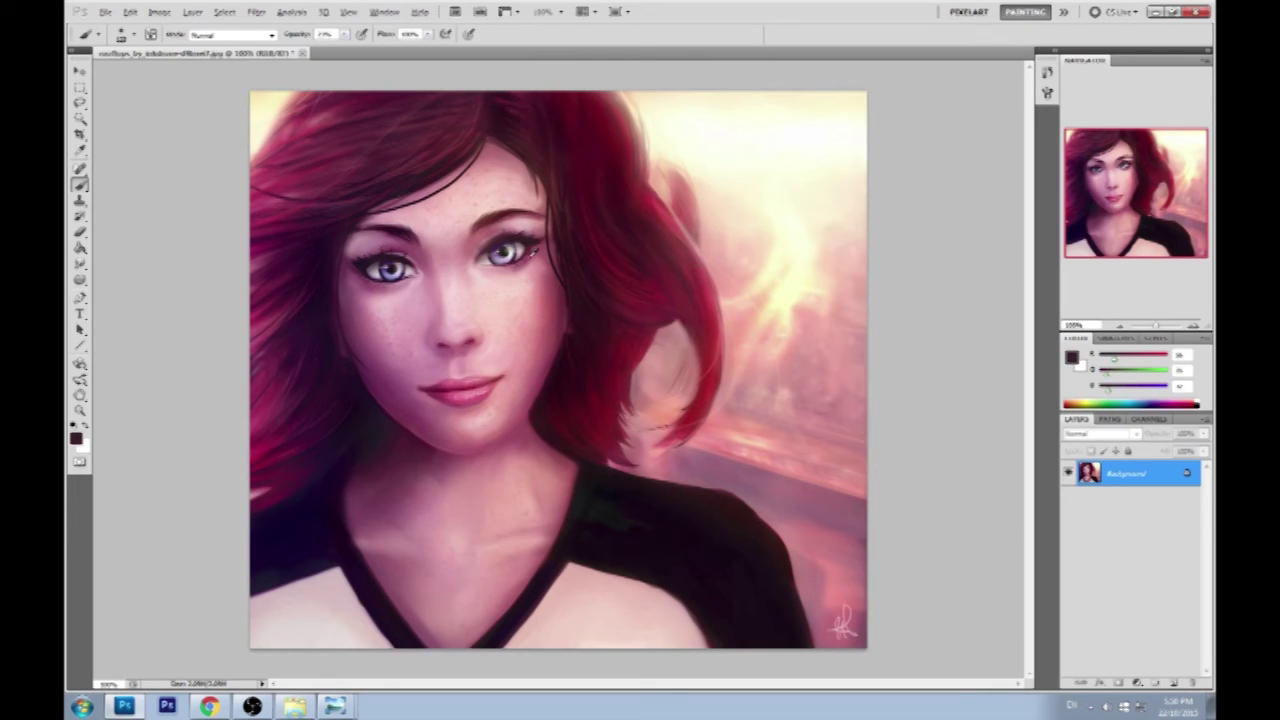
pyautogui.keyDown('alt'); pyautogui.click(531, 253); pyautogui.keyUp('alt')
pyautogui.moveTo(358, 268); pyautogui.dragTo(330, 242)
pyautogui.keyDown('alt'); pyautogui.click(365, 240); pyautogui.keyUp('alt')
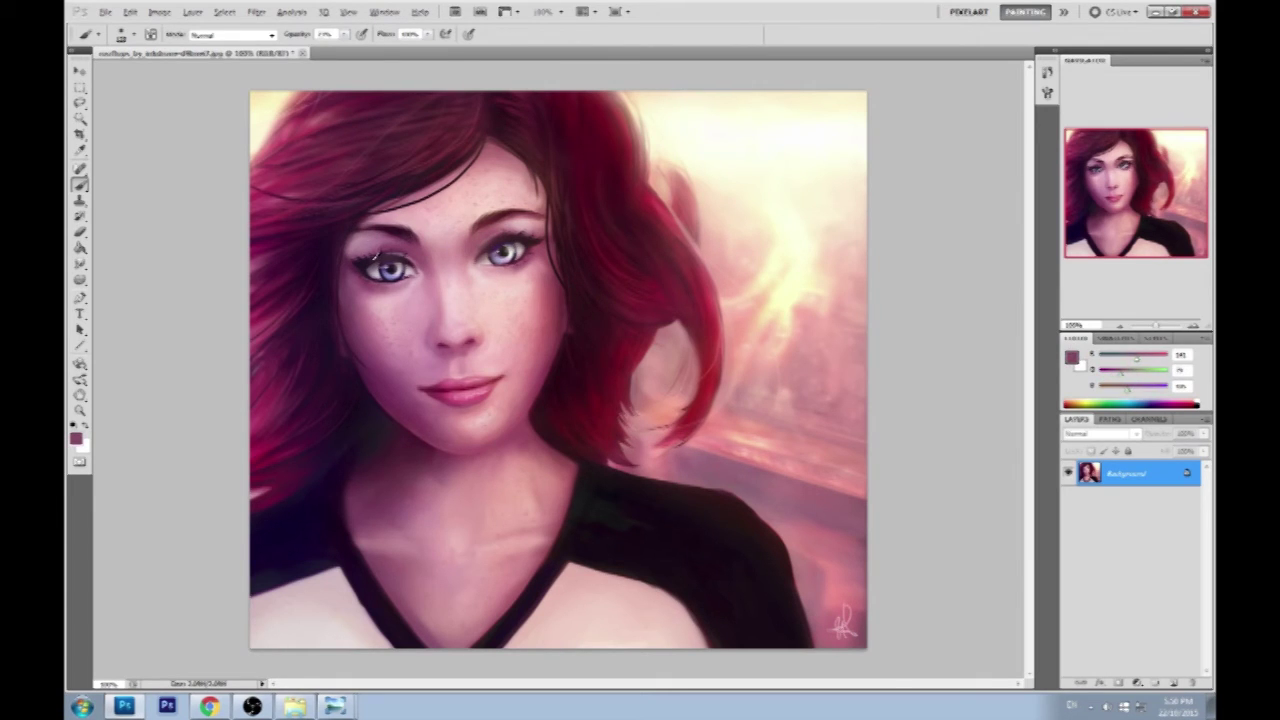
pyautogui.keyDown('alt'); pyautogui.click(383, 254); pyautogui.keyUp('alt')
pyautogui.press('1')
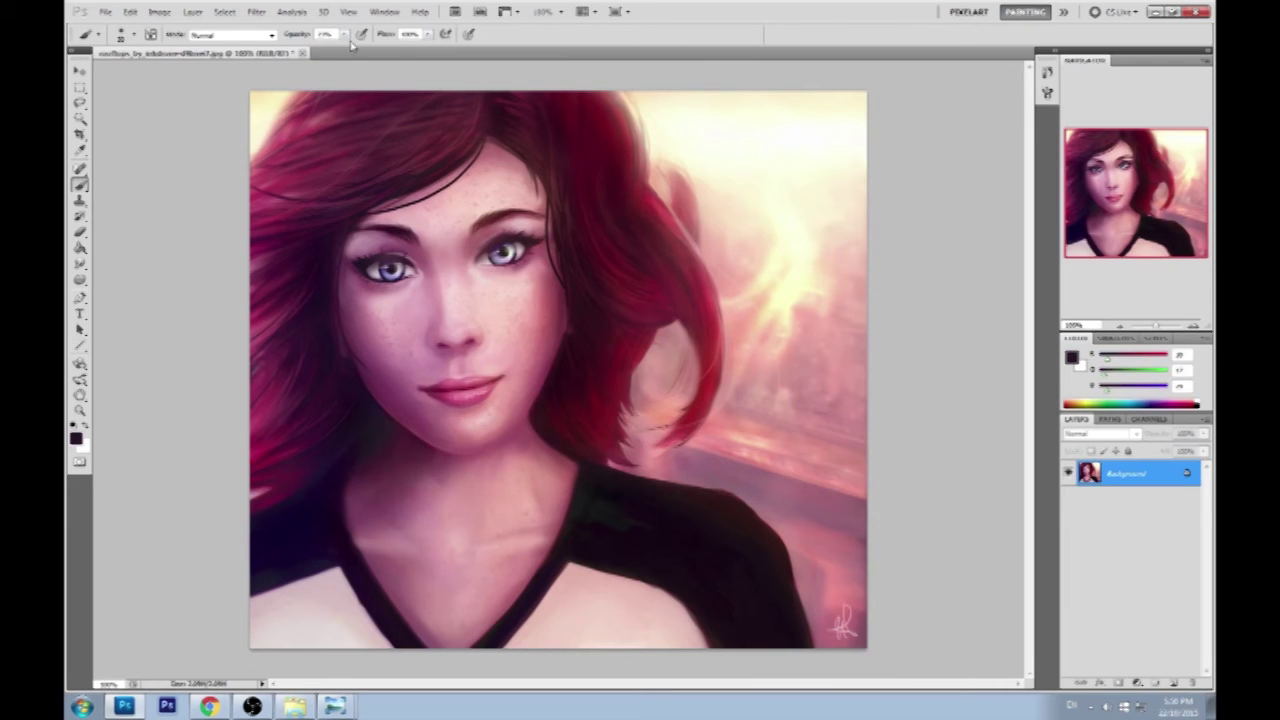
# Deepen the right upper-lid shading and darken the left eye's upper lash line.
pyautogui.moveTo(536, 247); pyautogui.dragTo(479, 260)
pyautogui.moveTo(396, 262)
pyautogui.mouseDown()
pyautogui.moveTo(360, 262)
pyautogui.moveTo(397, 260)
pyautogui.mouseUp()
pyautogui.click(344, 34)
pyautogui.click(205, 130)
pyautogui.moveTo(372, 252); pyautogui.dragTo(366, 263)
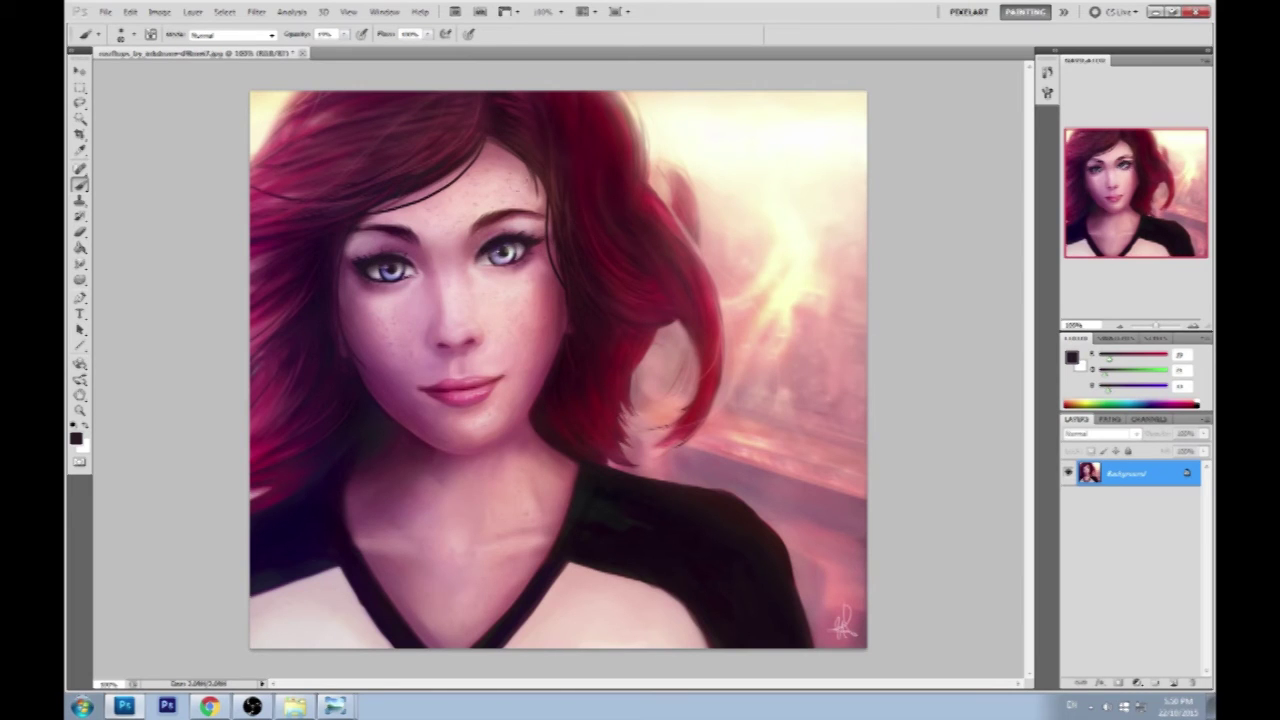
# Zoom in on the eyes and lighten the skin under both lower lids with forehead skin tone.
pyautogui.press('z')
pyautogui.moveTo(598, 396); pyautogui.dragTo(612, 429)
pyautogui.press('b')
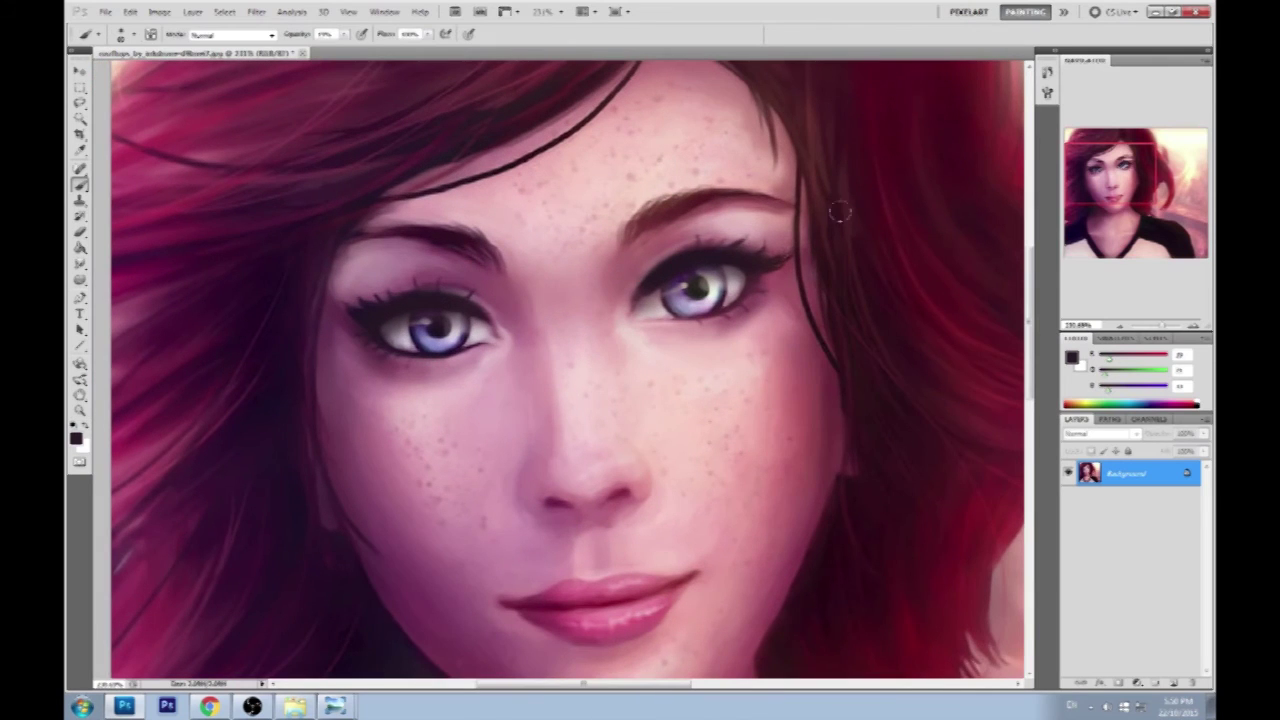
pyautogui.keyDown('alt'); pyautogui.click(726, 158); pyautogui.keyUp('alt')
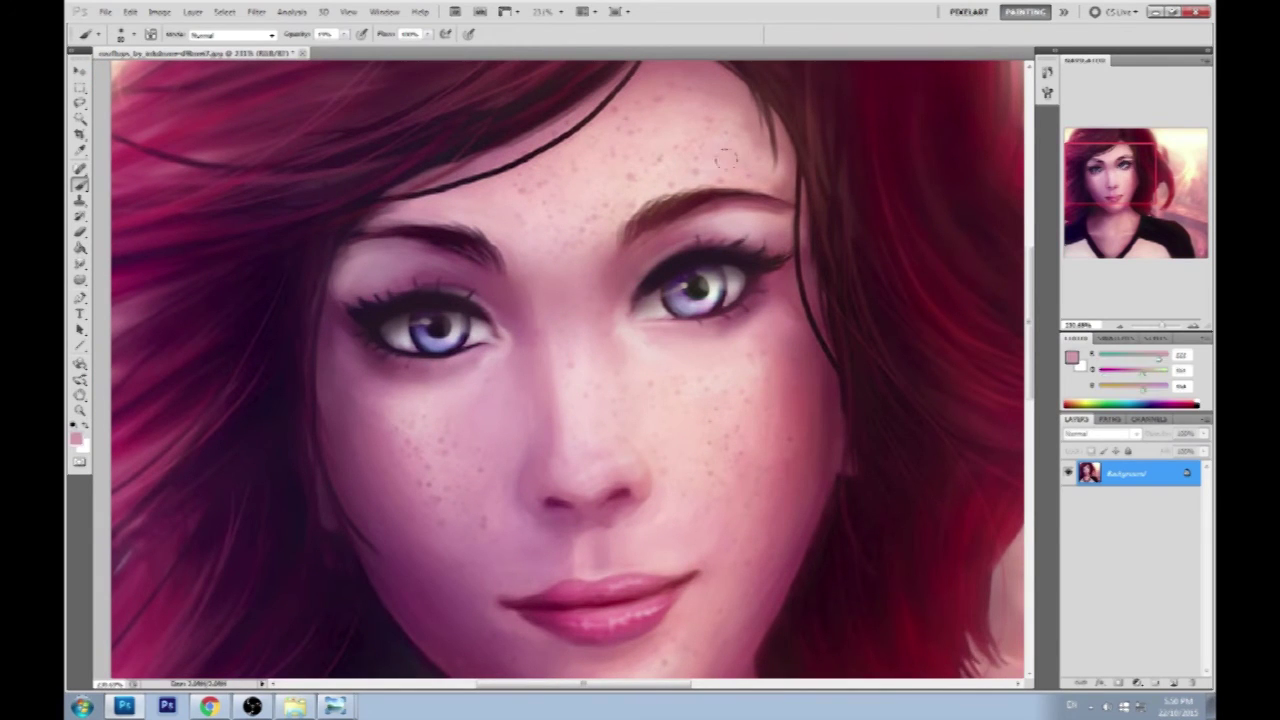
pyautogui.moveTo(738, 294)
pyautogui.mouseDown()
pyautogui.moveTo(720, 316)
pyautogui.moveTo(651, 323)
pyautogui.moveTo(754, 295)
pyautogui.moveTo(686, 322)
pyautogui.mouseUp()
pyautogui.moveTo(755, 293); pyautogui.dragTo(757, 287)
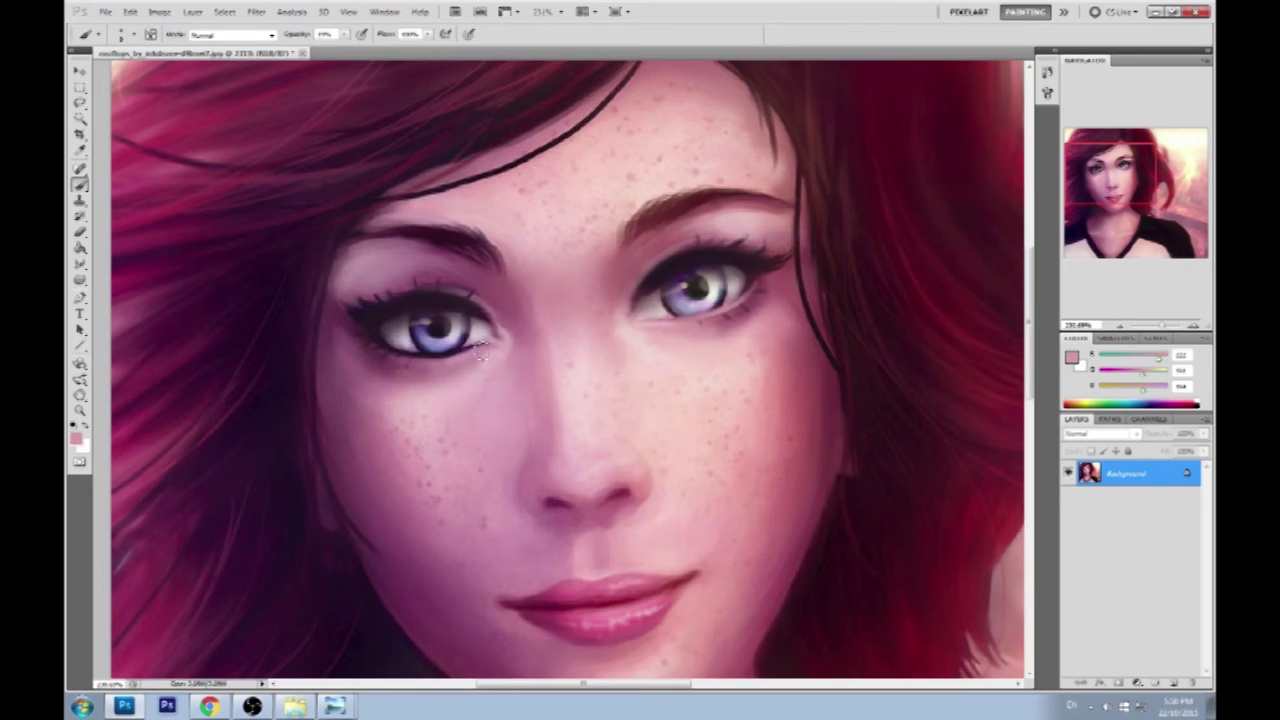
pyautogui.moveTo(481, 350)
pyautogui.mouseDown()
pyautogui.moveTo(419, 359)
pyautogui.moveTo(491, 341)
pyautogui.moveTo(436, 362)
pyautogui.moveTo(402, 353)
pyautogui.mouseUp()
# Add a faint dark stroke along the right lower lid, then bring up the skull reference photo.
pyautogui.keyDown('alt'); pyautogui.click(750, 300); pyautogui.keyUp('alt')
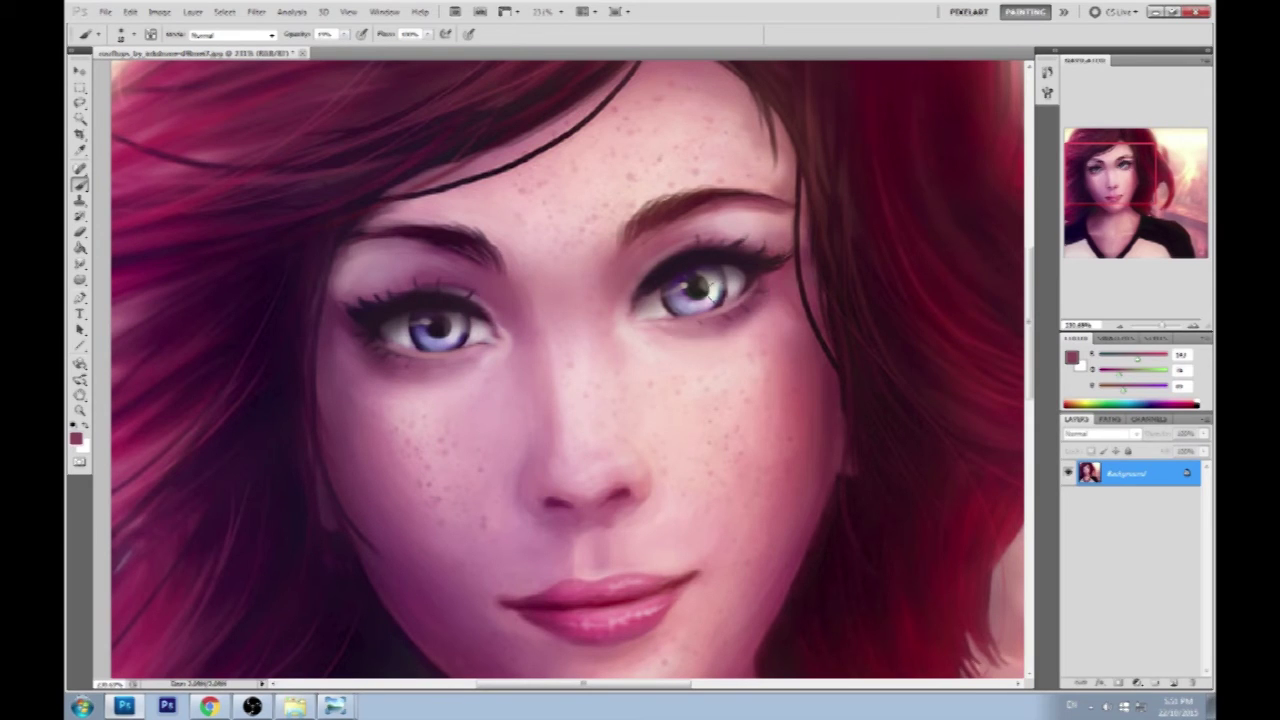
pyautogui.moveTo(662, 338); pyautogui.dragTo(734, 330)
pyautogui.keyDown('alt'); pyautogui.click(649, 336); pyautogui.keyUp('alt')
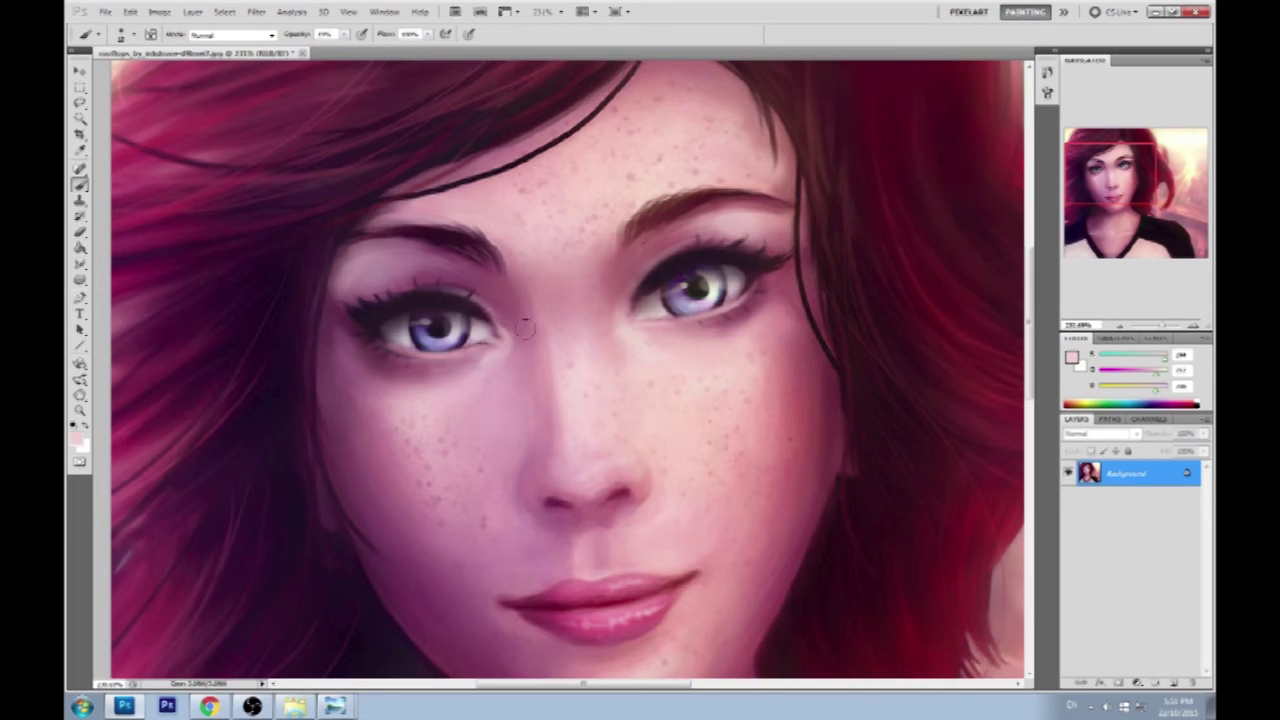
pyautogui.moveTo(691, 386); pyautogui.dragTo(643, 360)
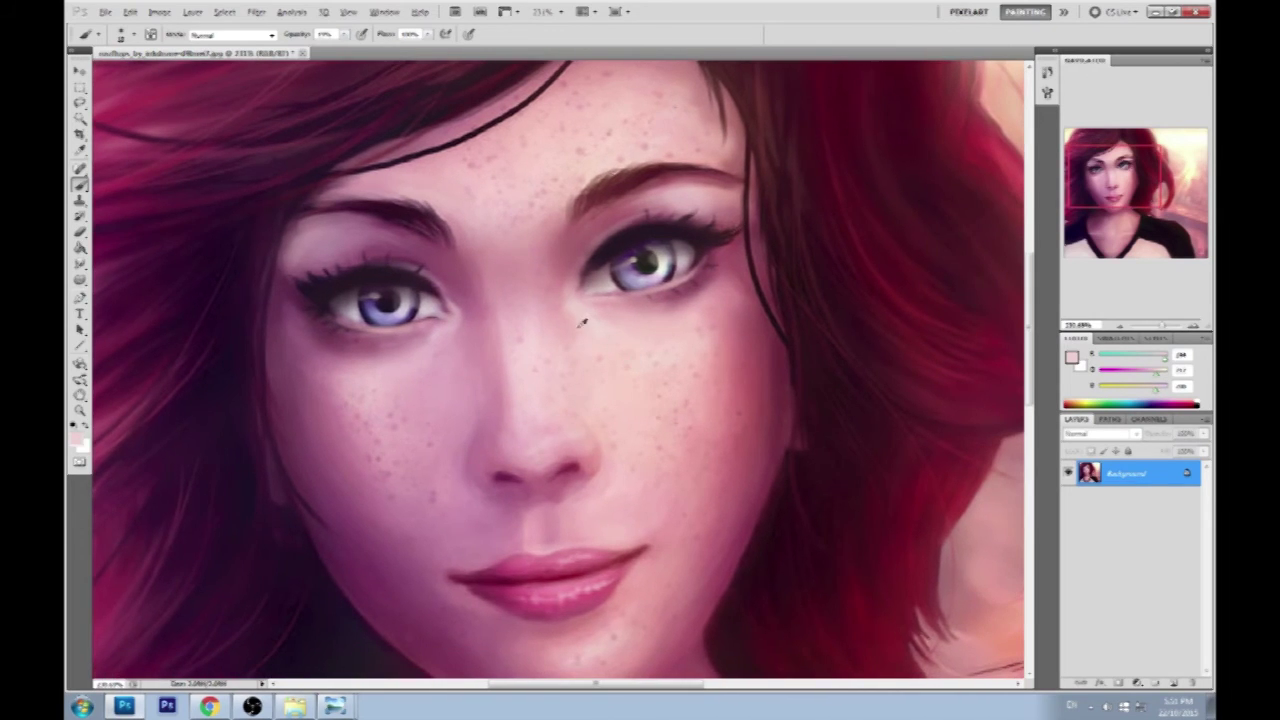
pyautogui.click(335, 706)
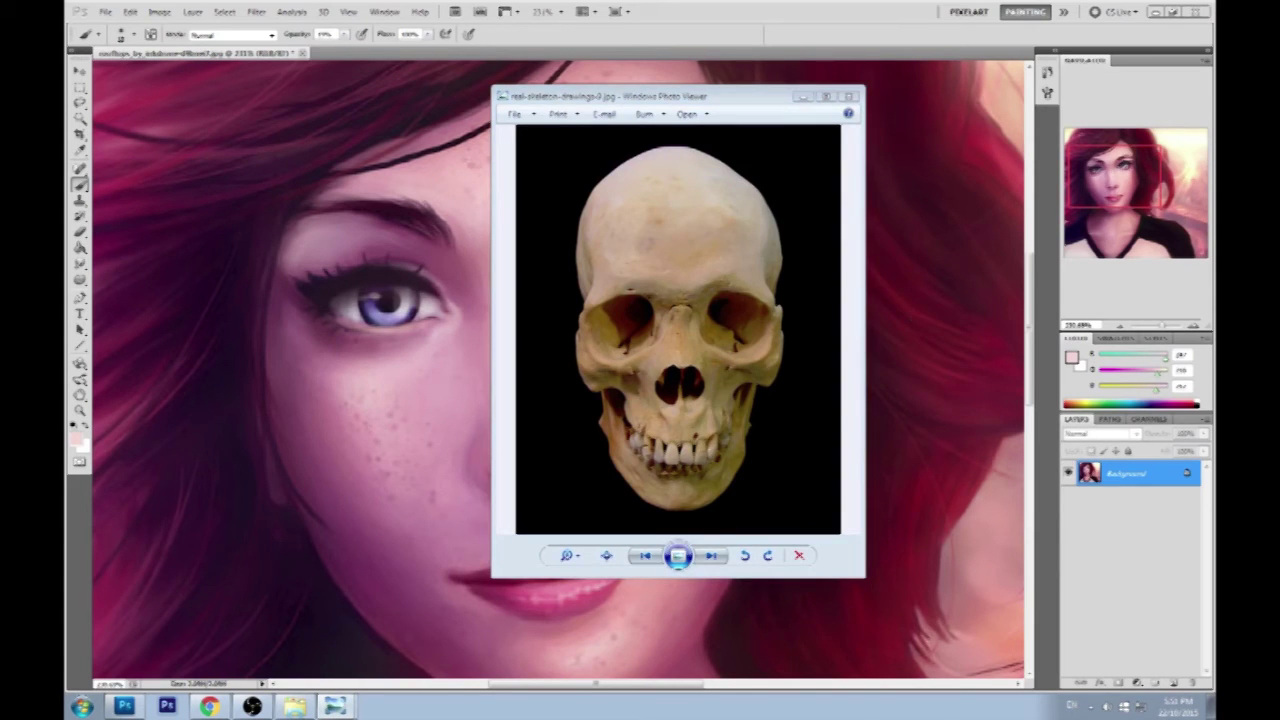
# Bring the Photoshop portrait back in front, sample the cheek colour, and pick the Smudge tool.
pyautogui.click(826, 12)
pyautogui.keyDown('alt'); pyautogui.click(616, 382); pyautogui.keyUp('alt')
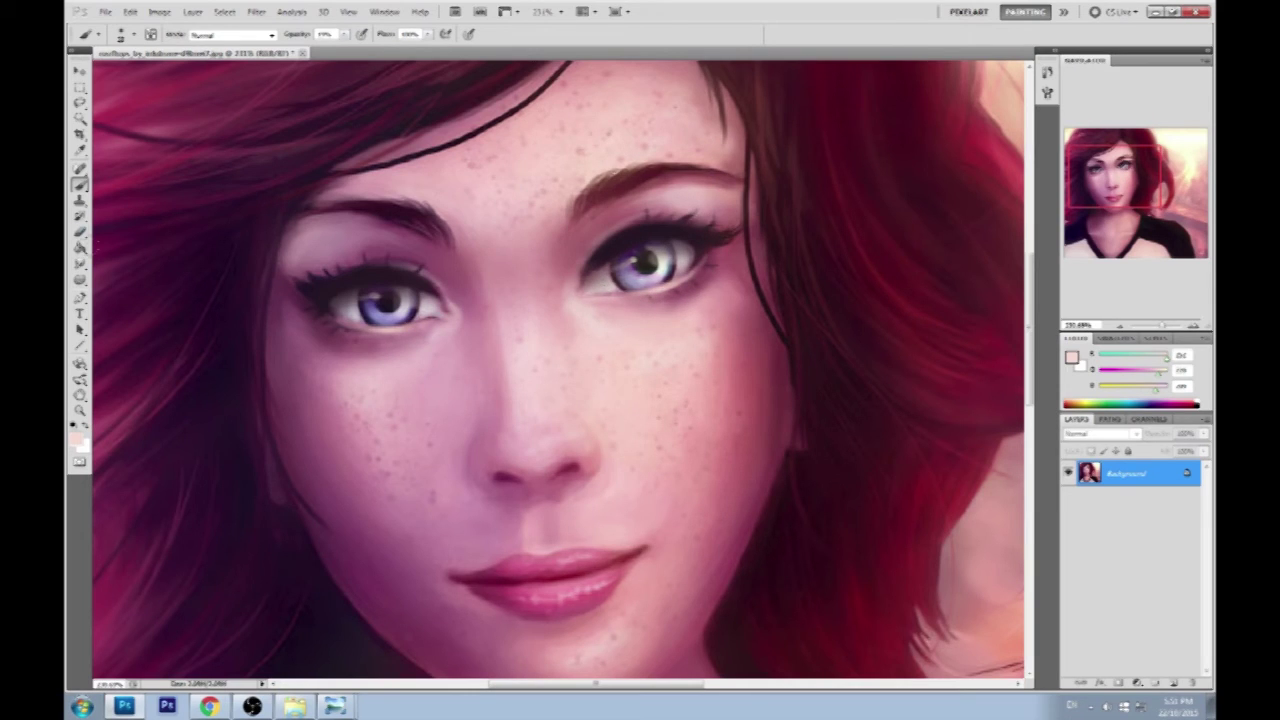
pyautogui.moveTo(80, 264); pyautogui.dragTo(130, 289)
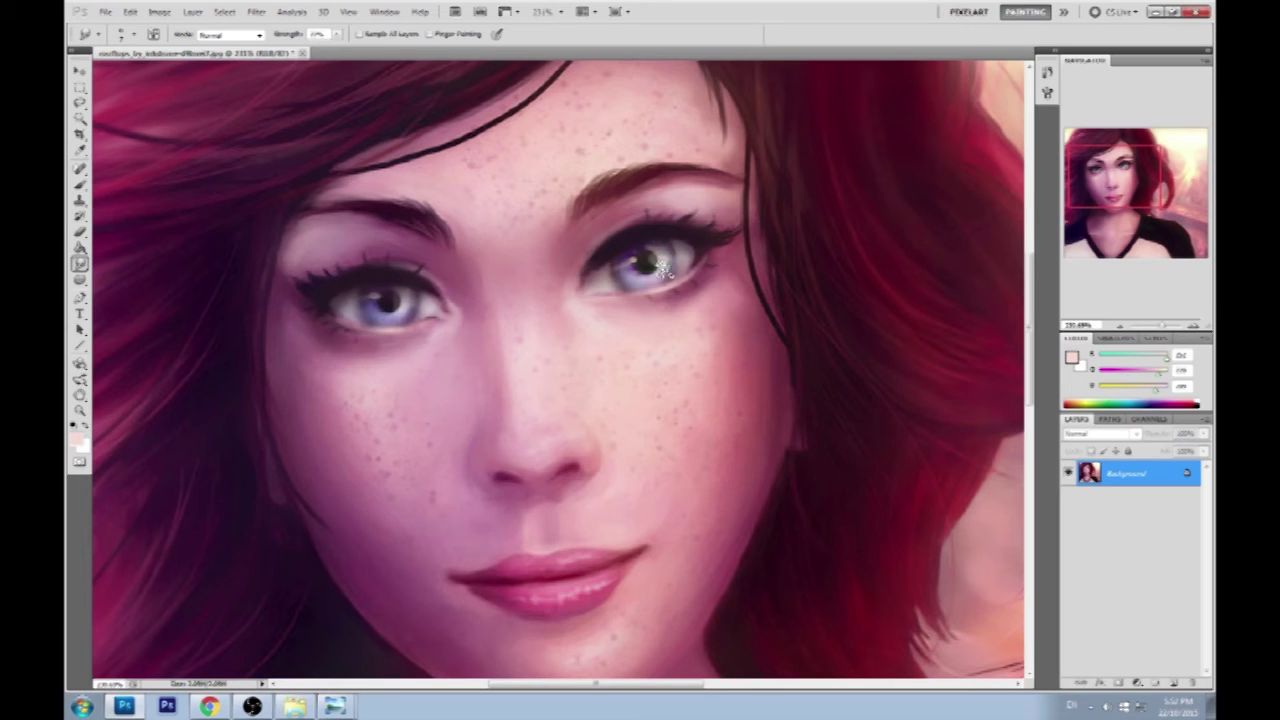
# Sample a dark iris colour at lowered brush opacity and dab shadow onto the top of the right iris.
pyautogui.press('b')
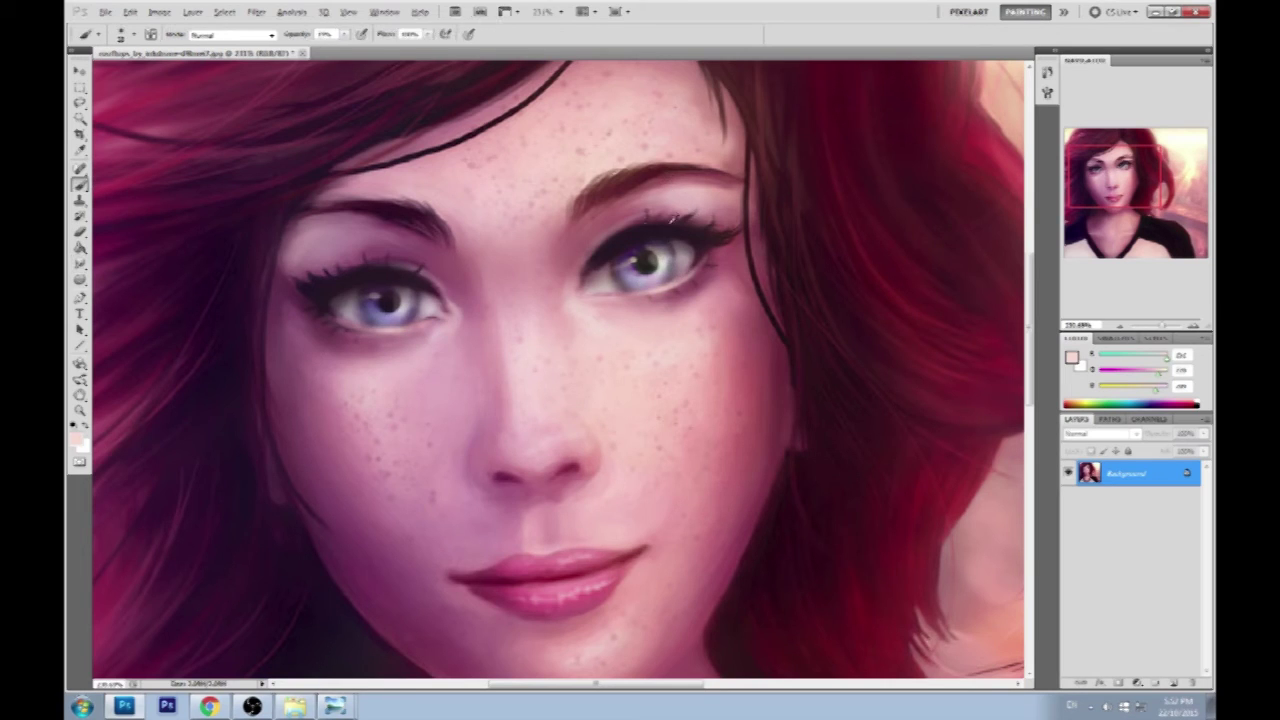
pyautogui.keyDown('alt'); pyautogui.click(634, 248); pyautogui.keyUp('alt')
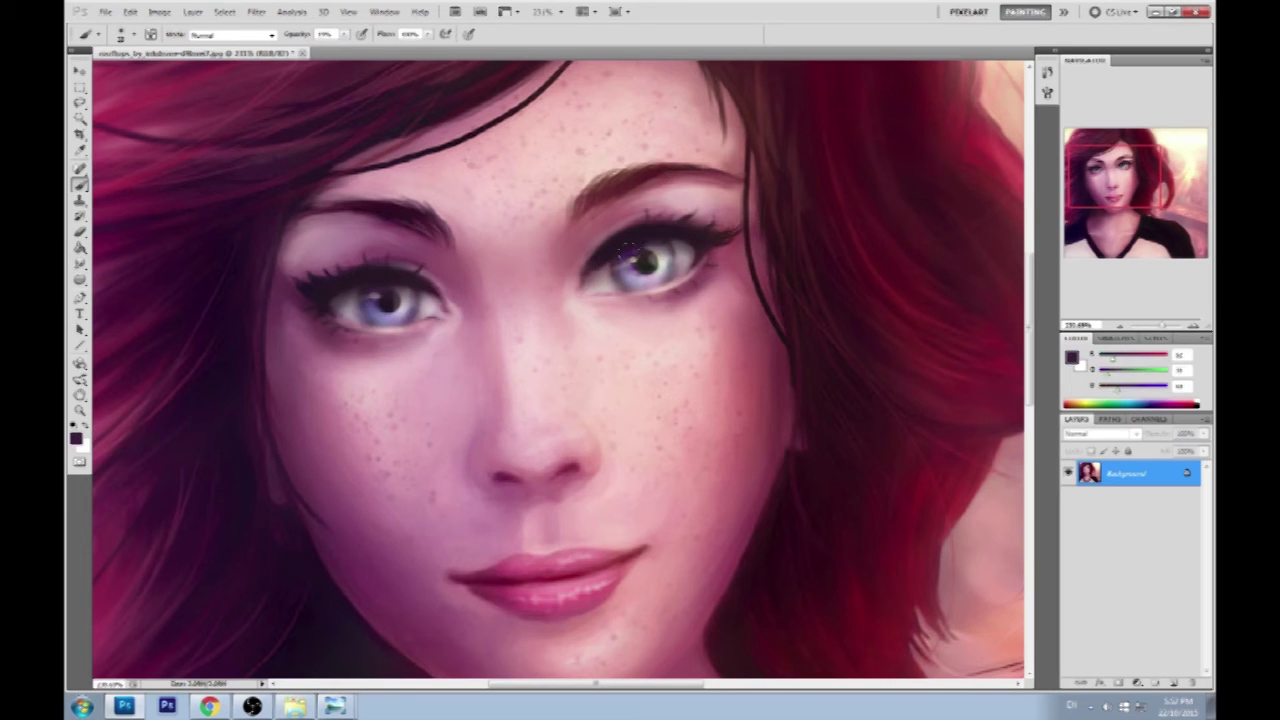
pyautogui.moveTo(344, 34); pyautogui.dragTo(368, 50)
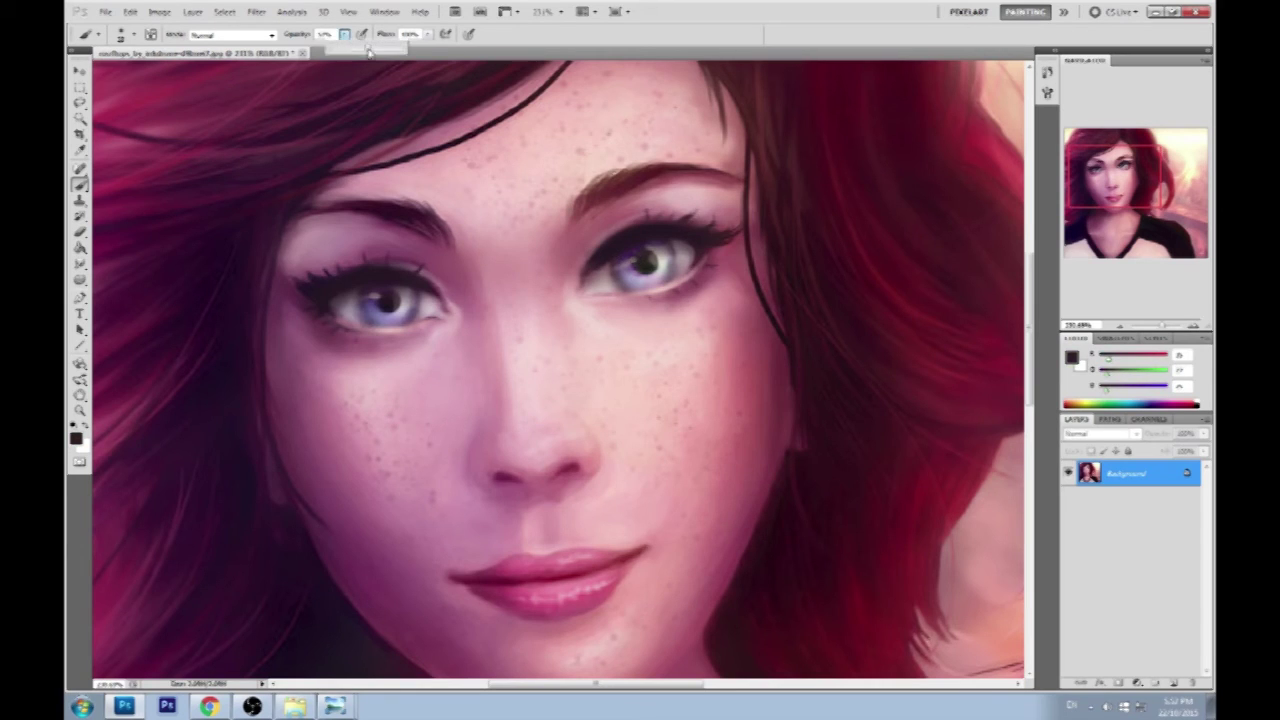
pyautogui.click(661, 250)
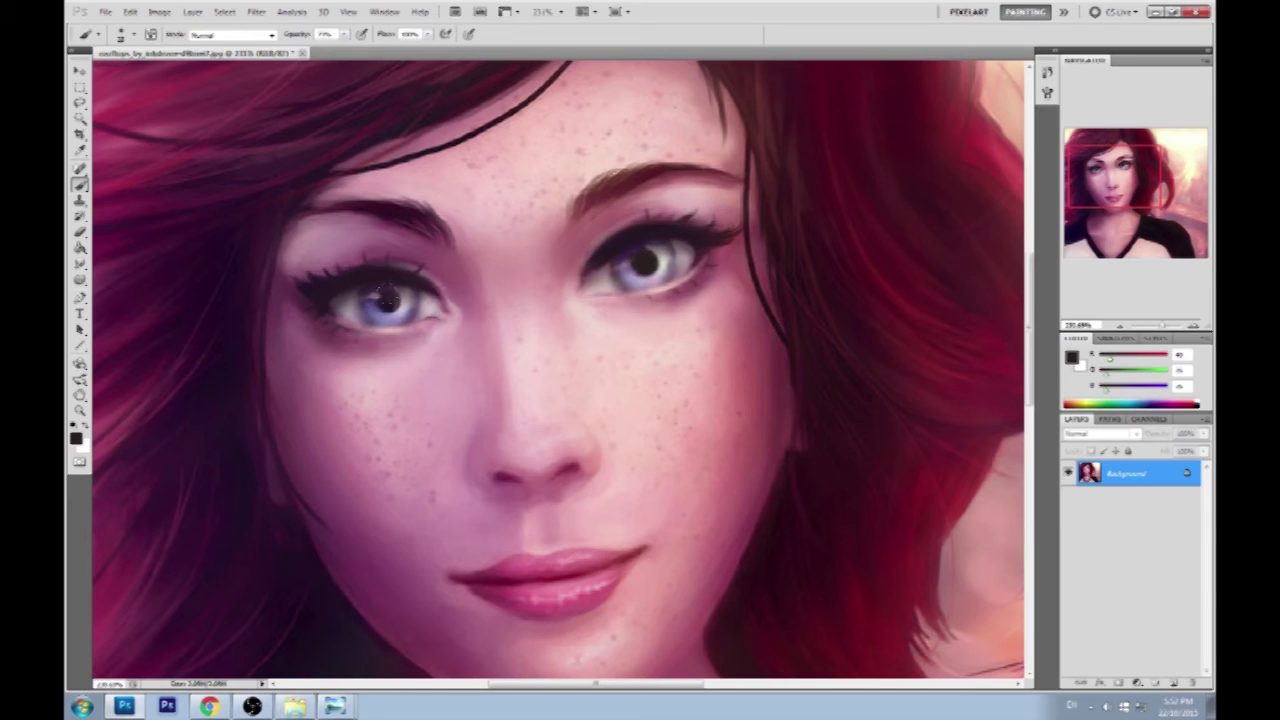
pyautogui.keyDown('alt'); pyautogui.click(381, 287); pyautogui.keyUp('alt')
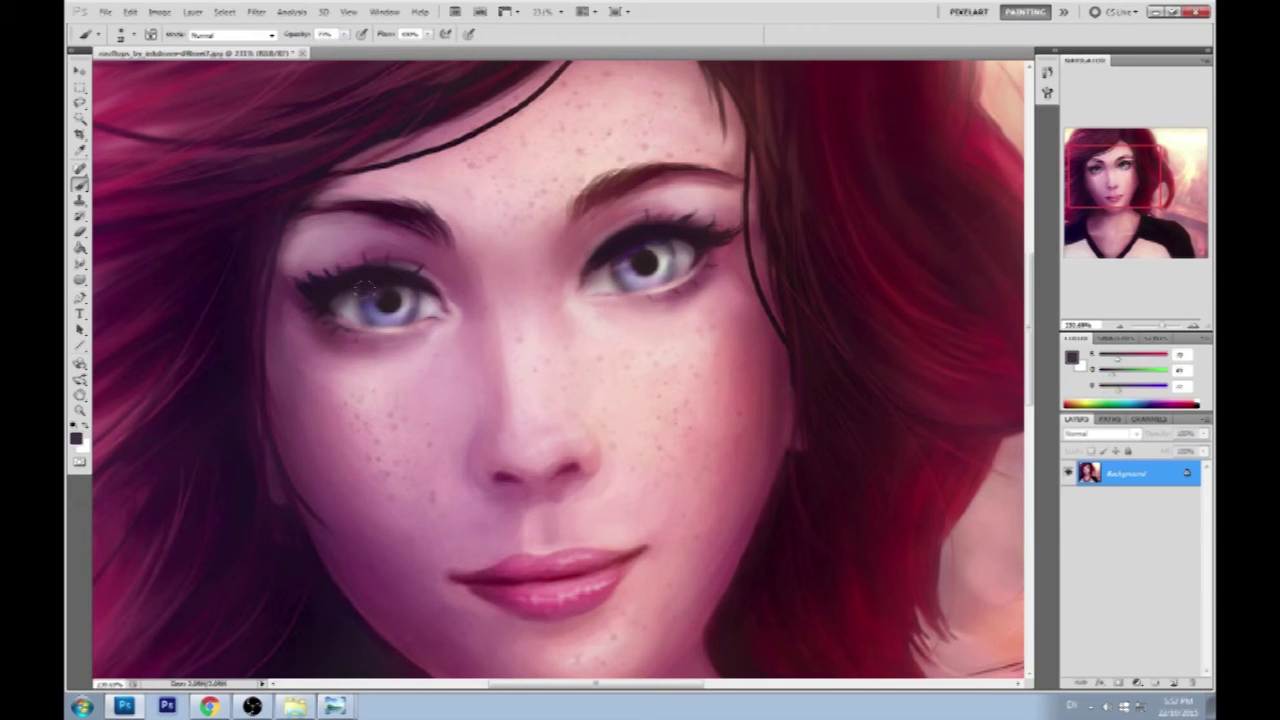
pyautogui.keyDown('alt'); pyautogui.click(376, 296); pyautogui.keyUp('alt')
pyautogui.moveTo(343, 35); pyautogui.dragTo(314, 55)
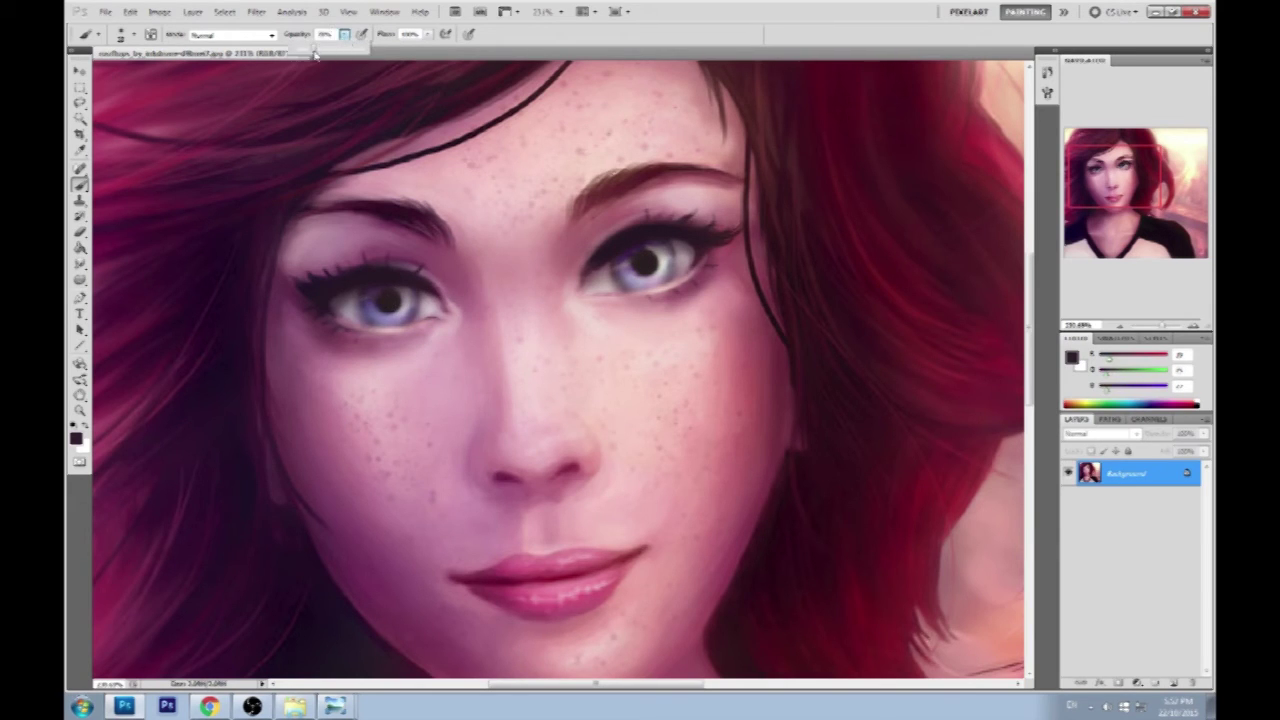
pyautogui.click(625, 266)
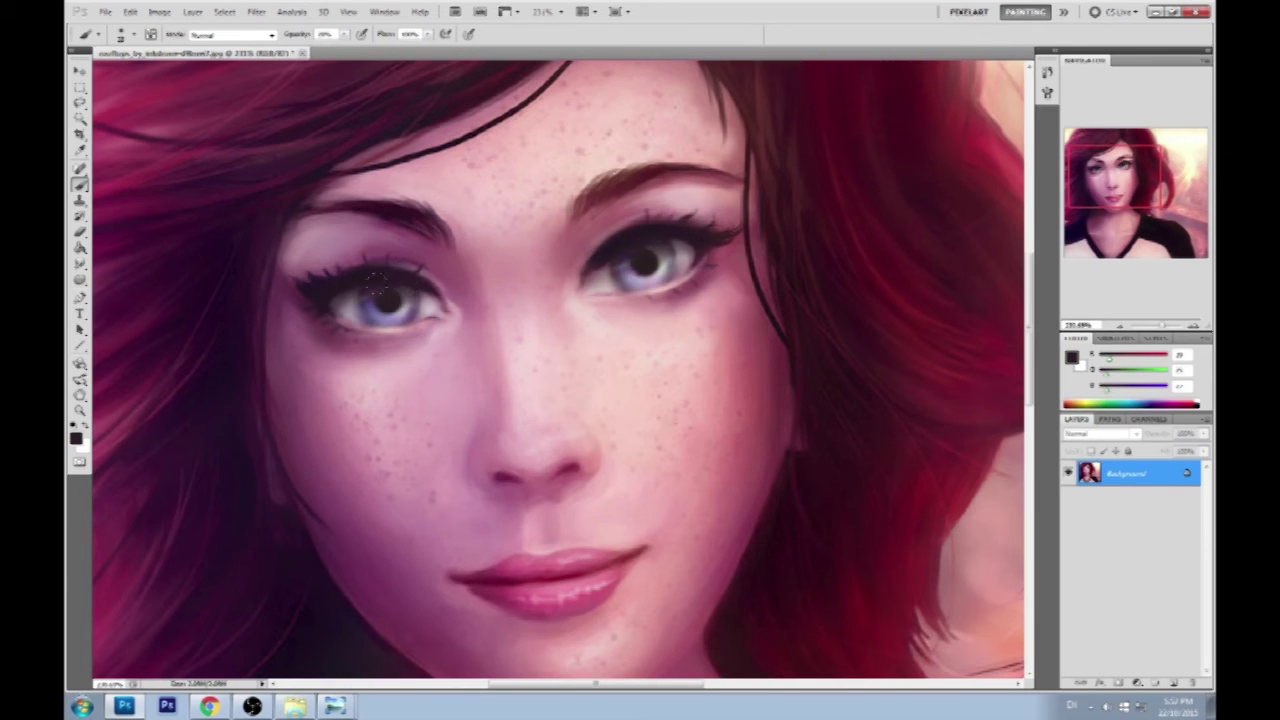
# Paint skin pink across the left iris, then undo it to keep the iris blue.
pyautogui.keyDown('alt'); pyautogui.click(546, 341); pyautogui.keyUp('alt')
pyautogui.keyDown('alt'); pyautogui.click(590, 326); pyautogui.keyUp('alt')
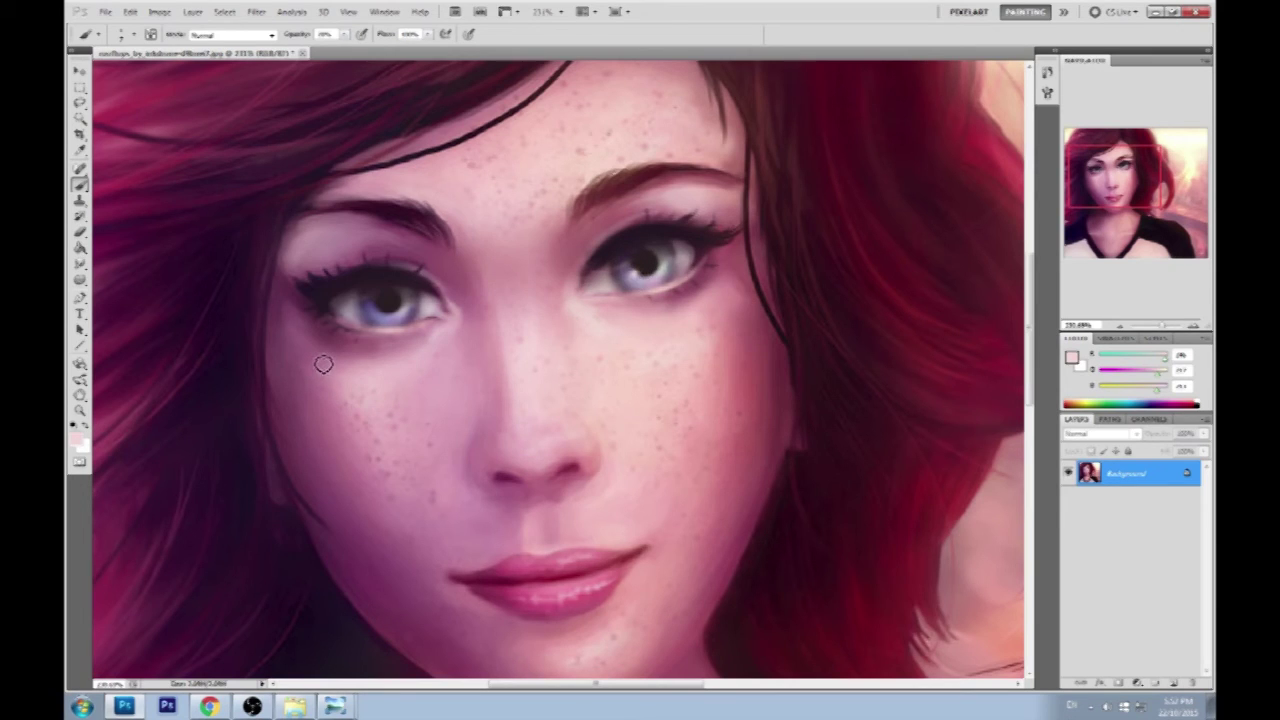
pyautogui.moveTo(338, 317); pyautogui.dragTo(383, 316)
pyautogui.hotkey('ctrl', 'z')
# Zoom out to 100% view and set brush opacity to 100%.
pyautogui.hotkey('ctrl', '-')
pyautogui.hotkey('ctrl', '-')
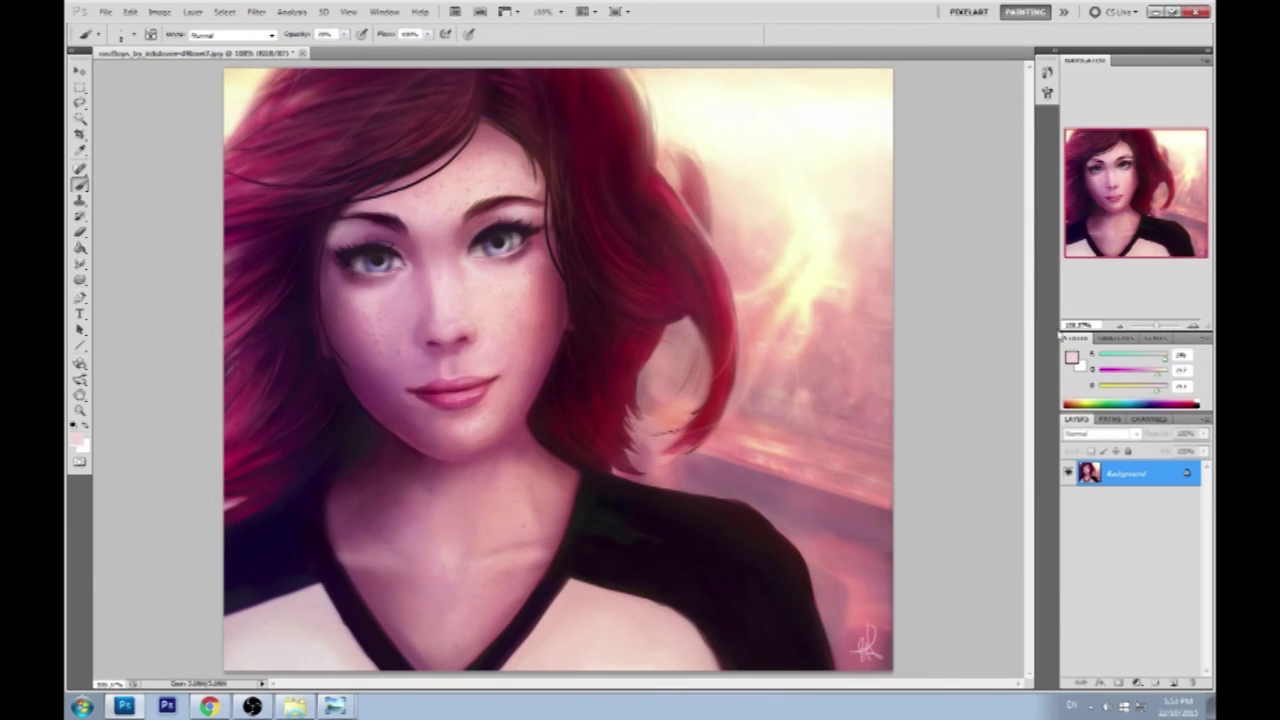
pyautogui.click(1071, 357)
pyautogui.click(1043, 407)
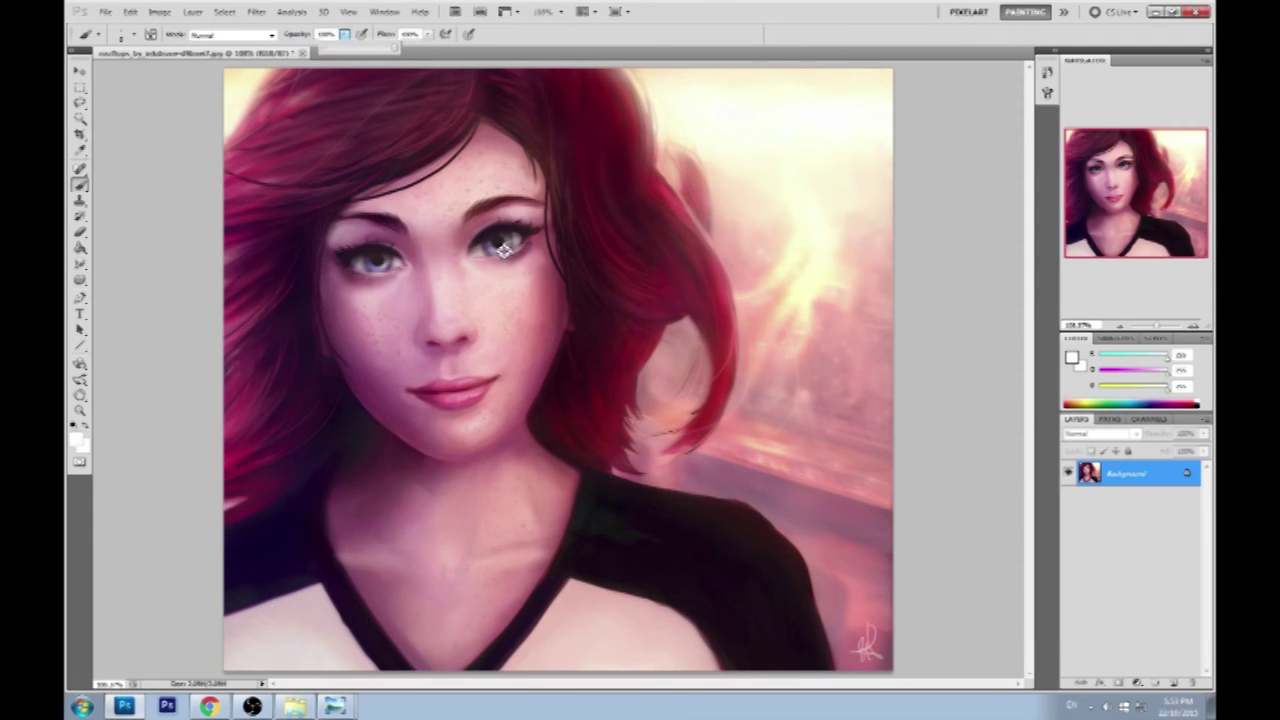
pyautogui.press('0')
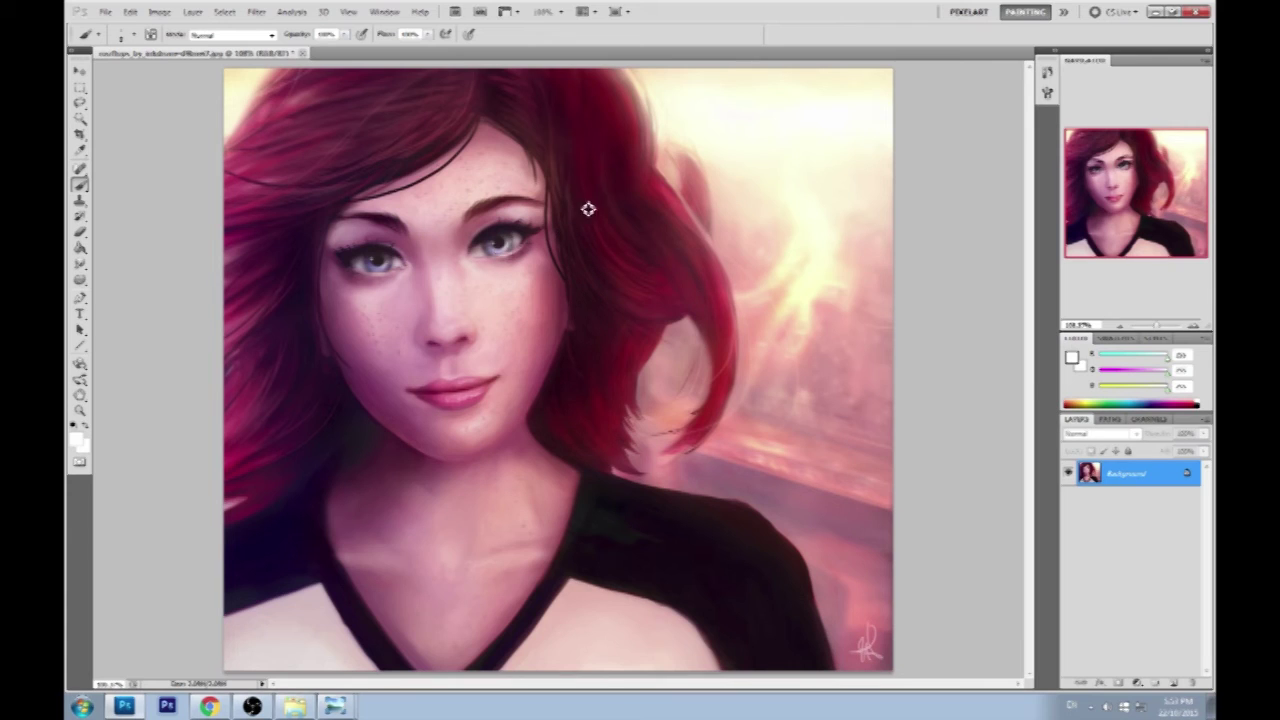
# Sharpen both eyes with the Sharpen tool, then sample a dark brown with the brush.
pyautogui.moveTo(80, 265)
pyautogui.mouseDown()
pyautogui.moveTo(115, 290)
pyautogui.moveTo(100, 277)
pyautogui.moveTo(115, 278)
pyautogui.mouseUp()
pyautogui.moveTo(490, 250); pyautogui.dragTo(498, 248)
pyautogui.moveTo(372, 260); pyautogui.dragTo(400, 265)
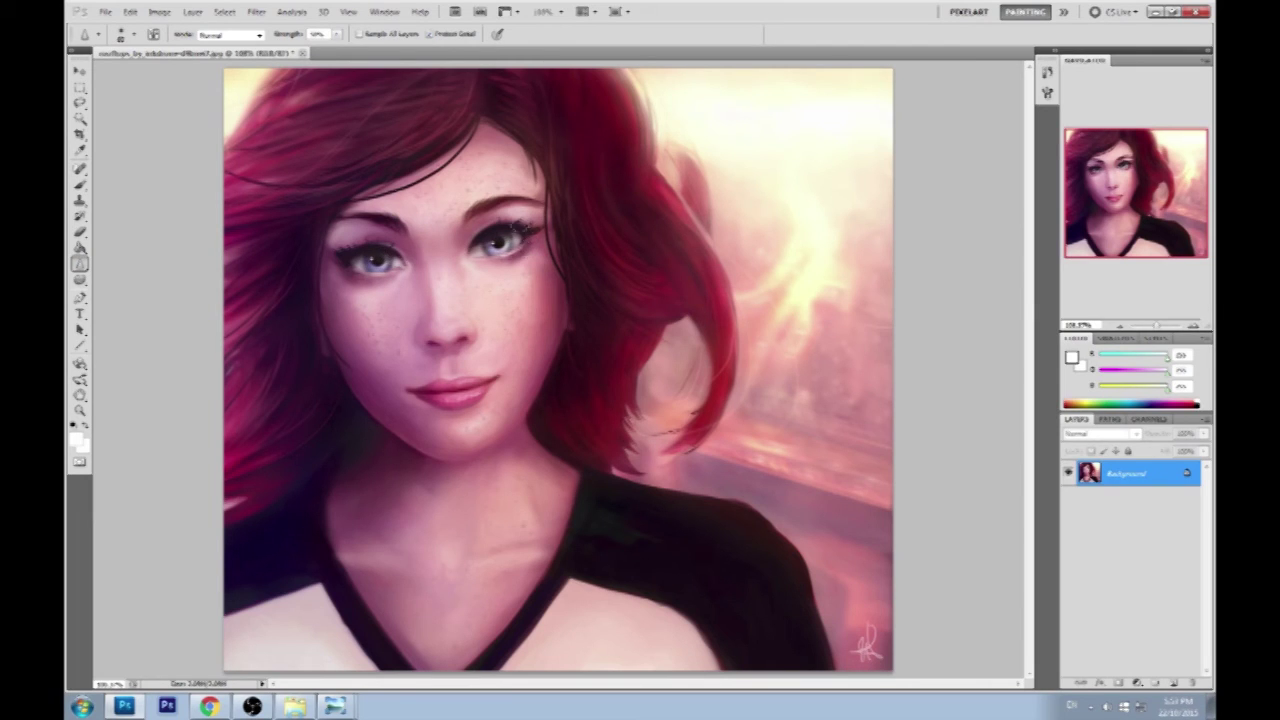
pyautogui.press('b')
pyautogui.keyDown('alt'); pyautogui.click(514, 235); pyautogui.keyUp('alt')
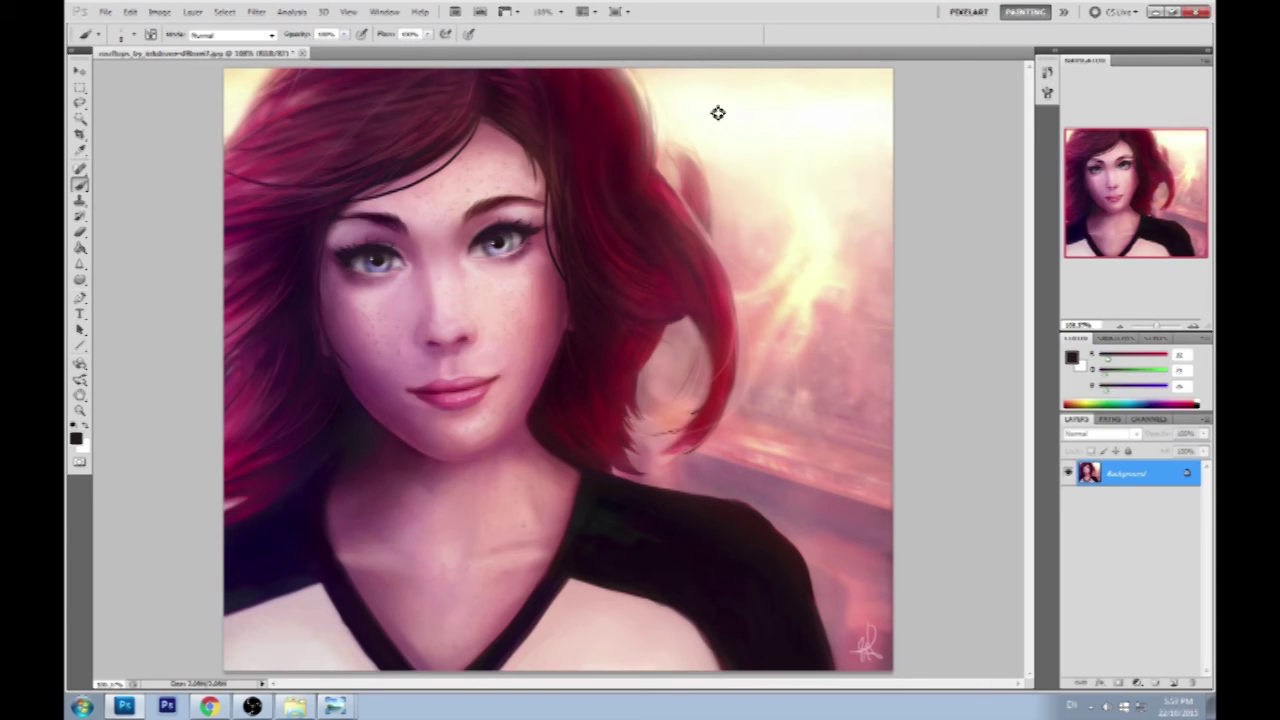
# Draw a crossed-out box on the upper-right background and choose grey as the paint colour.
pyautogui.moveTo(716, 106)
pyautogui.mouseDown()
pyautogui.moveTo(856, 130)
pyautogui.moveTo(749, 157)
pyautogui.moveTo(734, 125)
pyautogui.moveTo(780, 145)
pyautogui.moveTo(780, 122)
pyautogui.moveTo(816, 148)
pyautogui.moveTo(828, 117)
pyautogui.moveTo(856, 152)
pyautogui.mouseUp()
pyautogui.moveTo(834, 70); pyautogui.dragTo(740, 200)
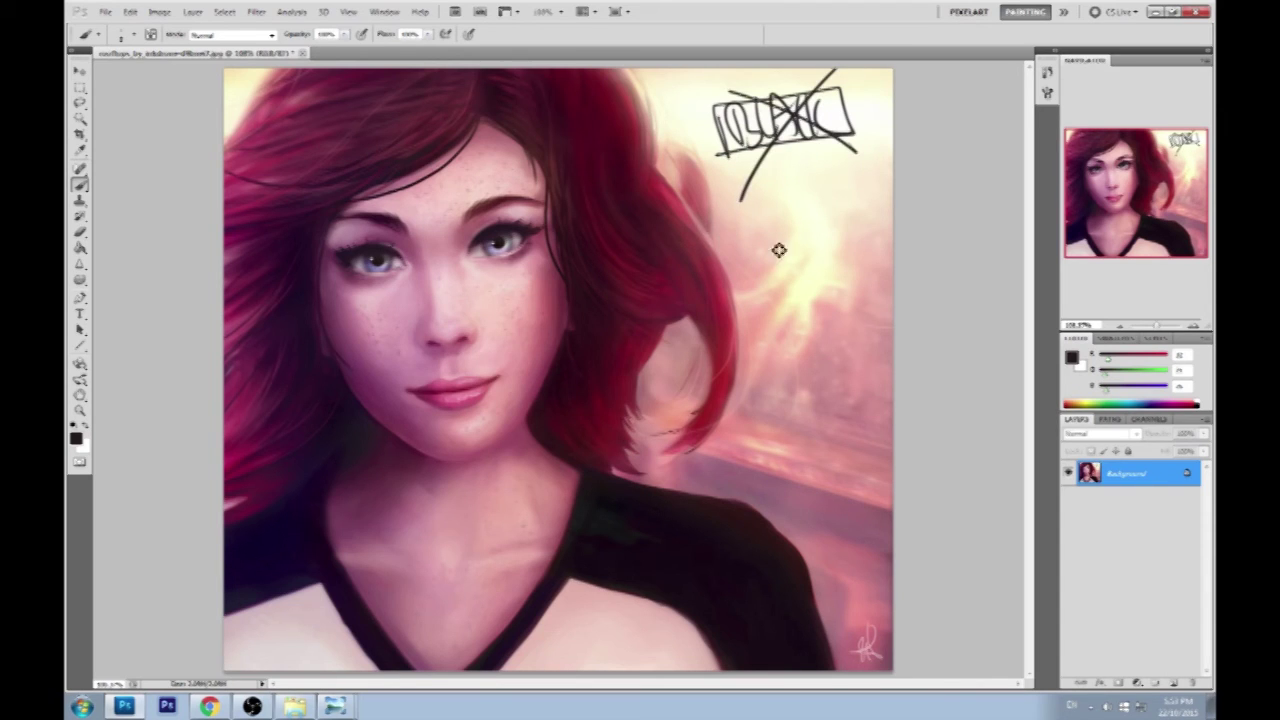
pyautogui.click(1071, 357)
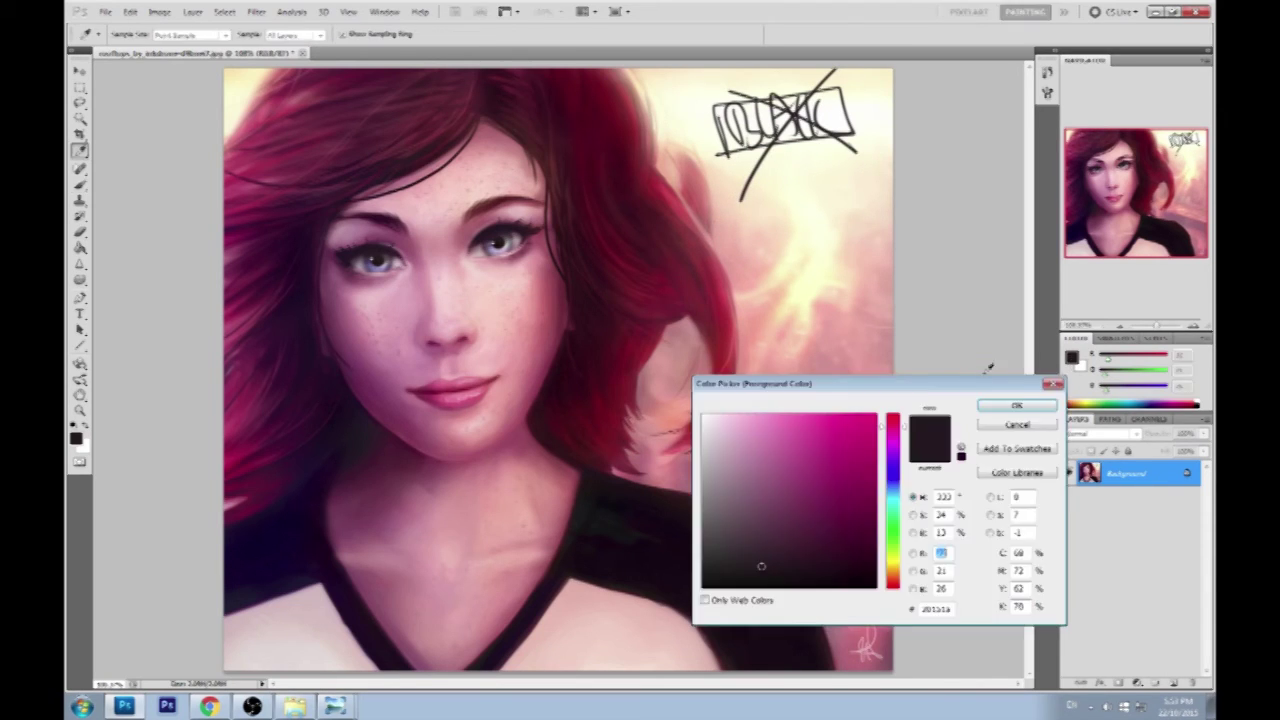
pyautogui.click(987, 369)
pyautogui.click(1016, 405)
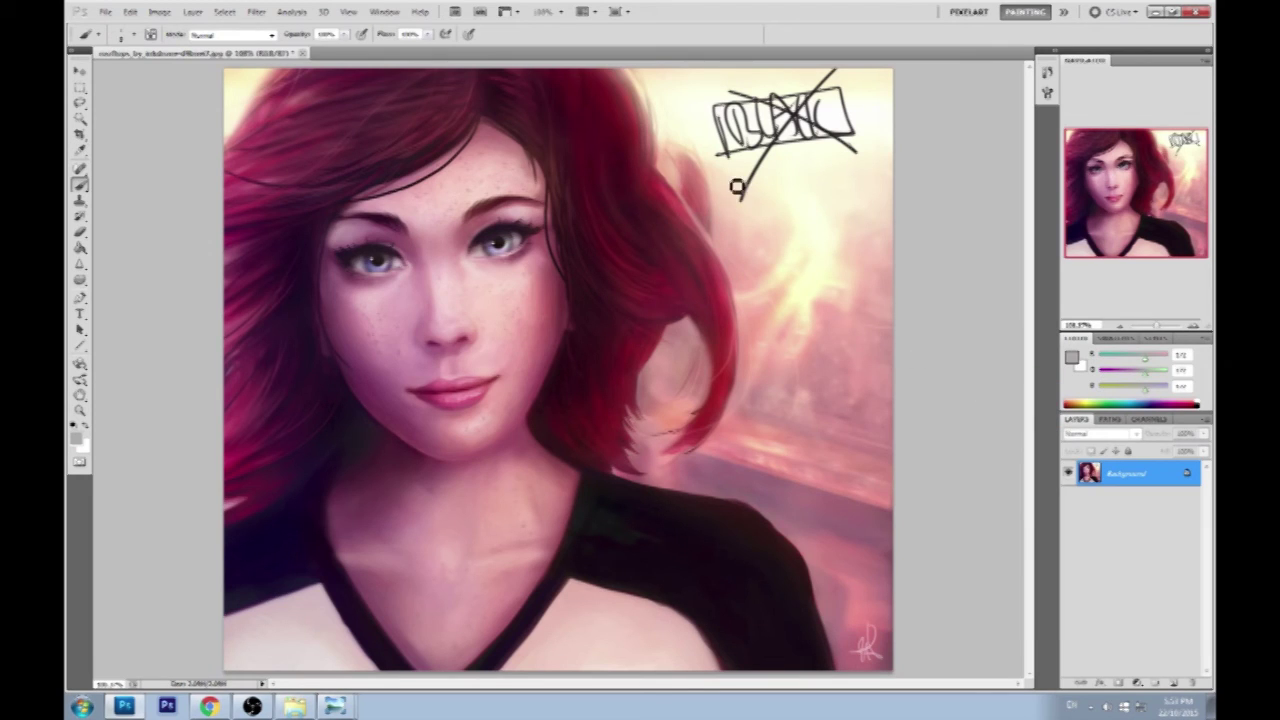
# Paint a grey wedge shape below the box and switch the paint colour to black.
pyautogui.moveTo(714, 200)
pyautogui.mouseDown()
pyautogui.moveTo(710, 318)
pyautogui.moveTo(745, 240)
pyautogui.moveTo(862, 285)
pyautogui.mouseUp()
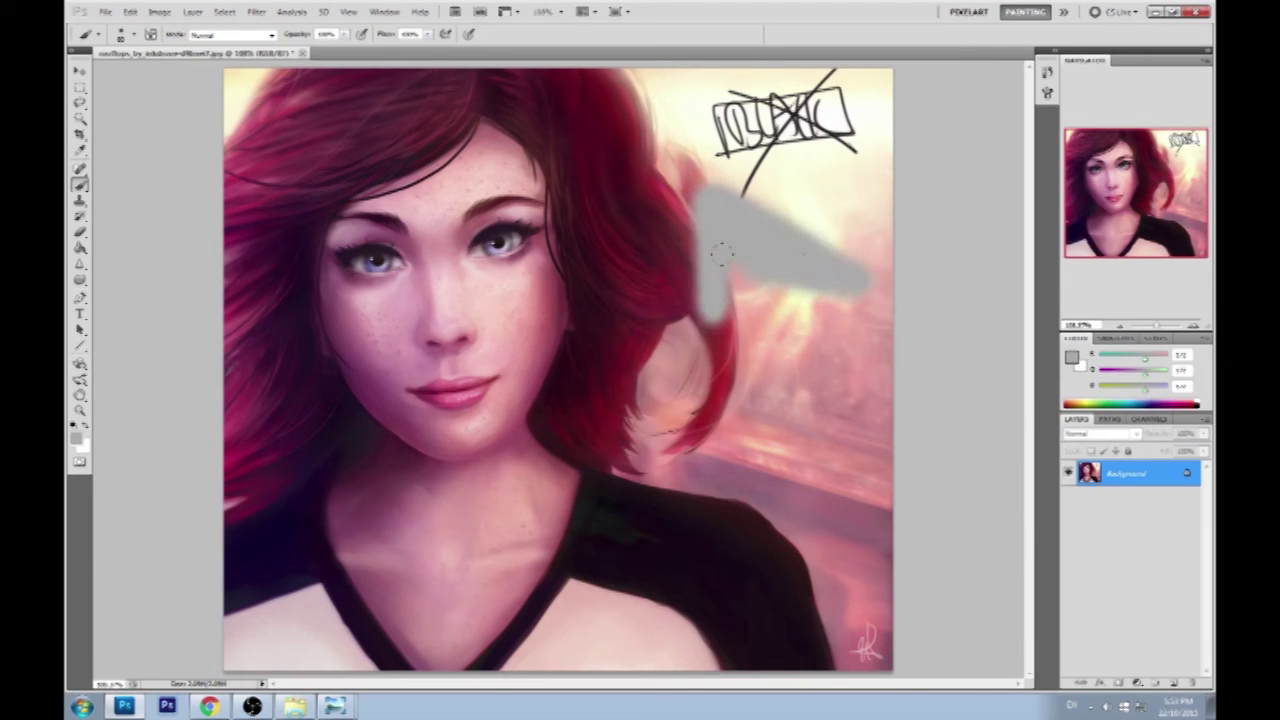
pyautogui.moveTo(722, 285); pyautogui.dragTo(822, 300)
pyautogui.moveTo(696, 318); pyautogui.dragTo(830, 305)
pyautogui.click(1071, 357)
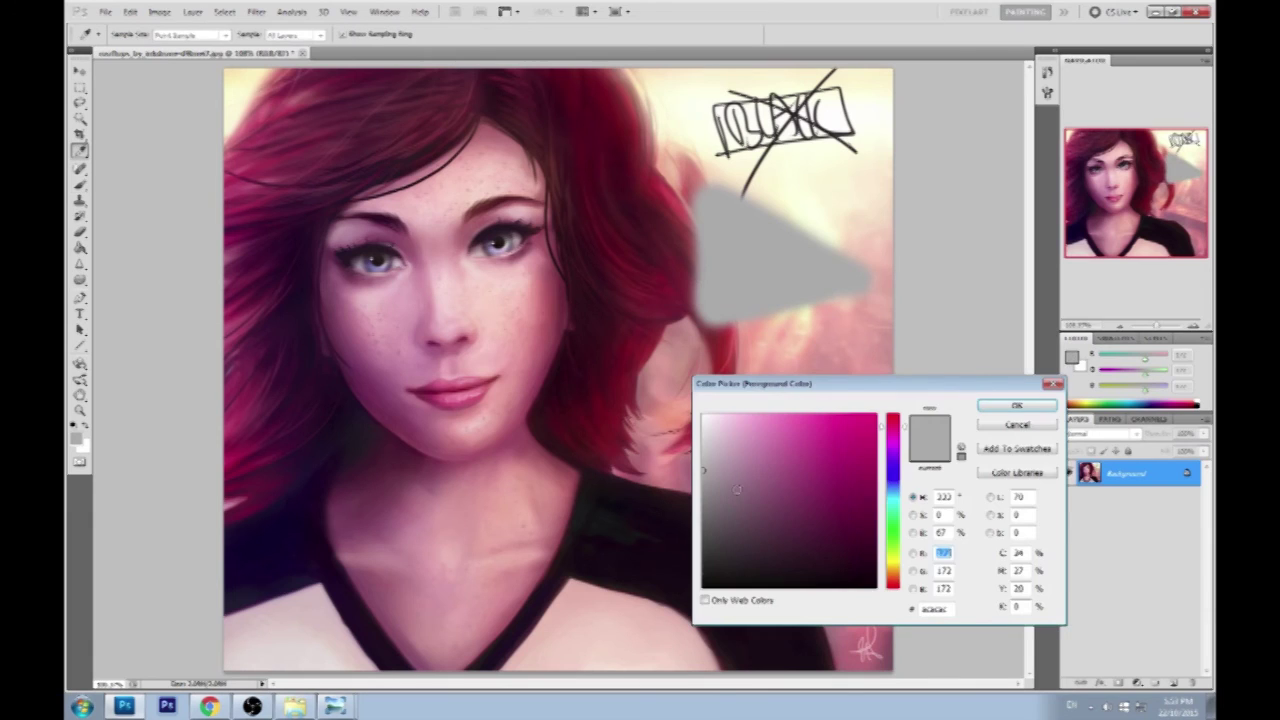
pyautogui.click(705, 585)
pyautogui.click(1016, 405)
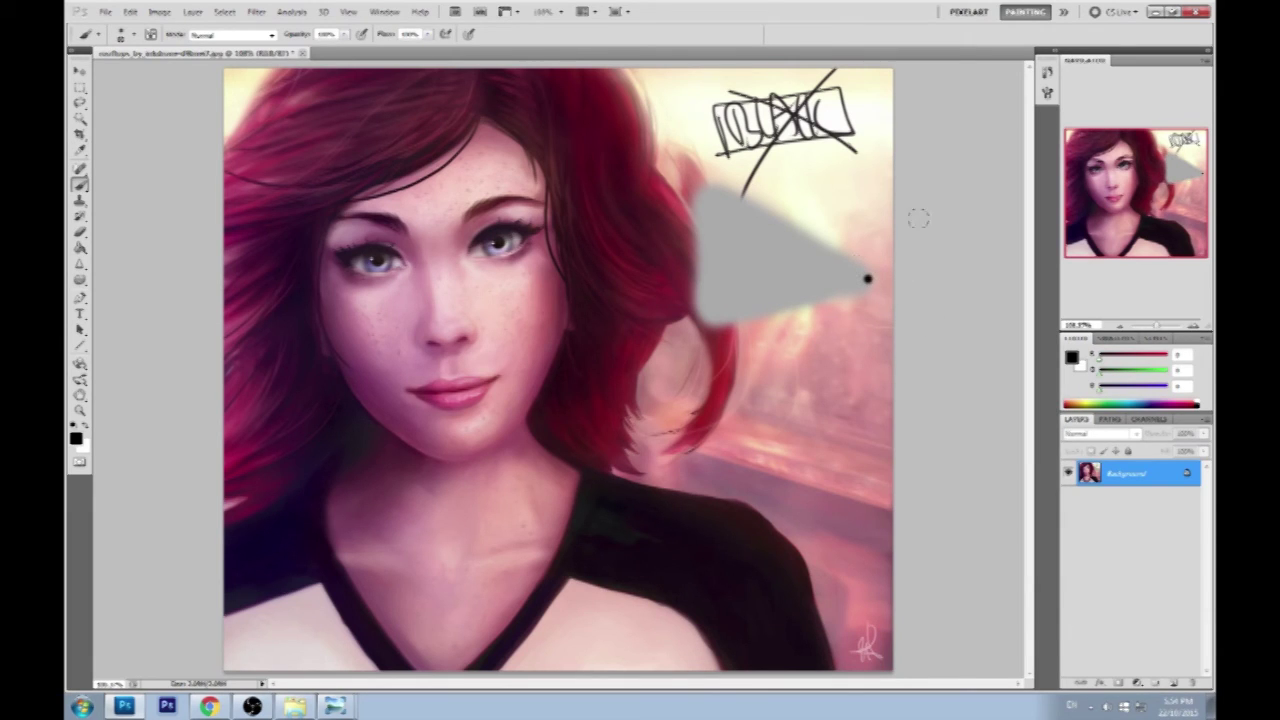
# Set brush opacity to about 17% and brush faint dark shading across the grey wedge.
pyautogui.click(345, 34)
pyautogui.moveTo(349, 52); pyautogui.dragTo(283, 52)
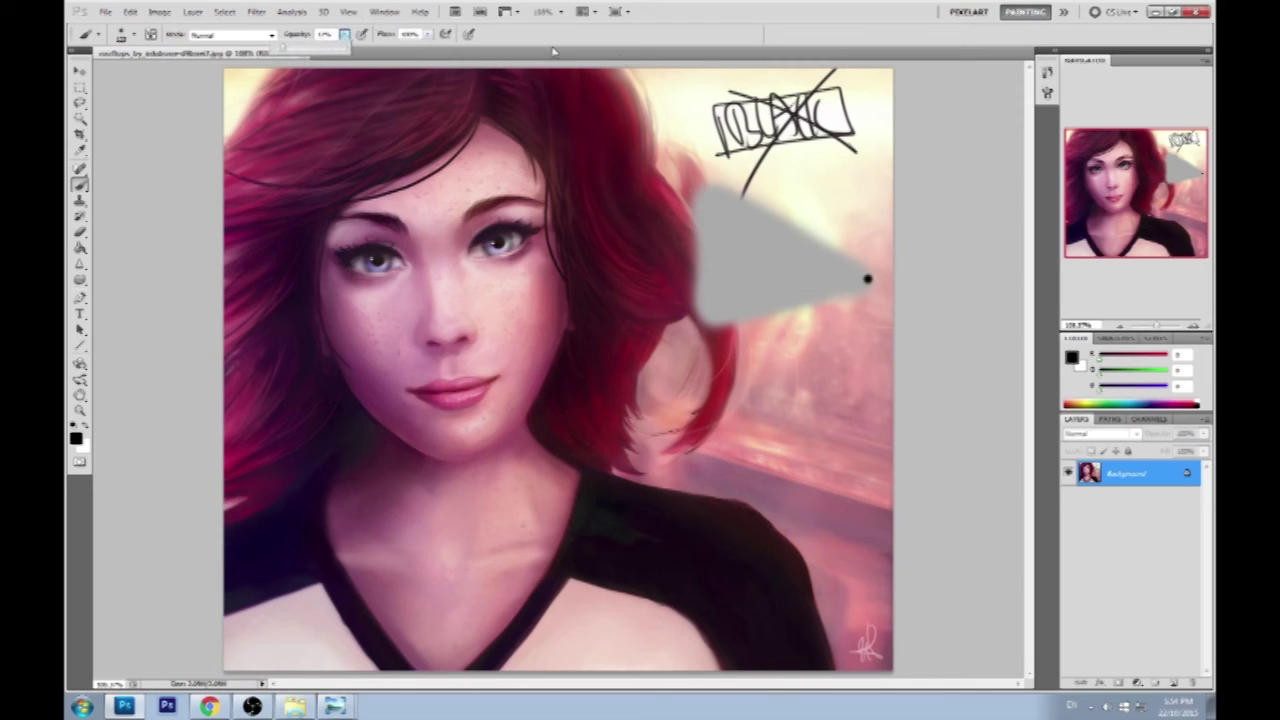
pyautogui.moveTo(832, 260)
pyautogui.mouseDown()
pyautogui.moveTo(866, 281)
pyautogui.moveTo(725, 262)
pyautogui.mouseUp()
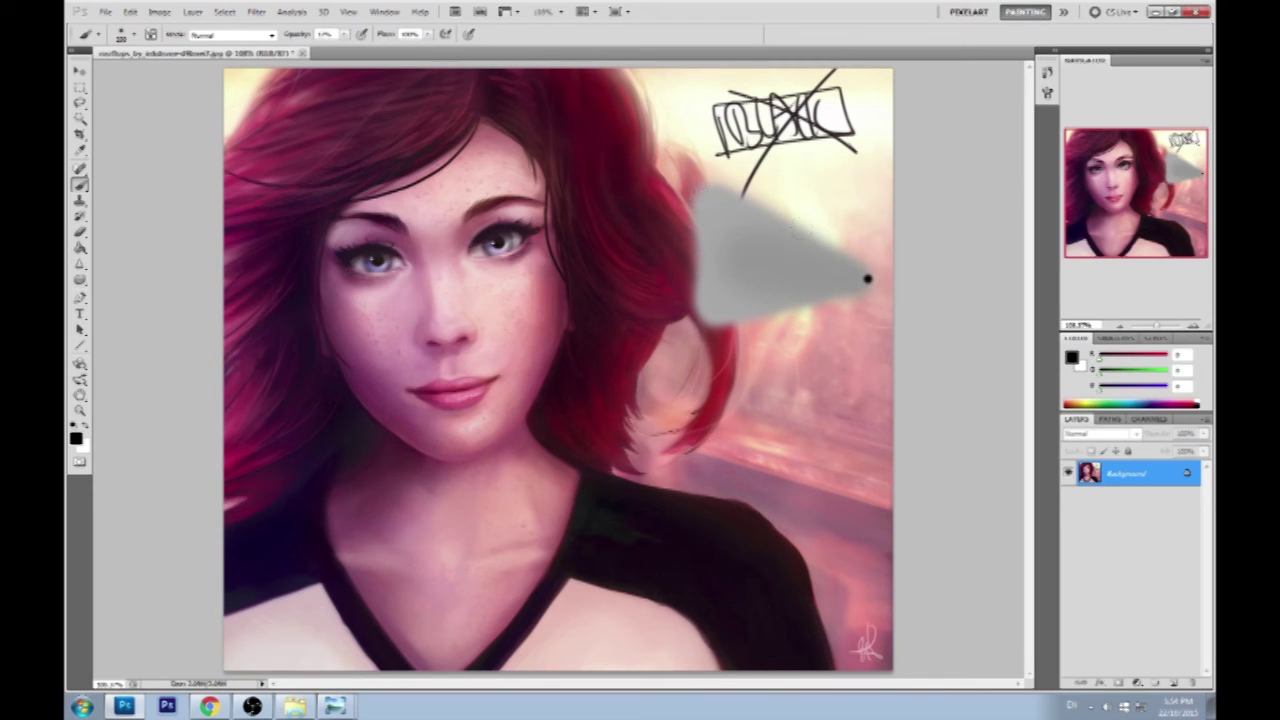
pyautogui.moveTo(867, 279)
pyautogui.mouseDown()
pyautogui.moveTo(752, 276)
pyautogui.moveTo(867, 280)
pyautogui.mouseUp()
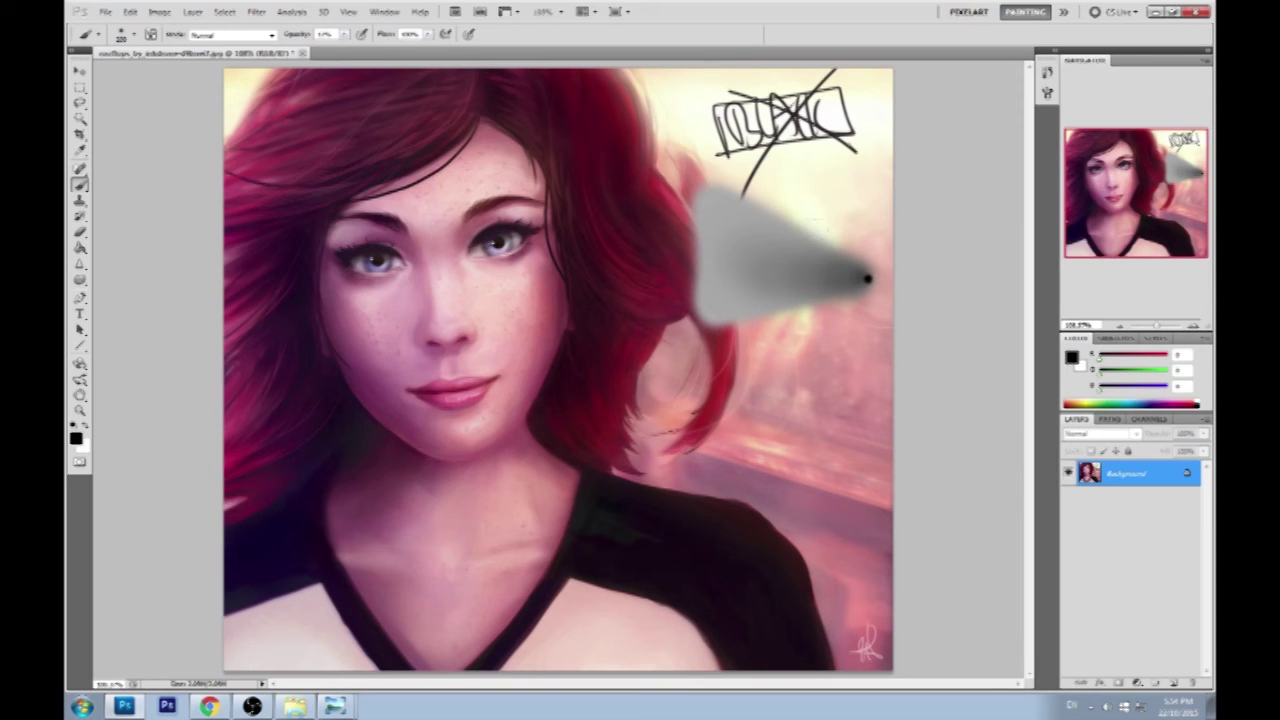
# Sample several greys from the wedge and dab near-black onto its pointed tip.
pyautogui.keyDown('alt'); pyautogui.click(843, 272); pyautogui.keyUp('alt')
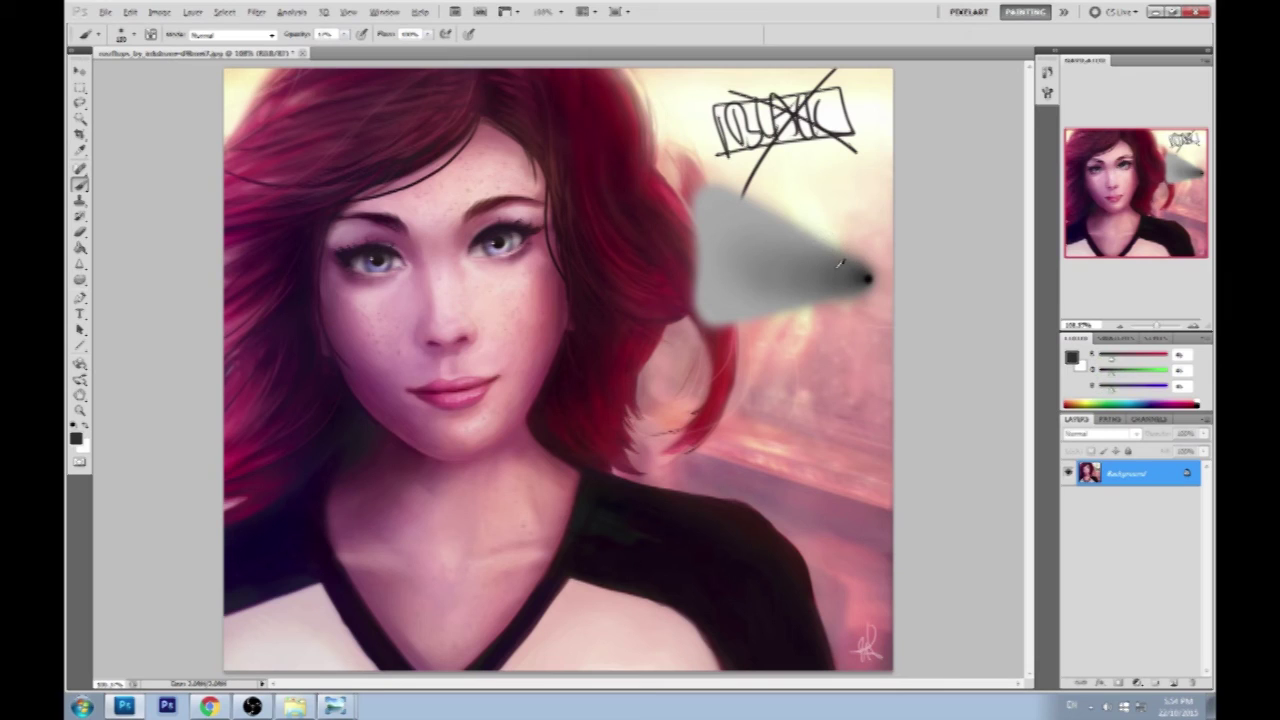
pyautogui.keyDown('alt'); pyautogui.click(779, 262); pyautogui.keyUp('alt')
pyautogui.keyDown('alt'); pyautogui.click(730, 214); pyautogui.keyUp('alt')
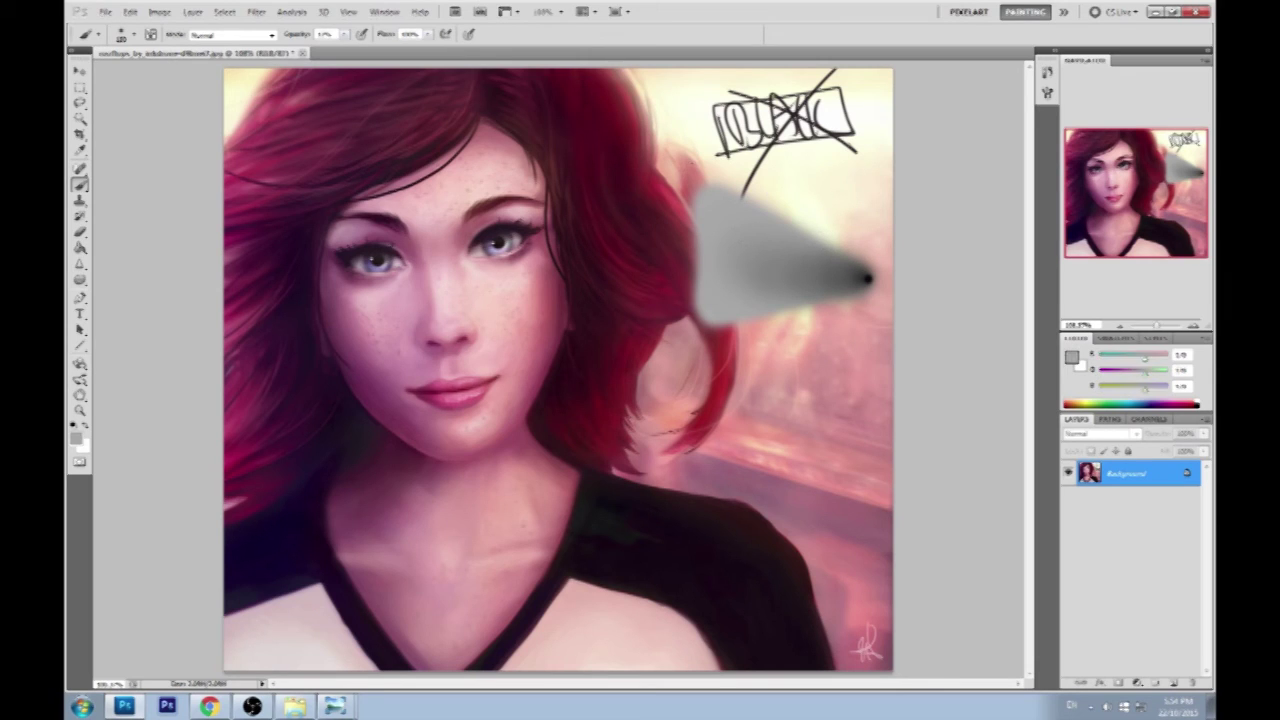
pyautogui.keyDown('alt'); pyautogui.click(766, 236); pyautogui.keyUp('alt')
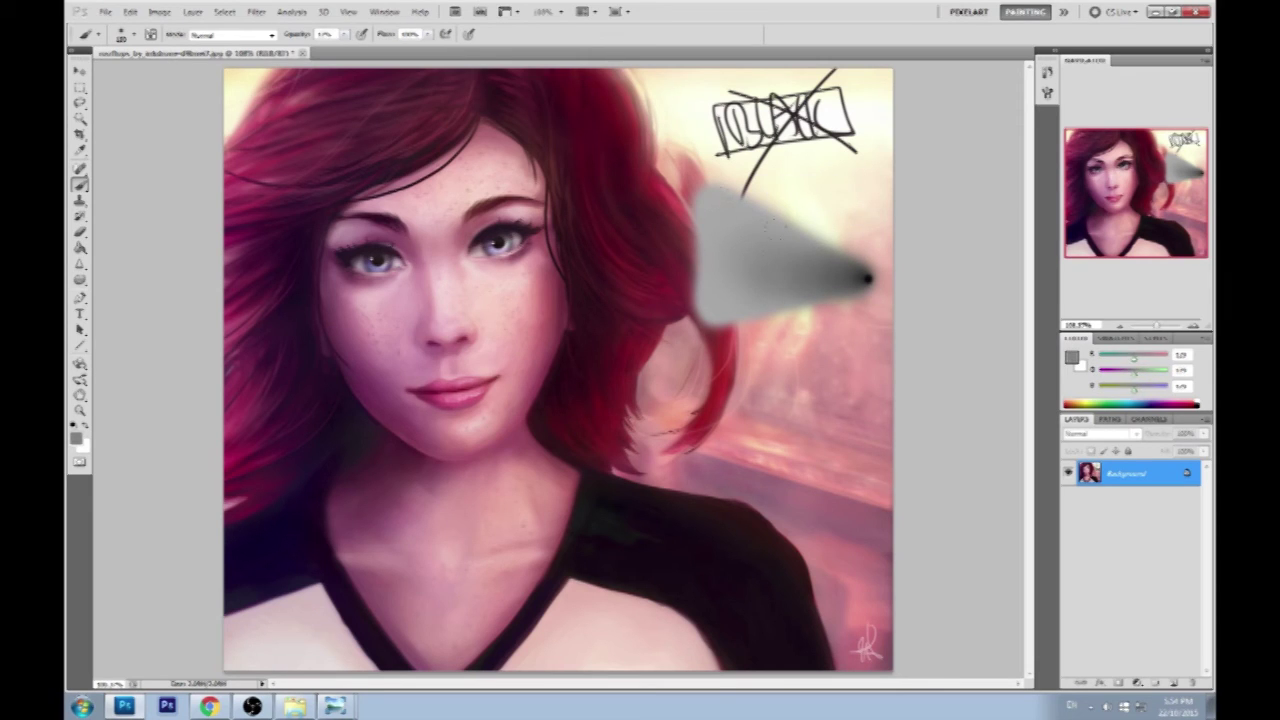
pyautogui.keyDown('alt'); pyautogui.click(858, 268); pyautogui.keyUp('alt')
pyautogui.keyDown('alt'); pyautogui.click(869, 273); pyautogui.keyUp('alt')
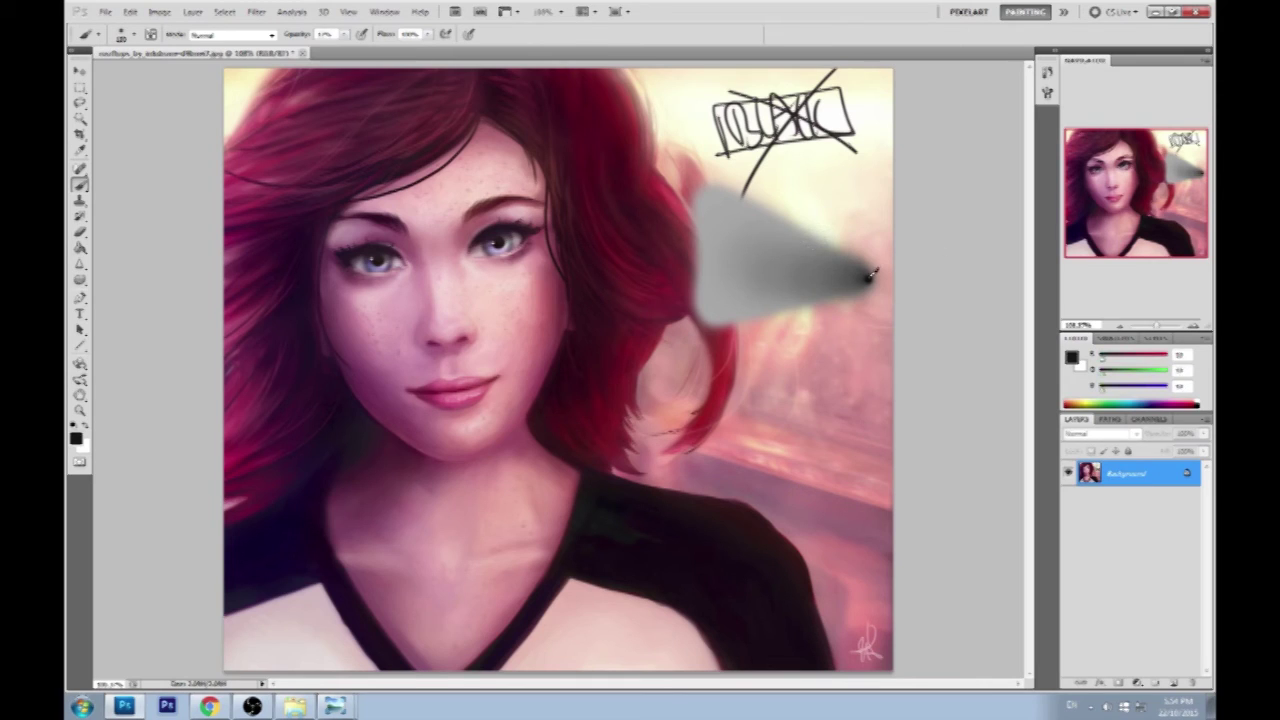
pyautogui.click(877, 277)
pyautogui.keyDown('alt'); pyautogui.click(858, 267); pyautogui.keyUp('alt')
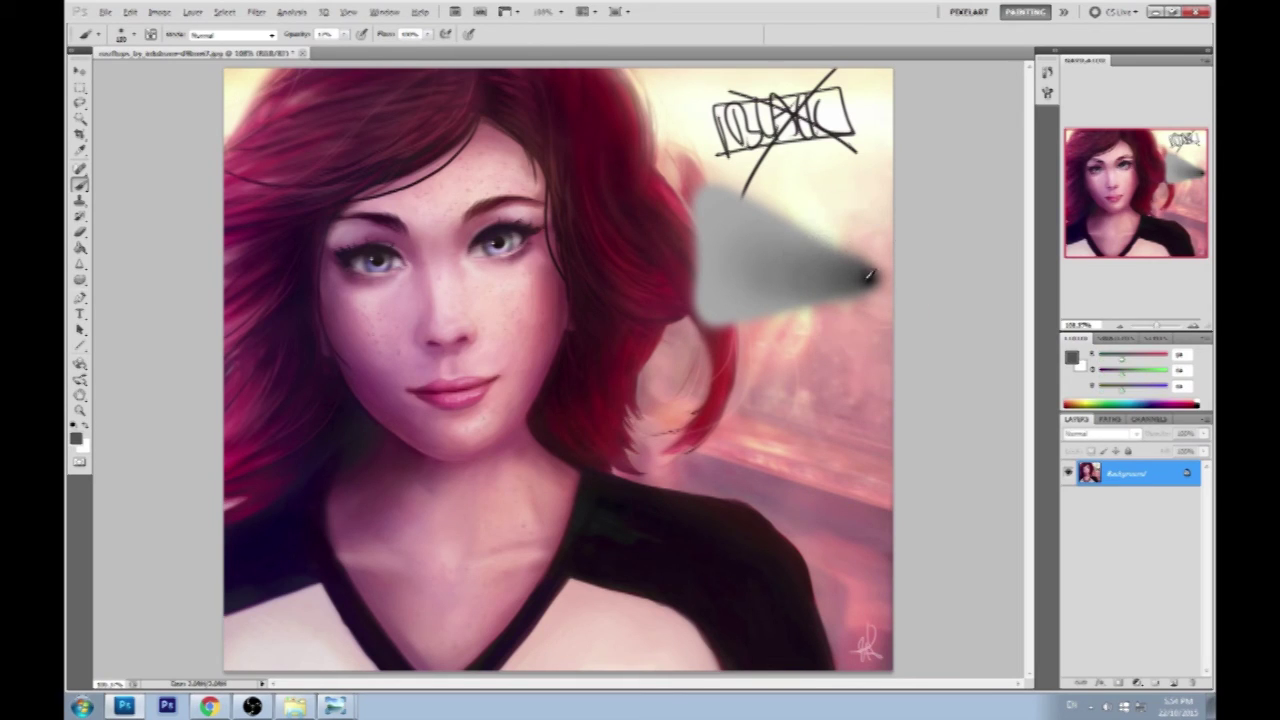
pyautogui.keyDown('alt'); pyautogui.click(869, 274); pyautogui.keyUp('alt')
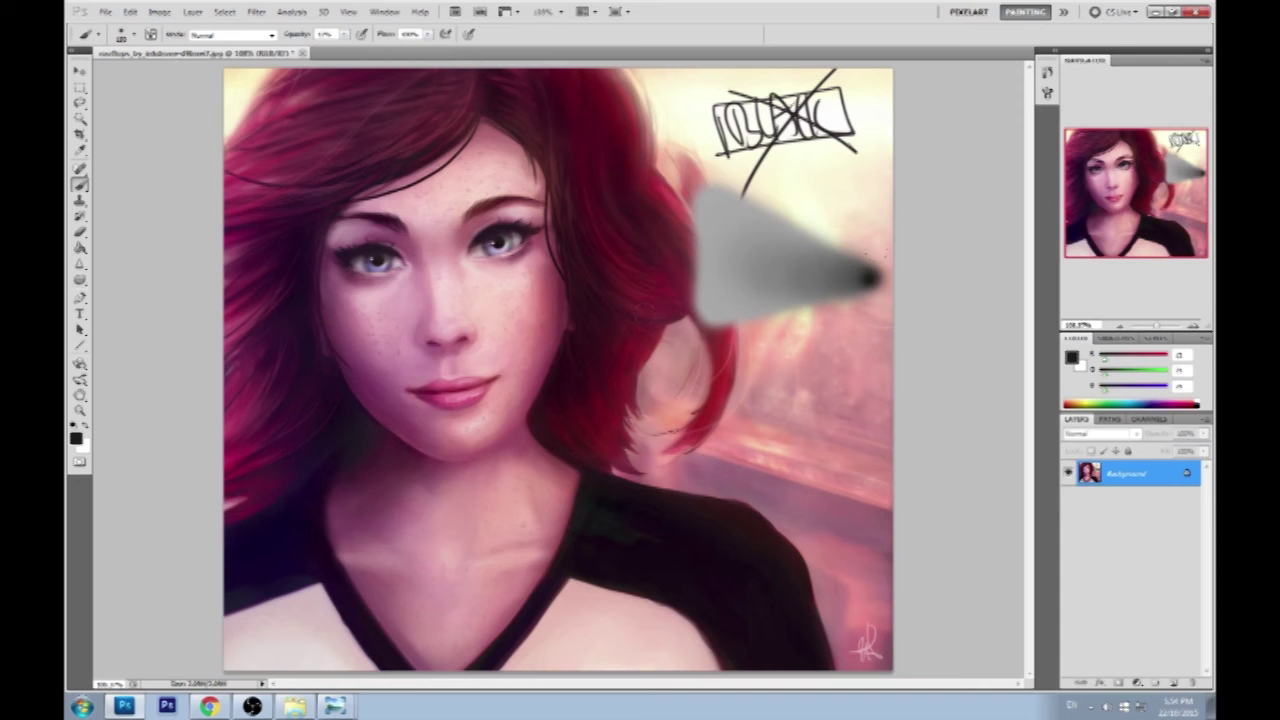
# Zoom into the face, set brush opacity to 50%, and sample skin pinks around the eyes.
pyautogui.press('z')
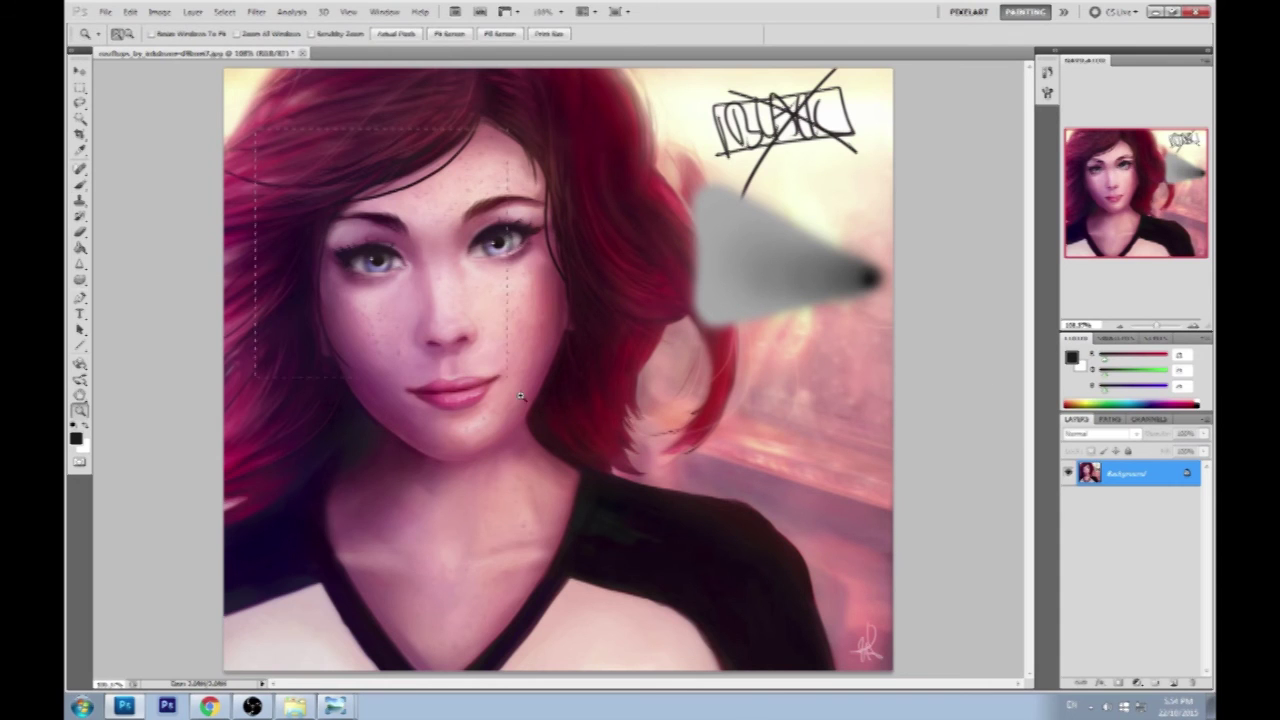
pyautogui.moveTo(520, 397); pyautogui.dragTo(520, 397)
pyautogui.press('b')
pyautogui.keyDown('alt'); pyautogui.click(785, 322); pyautogui.keyUp('alt')
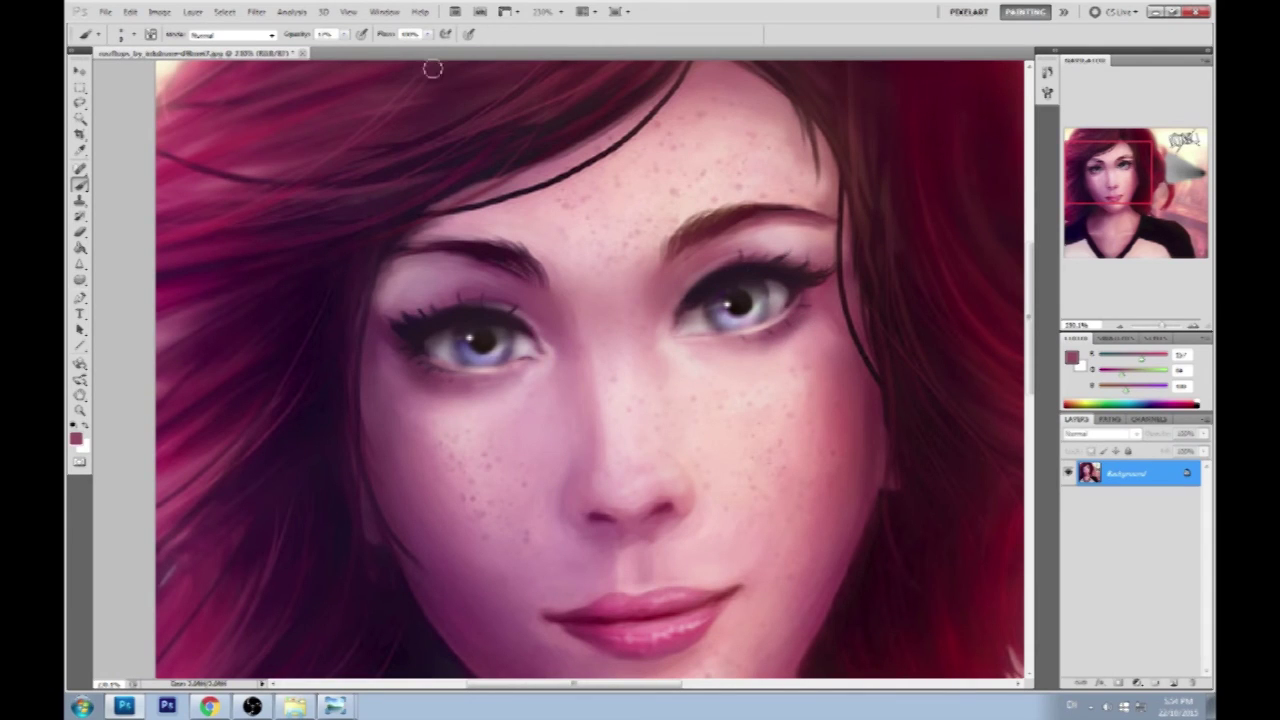
pyautogui.press('5')
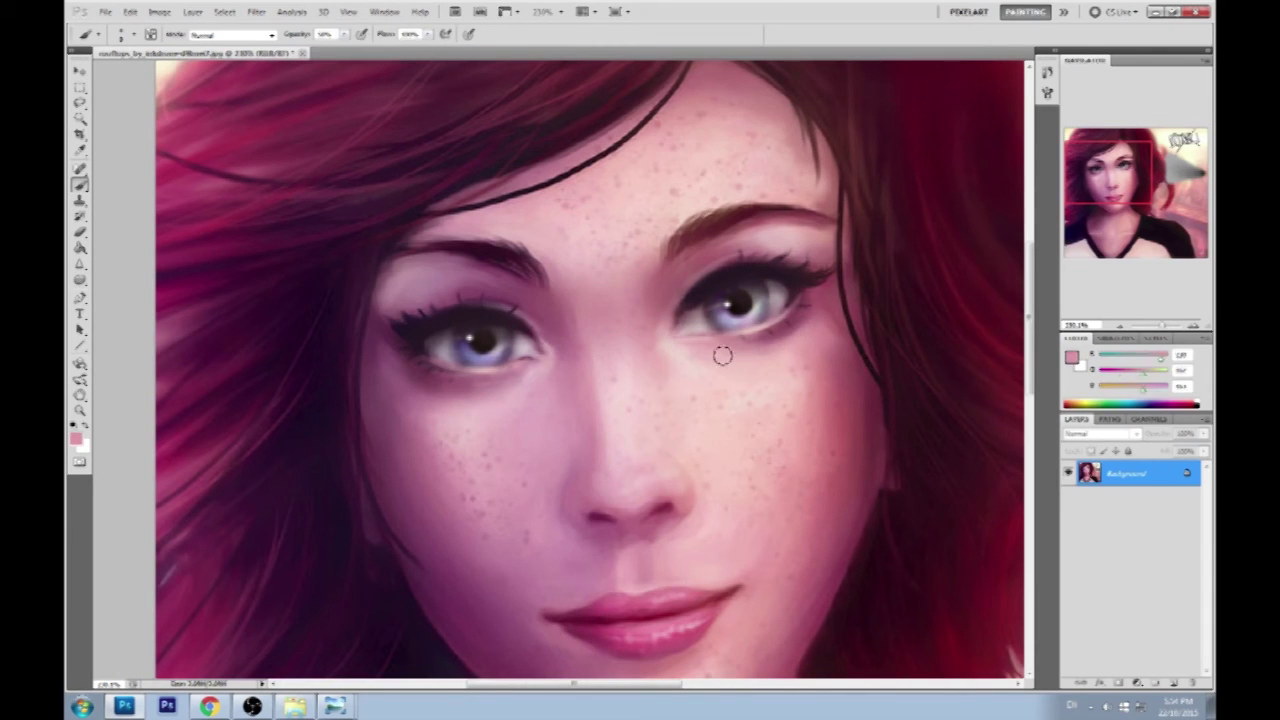
pyautogui.keyDown('alt'); pyautogui.click(805, 325); pyautogui.keyUp('alt')
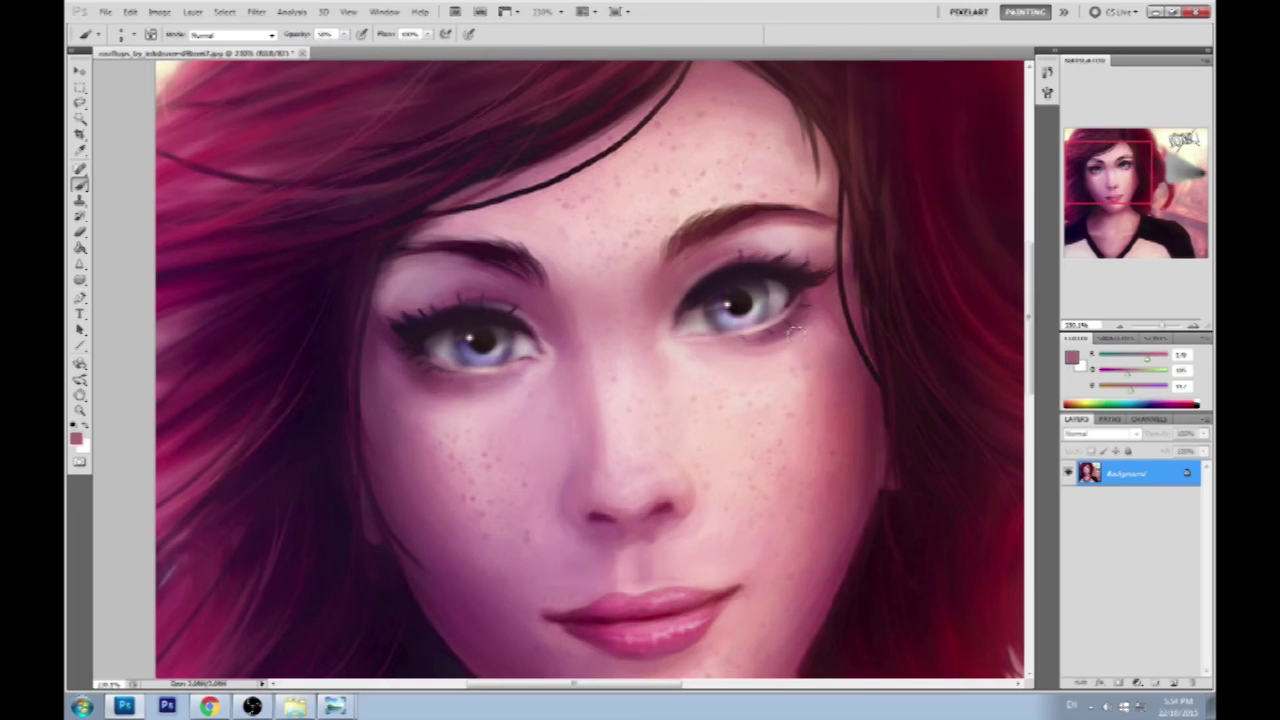
pyautogui.keyDown('alt'); pyautogui.click(770, 354); pyautogui.keyUp('alt')
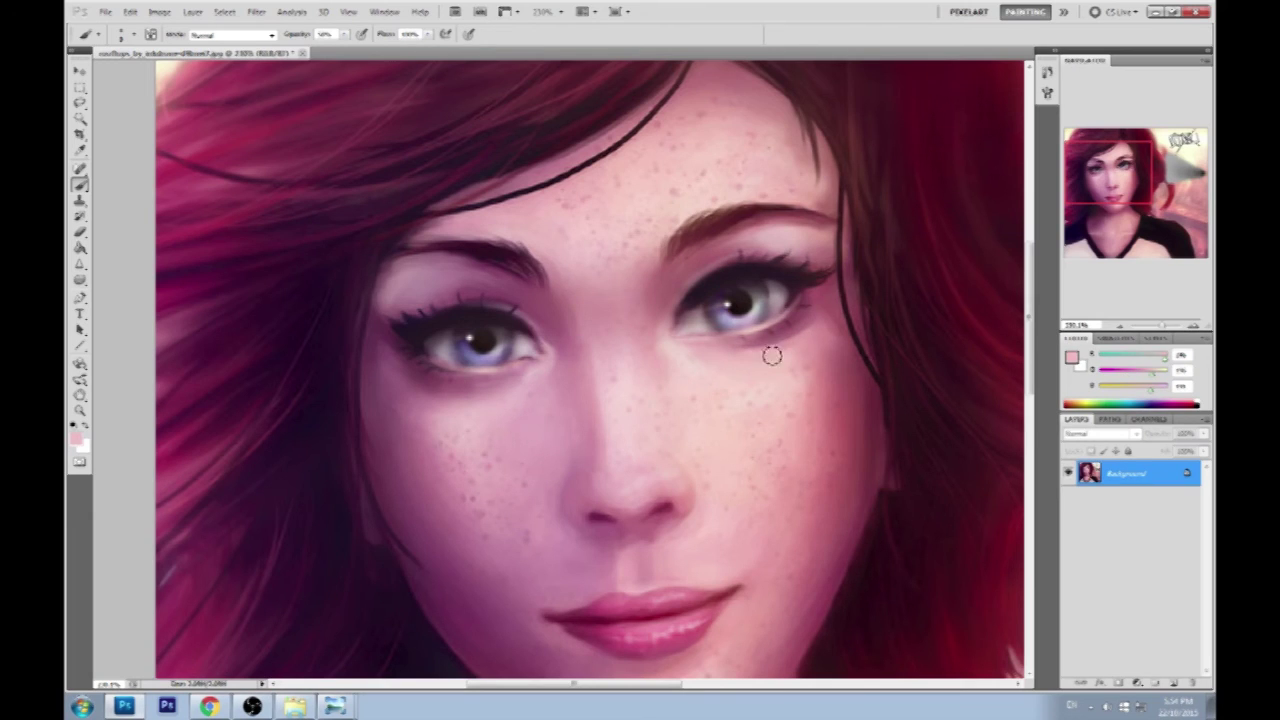
pyautogui.keyDown('alt'); pyautogui.click(510, 396); pyautogui.keyUp('alt')
pyautogui.keyDown('alt'); pyautogui.click(697, 258); pyautogui.keyUp('alt')
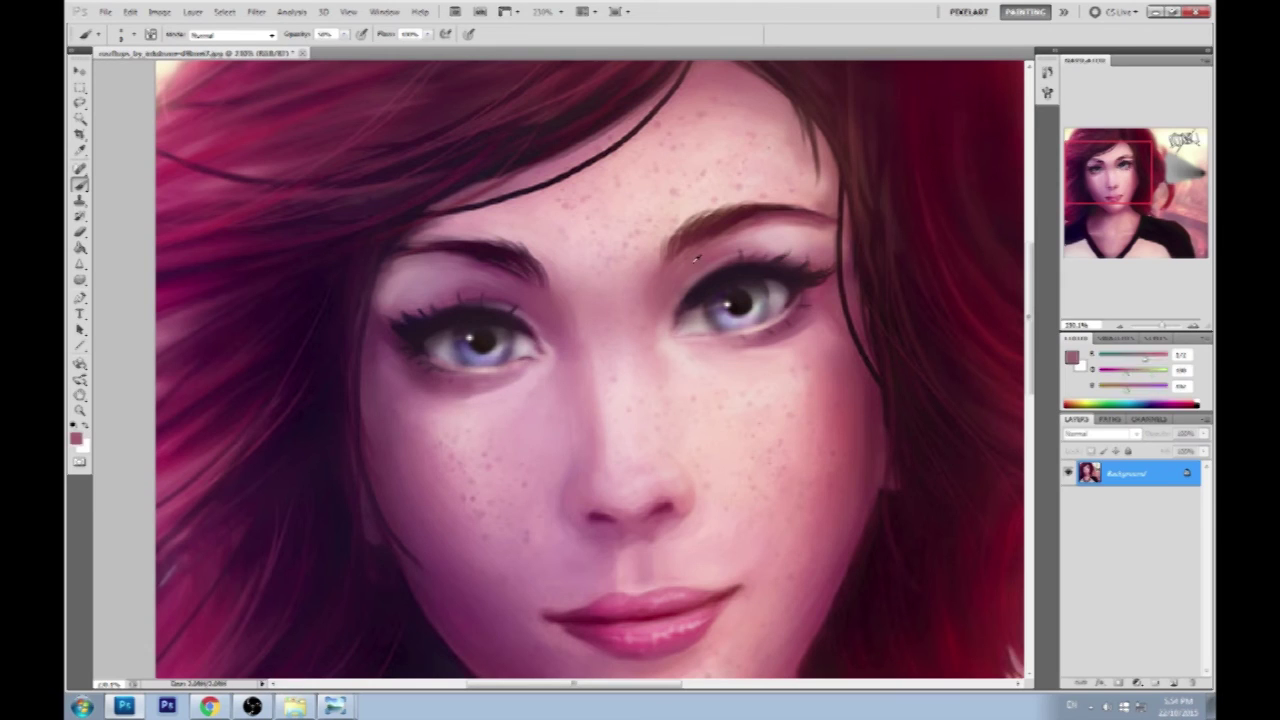
pyautogui.keyDown('alt'); pyautogui.click(731, 275); pyautogui.keyUp('alt')
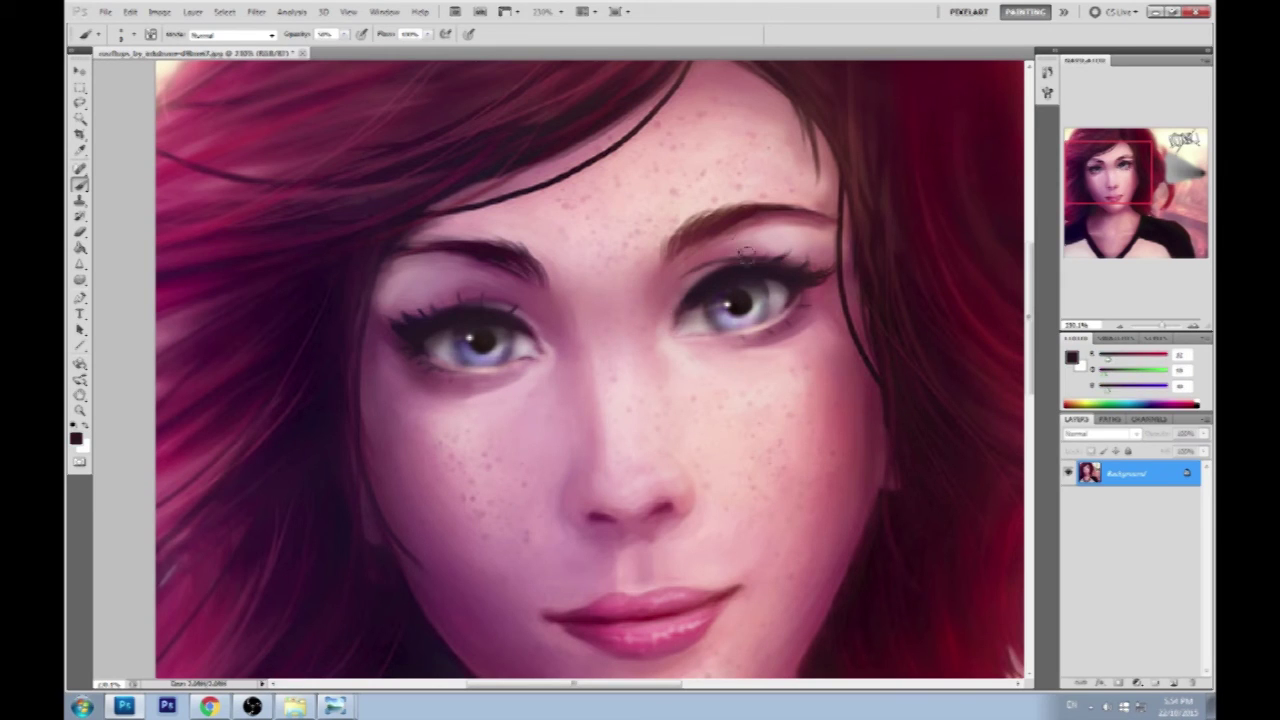
# Paint skin pink above the left eyebrow, then zoom back out to 100%.
pyautogui.click(79, 263)
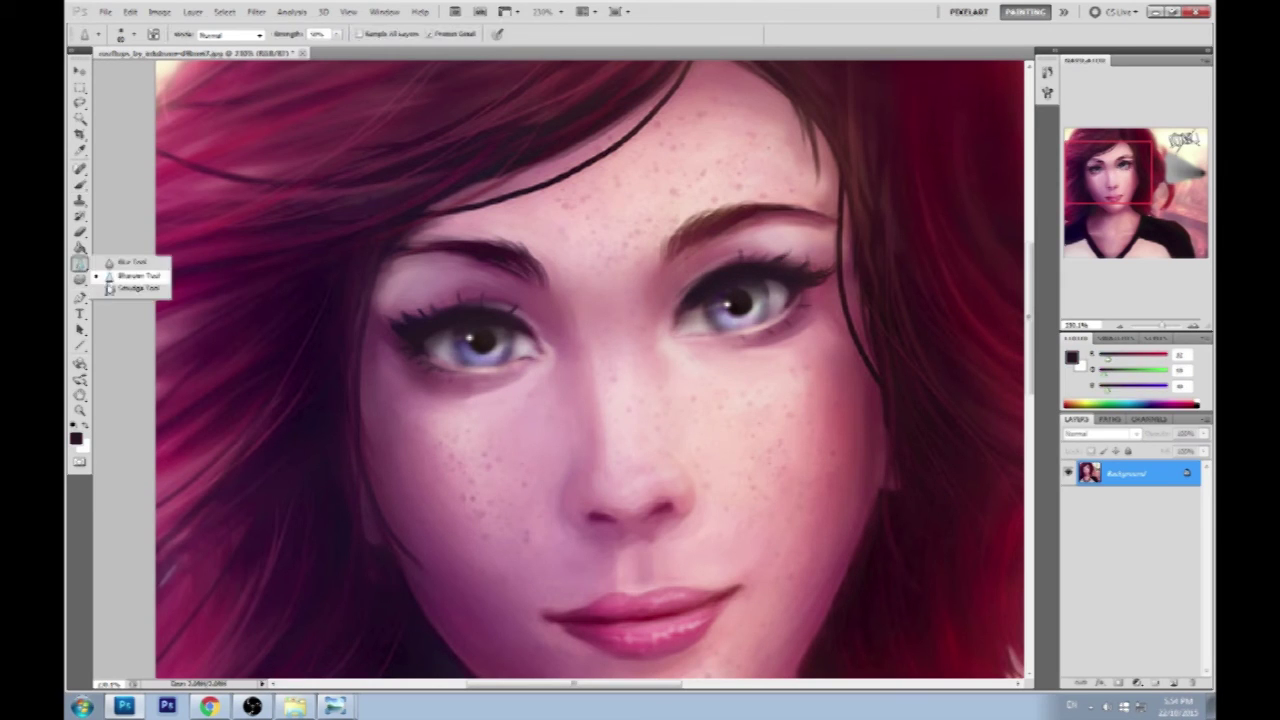
pyautogui.click(115, 294)
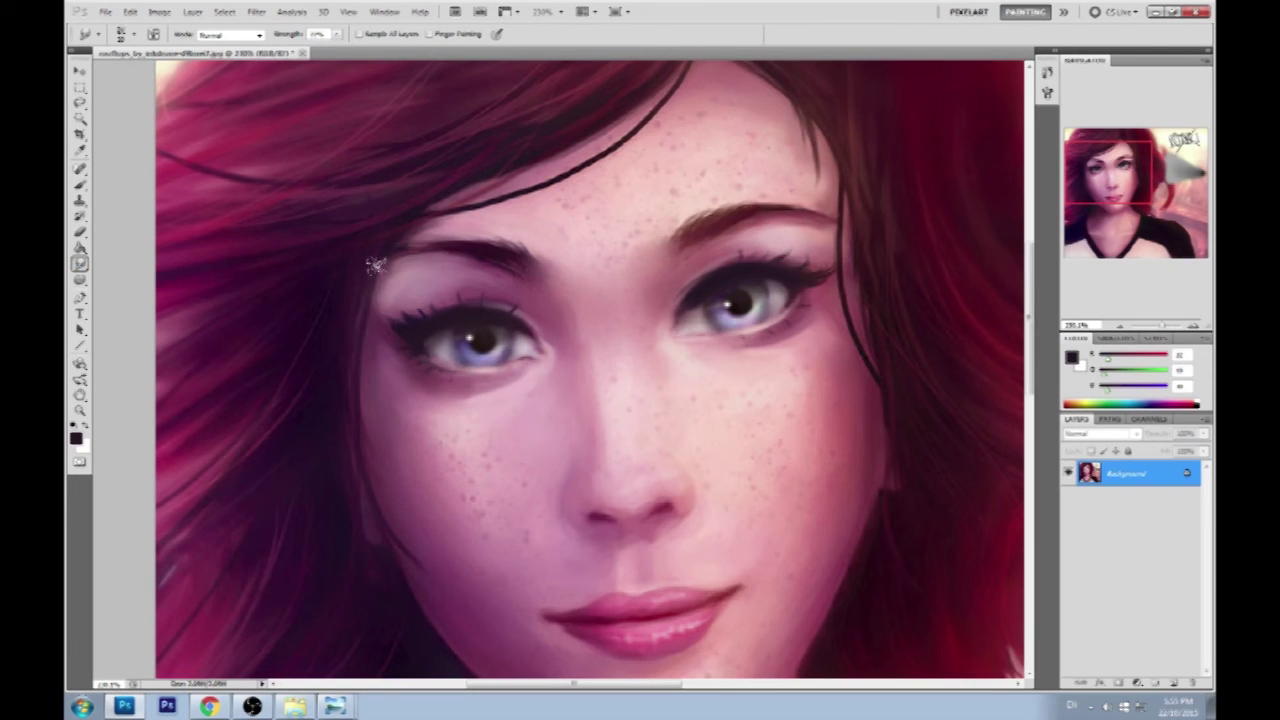
pyautogui.press('b')
pyautogui.moveTo(764, 412); pyautogui.dragTo(654, 357)
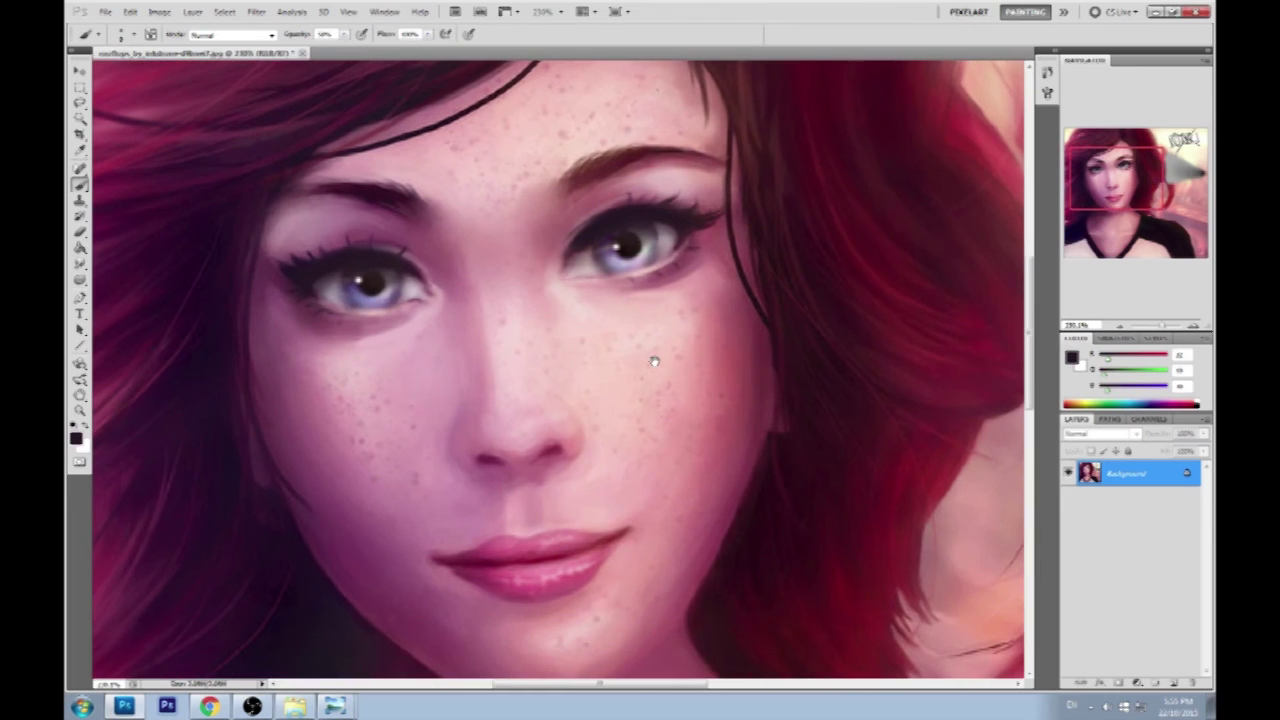
pyautogui.keyDown('alt'); pyautogui.click(698, 285); pyautogui.keyUp('alt')
pyautogui.hotkey('ctrl', '-')
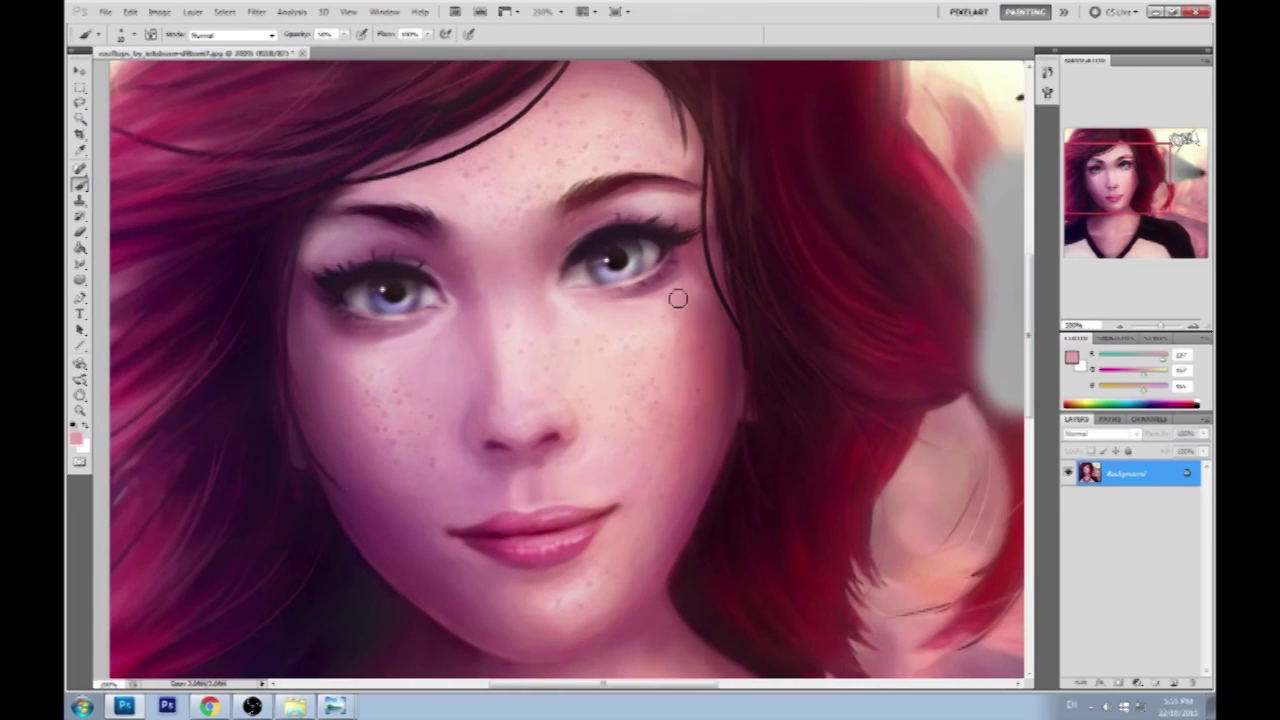
pyautogui.keyDown('alt'); pyautogui.click(617, 156); pyautogui.keyUp('alt')
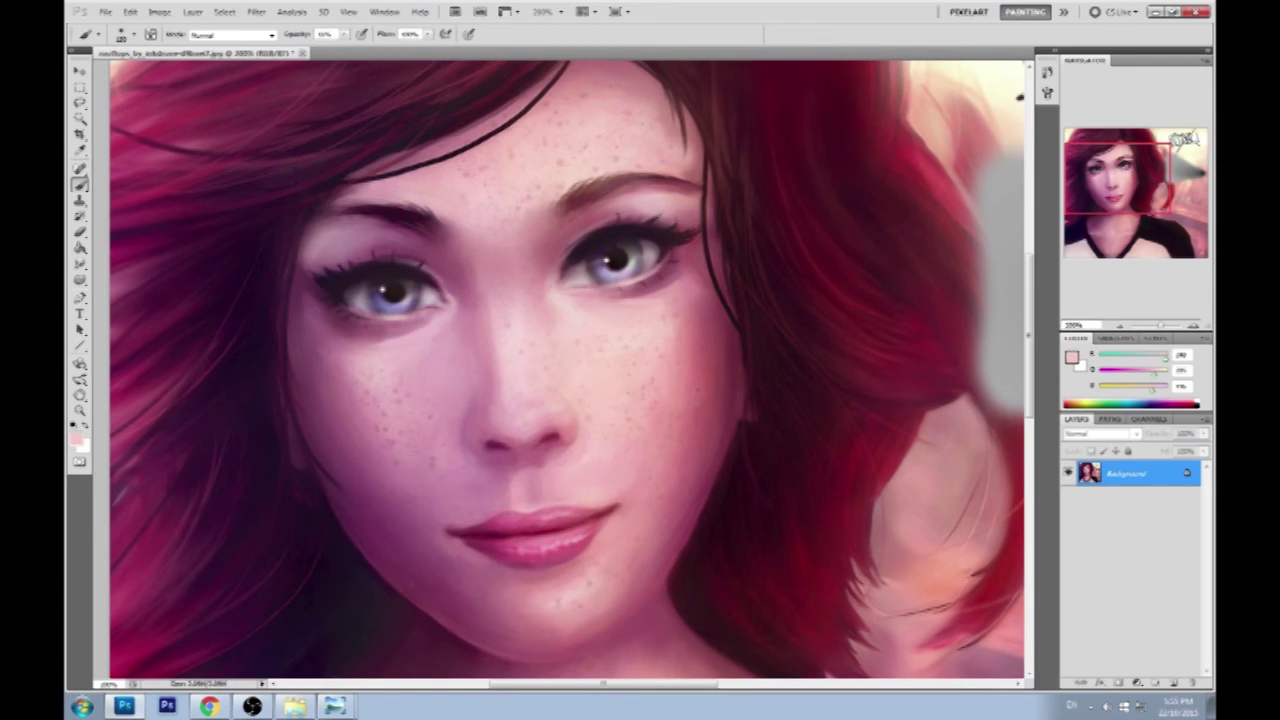
pyautogui.moveTo(350, 175)
pyautogui.mouseDown()
pyautogui.moveTo(400, 215)
pyautogui.moveTo(395, 225)
pyautogui.mouseUp()
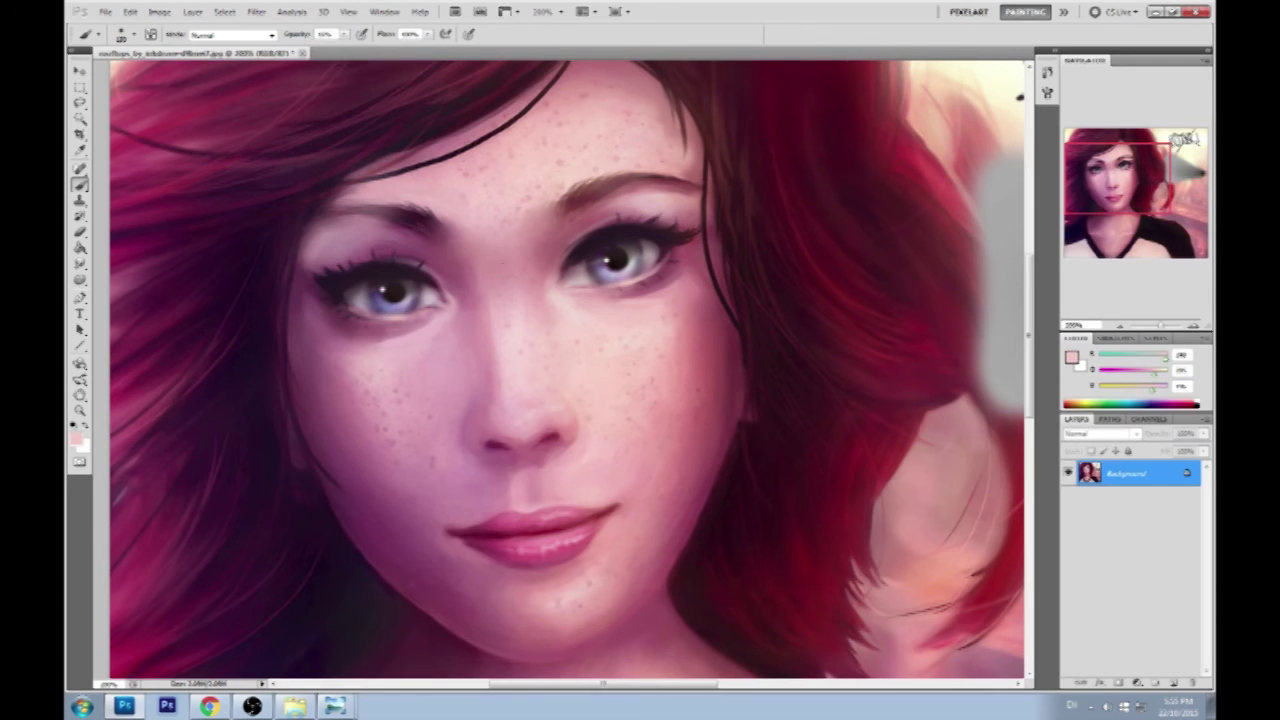
pyautogui.hotkey('ctrl', '-')
pyautogui.keyDown('alt'); pyautogui.click(492, 160); pyautogui.keyUp('alt')
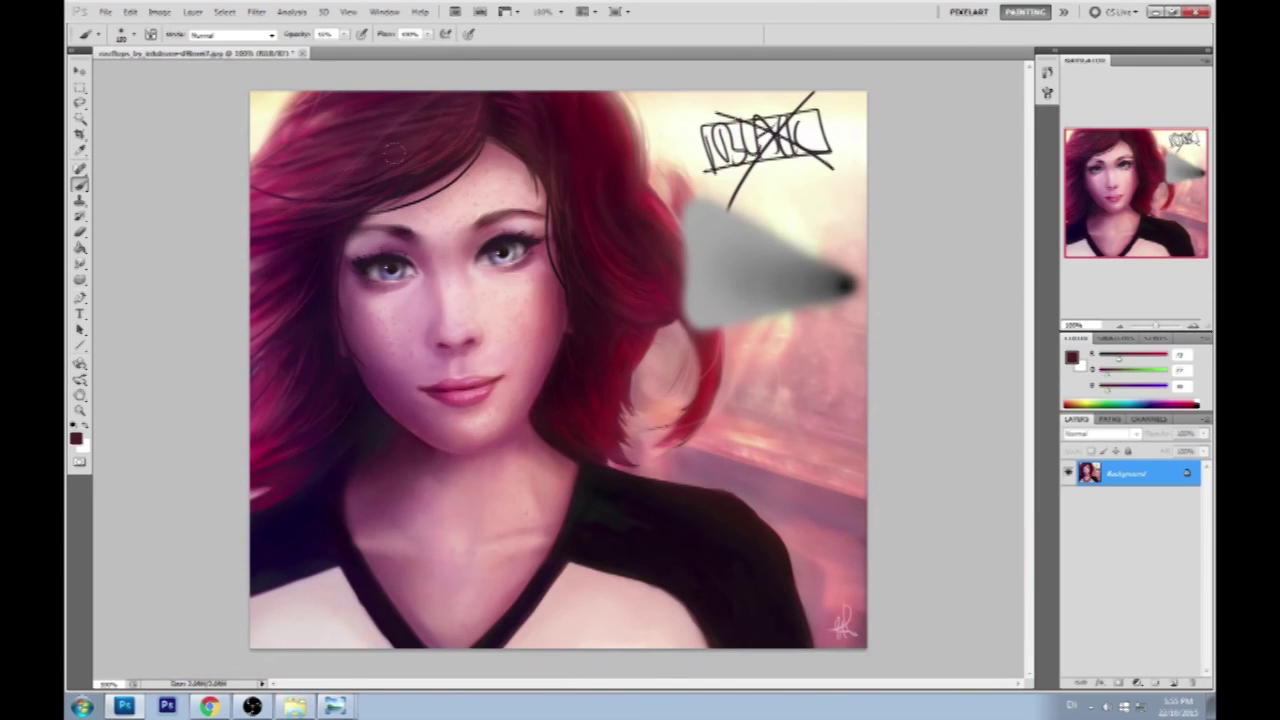
# Darken the forehead hairline with dark red, add small marks near the left eyebrow, and zoom into the face.
pyautogui.moveTo(478, 170)
pyautogui.mouseDown()
pyautogui.moveTo(370, 224)
pyautogui.moveTo(350, 256)
pyautogui.moveTo(348, 310)
pyautogui.mouseUp()
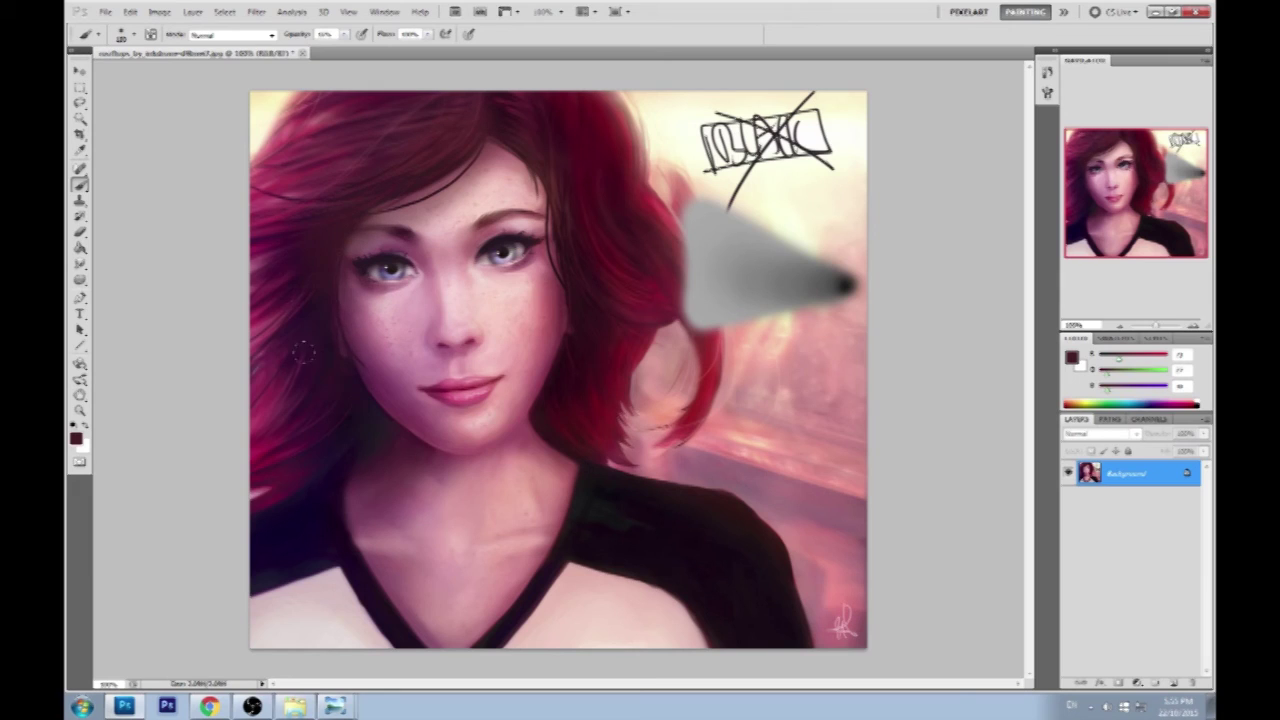
pyautogui.hotkey('ctrl', 'z')
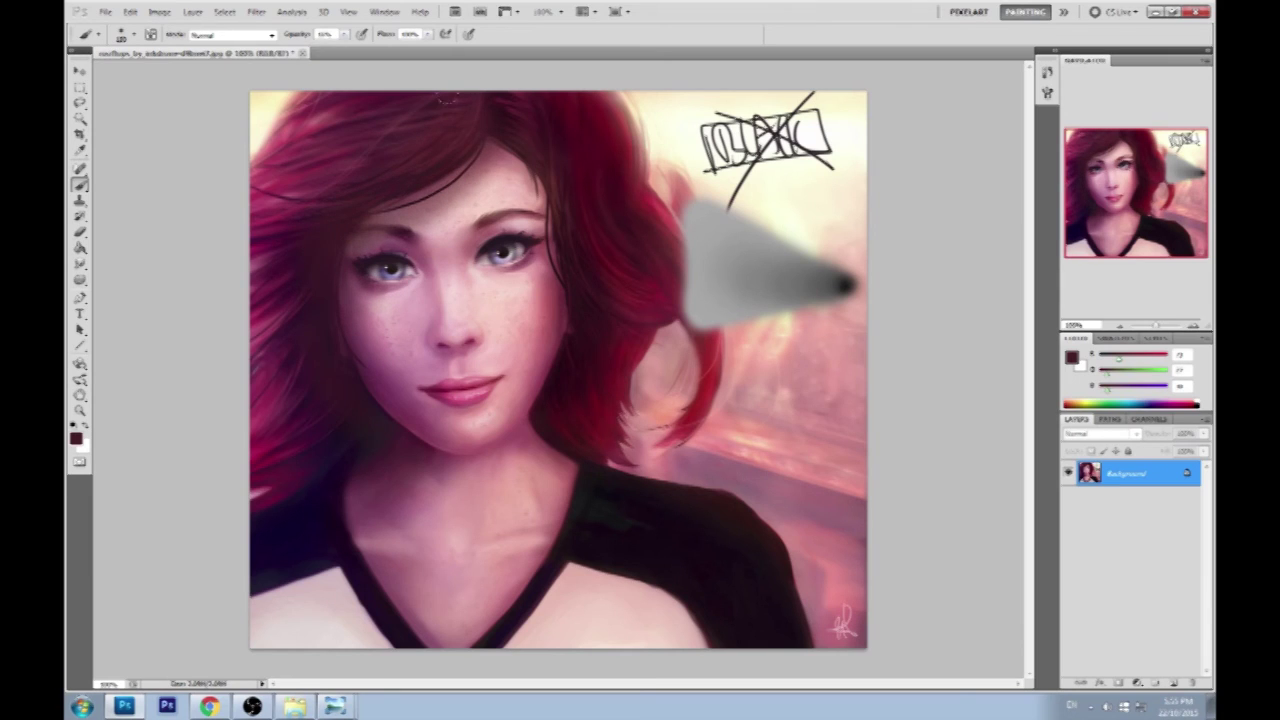
pyautogui.moveTo(388, 218); pyautogui.dragTo(426, 202)
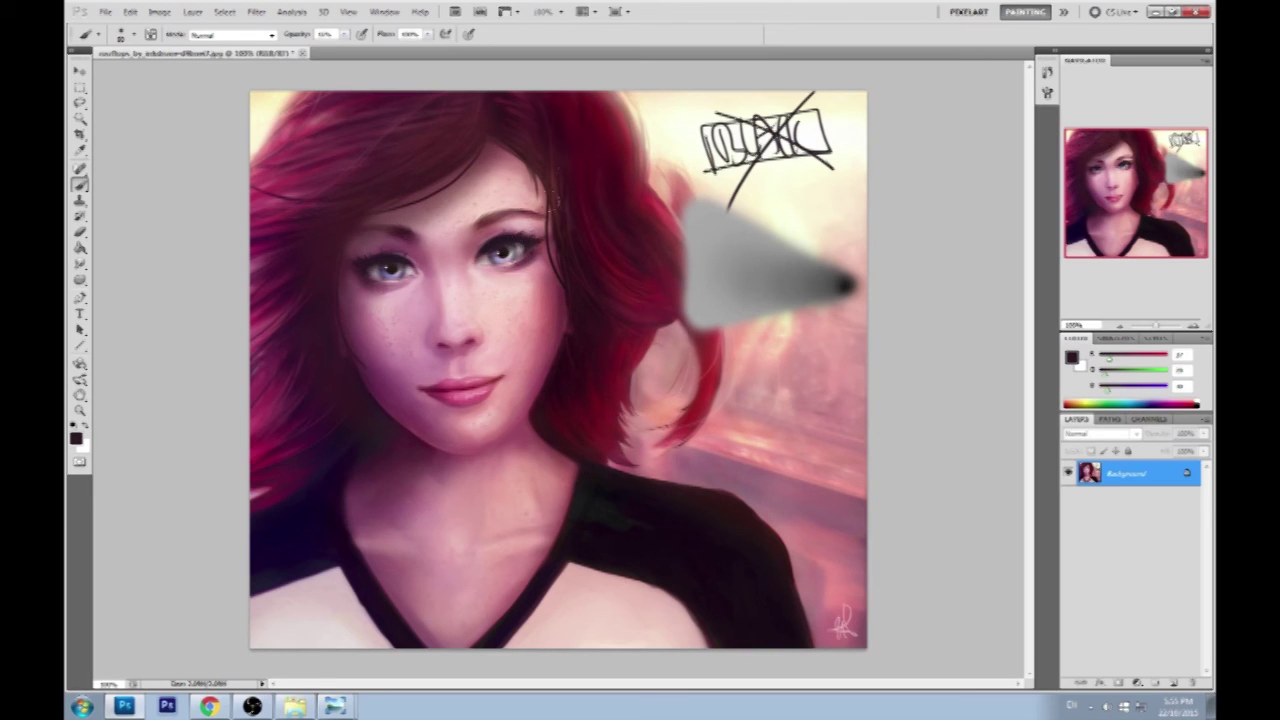
pyautogui.keyDown('alt'); pyautogui.click(505, 263); pyautogui.keyUp('alt')
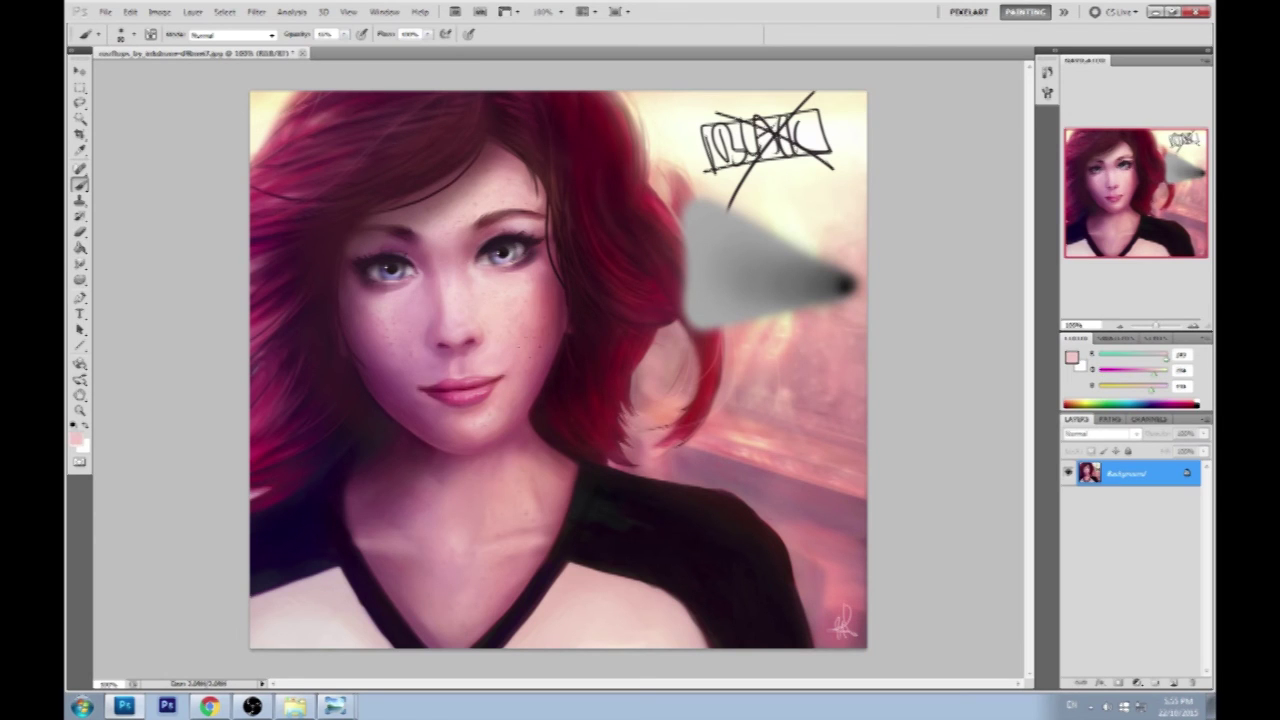
pyautogui.hotkey('ctrl', 'space')
pyautogui.moveTo(380, 265); pyautogui.dragTo(910, 463)
pyautogui.keyDown('alt'); pyautogui.click(910, 463); pyautogui.keyUp('alt')
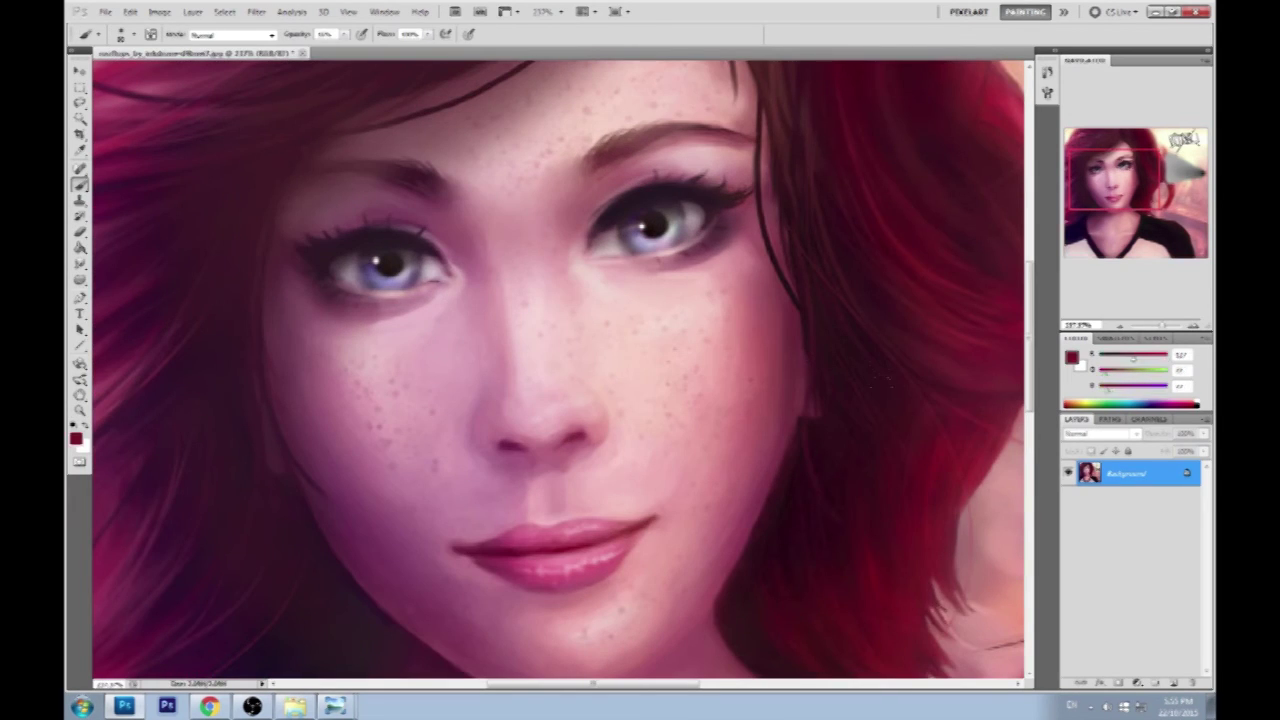
# Add a new layer in Color blend mode and set the foreground to a bright pink-red.
pyautogui.click(1173, 682)
pyautogui.click(1100, 433)
pyautogui.click(1095, 414)
pyautogui.click(1076, 357)
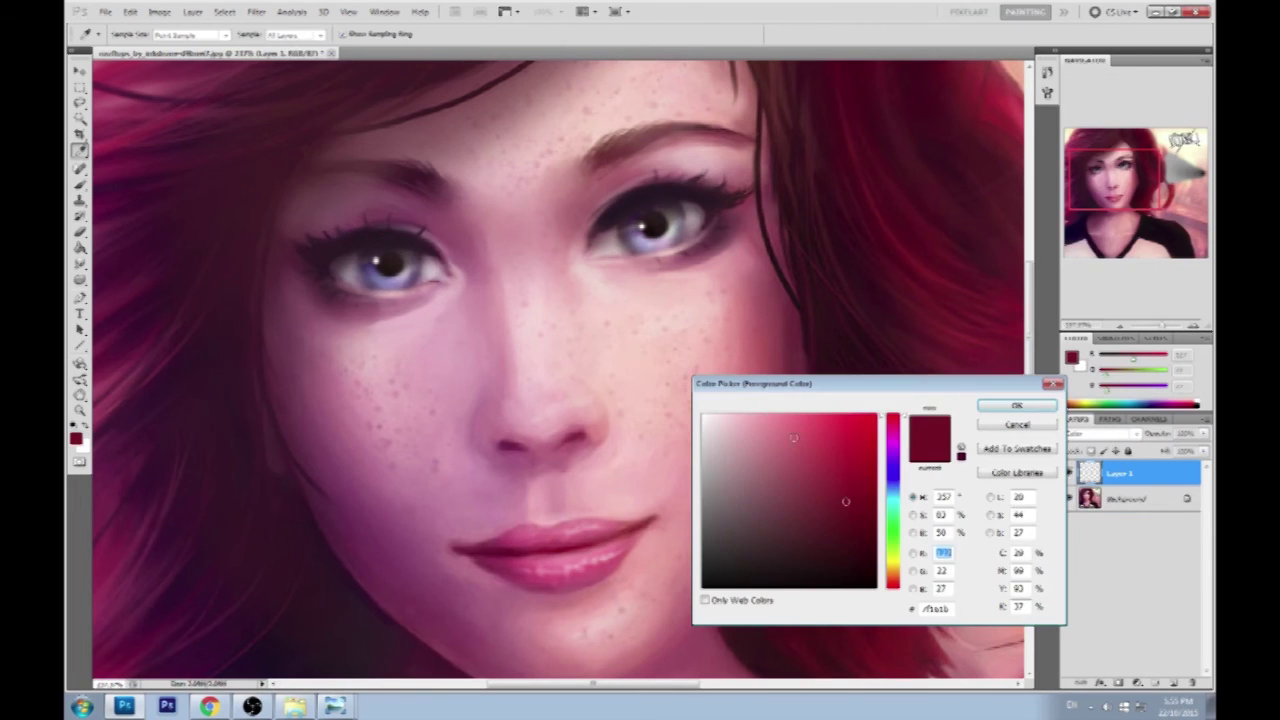
pyautogui.click(830, 430)
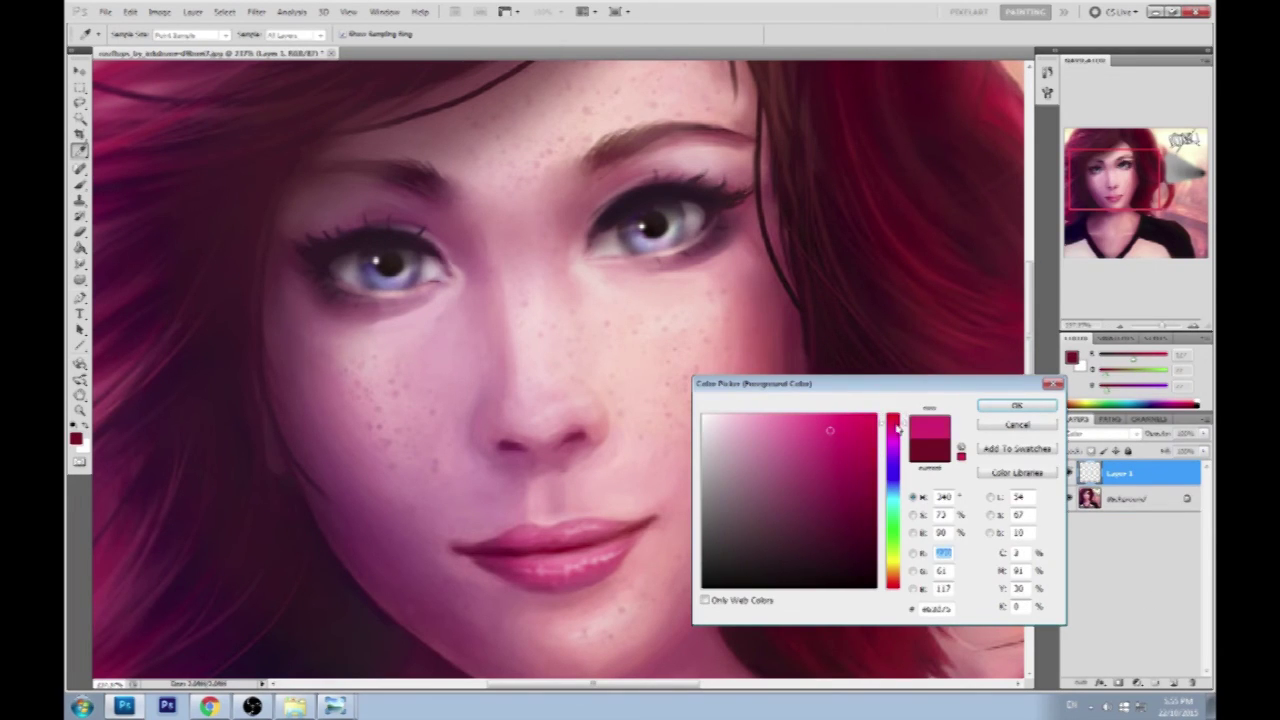
pyautogui.click(894, 585)
pyautogui.click(806, 414)
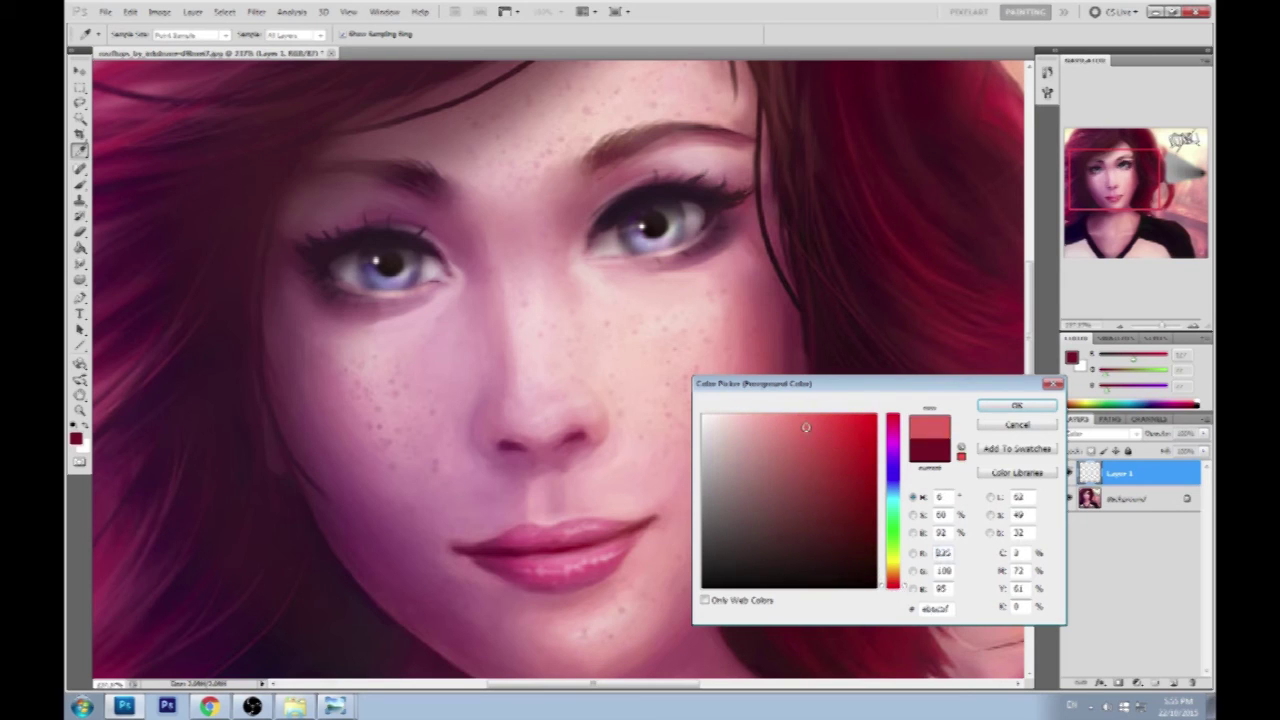
pyautogui.click(895, 588)
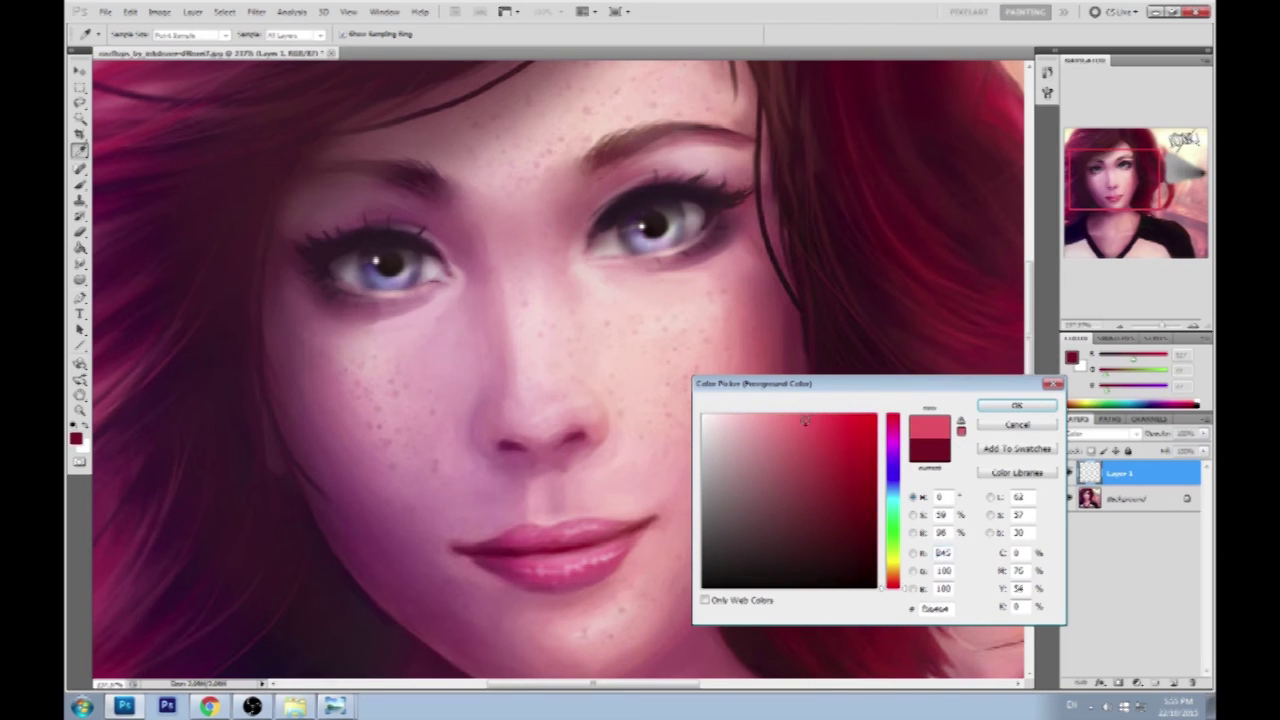
pyautogui.click(1016, 405)
# Sample light skin pink and a darker pink near the right eye on another new layer.
pyautogui.press('b')
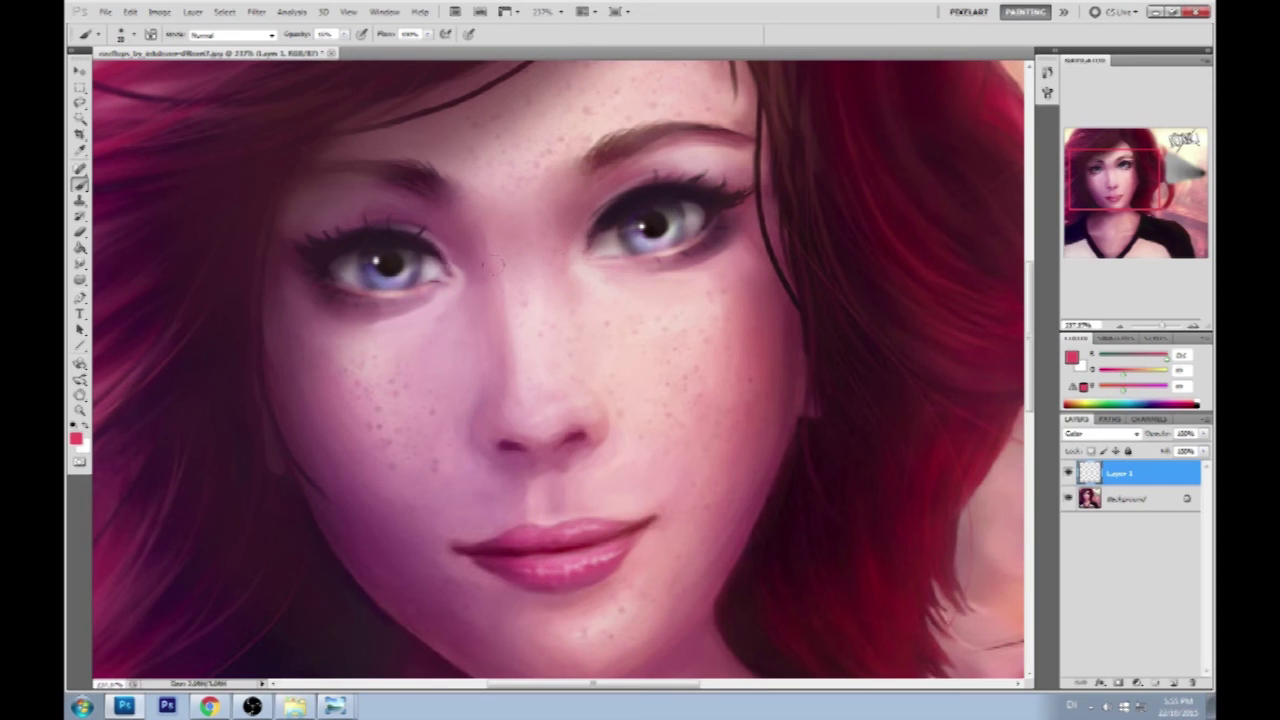
pyautogui.keyDown('alt'); pyautogui.click(596, 272); pyautogui.keyUp('alt')
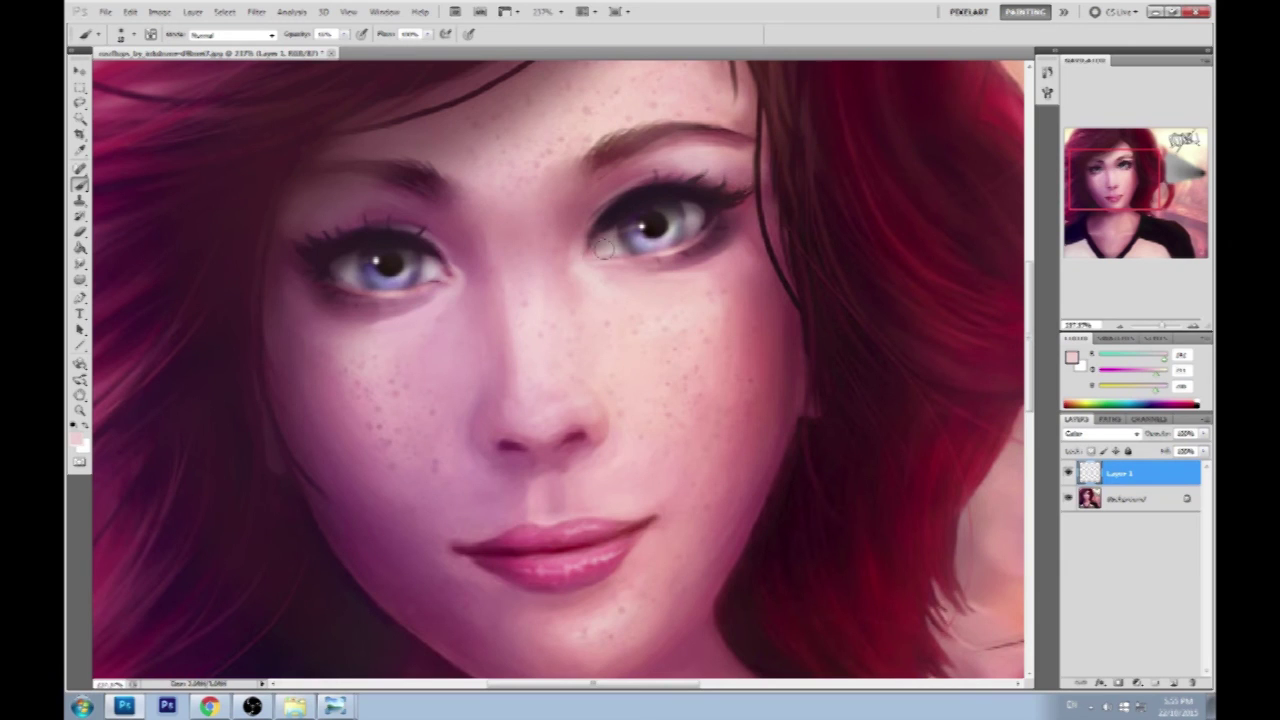
pyautogui.click(1172, 681)
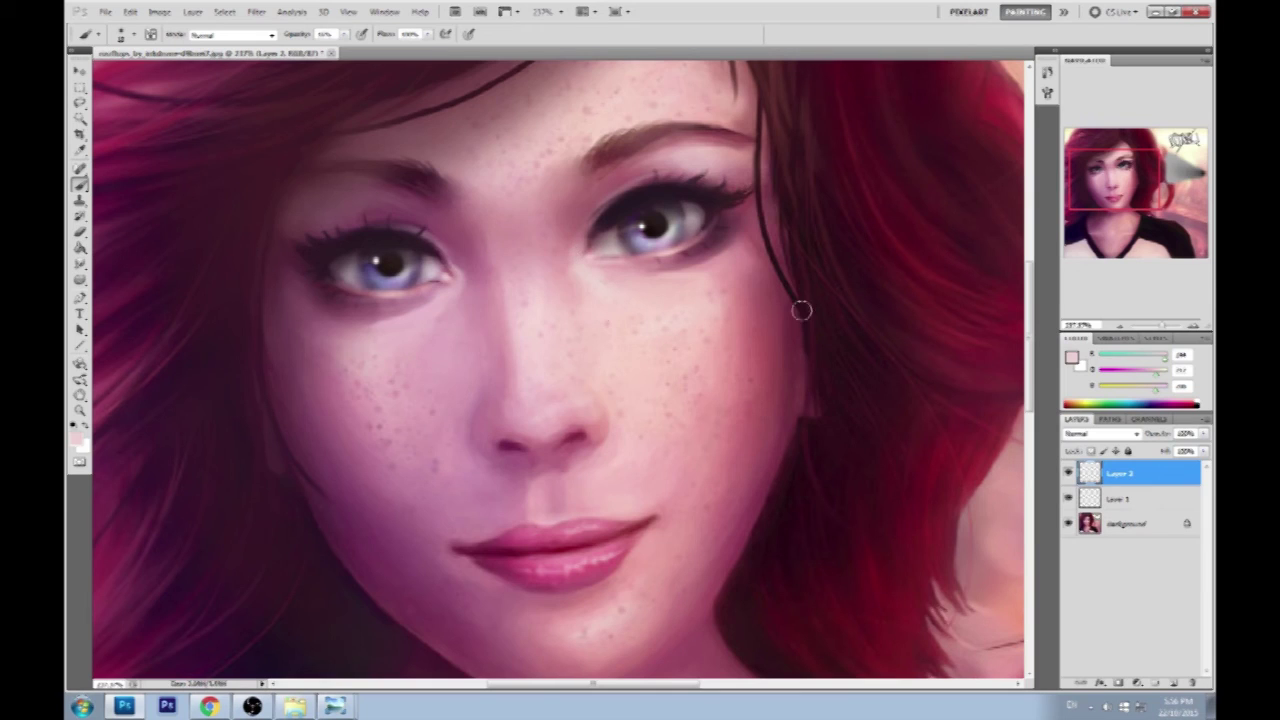
pyautogui.keyDown('alt'); pyautogui.click(613, 254); pyautogui.keyUp('alt')
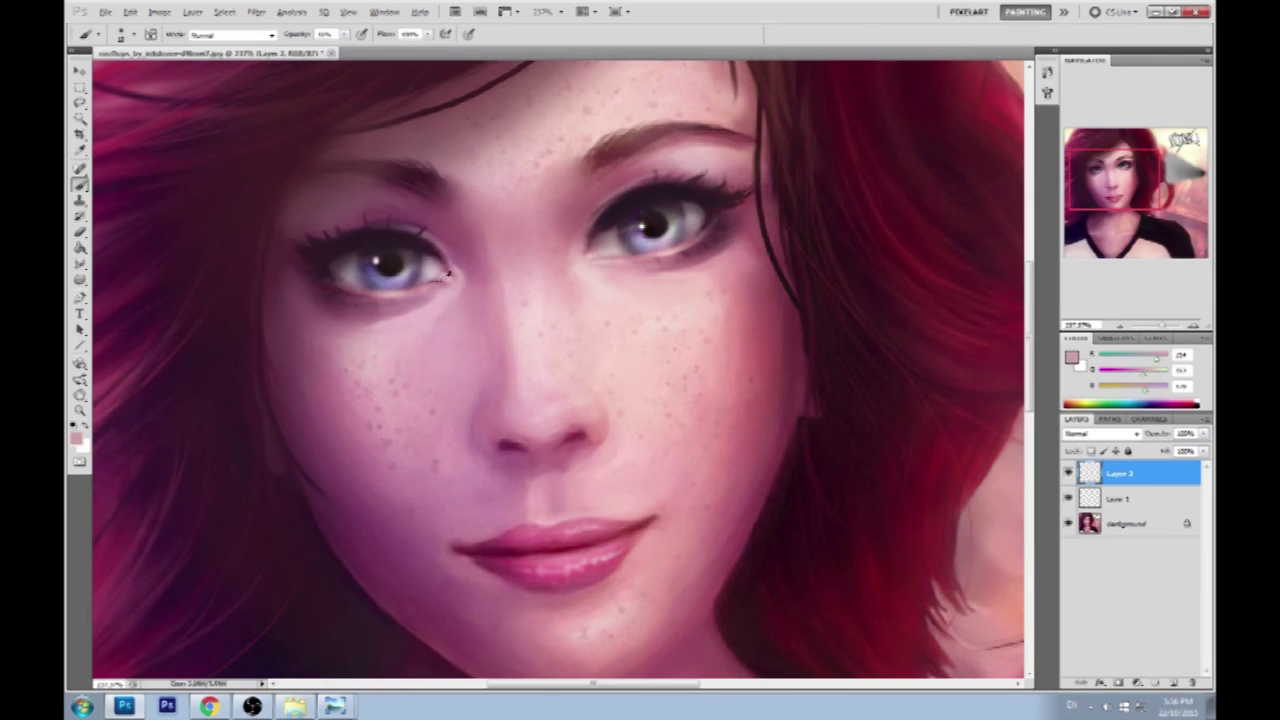
# Smudge the inner corner of the left eye to soften it.
pyautogui.keyDown('alt'); pyautogui.click(447, 272); pyautogui.keyUp('alt')
pyautogui.moveTo(80, 263); pyautogui.dragTo(121, 292)
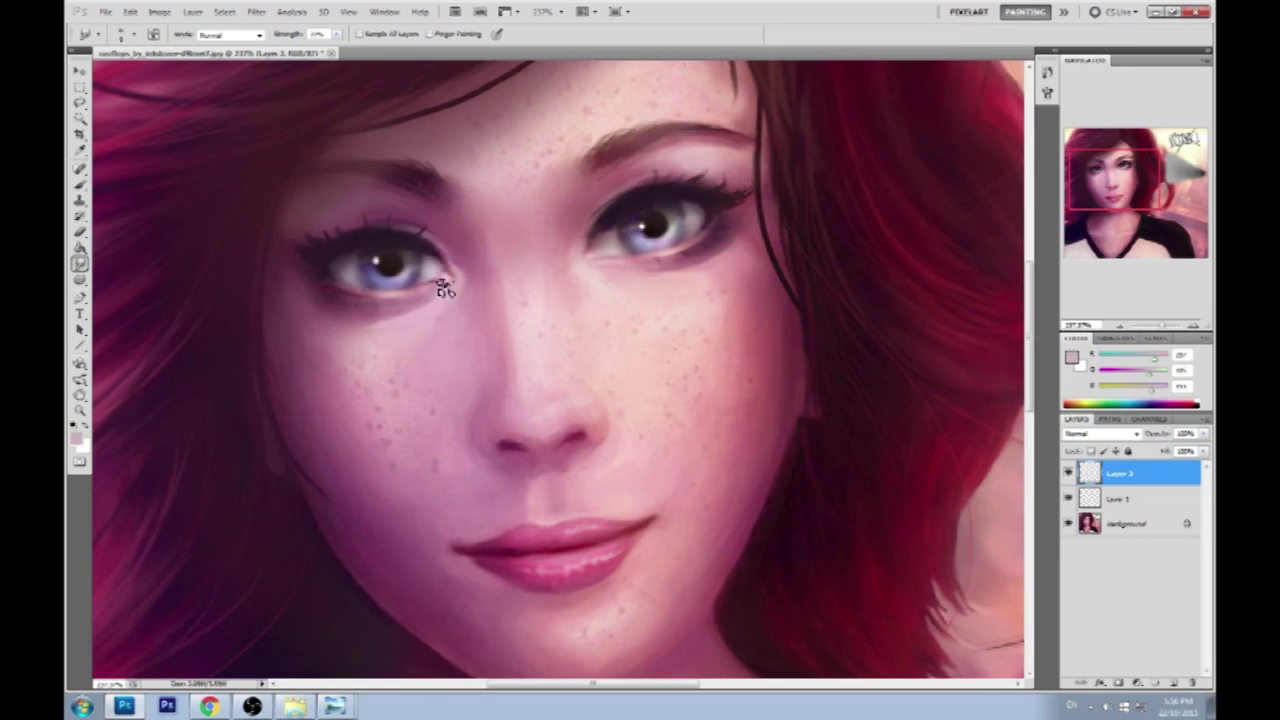
pyautogui.moveTo(445, 289)
pyautogui.mouseDown()
pyautogui.moveTo(423, 289)
pyautogui.moveTo(437, 277)
pyautogui.mouseUp()
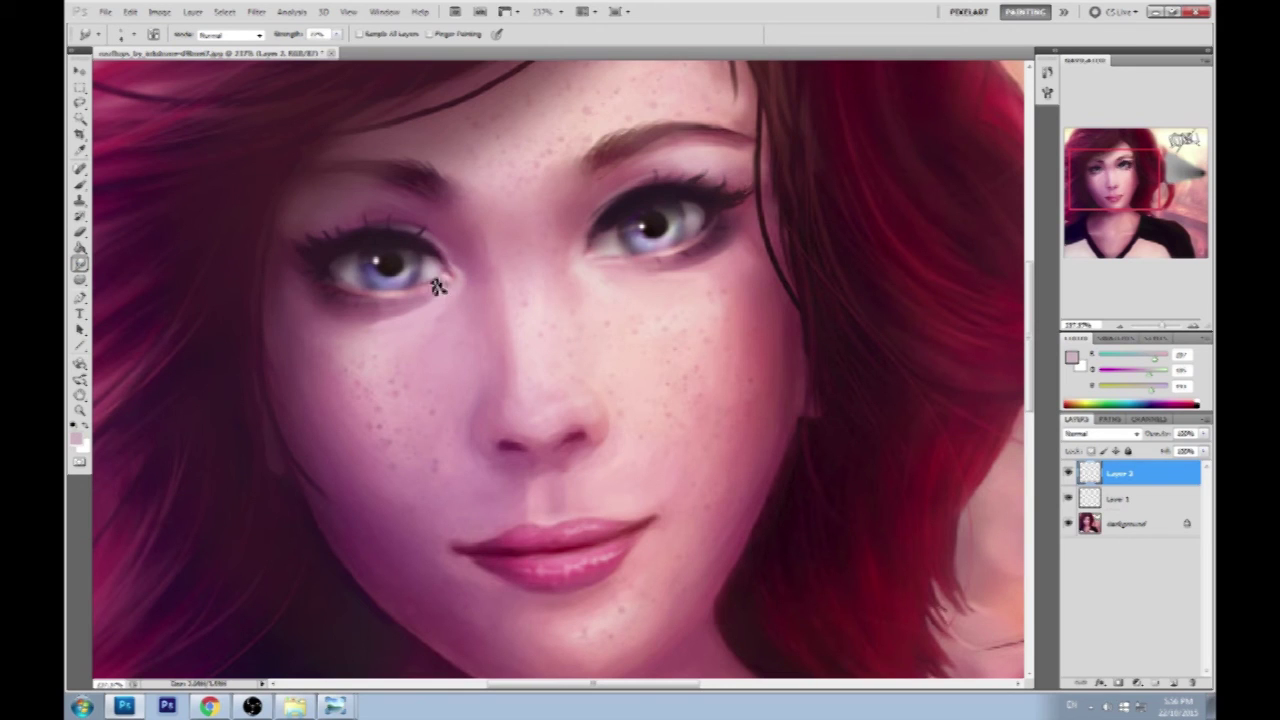
# Merge the painting layers down and flatten the image into one Background layer.
pyautogui.rightClick(1187, 523)
pyautogui.click(1140, 614)
pyautogui.rightClick(1150, 480)
pyautogui.click(1140, 654)
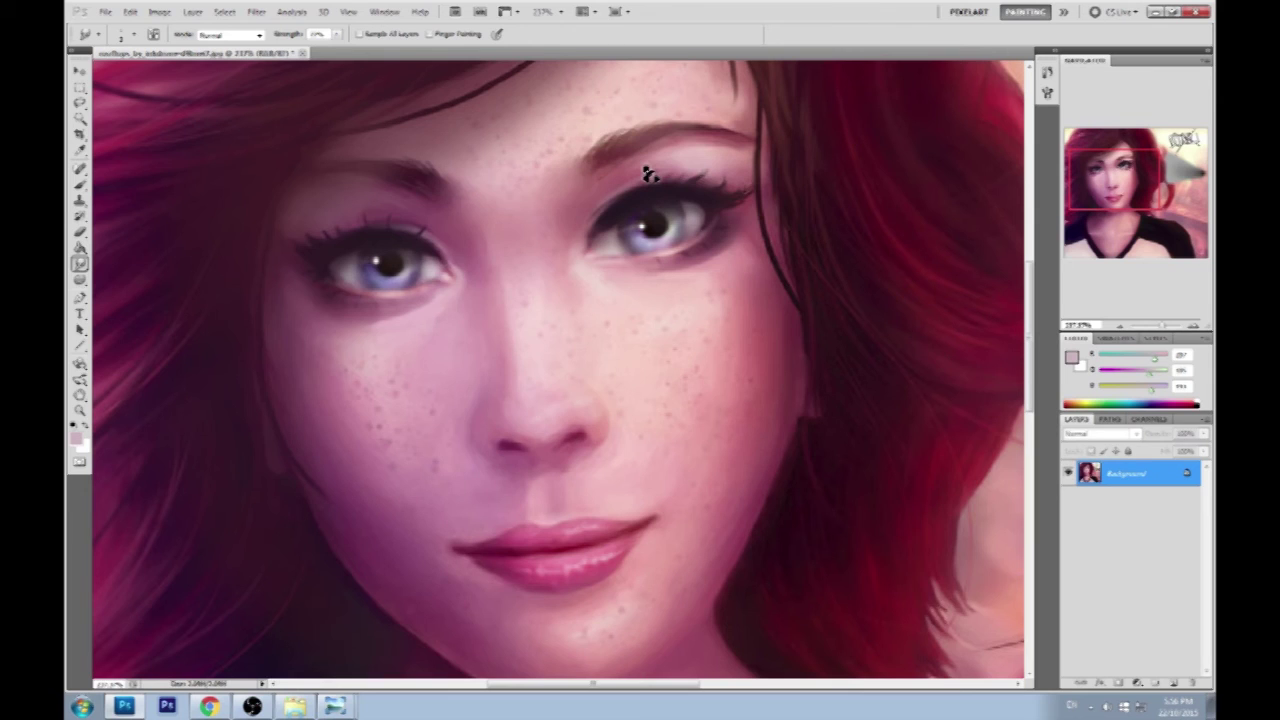
# Switch to the Smudge Tool and raise its strength to 47%.
pyautogui.moveTo(79, 264); pyautogui.dragTo(108, 290)
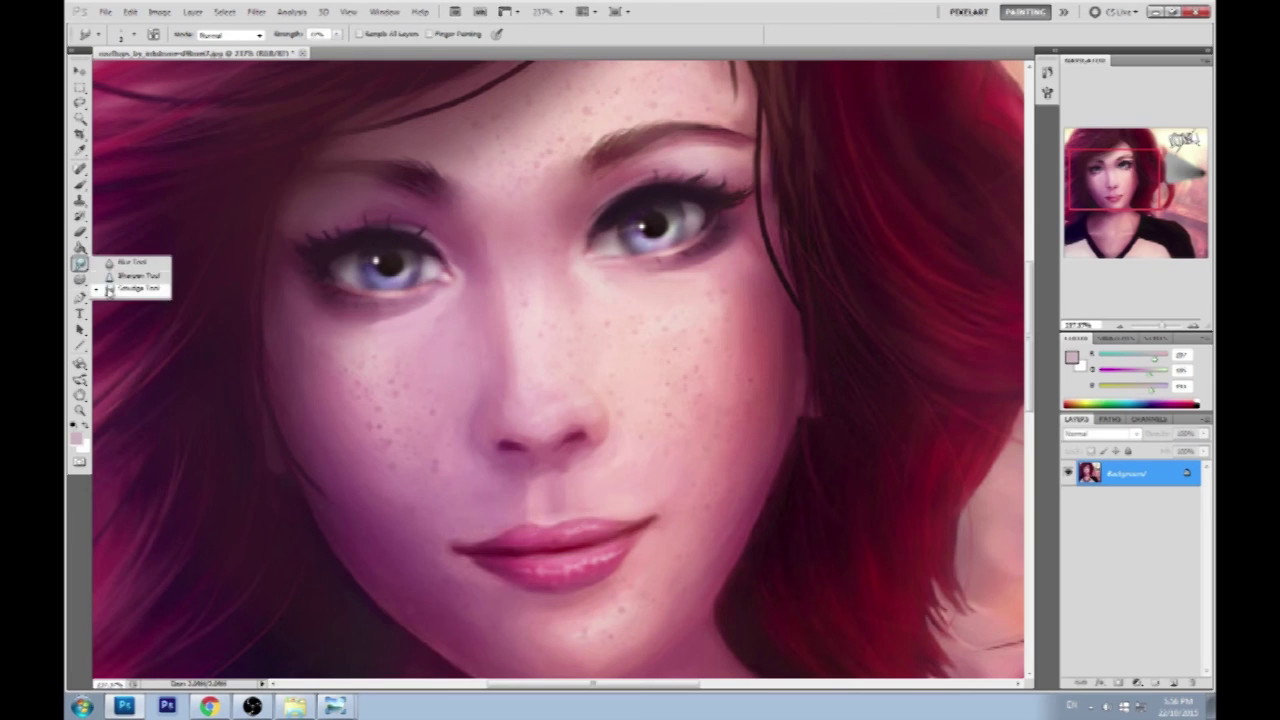
pyautogui.click(108, 290)
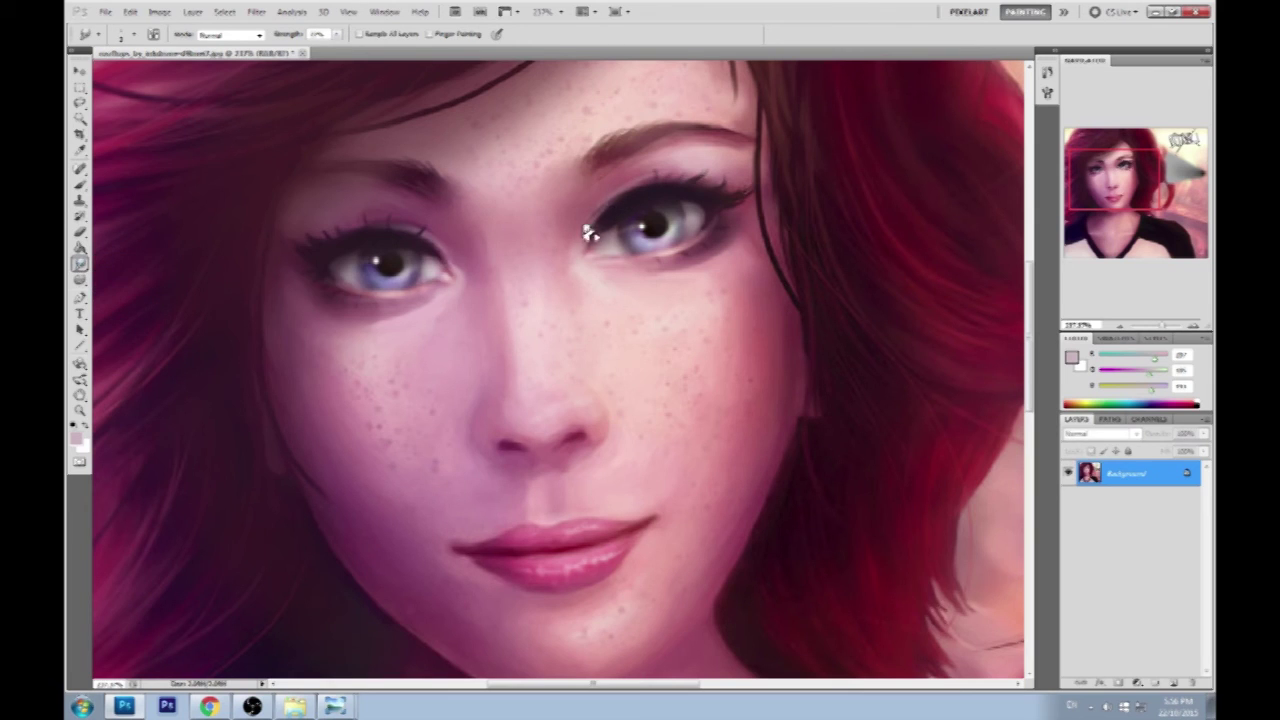
pyautogui.click(336, 34)
pyautogui.moveTo(318, 50); pyautogui.dragTo(354, 50)
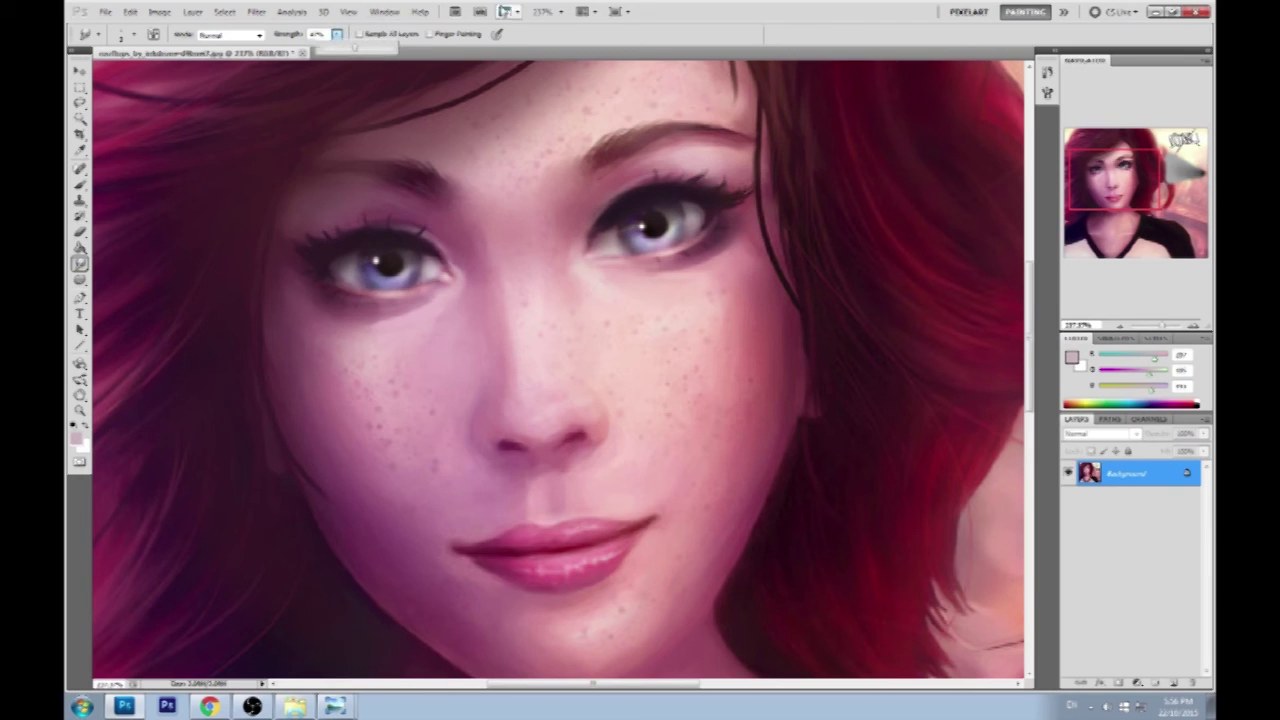
# Sample a dark red-brown from the right eye with a smaller brush, then zoom out to 100%.
pyautogui.press('b')
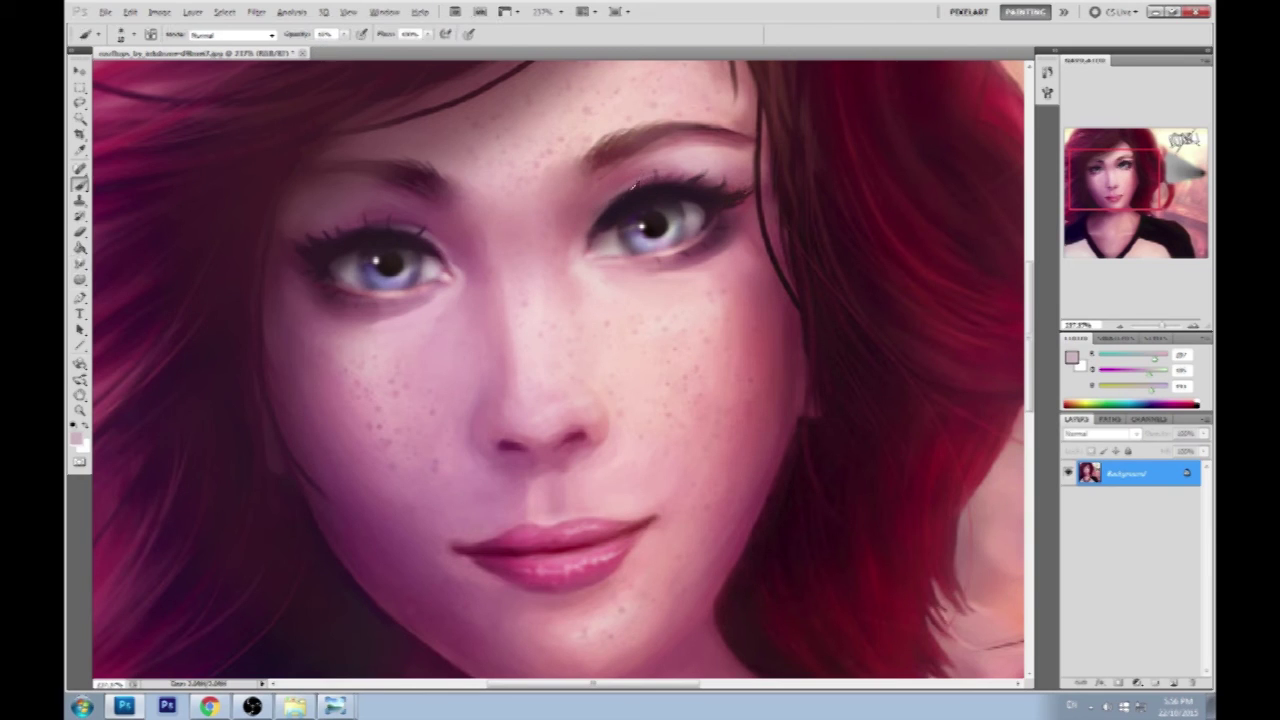
pyautogui.keyDown('alt'); pyautogui.click(621, 201); pyautogui.keyUp('alt')
pyautogui.press('[')
pyautogui.press('[')
pyautogui.press('[')
pyautogui.press('5')
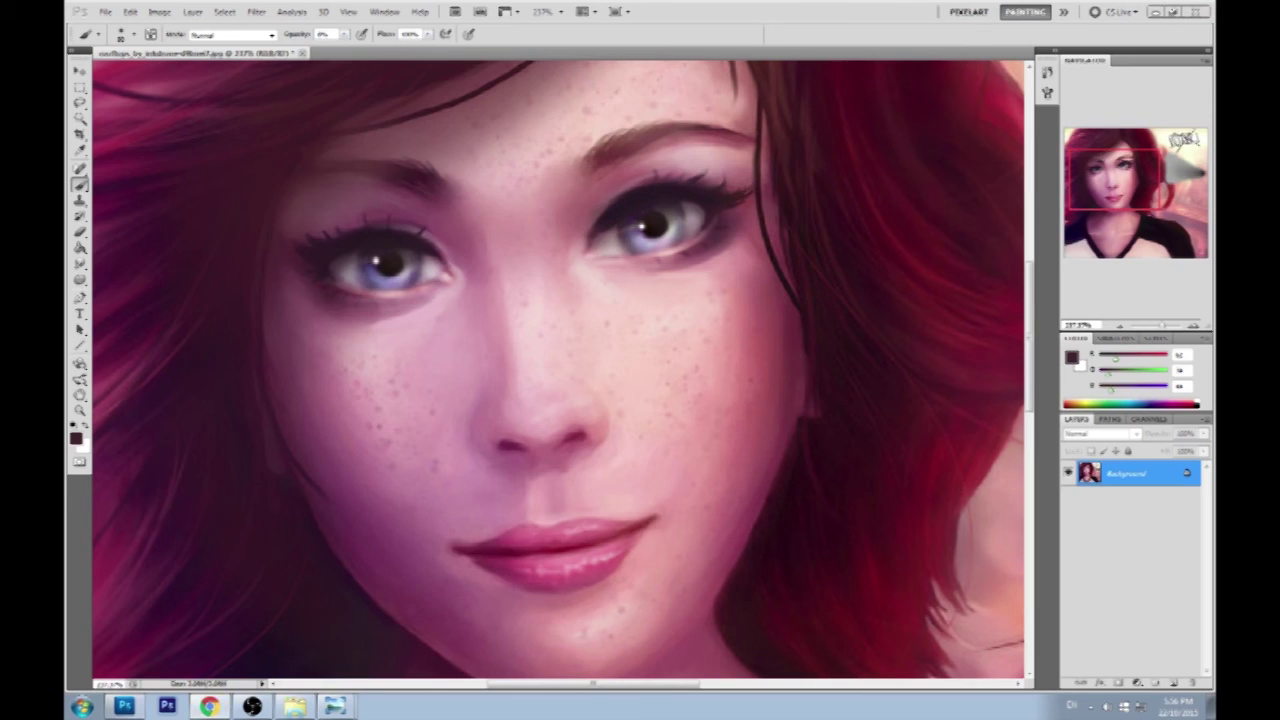
pyautogui.keyDown('alt'); pyautogui.click(660, 191); pyautogui.keyUp('alt')
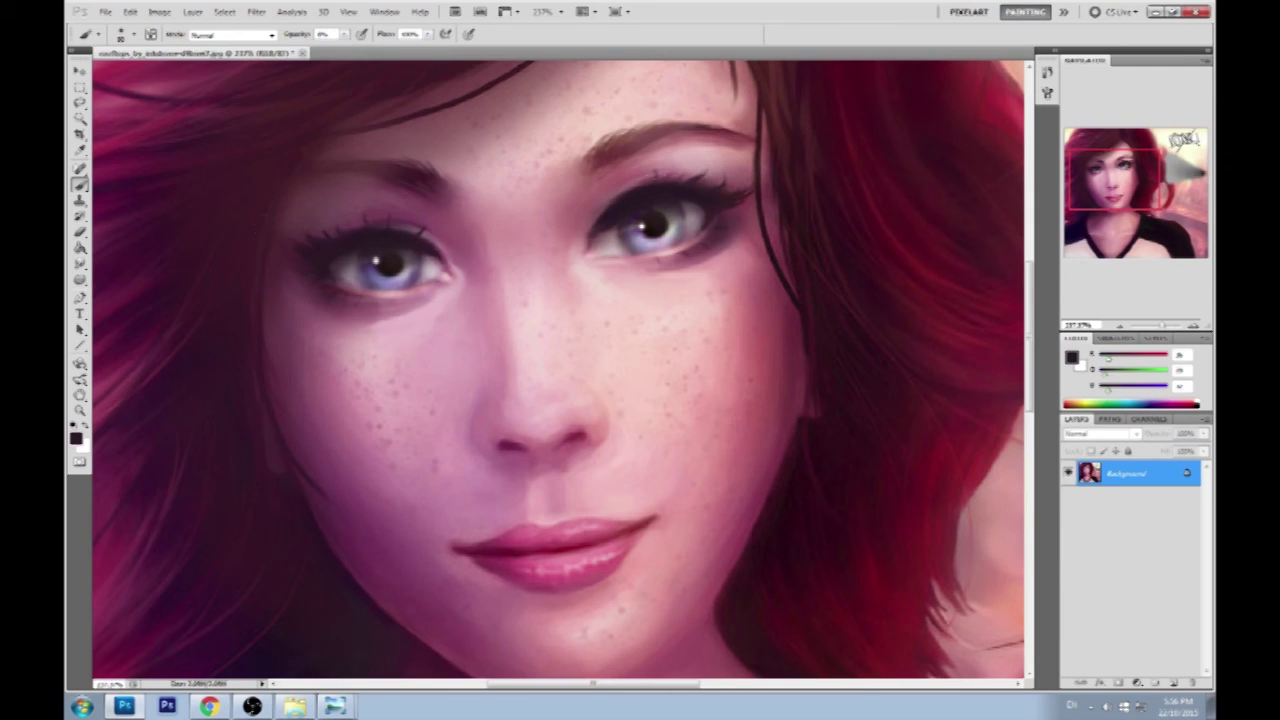
pyautogui.hotkey('ctrl', '-')
pyautogui.hotkey('ctrl', '-')
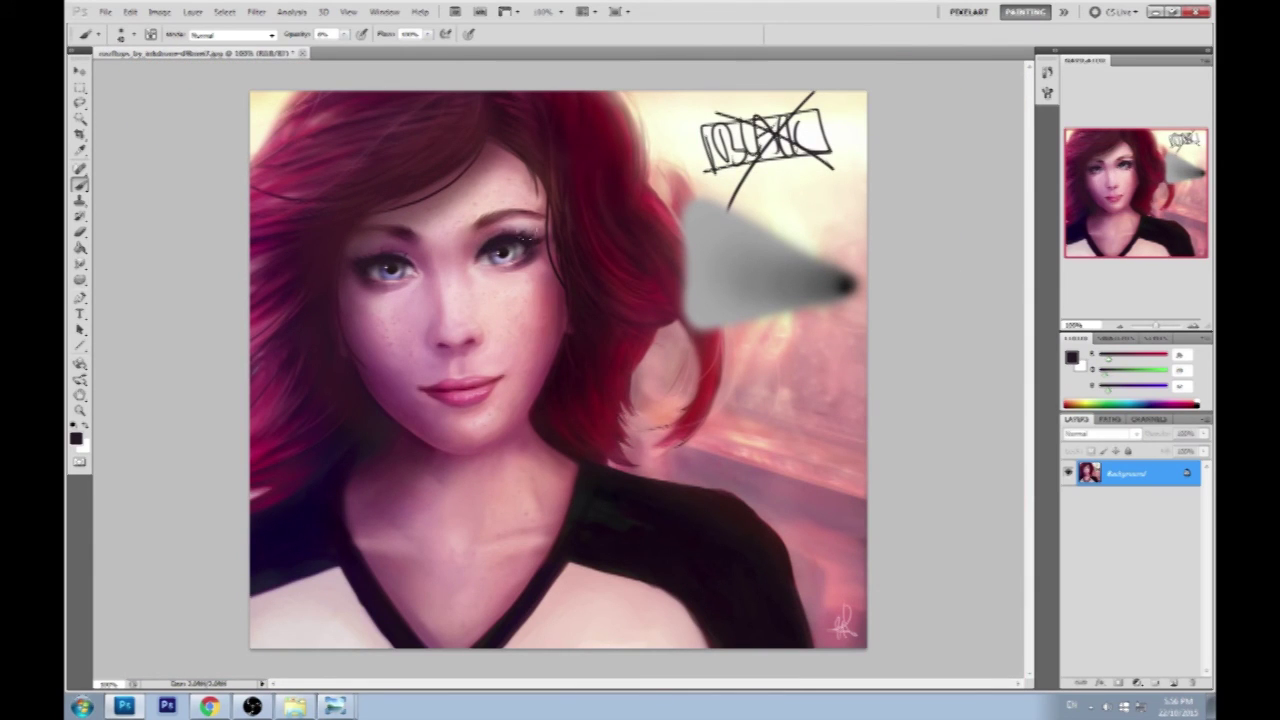
# Raise the brush opacity to about 14% and sample a red from the hair.
pyautogui.click(345, 33)
pyautogui.moveTo(356, 47); pyautogui.dragTo(364, 47)
pyautogui.click(520, 207)
pyautogui.keyDown('alt'); pyautogui.click(598, 166); pyautogui.keyUp('alt')
# Add a new Layer 1, alternate brush and eraser, and enlarge the brush.
pyautogui.click(1170, 683)
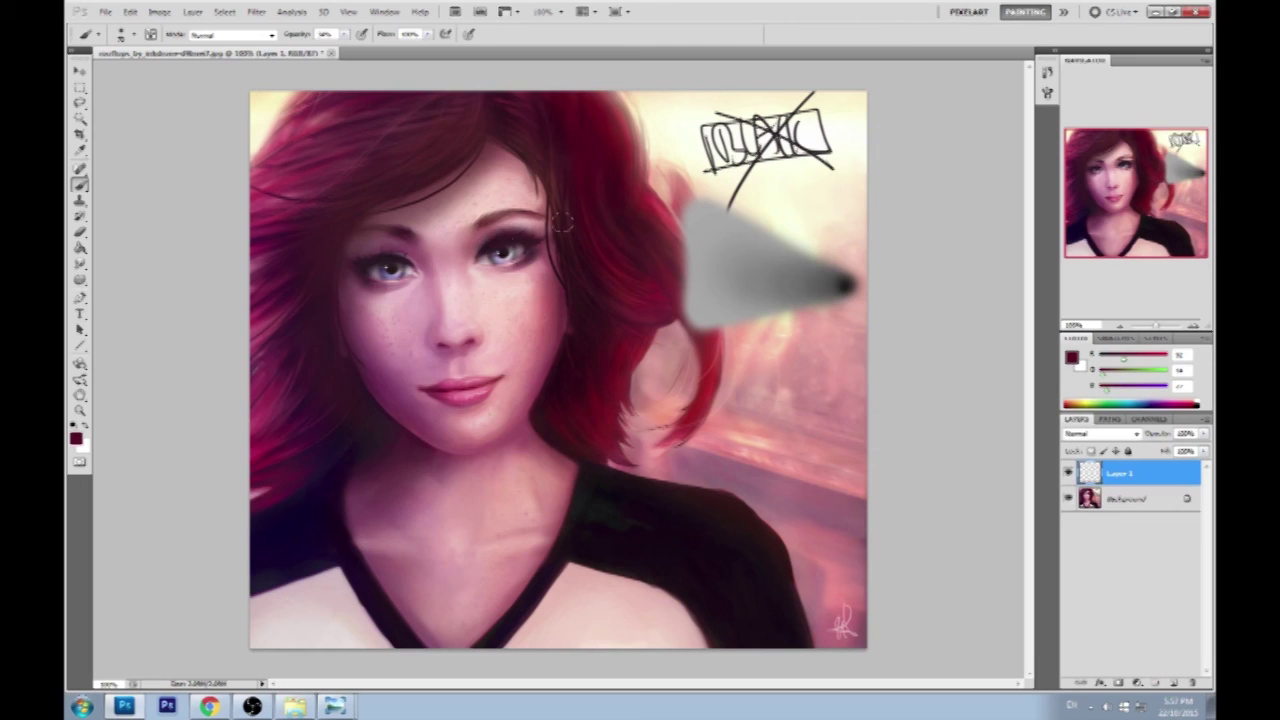
pyautogui.press('e')
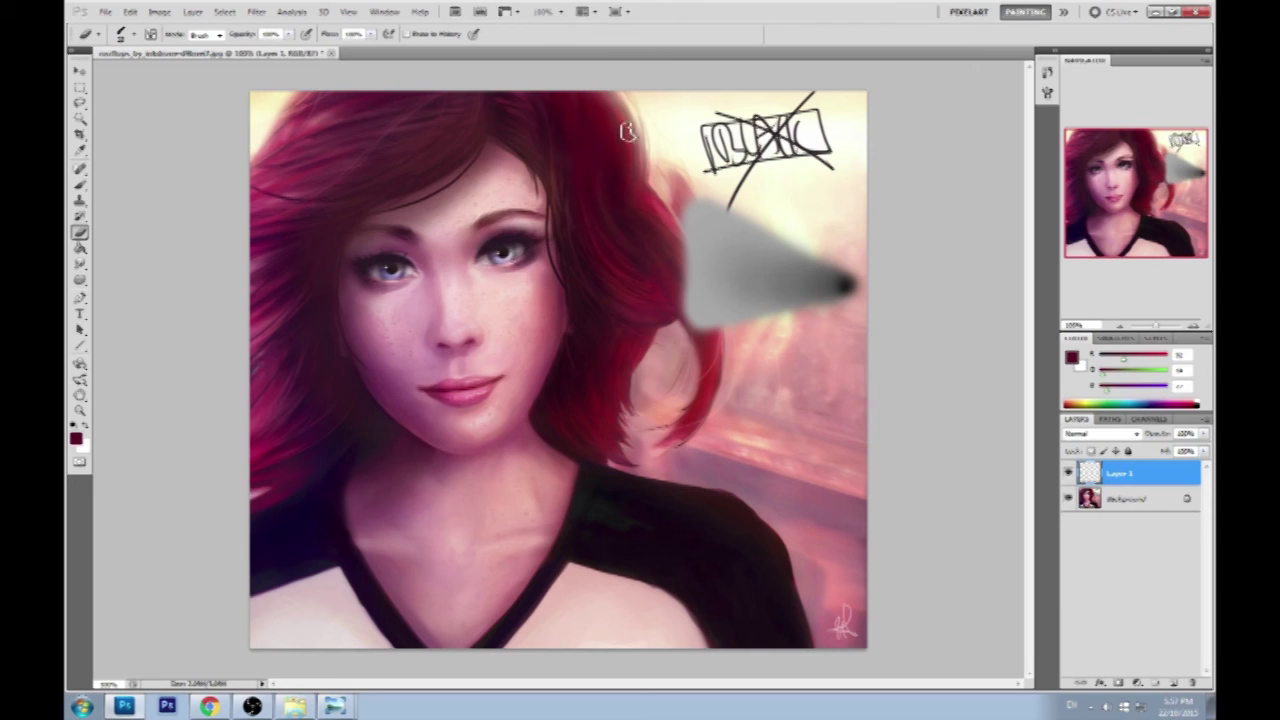
pyautogui.press('b')
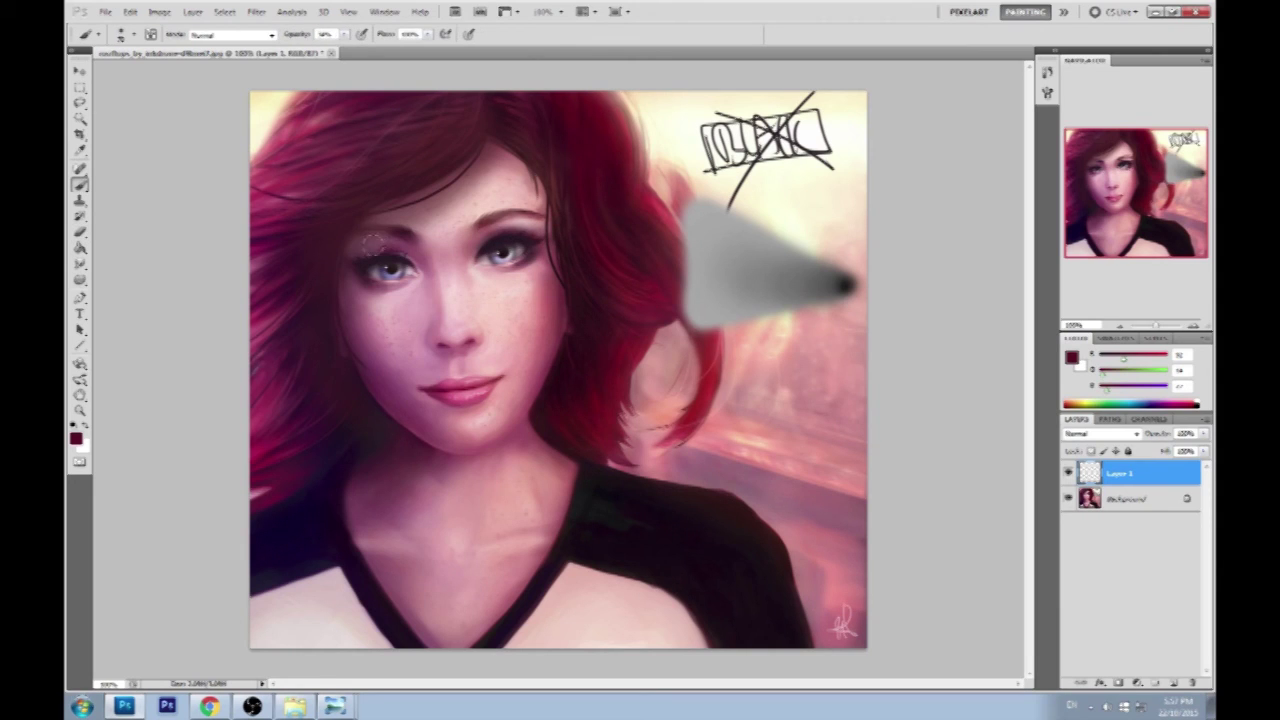
pyautogui.press('e')
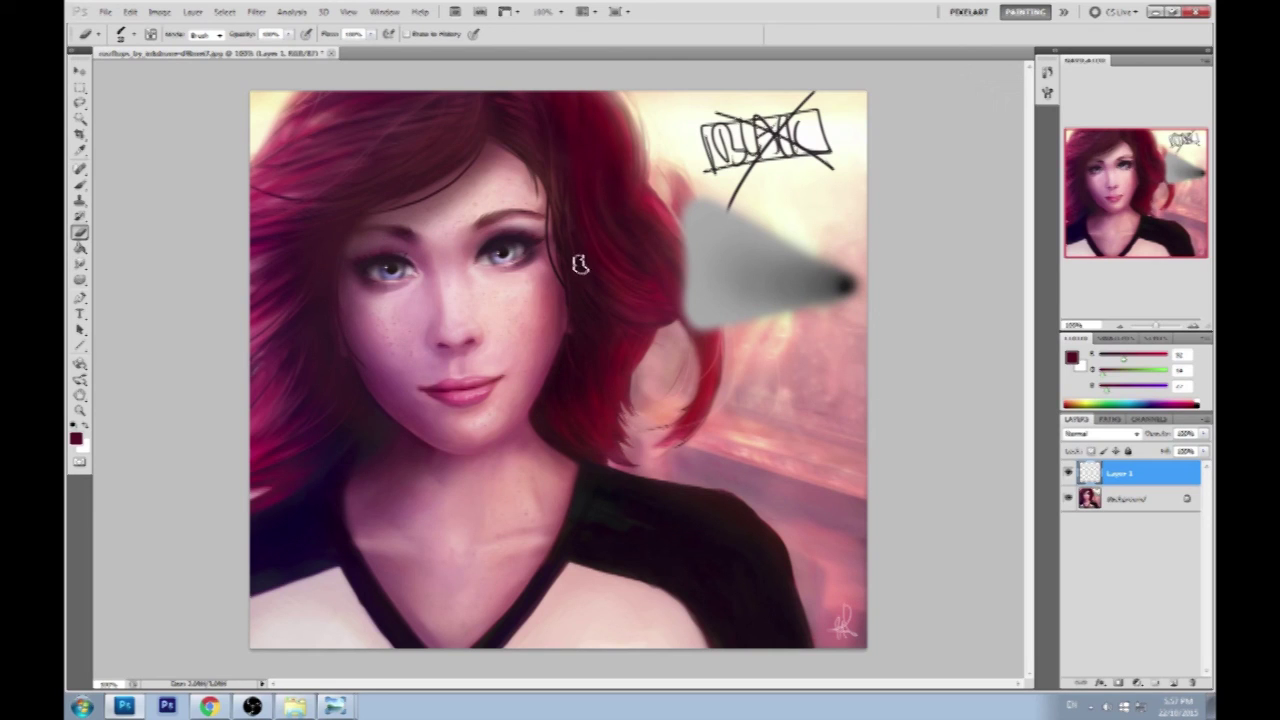
pyautogui.press('b')
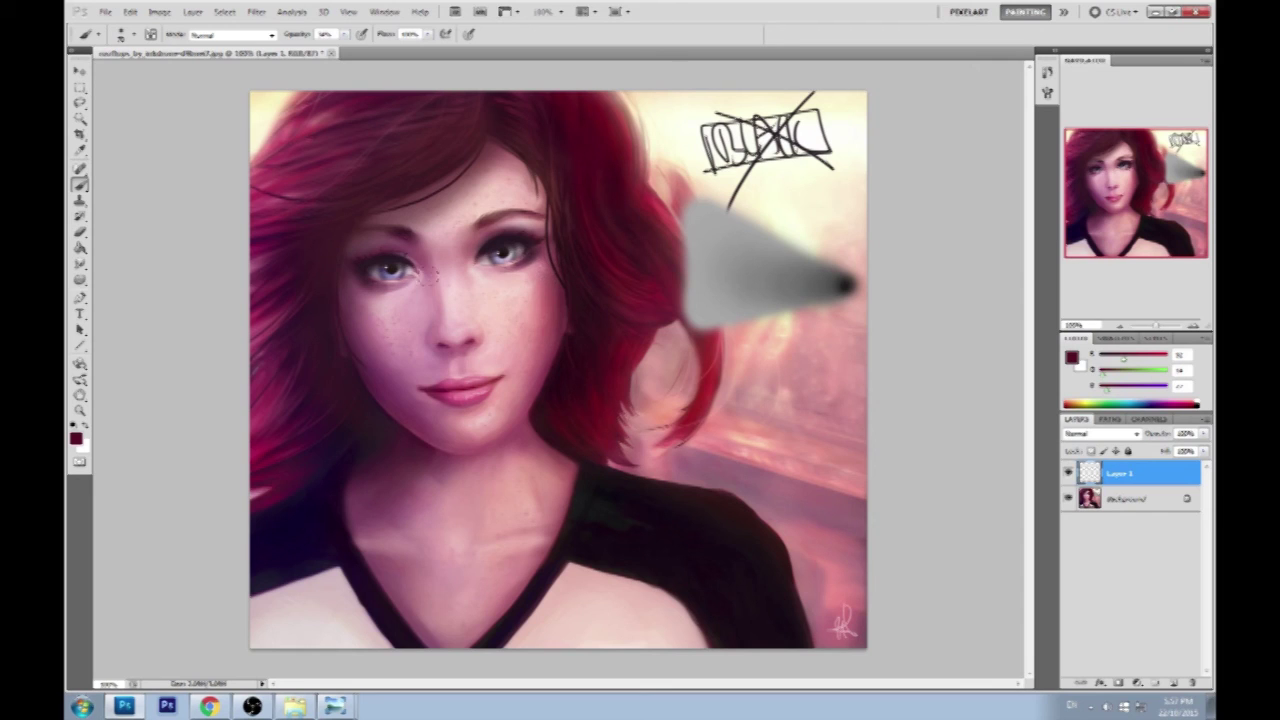
pyautogui.rightClick(429, 268)
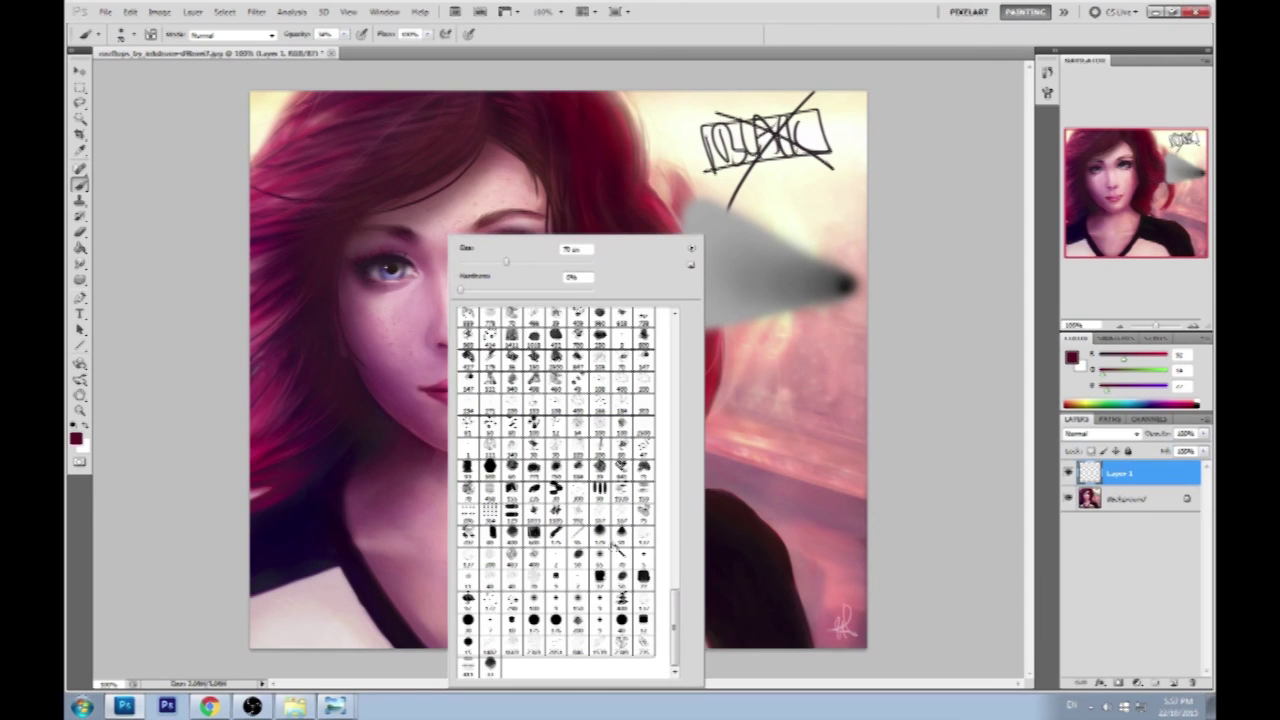
pyautogui.click(923, 386)
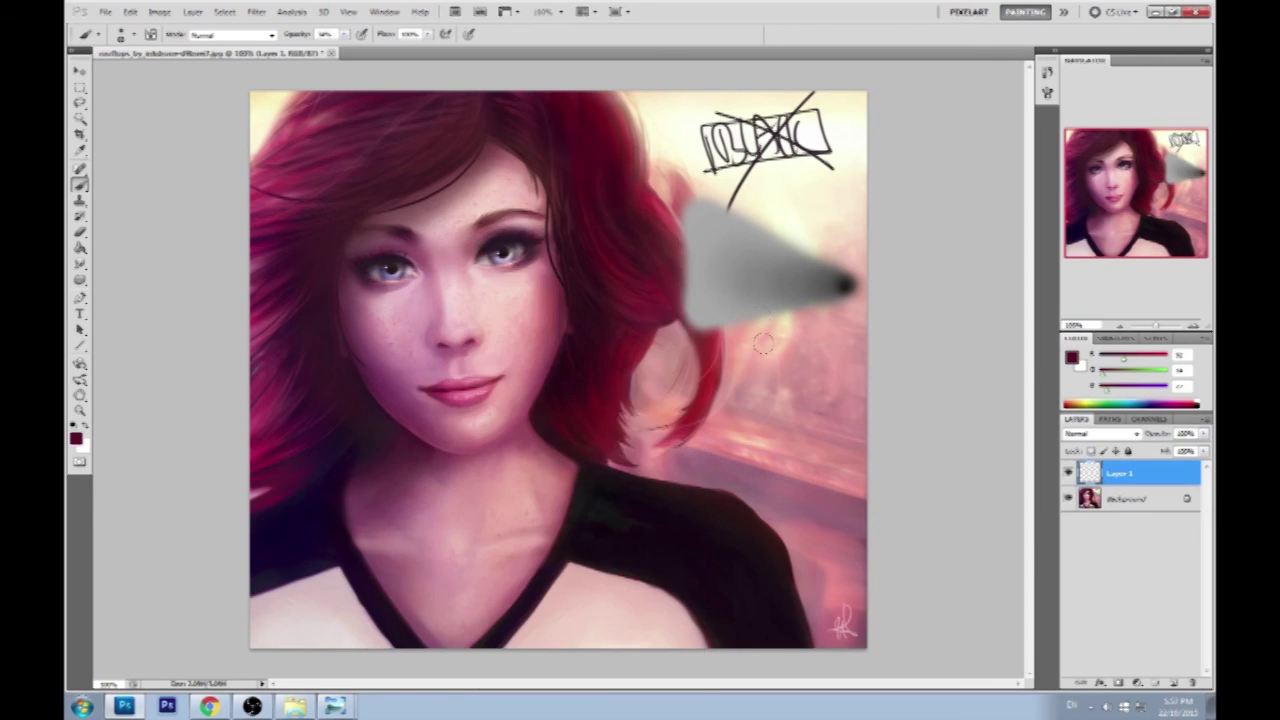
pyautogui.press(']')
pyautogui.press(']')
pyautogui.press(']')
# Sample pale skin pink and eyebrow brown, and lower the brush opacity.
pyautogui.keyDown('alt'); pyautogui.click(478, 271); pyautogui.keyUp('alt')
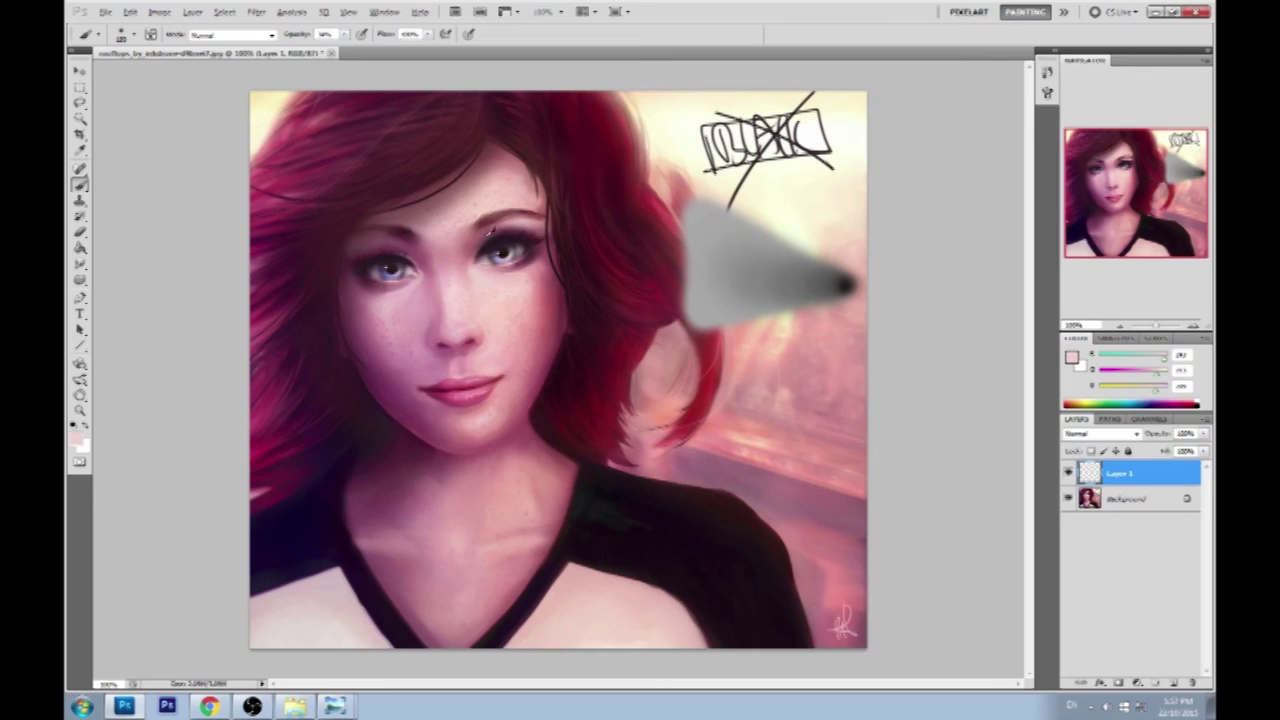
pyautogui.keyDown('alt'); pyautogui.click(493, 237); pyautogui.keyUp('alt')
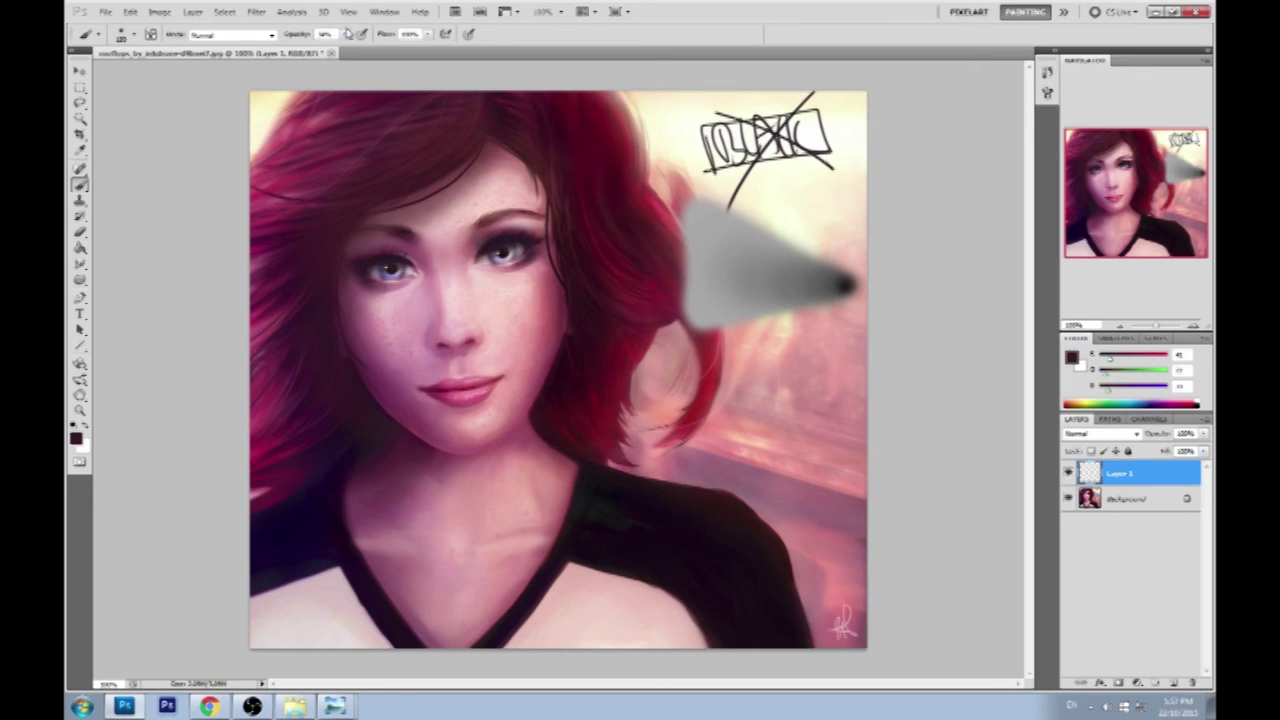
pyautogui.click(344, 34)
pyautogui.moveTo(344, 49); pyautogui.dragTo(330, 48)
pyautogui.press('Return')
# Sample forehead pink, under-eye skin, mauve pink and darker hair reds.
pyautogui.keyDown('alt'); pyautogui.click(498, 196); pyautogui.keyUp('alt')
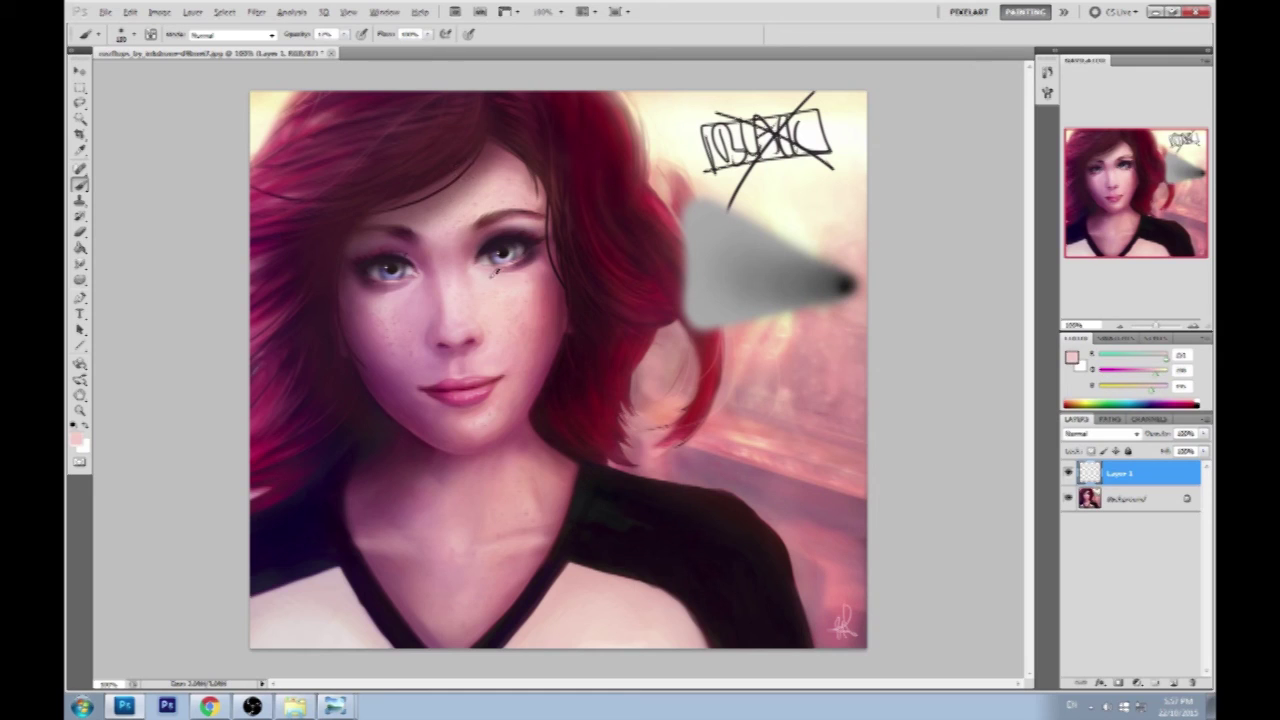
pyautogui.keyDown('alt'); pyautogui.click(429, 276); pyautogui.keyUp('alt')
pyautogui.keyDown('alt'); pyautogui.click(480, 286); pyautogui.keyUp('alt')
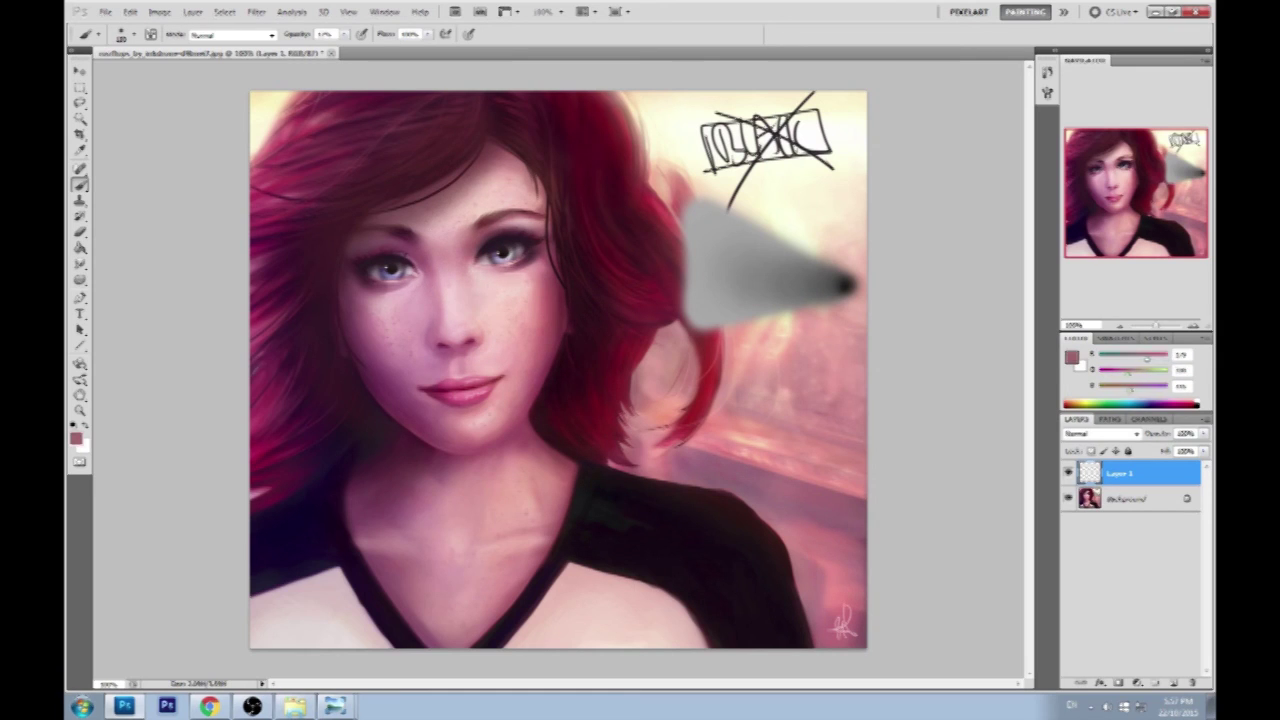
pyautogui.keyDown('alt'); pyautogui.click(555, 290); pyautogui.keyUp('alt')
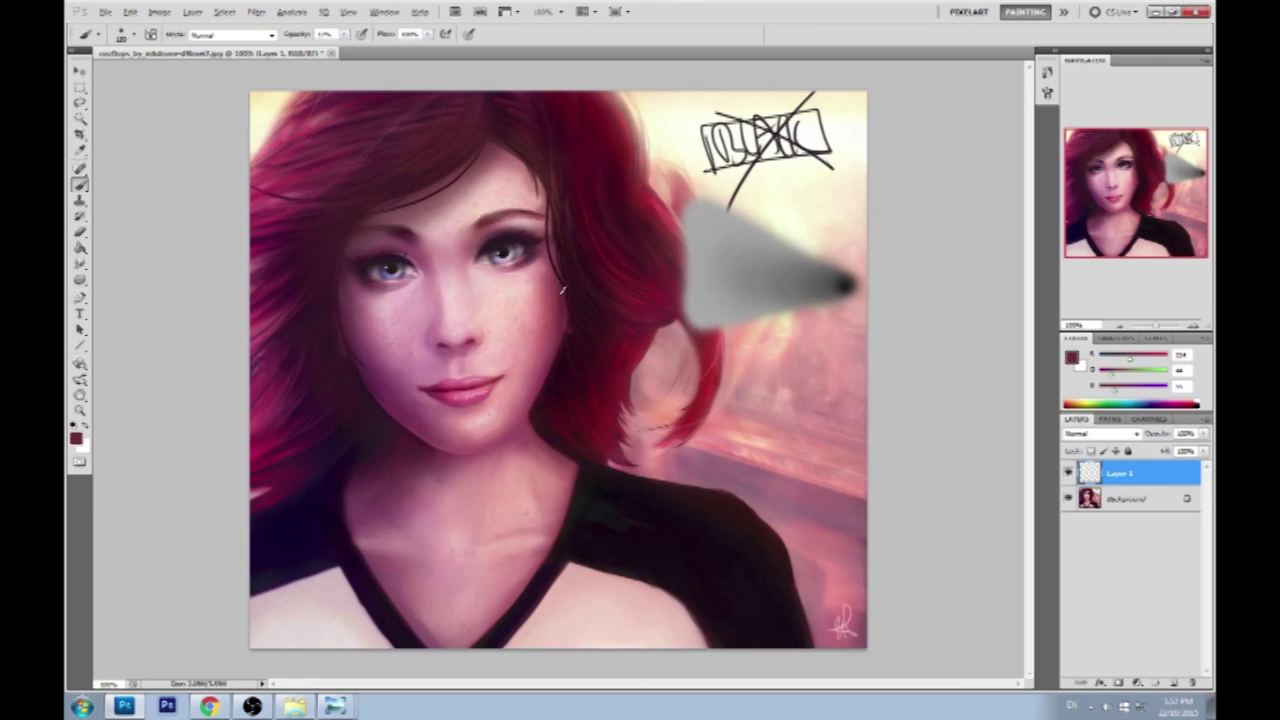
pyautogui.keyDown('alt'); pyautogui.click(558, 240); pyautogui.keyUp('alt')
# Paint dark red hair strands over the right forehead, redoing one, then sample skin pinks.
pyautogui.moveTo(542, 162)
pyautogui.mouseDown()
pyautogui.moveTo(510, 212)
pyautogui.moveTo(522, 212)
pyautogui.mouseUp()
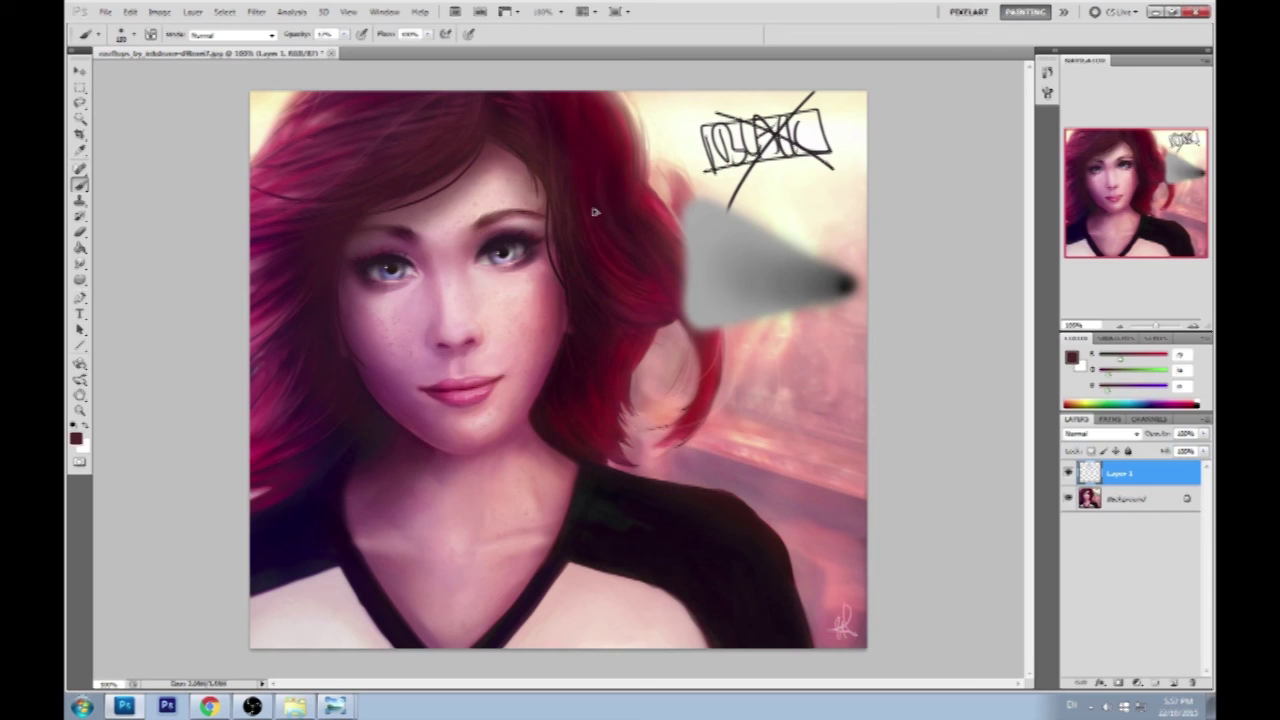
pyautogui.hotkey('ctrl', 'z')
pyautogui.keyDown('alt'); pyautogui.click(567, 230); pyautogui.keyUp('alt')
pyautogui.moveTo(542, 176)
pyautogui.mouseDown()
pyautogui.moveTo(522, 210)
pyautogui.moveTo(514, 198)
pyautogui.mouseUp()
pyautogui.keyDown('alt'); pyautogui.click(492, 228); pyautogui.keyUp('alt')
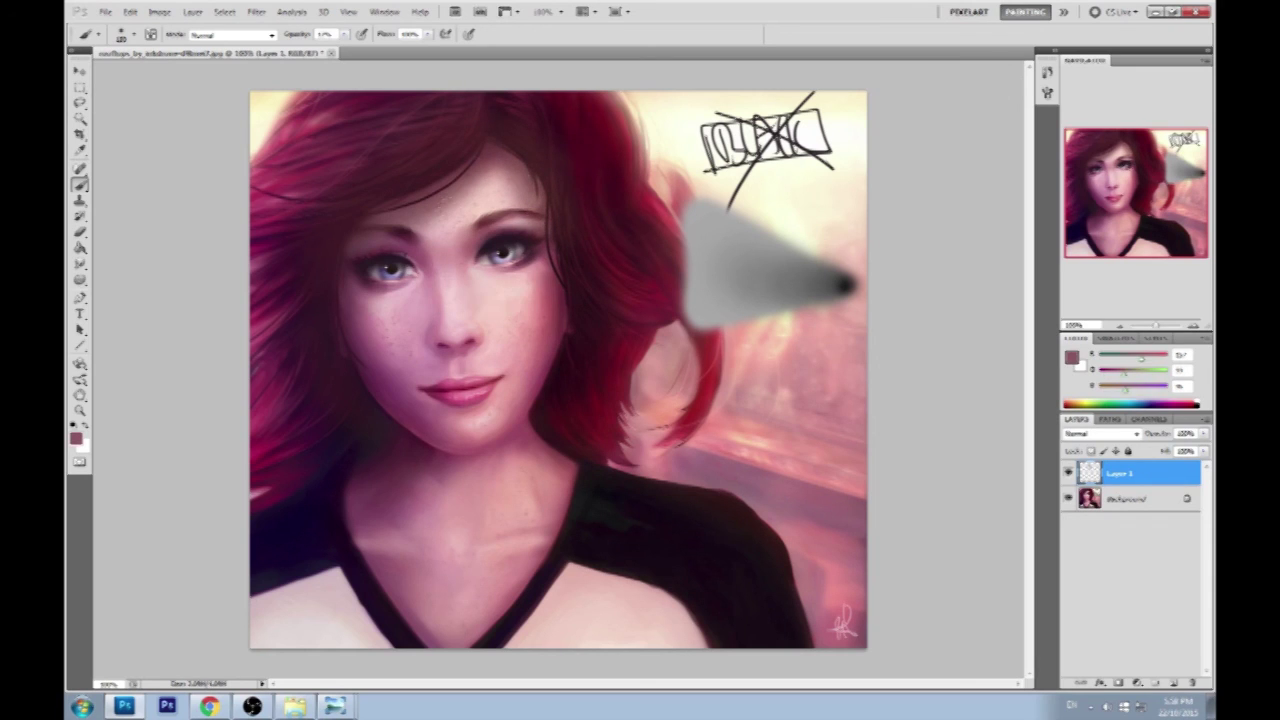
pyautogui.keyDown('alt'); pyautogui.click(530, 214); pyautogui.keyUp('alt')
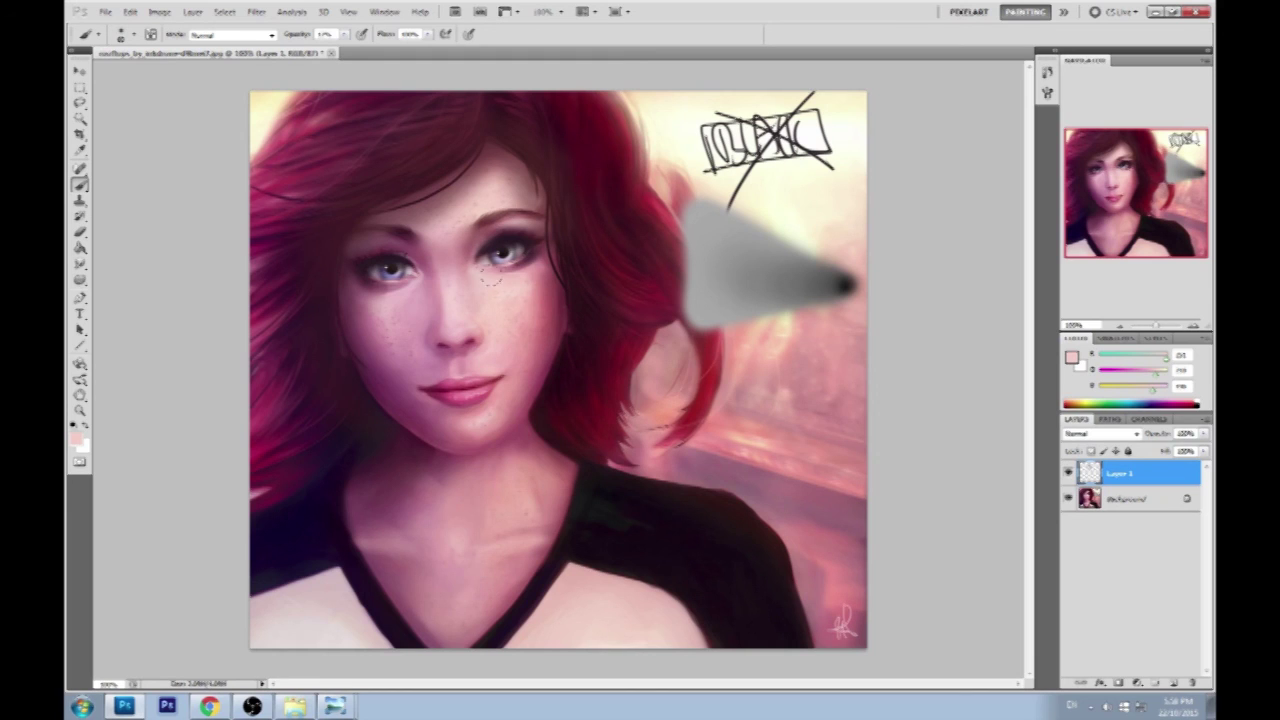
# Merge Layer 1 into the Background and copy the whole repainted image.
pyautogui.rightClick(1140, 474)
pyautogui.click(1143, 446)
pyautogui.hotkey('ctrl', 'a')
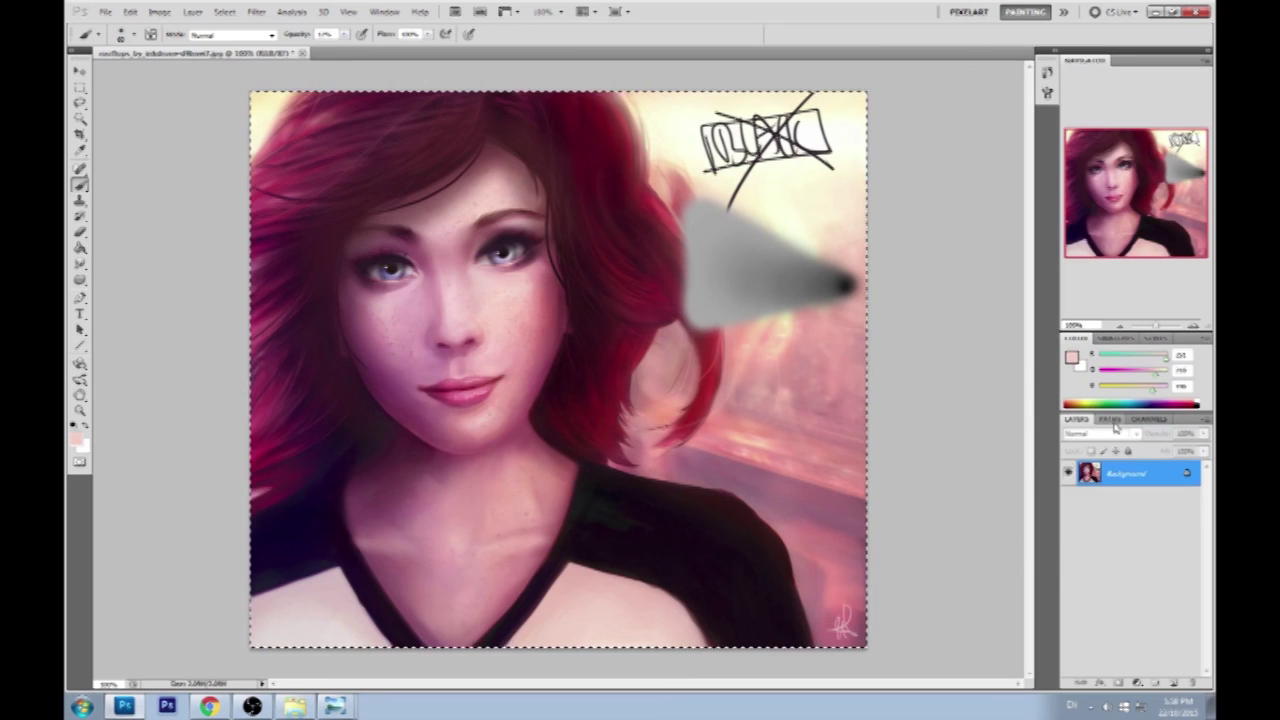
# Revert to the original History snapshot and paste the repainted copy in place as Layer 1.
pyautogui.click(1046, 78)
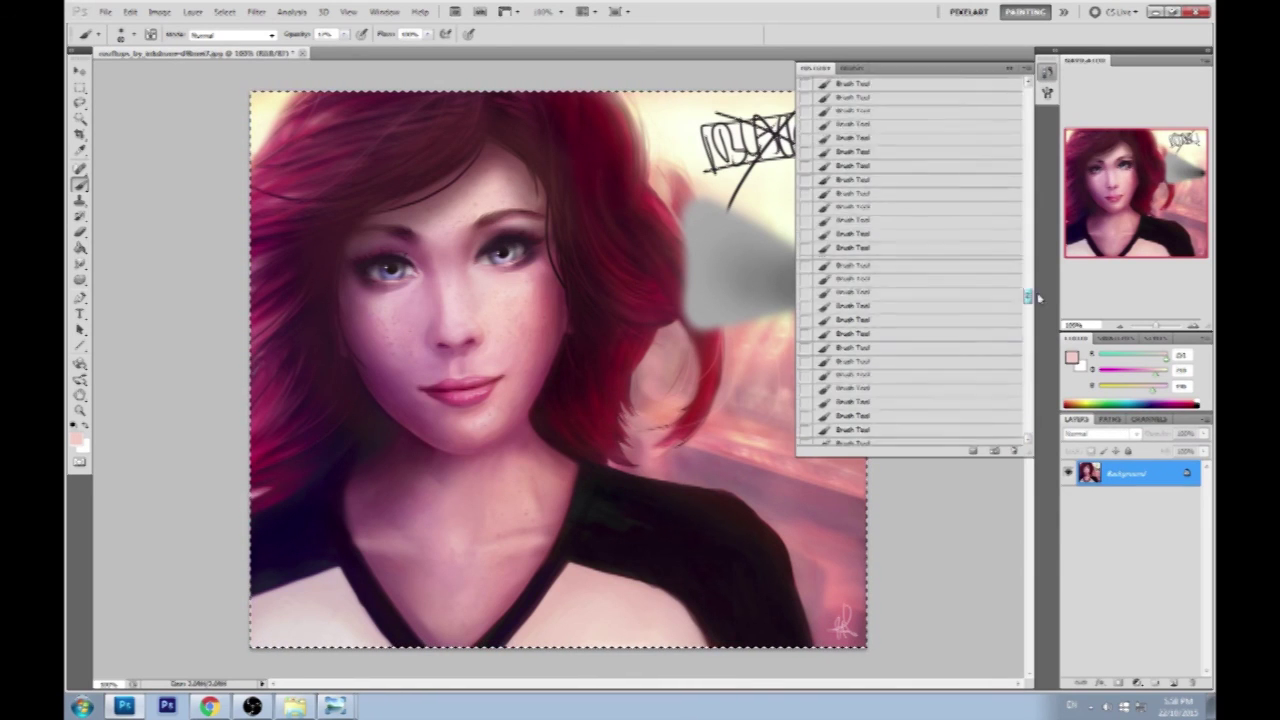
pyautogui.scroll(10, 1000, 260)
pyautogui.click(988, 90)
pyautogui.hotkey('ctrl', 'shift', 'v')
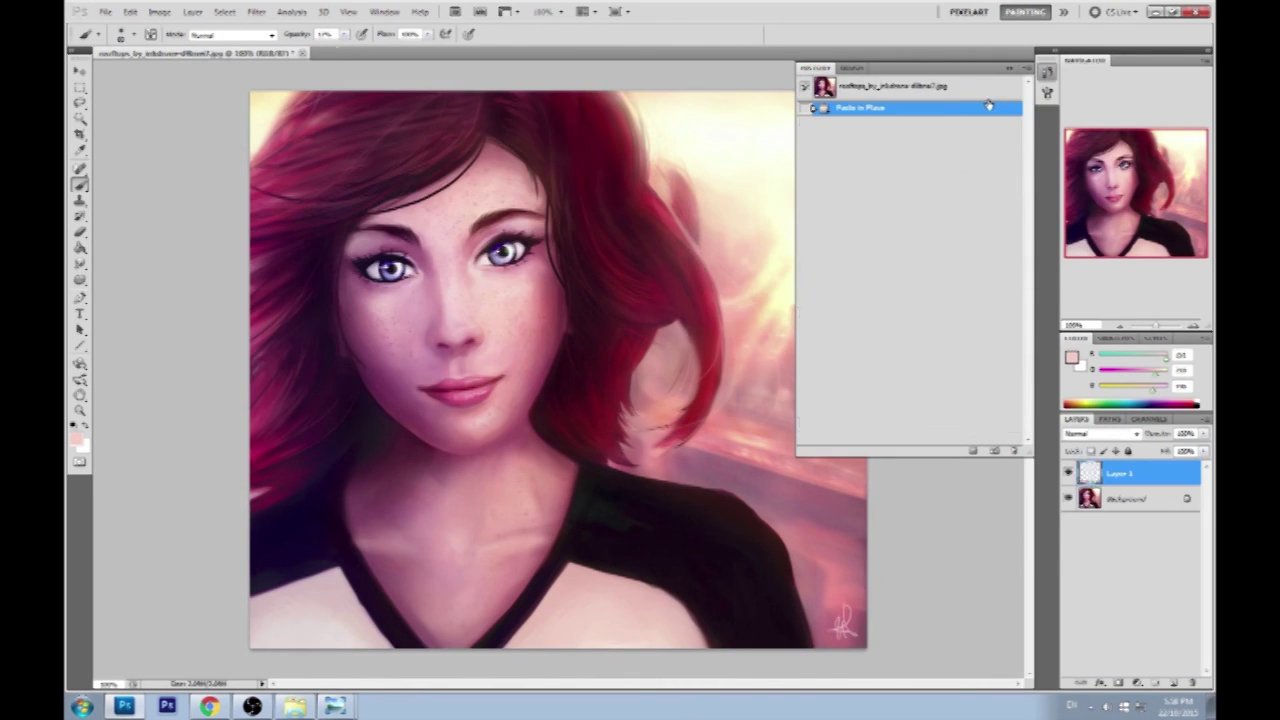
pyautogui.click(944, 227)
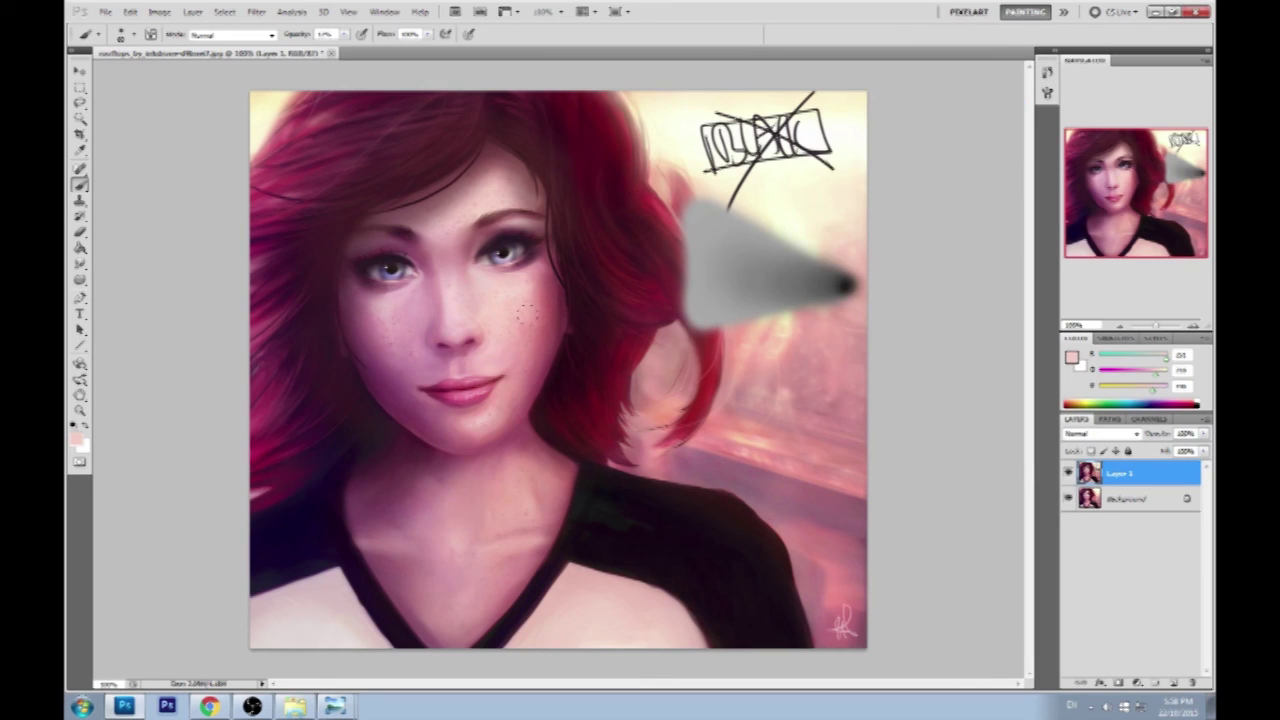
# Paint over the face on Layer 1 with near-white and sampled colours, then hide Layer 1 to compare.
pyautogui.keyDown('alt'); pyautogui.click(832, 134); pyautogui.keyUp('alt')
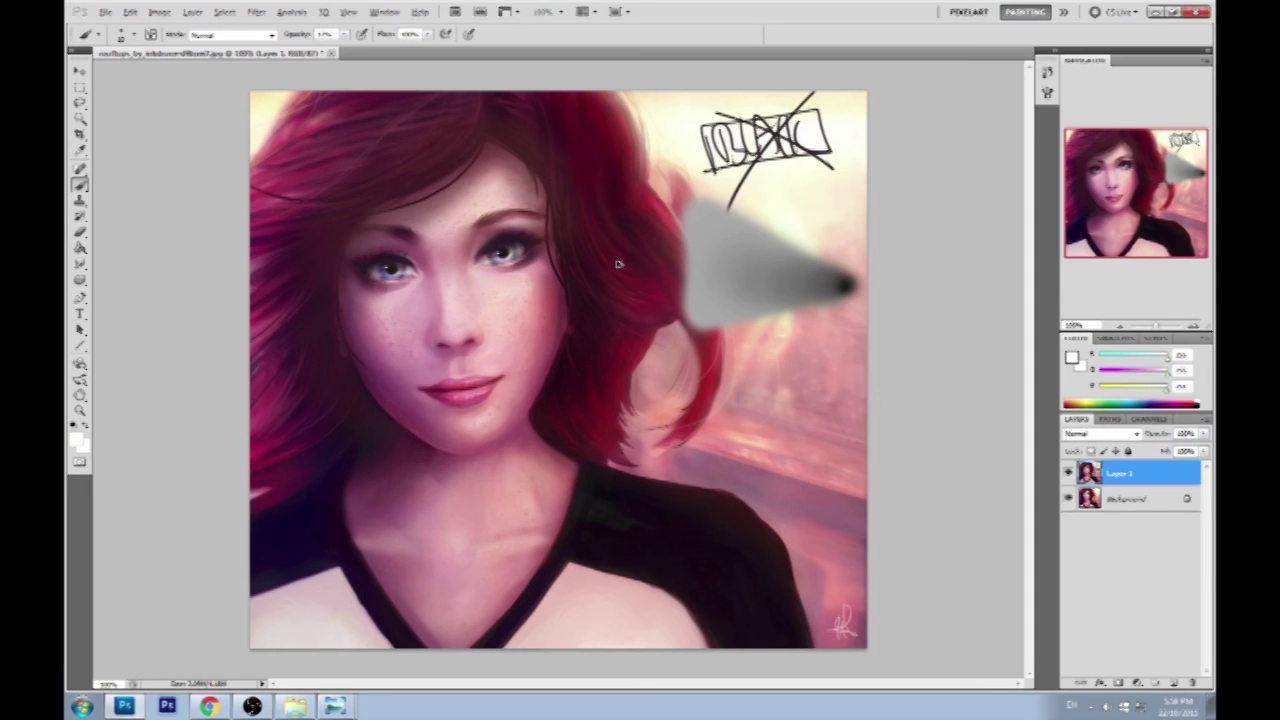
pyautogui.press('alt')
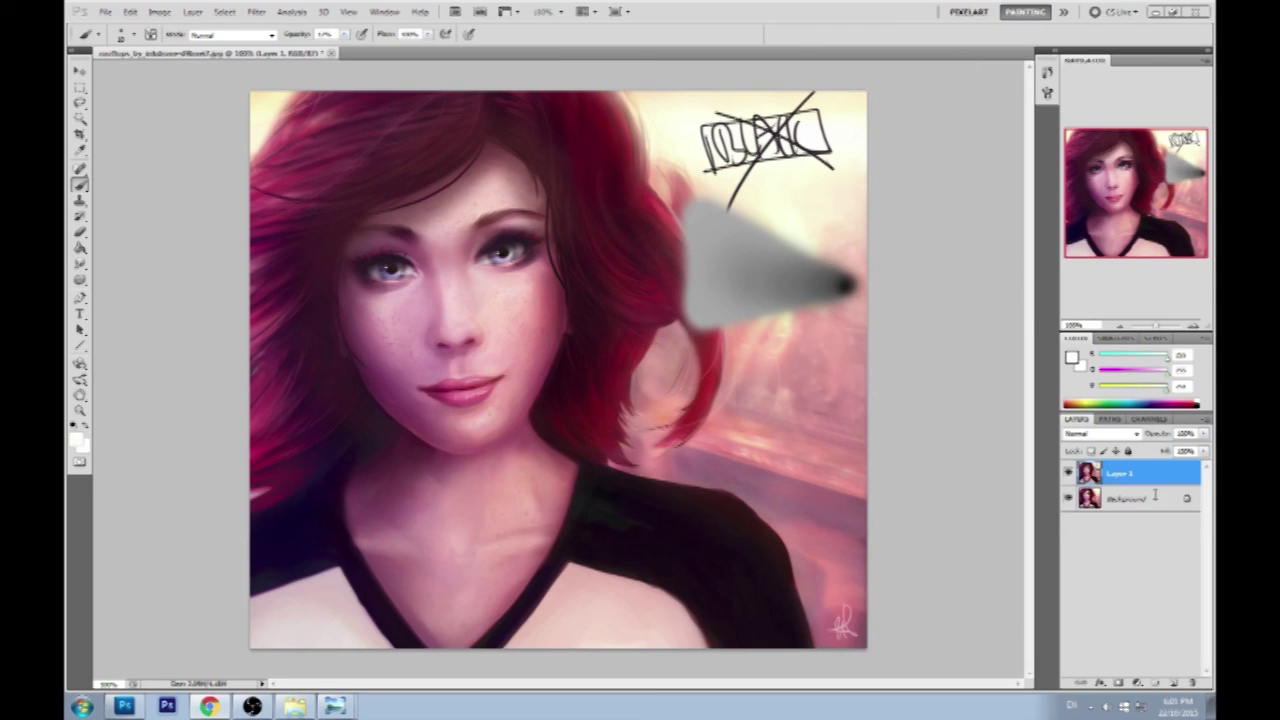
pyautogui.click(1068, 475)
# Compare Layer 1 against the original, then in Liquify enlarge the brush and warp across the face.
pyautogui.click(1068, 475)
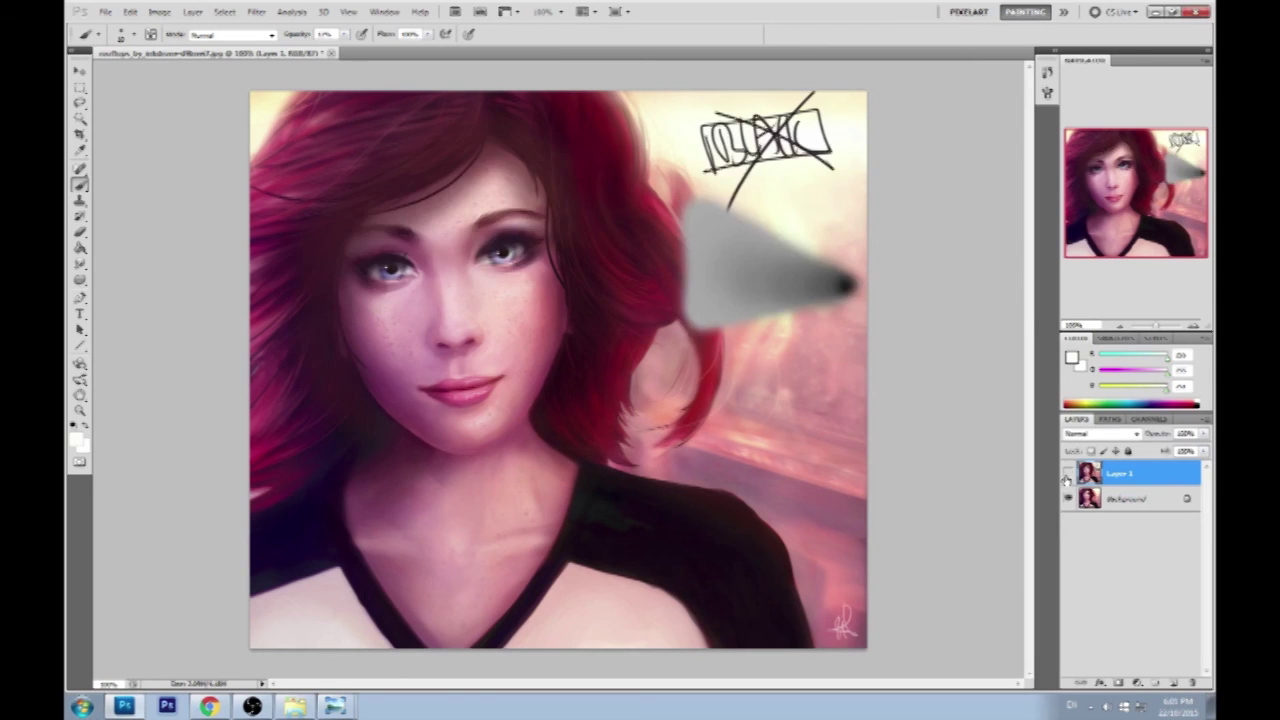
pyautogui.click(1068, 475)
pyautogui.click(1068, 475)
pyautogui.click(256, 11)
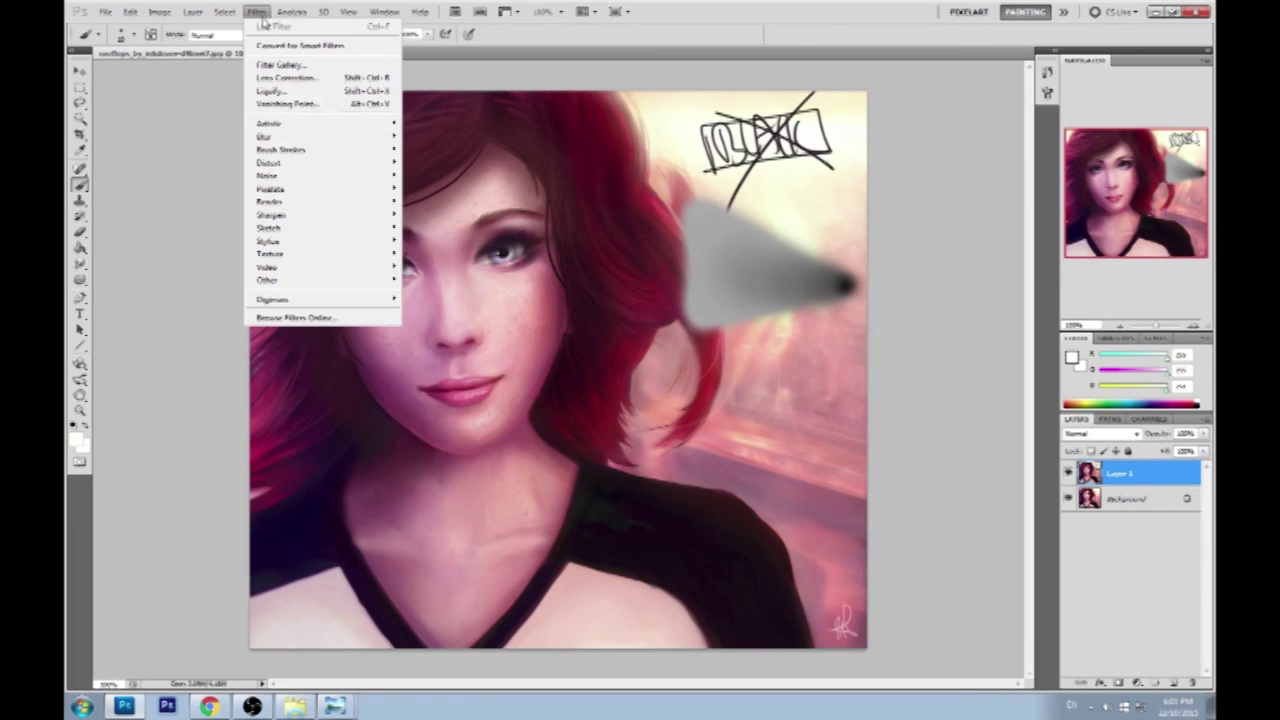
pyautogui.click(285, 89)
pyautogui.click(1150, 113)
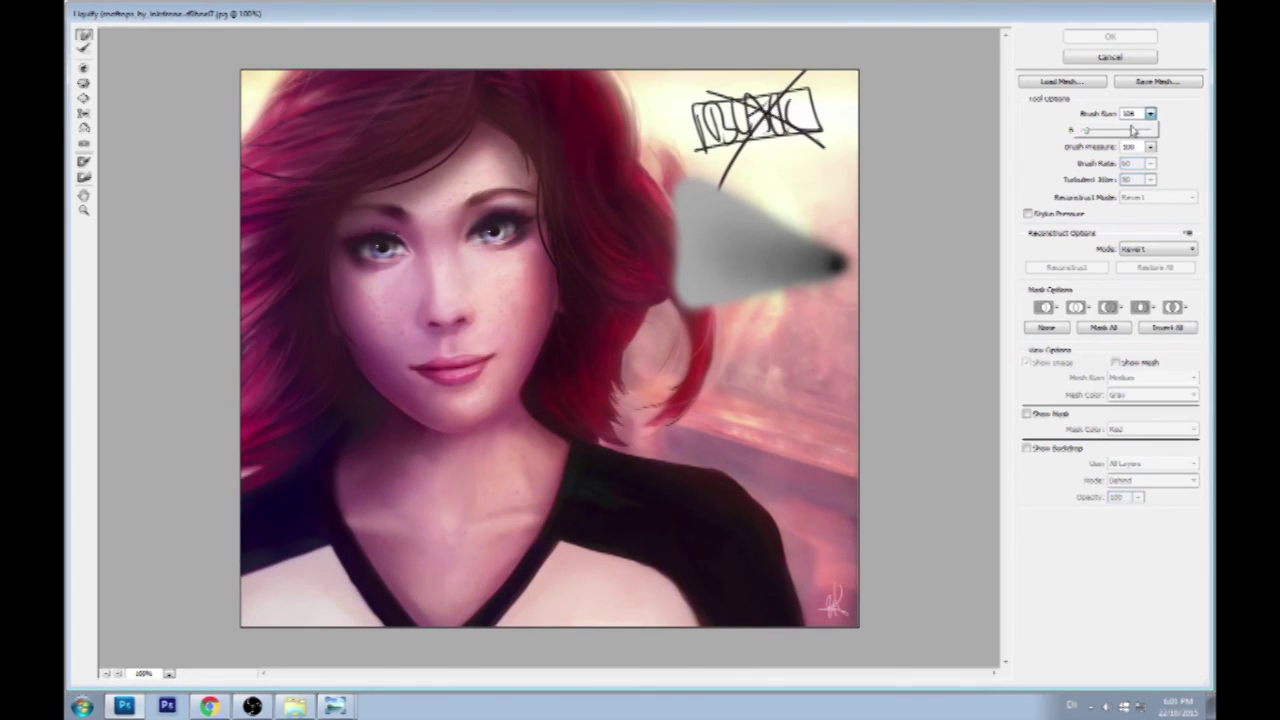
pyautogui.moveTo(1073, 130)
pyautogui.mouseDown()
pyautogui.moveTo(1113, 140)
pyautogui.moveTo(1095, 142)
pyautogui.mouseUp()
pyautogui.click(84, 83)
pyautogui.moveTo(346, 257); pyautogui.dragTo(366, 229)
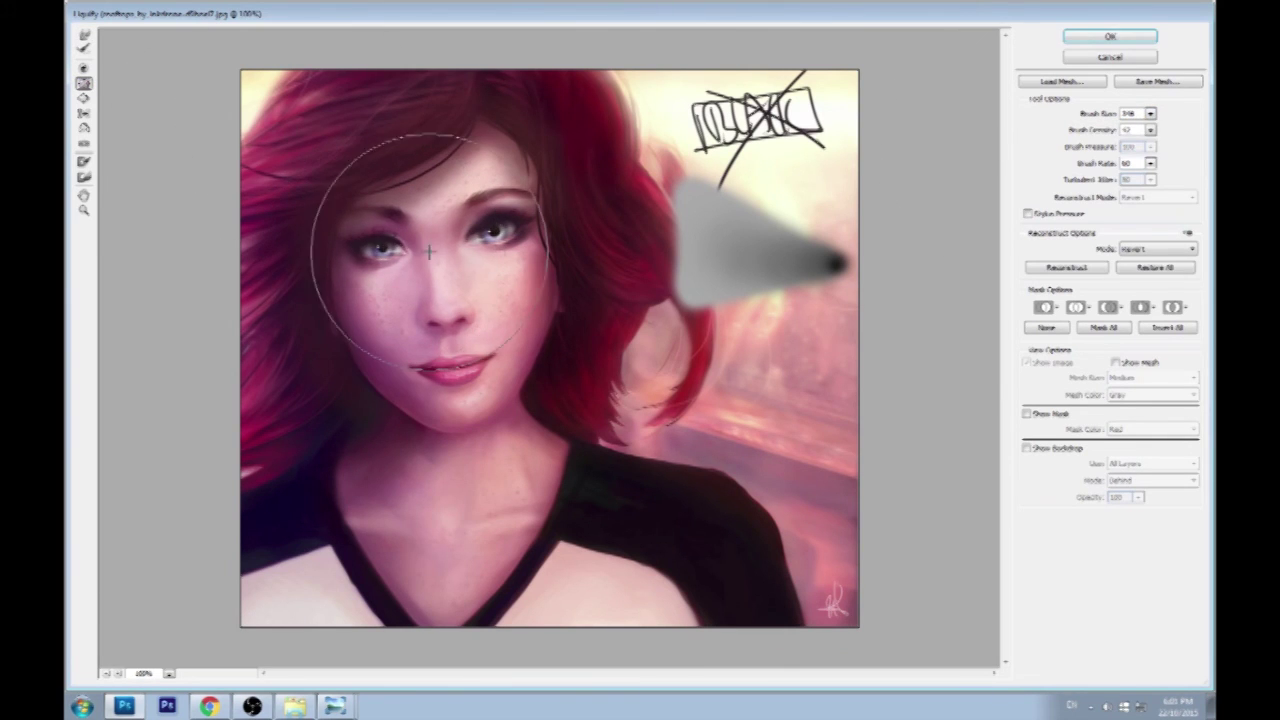
# Reshape with Forward Warp at a brush size reduced from 146 to 121 and apply Liquify.
pyautogui.click(84, 35)
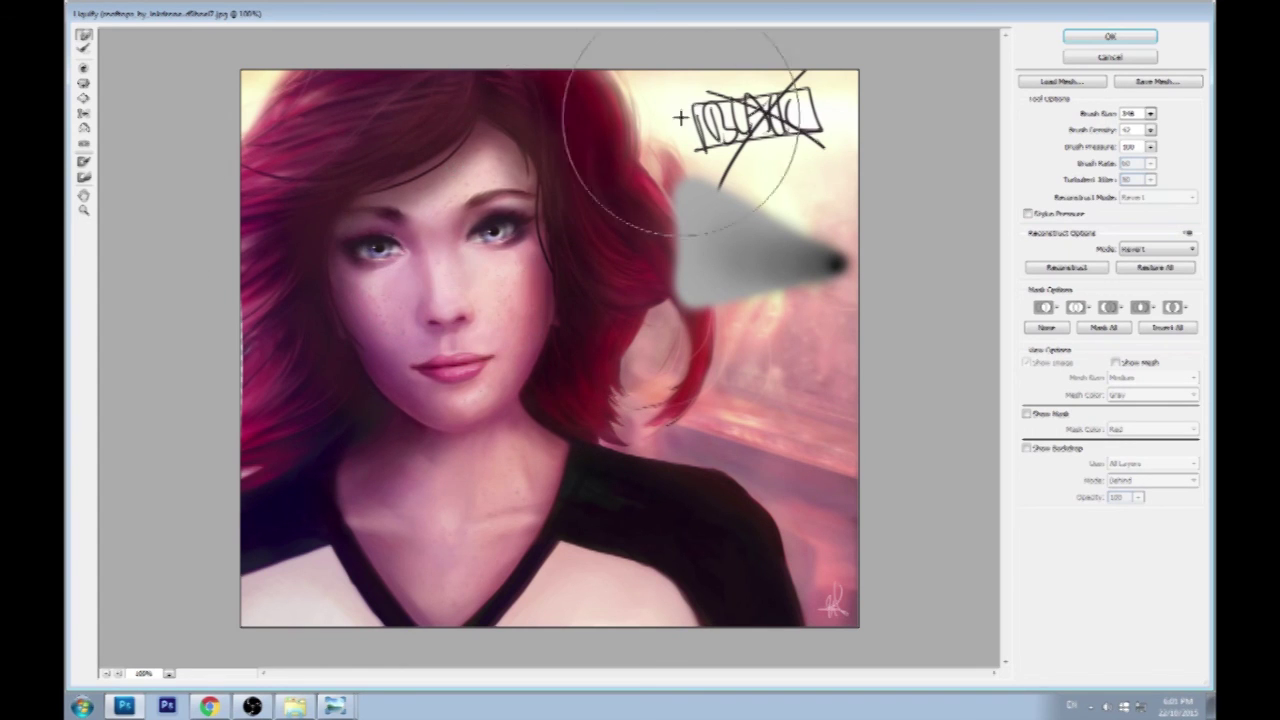
pyautogui.click(1150, 113)
pyautogui.moveTo(1093, 133); pyautogui.dragTo(1089, 133)
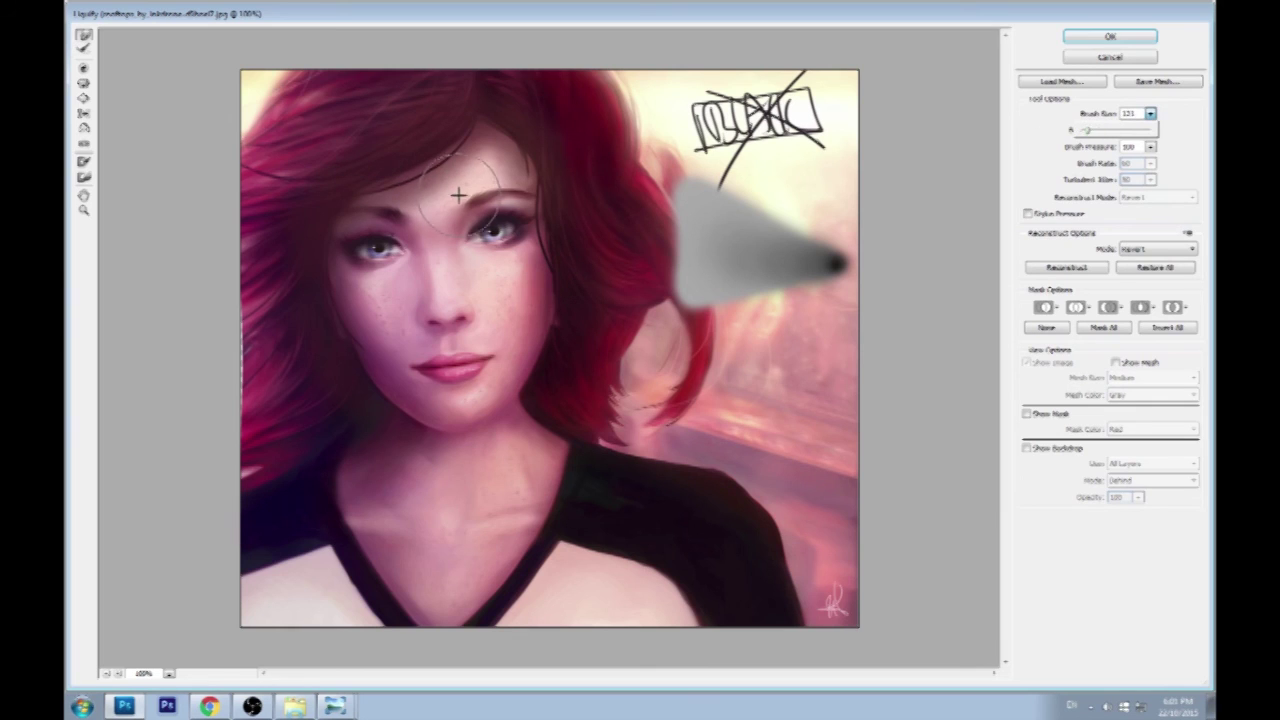
pyautogui.click(462, 190)
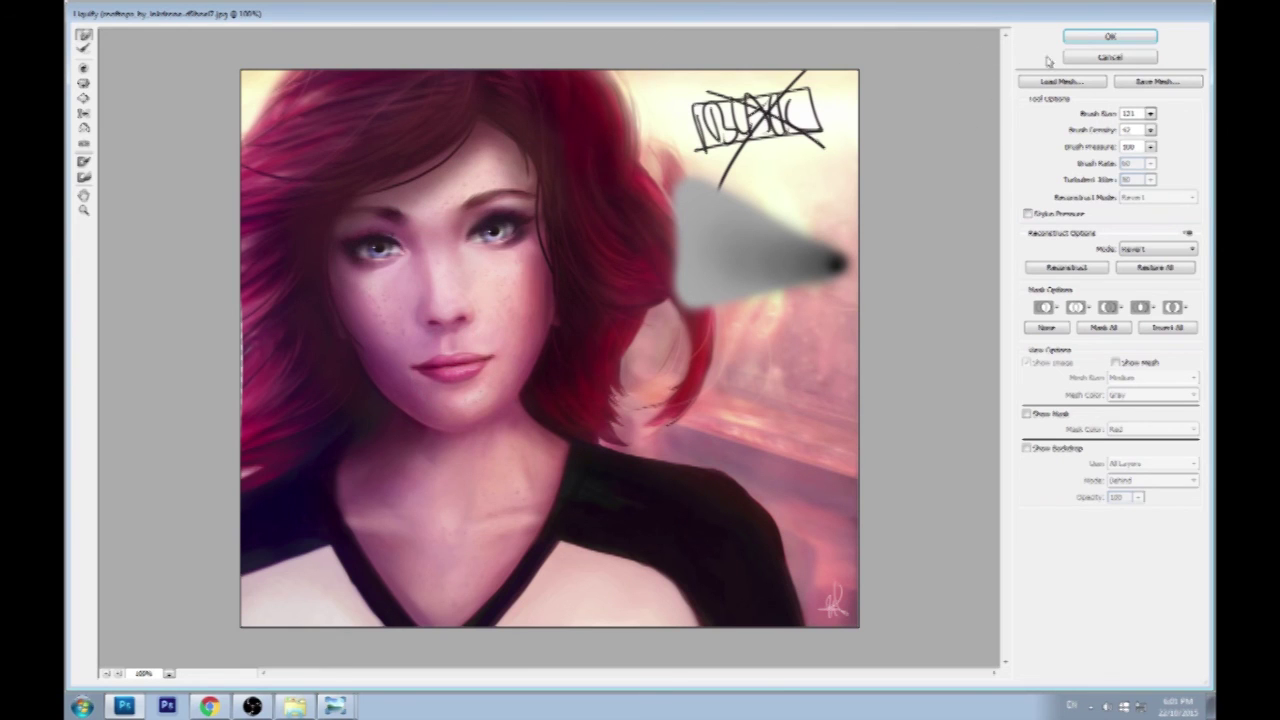
pyautogui.click(1100, 38)
pyautogui.moveTo(80, 263); pyautogui.dragTo(134, 297)
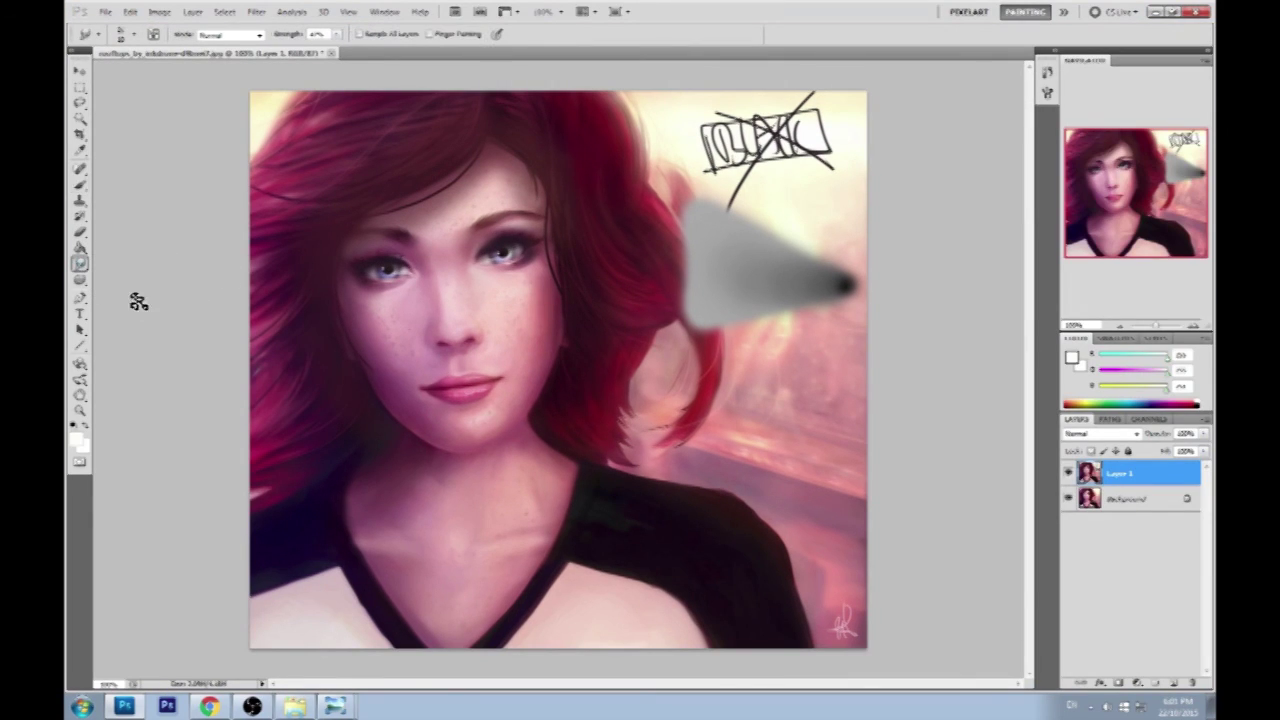
# Repaint the lips with sampled lip reds and surrounding cheek and skin pinks.
pyautogui.press('b')
pyautogui.keyDown('alt'); pyautogui.click(474, 379); pyautogui.keyUp('alt')
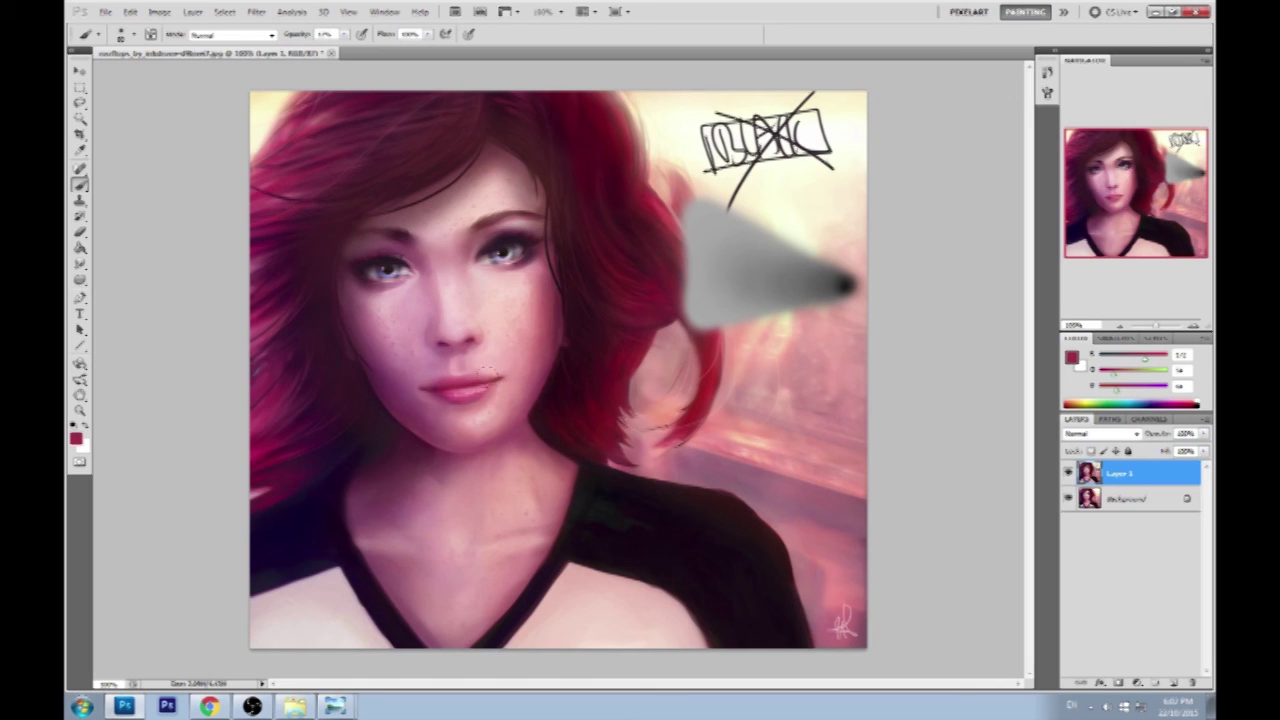
pyautogui.keyDown('alt'); pyautogui.click(487, 371); pyautogui.keyUp('alt')
pyautogui.keyDown('alt'); pyautogui.click(491, 377); pyautogui.keyUp('alt')
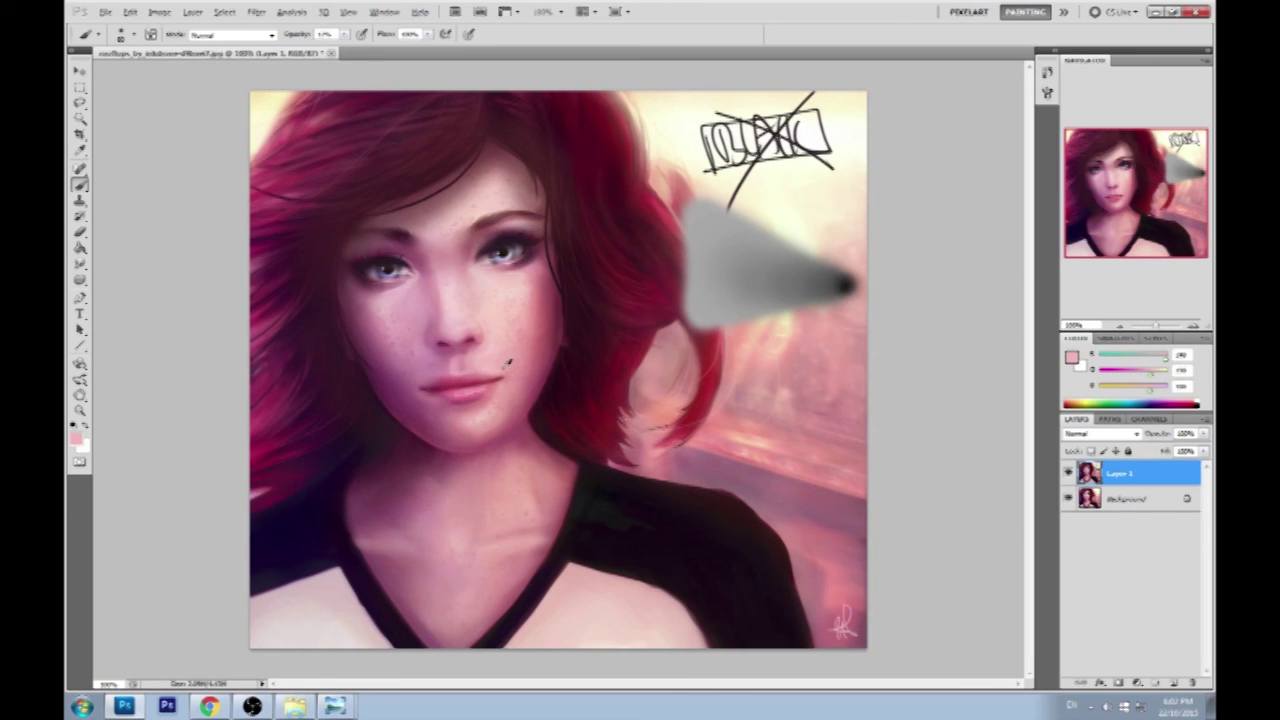
pyautogui.keyDown('alt'); pyautogui.click(485, 364); pyautogui.keyUp('alt')
pyautogui.keyDown('alt'); pyautogui.click(495, 365); pyautogui.keyUp('alt')
pyautogui.keyDown('alt'); pyautogui.click(490, 363); pyautogui.keyUp('alt')
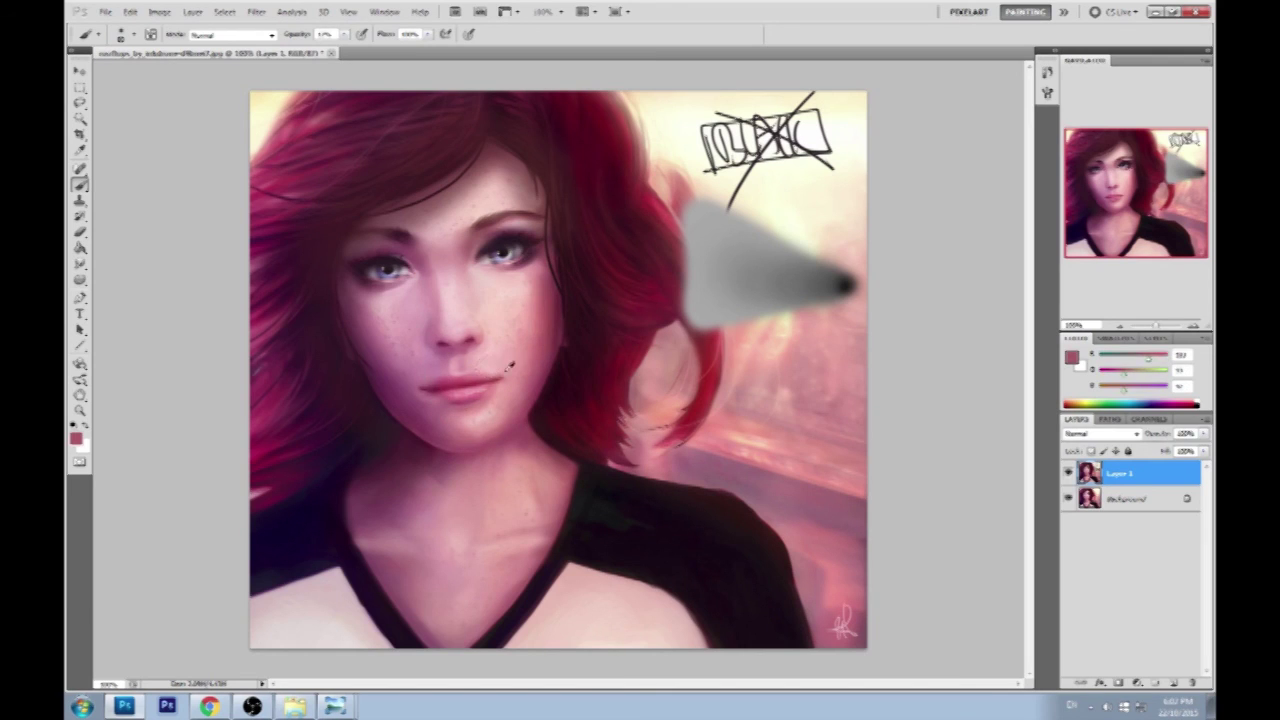
pyautogui.keyDown('alt'); pyautogui.click(405, 375); pyautogui.keyUp('alt')
pyautogui.keyDown('alt'); pyautogui.click(410, 388); pyautogui.keyUp('alt')
pyautogui.keyDown('alt'); pyautogui.click(501, 343); pyautogui.keyUp('alt')
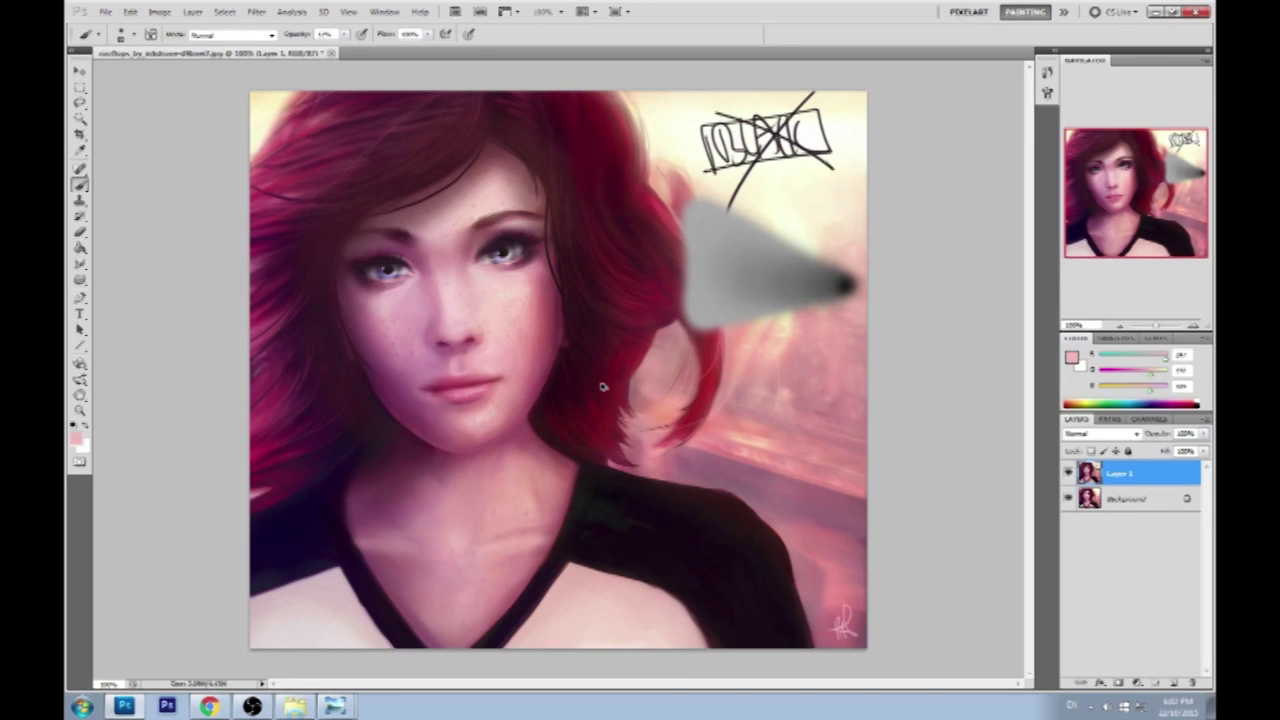
# Blur the lip edges, then sample a darker mauve to keep painting.
pyautogui.click(256, 11)
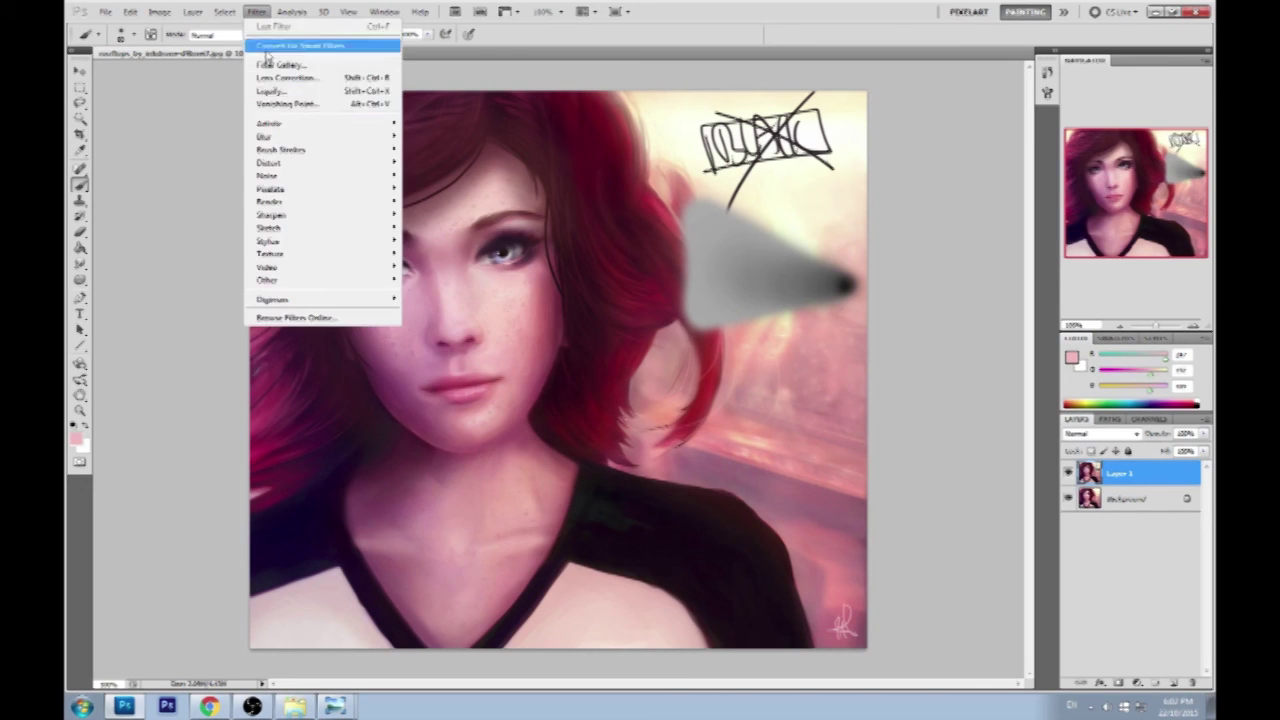
pyautogui.moveTo(80, 264); pyautogui.dragTo(112, 262)
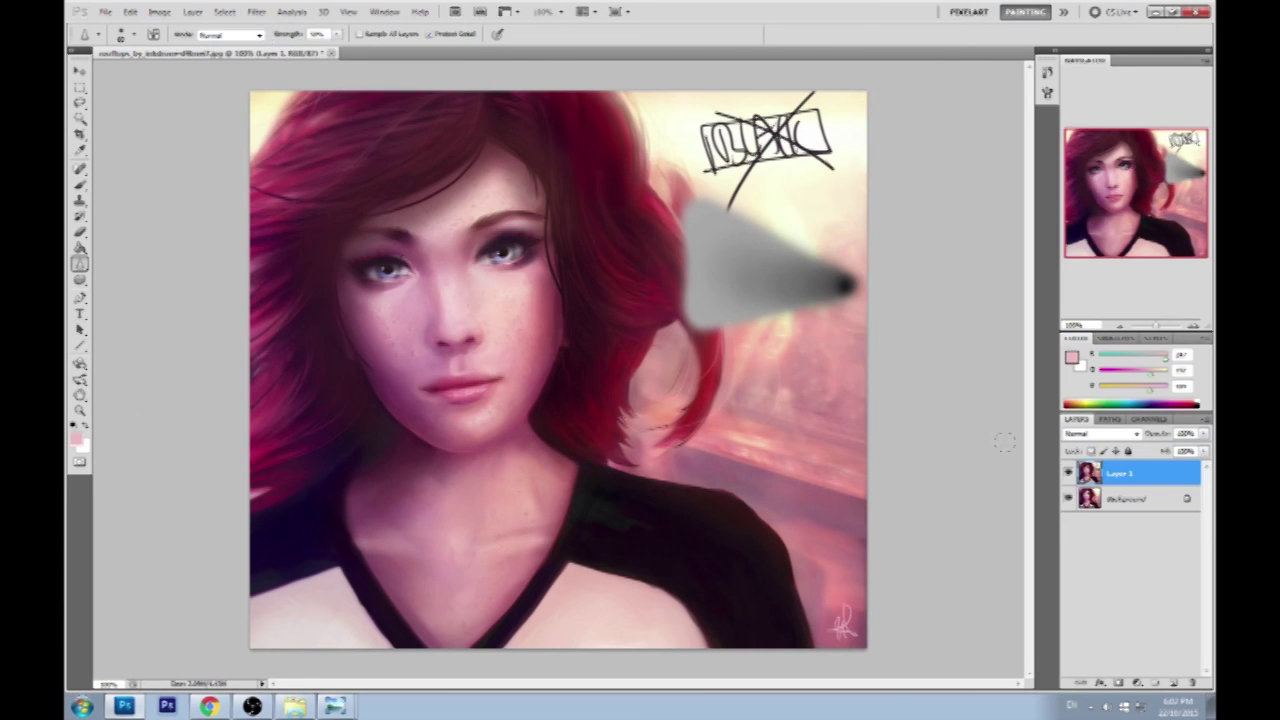
pyautogui.press('b')
pyautogui.keyDown('alt'); pyautogui.click(440, 408); pyautogui.keyUp('alt')
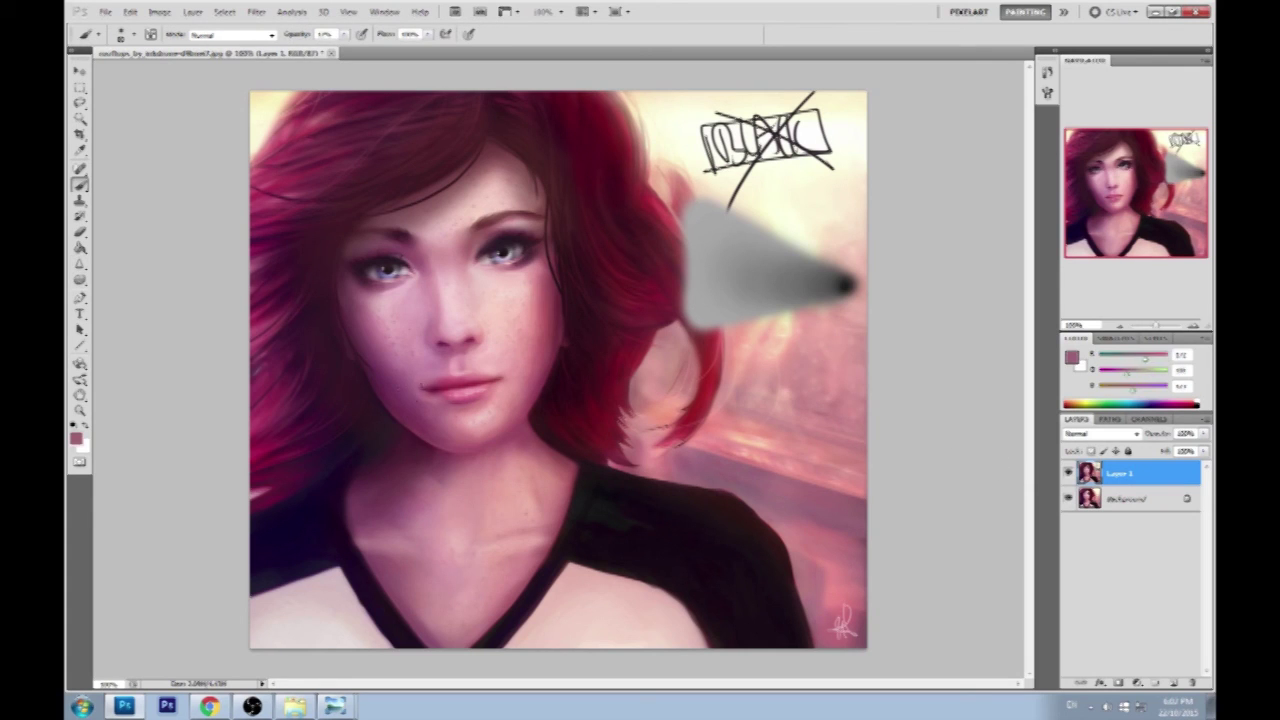
# Toggle Layer 1 off and on to compare with the original, then return to the Twitch chat.
pyautogui.click(1068, 473)
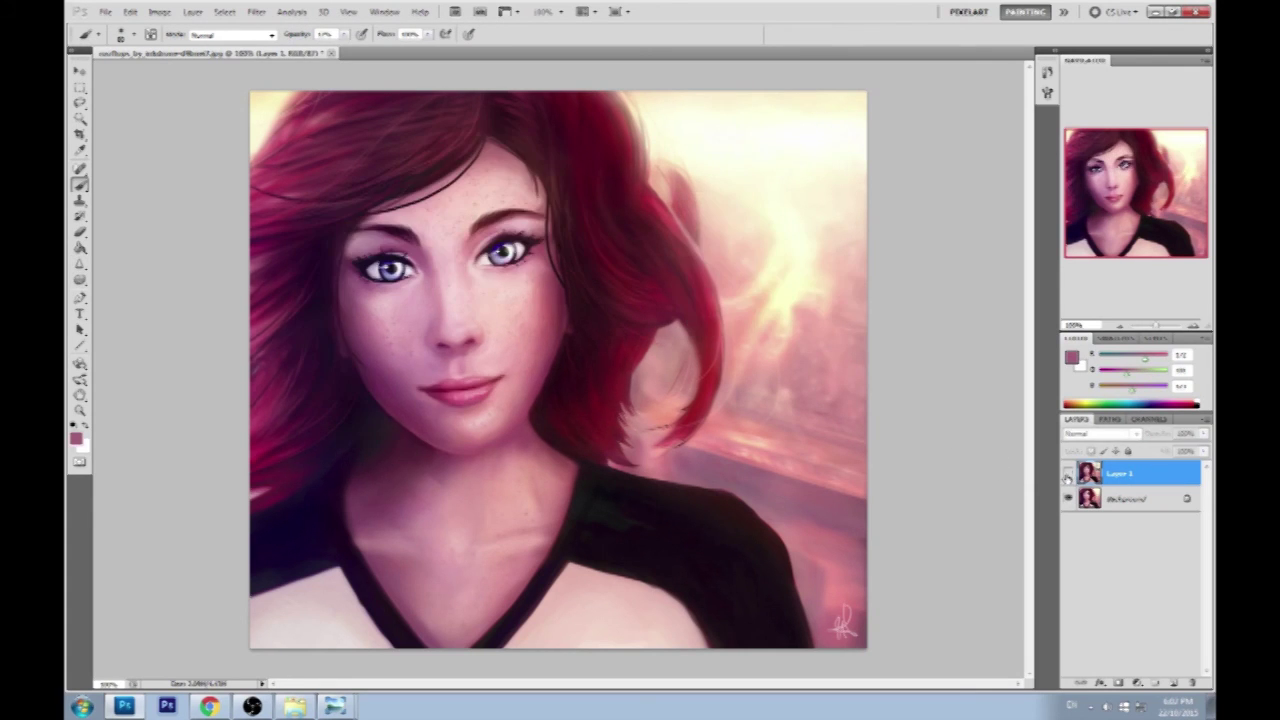
pyautogui.click(1068, 474)
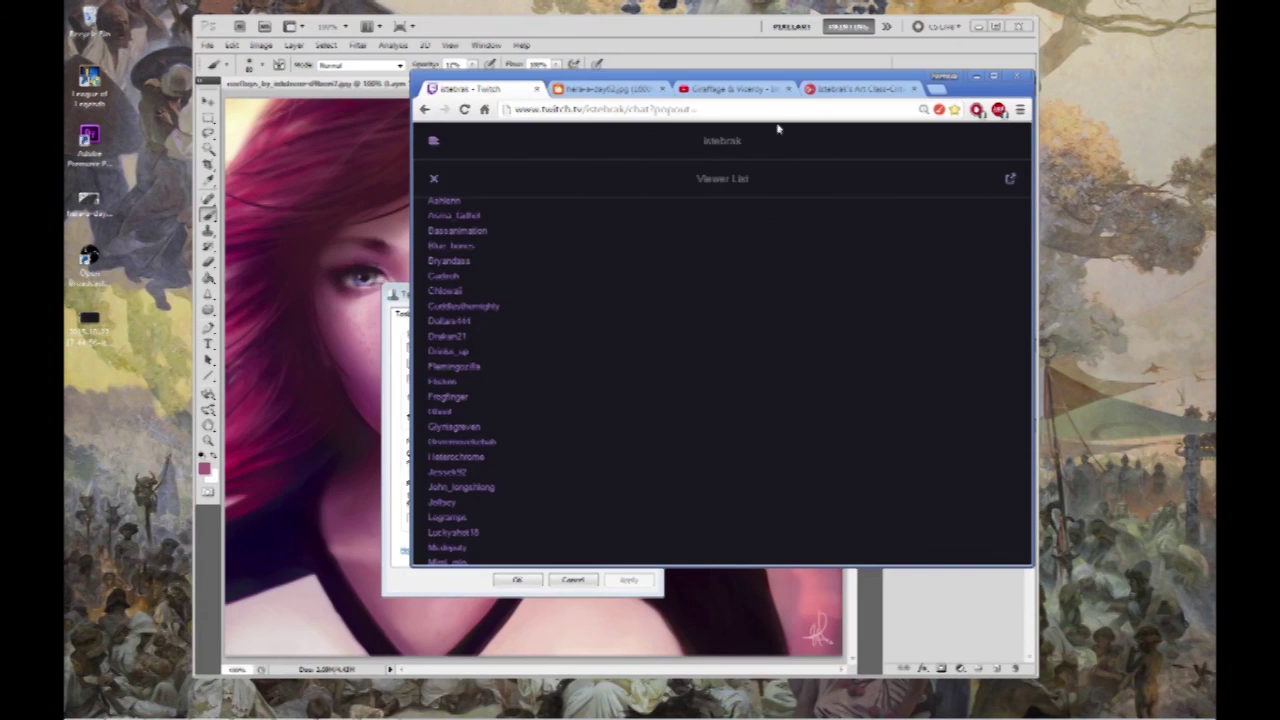
pyautogui.click(434, 178)
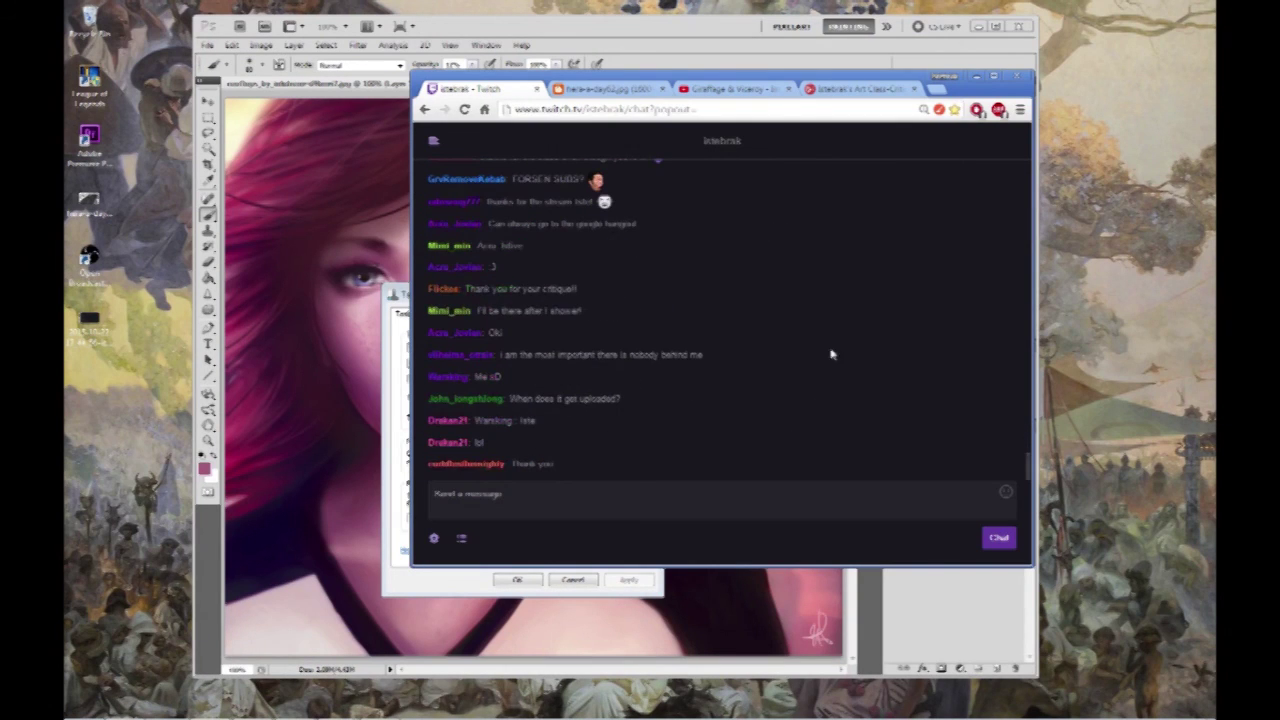